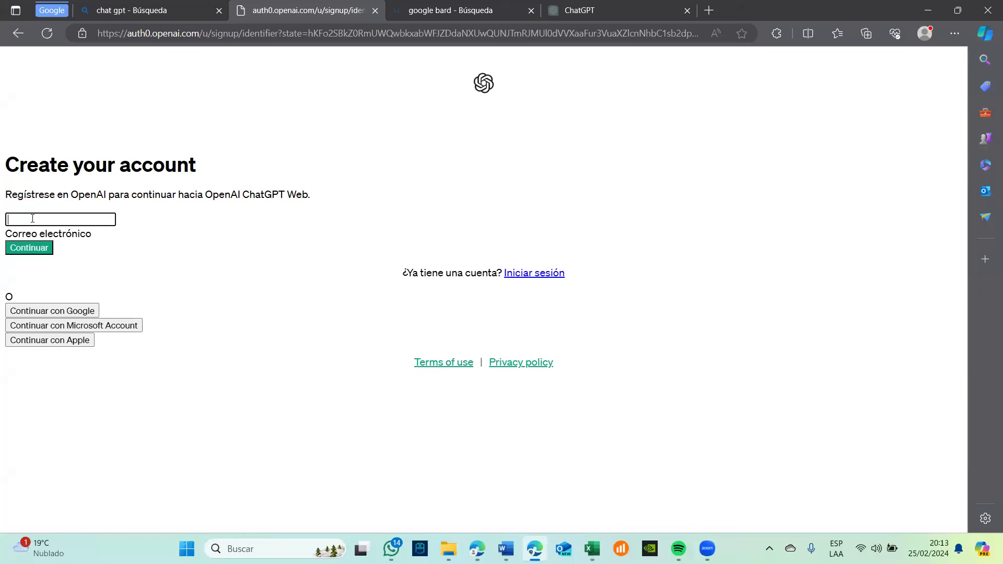
- Sign up for ChatGPT by continuing with the listed institutional Google account
{"action": "left_click", "coordinate": [58, 317]}
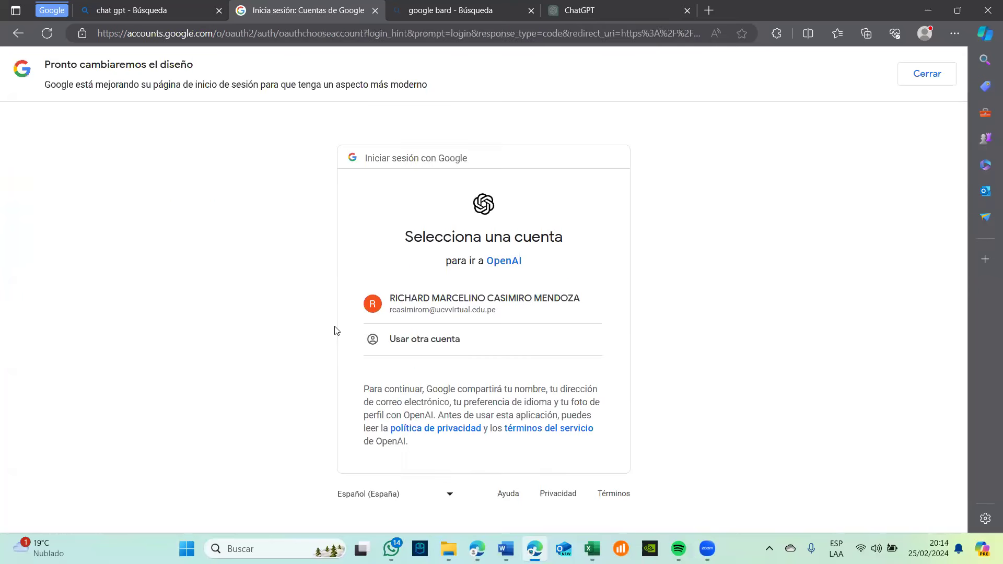
{"action": "left_click", "coordinate": [406, 311]}
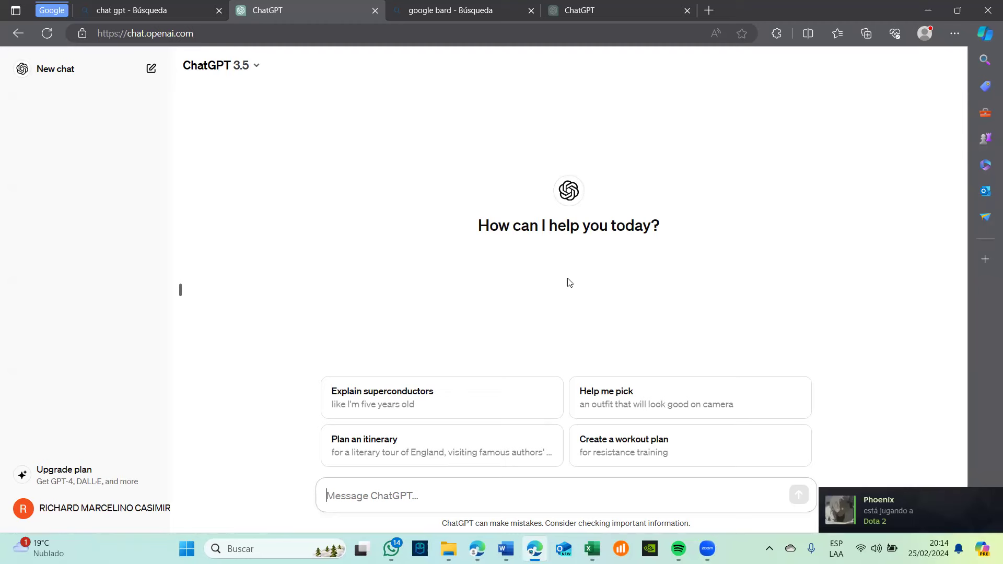
- In the google bard results tab, search Bing for "google", open the Google homepage and close the leftover results tab
{"action": "left_click", "coordinate": [460, 5]}
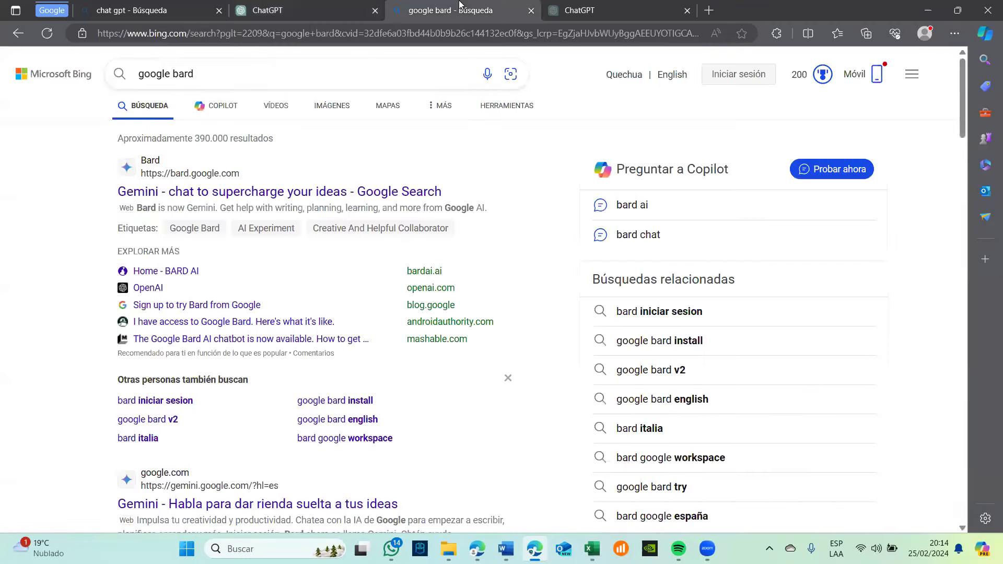
{"action": "left_click", "coordinate": [316, 80]}
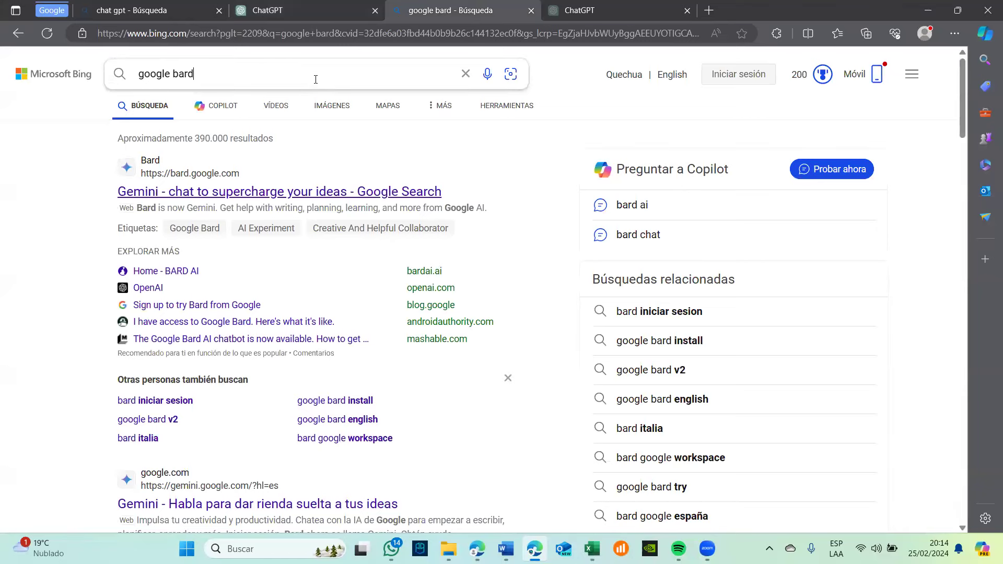
{"action": "left_click", "coordinate": [315, 79]}
{"action": "type", "text": "google"}
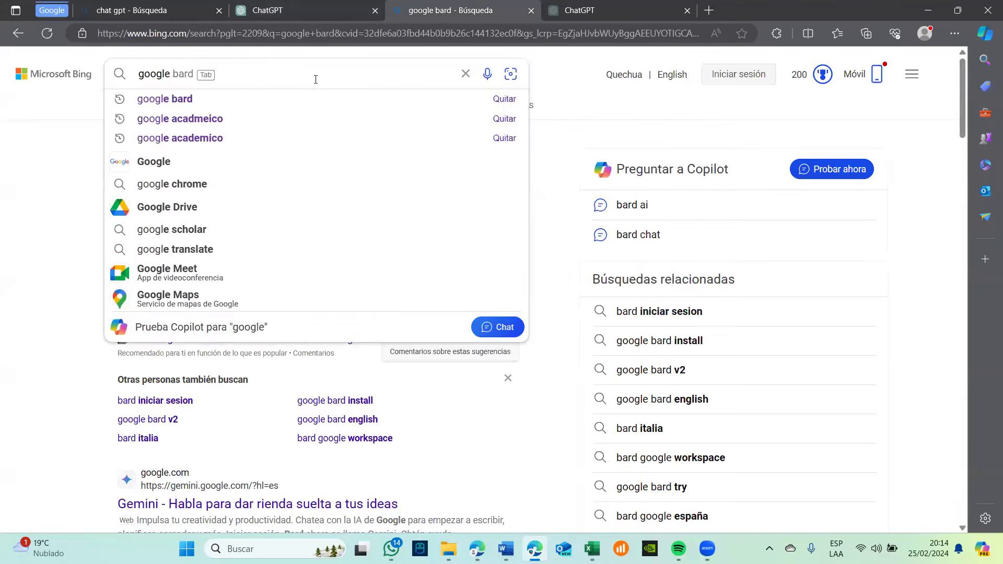
{"action": "key", "text": "Return"}
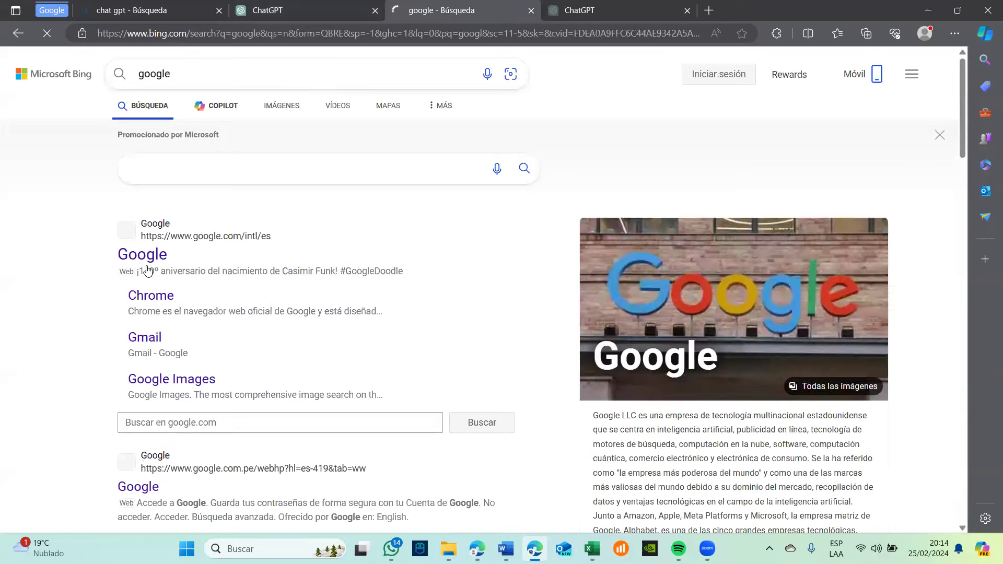
{"action": "left_click", "coordinate": [147, 255]}
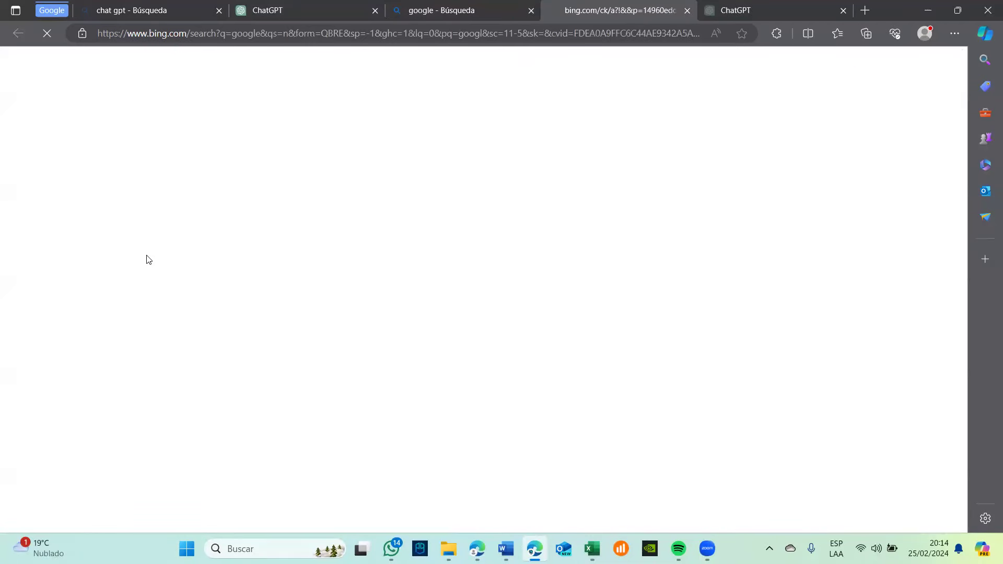
{"action": "left_click", "coordinate": [531, 10]}
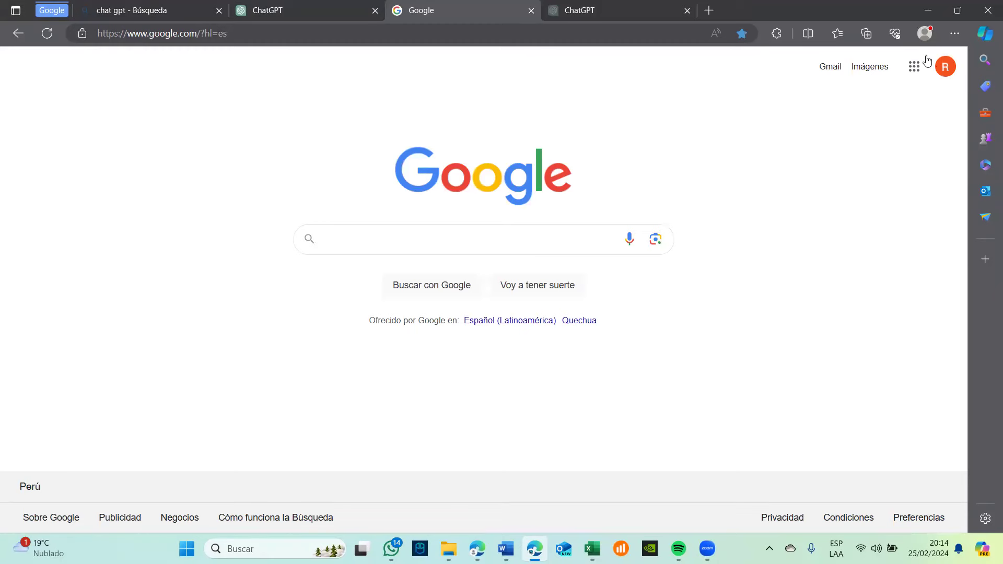
- Check which account is signed in on the Google homepage and close the account details
{"action": "left_click", "coordinate": [944, 68]}
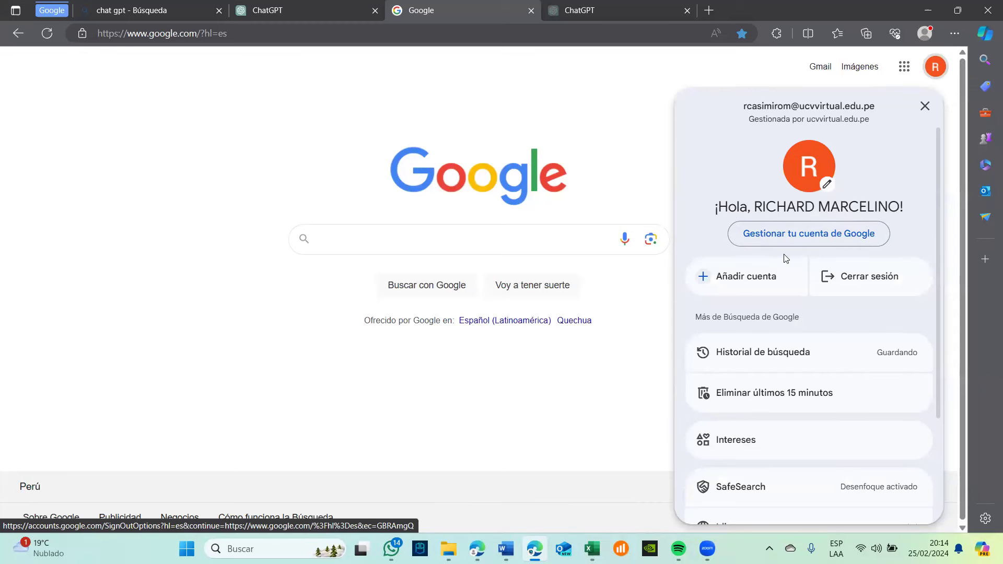
{"action": "left_click", "coordinate": [608, 144]}
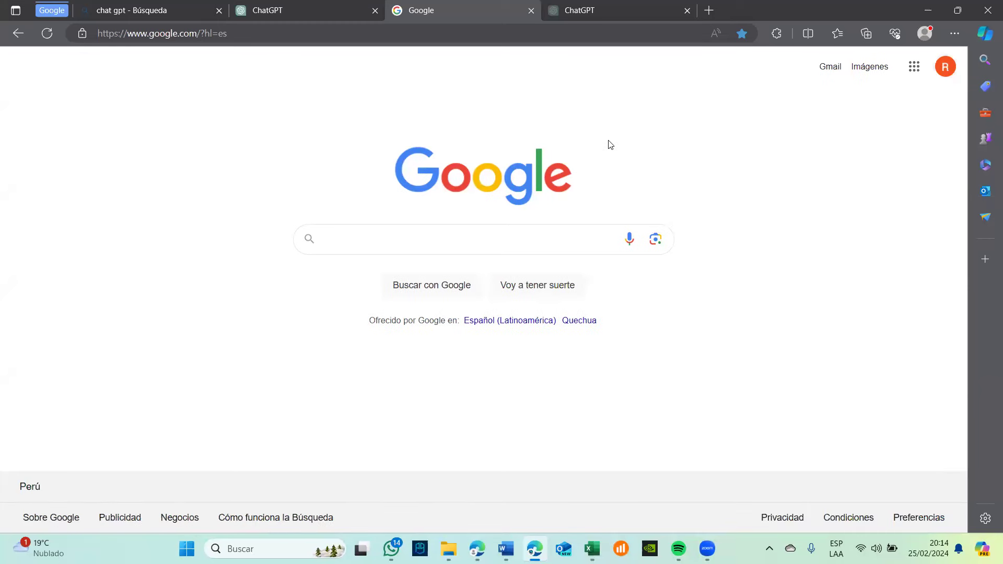
- Search Google for "google bard" and decline the use of the precise location
{"action": "left_click", "coordinate": [380, 249]}
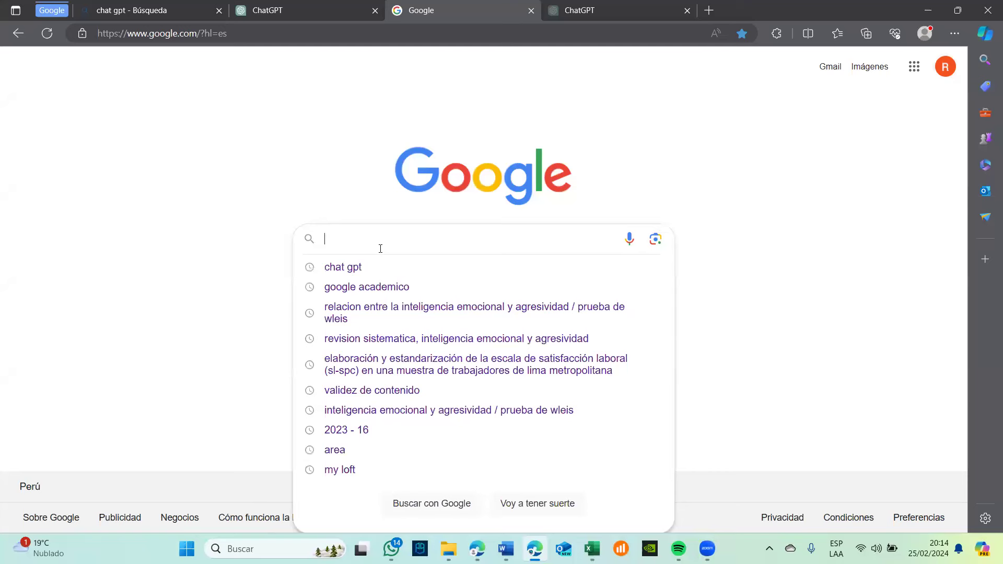
{"action": "left_click", "coordinate": [183, 35]}
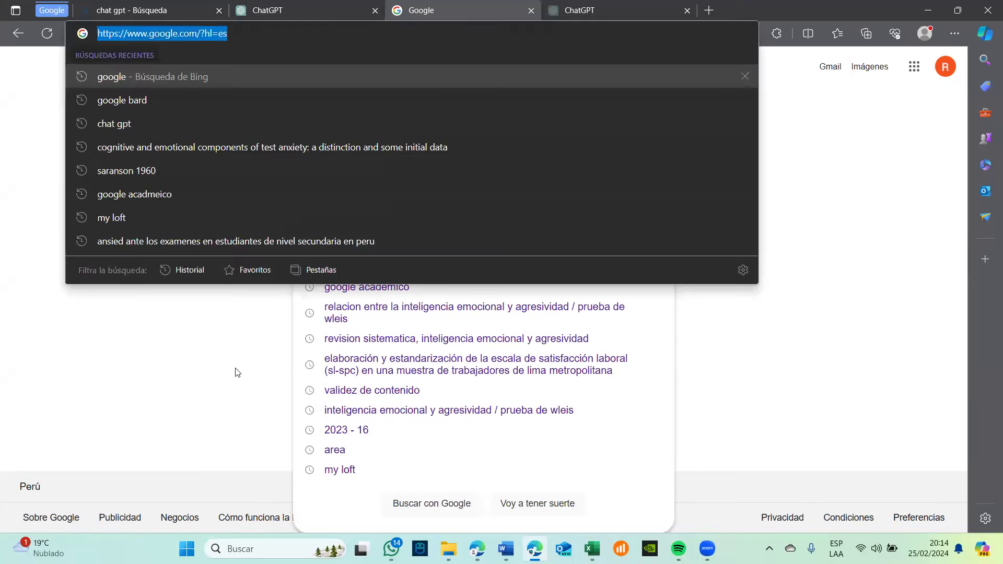
{"action": "left_click", "coordinate": [191, 389]}
{"action": "left_click", "coordinate": [347, 237]}
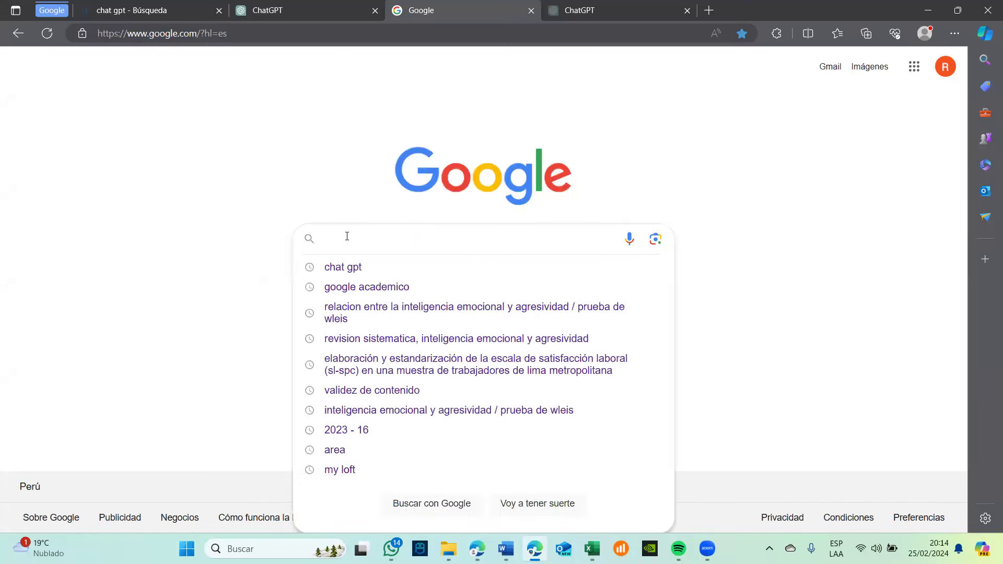
{"action": "type", "text": "google"}
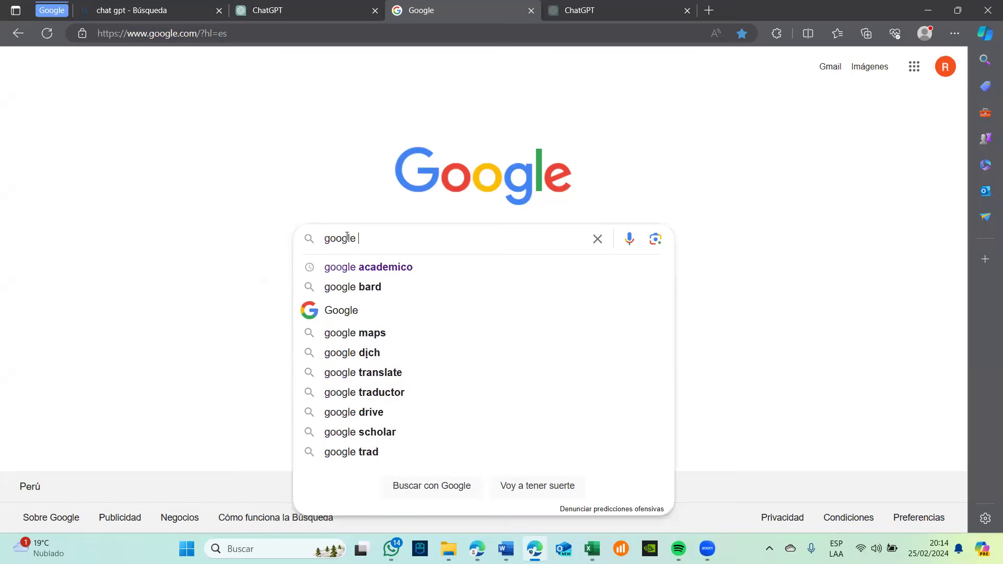
{"action": "type", "text": " bard"}
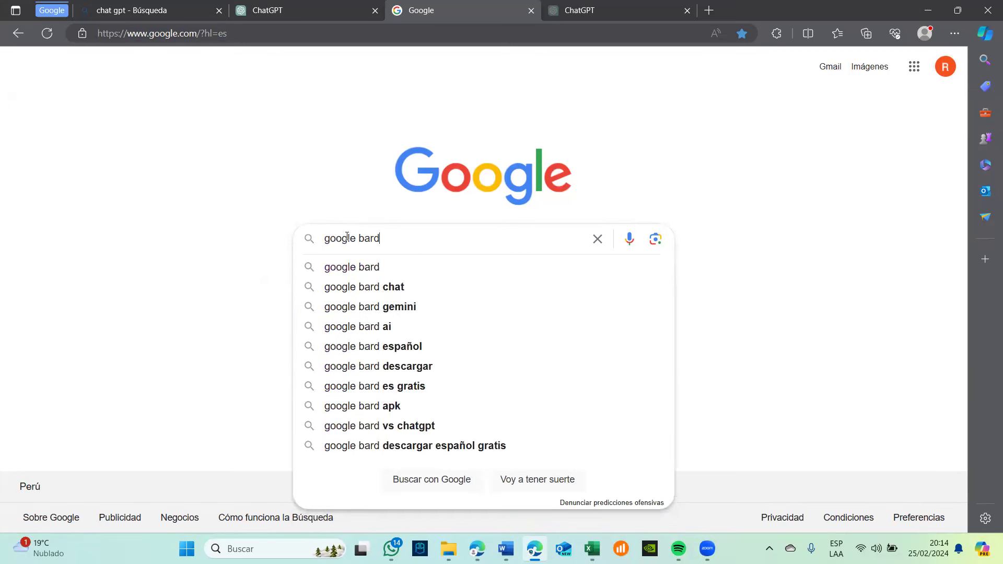
{"action": "key", "text": "Return"}
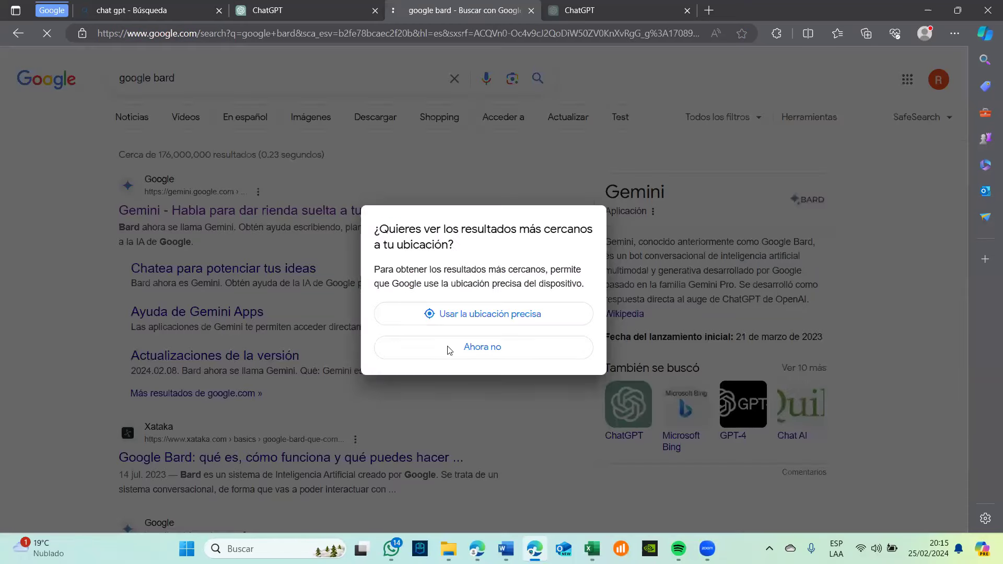
{"action": "left_click", "coordinate": [448, 349]}
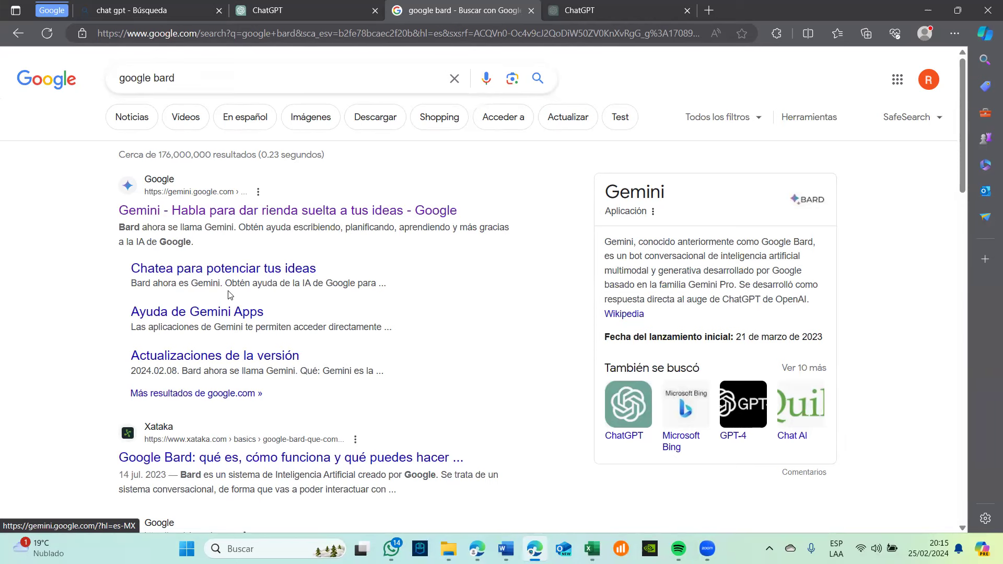
- Open the main Gemini result from the Google search and try to start a conversation with Gemini
{"action": "left_click", "coordinate": [329, 546]}
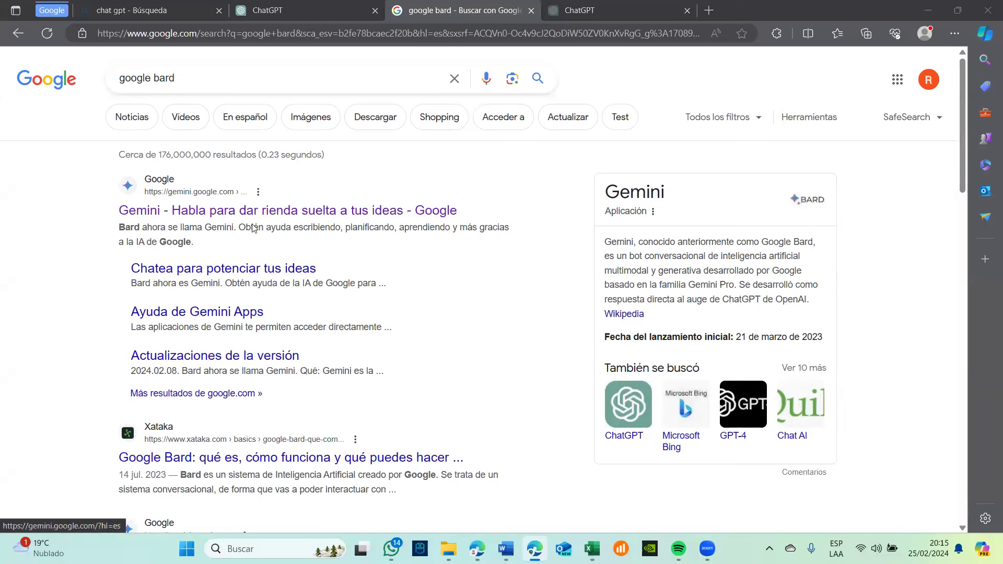
{"action": "left_click", "coordinate": [234, 211]}
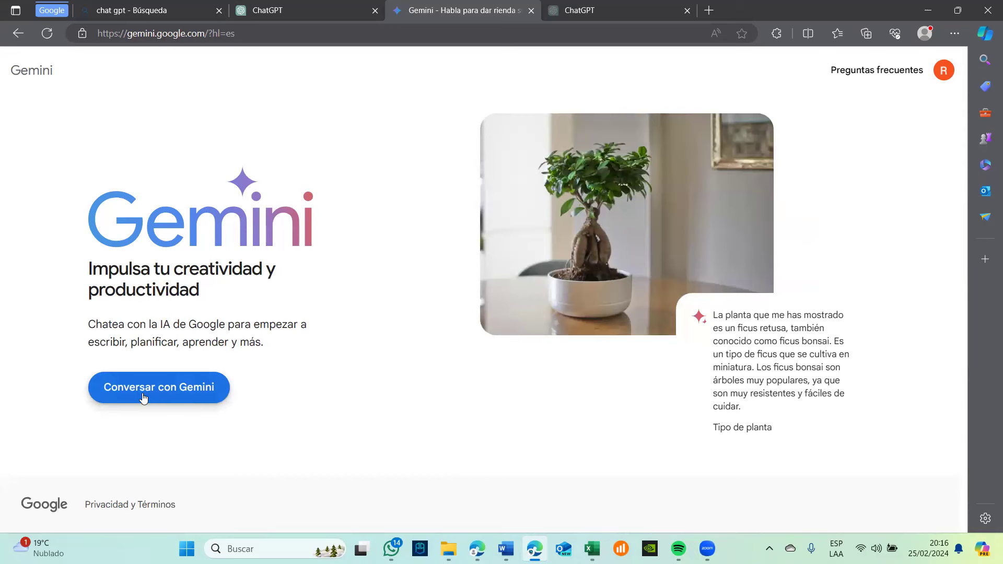
{"action": "left_click", "coordinate": [144, 398]}
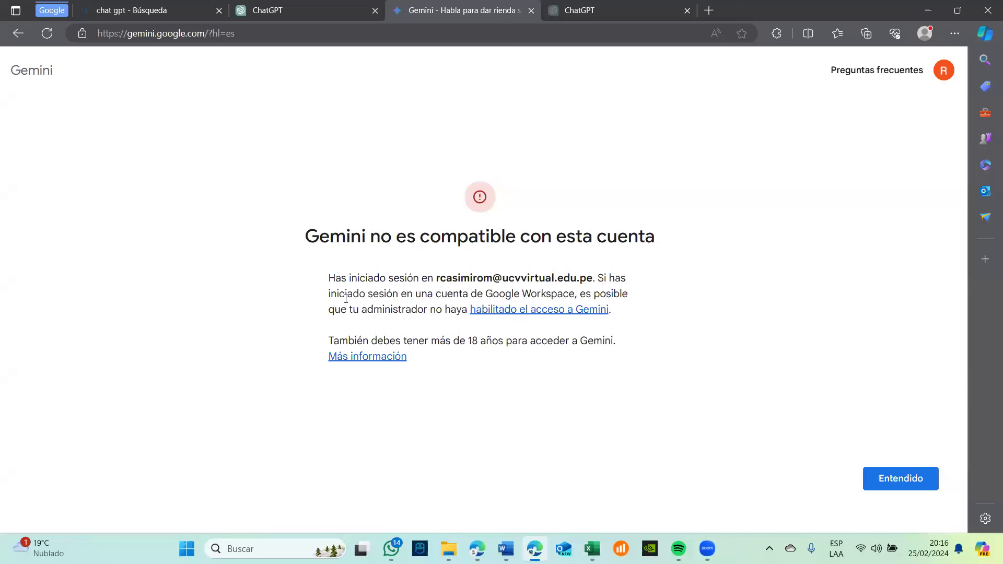
- Highlight the institutional e-mail domain in the Gemini account message and clear the selection
{"action": "left_click_drag", "start_coordinate": [502, 279], "coordinate": [596, 278]}
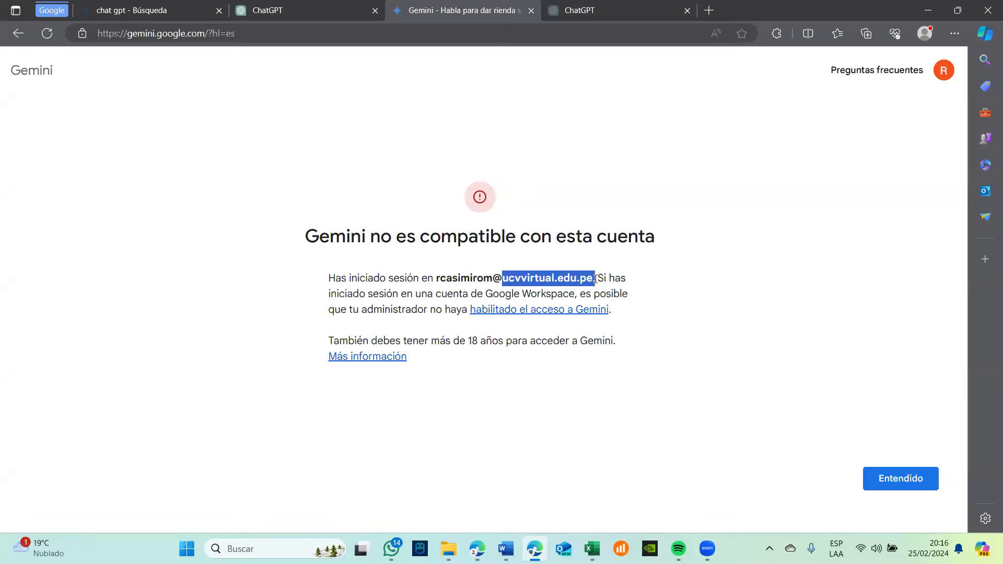
{"action": "left_click", "coordinate": [517, 395]}
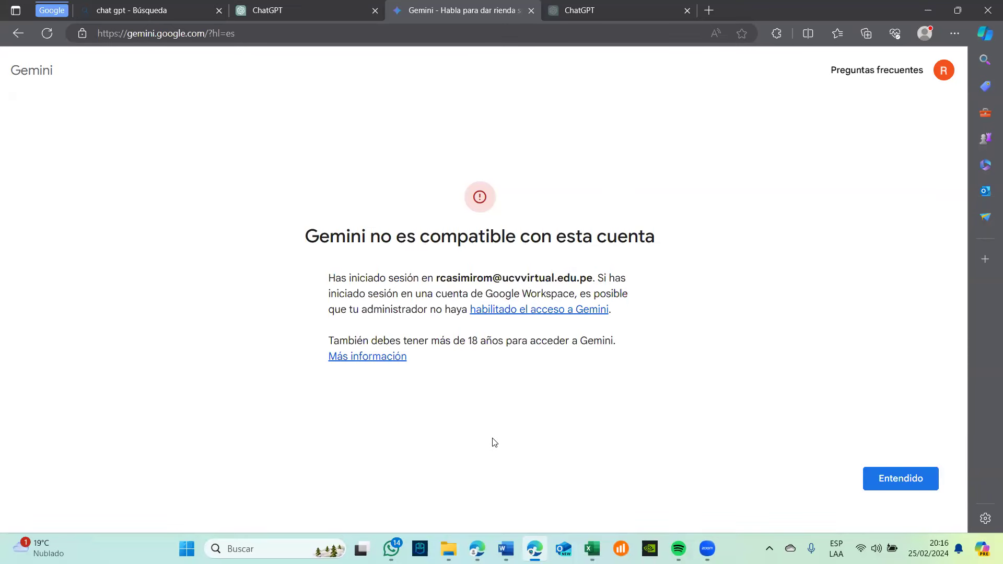
- Switch to the other browser window with Gemini and check which Google account is signed in there
{"action": "key", "text": "alt+Tab"}
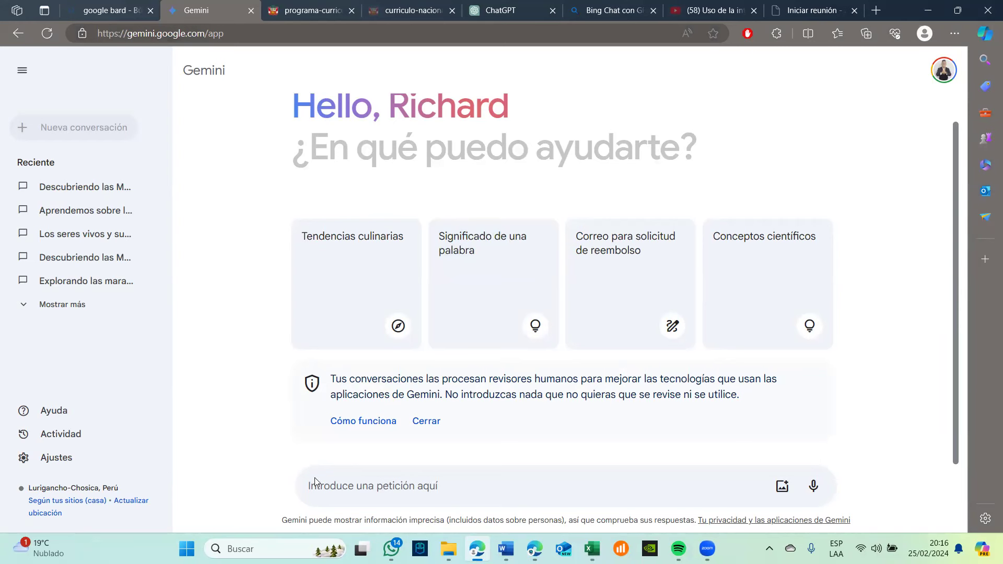
{"action": "scroll", "coordinate": [393, 184], "scroll_direction": "up", "scroll_amount": 1}
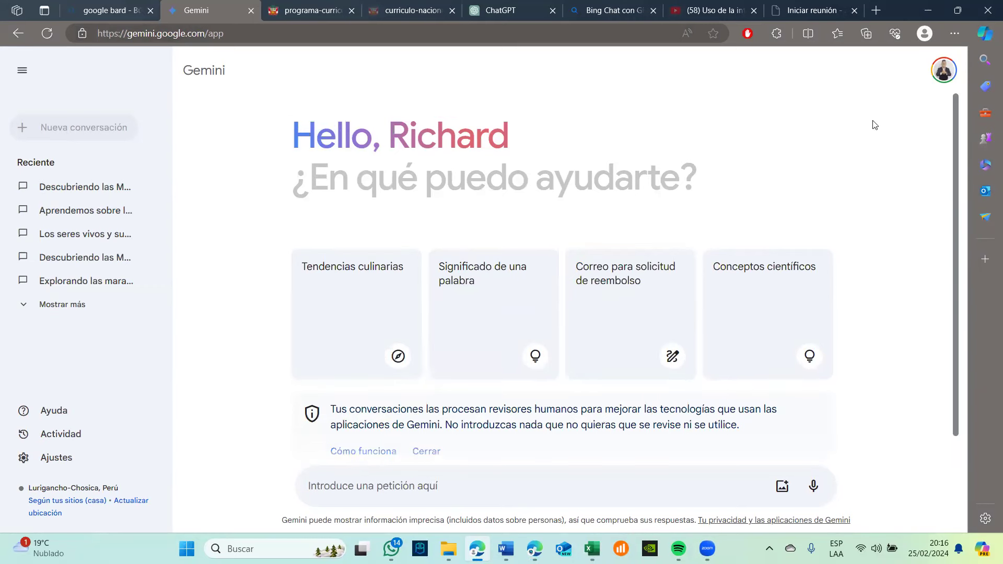
{"action": "left_click", "coordinate": [945, 73]}
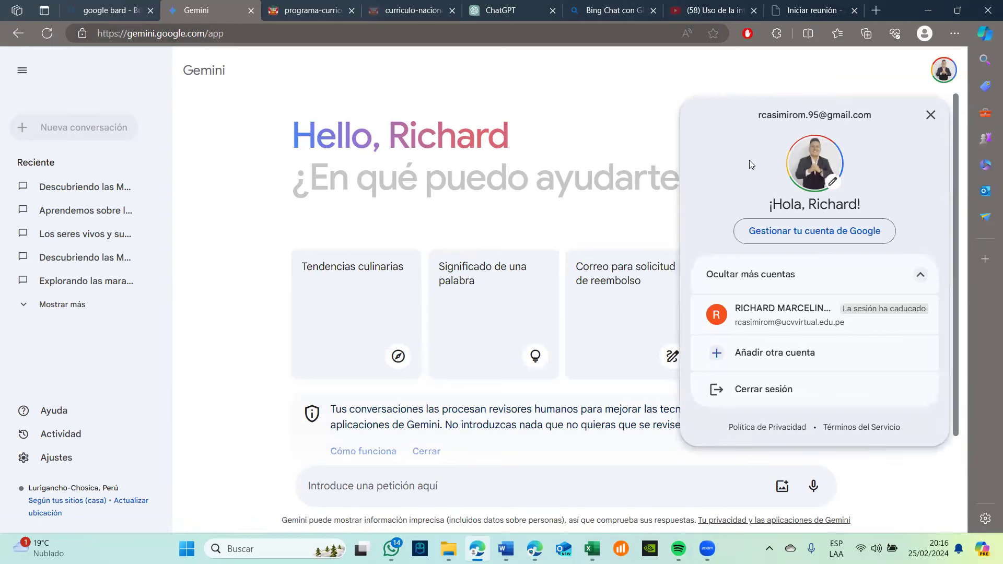
{"action": "left_click", "coordinate": [587, 116]}
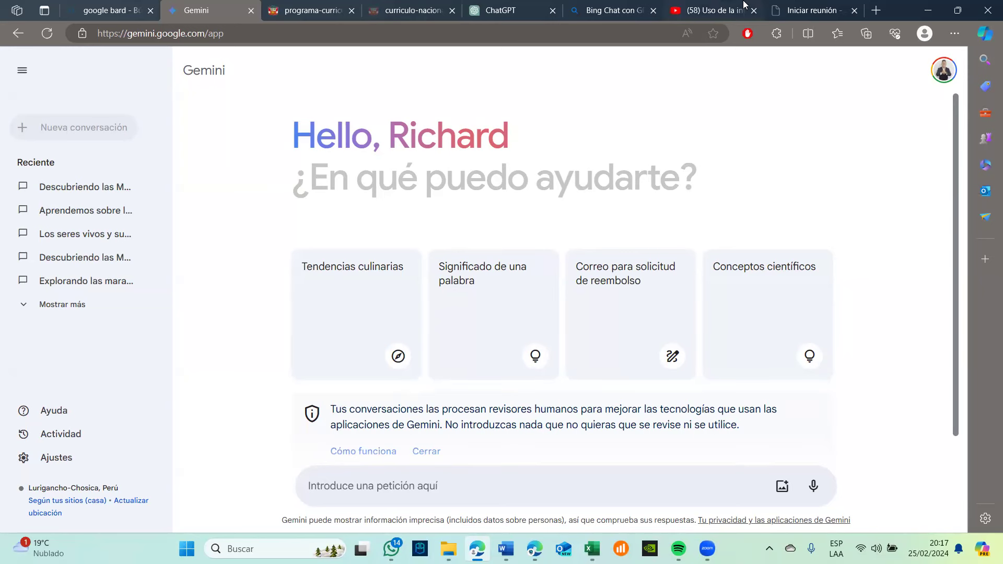
- Search the web for "copilot" in a new browser tab
{"action": "left_click", "coordinate": [876, 14]}
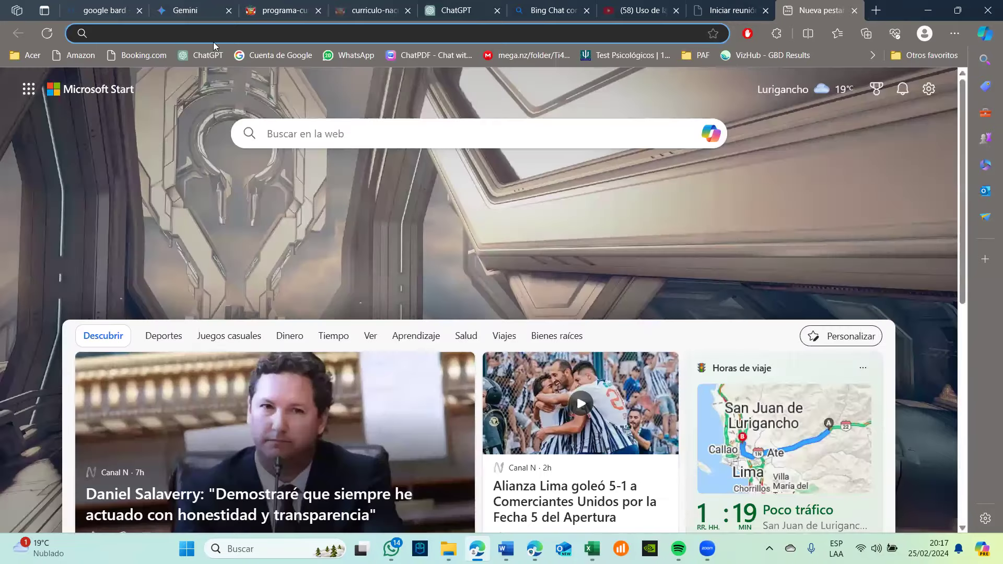
{"action": "left_click", "coordinate": [174, 32]}
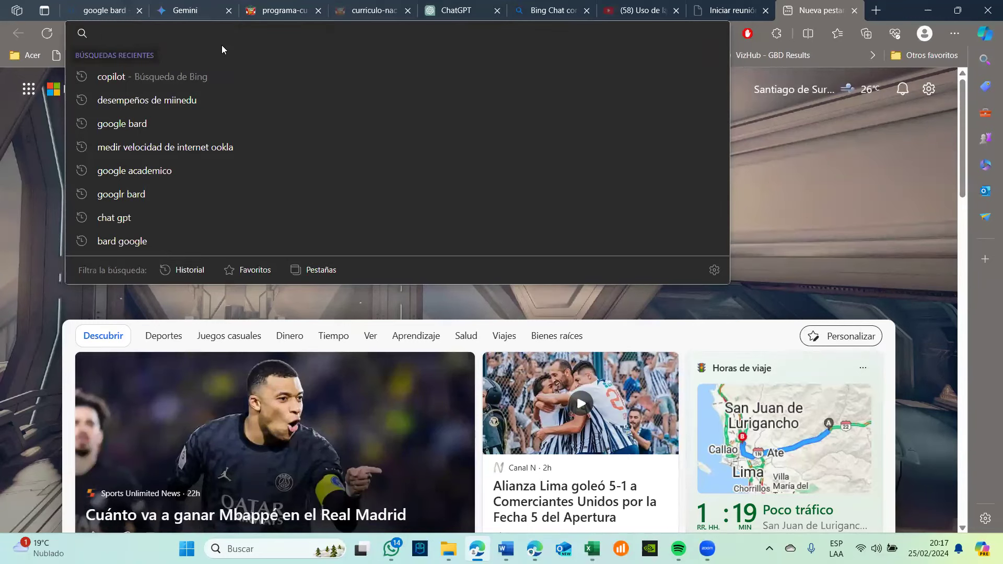
{"action": "type", "text": "copl"}
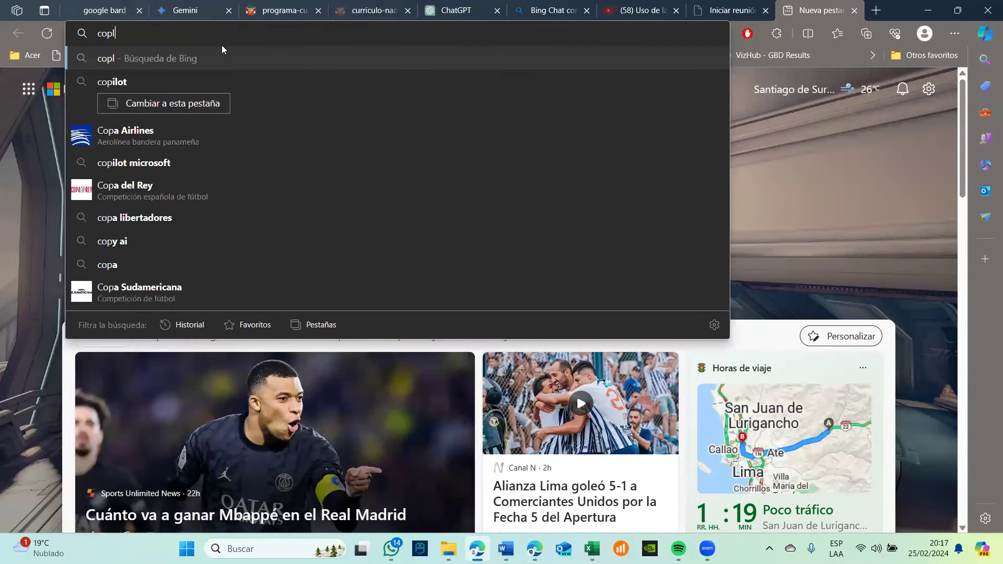
{"action": "key", "text": "BackSpace"}
{"action": "type", "text": "ilot"}
{"action": "double_click", "coordinate": [90, 38]}
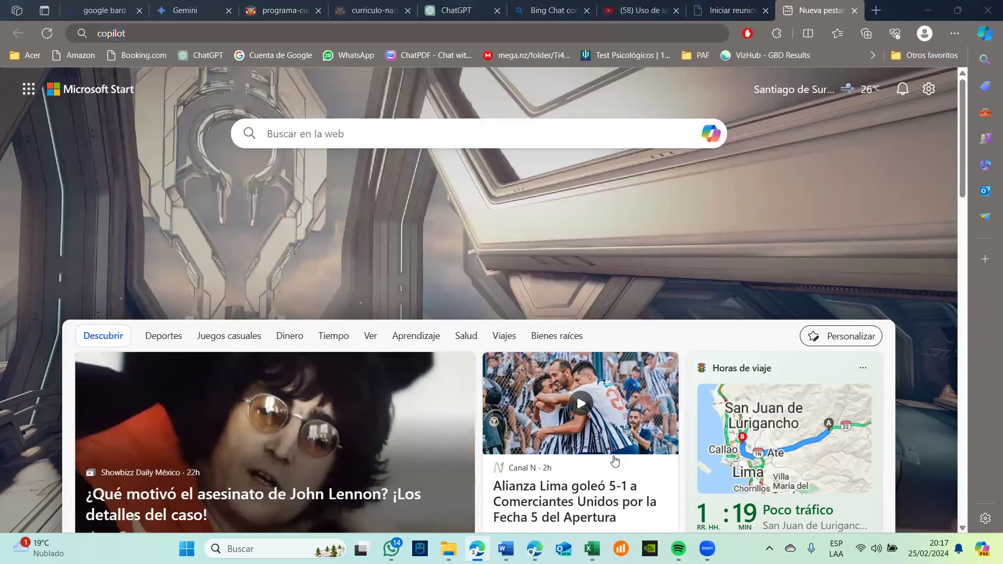
{"action": "left_click", "coordinate": [135, 34]}
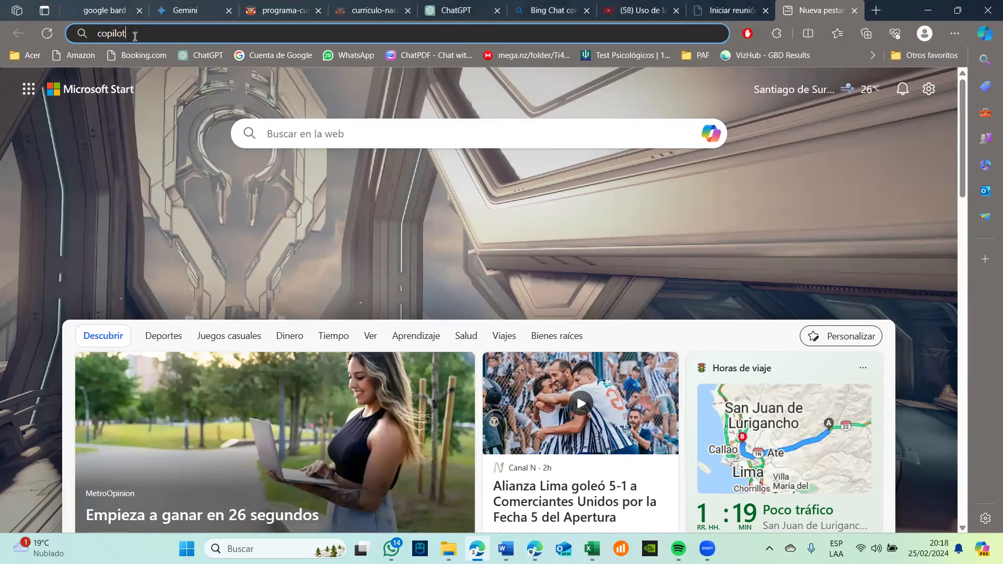
{"action": "key", "text": "Return"}
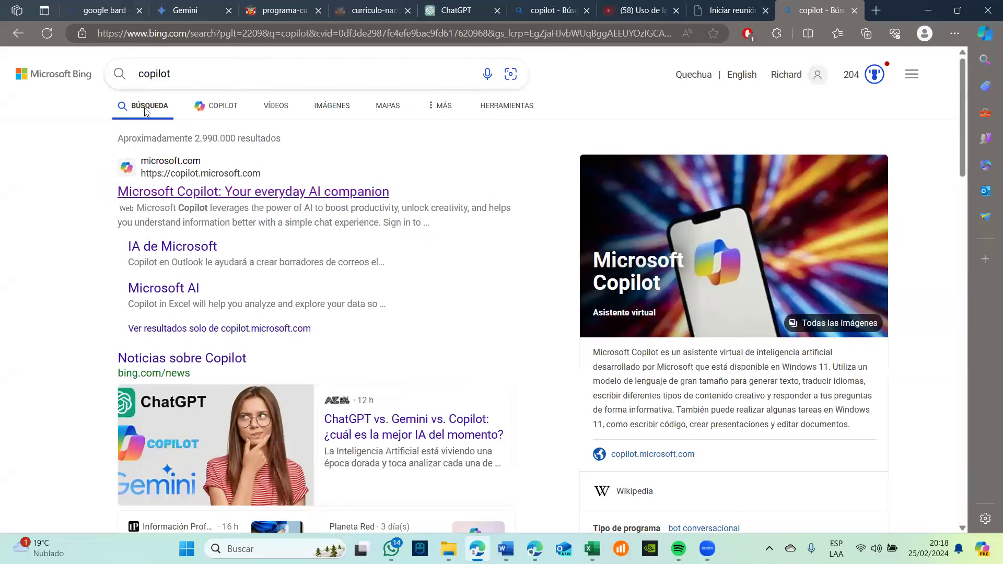
- View Bing's Copilot chat, return to the search results and open the Microsoft Copilot website
{"action": "left_click", "coordinate": [216, 106]}
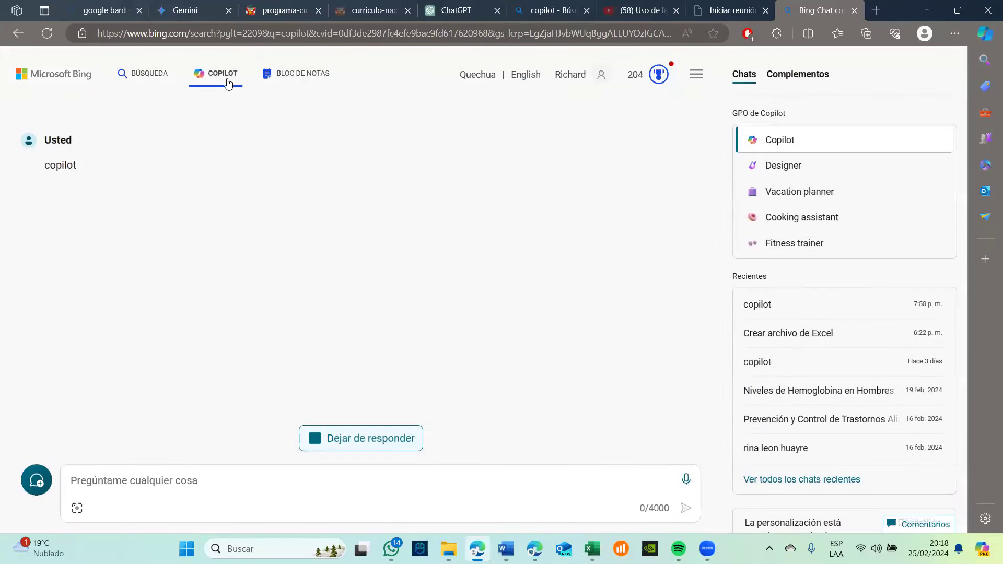
{"action": "left_click", "coordinate": [150, 77]}
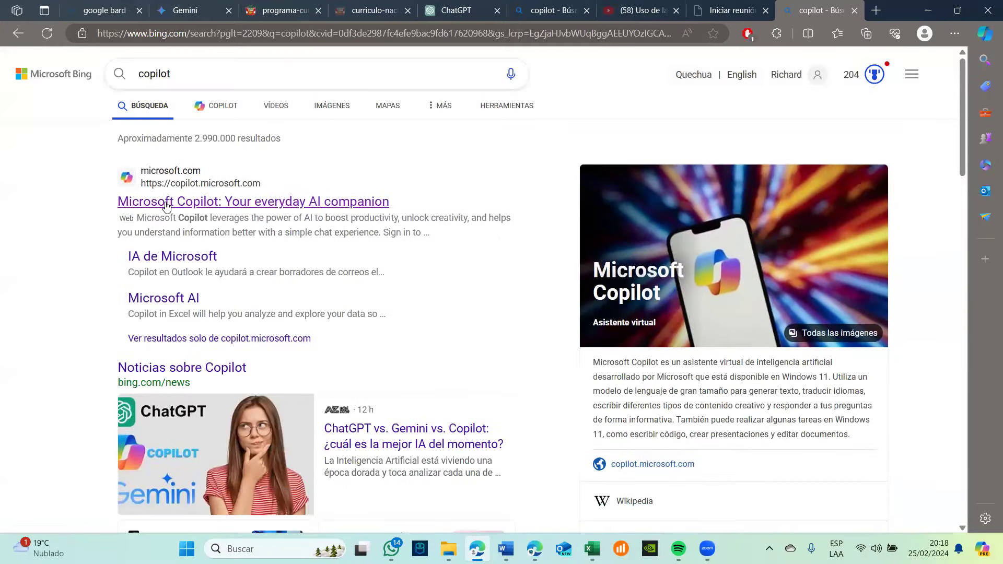
{"action": "left_click", "coordinate": [165, 201]}
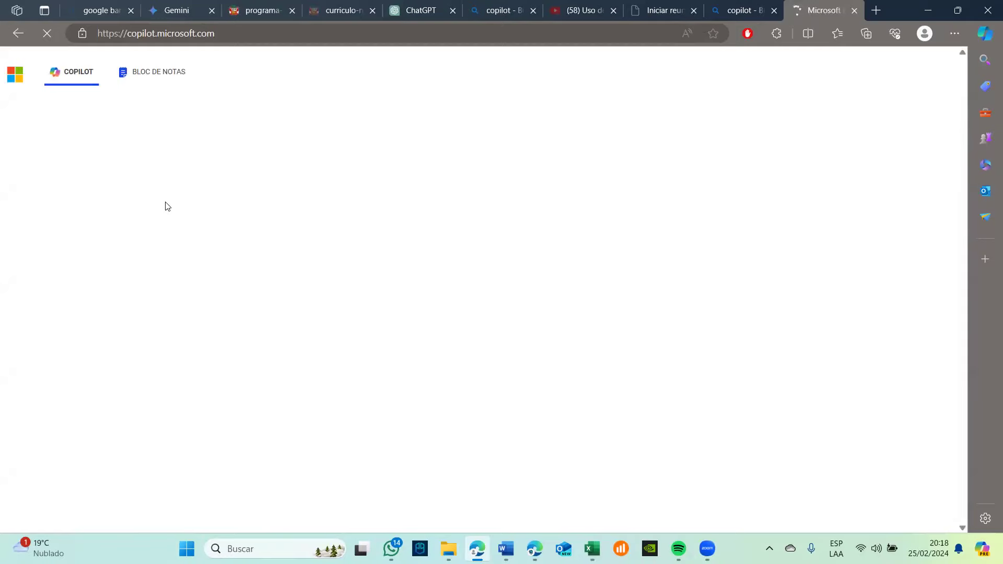
- Close the extra copilot search tab and review the conversation styles offered on the Copilot page
{"action": "left_click", "coordinate": [775, 14]}
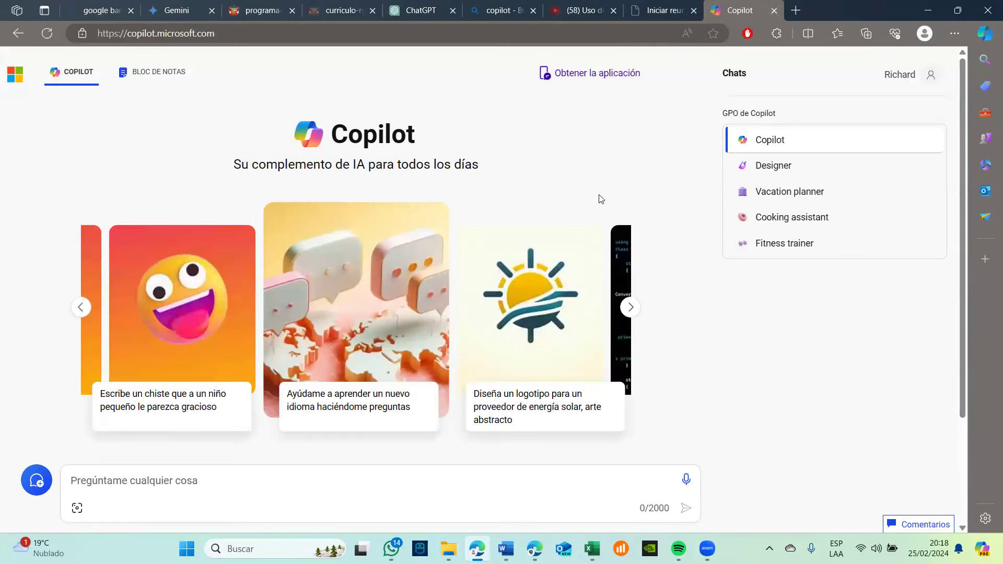
{"action": "scroll", "coordinate": [600, 199], "scroll_direction": "down", "scroll_amount": 2}
{"action": "scroll", "coordinate": [600, 199], "scroll_direction": "down", "scroll_amount": 1}
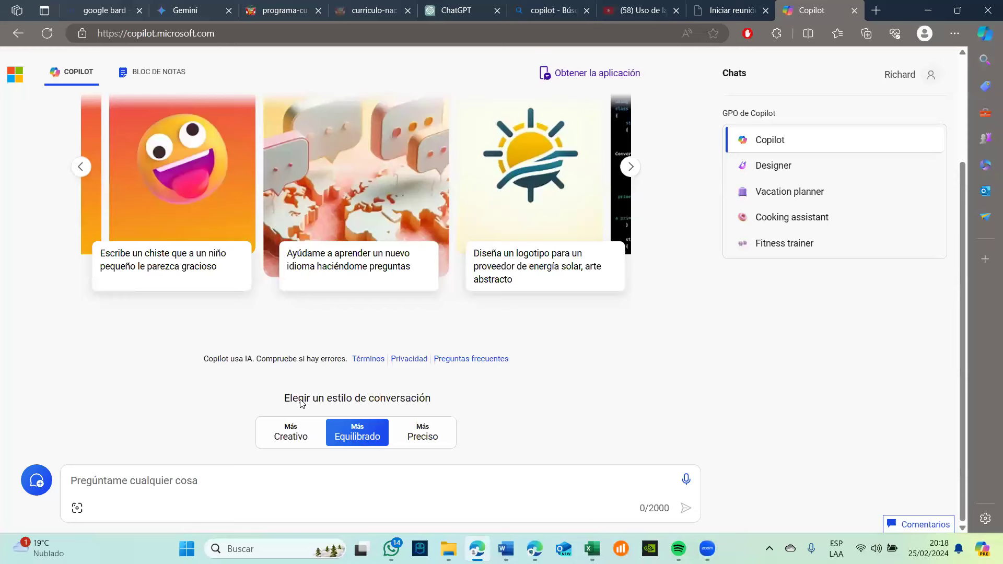
{"action": "scroll", "coordinate": [302, 404], "scroll_direction": "up", "scroll_amount": 2}
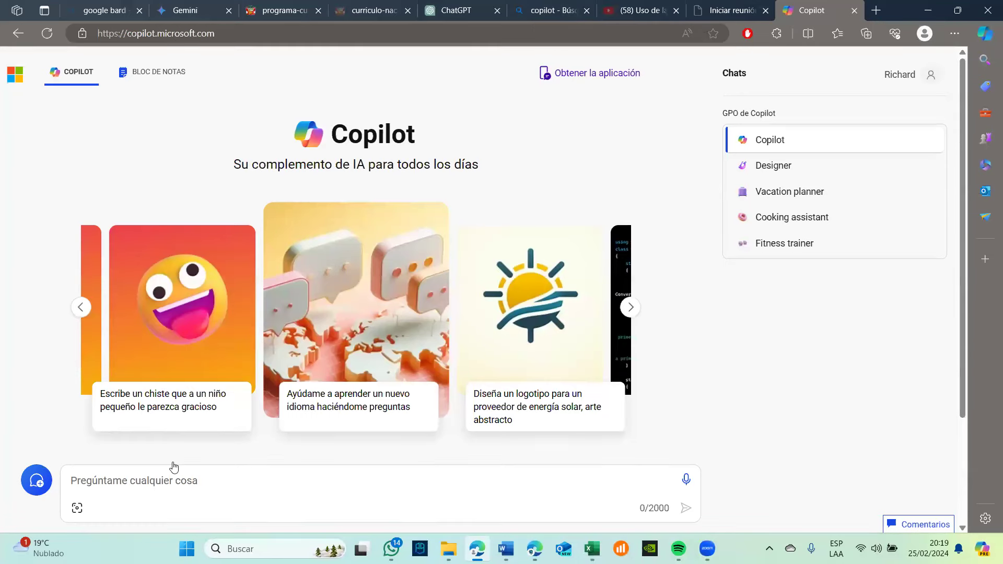
- Start a new chat in ChatGPT and compare the start pages of Copilot and Gemini
{"action": "left_click", "coordinate": [441, 5]}
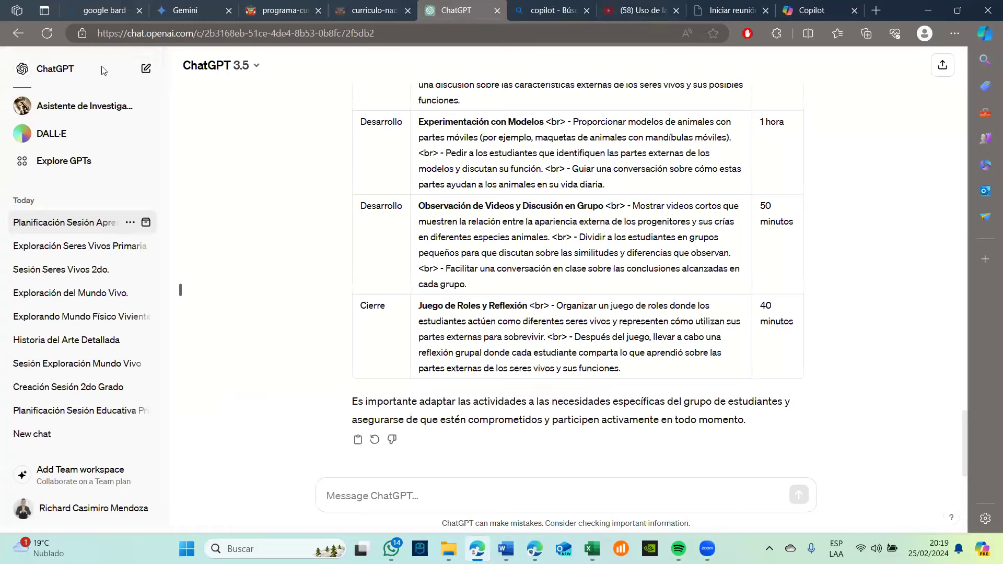
{"action": "left_click", "coordinate": [146, 68]}
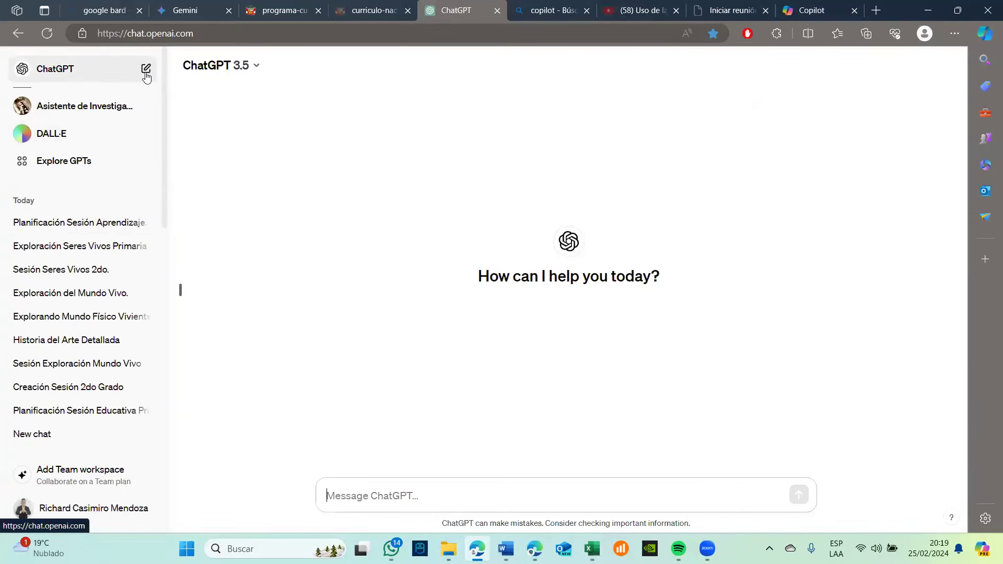
{"action": "key", "text": "ctrl+9"}
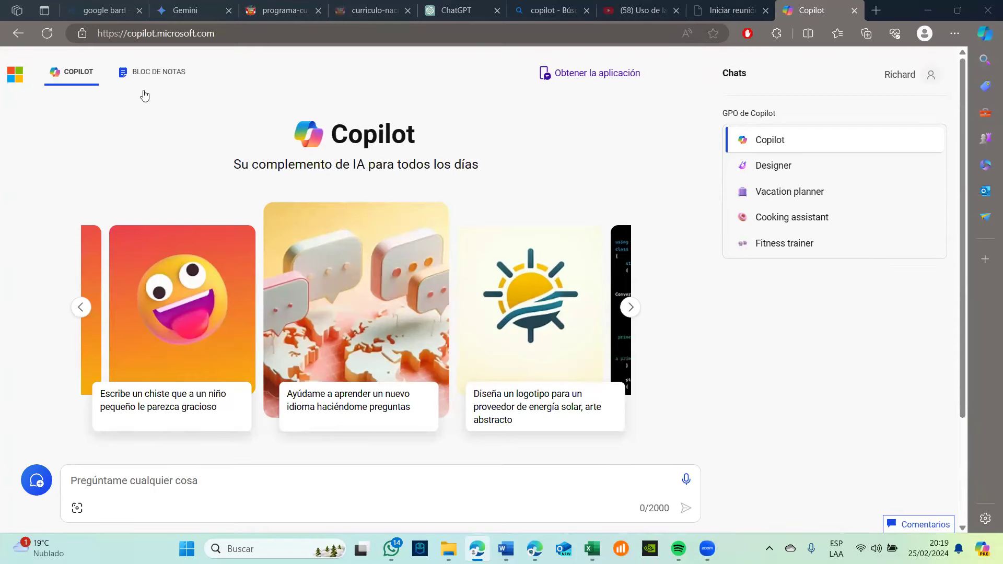
{"action": "left_click", "coordinate": [190, 14]}
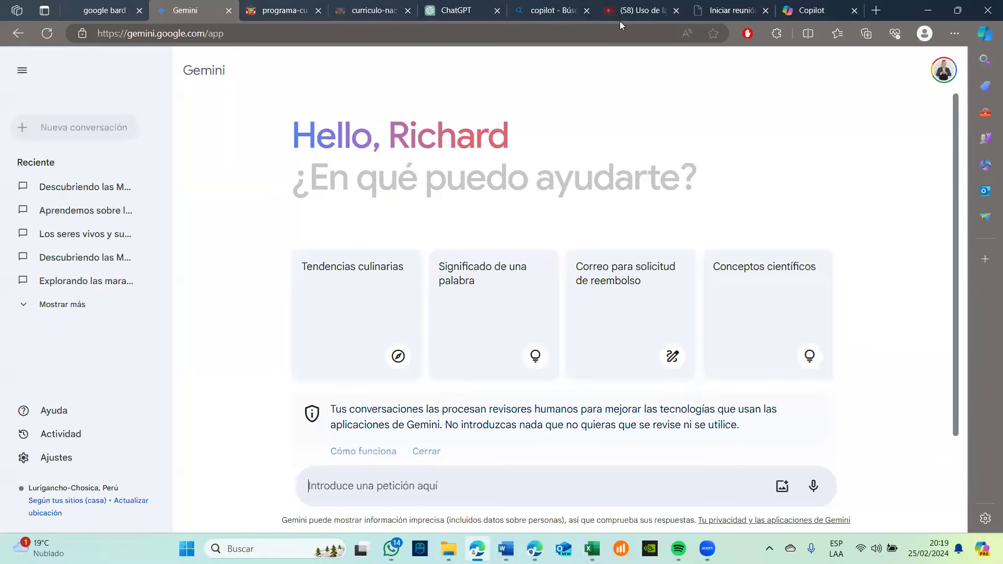
{"action": "left_click", "coordinate": [811, 8]}
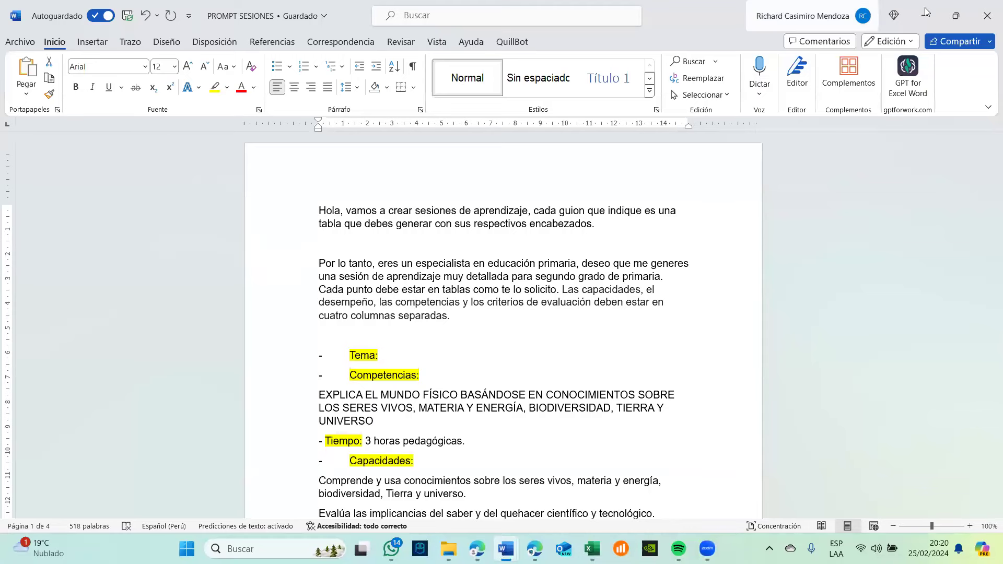
- Select the whole prompt text in the PROMPT SESIONES document, minimise Word and return to ChatGPT in the browser
{"action": "key", "text": "ctrl+a"}
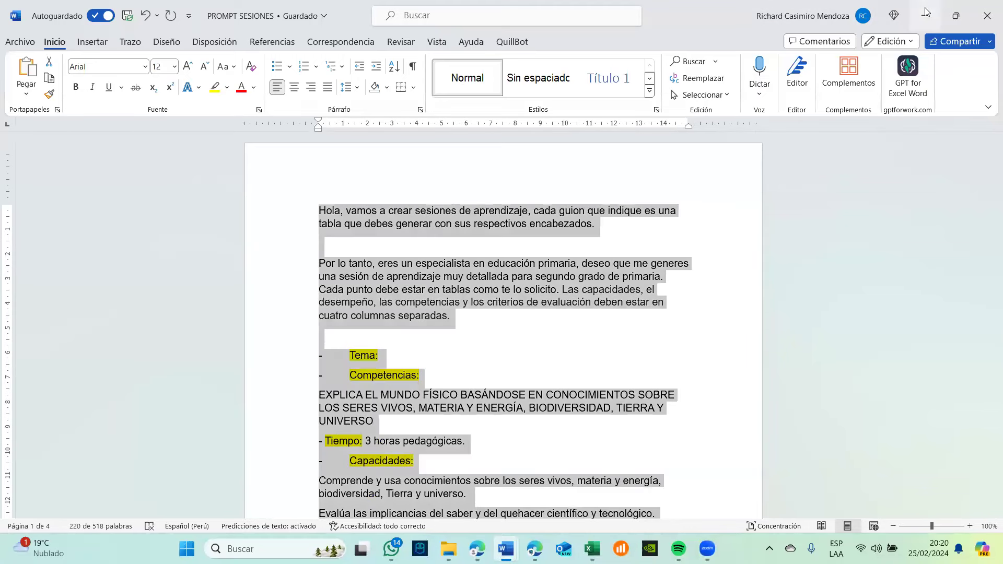
{"action": "left_click", "coordinate": [927, 16]}
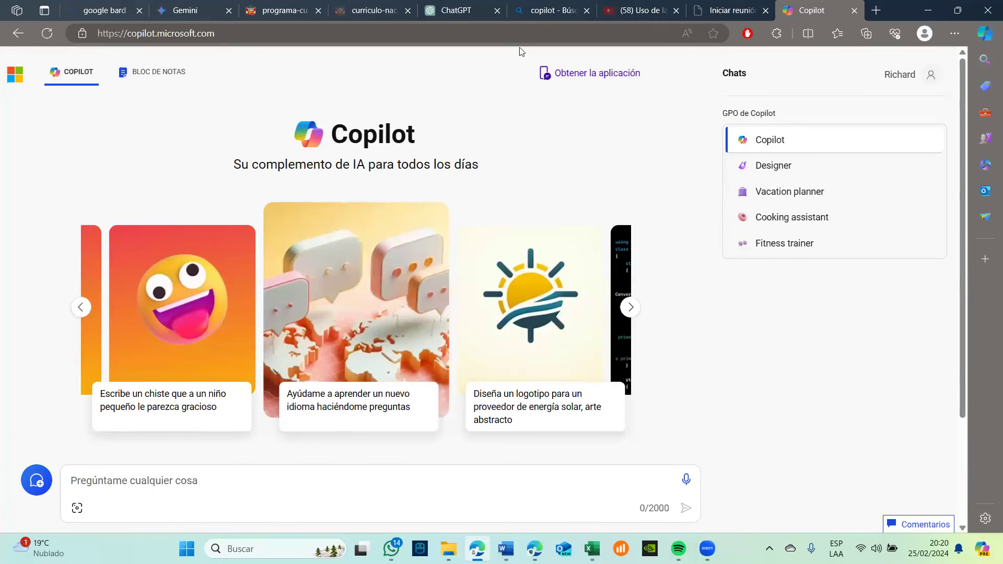
{"action": "left_click", "coordinate": [452, 12]}
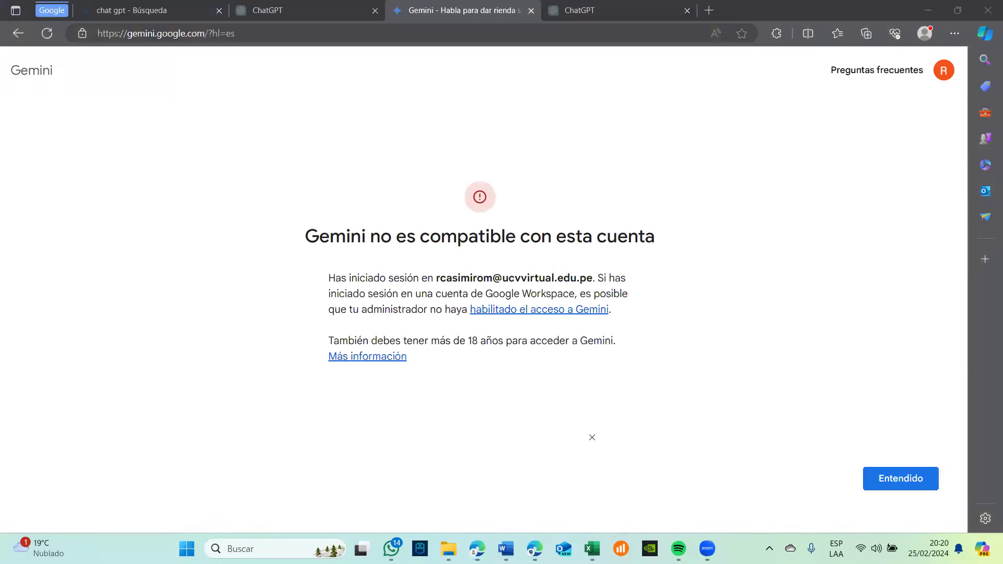
- Show ChatGPT in both browser windows, look through the earlier chats in the history and minimise that window
{"action": "left_click", "coordinate": [308, 6]}
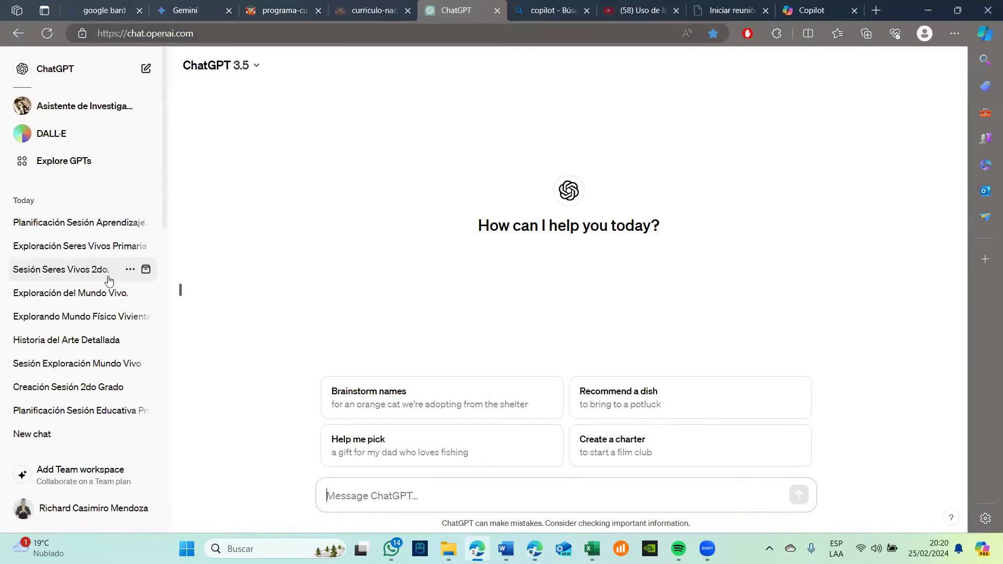
{"action": "scroll", "coordinate": [108, 281], "scroll_direction": "down", "scroll_amount": 7}
{"action": "scroll", "coordinate": [108, 280], "scroll_direction": "down", "scroll_amount": 3}
{"action": "scroll", "coordinate": [108, 280], "scroll_direction": "up", "scroll_amount": 10}
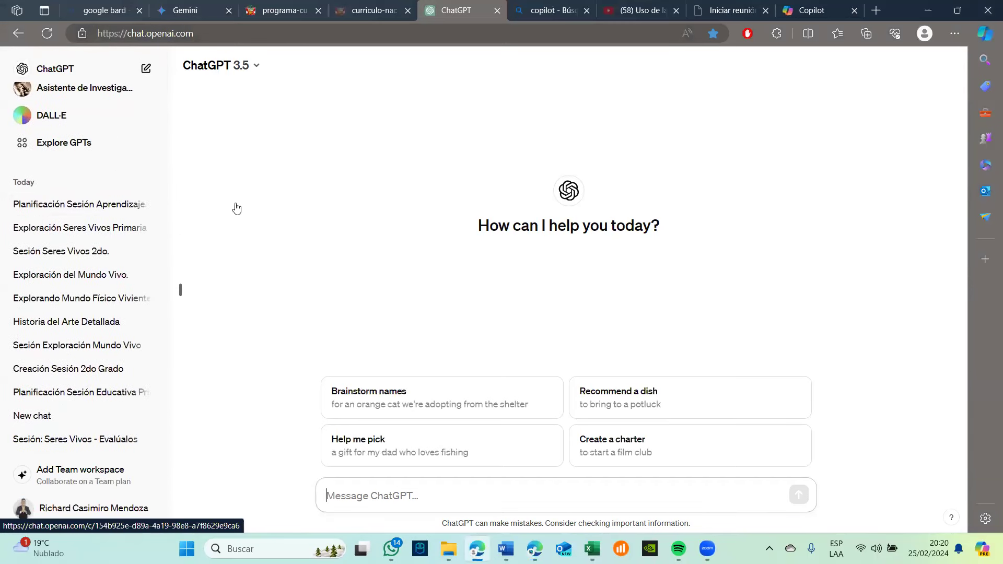
{"action": "scroll", "coordinate": [67, 163], "scroll_direction": "up", "scroll_amount": 1}
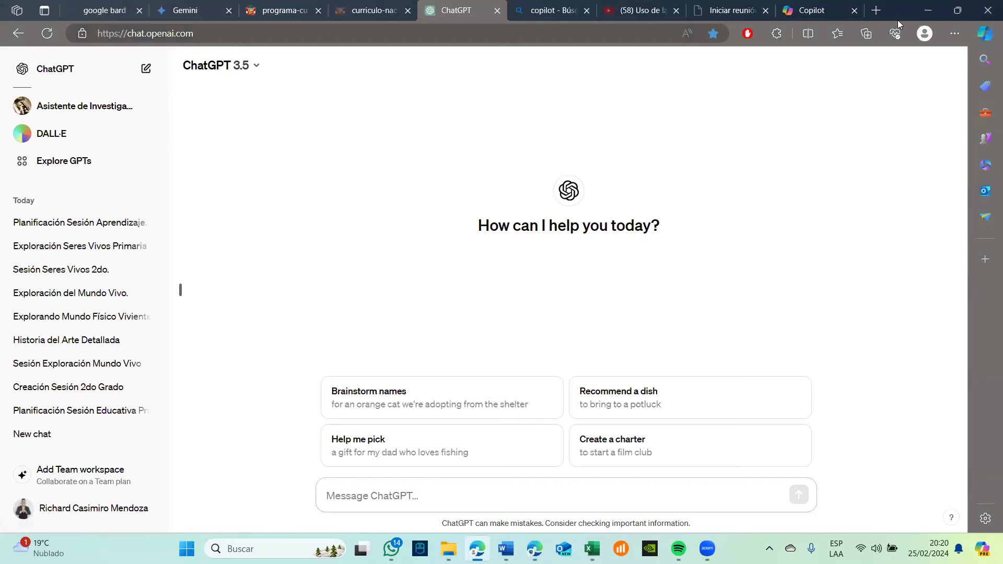
{"action": "left_click", "coordinate": [928, 11]}
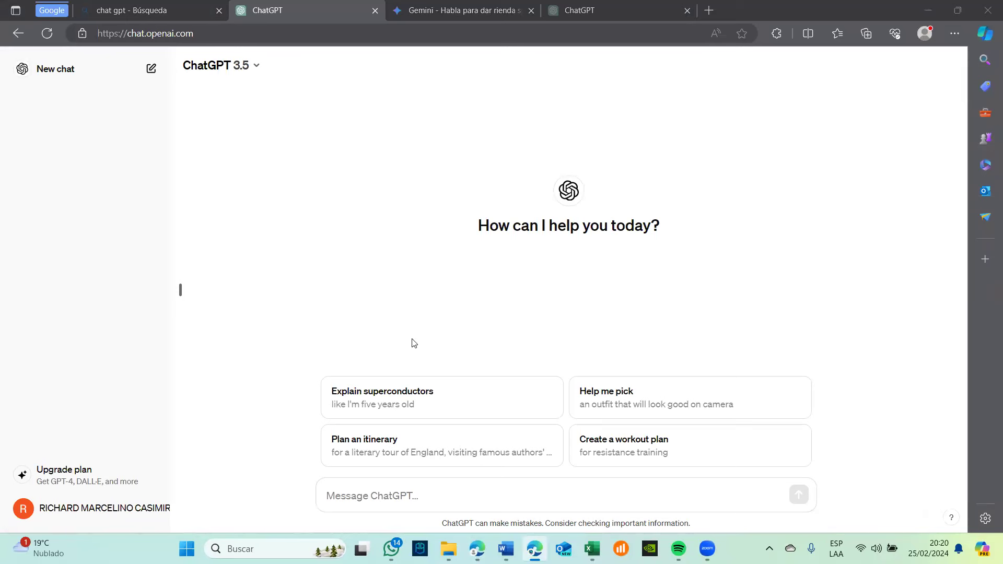
- Send ChatGPT "Quiero crear un cuento para niños de 8 años, con un enfoque en el respeto y la empatia." and read the generated story
{"action": "left_click", "coordinate": [365, 501]}
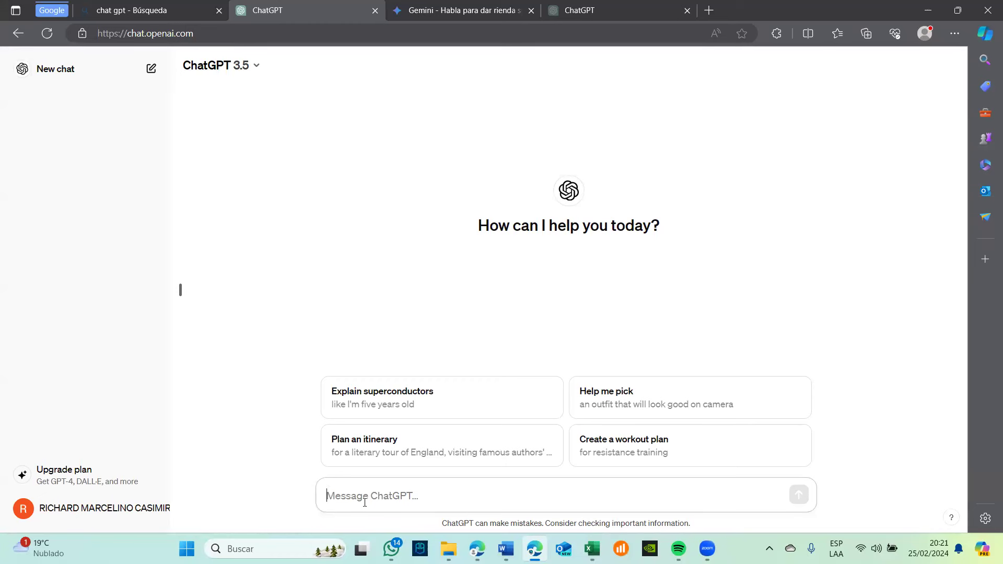
{"action": "key", "text": "Caps_Lock"}
{"action": "type", "text": "Q"}
{"action": "key", "text": "Caps_Lock"}
{"action": "type", "text": "uier"}
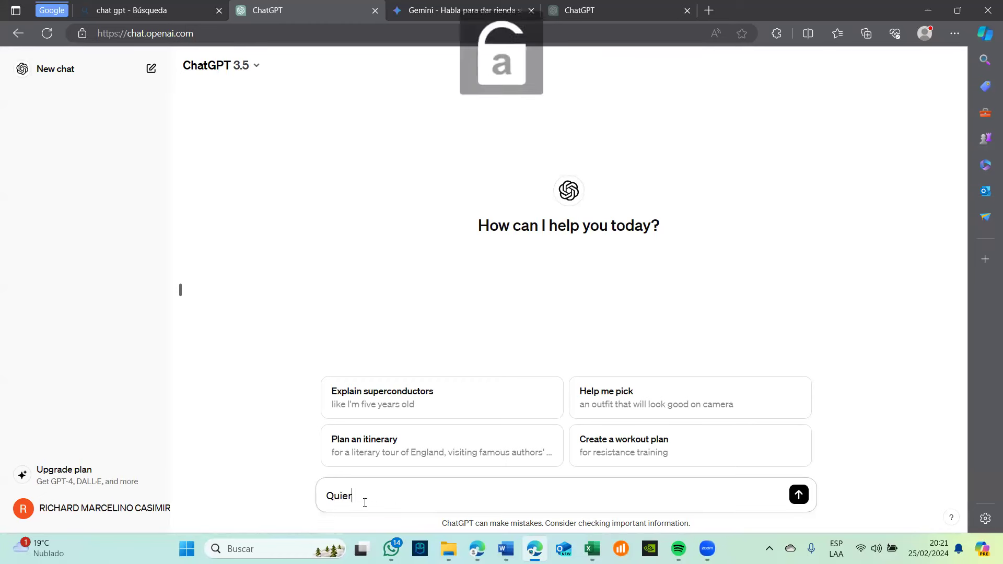
{"action": "type", "text": "o c"}
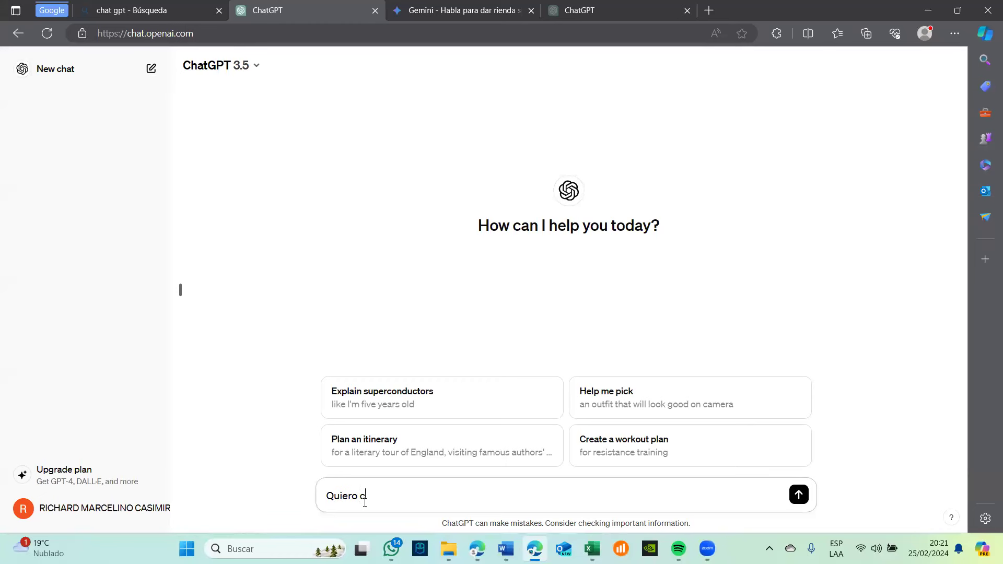
{"action": "type", "text": "rear un cuento para niños de"}
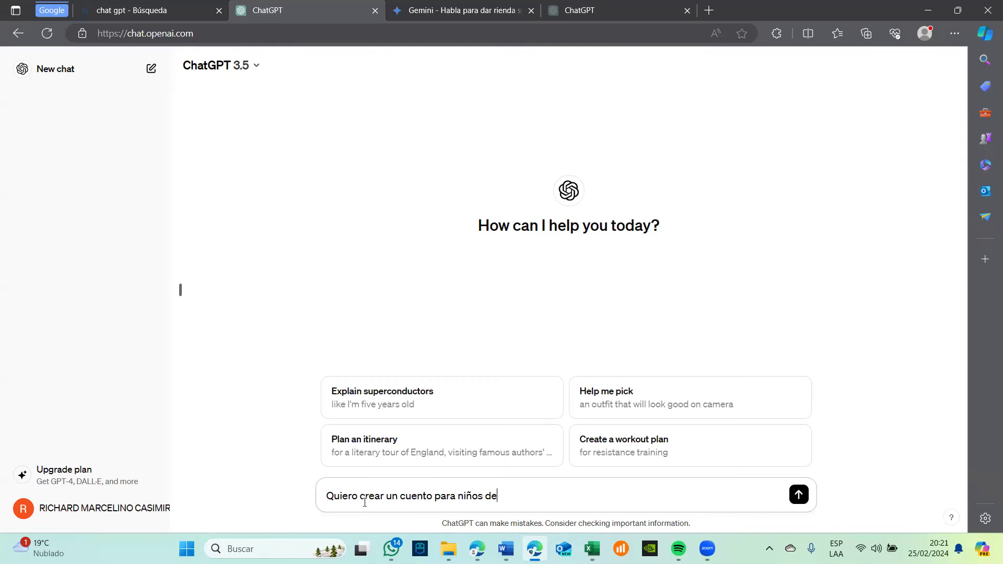
{"action": "type", "text": " 8 años, , con un enfoque"}
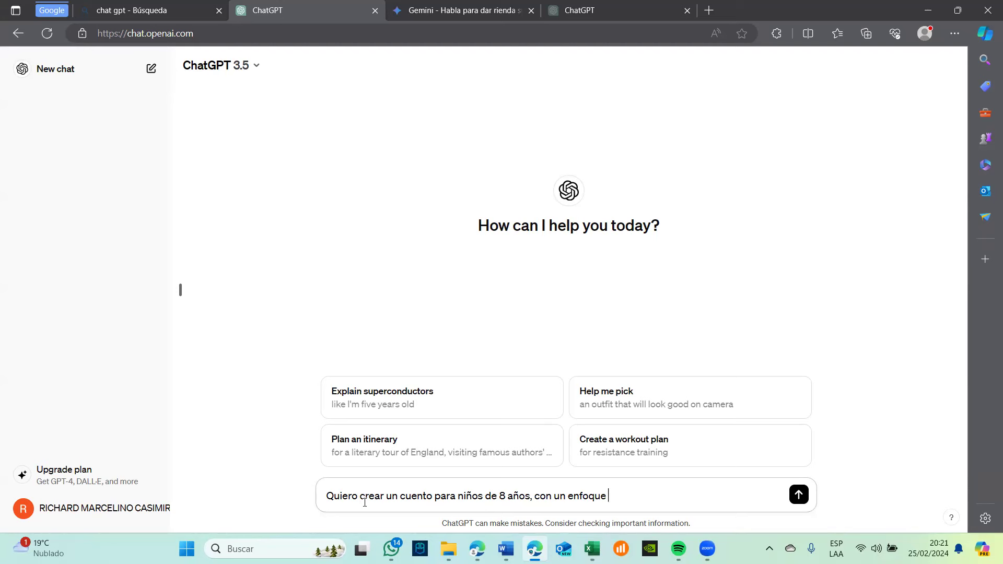
{"action": "type", "text": " en lel respeto y la empatia"}
{"action": "key", "text": "BackSpace"}
{"action": "key", "text": "BackSpace"}
{"action": "type", "text": "ia."}
{"action": "key", "text": "Return"}
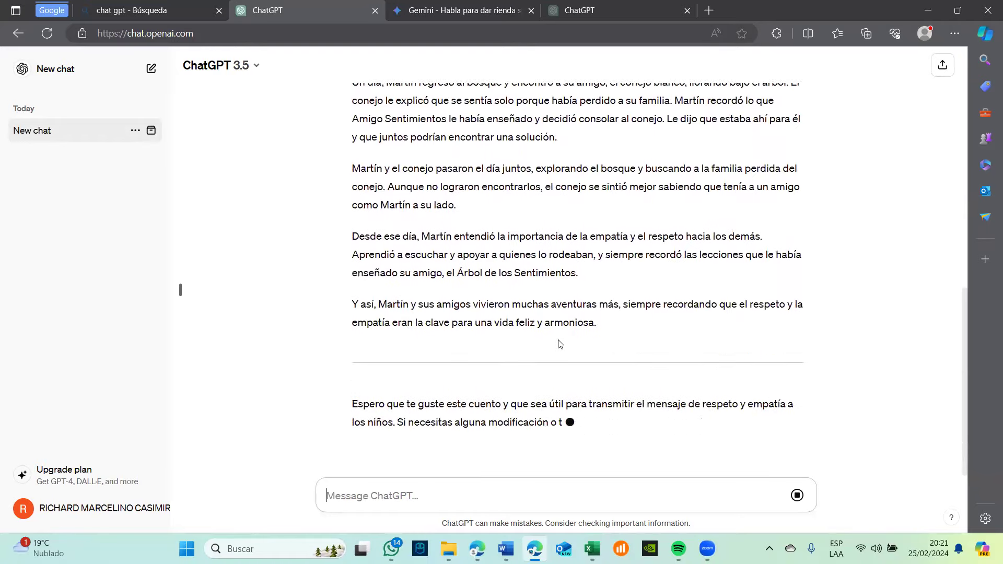
{"action": "scroll", "coordinate": [559, 342], "scroll_direction": "up", "scroll_amount": 5}
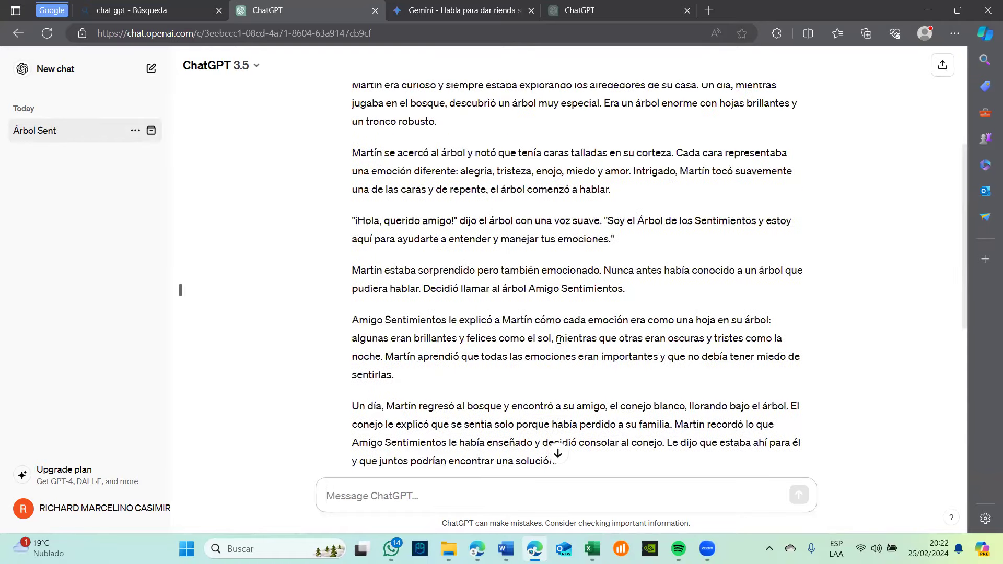
{"action": "scroll", "coordinate": [558, 340], "scroll_direction": "up", "scroll_amount": 2}
{"action": "scroll", "coordinate": [560, 343], "scroll_direction": "down", "scroll_amount": 1}
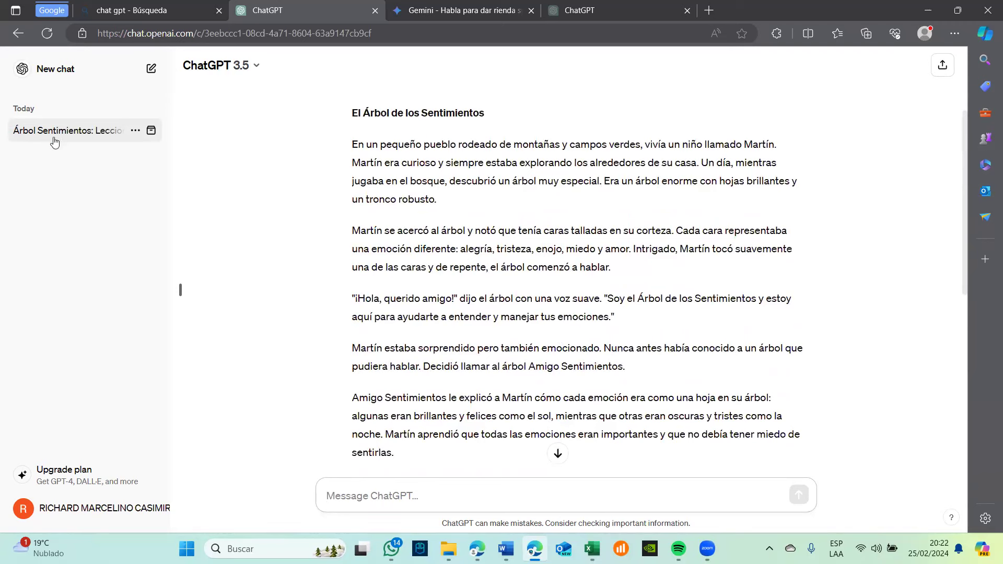
- Rename the story chat in the chat history as "Cuentos"
{"action": "left_click", "coordinate": [136, 130]}
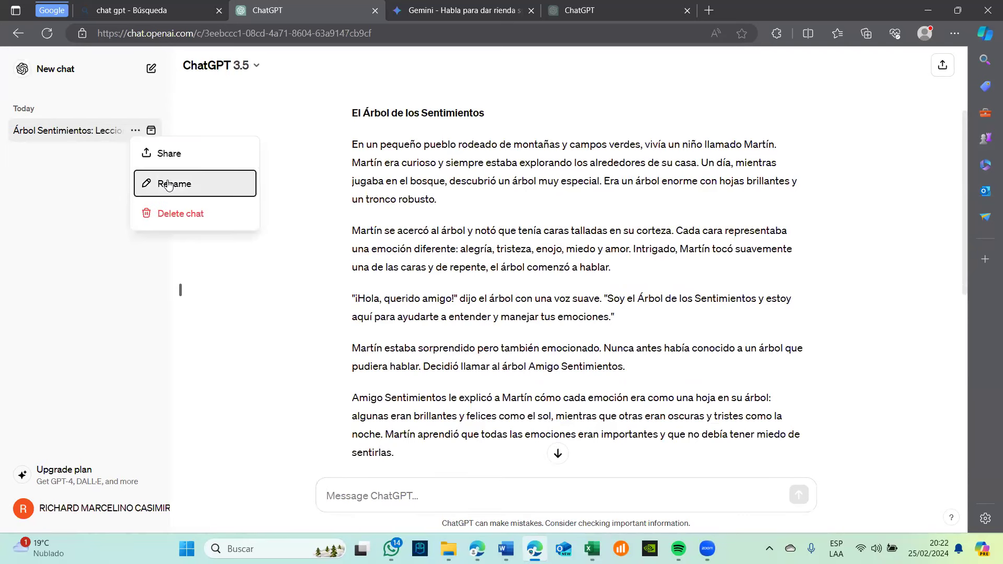
{"action": "left_click", "coordinate": [76, 175]}
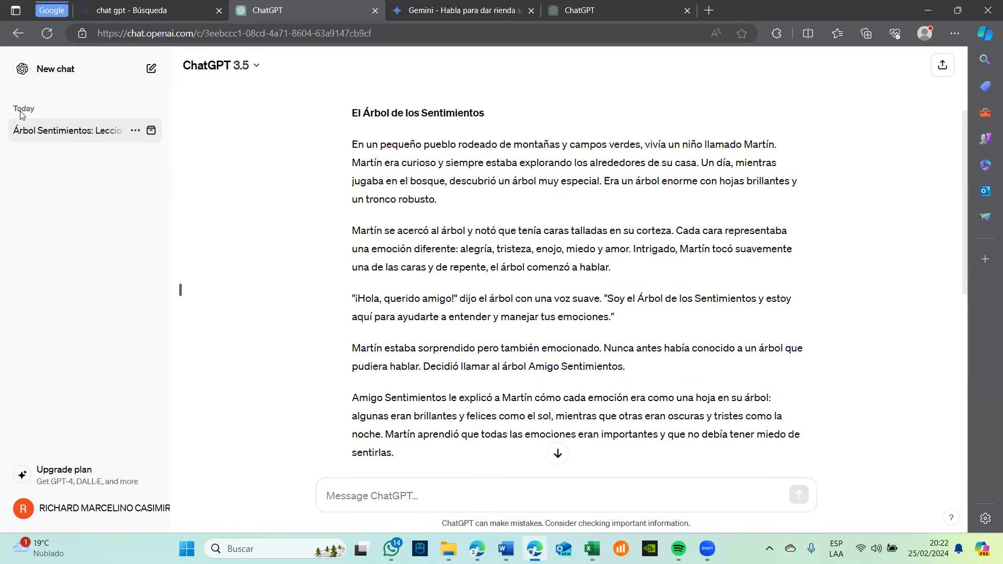
{"action": "left_click", "coordinate": [134, 131]}
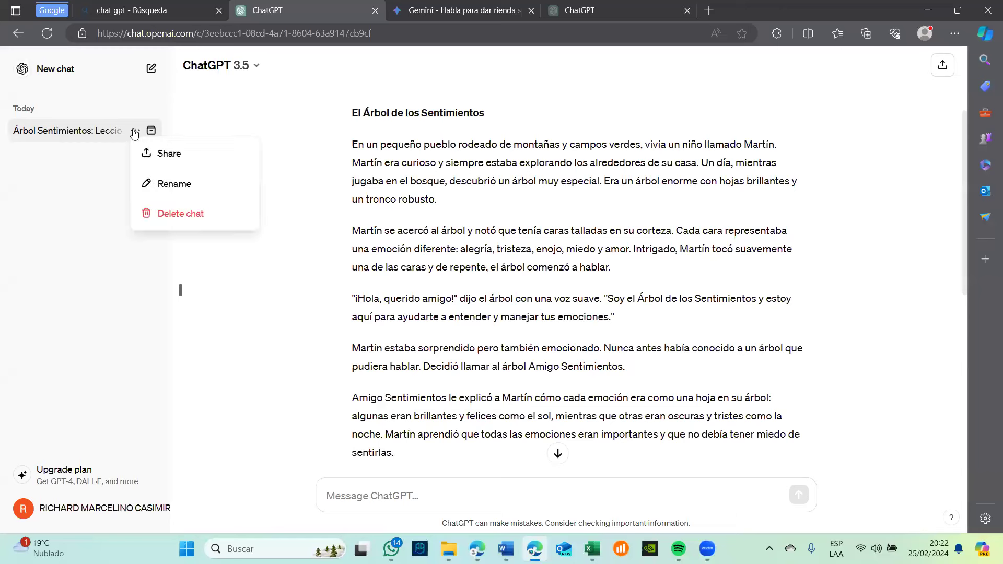
{"action": "left_click", "coordinate": [151, 184]}
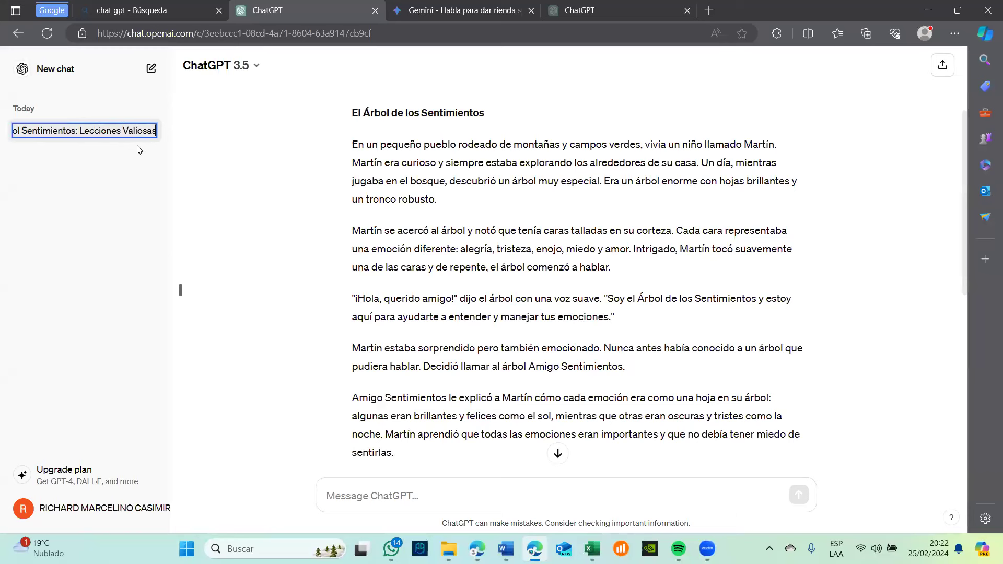
{"action": "key", "text": "BackSpace"}
{"action": "key", "text": "BackSpace"}
{"action": "key", "text": "BackSpace"}
{"action": "key", "text": "BackSpace"}
{"action": "key", "text": "BackSpace"}
{"action": "key", "text": "BackSpace"}
{"action": "key", "text": "BackSpace"}
{"action": "key", "text": "BackSpace"}
{"action": "key", "text": "BackSpace"}
{"action": "key", "text": "BackSpace"}
{"action": "key", "text": "BackSpace"}
{"action": "key", "text": "BackSpace"}
{"action": "key", "text": "BackSpace"}
{"action": "key", "text": "BackSpace"}
{"action": "key", "text": "BackSpace"}
{"action": "key", "text": "BackSpace"}
{"action": "key", "text": "BackSpace"}
{"action": "key", "text": "BackSpace"}
{"action": "key", "text": "BackSpace"}
{"action": "key", "text": "BackSpace"}
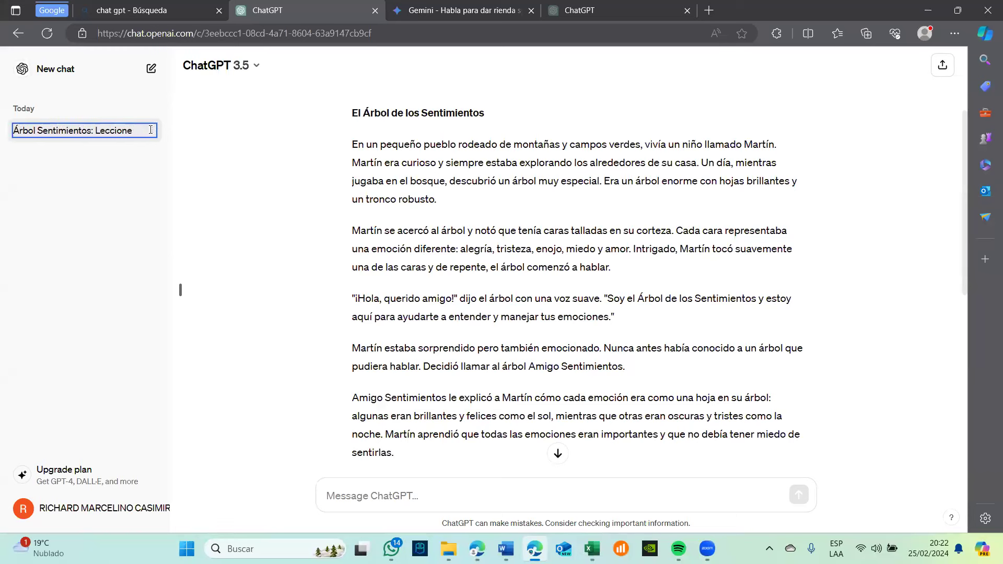
{"action": "type", "text": "C"}
{"action": "key", "text": "Caps_Lock"}
{"action": "type", "text": "U"}
{"action": "key", "text": "BackSpace"}
{"action": "type", "text": "uentos"}
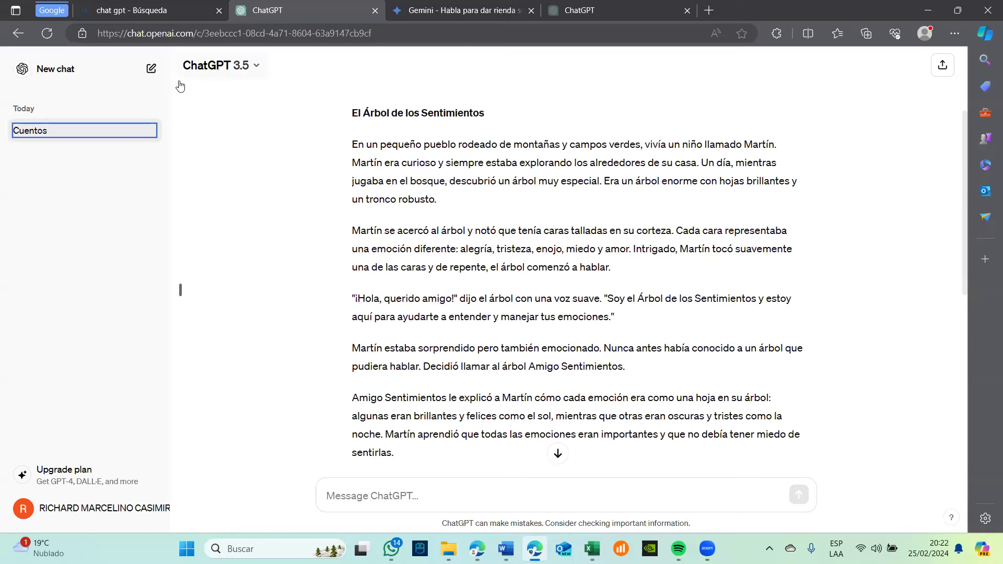
{"action": "left_click", "coordinate": [180, 139]}
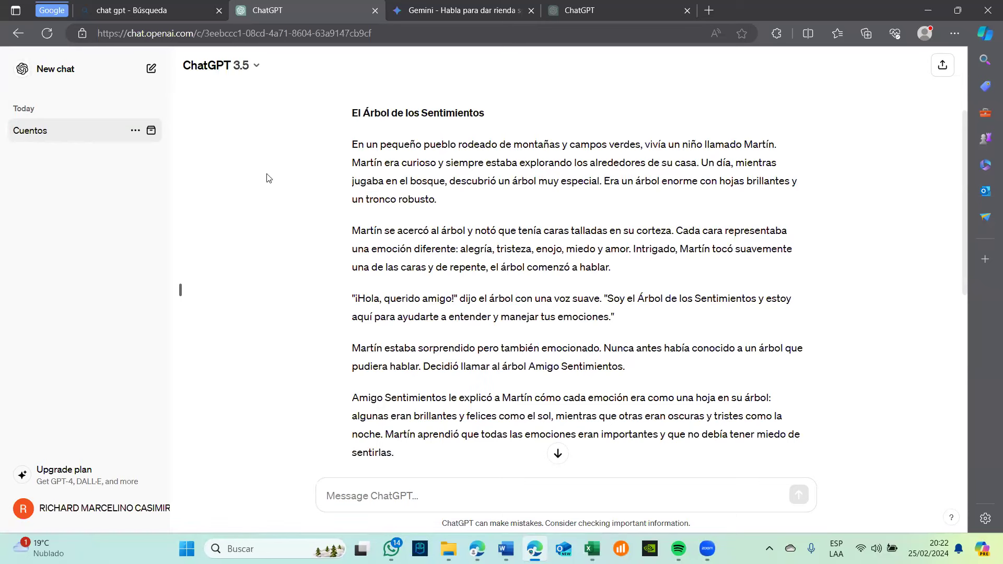
- Look over the generated story and send ChatGPT "Quiero que me generes otro cuento, pero con la tematica de los 3 cerditos."
{"action": "scroll", "coordinate": [389, 212], "scroll_direction": "down", "scroll_amount": 2}
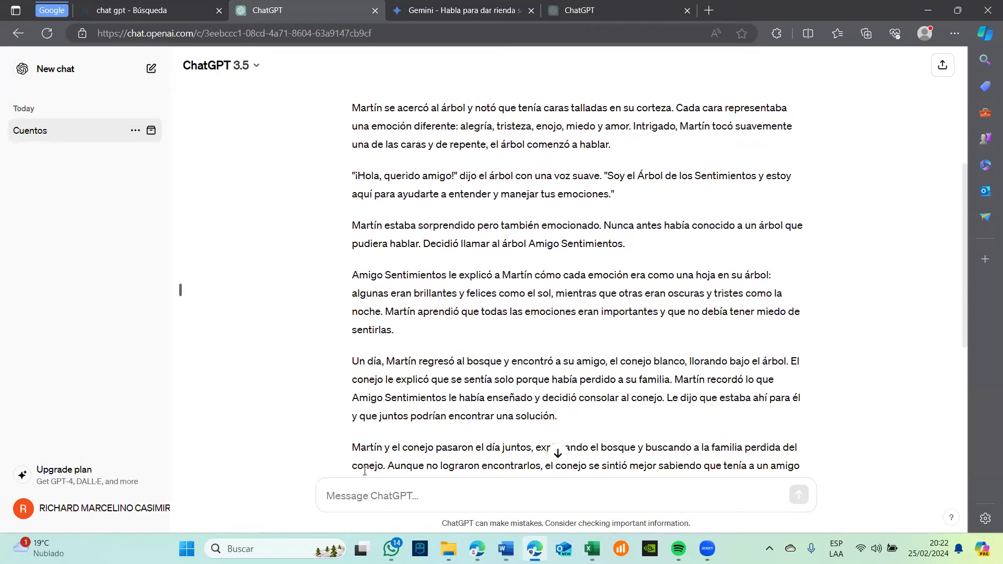
{"action": "scroll", "coordinate": [407, 336], "scroll_direction": "down", "scroll_amount": 5}
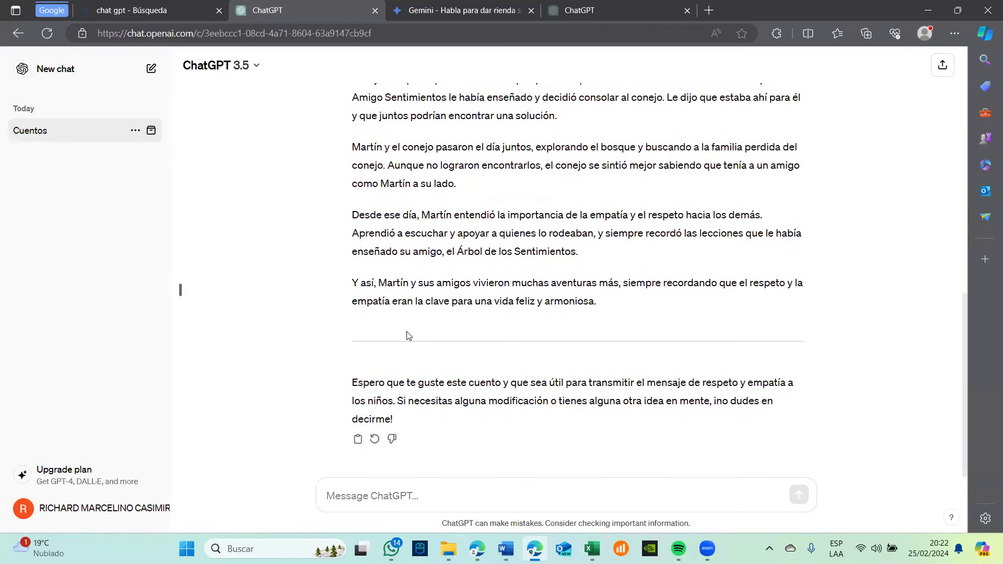
{"action": "scroll", "coordinate": [408, 336], "scroll_direction": "up", "scroll_amount": 6}
{"action": "left_click", "coordinate": [371, 493]}
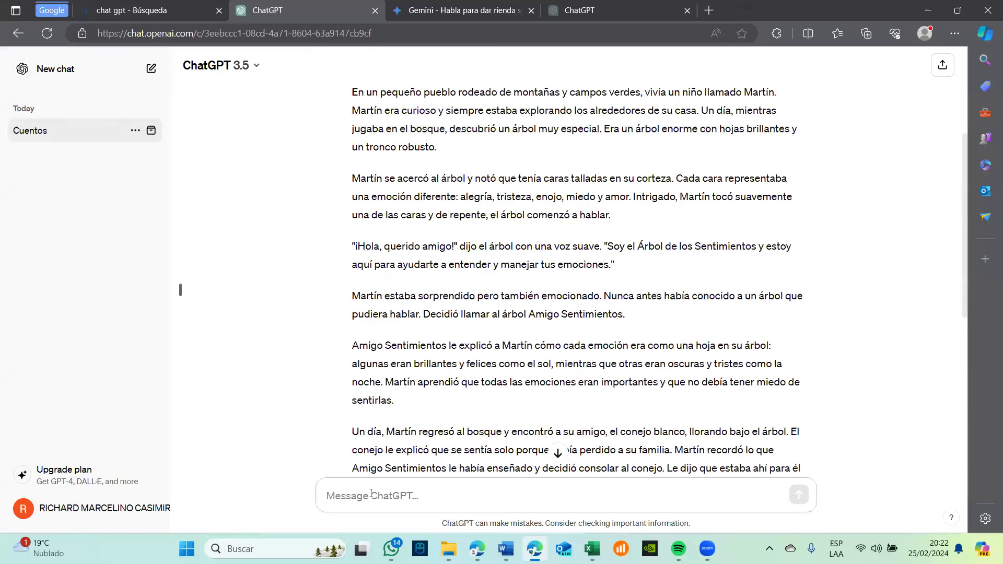
{"action": "key", "text": "Caps_Lock"}
{"action": "type", "text": "Q"}
{"action": "key", "text": "Caps_Lock"}
{"action": "type", "text": "uiero que me gene"}
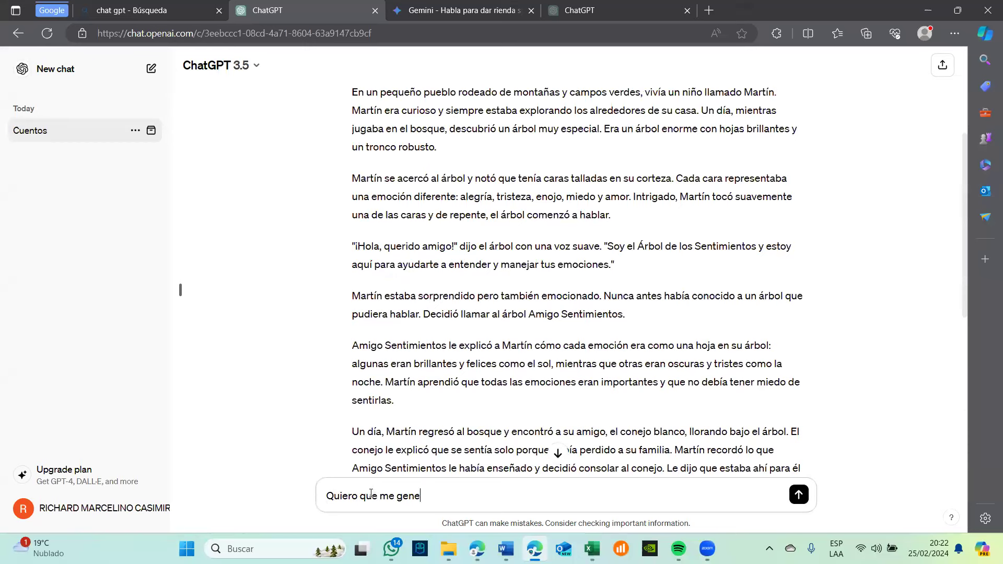
{"action": "type", "text": "res otro cuento, pero co"}
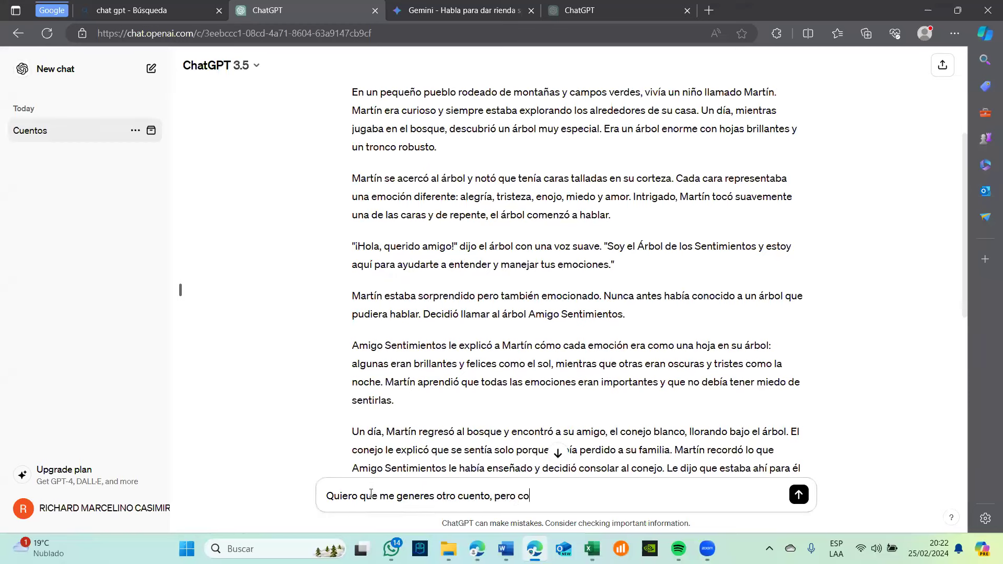
{"action": "type", "text": "n la tematica de los 3 cerditos."}
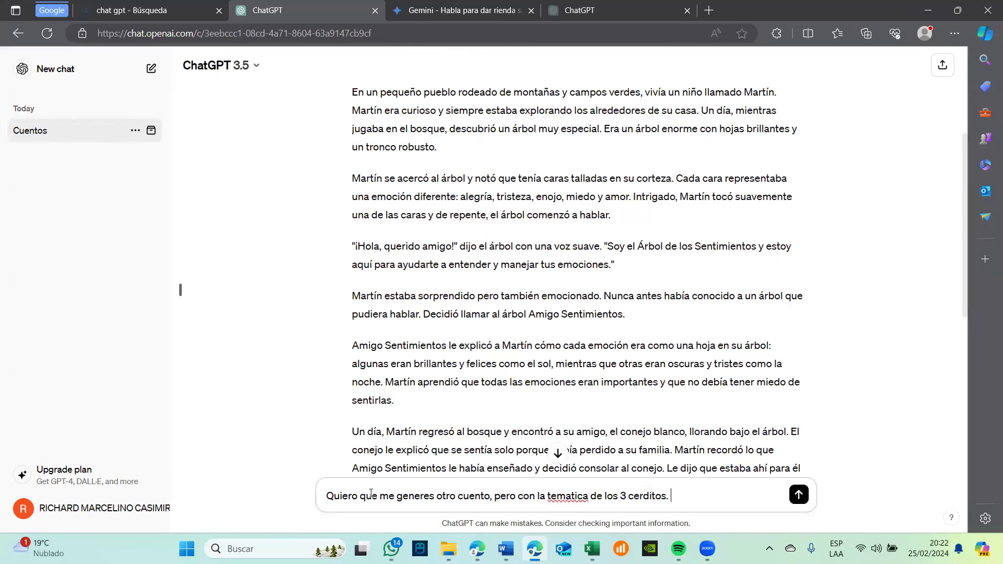
{"action": "key", "text": "Return"}
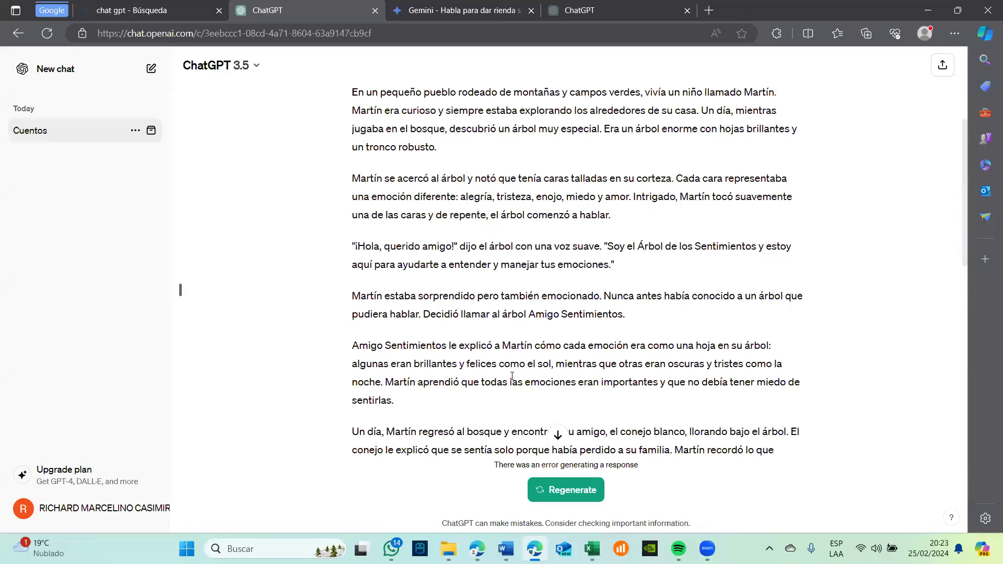
- Try to regenerate the answer to the "3 cerditos" prompt twice and reload the chat page
{"action": "scroll", "coordinate": [512, 380], "scroll_direction": "down", "scroll_amount": 10}
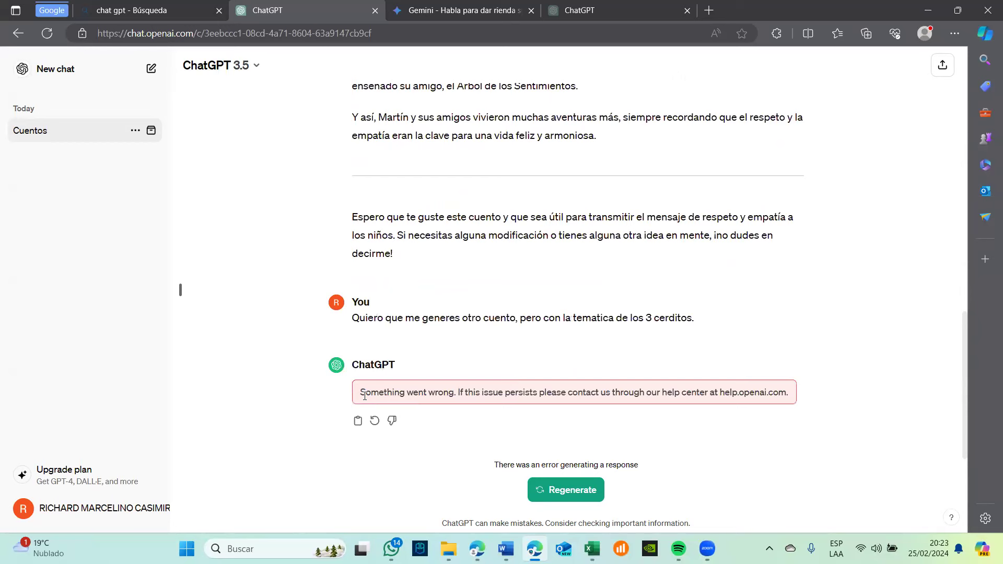
{"action": "left_click_drag", "start_coordinate": [364, 395], "coordinate": [668, 395]}
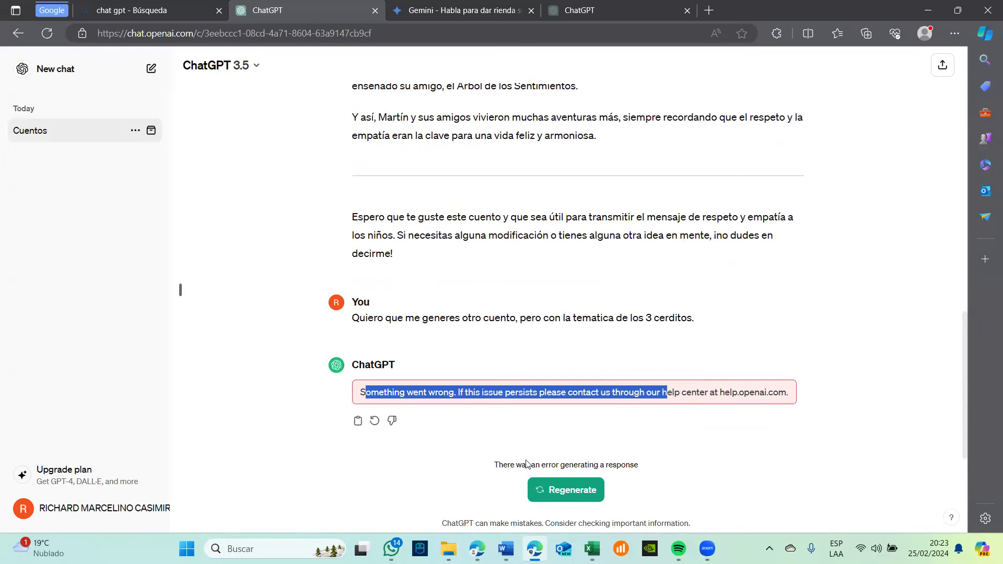
{"action": "left_click", "coordinate": [547, 497]}
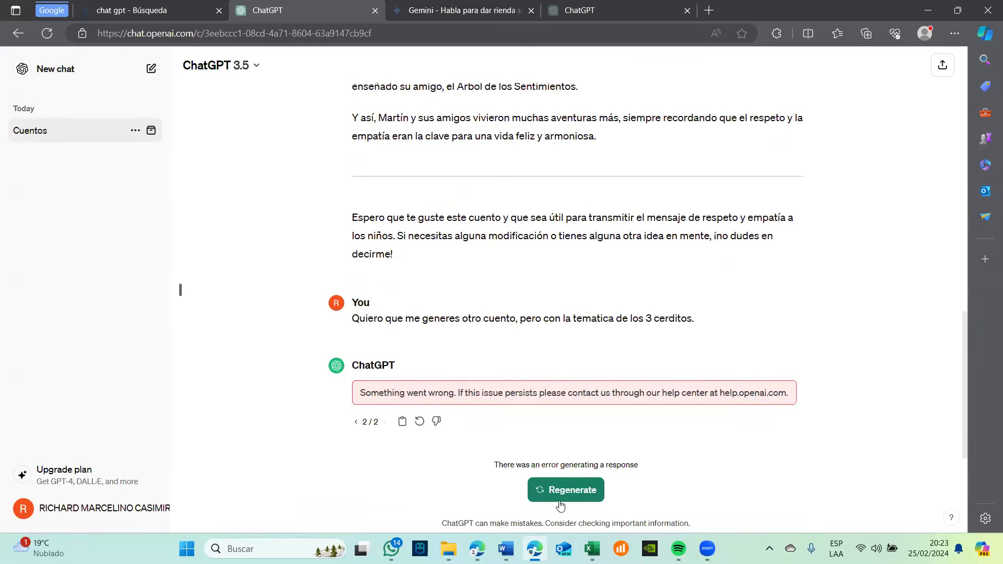
{"action": "left_click", "coordinate": [571, 496]}
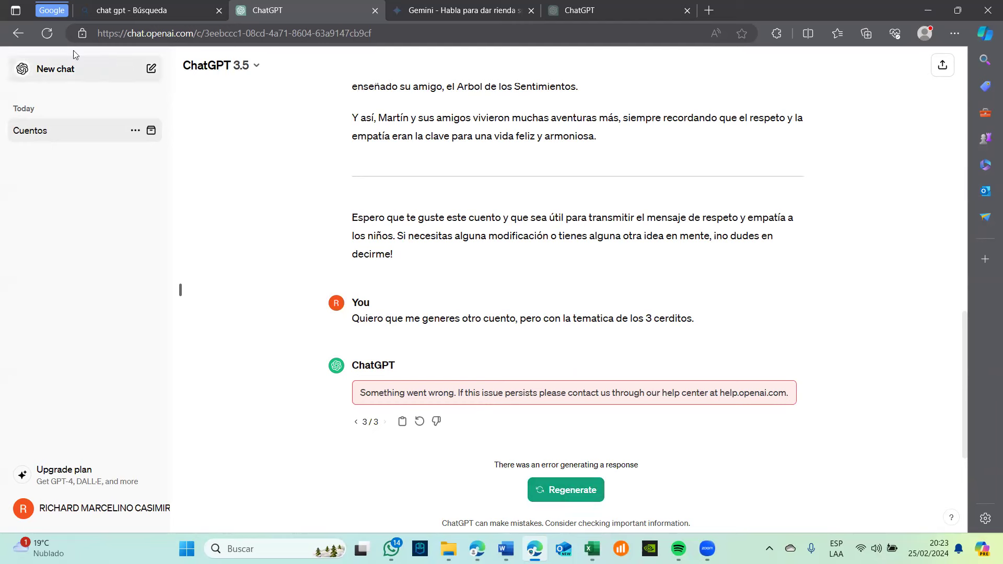
{"action": "left_click", "coordinate": [47, 35]}
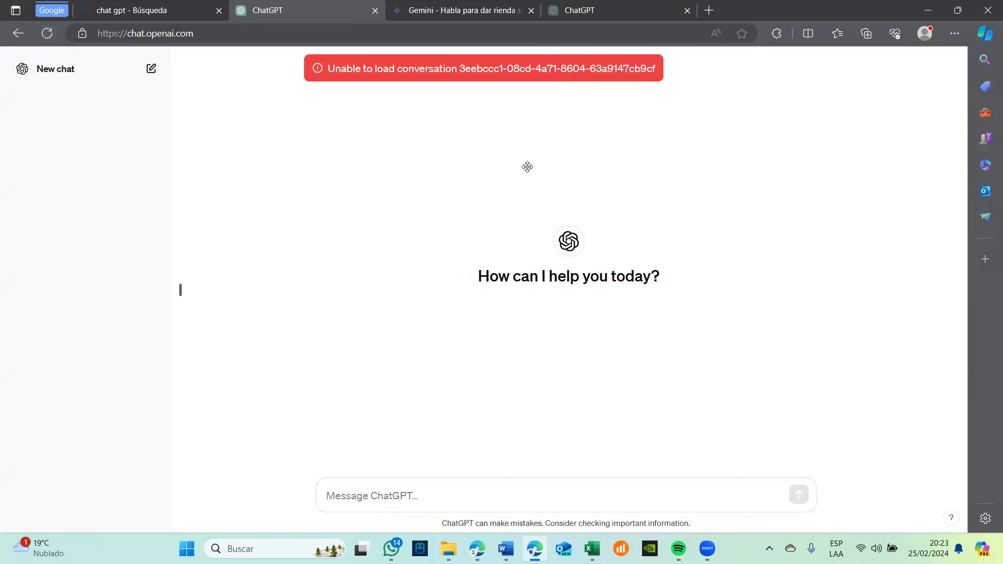
- Start a new chat and send ChatGPT "quiero generar un cuento para niños de 6 años"
{"action": "left_click", "coordinate": [150, 77]}
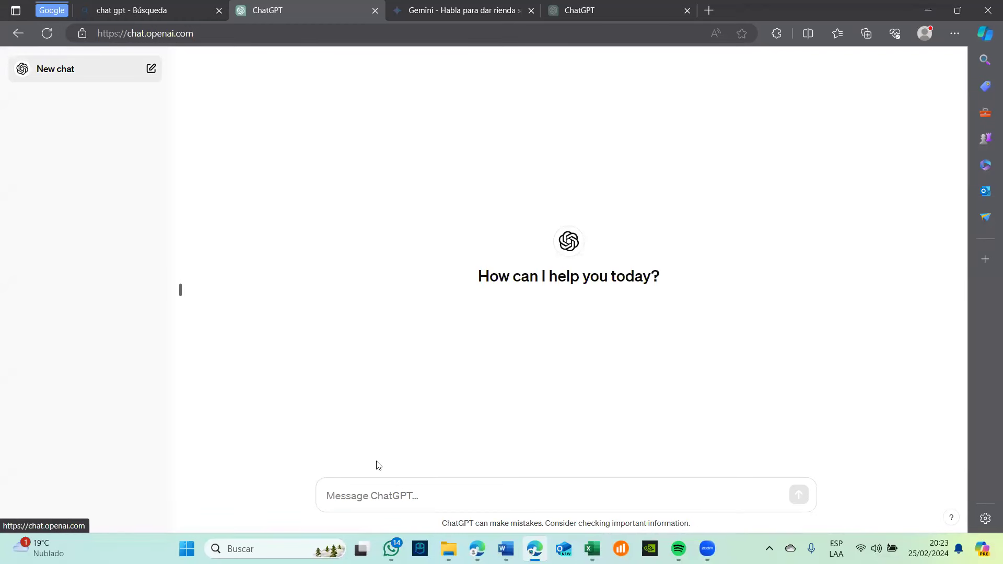
{"action": "left_click", "coordinate": [369, 502]}
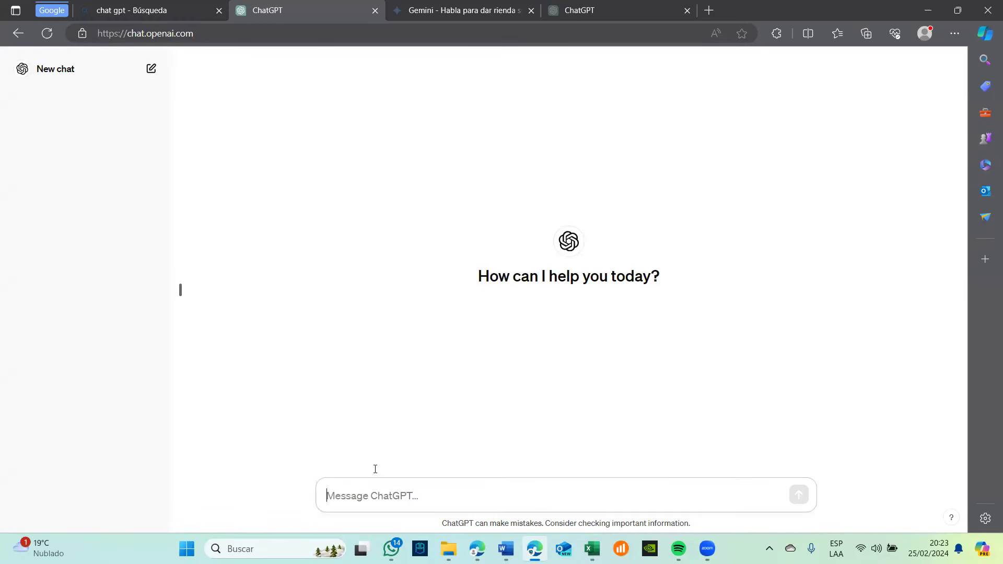
{"action": "type", "text": "quiero gener"}
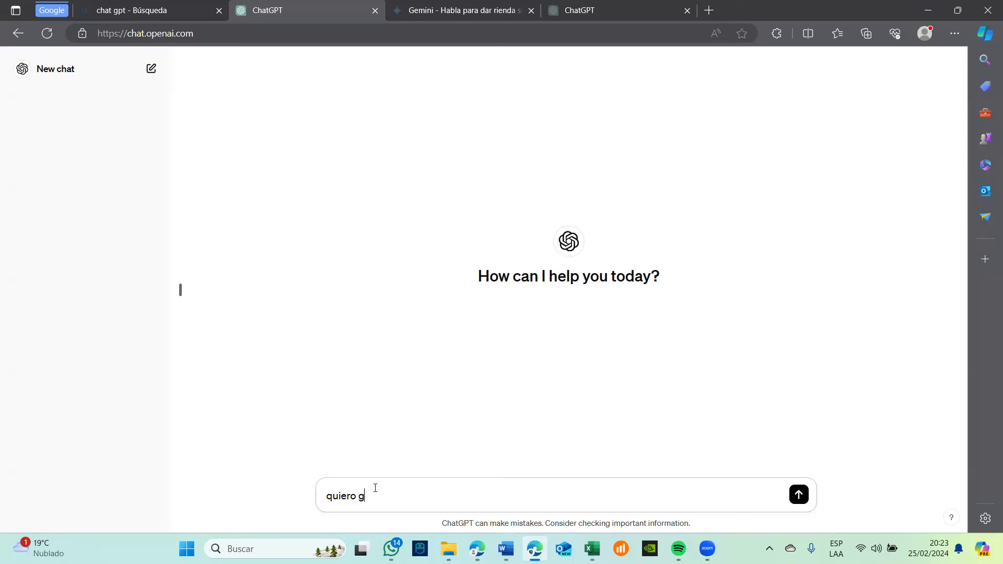
{"action": "type", "text": "ar un cuento para niñ"}
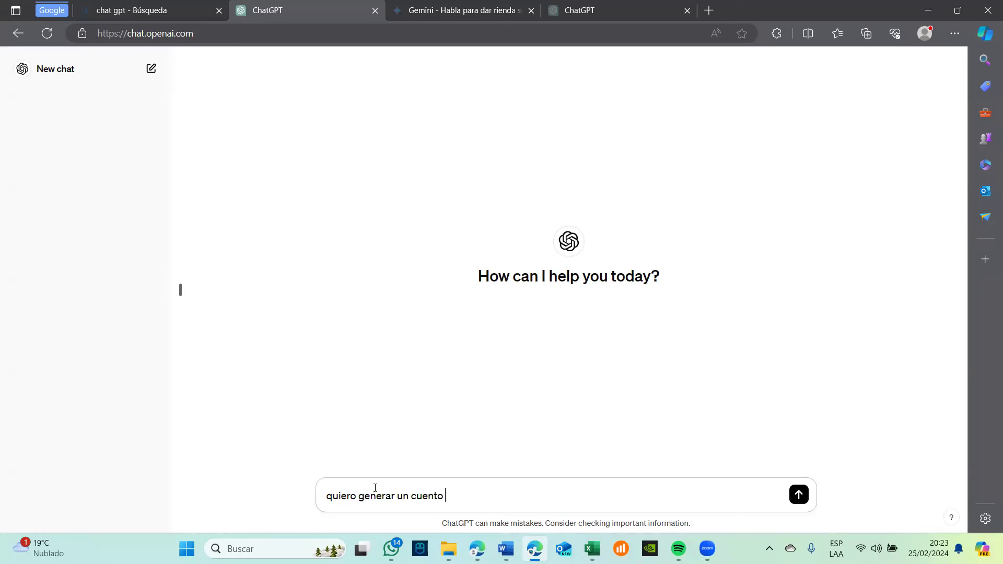
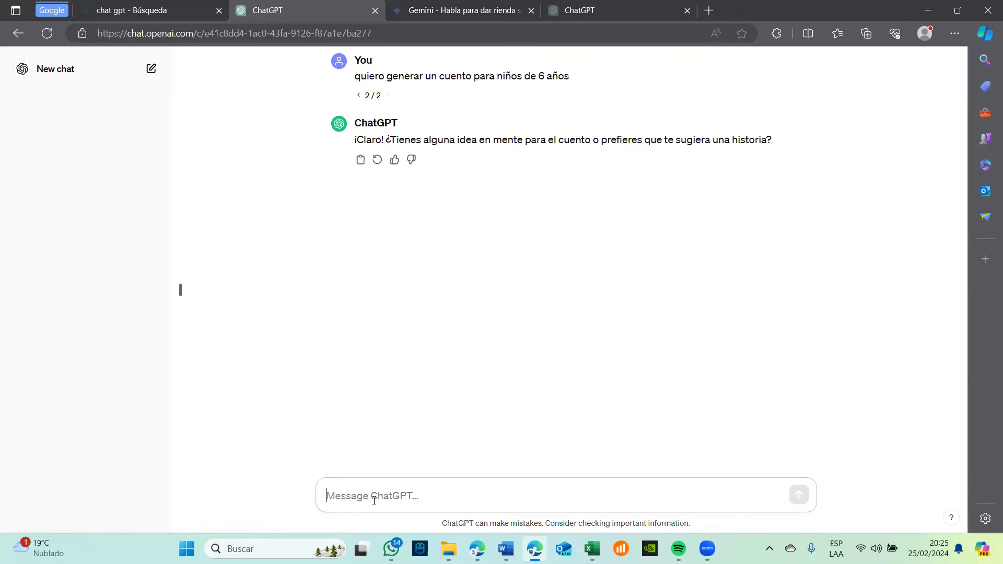
- Reply "tu sugiereme" to ChatGPT's question about the story idea and read through the suggested story
{"action": "mouse_move", "coordinate": [505, 548]}
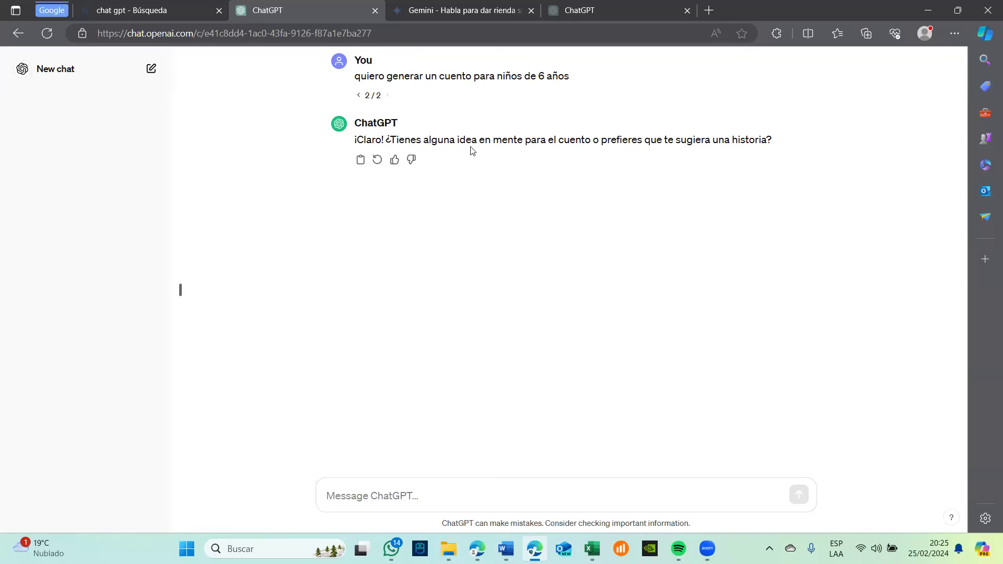
{"action": "left_click", "coordinate": [383, 490]}
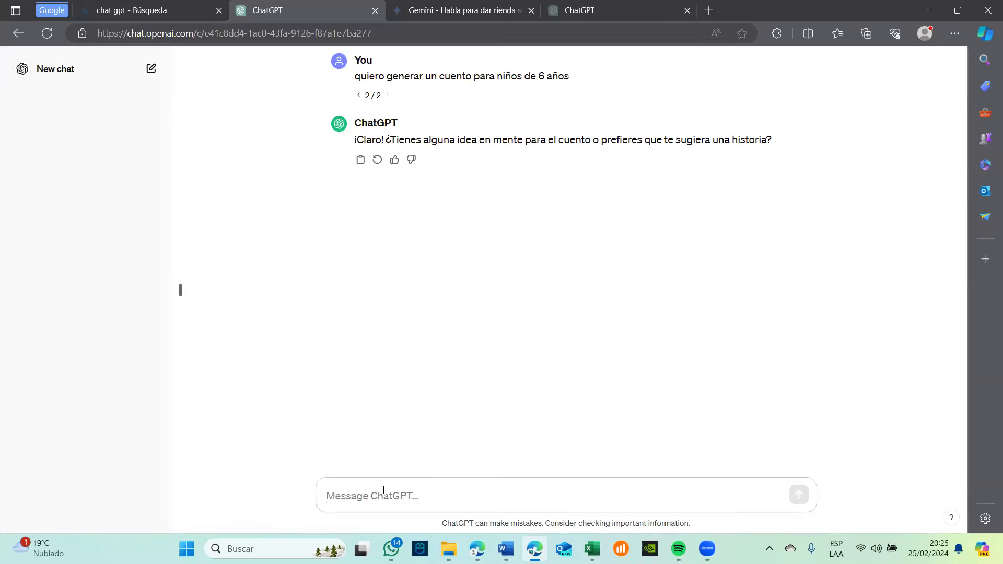
{"action": "type", "text": "tu sugiereme"}
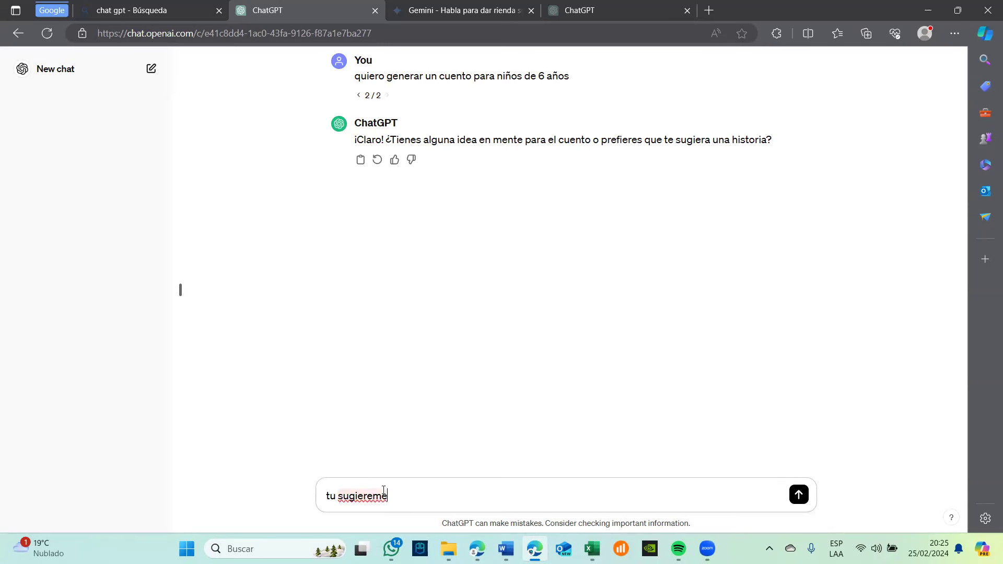
{"action": "key", "text": "Return"}
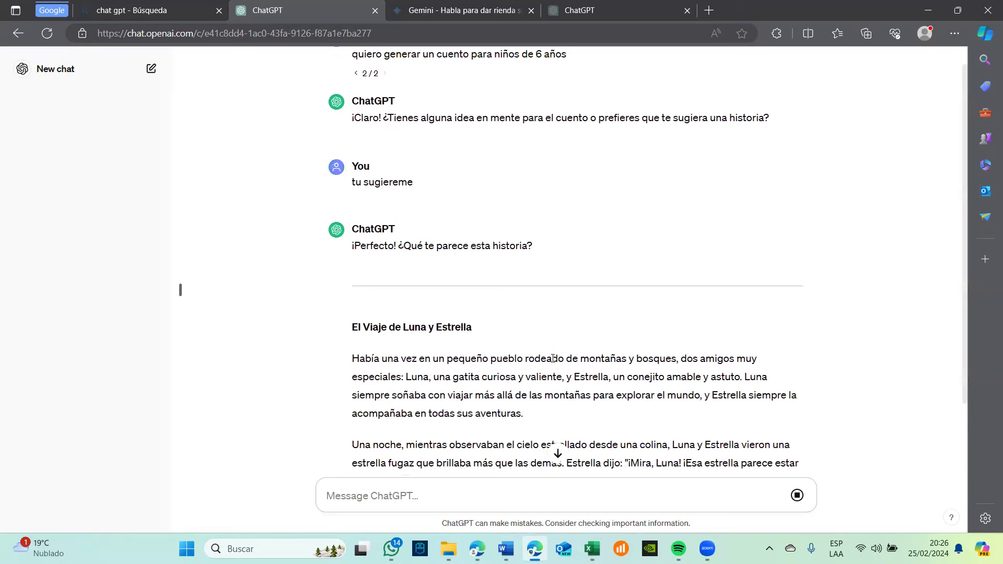
{"action": "scroll", "coordinate": [462, 291], "scroll_direction": "down", "scroll_amount": 1}
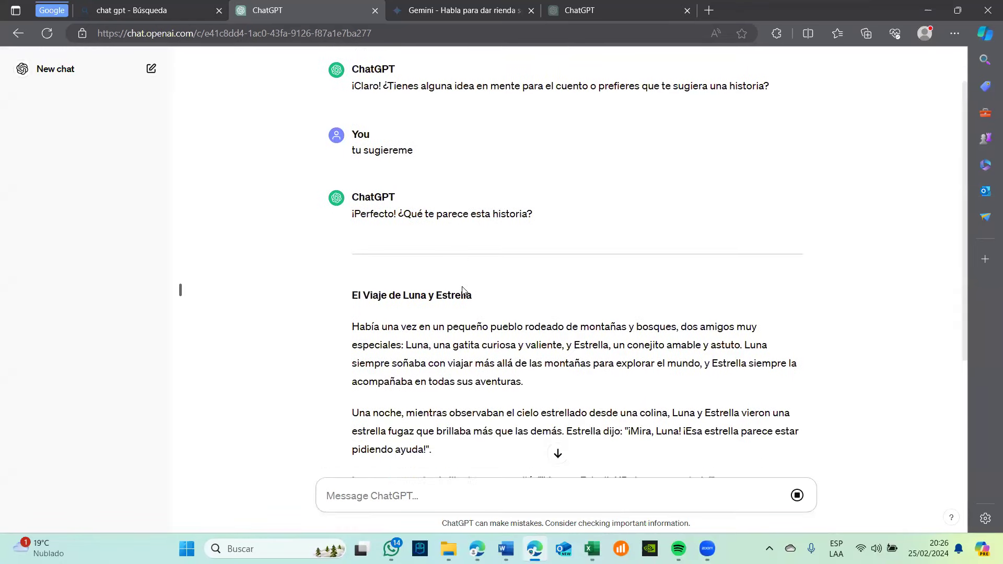
{"action": "scroll", "coordinate": [462, 290], "scroll_direction": "down", "scroll_amount": 4}
{"action": "scroll", "coordinate": [464, 291], "scroll_direction": "down", "scroll_amount": 2}
{"action": "scroll", "coordinate": [464, 291], "scroll_direction": "down", "scroll_amount": 4}
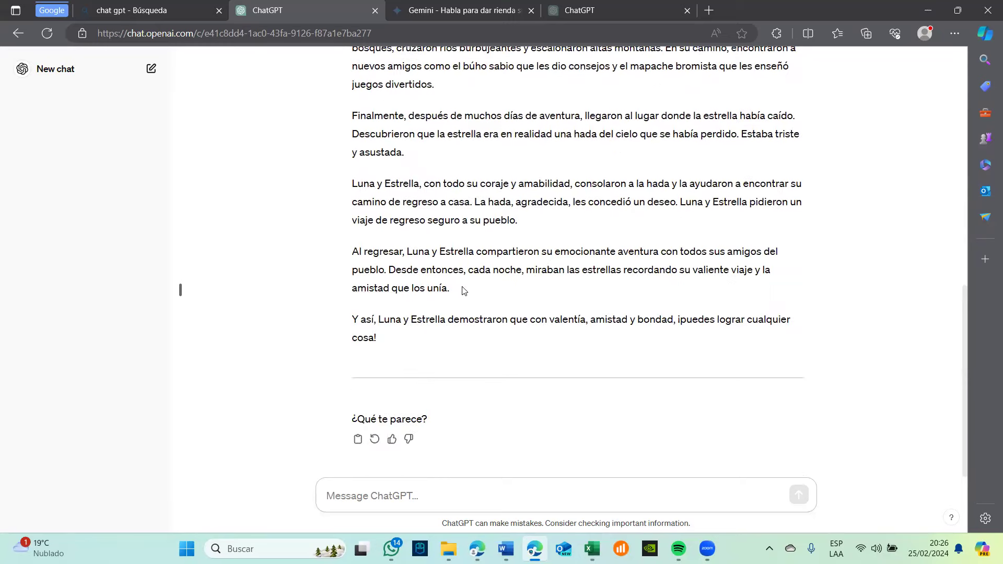
{"action": "scroll", "coordinate": [464, 291], "scroll_direction": "up", "scroll_amount": 9}
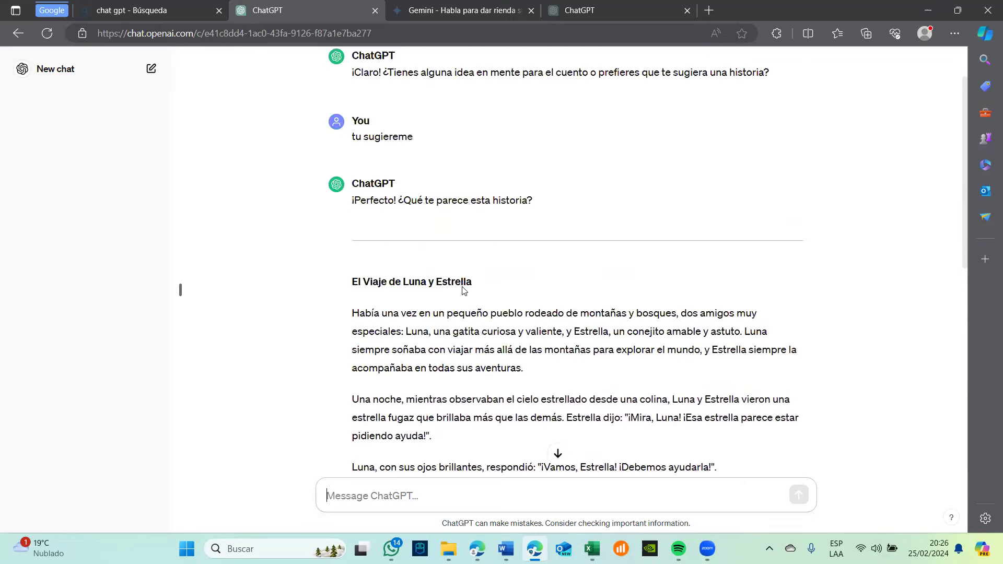
{"action": "scroll", "coordinate": [464, 291], "scroll_direction": "down", "scroll_amount": 9}
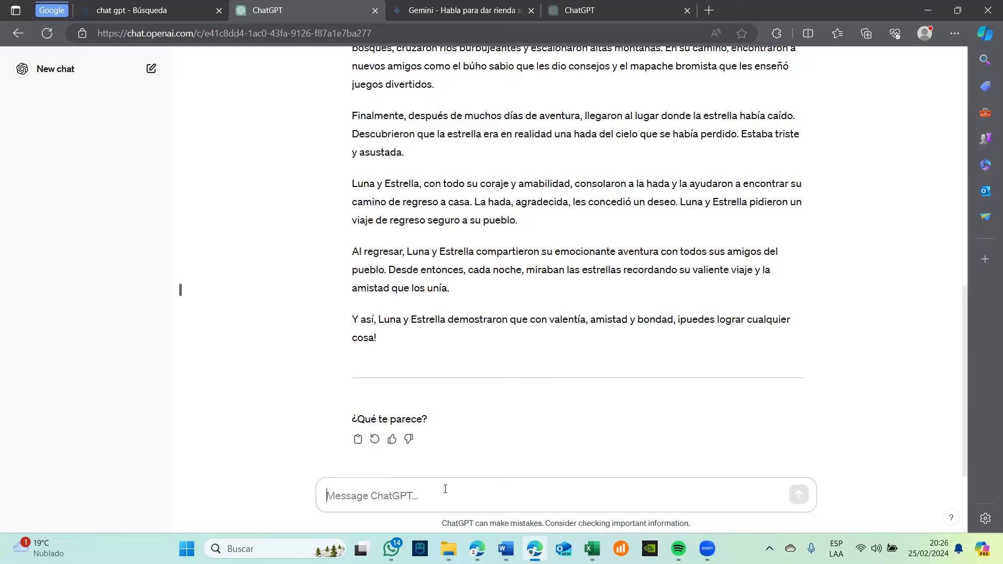
- Send ChatGPT "Me aprece genial, me gustaria darle un enfoque a la diversidad con niños con habilidades diferentes." and read the modified story
{"action": "type", "text": "Me aprece genial, me gustaria darle un enfoque a la diversidad con nis"}
{"action": "key", "text": "BackSpace"}
{"action": "type", "text": "ños con habilidades diferentes"}
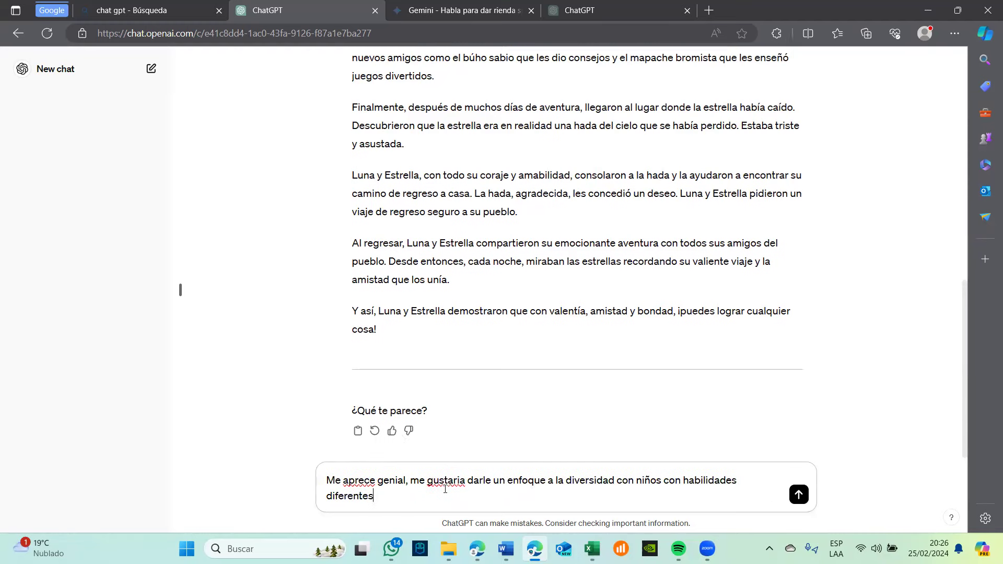
{"action": "type", "text": "."}
{"action": "key", "text": "Return"}
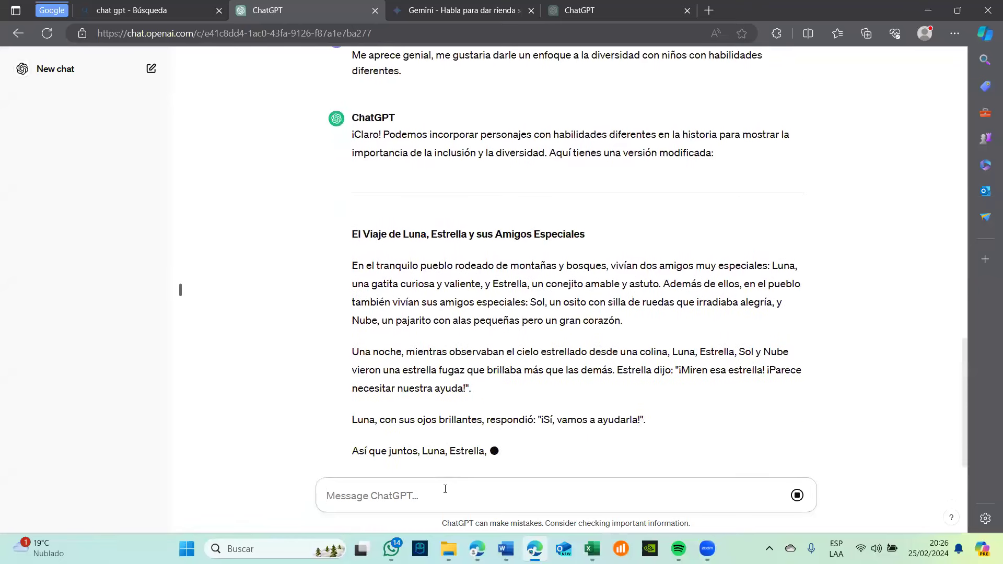
{"action": "scroll", "coordinate": [583, 309], "scroll_direction": "up", "scroll_amount": 2}
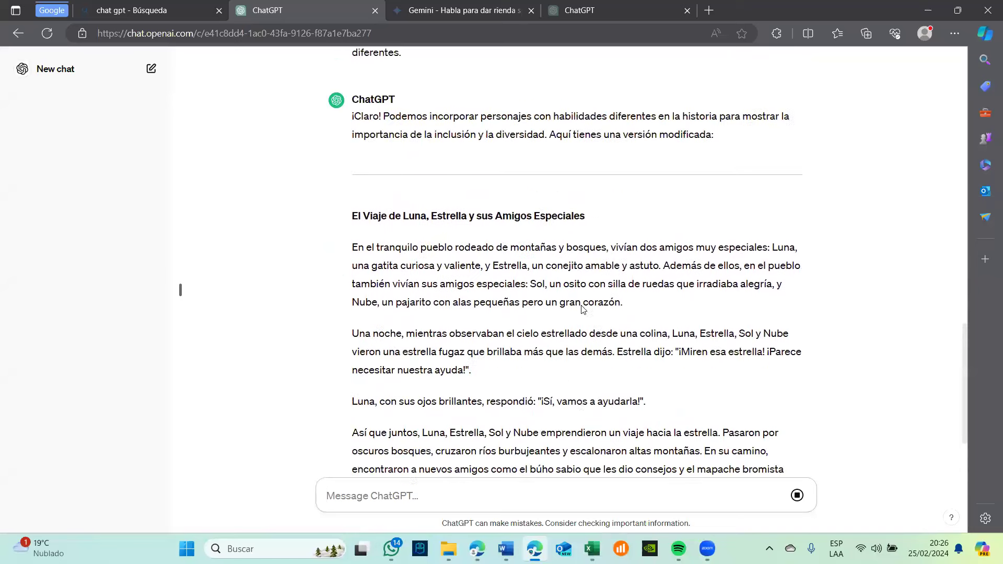
{"action": "scroll", "coordinate": [583, 310], "scroll_direction": "up", "scroll_amount": 2}
{"action": "scroll", "coordinate": [583, 310], "scroll_direction": "up", "scroll_amount": 1}
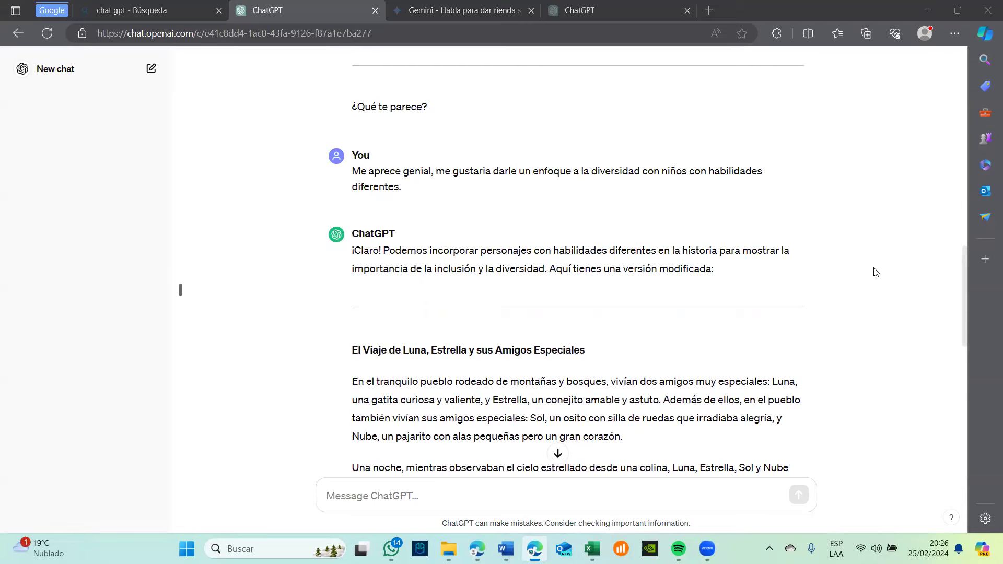
{"action": "scroll", "coordinate": [875, 272], "scroll_direction": "down", "scroll_amount": 10}
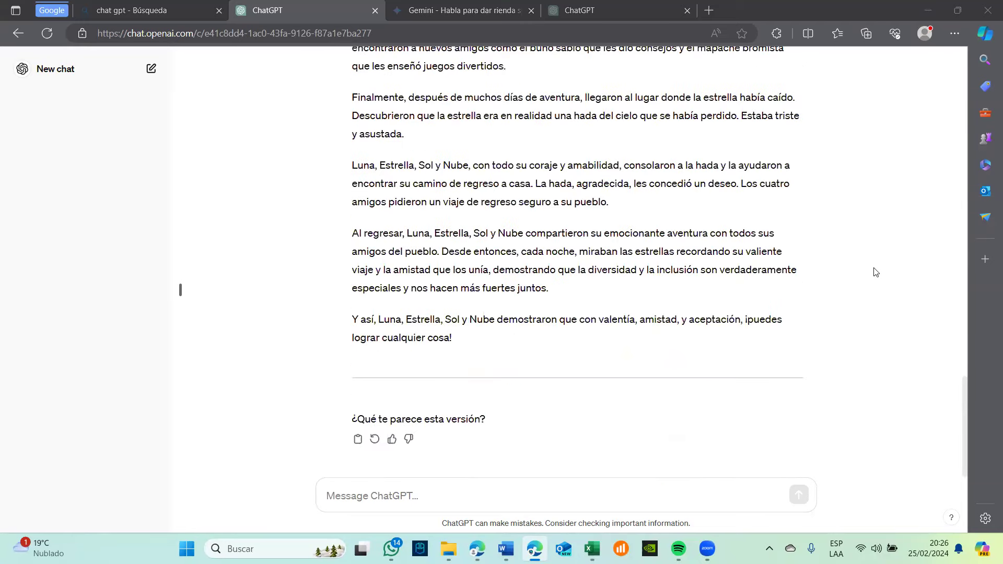
{"action": "scroll", "coordinate": [876, 272], "scroll_direction": "up", "scroll_amount": 7}
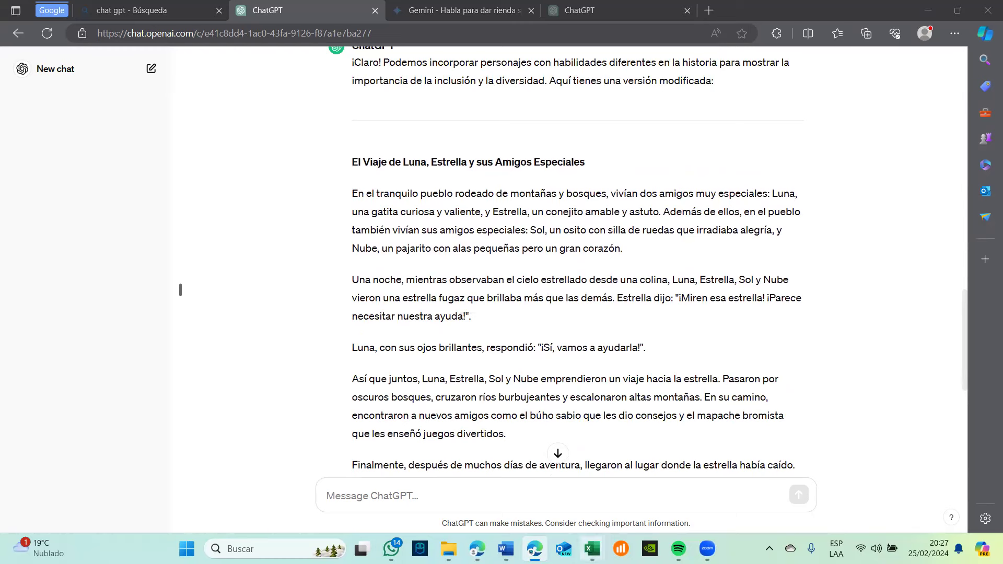
- Switch to the 2016 programa-curricular document in Word, maximise its window and bring up a new blank document
{"action": "mouse_move", "coordinate": [506, 549]}
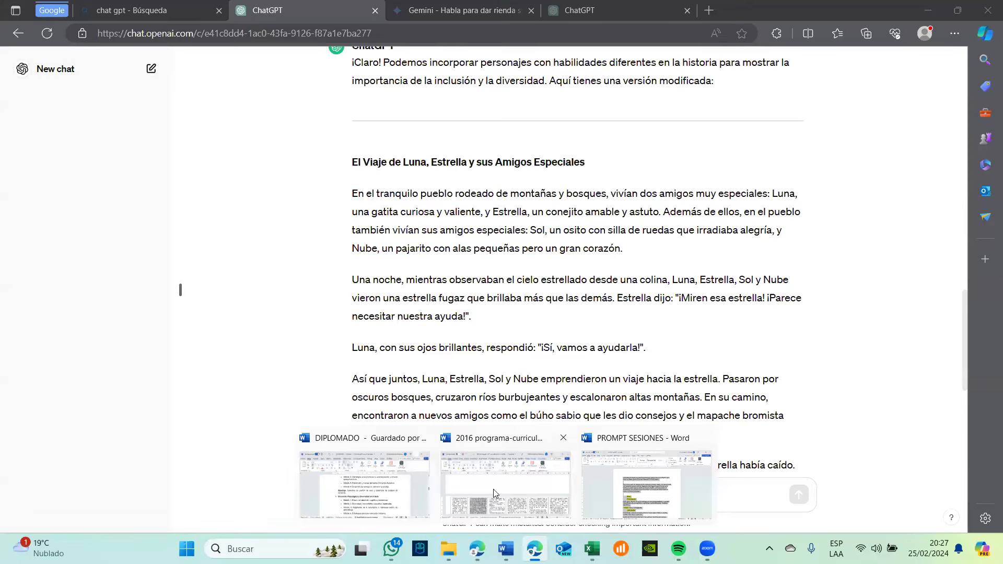
{"action": "key", "text": "alt+Tab"}
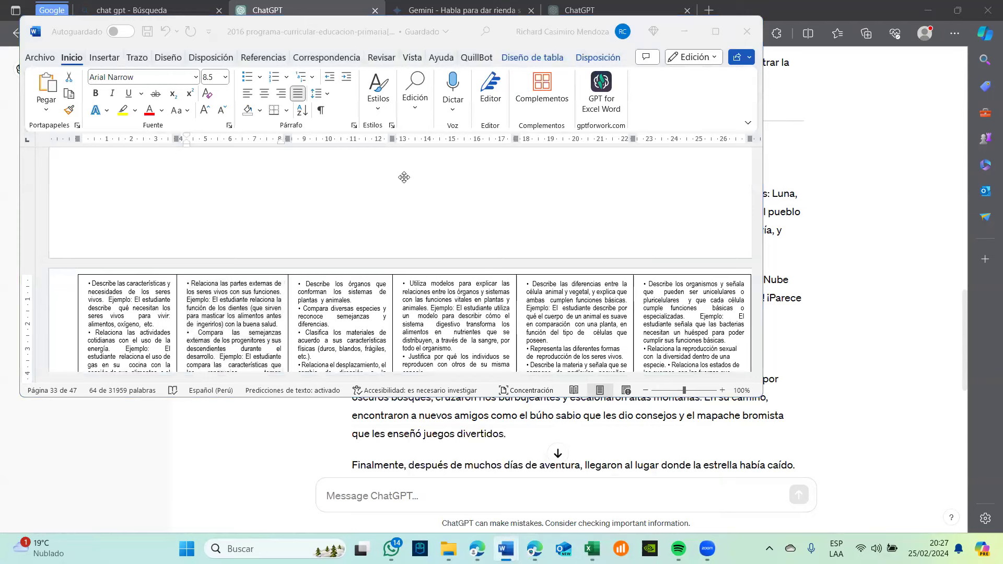
{"action": "left_click", "coordinate": [714, 39]}
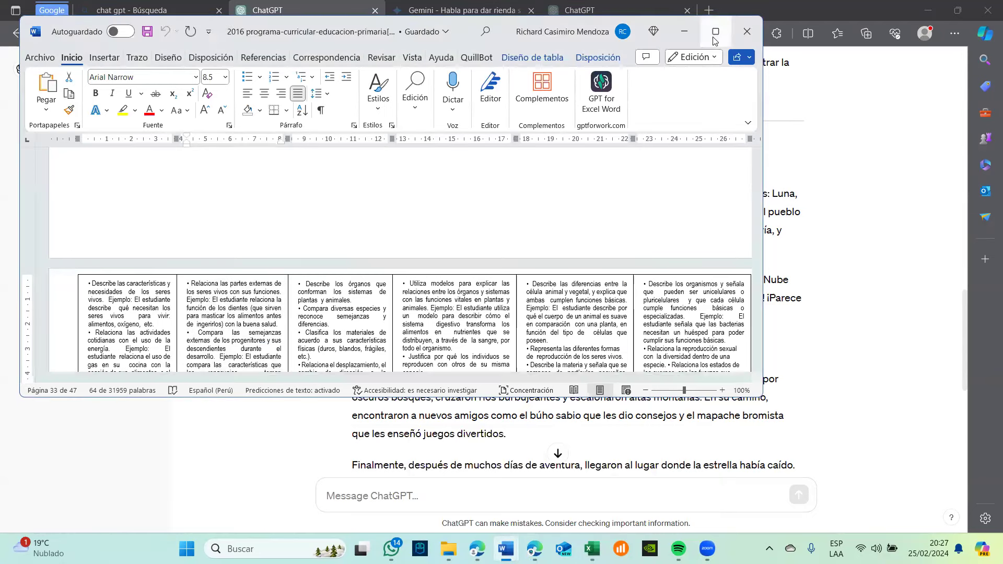
{"action": "left_click", "coordinate": [714, 38]}
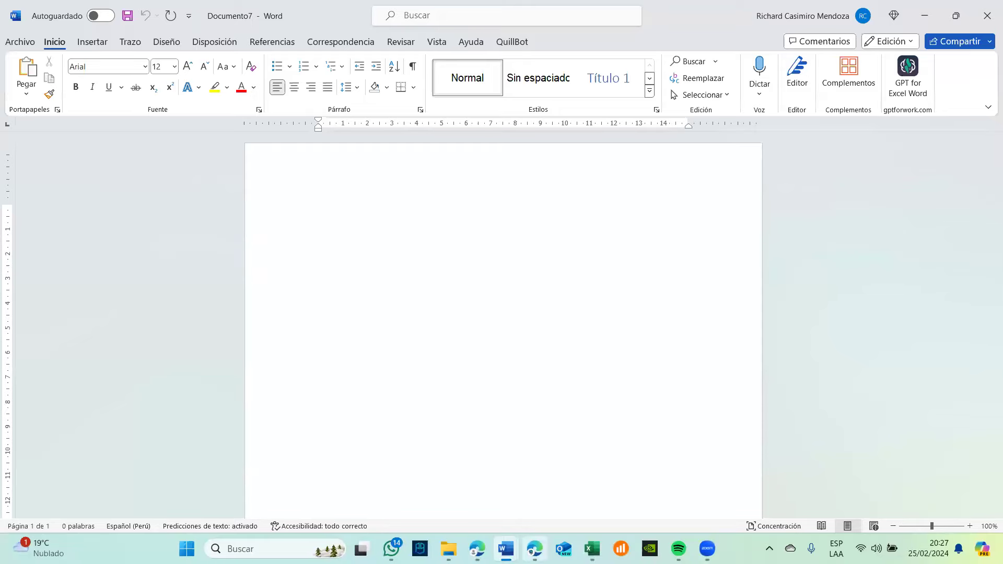
- Copy ChatGPT's modified Luna and Estrella story from the browser and paste it into the blank Word document
{"action": "key", "text": "alt+Tab"}
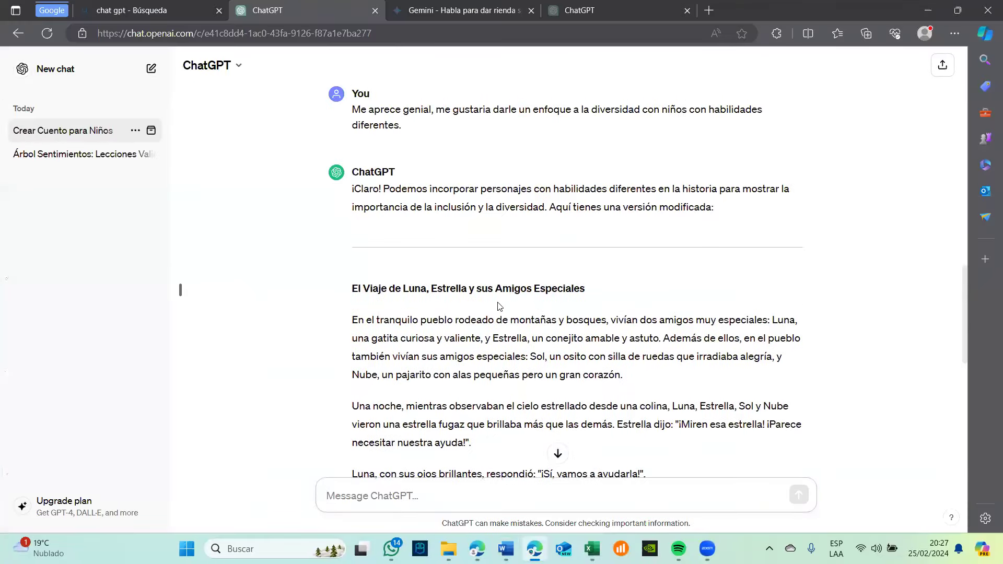
{"action": "scroll", "coordinate": [499, 306], "scroll_direction": "down", "scroll_amount": 9}
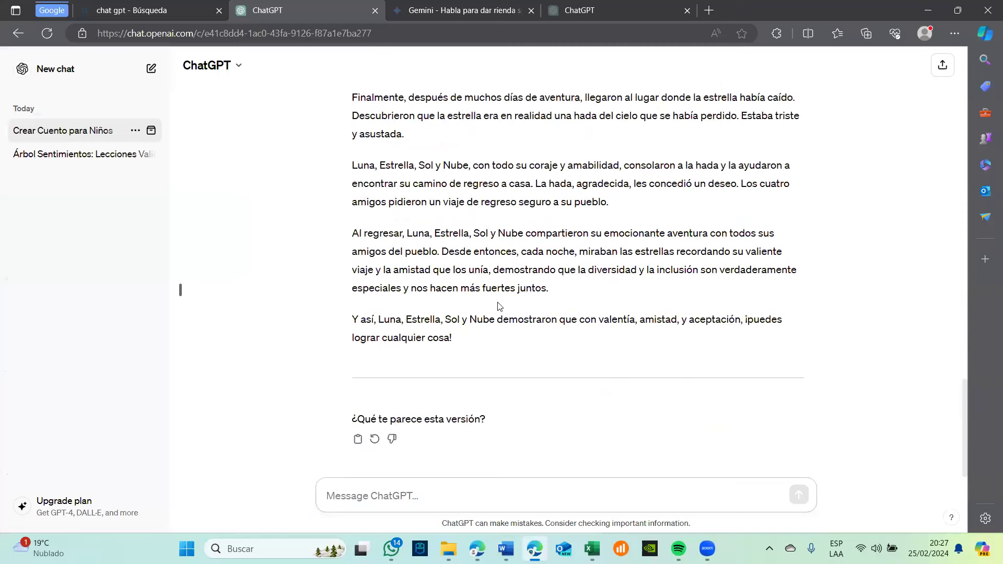
{"action": "left_click", "coordinate": [359, 440]}
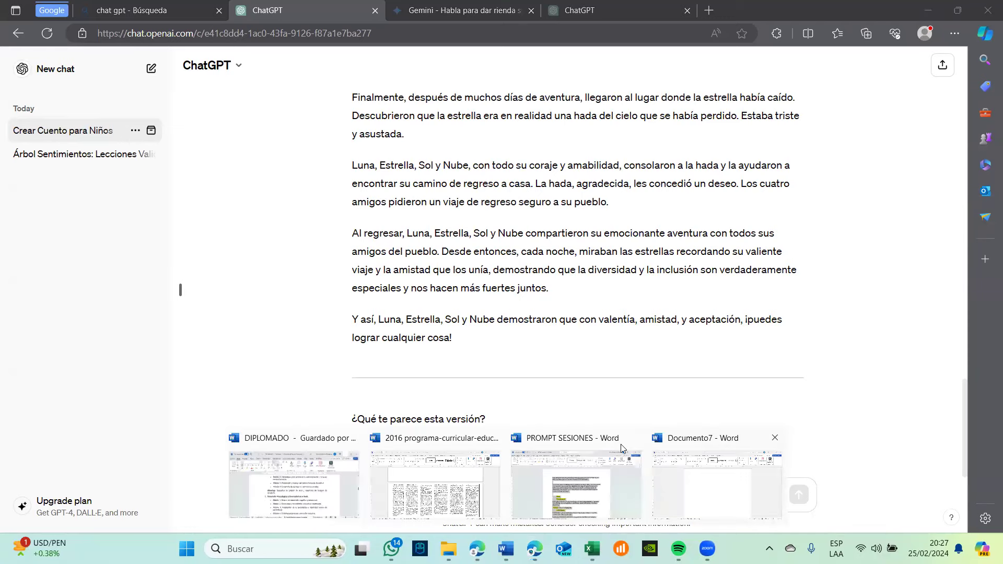
{"action": "left_click", "coordinate": [622, 448]}
{"action": "key", "text": "ctrl+v"}
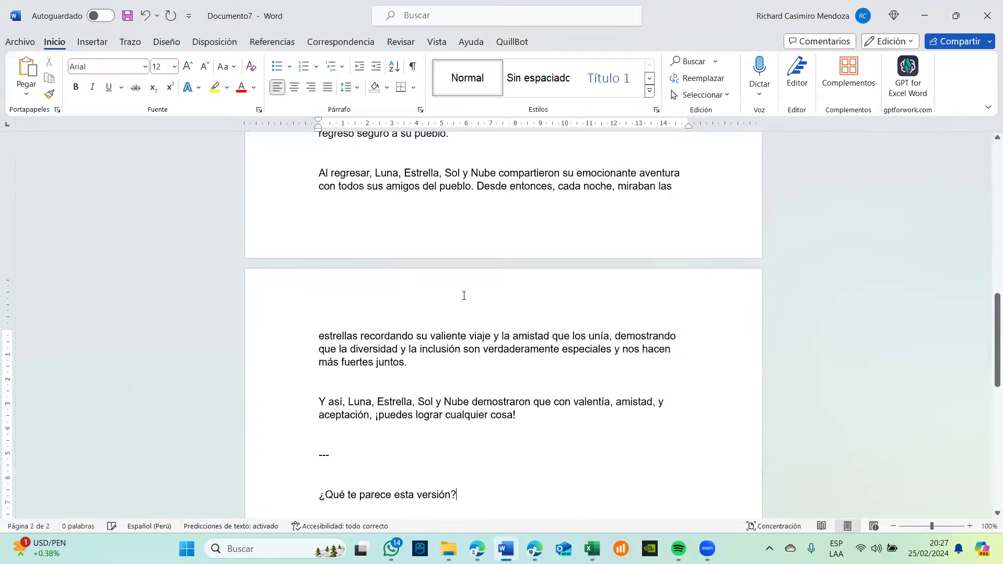
- Delete the "---" separator and closing question after the story, plus ChatGPT's introduction and separator before the title
{"action": "scroll", "coordinate": [464, 296], "scroll_direction": "down", "scroll_amount": 5}
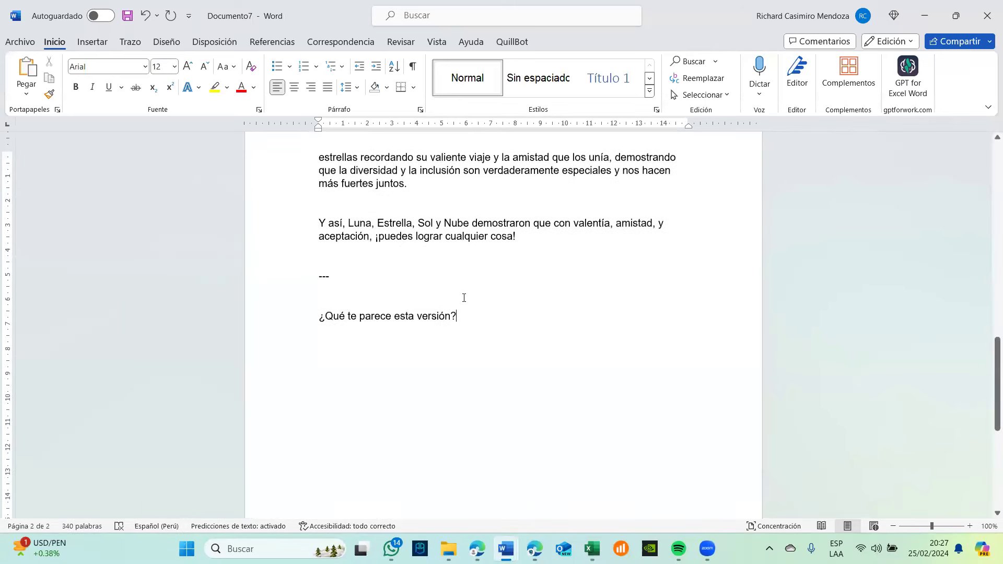
{"action": "left_click", "coordinate": [319, 279], "text": "shift"}
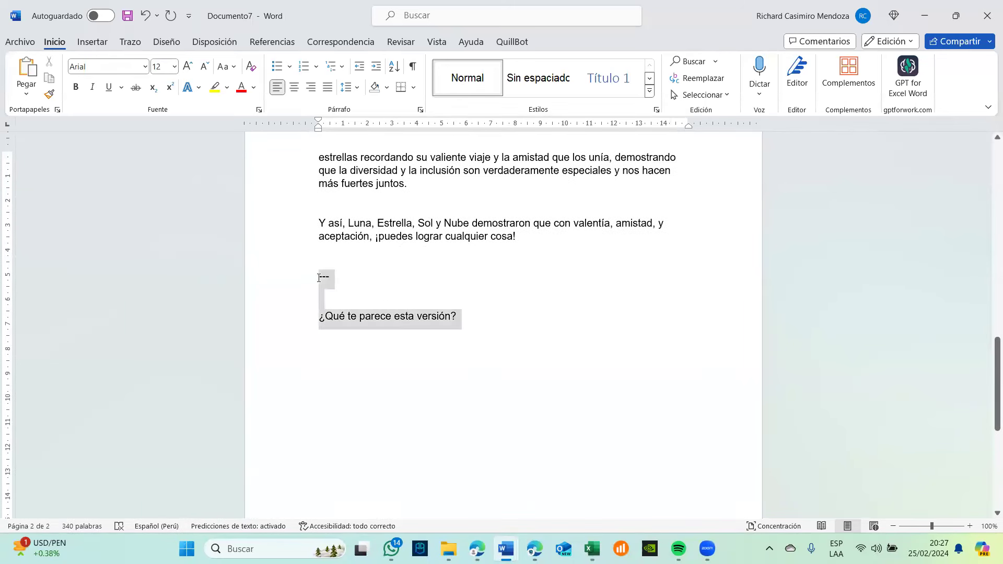
{"action": "key", "text": "Delete"}
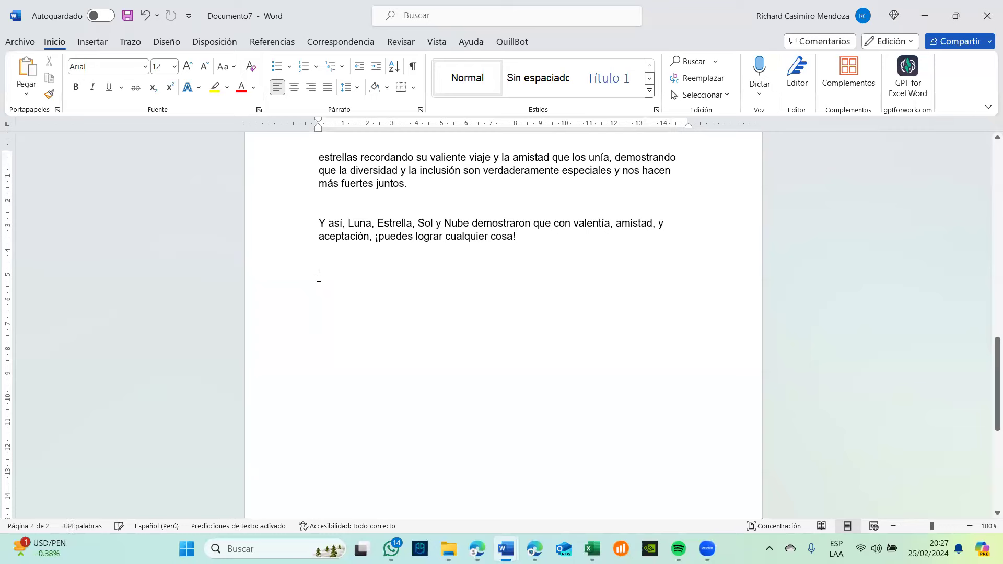
{"action": "scroll", "coordinate": [318, 277], "scroll_direction": "up", "scroll_amount": 15}
{"action": "scroll", "coordinate": [517, 304], "scroll_direction": "up", "scroll_amount": 1}
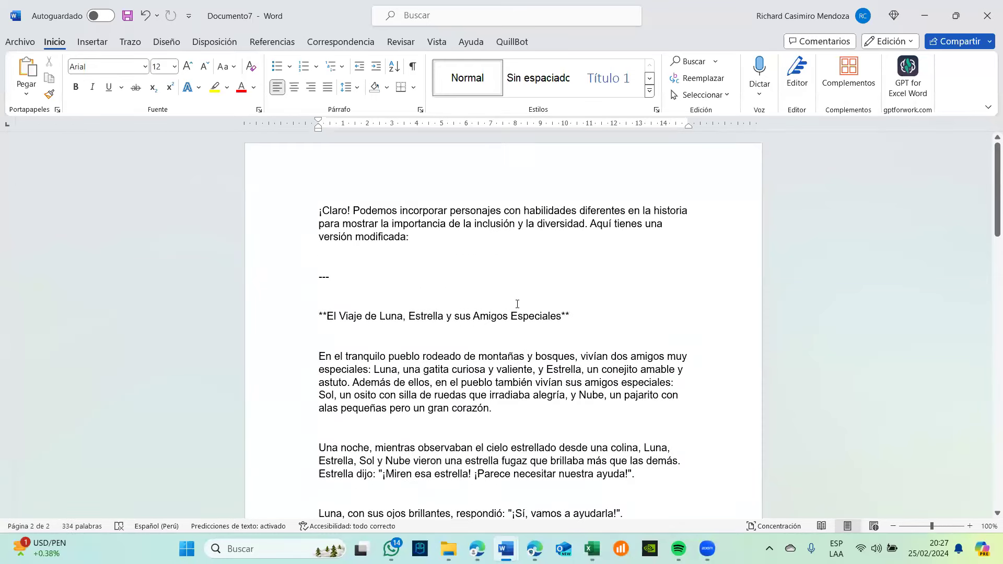
{"action": "left_click_drag", "start_coordinate": [341, 275], "coordinate": [317, 210]}
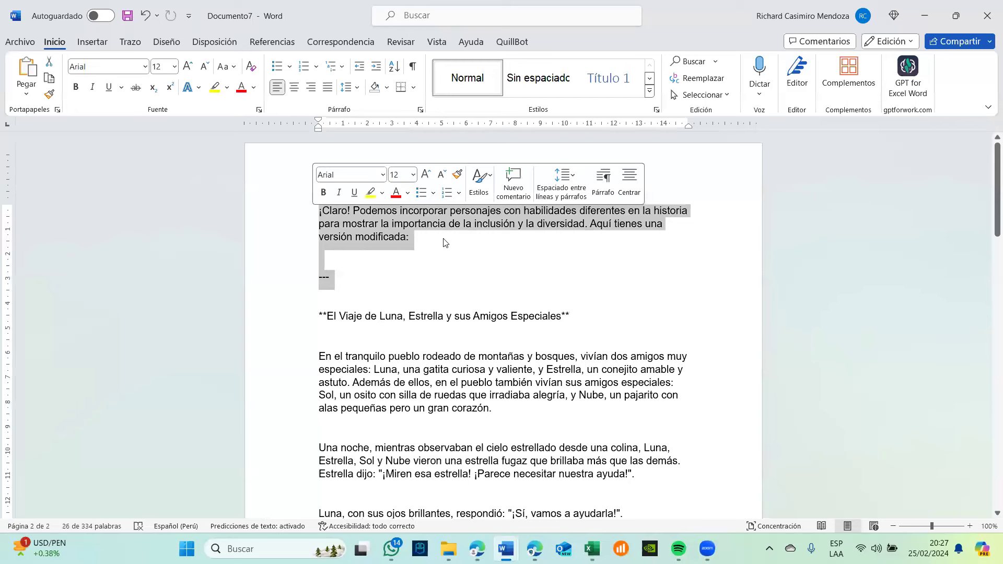
{"action": "key", "text": "Delete"}
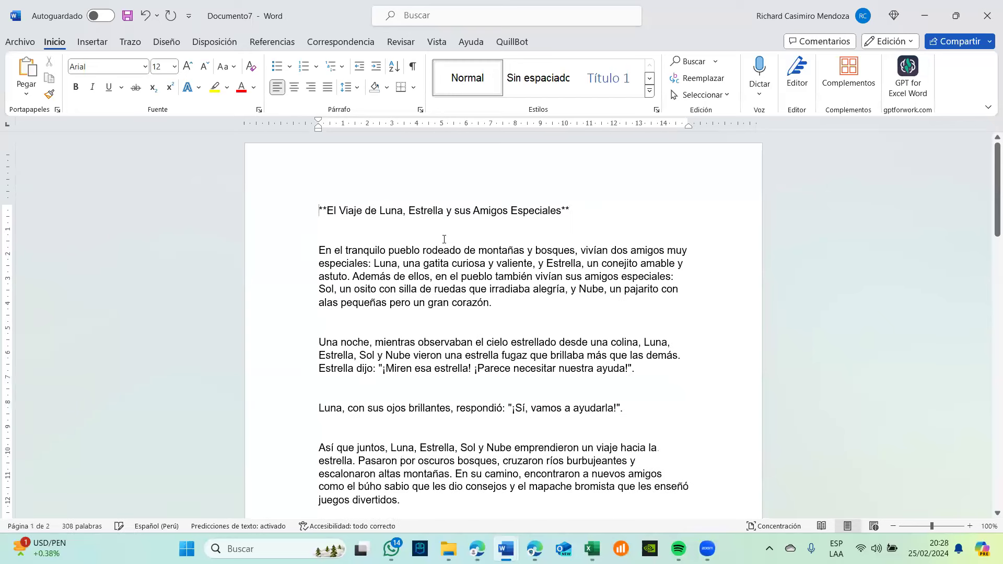
- Remove the double asterisks before and after the title "El Viaje de Luna, Estrella y sus Amigos Especiales"
{"action": "key", "text": "Delete"}
{"action": "key", "text": "Delete"}
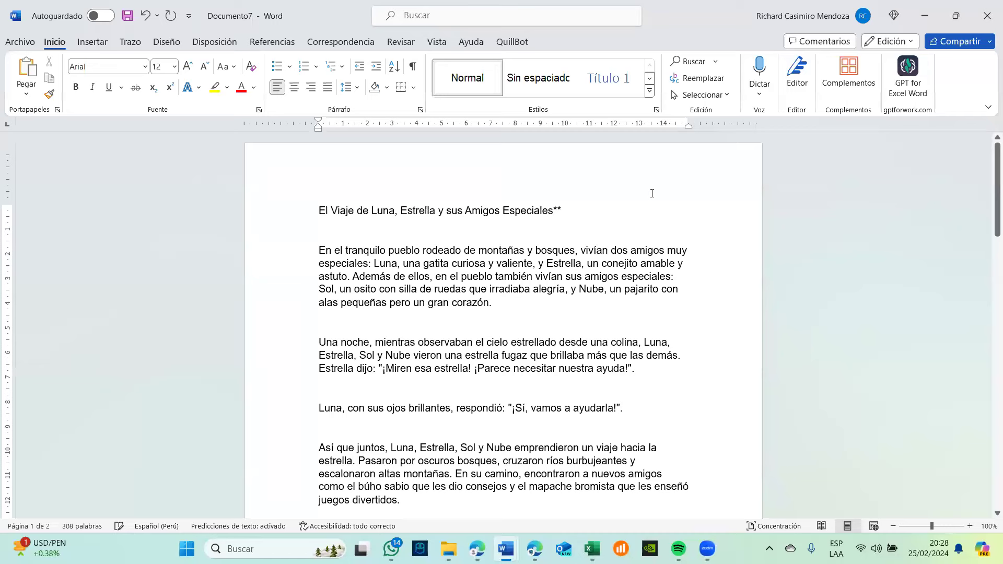
{"action": "left_click", "coordinate": [603, 213]}
{"action": "key", "text": "BackSpace"}
{"action": "key", "text": "BackSpace"}
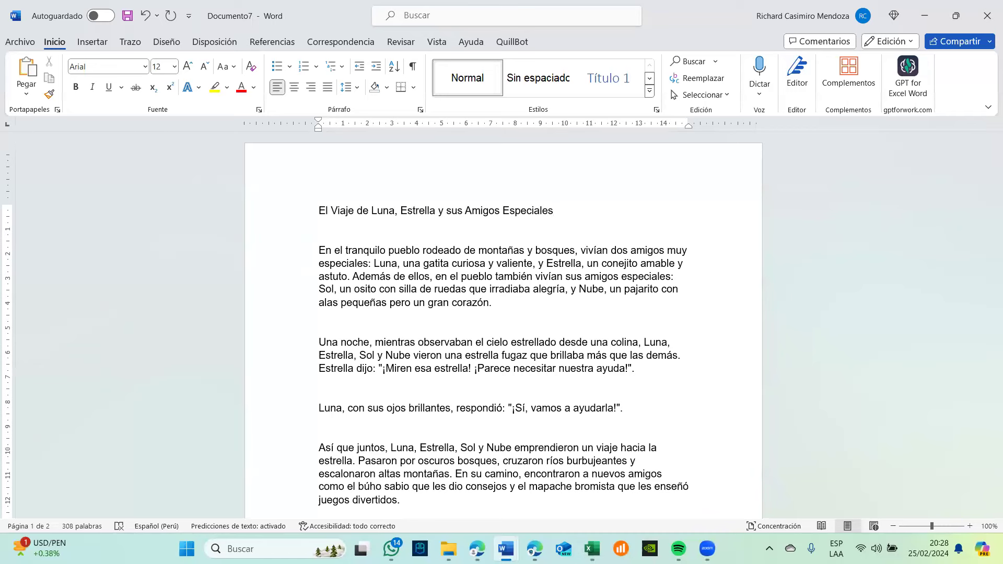
- Look through the pasted story to its end on the second page and back
{"action": "scroll", "coordinate": [603, 213], "scroll_direction": "down", "scroll_amount": 4}
{"action": "scroll", "coordinate": [504, 323], "scroll_direction": "down", "scroll_amount": 1}
{"action": "scroll", "coordinate": [504, 324], "scroll_direction": "down", "scroll_amount": 10}
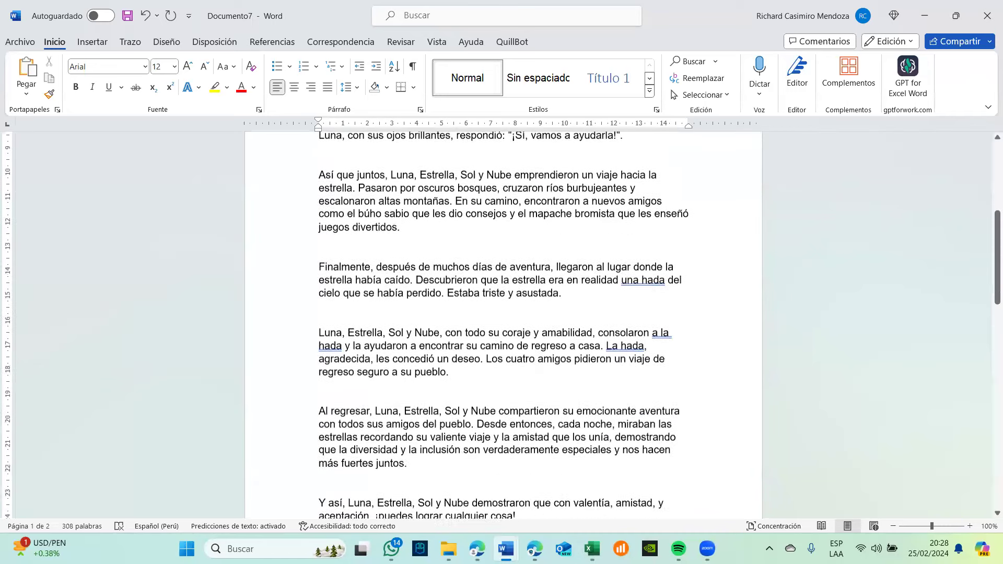
{"action": "scroll", "coordinate": [504, 324], "scroll_direction": "down", "scroll_amount": 3}
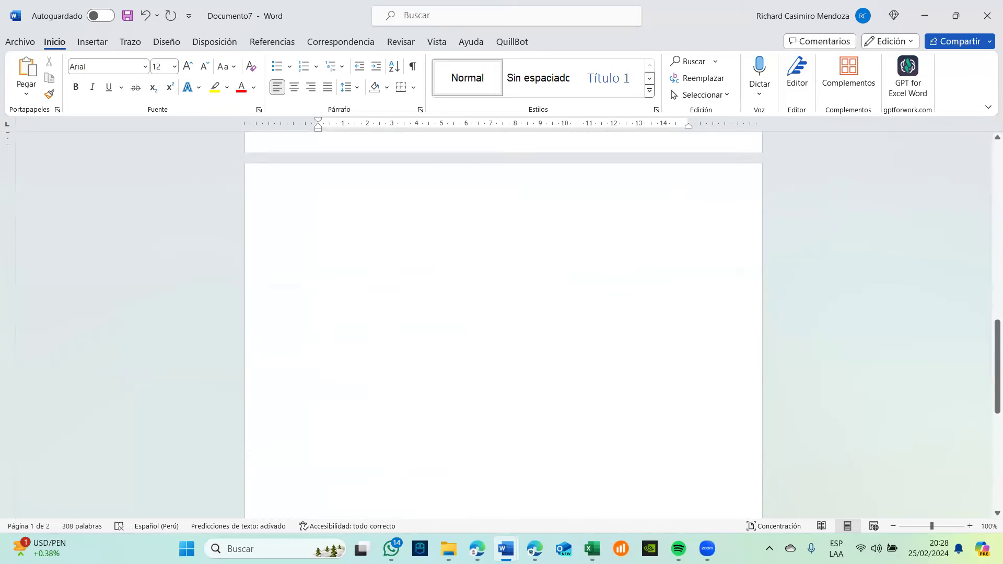
{"action": "scroll", "coordinate": [549, 242], "scroll_direction": "up", "scroll_amount": 2}
{"action": "left_click", "coordinate": [425, 294]}
{"action": "scroll", "coordinate": [426, 295], "scroll_direction": "up", "scroll_amount": 2}
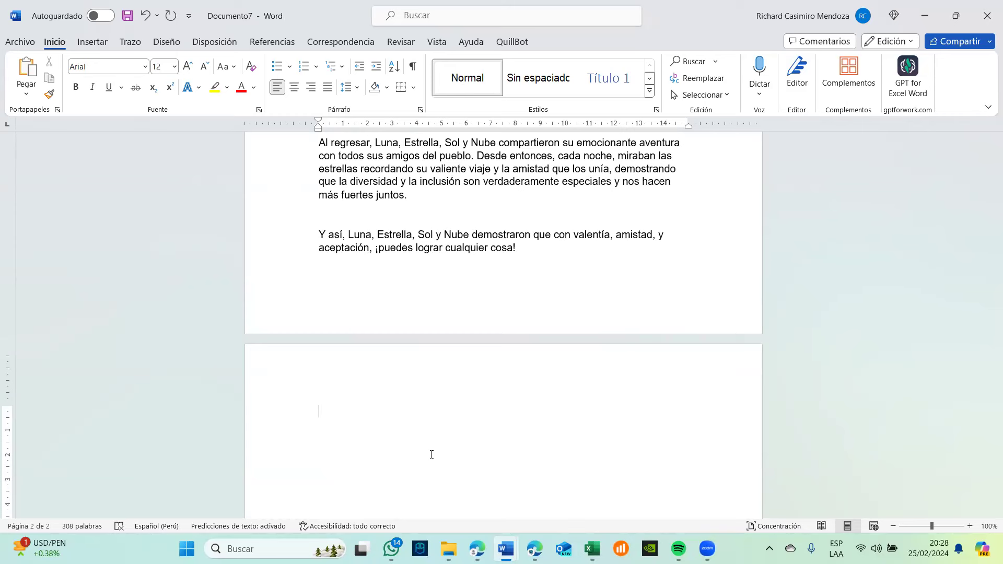
{"action": "scroll", "coordinate": [431, 454], "scroll_direction": "up", "scroll_amount": 10}
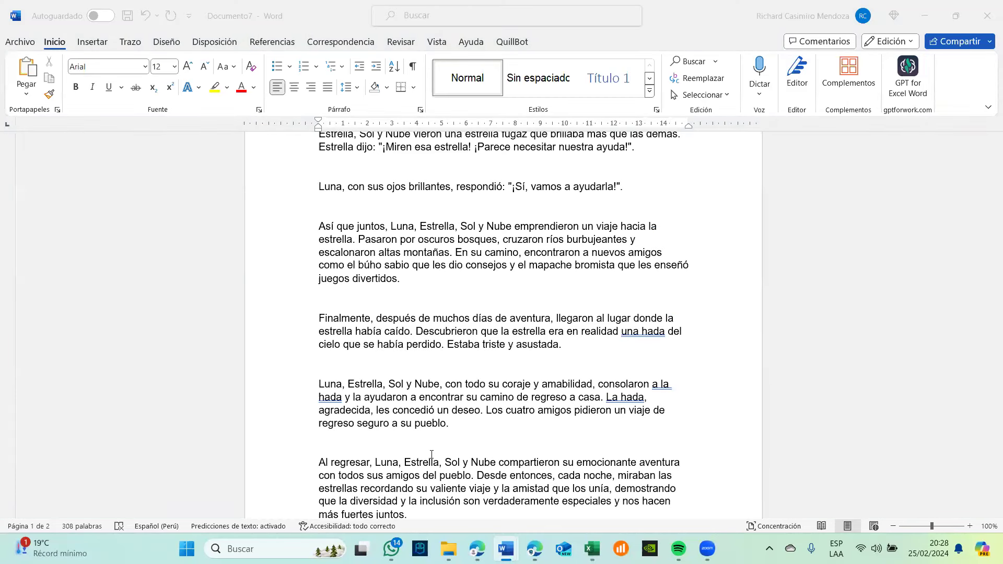
- Delete the blank lines separating the story paragraphs, from "Una noche" down to the closing paragraph "Y así, Luna"
{"action": "scroll", "coordinate": [506, 240], "scroll_direction": "up", "scroll_amount": 3}
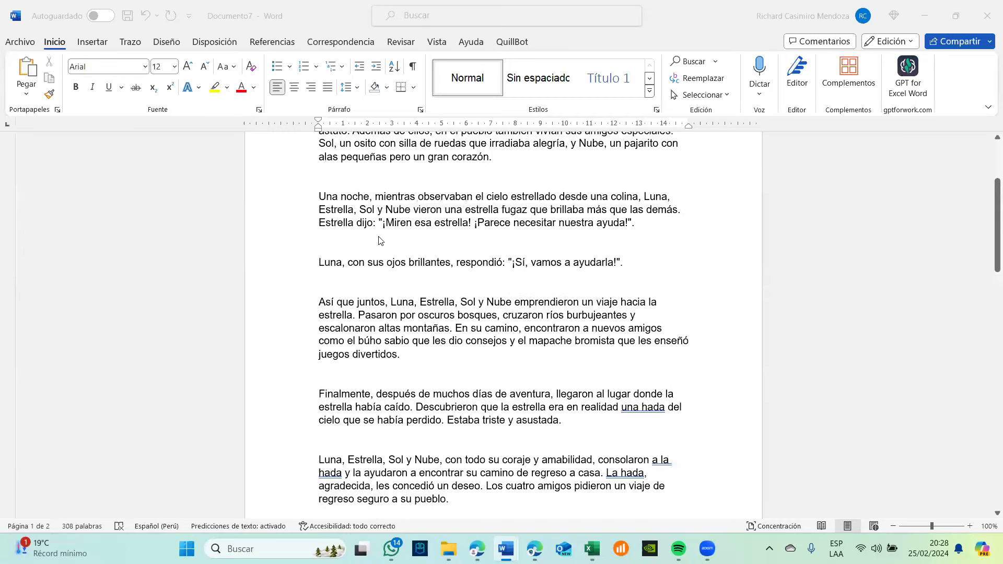
{"action": "left_click", "coordinate": [373, 244]}
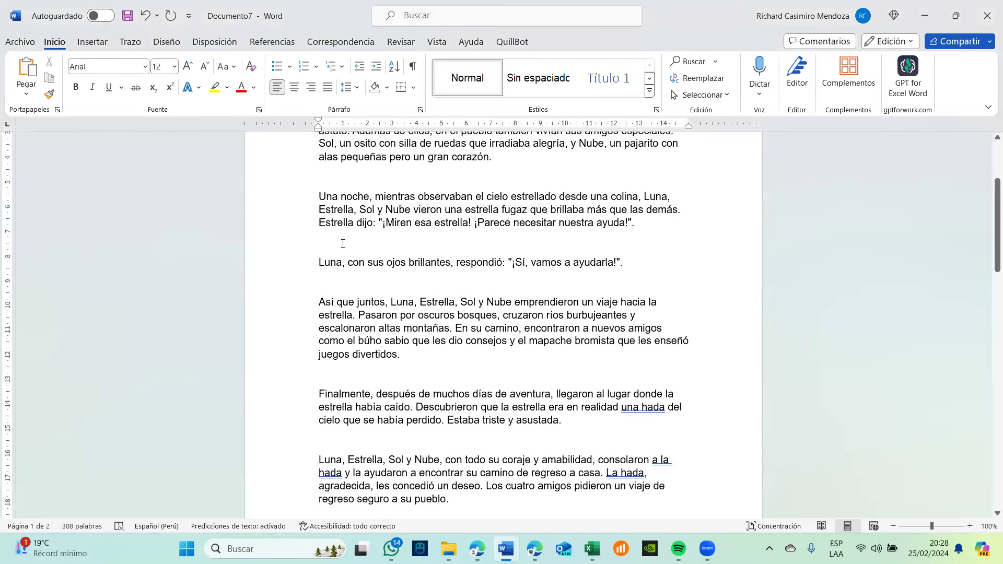
{"action": "key", "text": "Delete"}
{"action": "left_click", "coordinate": [333, 264]}
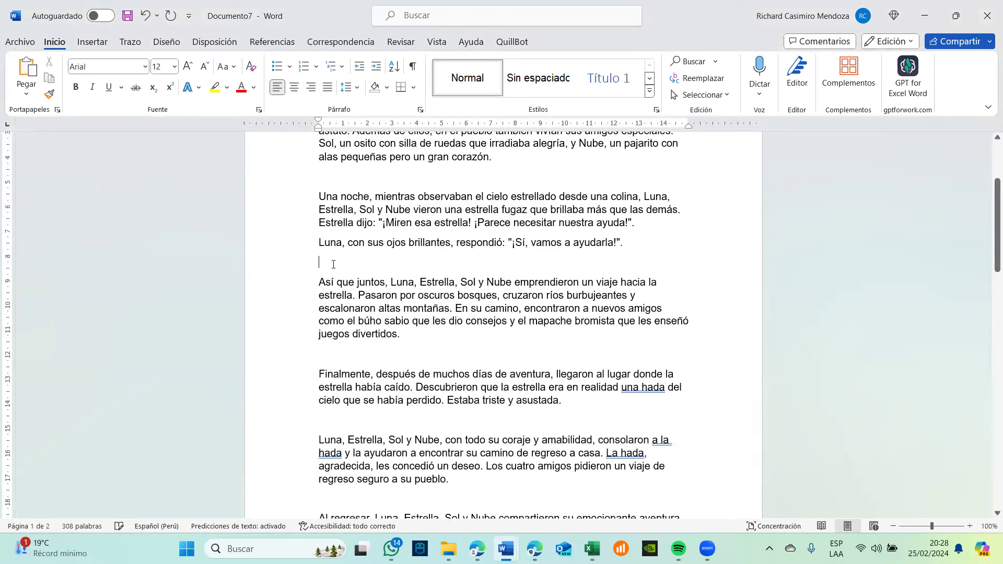
{"action": "key", "text": "Delete"}
{"action": "left_click", "coordinate": [327, 184]}
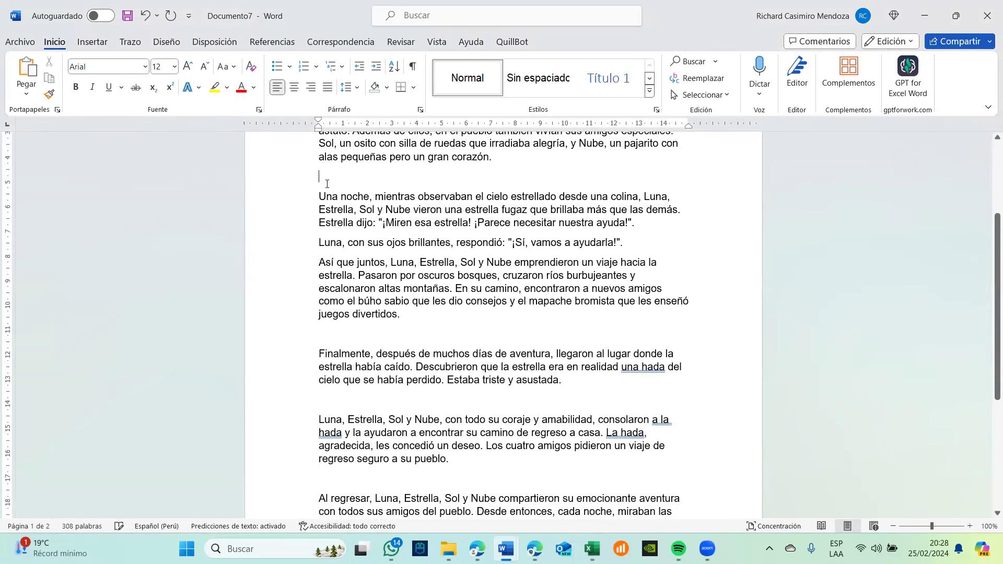
{"action": "key", "text": "Delete"}
{"action": "left_click", "coordinate": [339, 320]}
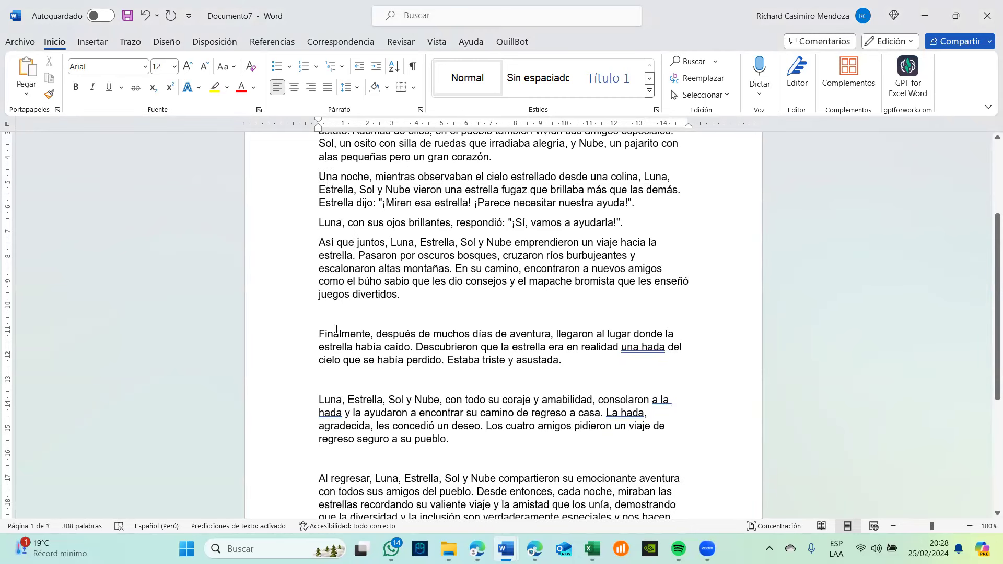
{"action": "key", "text": "Delete"}
{"action": "left_click", "coordinate": [329, 353]}
{"action": "key", "text": "Delete"}
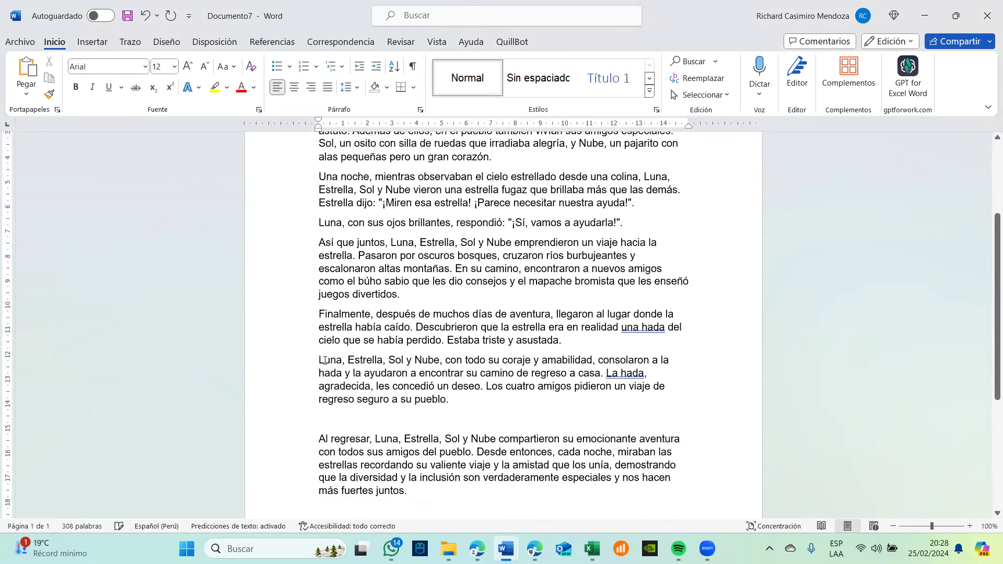
{"action": "left_click", "coordinate": [318, 421]}
{"action": "key", "text": "Delete"}
{"action": "scroll", "coordinate": [317, 422], "scroll_direction": "down", "scroll_amount": 3}
{"action": "left_click", "coordinate": [339, 398]}
{"action": "key", "text": "Delete"}
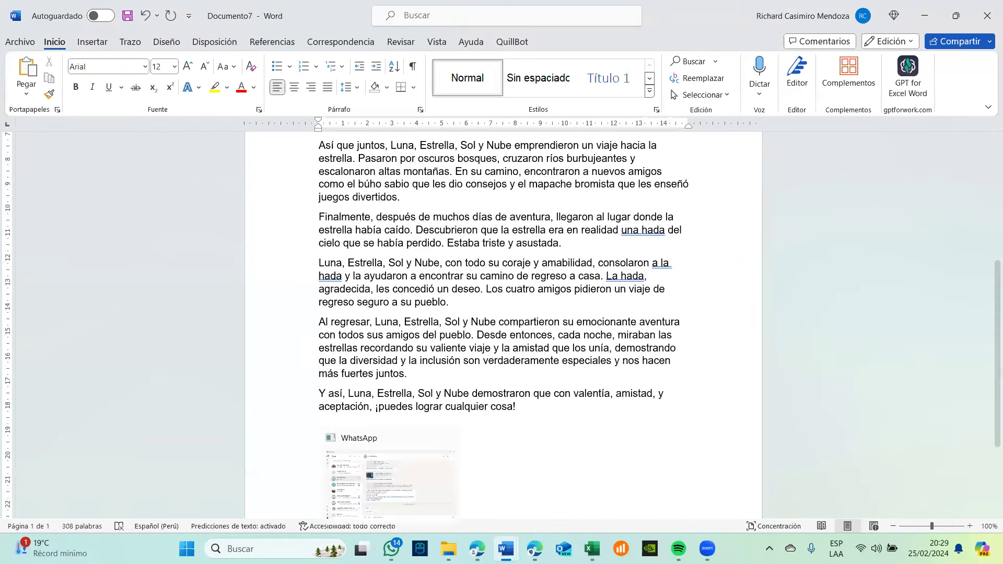
- Switch to the Edge browser and search for "chat gpt" in a new tab
{"action": "mouse_move", "coordinate": [477, 549]}
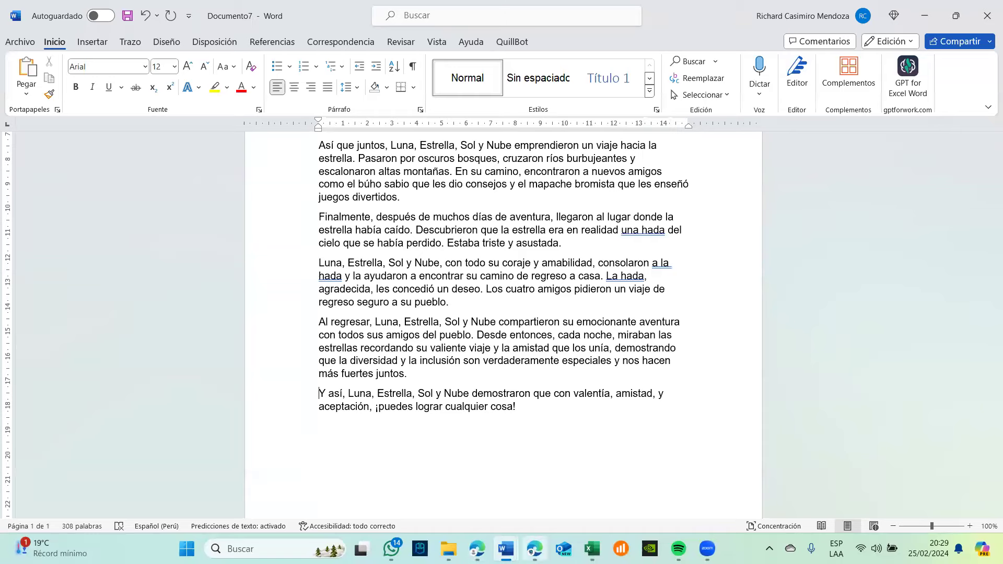
{"action": "left_click", "coordinate": [535, 548]}
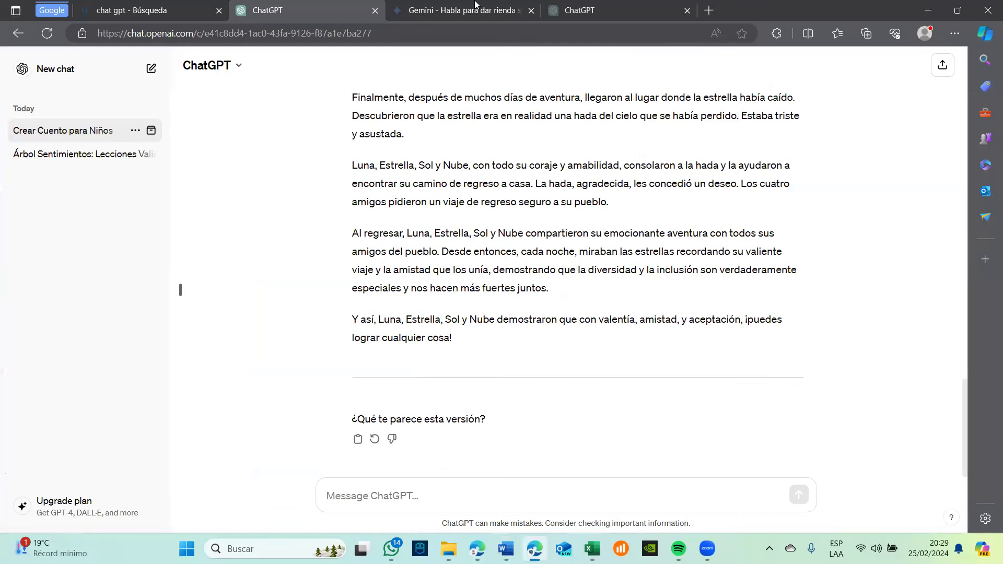
{"action": "left_click", "coordinate": [709, 11]}
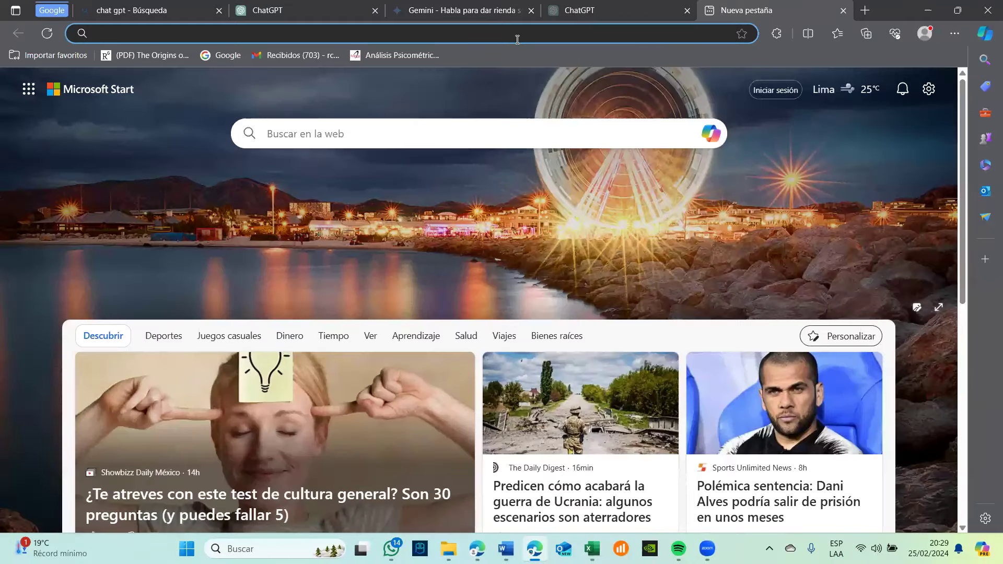
{"action": "type", "text": "chat gpt"}
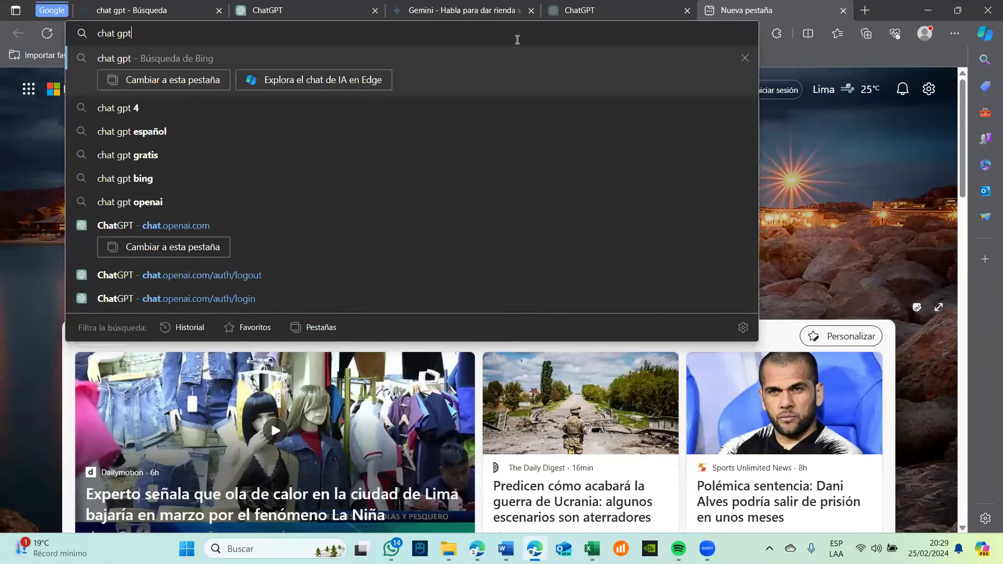
{"action": "key", "text": "Return"}
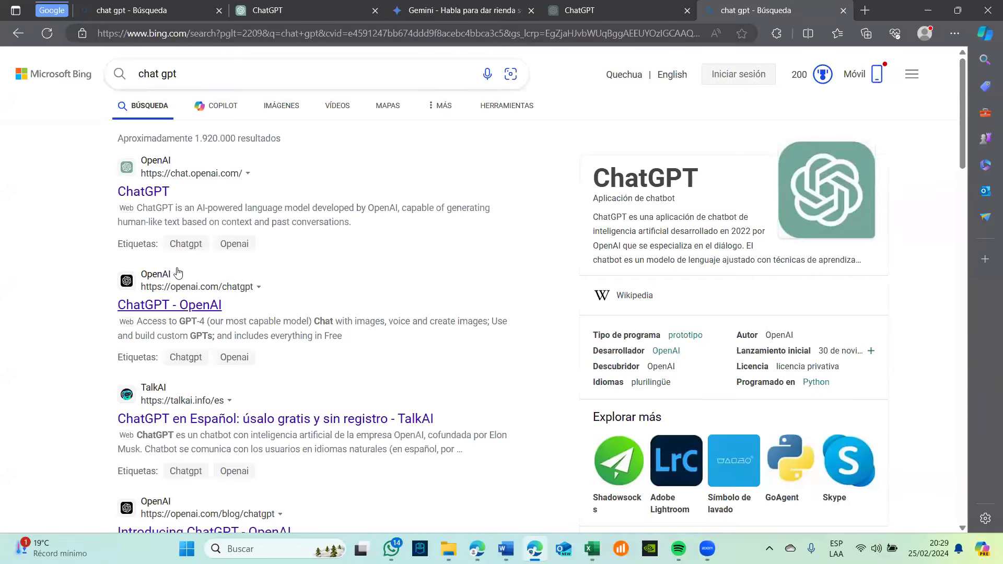
- Open the chat.openai.com ChatGPT result and close the older tab holding the story conversation
{"action": "left_click", "coordinate": [143, 191]}
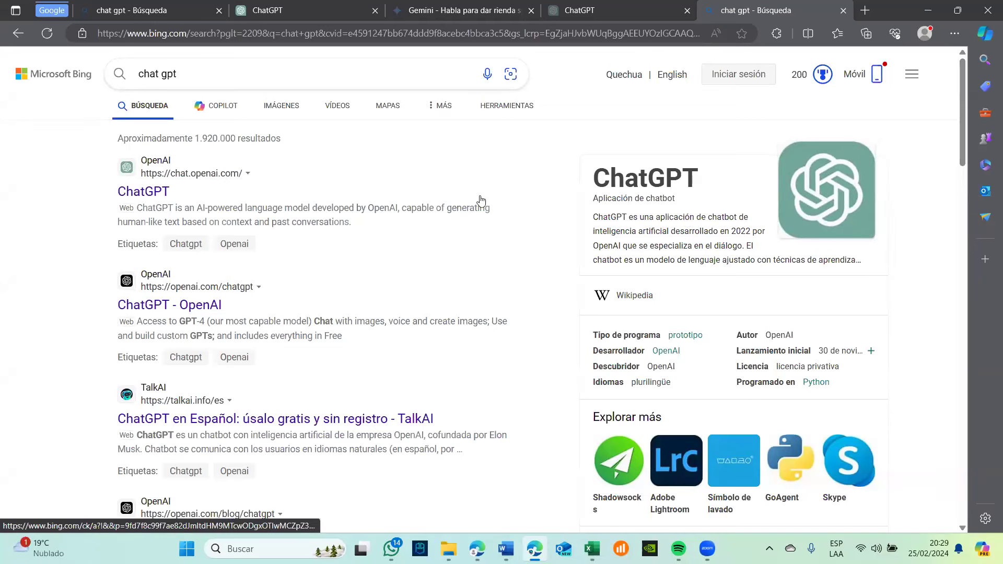
{"action": "left_click", "coordinate": [143, 193]}
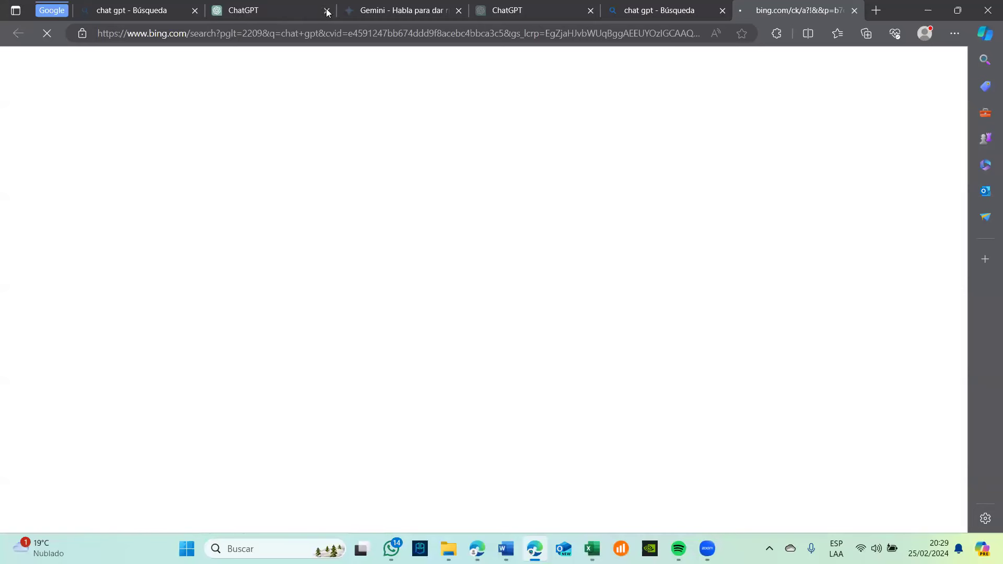
{"action": "left_click", "coordinate": [327, 11]}
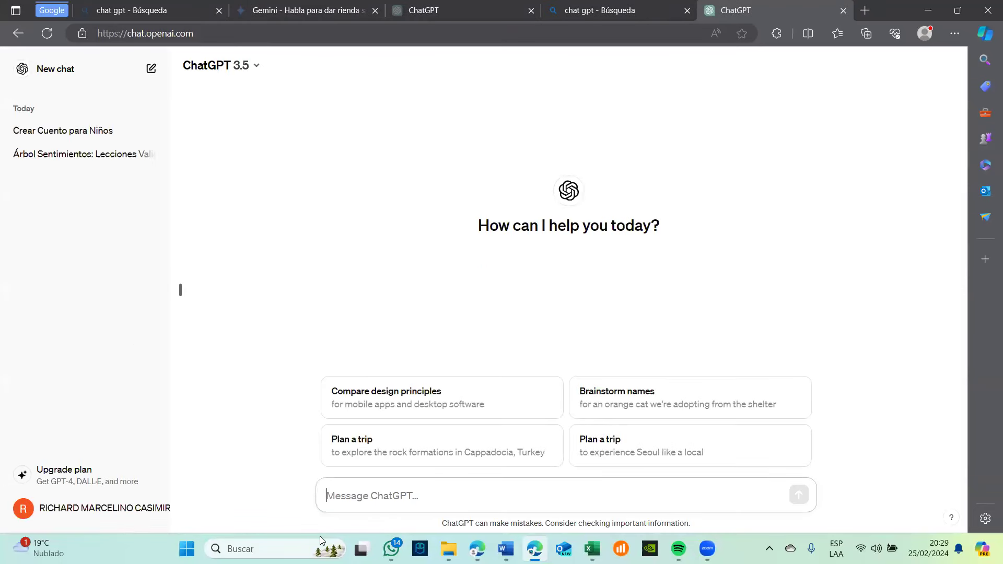
- Log out of the ChatGPT account and open the sign-up page to view its account creation options
{"action": "left_click", "coordinate": [92, 509]}
{"action": "left_click", "coordinate": [73, 477]}
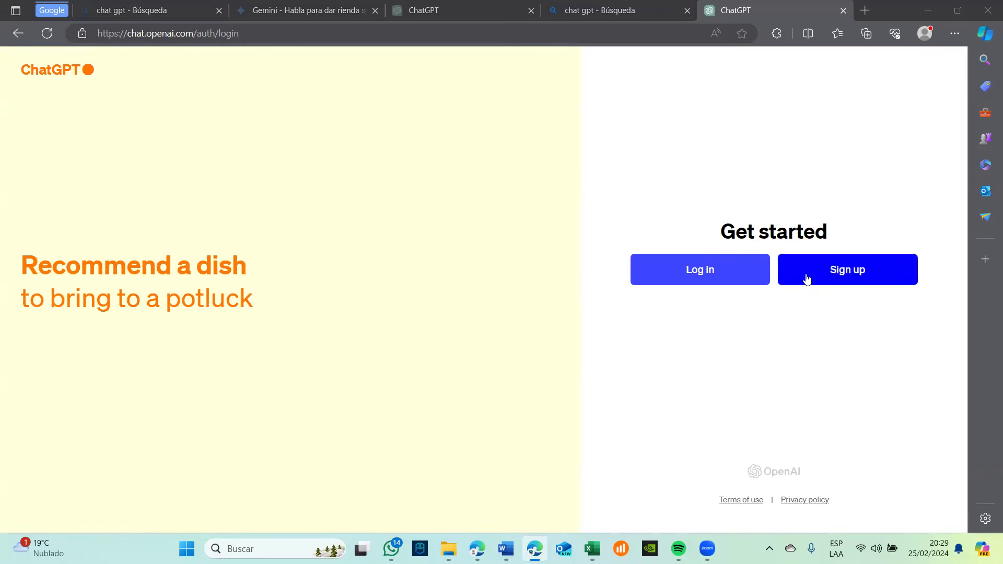
{"action": "left_click", "coordinate": [830, 285]}
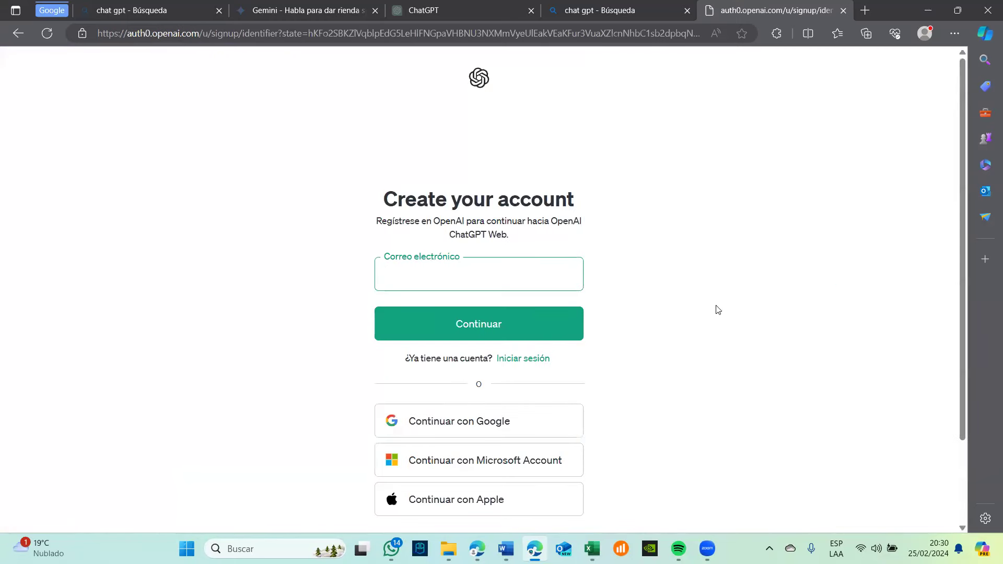
{"action": "scroll", "coordinate": [676, 308], "scroll_direction": "down", "scroll_amount": 1}
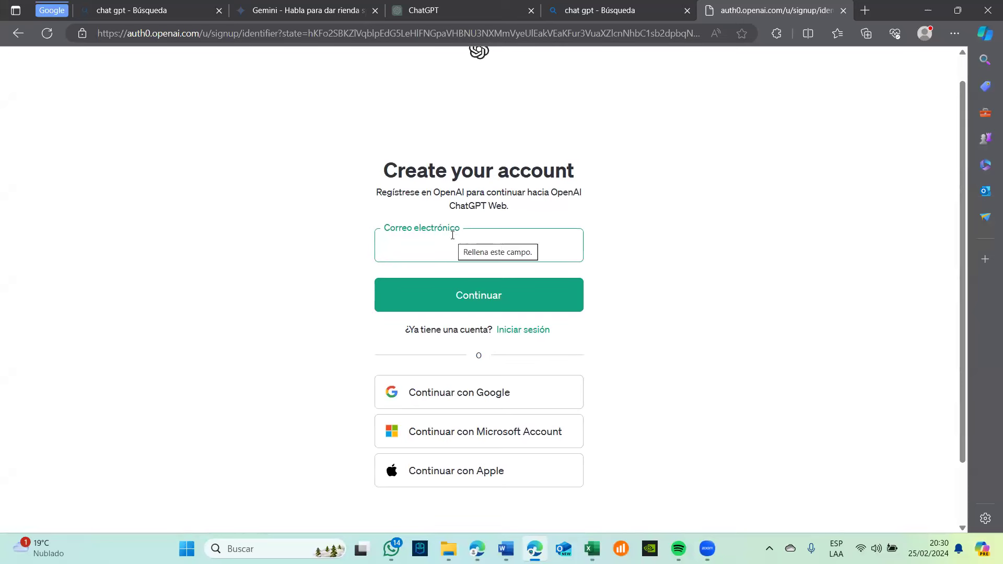
{"action": "scroll", "coordinate": [453, 235], "scroll_direction": "down", "scroll_amount": 2}
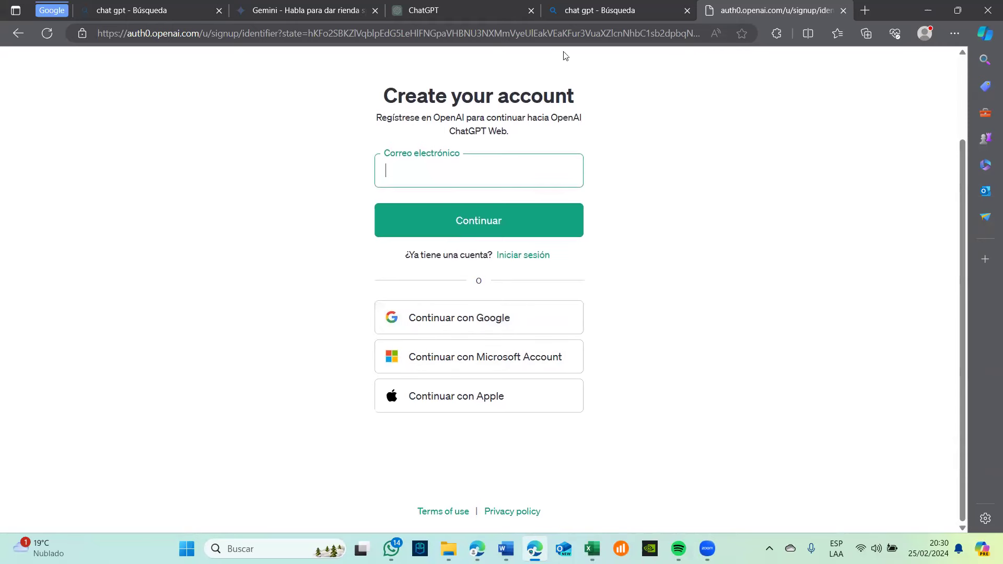
- Open the ChatGPT search result to view its Log in and Sign up page, and return to the account creation page
{"action": "left_click", "coordinate": [593, 7]}
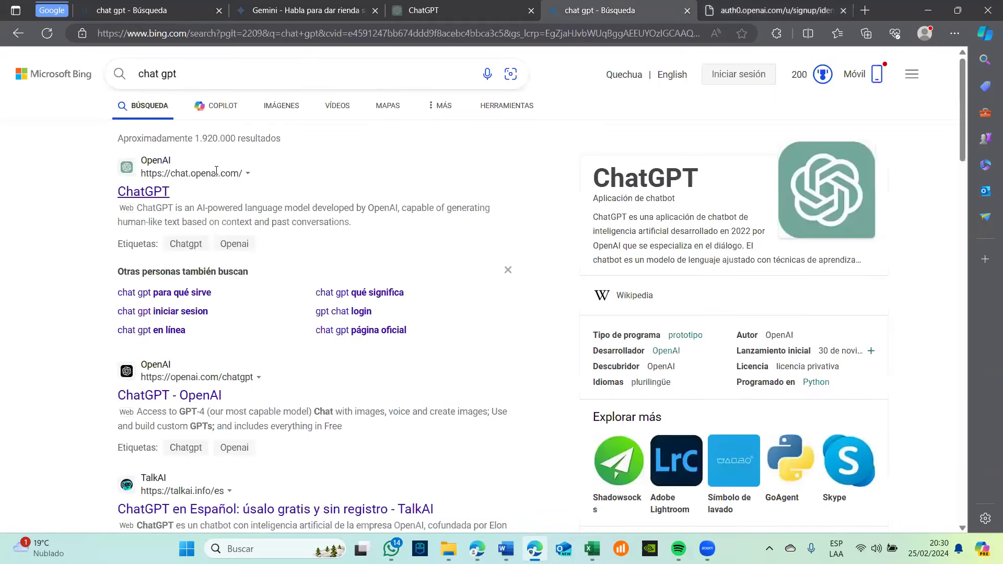
{"action": "left_click", "coordinate": [162, 193]}
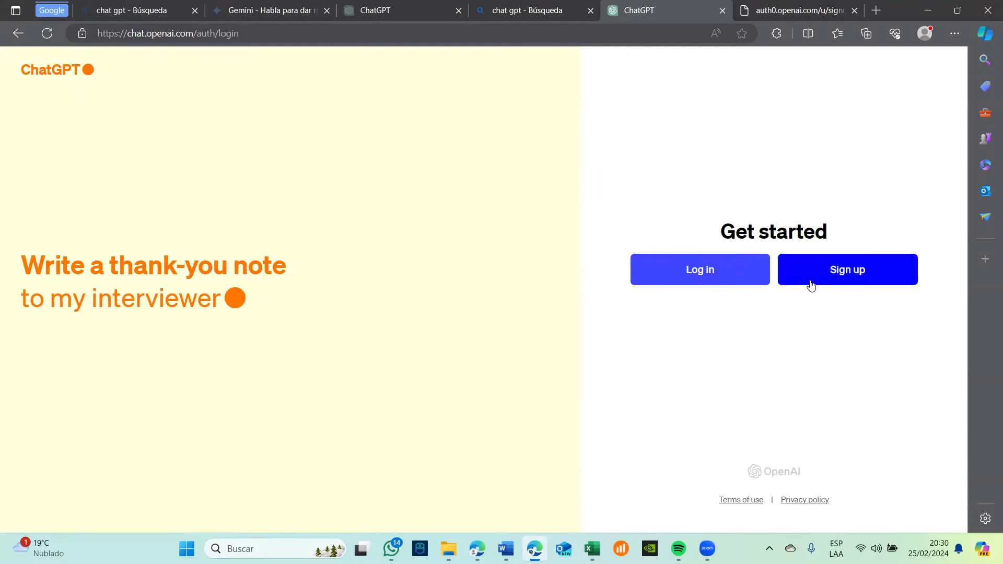
{"action": "left_click", "coordinate": [723, 11]}
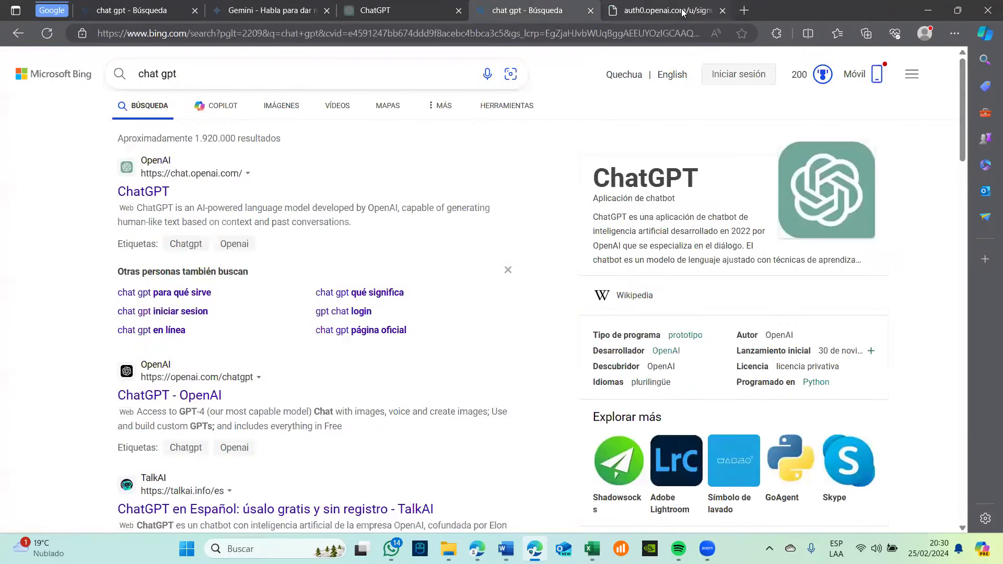
{"action": "left_click", "coordinate": [682, 12]}
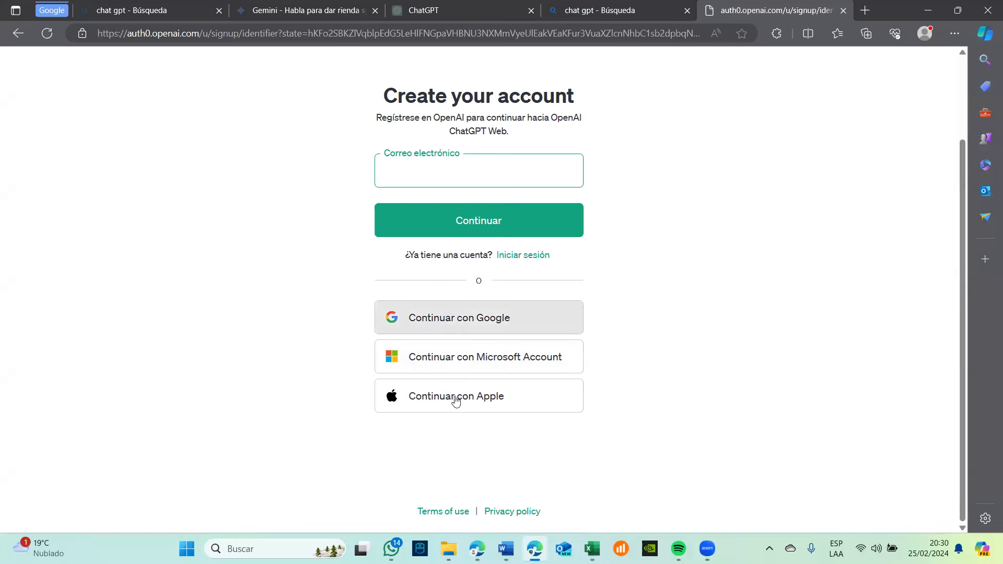
- Continue the ChatGPT sign-up with Google using the listed institutional account, and close the older ChatGPT tab
{"action": "left_click", "coordinate": [462, 328]}
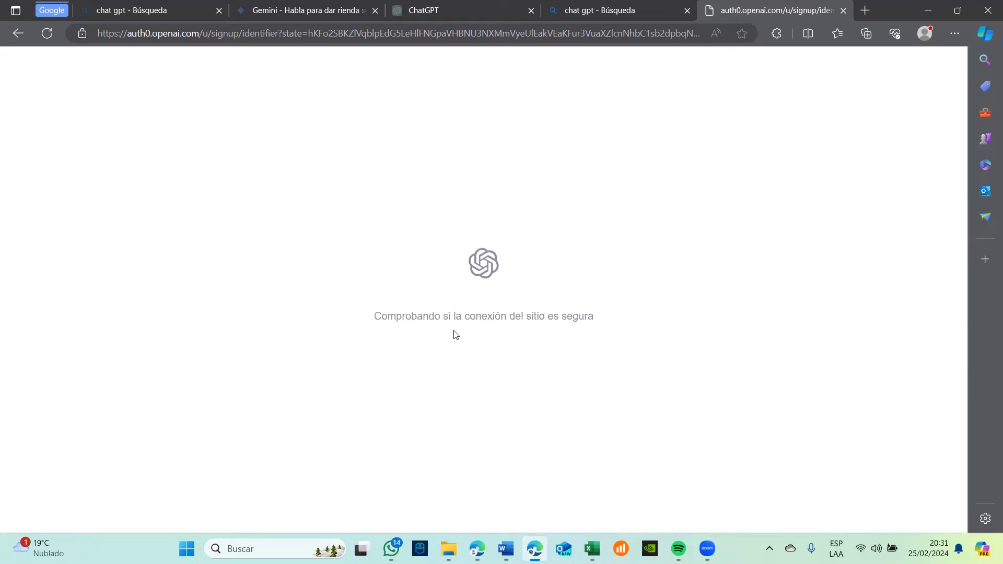
{"action": "left_click", "coordinate": [531, 10]}
{"action": "scroll", "coordinate": [526, 258], "scroll_direction": "down", "scroll_amount": 2}
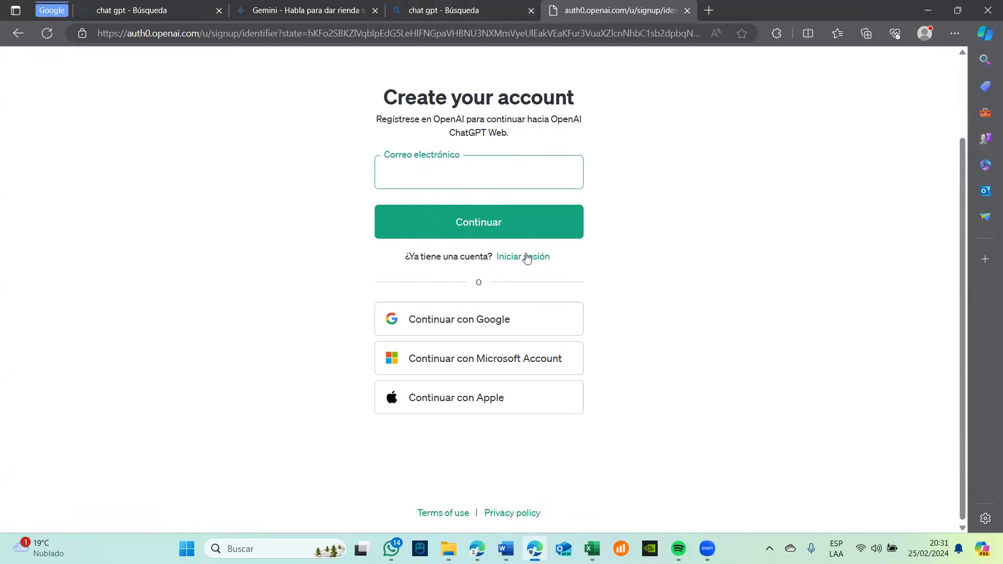
{"action": "left_click", "coordinate": [453, 339]}
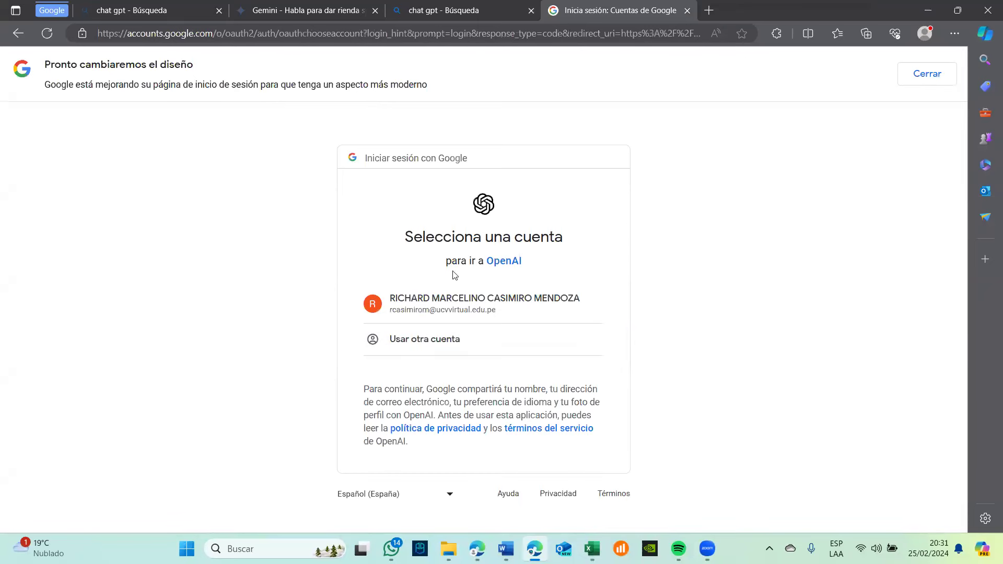
{"action": "left_click", "coordinate": [469, 308]}
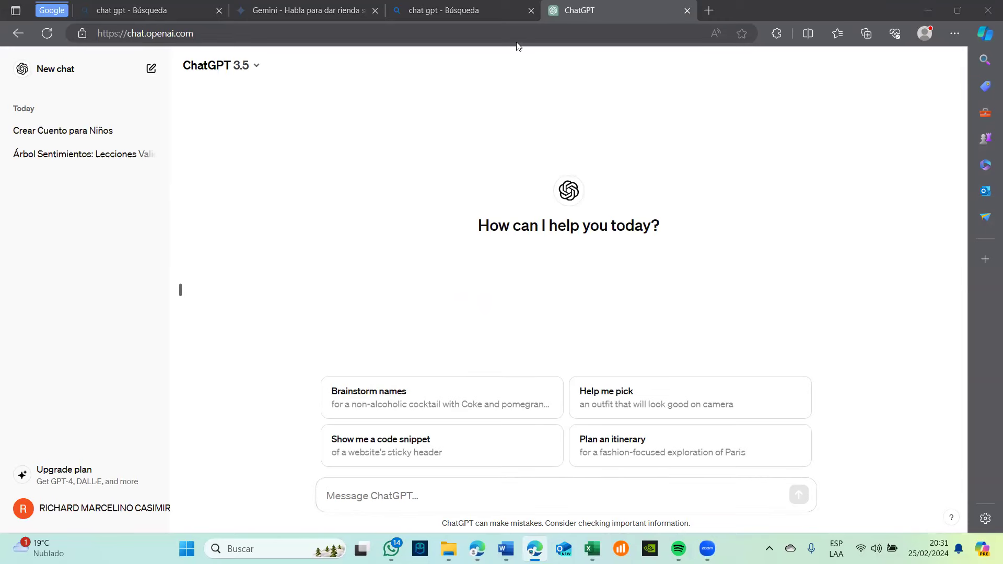
{"action": "left_click", "coordinate": [457, 8]}
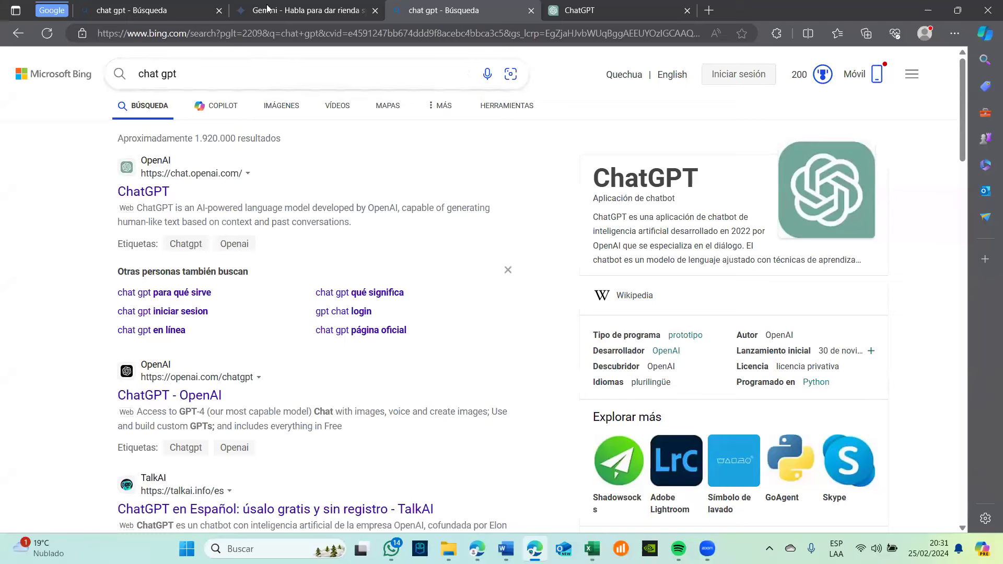
{"action": "left_click", "coordinate": [282, 13]}
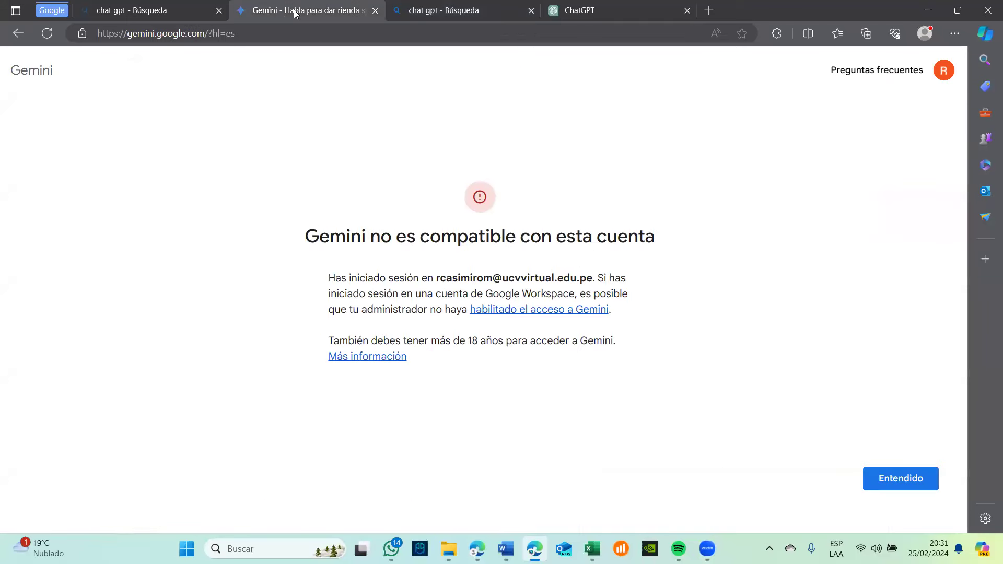
{"action": "left_click", "coordinate": [590, 9]}
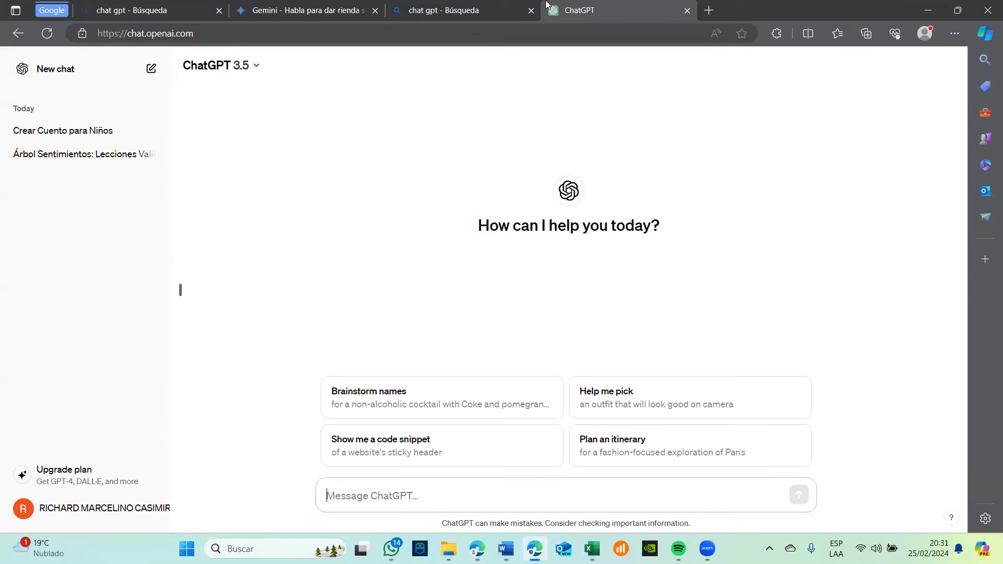
{"action": "left_click", "coordinate": [430, 14]}
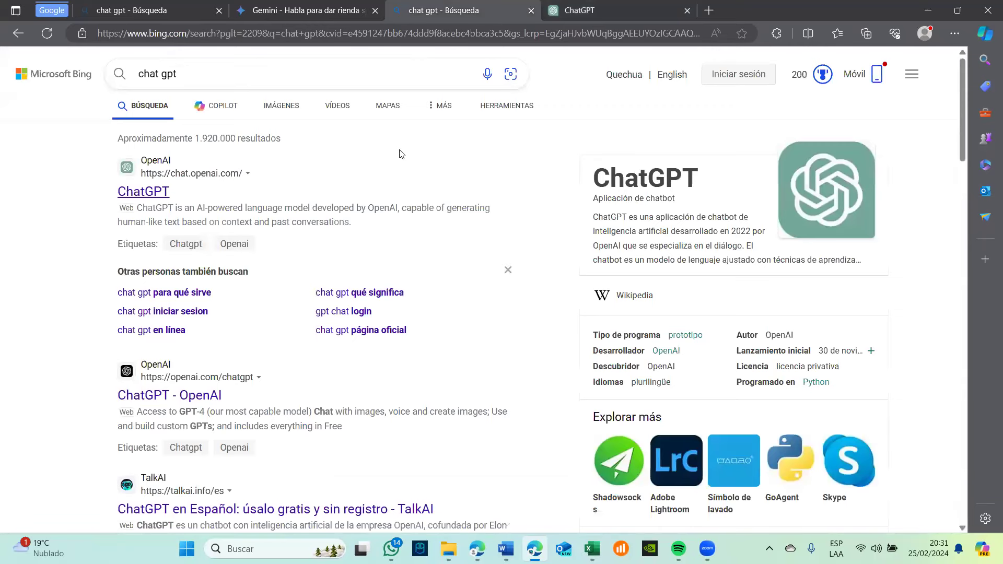
- Return to the ChatGPT page and log out of the account
{"action": "left_click", "coordinate": [569, 10]}
{"action": "left_click", "coordinate": [32, 519]}
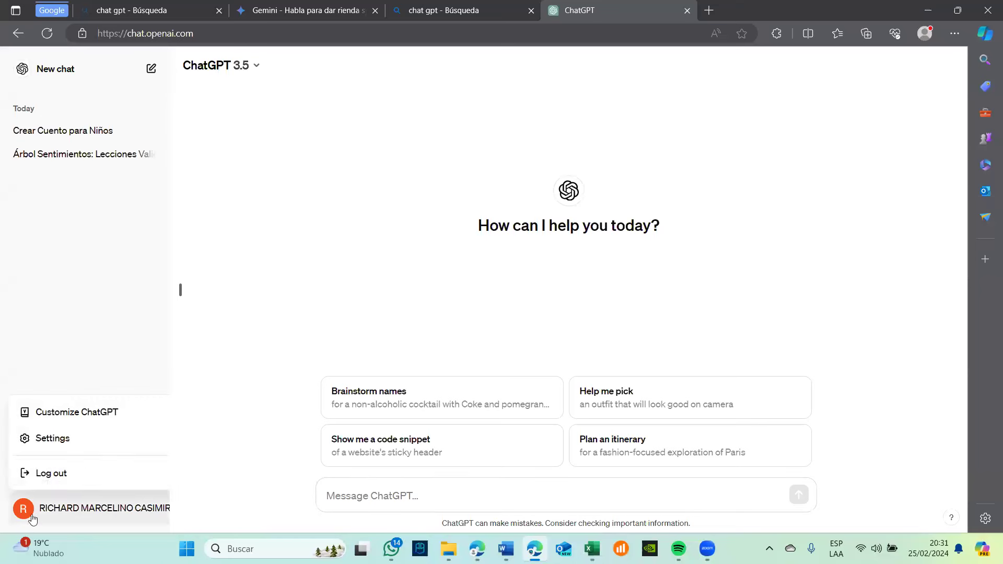
{"action": "left_click", "coordinate": [42, 473]}
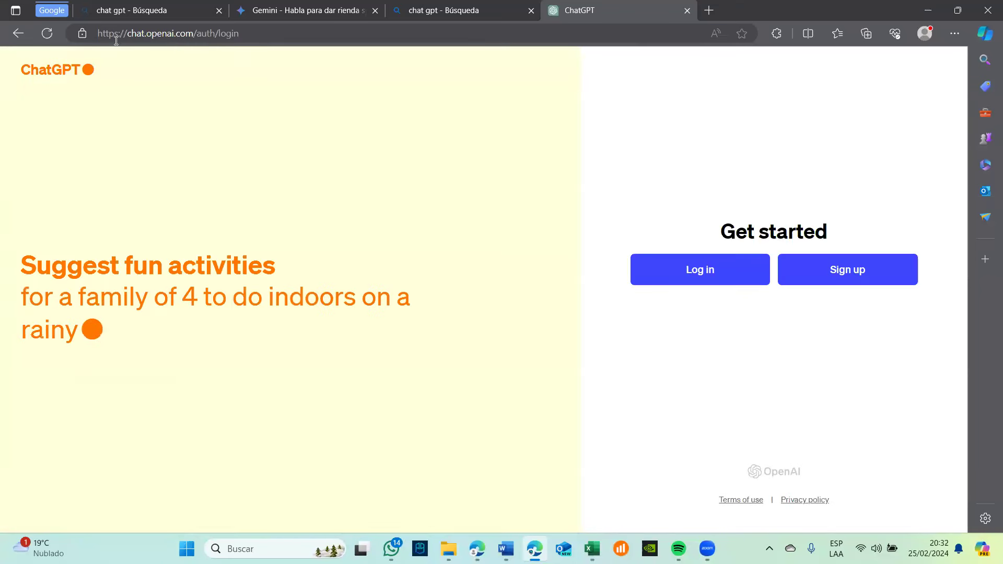
- Open the ChatGPT sign-up page, reload it, and continue with Google using the listed institutional account
{"action": "left_click", "coordinate": [815, 273]}
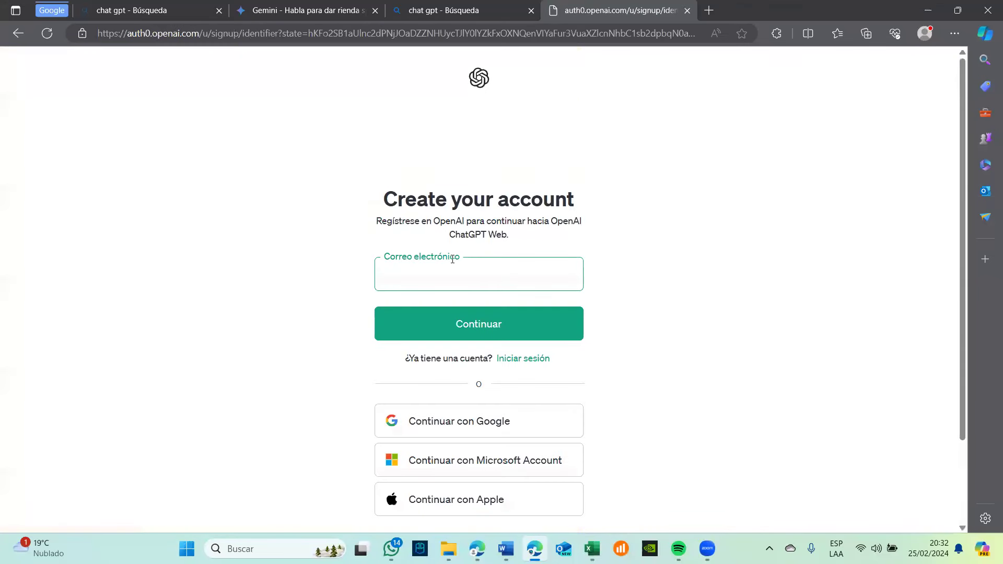
{"action": "left_click", "coordinate": [47, 34]}
{"action": "scroll", "coordinate": [325, 239], "scroll_direction": "down", "scroll_amount": 2}
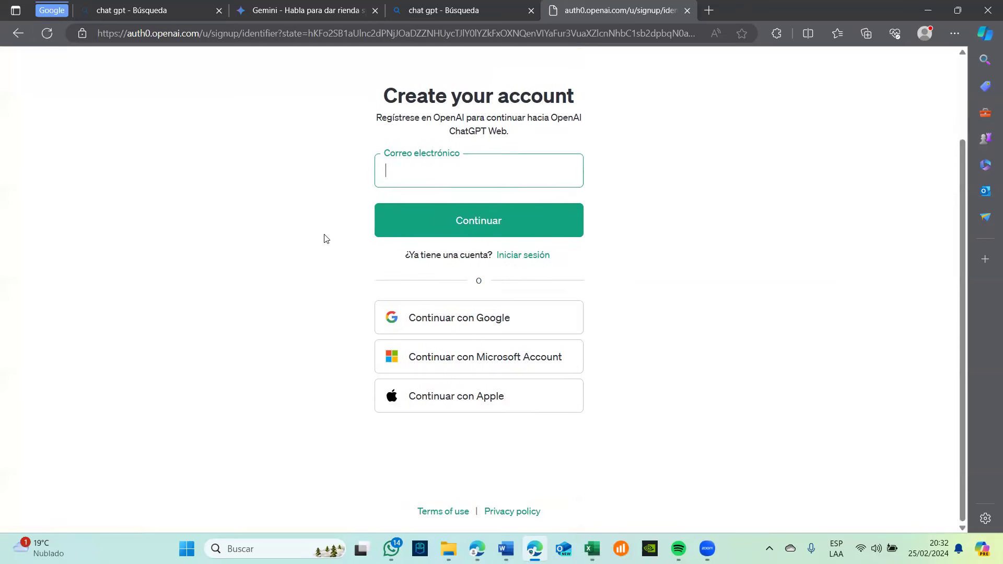
{"action": "left_click", "coordinate": [455, 324]}
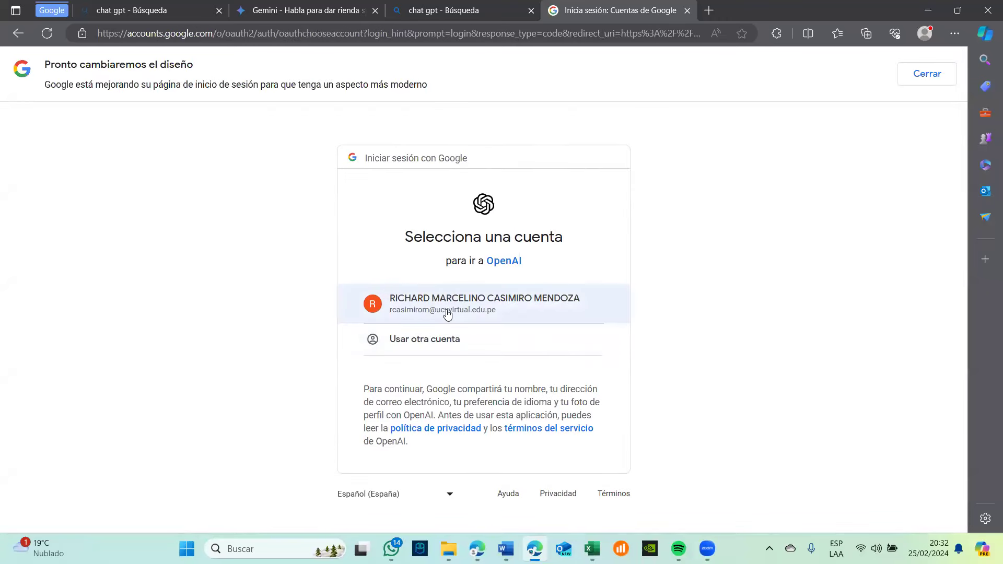
{"action": "left_click", "coordinate": [446, 308]}
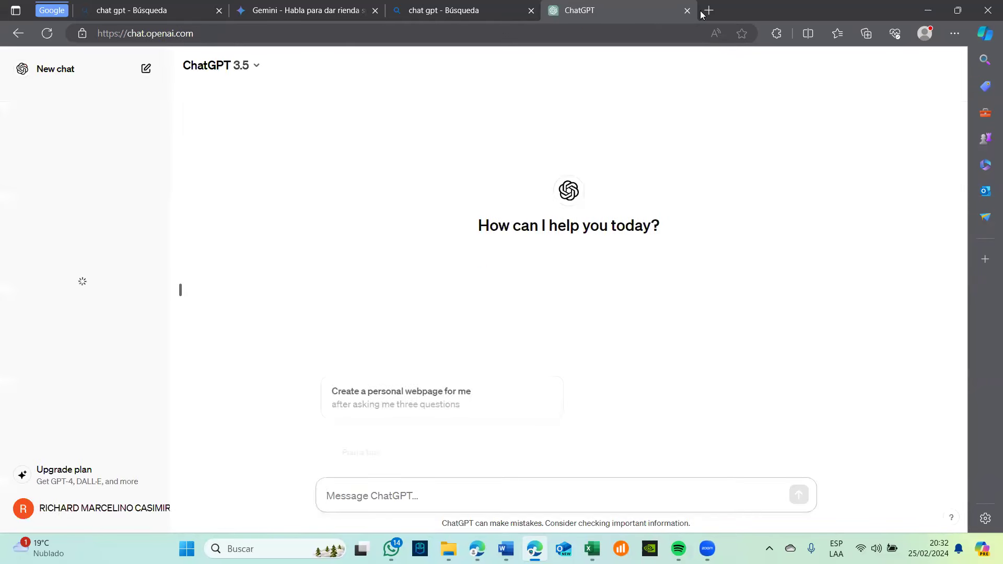
- Open google.com in a new tab and show the signed-in Google account's details, highlighting the greeting with the account holder's name
{"action": "type", "text": "google"}
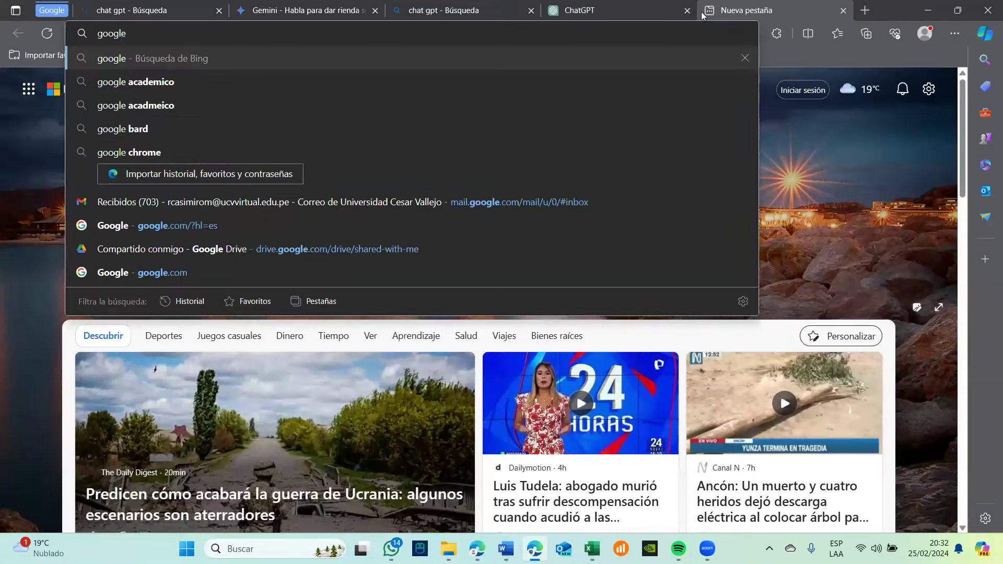
{"action": "key", "text": "ctrl+Return"}
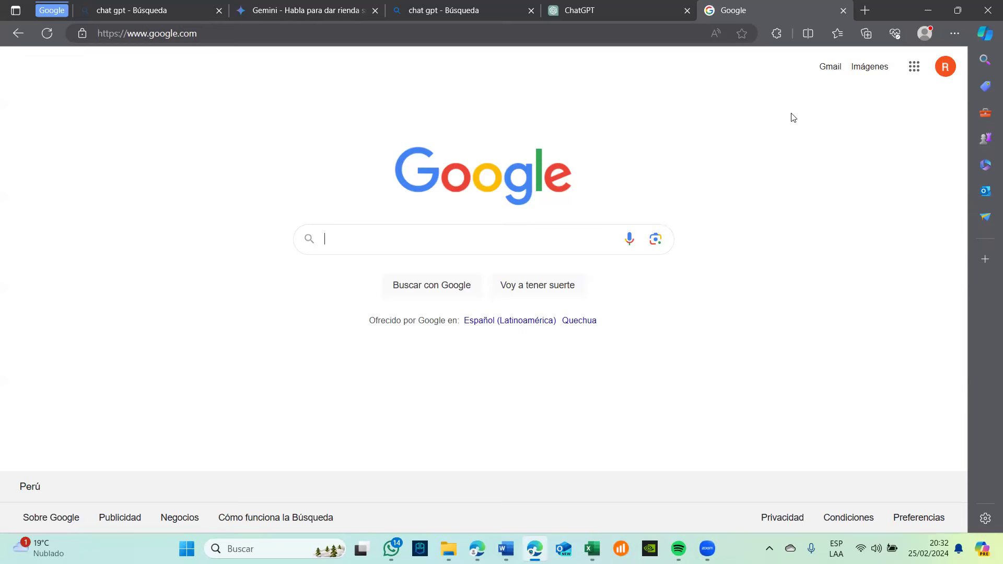
{"action": "left_click", "coordinate": [946, 71]}
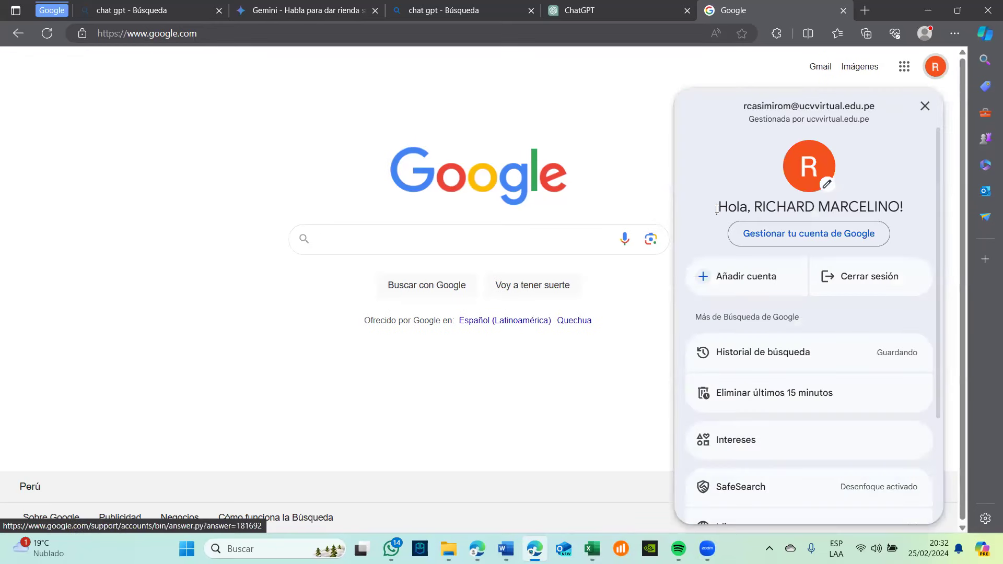
{"action": "left_click_drag", "start_coordinate": [717, 210], "coordinate": [922, 200]}
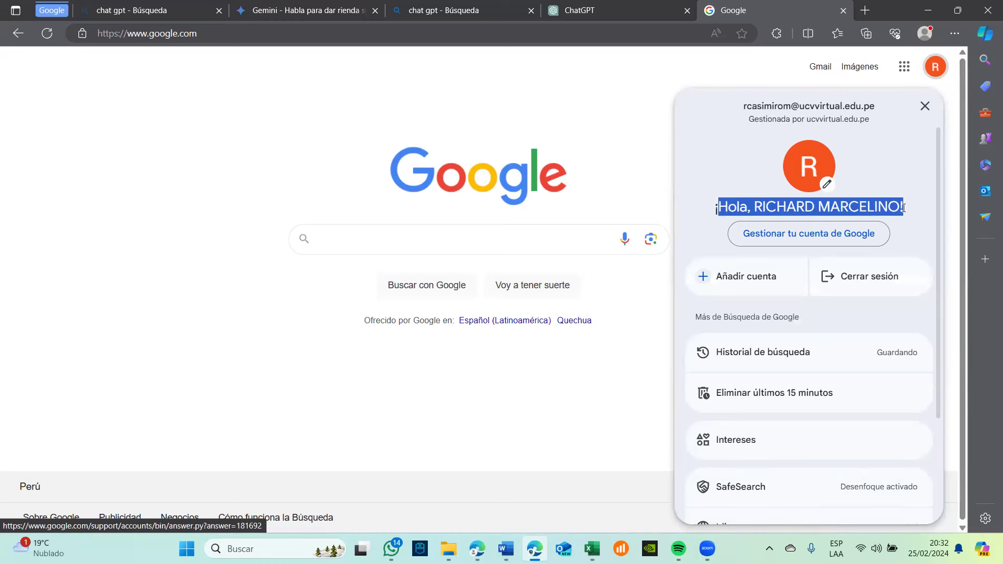
- Switch to the other Edge window and load google.com in the tab with the "copilot" search results
{"action": "left_click", "coordinate": [477, 549]}
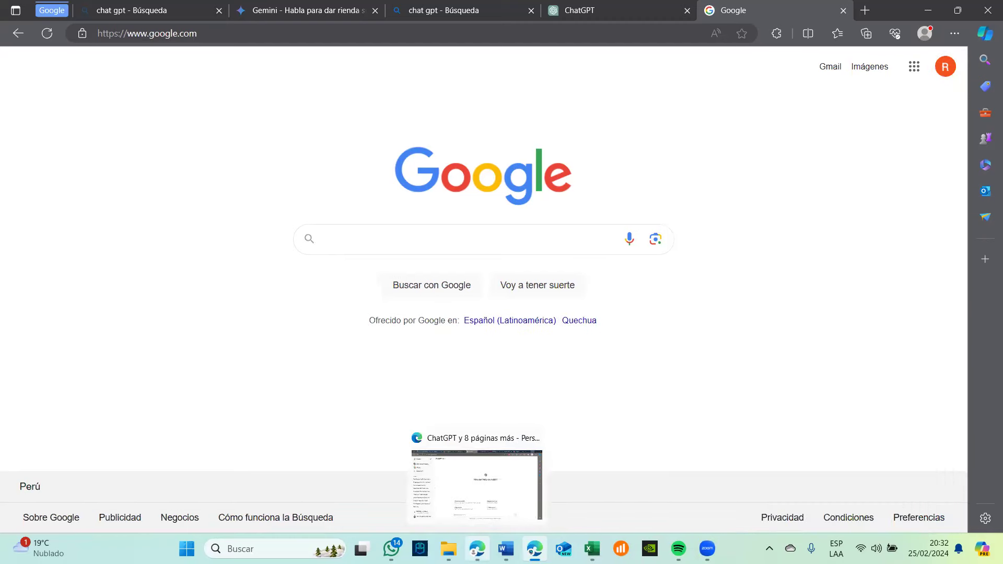
{"action": "left_click", "coordinate": [475, 481]}
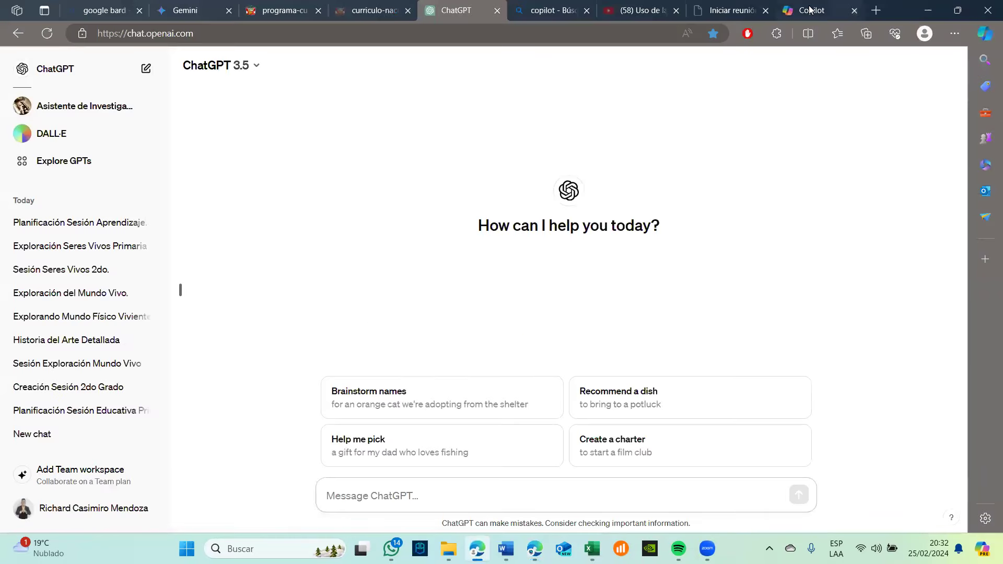
{"action": "left_click", "coordinate": [528, 8]}
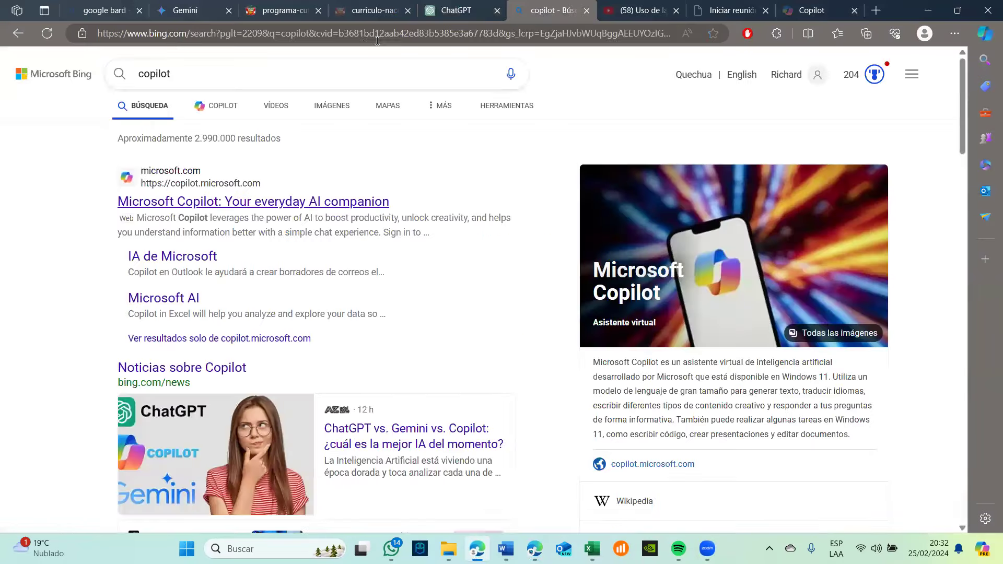
{"action": "left_click", "coordinate": [363, 34]}
{"action": "type", "text": "google"}
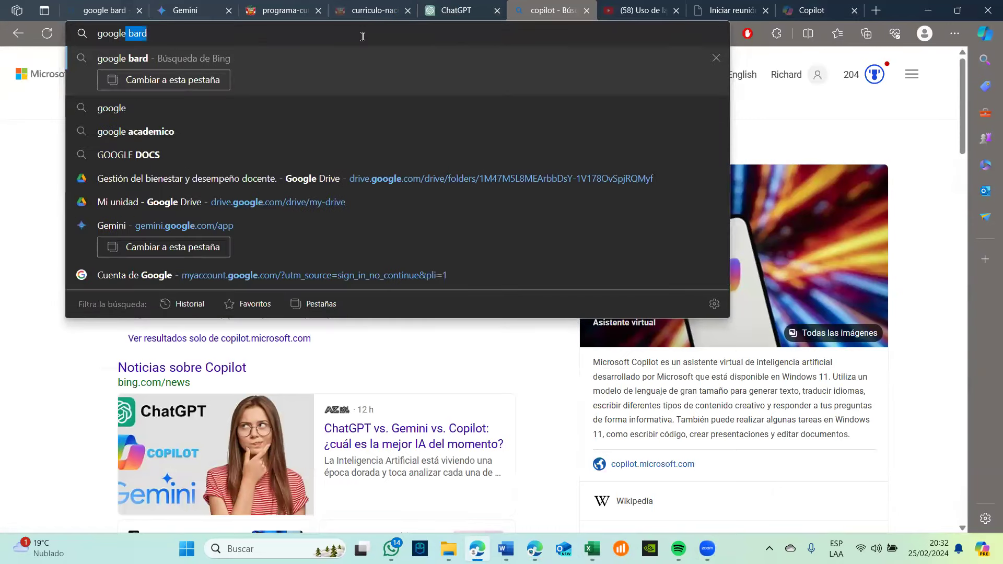
{"action": "key", "text": "Return"}
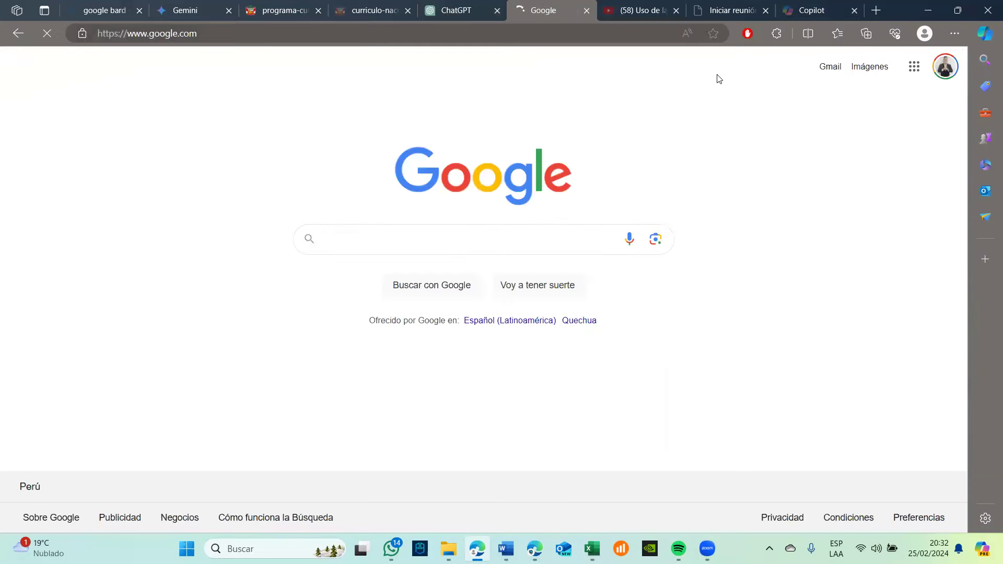
- Open the Google account details and expand the list of additional accounts to view the options for adding or signing out
{"action": "left_click", "coordinate": [938, 72]}
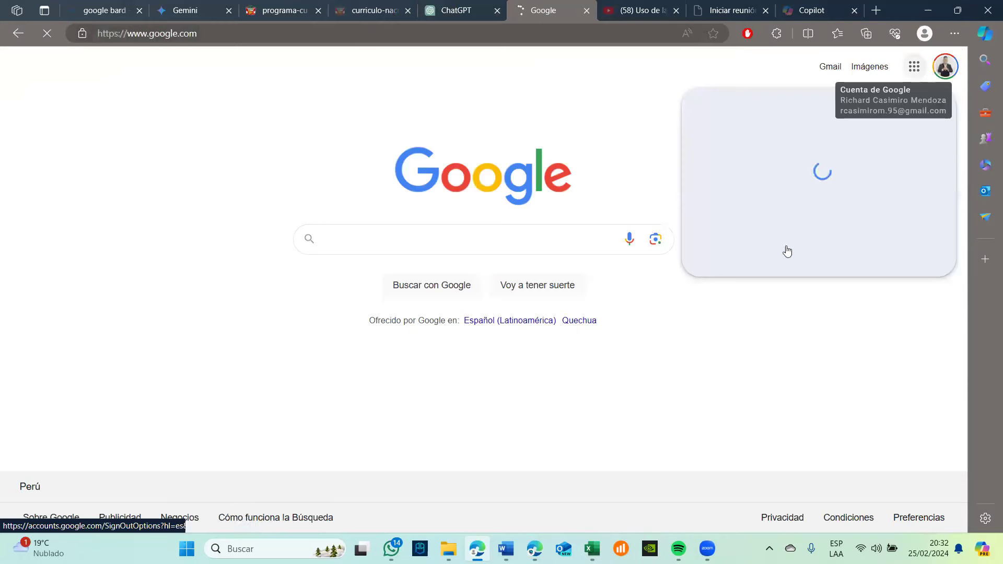
{"action": "scroll", "coordinate": [781, 369], "scroll_direction": "down", "scroll_amount": 2}
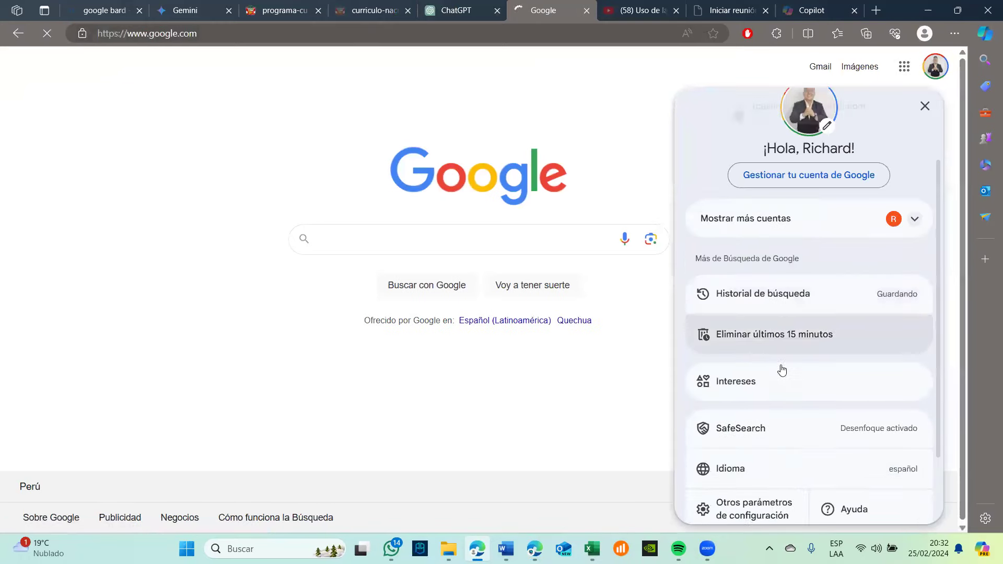
{"action": "scroll", "coordinate": [781, 369], "scroll_direction": "up", "scroll_amount": 1}
{"action": "left_click", "coordinate": [914, 236]}
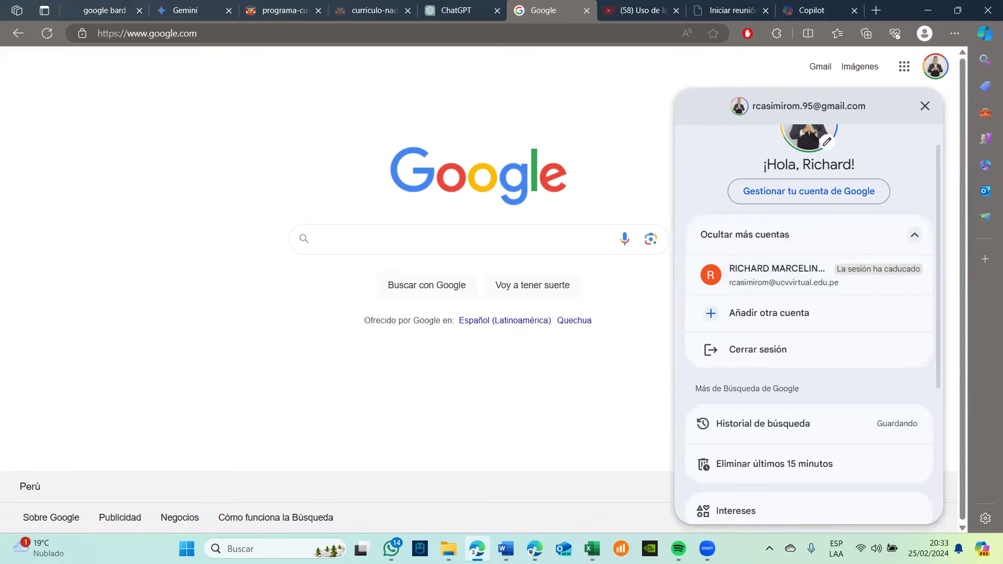
- Switch back to the first Edge window and view its Google options for adding an account or signing out
{"action": "left_click", "coordinate": [530, 483]}
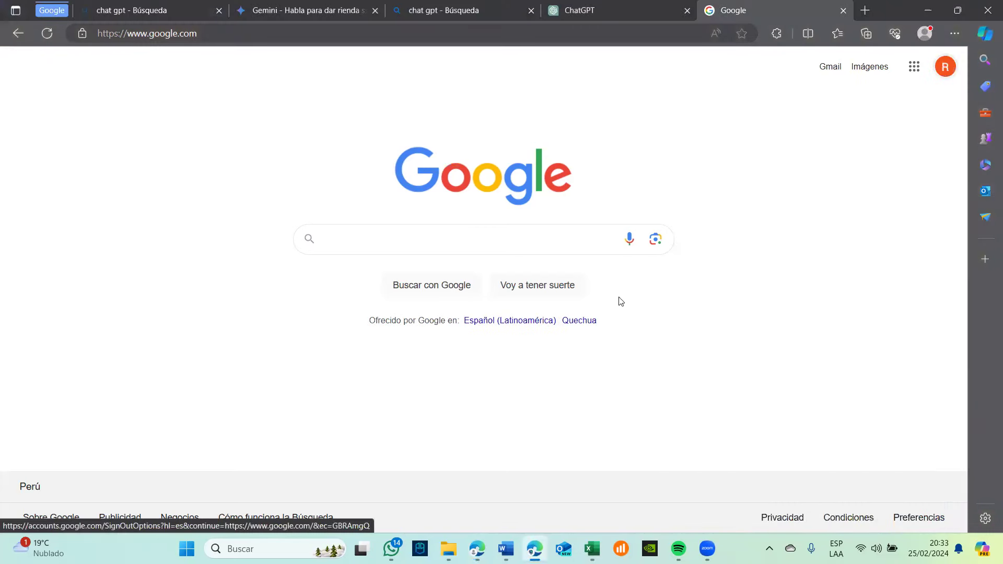
{"action": "left_click", "coordinate": [946, 67]}
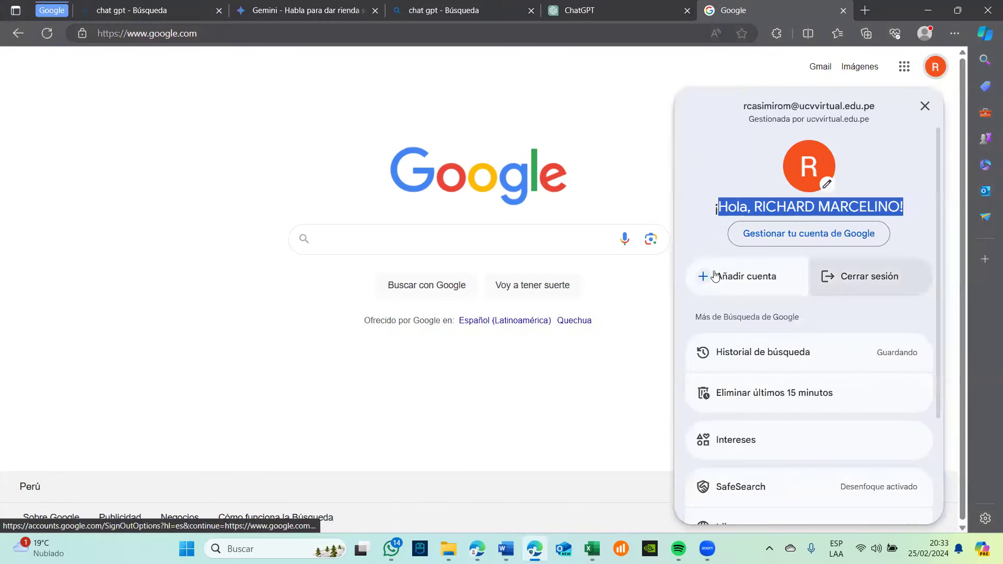
{"action": "left_click", "coordinate": [603, 386]}
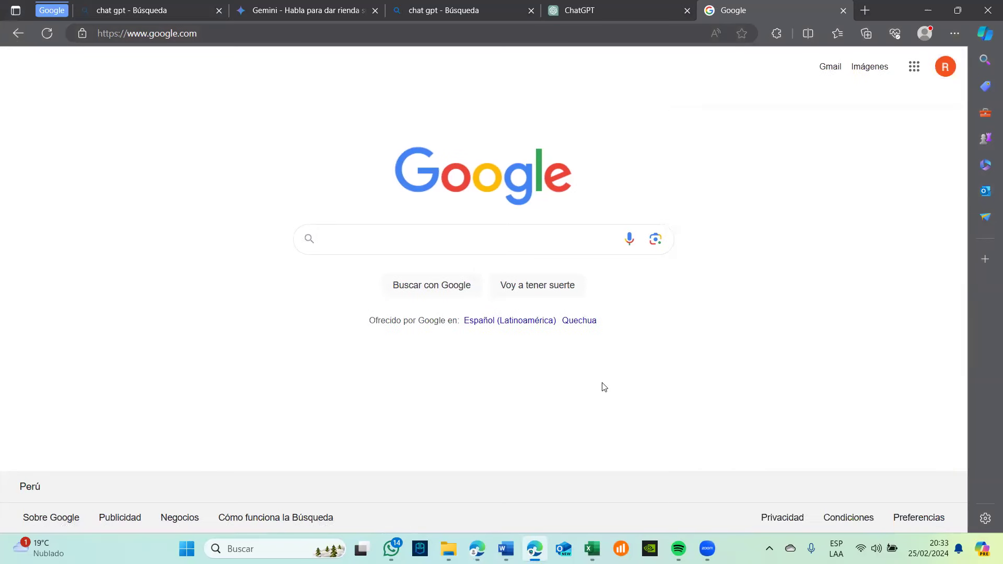
- Return to ChatGPT and open the saved "Árbol Sentimientos" conversation to reread its story
{"action": "left_click", "coordinate": [603, 4]}
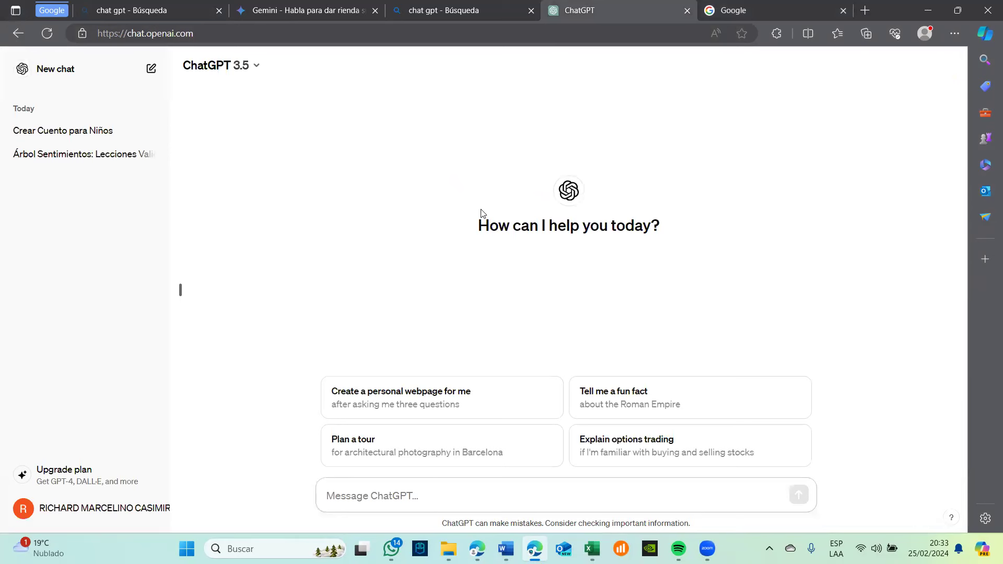
{"action": "left_click", "coordinate": [82, 156]}
{"action": "scroll", "coordinate": [347, 254], "scroll_direction": "up", "scroll_amount": 10}
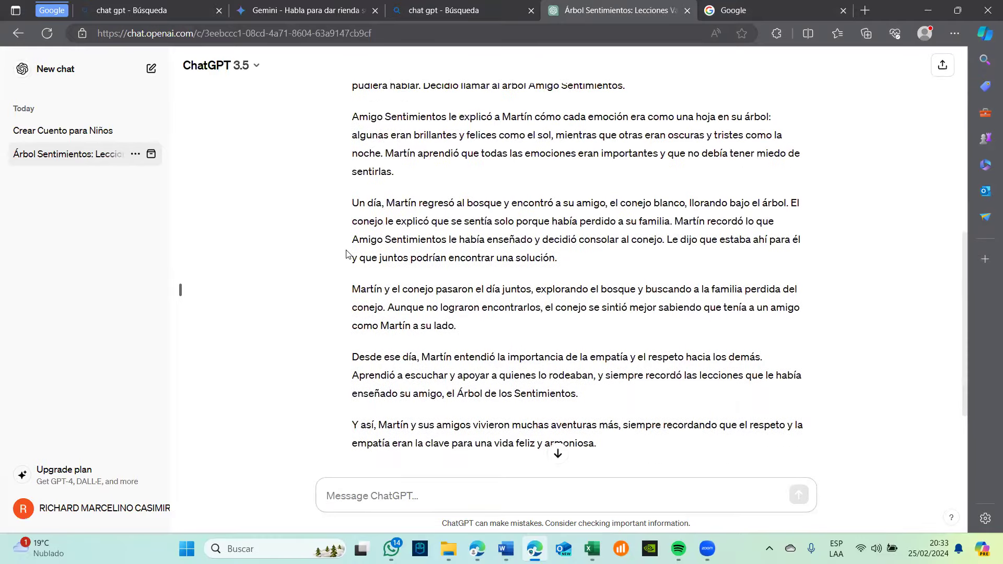
- Reread the Árbol Sentimientos story from its original request, and open the "Crear Cuento para Niños" conversation to review its story
{"action": "scroll", "coordinate": [347, 255], "scroll_direction": "down", "scroll_amount": 15}
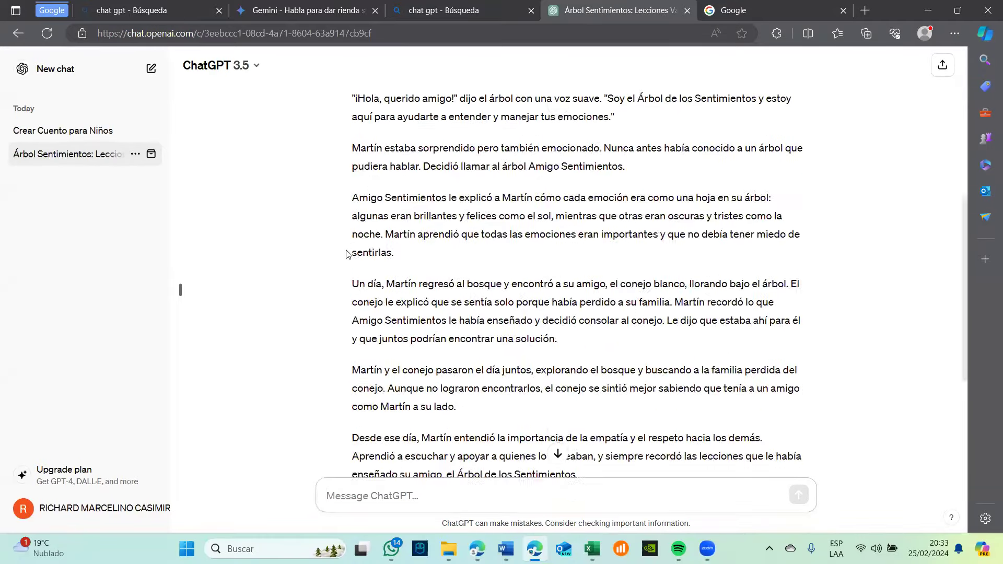
{"action": "scroll", "coordinate": [347, 255], "scroll_direction": "up", "scroll_amount": 15}
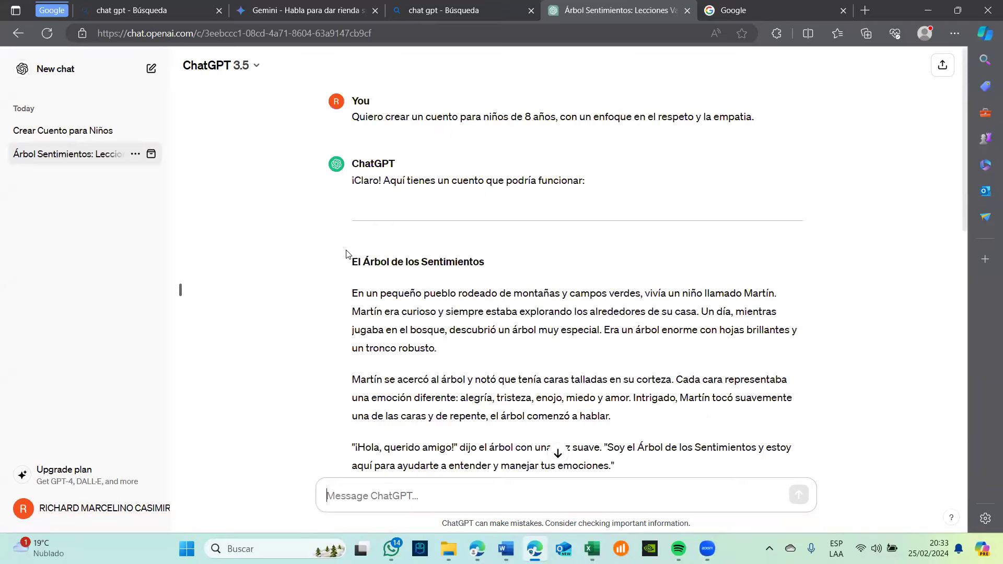
{"action": "scroll", "coordinate": [347, 255], "scroll_direction": "down", "scroll_amount": 4}
{"action": "left_click", "coordinate": [62, 131]}
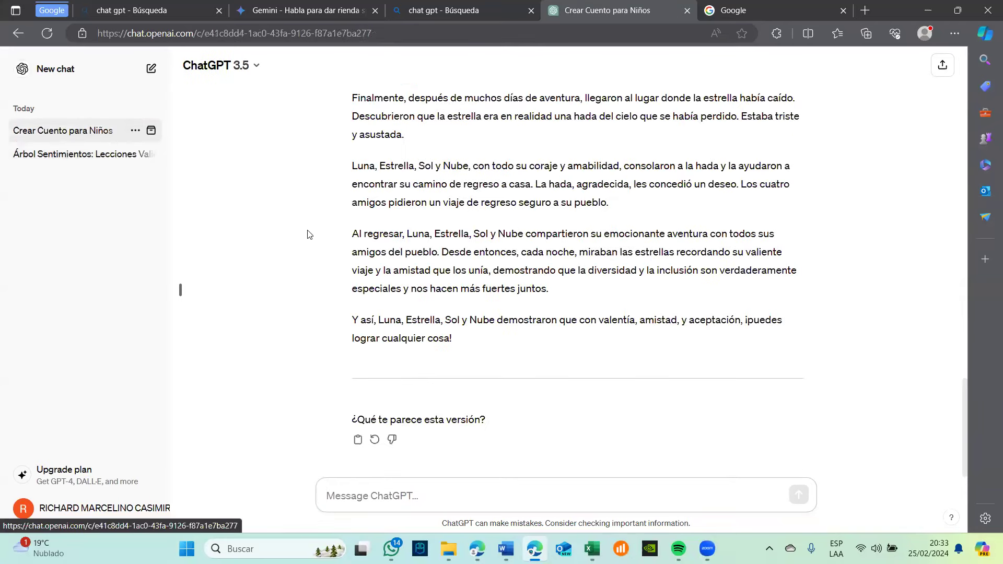
{"action": "scroll", "coordinate": [427, 248], "scroll_direction": "up", "scroll_amount": 20}
{"action": "scroll", "coordinate": [427, 249], "scroll_direction": "up", "scroll_amount": 7}
{"action": "scroll", "coordinate": [427, 246], "scroll_direction": "down", "scroll_amount": 20}
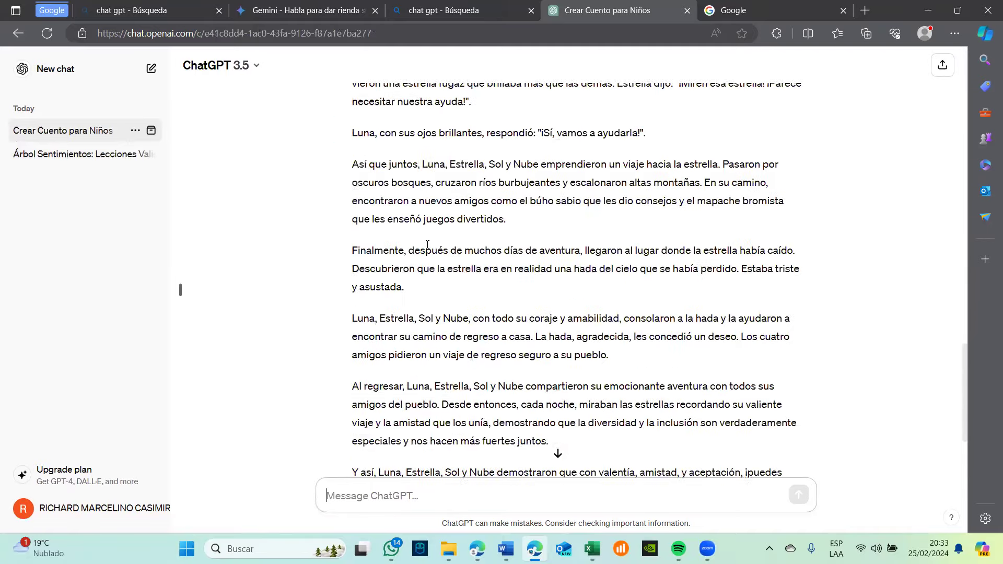
{"action": "scroll", "coordinate": [427, 245], "scroll_direction": "down", "scroll_amount": 3}
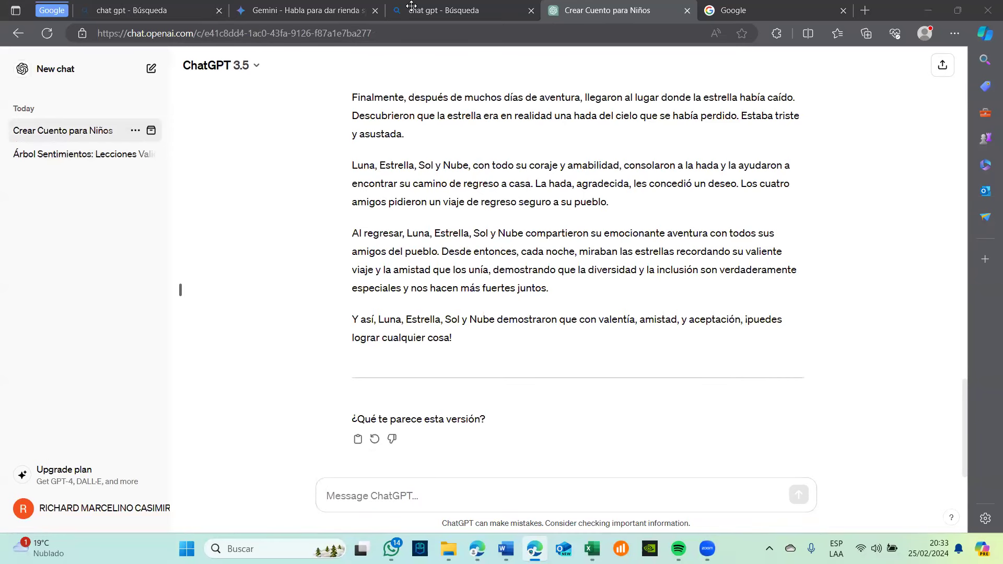
- In a new chat, send "quiero que me brindes ideas de experimentos que pueden usar mis alumnos de 3ro de primaria para poder trabajar en aula."
{"action": "left_click", "coordinate": [387, 519]}
{"action": "left_click", "coordinate": [151, 68]}
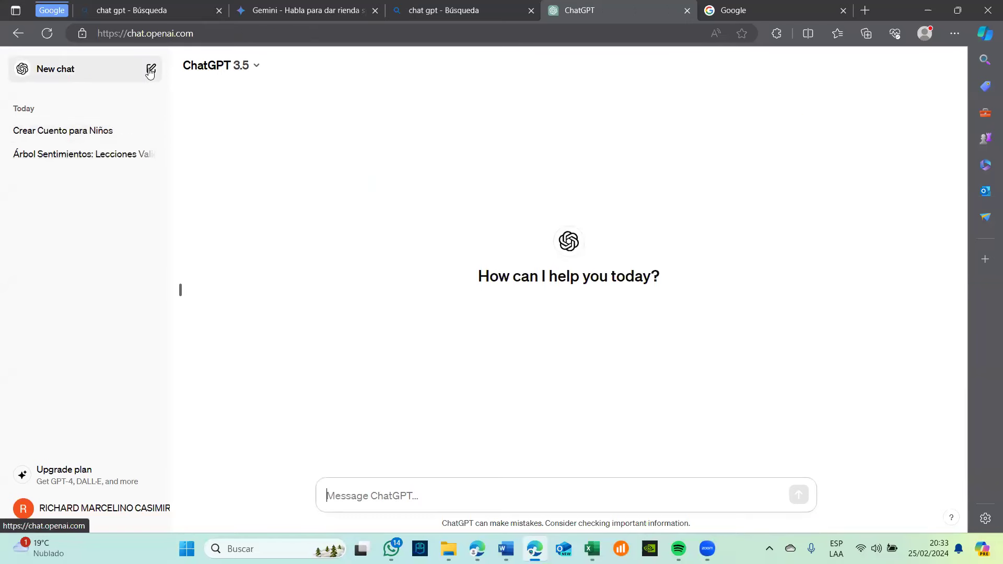
{"action": "type", "text": "quiero"}
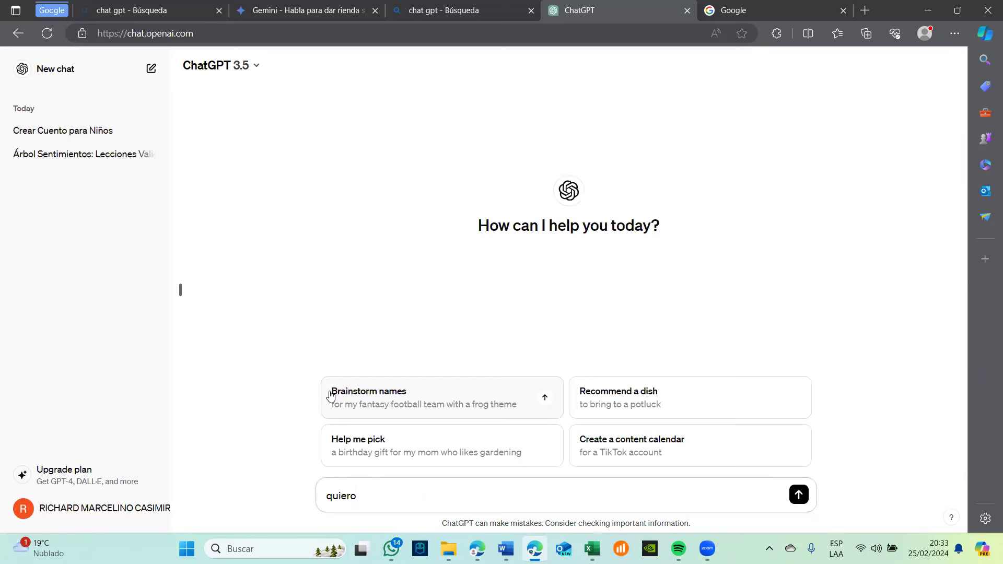
{"action": "type", "text": " que me brindes ideas de e"}
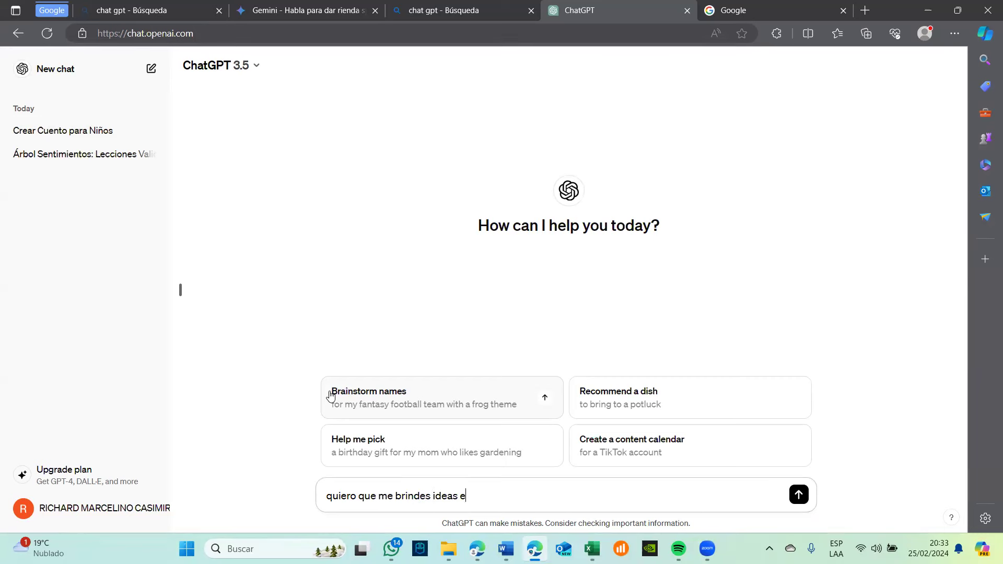
{"action": "type", "text": "xperimentos que pu"}
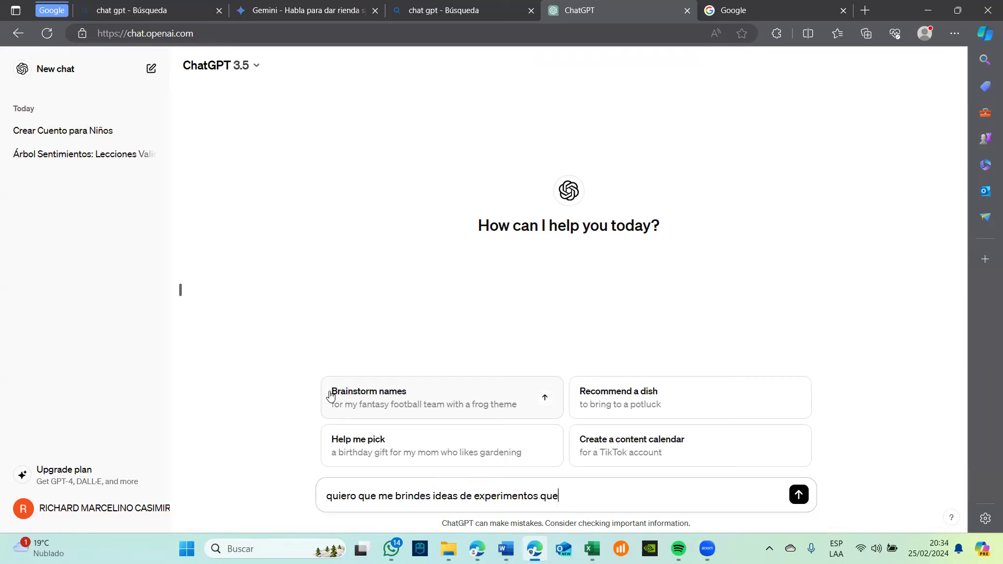
{"action": "type", "text": "eden usar mis alumnos de 3"}
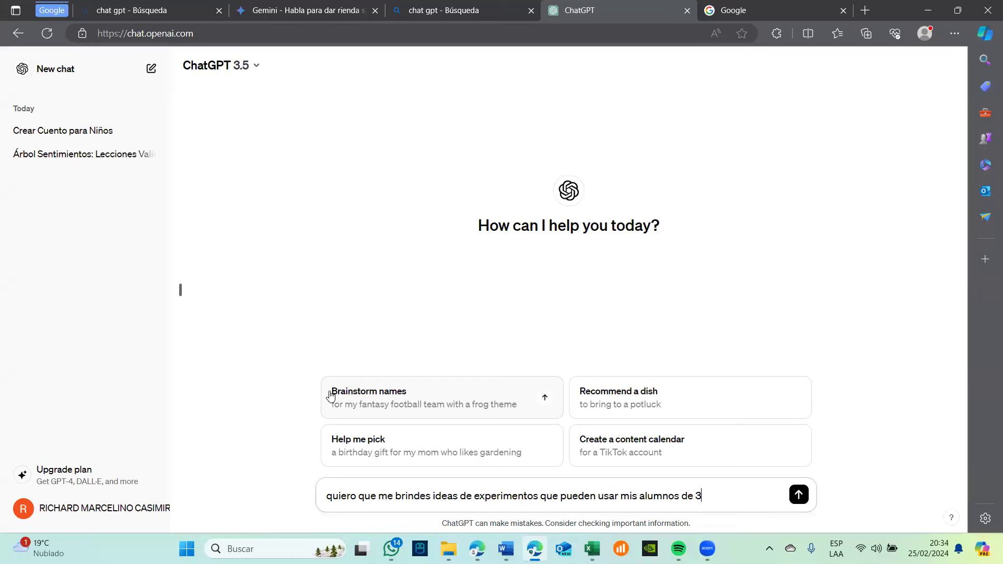
{"action": "type", "text": "ro de primaria,"}
{"action": "key", "text": "BackSpace"}
{"action": "type", "text": "para poder trabjar"}
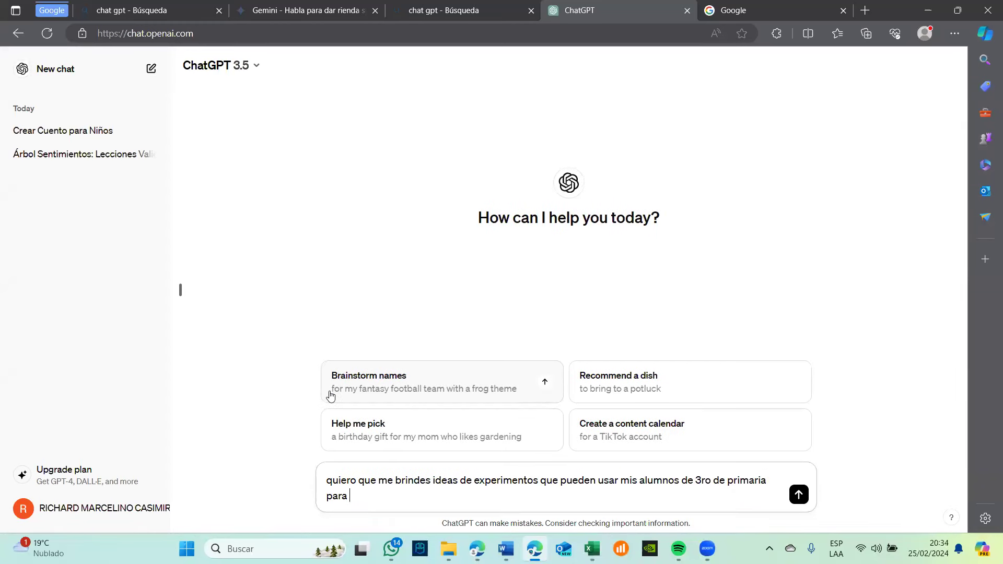
{"action": "key", "text": "BackSpace"}
{"action": "key", "text": "BackSpace"}
{"action": "key", "text": "BackSpace"}
{"action": "key", "text": "BackSpace"}
{"action": "type", "text": "ajar en aula."}
{"action": "key", "text": "Return"}
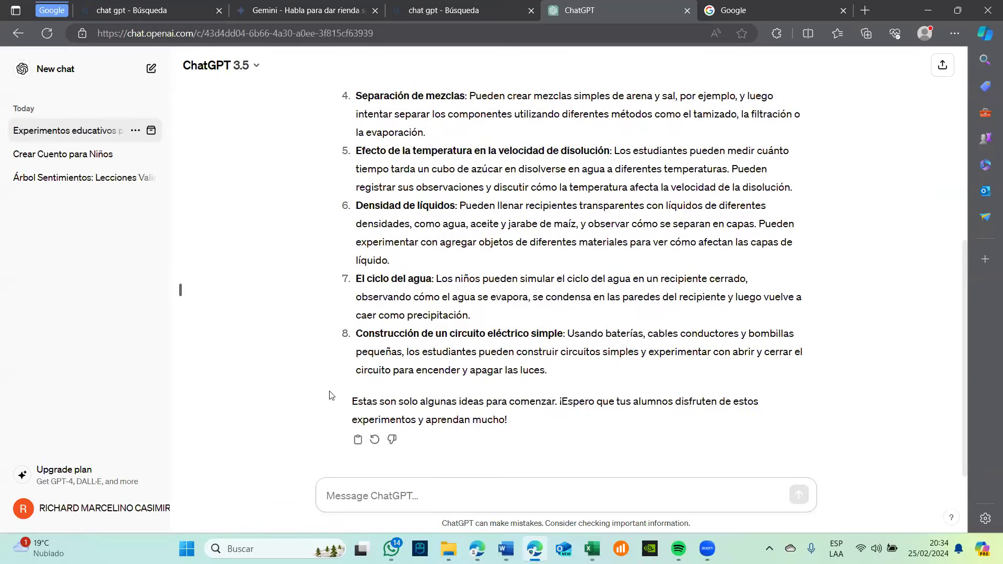
- Review the suggested experiments and send "dame la lista de recursos por cada punto para poder indicar a los padres de familia"
{"action": "scroll", "coordinate": [473, 372], "scroll_direction": "up", "scroll_amount": 6}
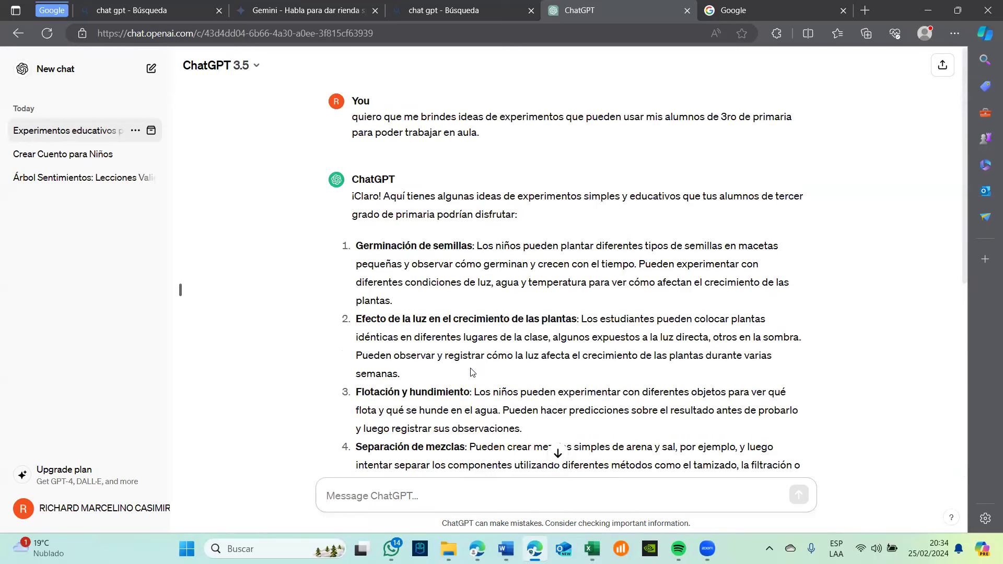
{"action": "left_click_drag", "start_coordinate": [489, 133], "coordinate": [350, 123]}
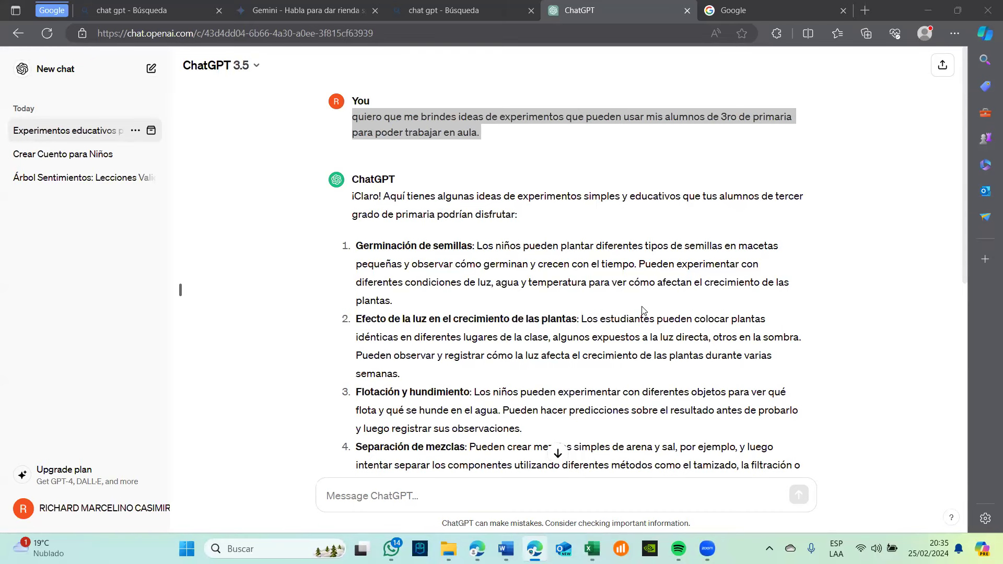
{"action": "scroll", "coordinate": [642, 310], "scroll_direction": "down", "scroll_amount": 1}
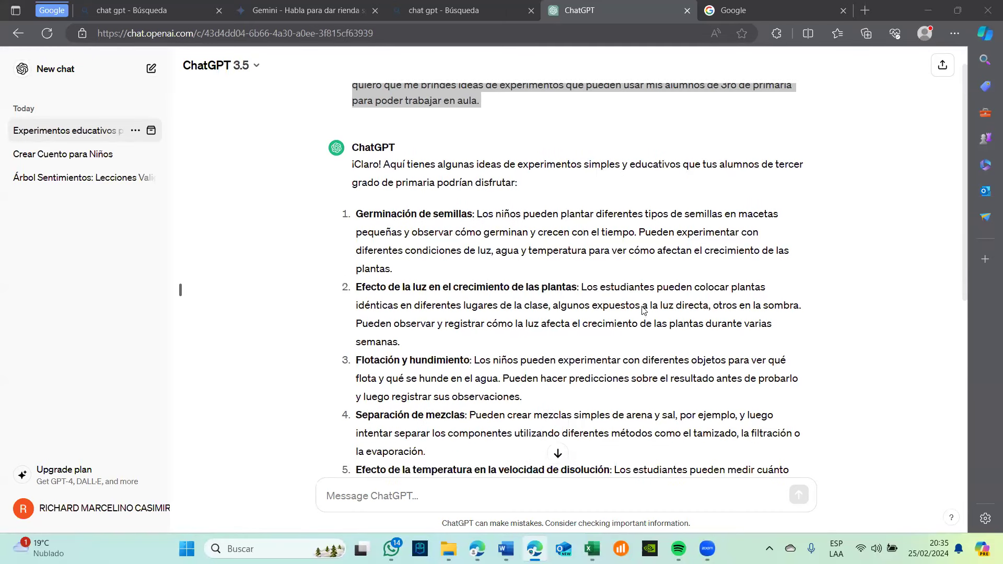
{"action": "scroll", "coordinate": [641, 310], "scroll_direction": "down", "scroll_amount": 4}
{"action": "scroll", "coordinate": [470, 418], "scroll_direction": "up", "scroll_amount": 3}
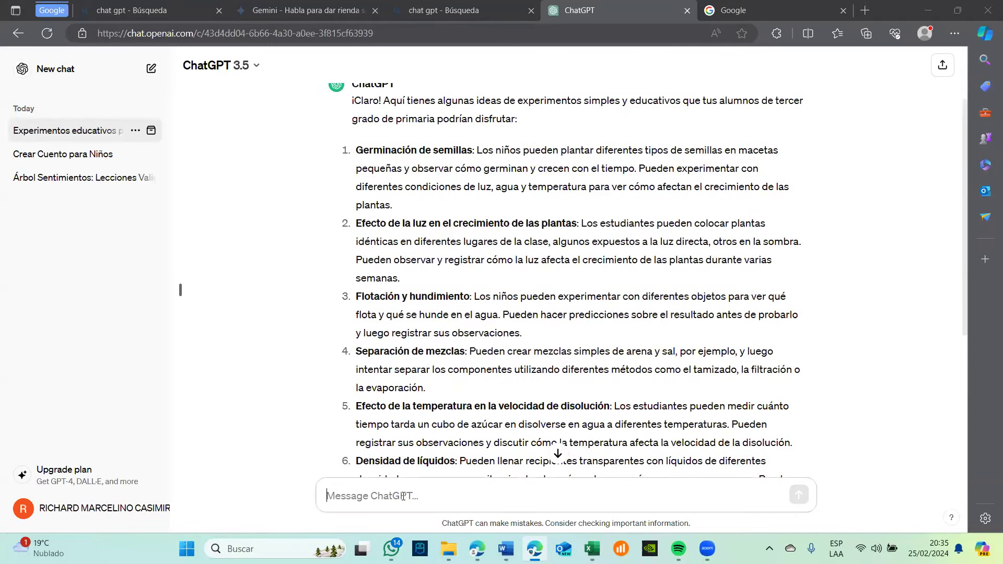
{"action": "left_click", "coordinate": [403, 496]}
{"action": "type", "text": "dame la lista de e"}
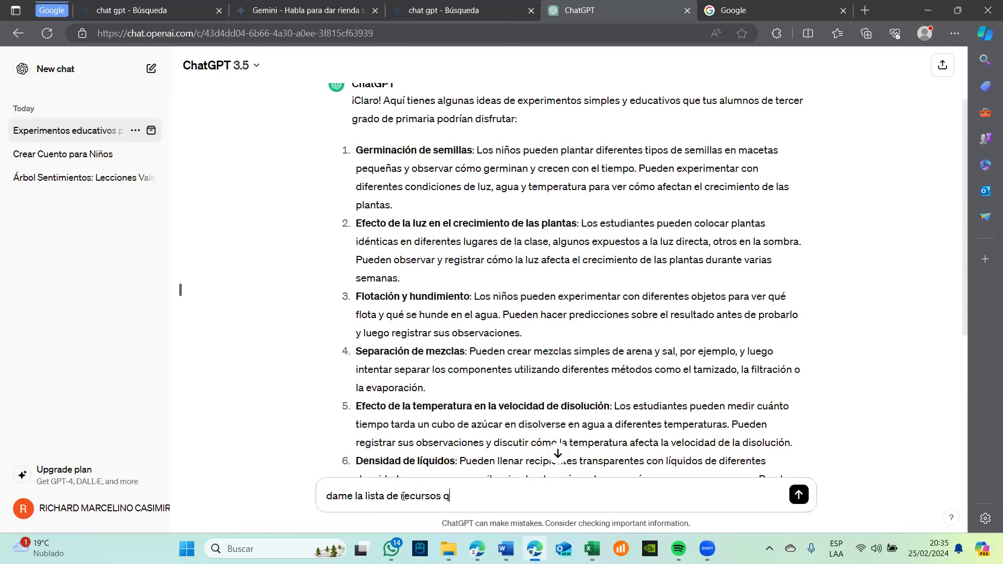
{"action": "type", "text": "por cada punto para poder inidcar"}
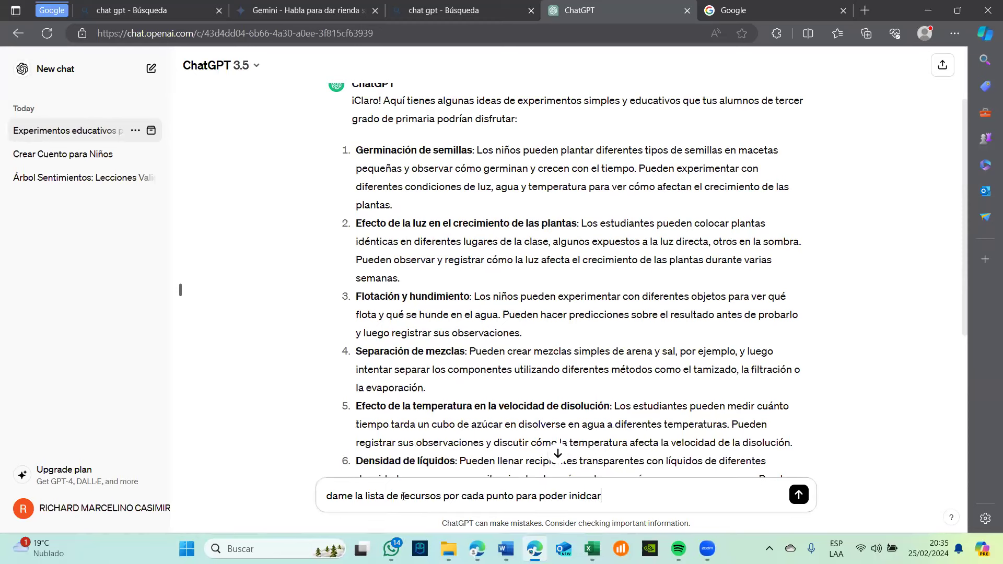
{"action": "key", "text": "BackSpace"}
{"action": "key", "text": "BackSpace"}
{"action": "key", "text": "BackSpace"}
{"action": "type", "text": "dicar a los padres de fami"}
{"action": "key", "text": "Return"}
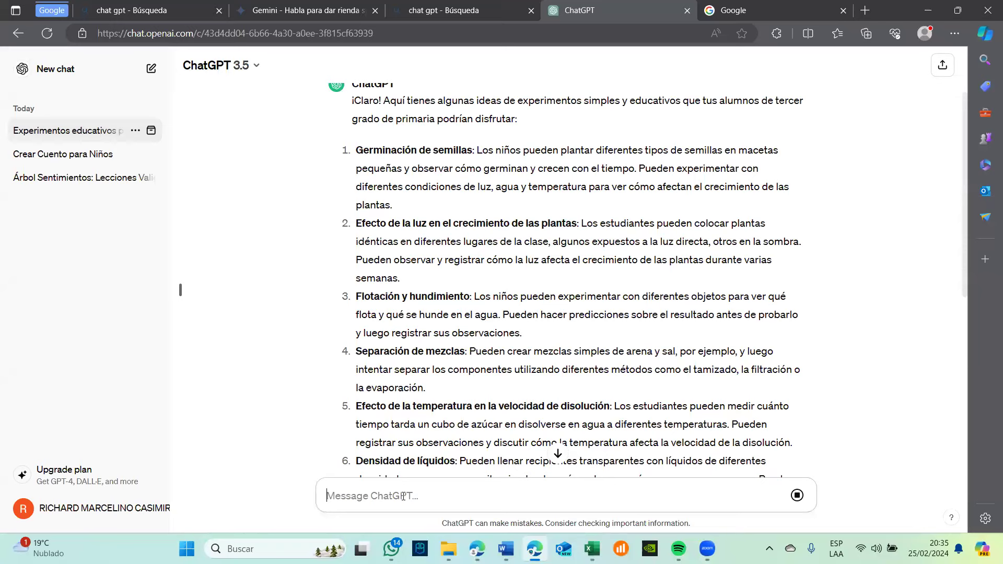
- Review the materials lists and send the follow-up "dame las instrucciones de cada punto." to get instructions for each experiment
{"action": "scroll", "coordinate": [498, 375], "scroll_direction": "down", "scroll_amount": 10}
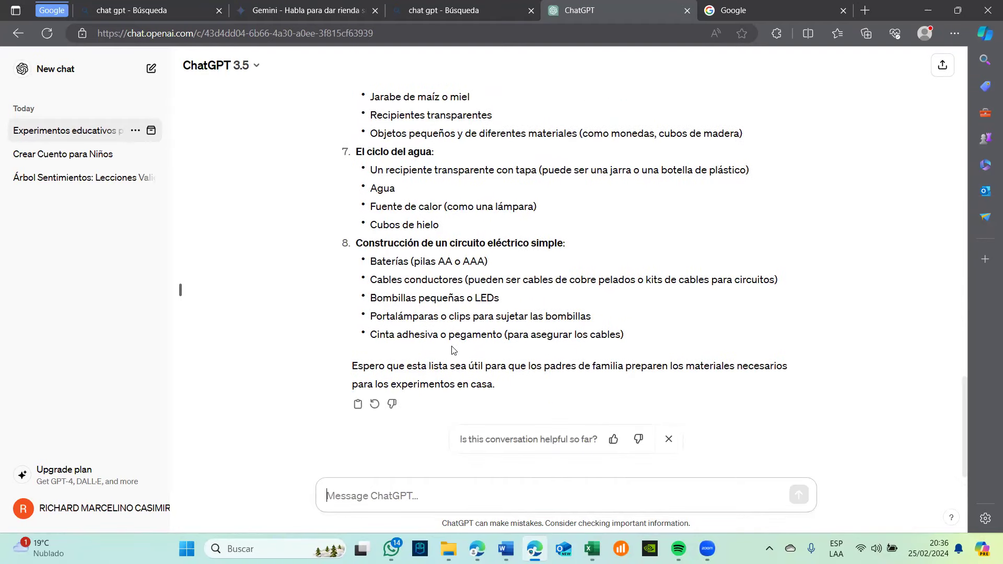
{"action": "scroll", "coordinate": [453, 349], "scroll_direction": "up", "scroll_amount": 15}
{"action": "scroll", "coordinate": [453, 299], "scroll_direction": "up", "scroll_amount": 2}
{"action": "scroll", "coordinate": [453, 296], "scroll_direction": "down", "scroll_amount": 12}
{"action": "type", "text": "dame las instrucciones de cada punto."}
{"action": "key", "text": "Return"}
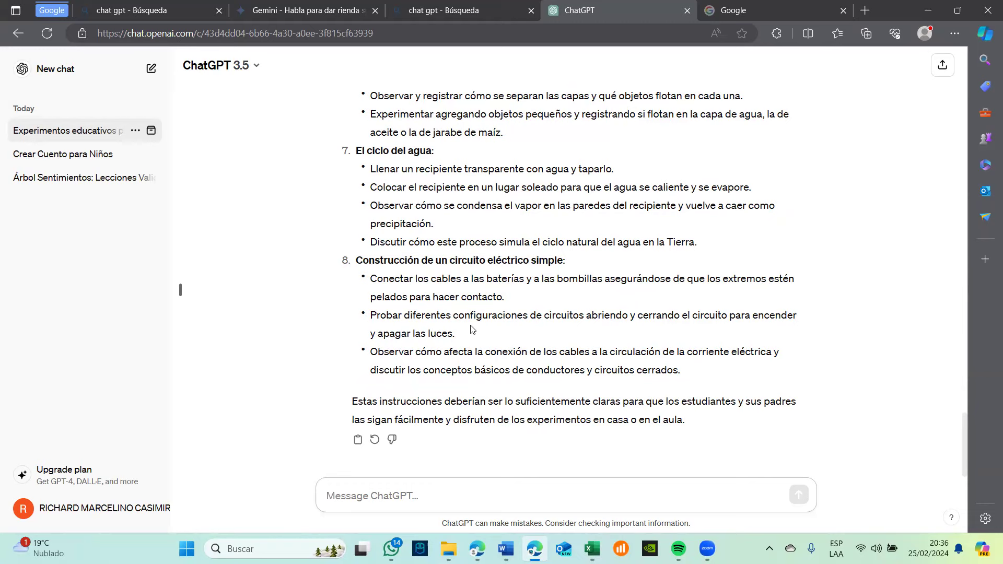
{"action": "scroll", "coordinate": [508, 328], "scroll_direction": "up", "scroll_amount": 15}
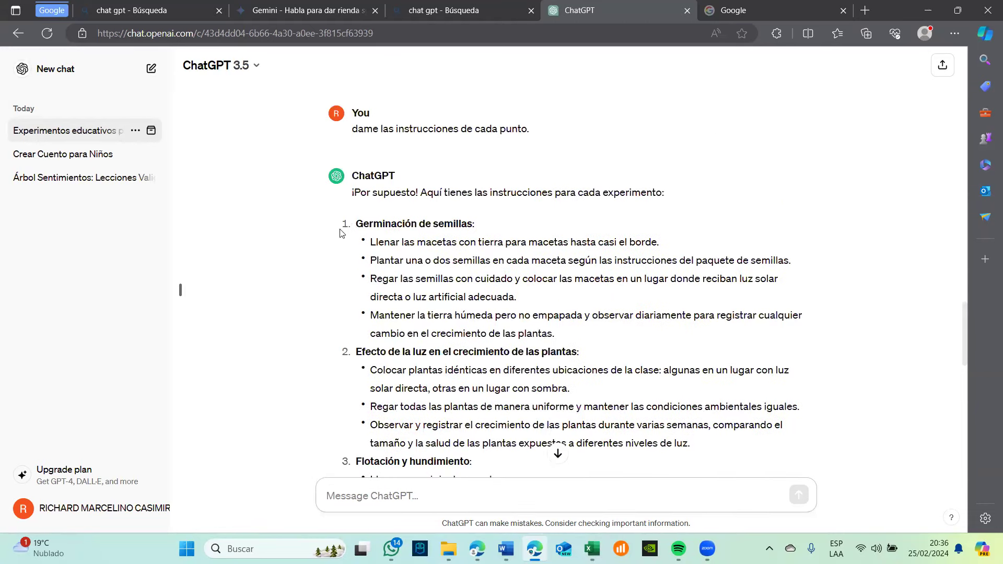
{"action": "left_click_drag", "start_coordinate": [344, 230], "coordinate": [400, 242]}
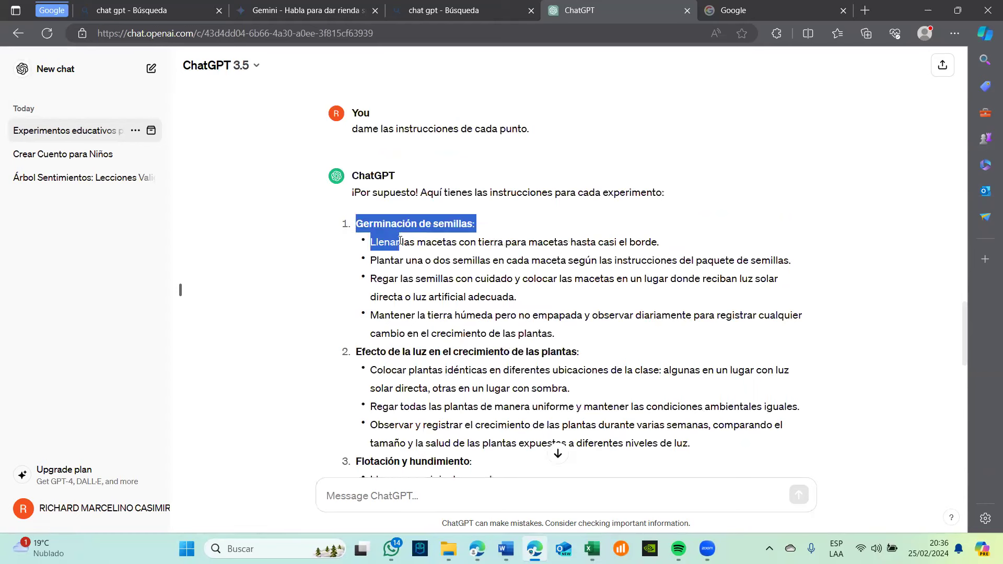
- Rename the educational experiments conversation in the chat history as "Experimentos."
{"action": "left_click", "coordinate": [135, 131]}
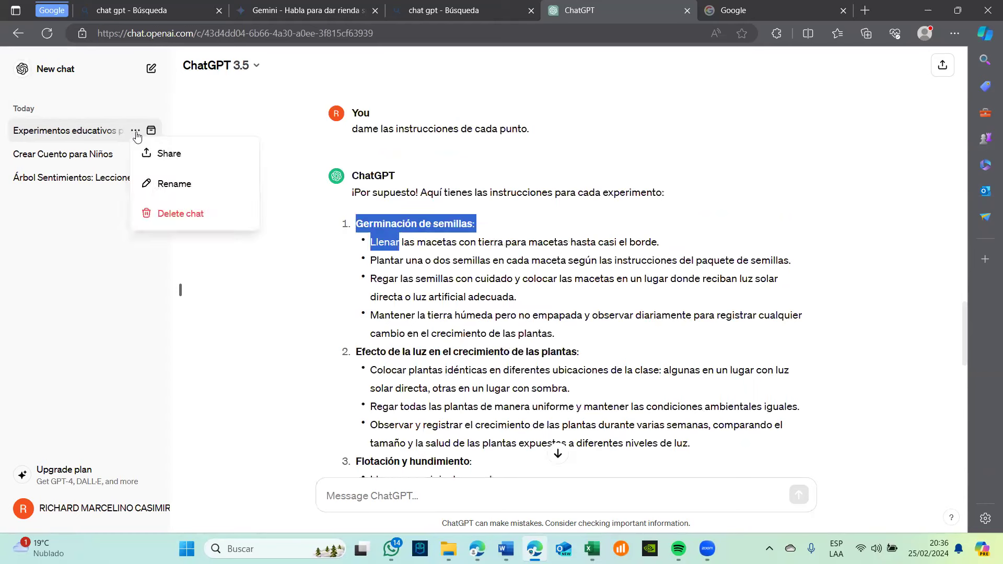
{"action": "left_click", "coordinate": [177, 185]}
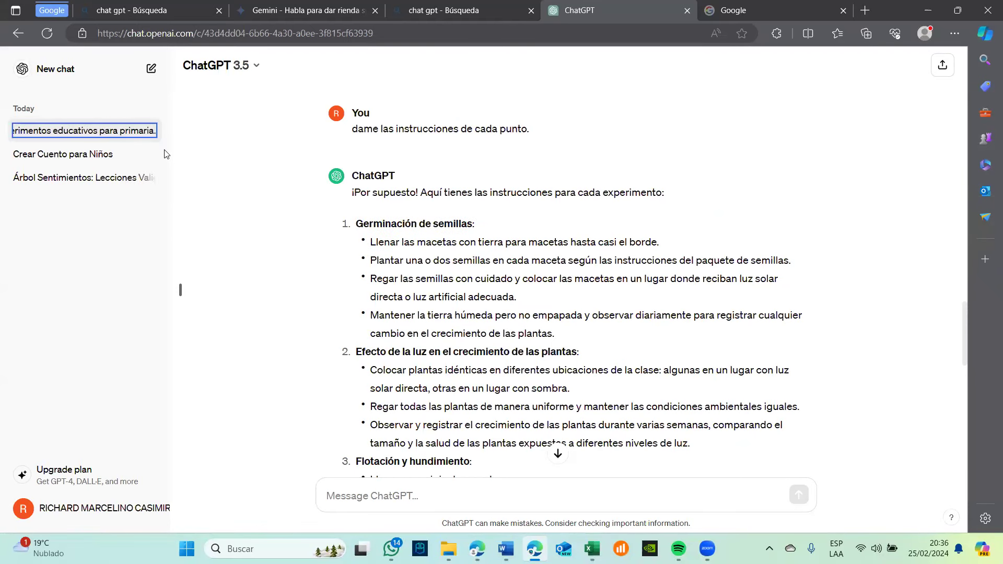
{"action": "key", "text": "BackSpace"}
{"action": "key", "text": "BackSpace"}
{"action": "key", "text": "BackSpace"}
{"action": "key", "text": "BackSpace"}
{"action": "key", "text": "BackSpace"}
{"action": "key", "text": "BackSpace"}
{"action": "key", "text": "BackSpace"}
{"action": "key", "text": "BackSpace"}
{"action": "key", "text": "BackSpace"}
{"action": "key", "text": "BackSpace"}
{"action": "key", "text": "BackSpace"}
{"action": "key", "text": "BackSpace"}
{"action": "key", "text": "BackSpace"}
{"action": "key", "text": "BackSpace"}
{"action": "key", "text": "BackSpace"}
{"action": "key", "text": "BackSpace"}
{"action": "key", "text": "BackSpace"}
{"action": "key", "text": "BackSpace"}
{"action": "key", "text": "BackSpace"}
{"action": "key", "text": "BackSpace"}
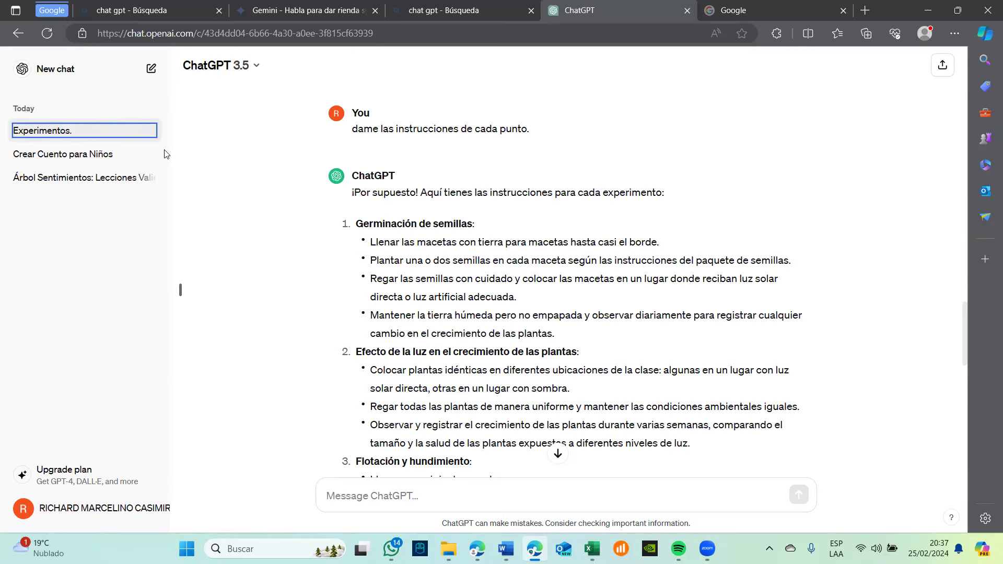
{"action": "key", "text": "Return"}
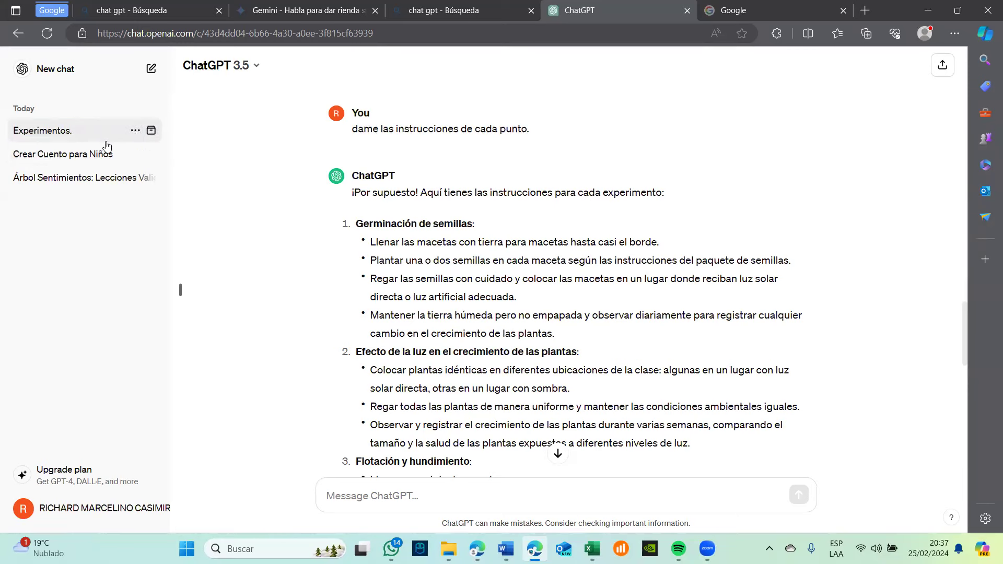
{"action": "left_click", "coordinate": [56, 85]}
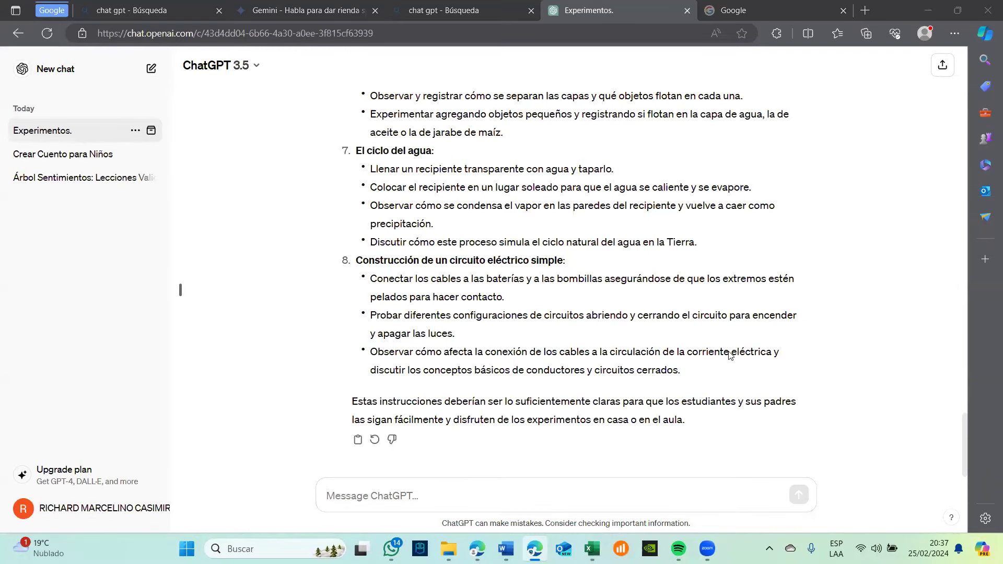
- Open the "Árbol Sentimientos" conversation and send the request "dame un cuento para niños de 3 añlos con los 3 cerditos"
{"action": "scroll", "coordinate": [632, 274], "scroll_direction": "up", "scroll_amount": 20}
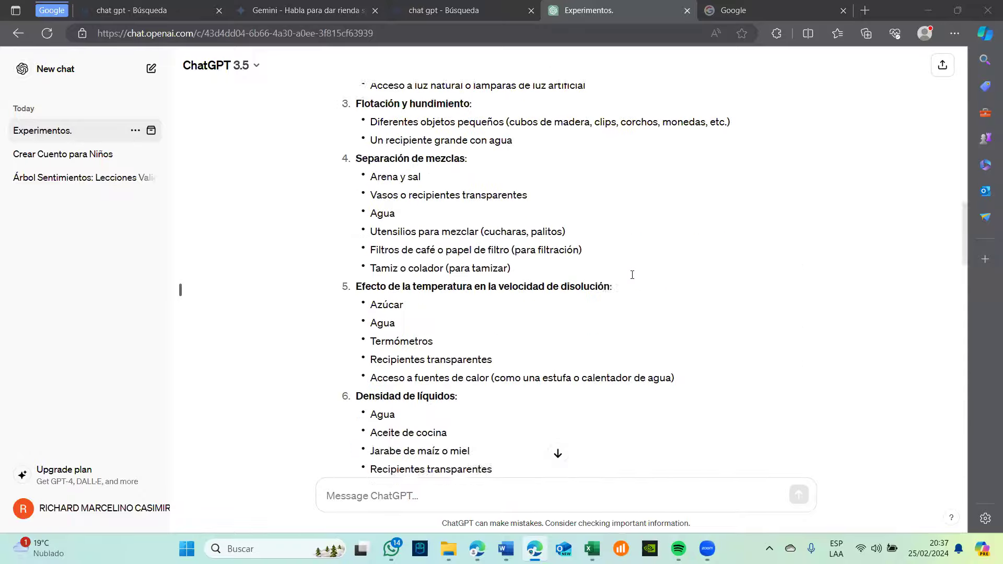
{"action": "scroll", "coordinate": [632, 275], "scroll_direction": "up", "scroll_amount": 5}
{"action": "scroll", "coordinate": [632, 275], "scroll_direction": "down", "scroll_amount": 15}
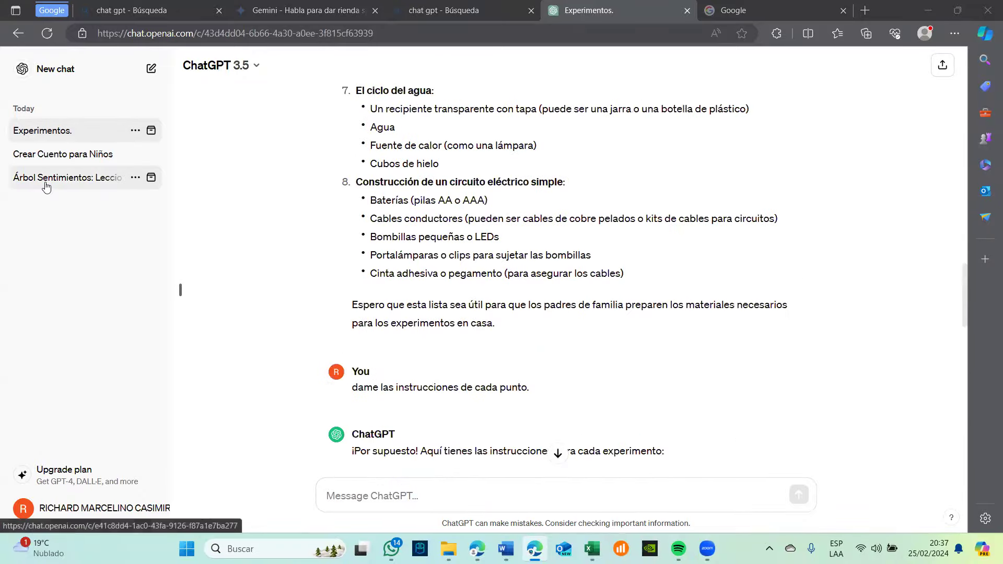
{"action": "left_click", "coordinate": [68, 177]}
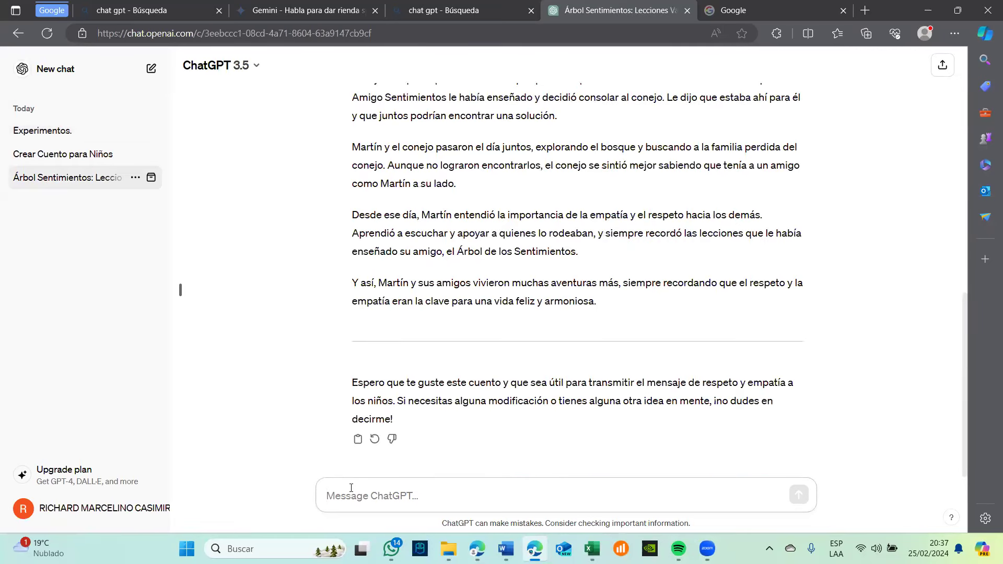
{"action": "type", "text": "dame un cuent"}
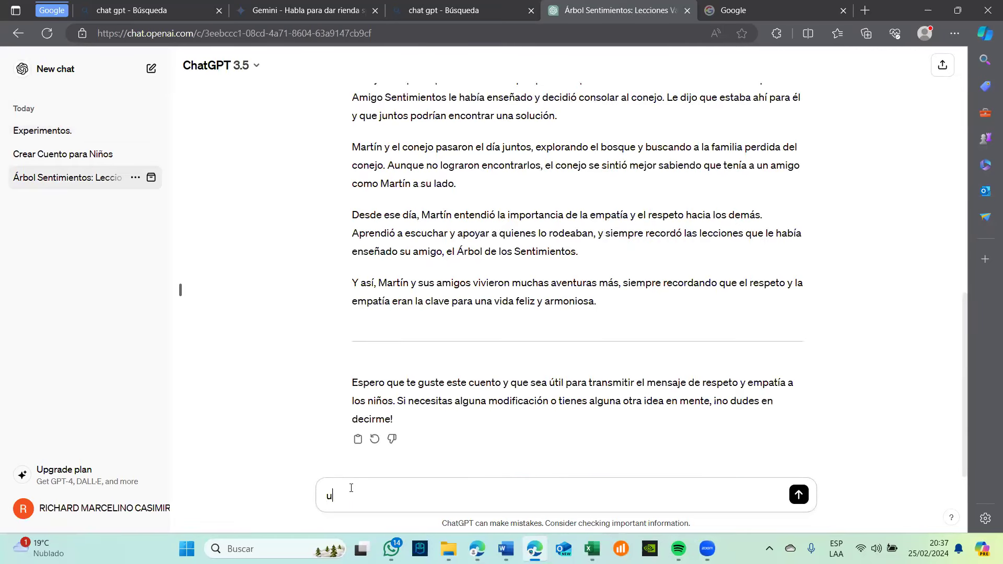
{"action": "type", "text": "o para niños de 3 añlos con los 3 cerdit"}
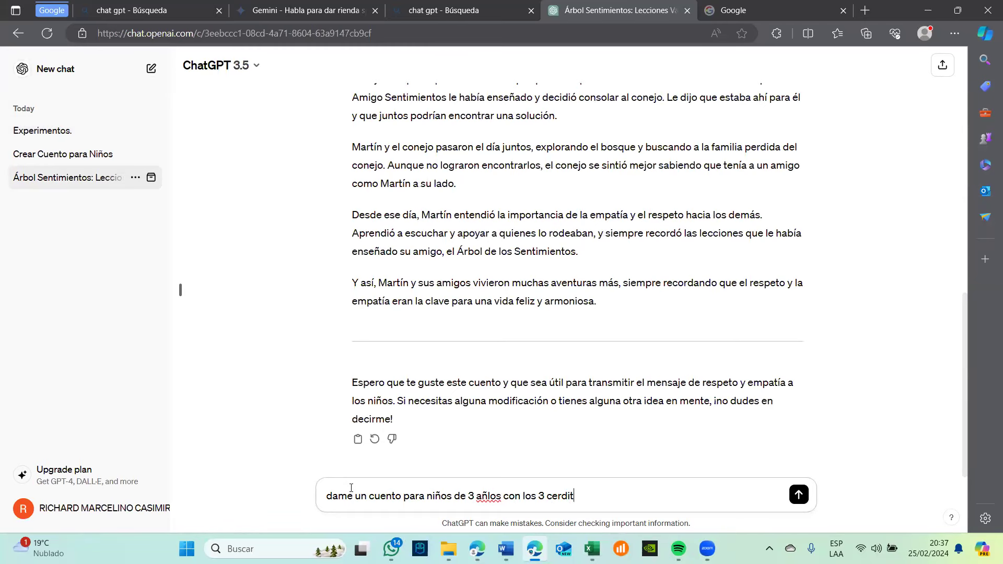
{"action": "type", "text": "os"}
{"action": "key", "text": "Return"}
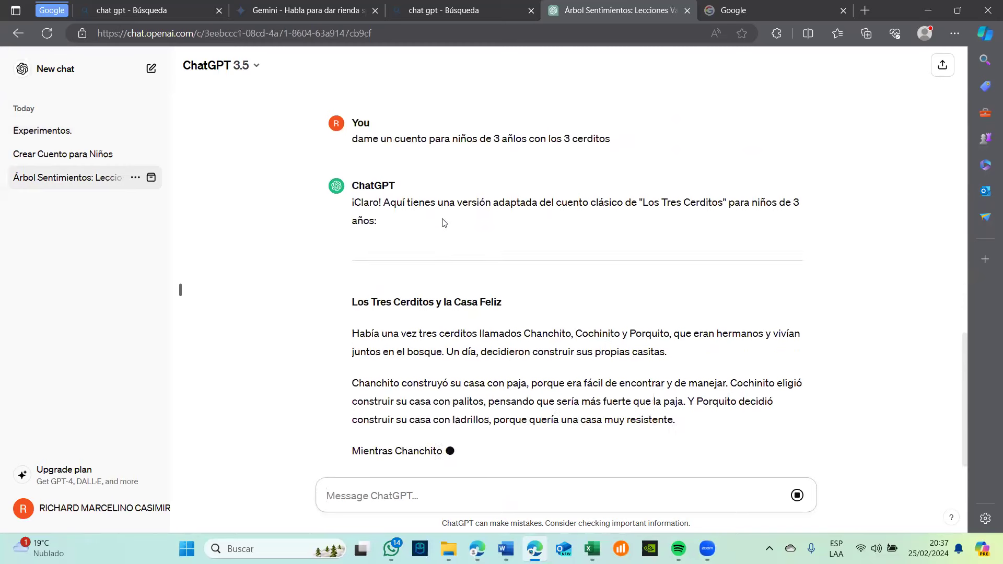
{"action": "scroll", "coordinate": [443, 223], "scroll_direction": "up", "scroll_amount": 1}
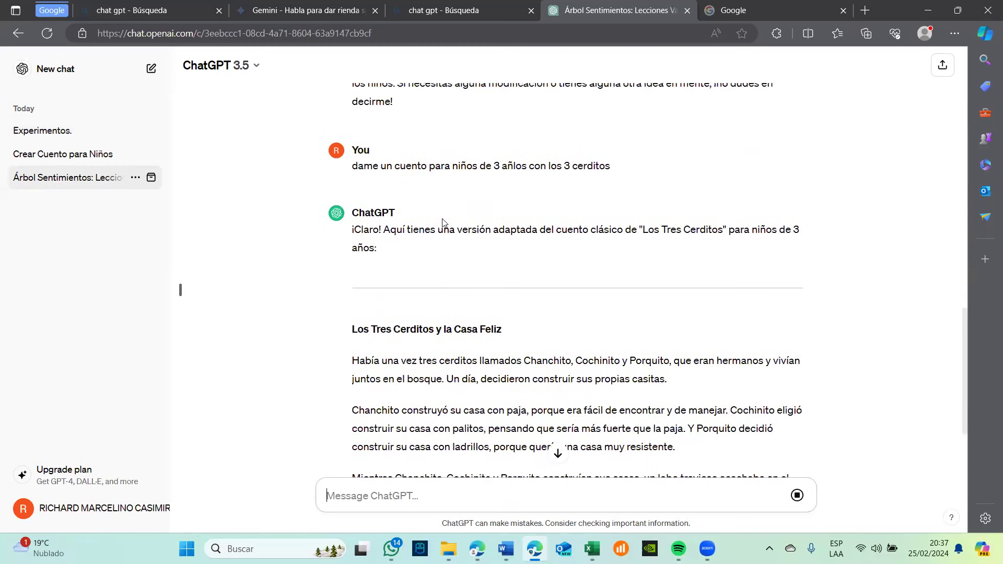
- Edit the three little pigs request to read "dame un cuento para niños de 10 años" and resubmit it
{"action": "scroll", "coordinate": [443, 223], "scroll_direction": "up", "scroll_amount": 2}
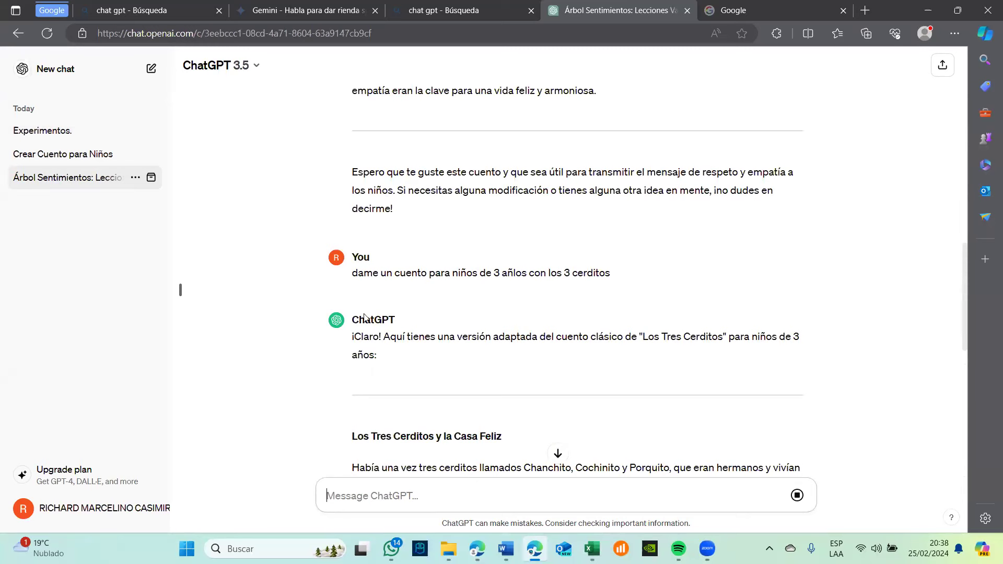
{"action": "left_click_drag", "start_coordinate": [353, 337], "coordinate": [433, 362]}
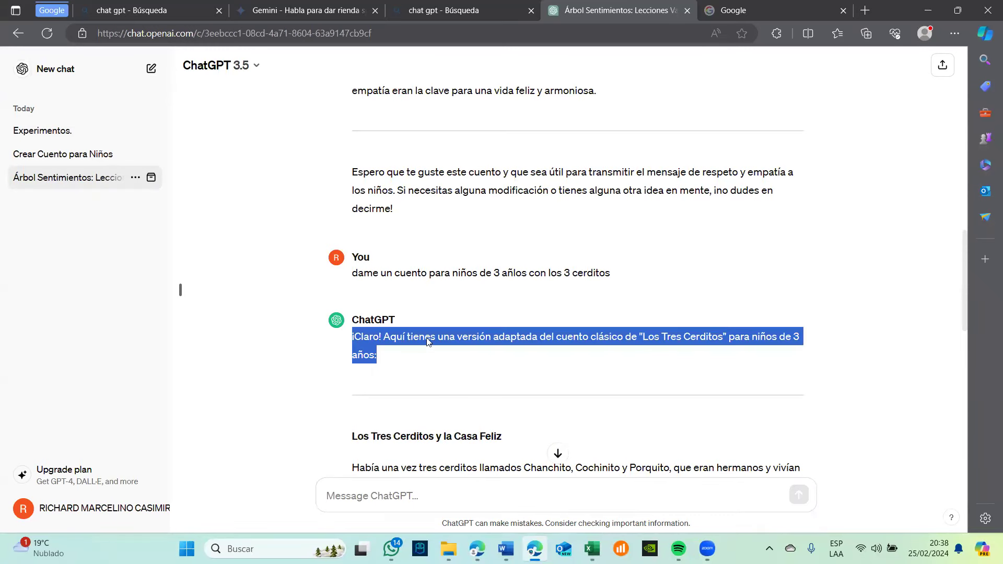
{"action": "left_click", "coordinate": [356, 287]}
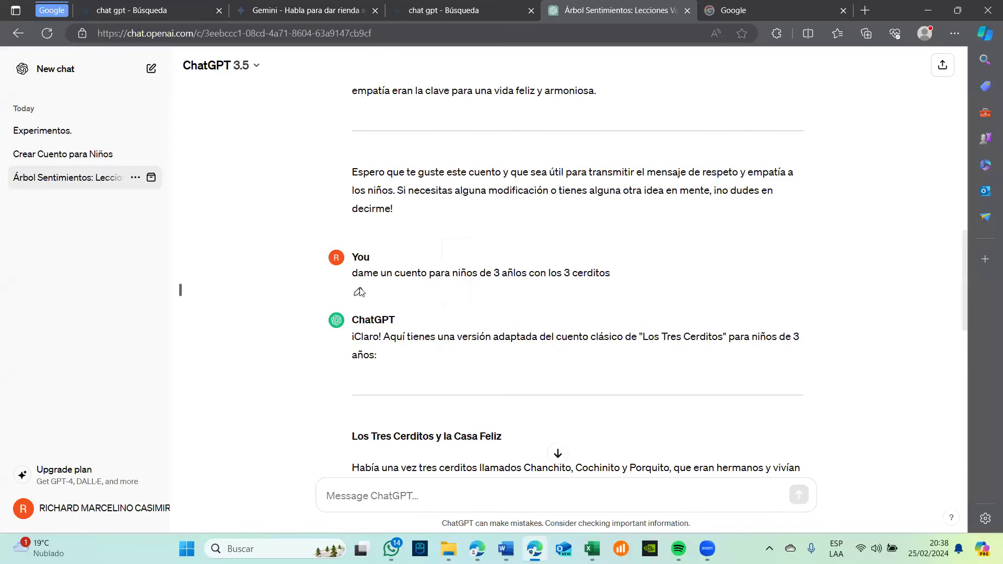
{"action": "left_click", "coordinate": [359, 294]}
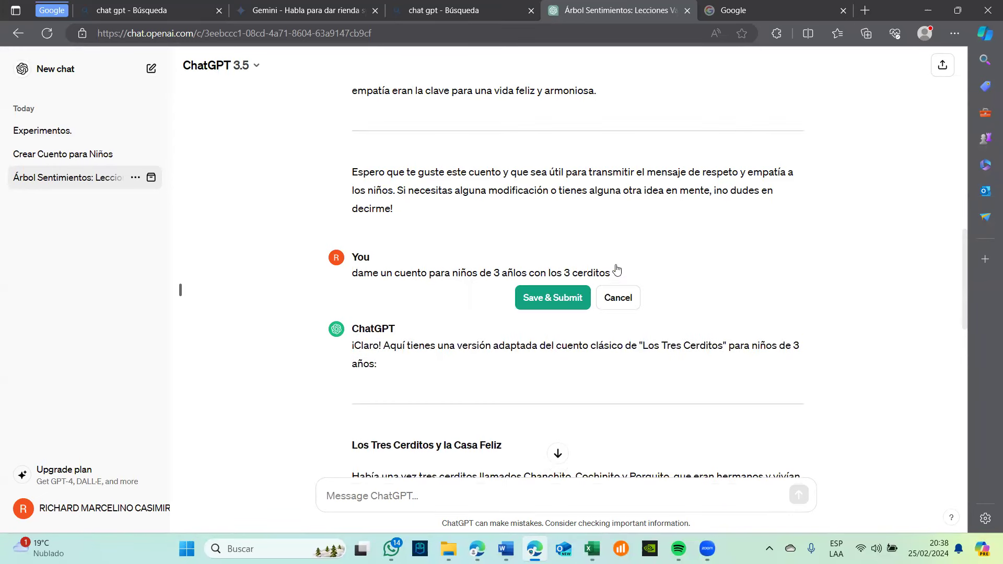
{"action": "left_click_drag", "start_coordinate": [612, 272], "coordinate": [344, 275]}
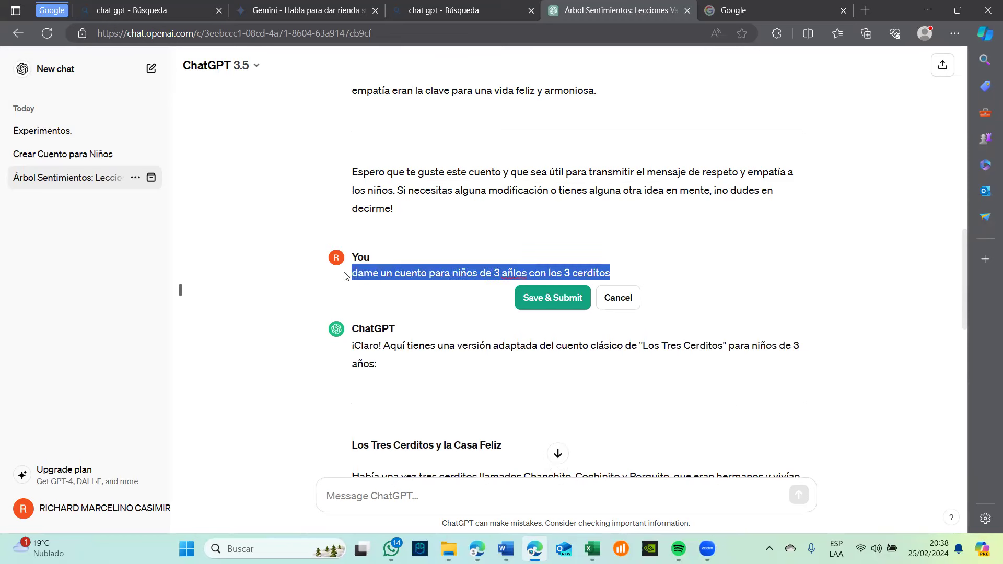
{"action": "key", "text": "BackSpace"}
{"action": "type", "text": "narra"}
{"action": "key", "text": "BackSpace"}
{"action": "key", "text": "BackSpace"}
{"action": "key", "text": "BackSpace"}
{"action": "key", "text": "BackSpace"}
{"action": "key", "text": "BackSpace"}
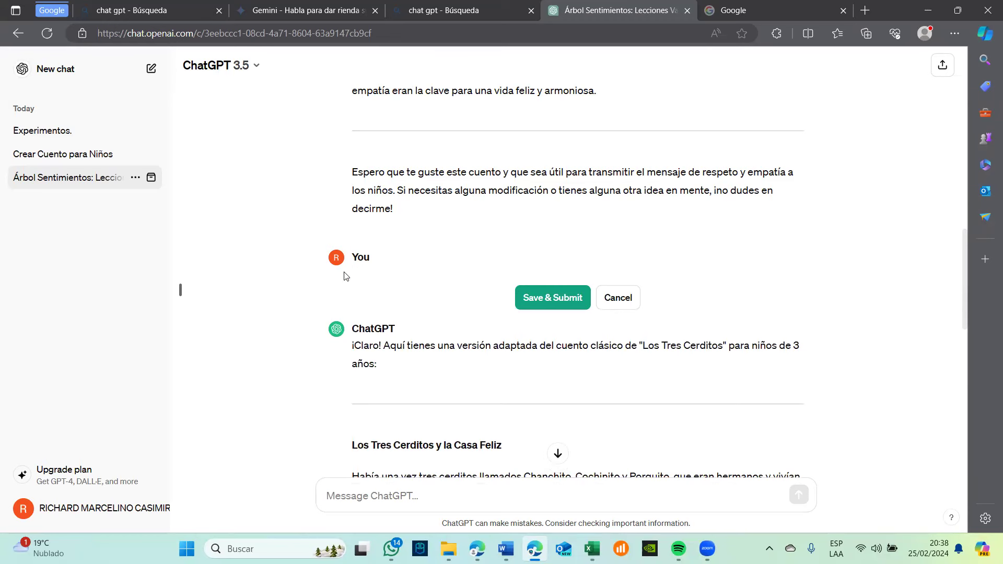
{"action": "type", "text": "E"}
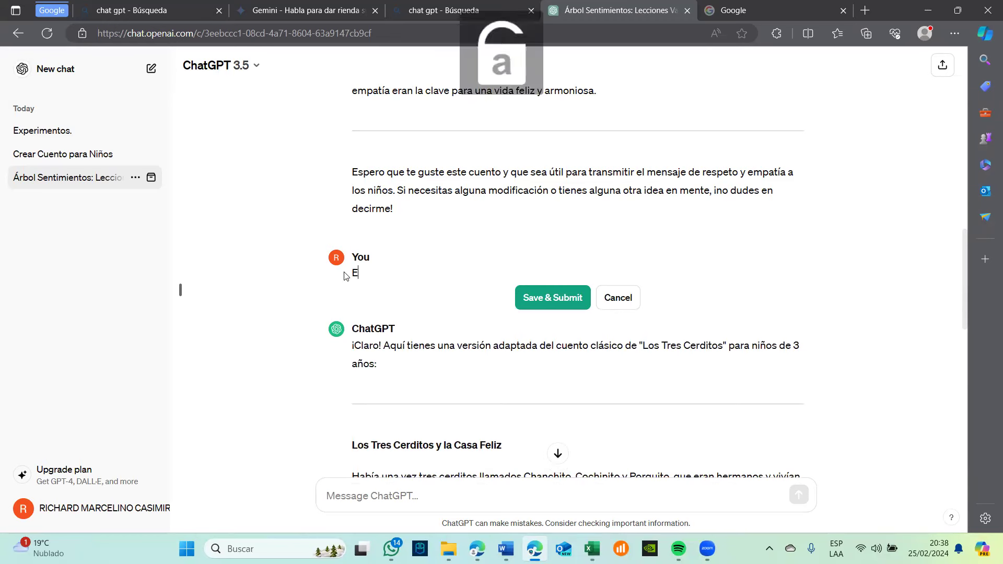
{"action": "type", "text": "dame un cu"}
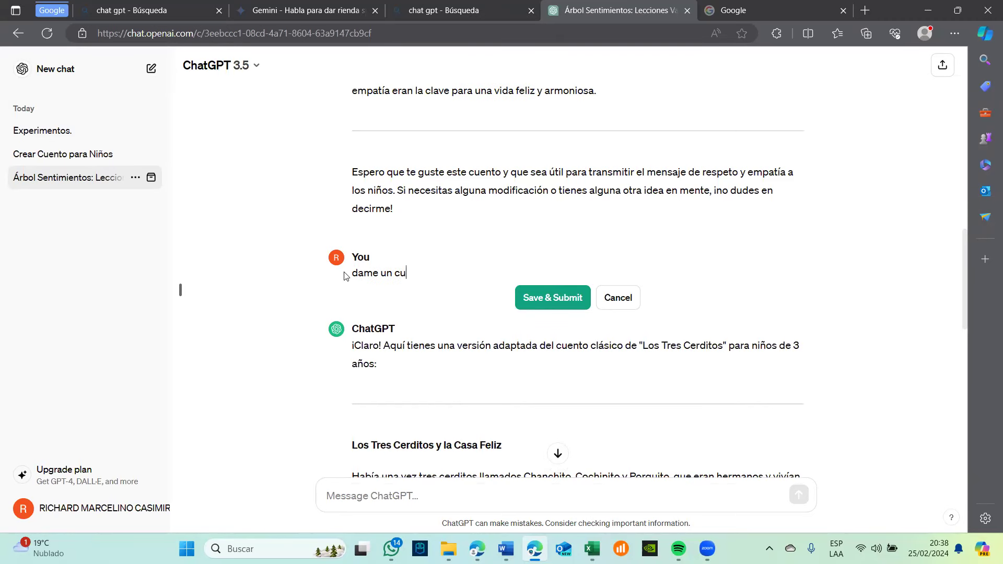
{"action": "type", "text": "ento para niños de 10 años"}
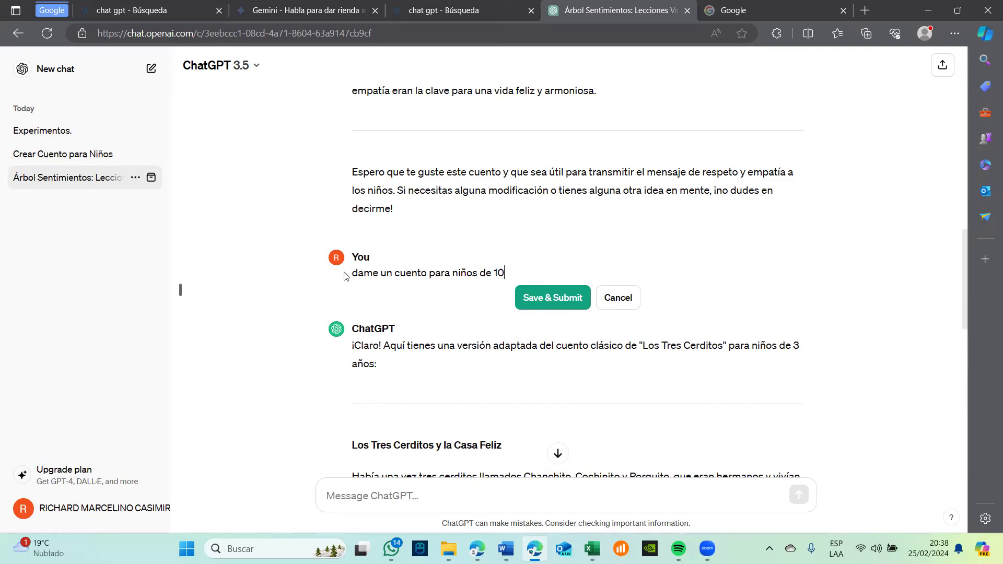
{"action": "left_click", "coordinate": [532, 307]}
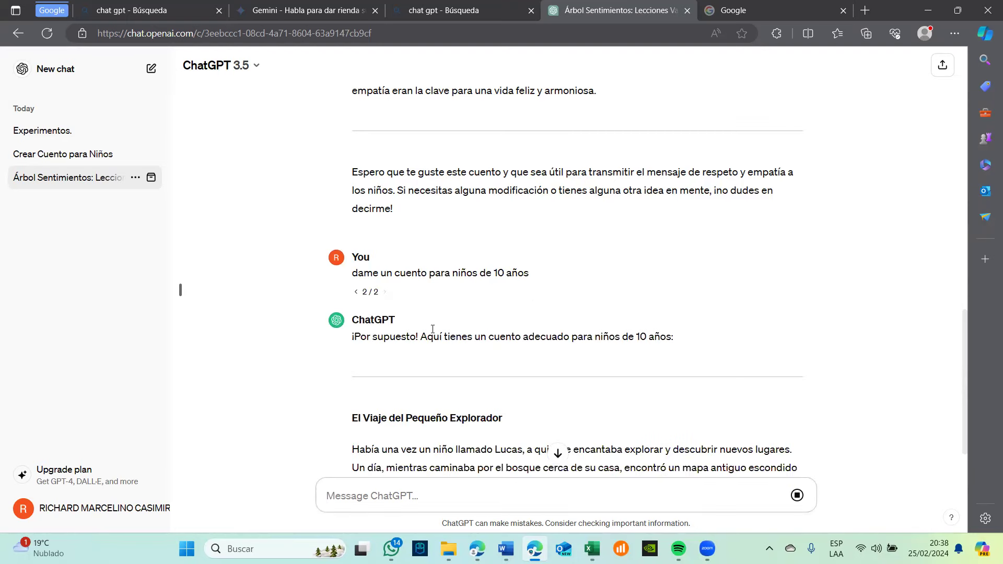
- Read through the newly generated story for 10-year-olds, from the edited request to its ending
{"action": "scroll", "coordinate": [432, 329], "scroll_direction": "down", "scroll_amount": 2}
{"action": "scroll", "coordinate": [432, 329], "scroll_direction": "down", "scroll_amount": 3}
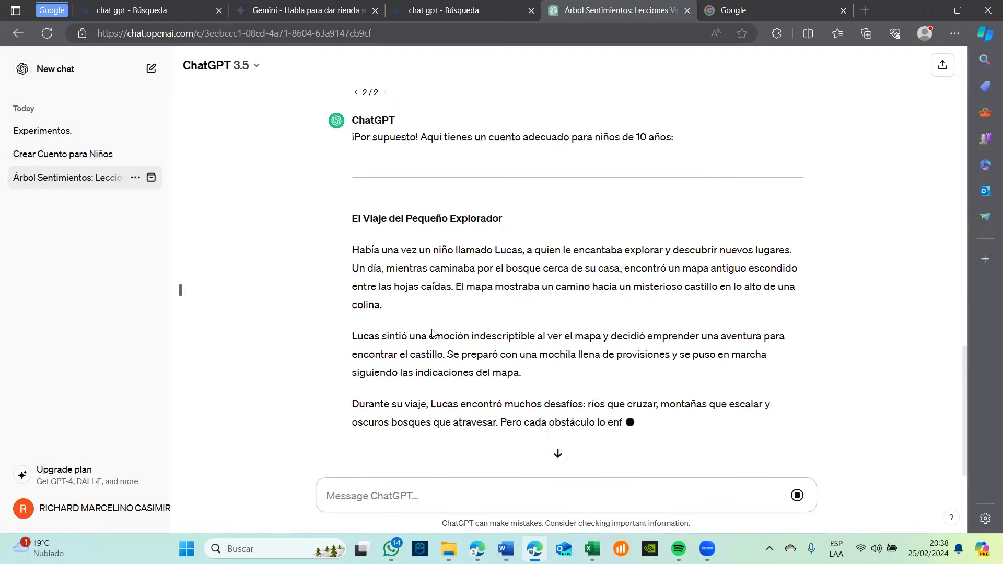
{"action": "scroll", "coordinate": [433, 333], "scroll_direction": "up", "scroll_amount": 2}
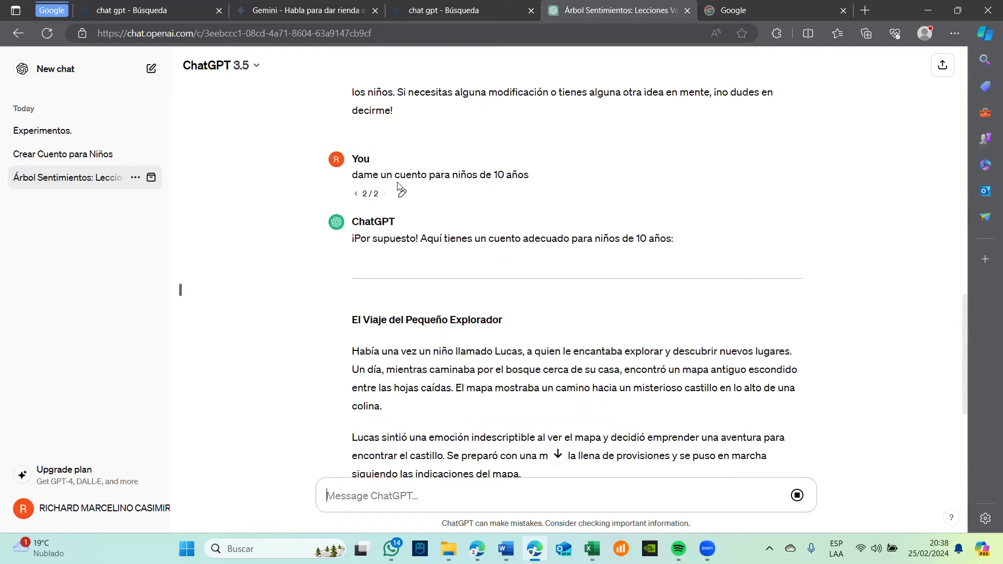
{"action": "scroll", "coordinate": [412, 327], "scroll_direction": "down", "scroll_amount": 7}
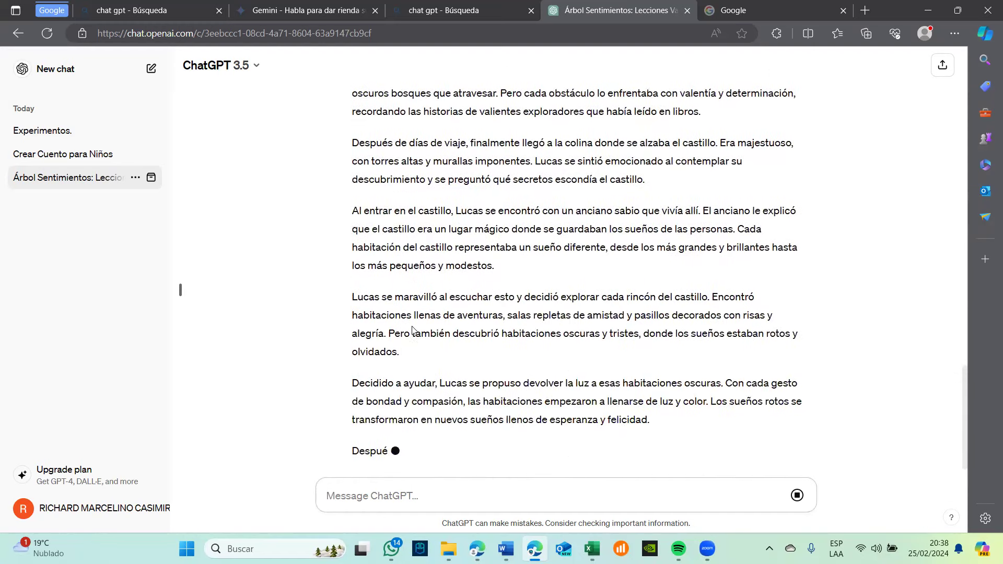
{"action": "scroll", "coordinate": [412, 328], "scroll_direction": "up", "scroll_amount": 5}
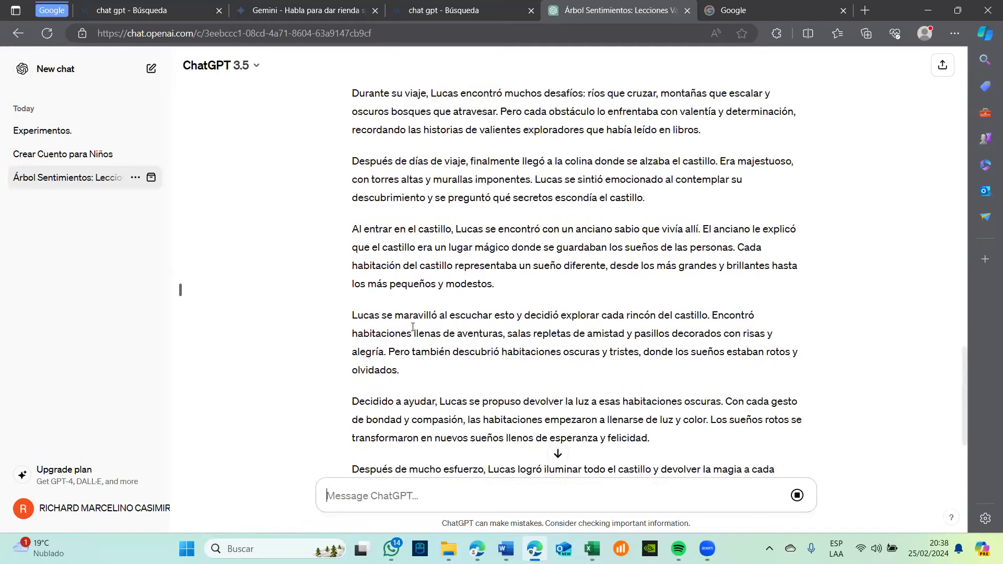
{"action": "scroll", "coordinate": [413, 328], "scroll_direction": "up", "scroll_amount": 6}
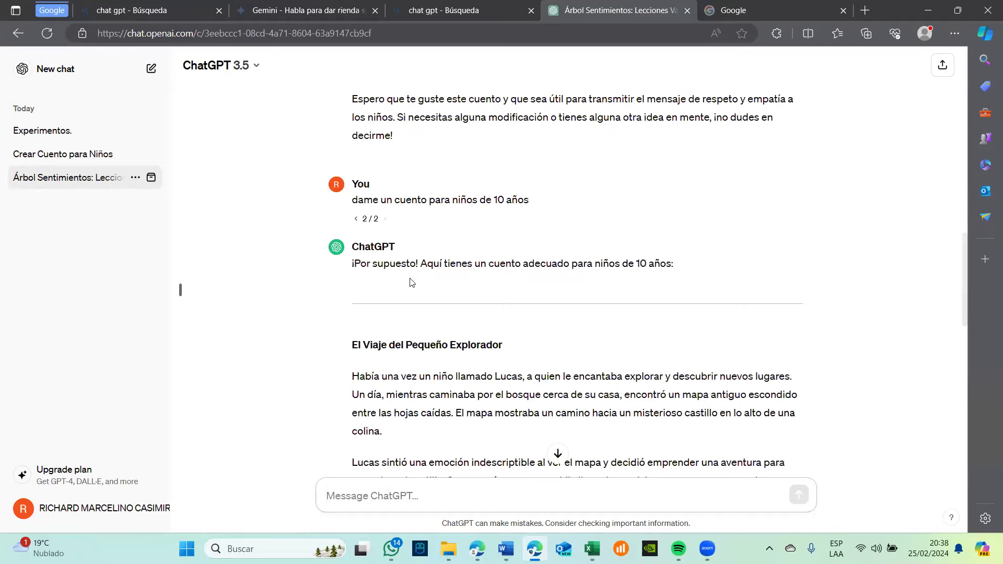
{"action": "scroll", "coordinate": [410, 282], "scroll_direction": "down", "scroll_amount": 12}
{"action": "scroll", "coordinate": [410, 278], "scroll_direction": "up", "scroll_amount": 4}
{"action": "scroll", "coordinate": [410, 278], "scroll_direction": "up", "scroll_amount": 5}
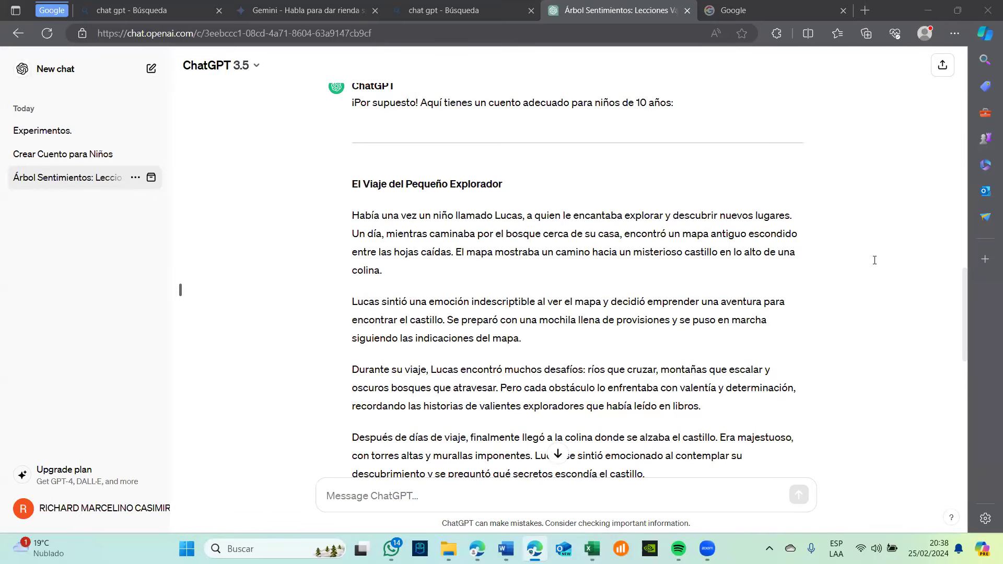
{"action": "scroll", "coordinate": [632, 298], "scroll_direction": "down", "scroll_amount": 3}
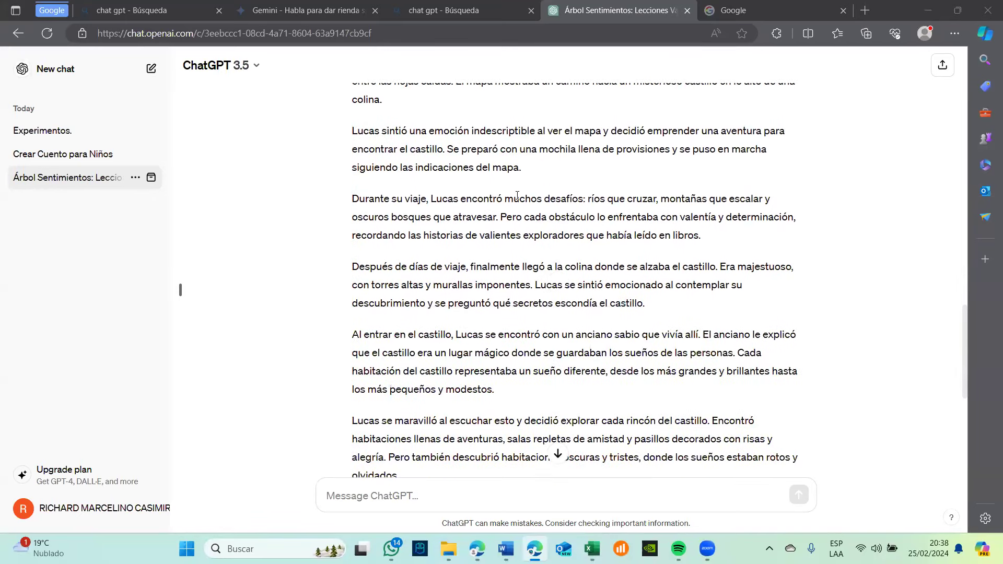
{"action": "scroll", "coordinate": [517, 195], "scroll_direction": "up", "scroll_amount": 2}
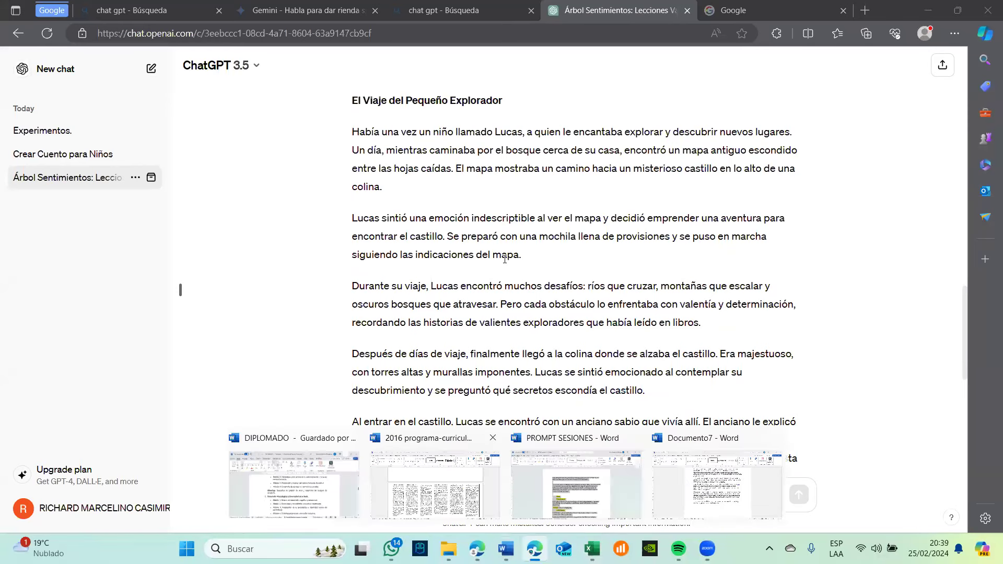
- Copy the body of "El Viaje del Pequeño Explorador" into a new Word document, matching the document's text formatting
{"action": "left_click_drag", "start_coordinate": [350, 113], "coordinate": [548, 503]}
{"action": "left_click_drag", "start_coordinate": [643, 322], "coordinate": [744, 330]}
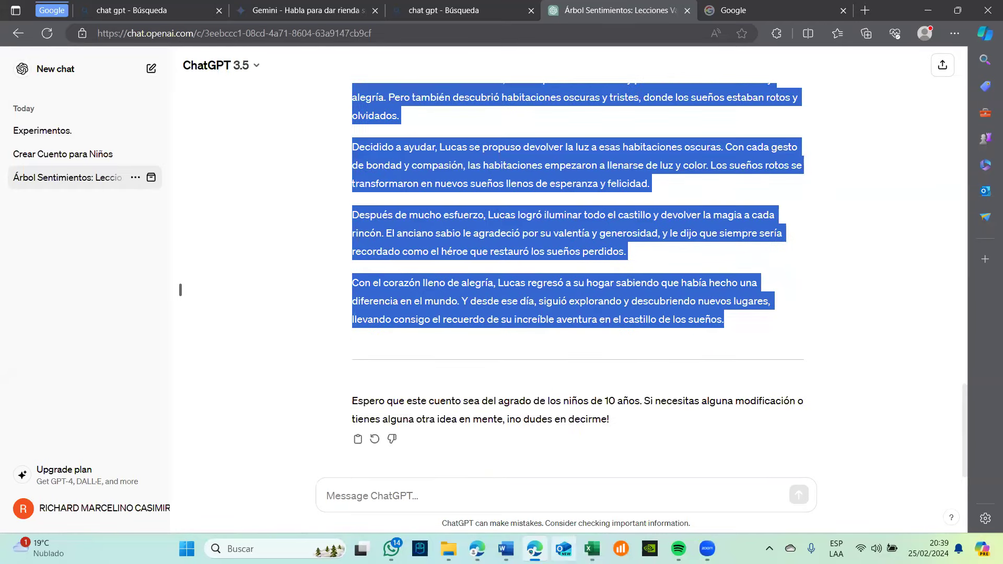
{"action": "left_click", "coordinate": [506, 548]}
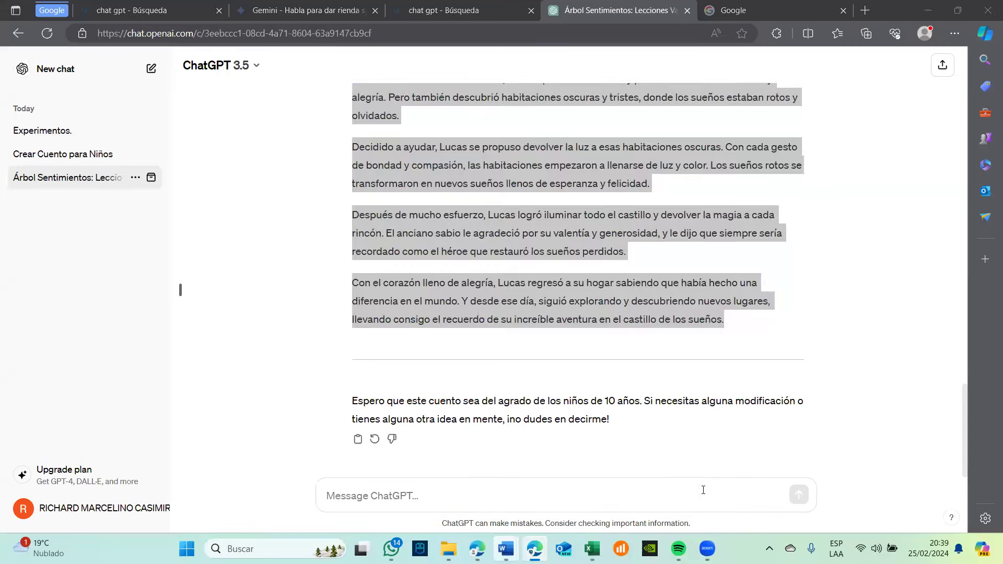
{"action": "left_click", "coordinate": [698, 478]}
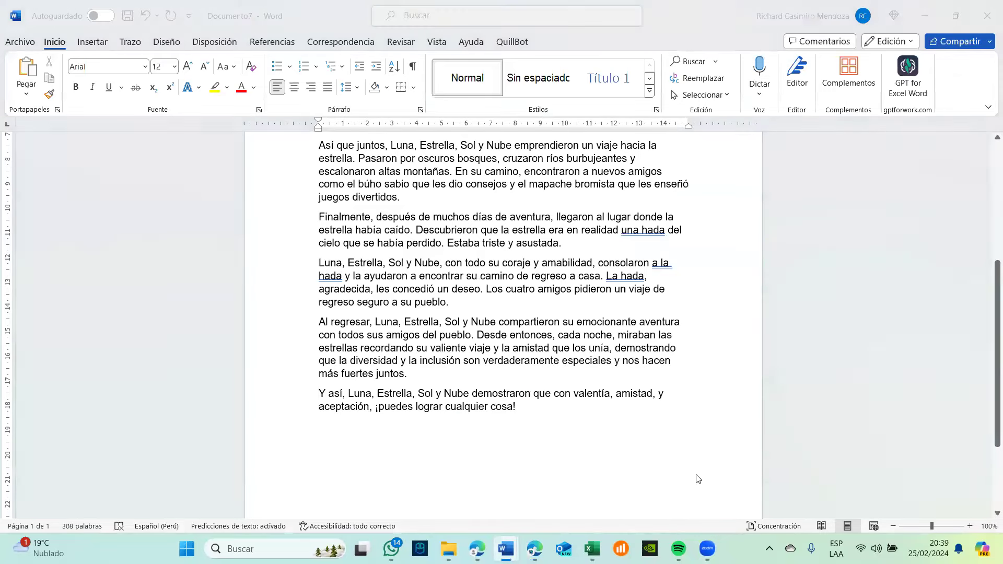
{"action": "key", "text": "ctrl+v"}
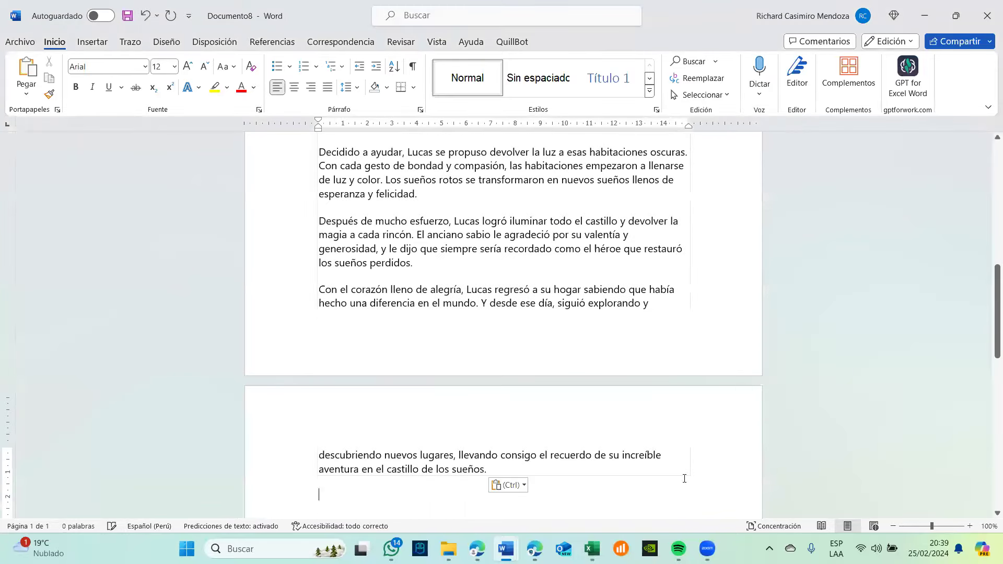
{"action": "left_click", "coordinate": [508, 485]}
{"action": "left_click", "coordinate": [544, 453]}
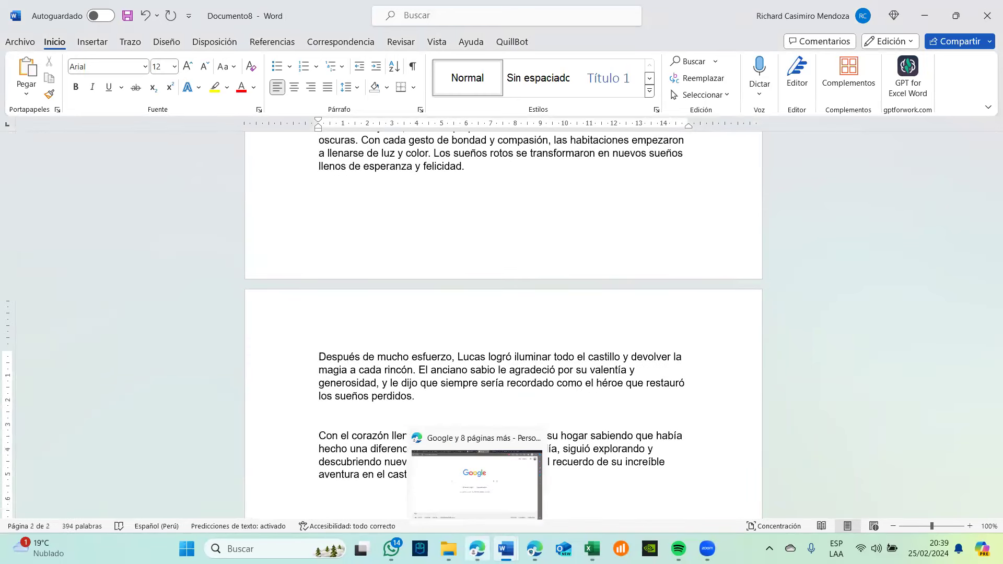
- Return to ChatGPT, copy its whole response with the Copy function, and paste it into another new Word document
{"action": "mouse_move", "coordinate": [534, 548]}
{"action": "left_click", "coordinate": [546, 507]}
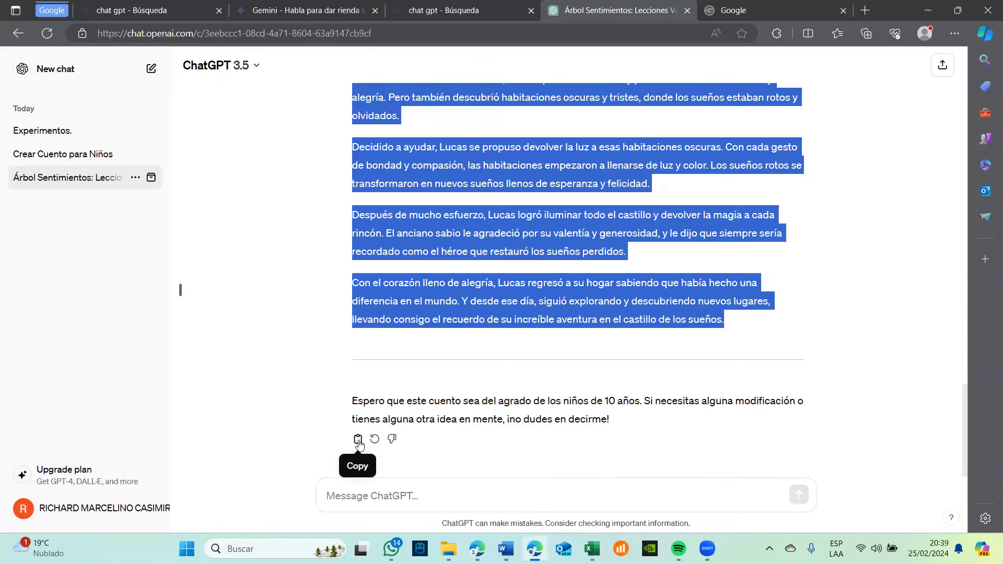
{"action": "left_click", "coordinate": [413, 378]}
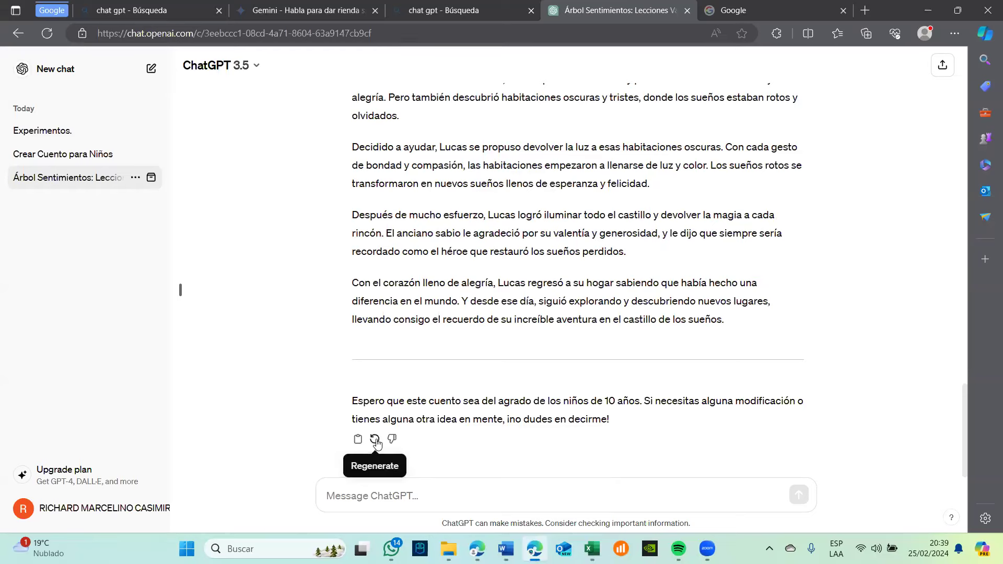
{"action": "left_click", "coordinate": [358, 440]}
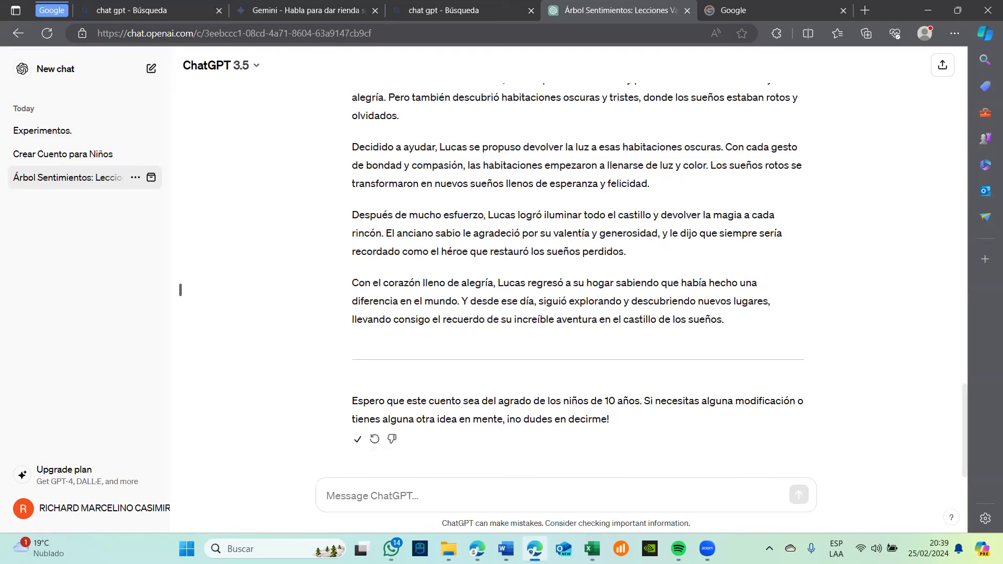
{"action": "mouse_move", "coordinate": [505, 548]}
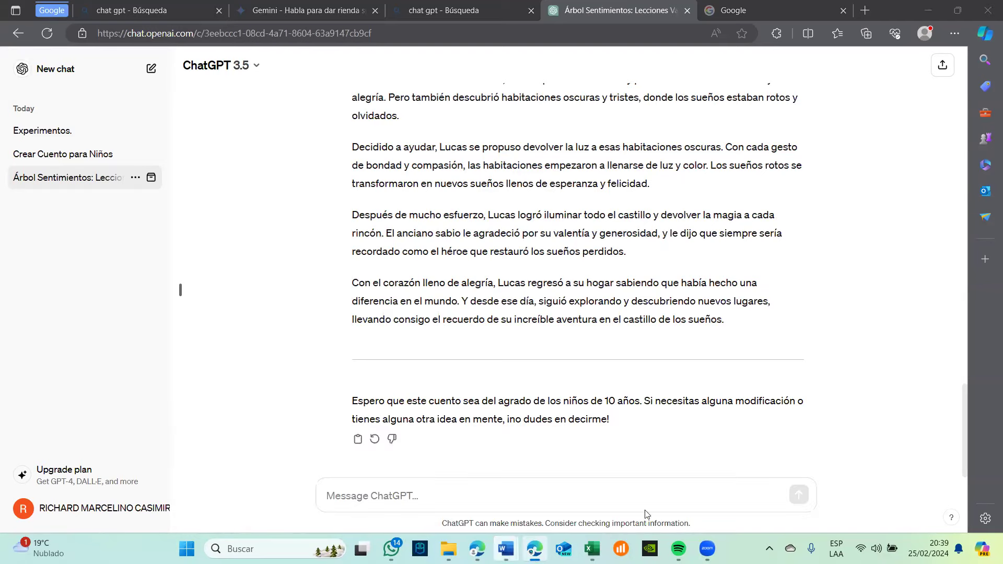
{"action": "left_click", "coordinate": [753, 493]}
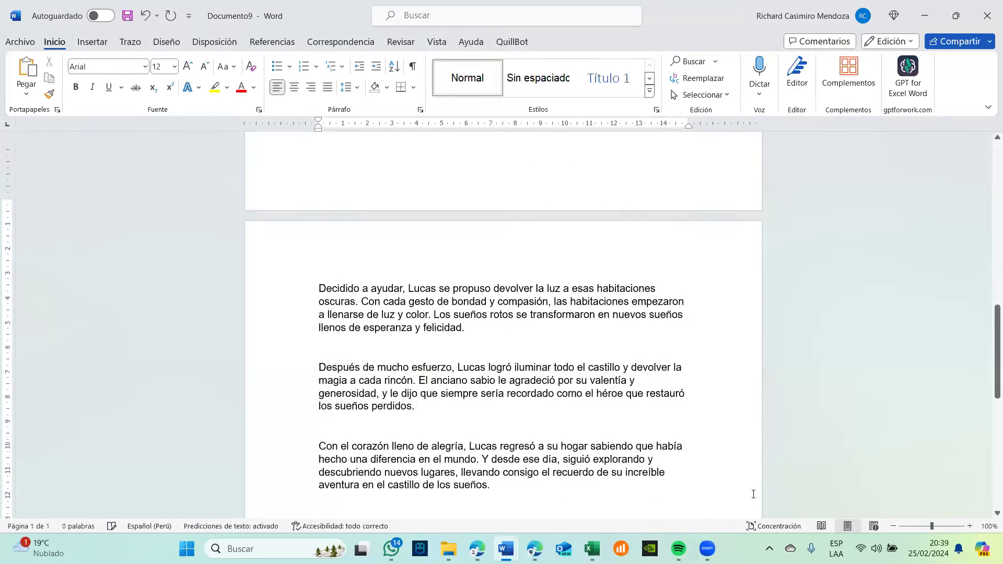
- Delete the closing "Espero que este cuento..." note and the dashes above it from the end of the pasted story
{"action": "scroll", "coordinate": [470, 434], "scroll_direction": "down", "scroll_amount": 2}
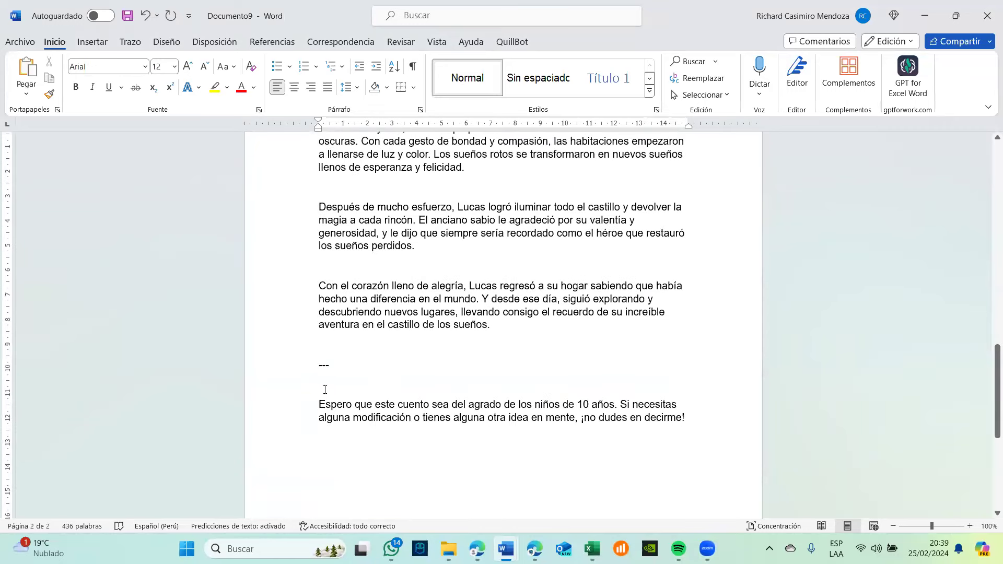
{"action": "left_click_drag", "start_coordinate": [685, 424], "coordinate": [304, 363]}
{"action": "key", "text": "BackSpace"}
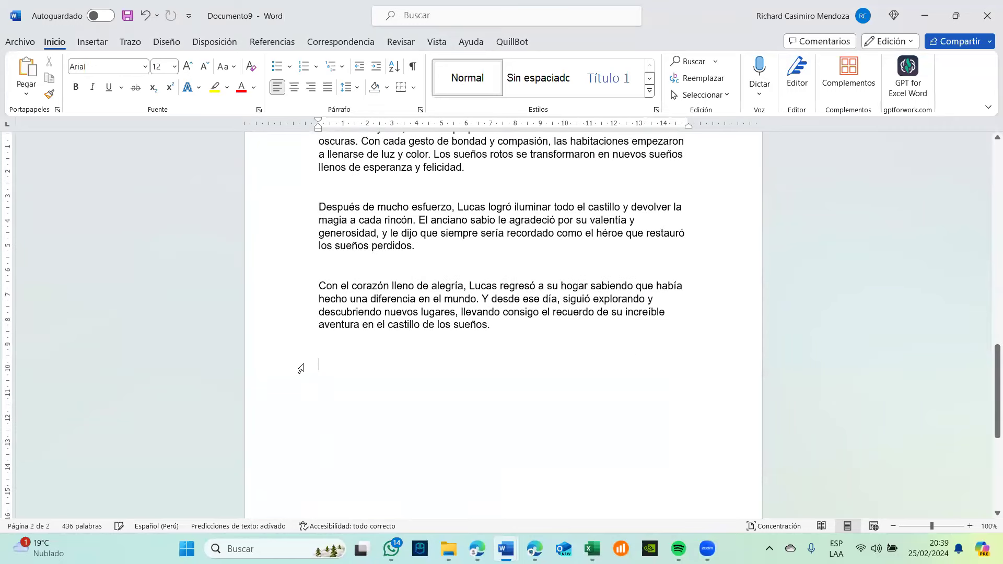
- Delete the introductory line, dashes and blank line above the story title, and minimize both Word documents to return to ChatGPT
{"action": "scroll", "coordinate": [304, 363], "scroll_direction": "up", "scroll_amount": 15}
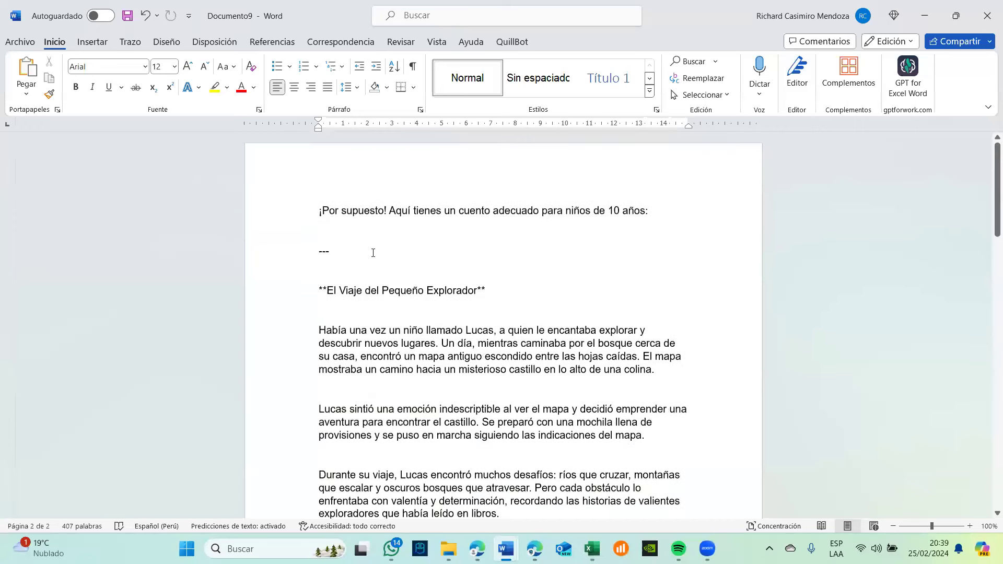
{"action": "triple_click", "coordinate": [321, 231]}
{"action": "key", "text": "BackSpace"}
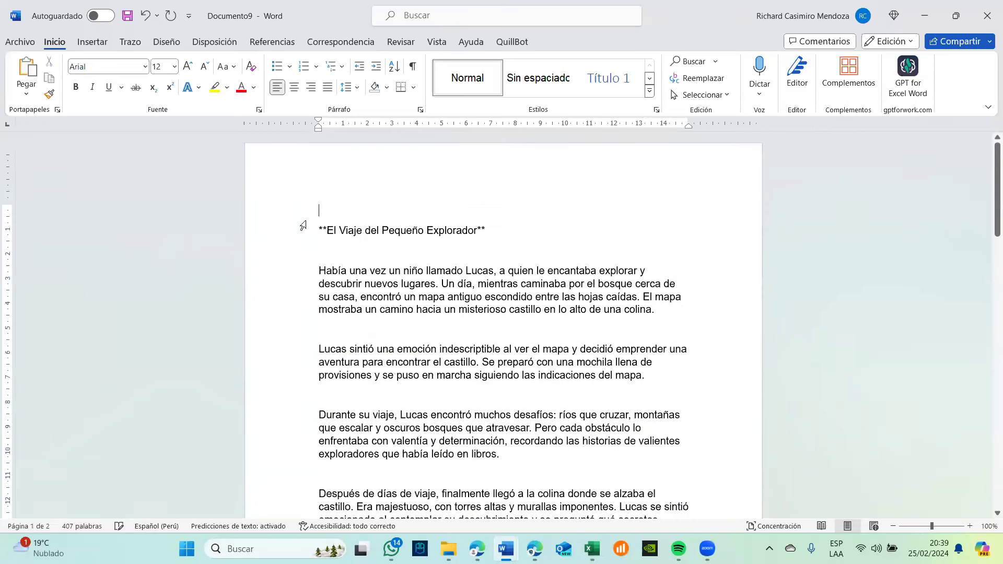
{"action": "key", "text": "Delete"}
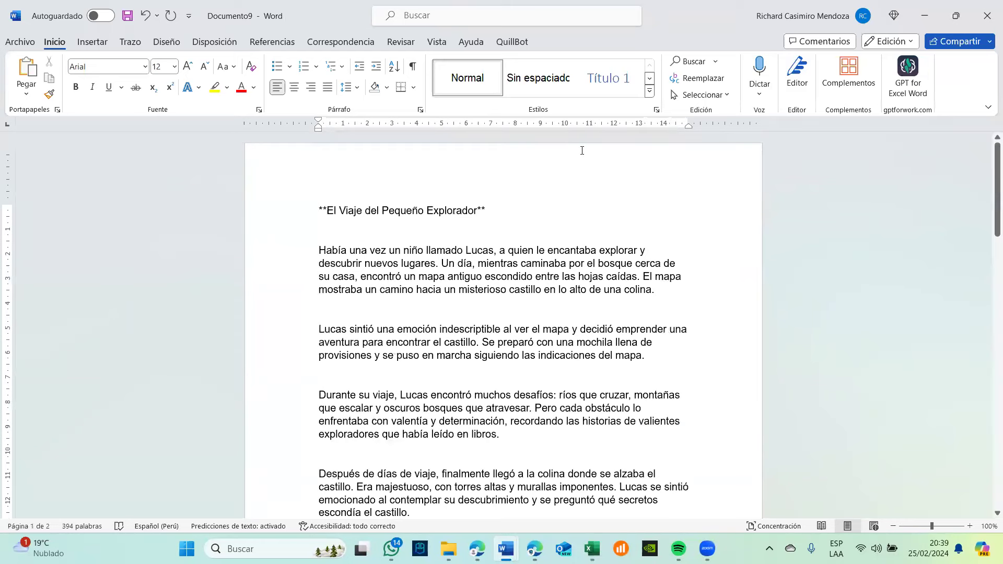
{"action": "left_click", "coordinate": [922, 21]}
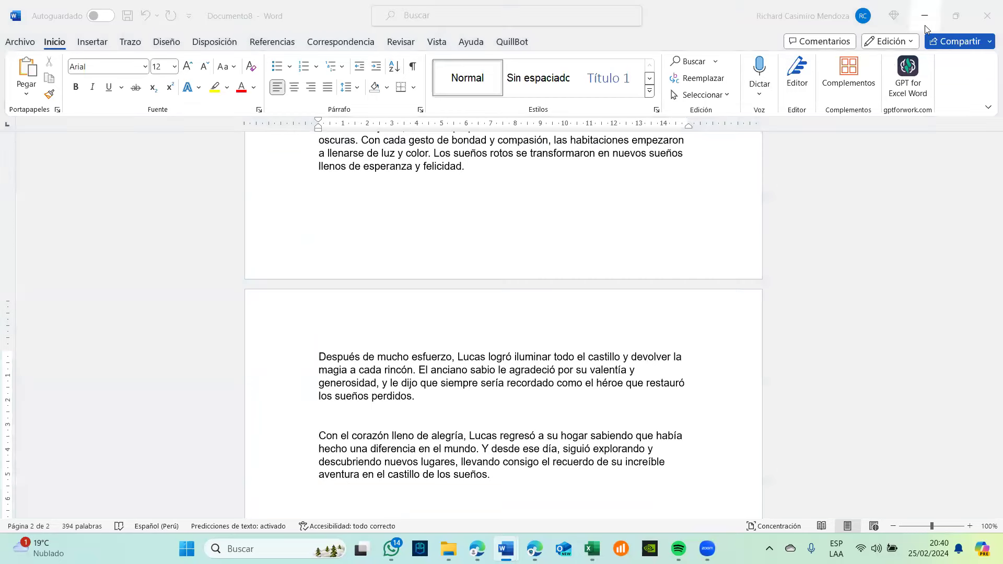
{"action": "left_click", "coordinate": [925, 29]}
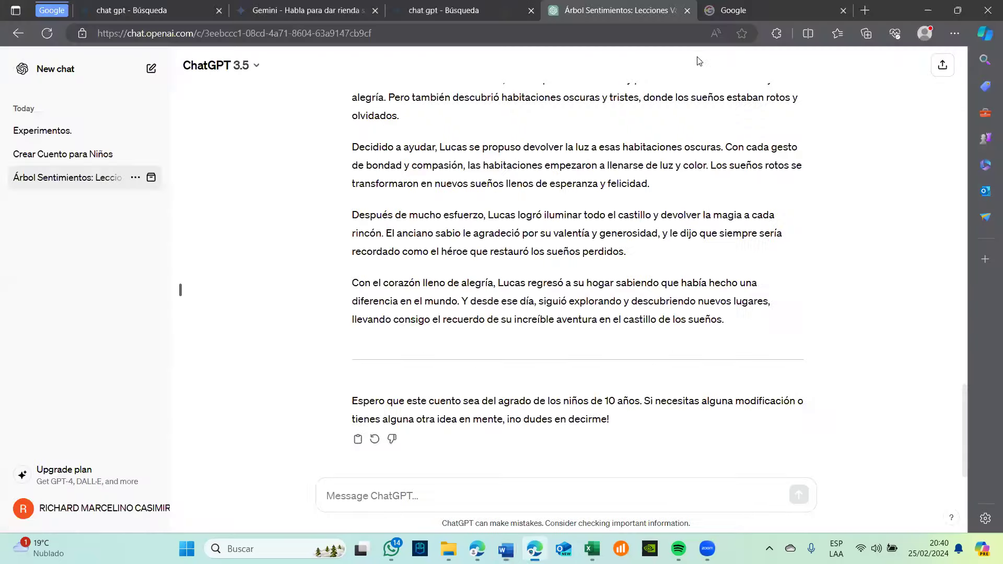
- Check Gemini in the current browser window, then switch to the other Edge window and open its Gemini page
{"action": "left_click", "coordinate": [291, 16]}
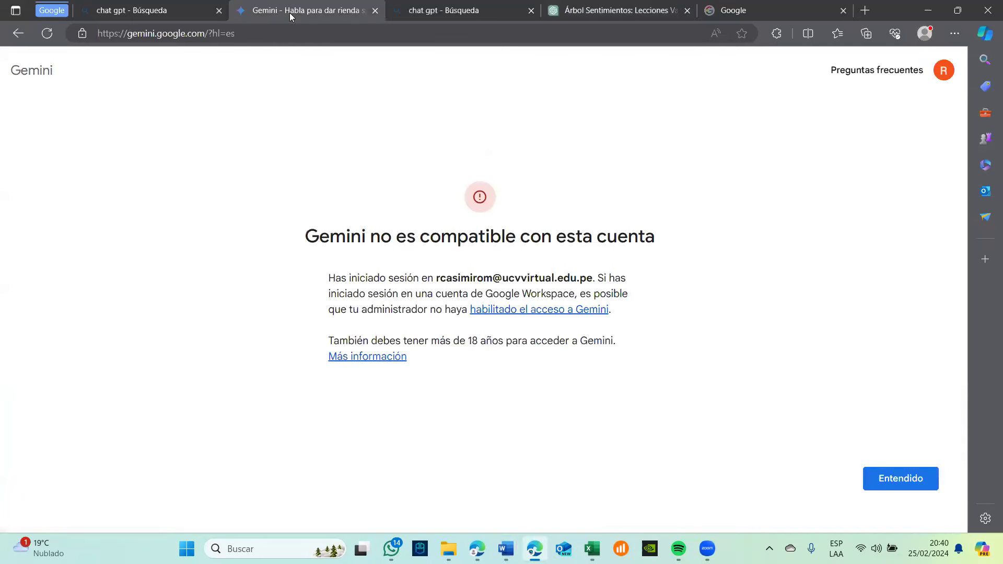
{"action": "left_click", "coordinate": [475, 547]}
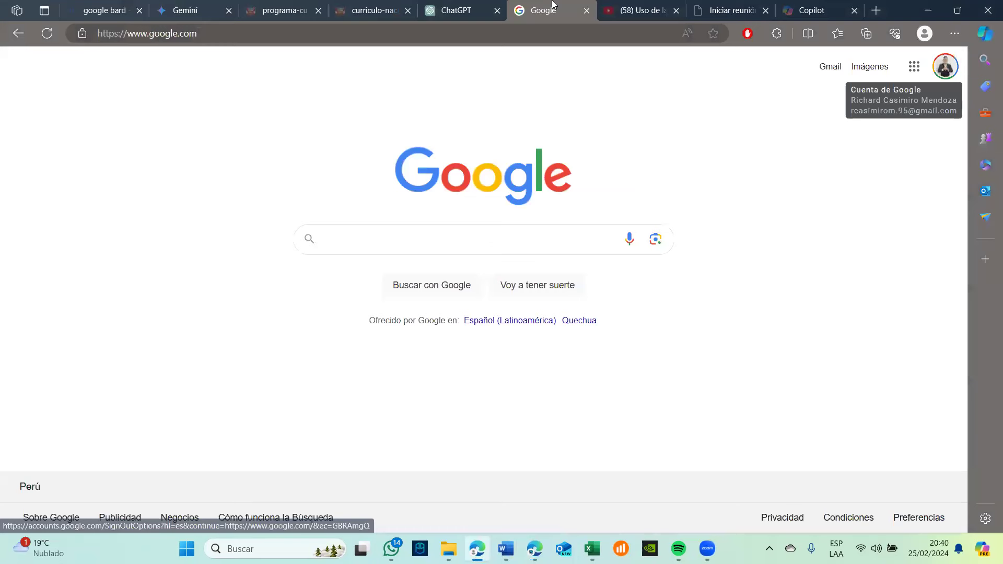
{"action": "left_click", "coordinate": [188, 10]}
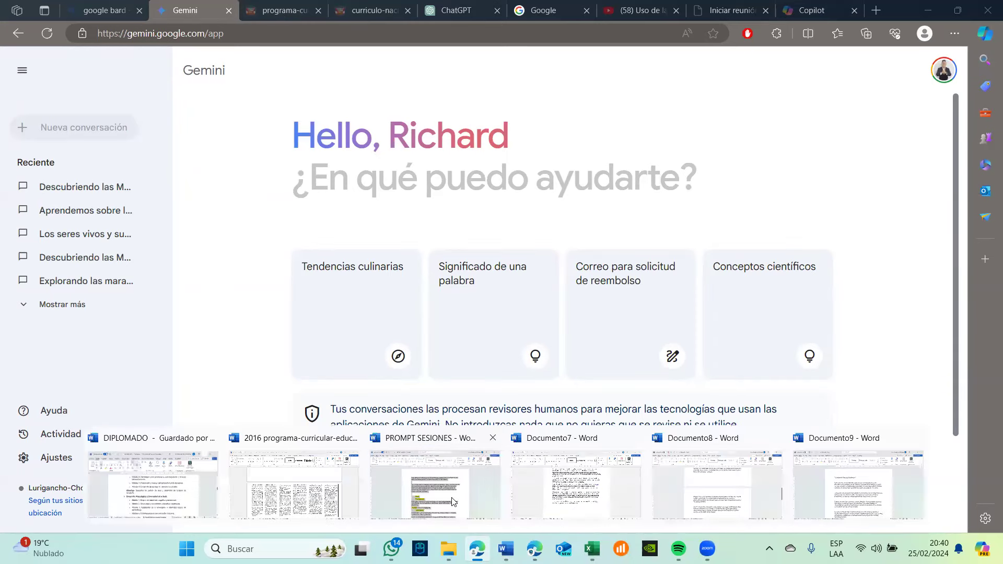
- Select all the text in the PROMPT SESIONES Word document, then minimize it to return to Gemini
{"action": "key", "text": "alt+Tab"}
{"action": "key", "text": "ctrl+a"}
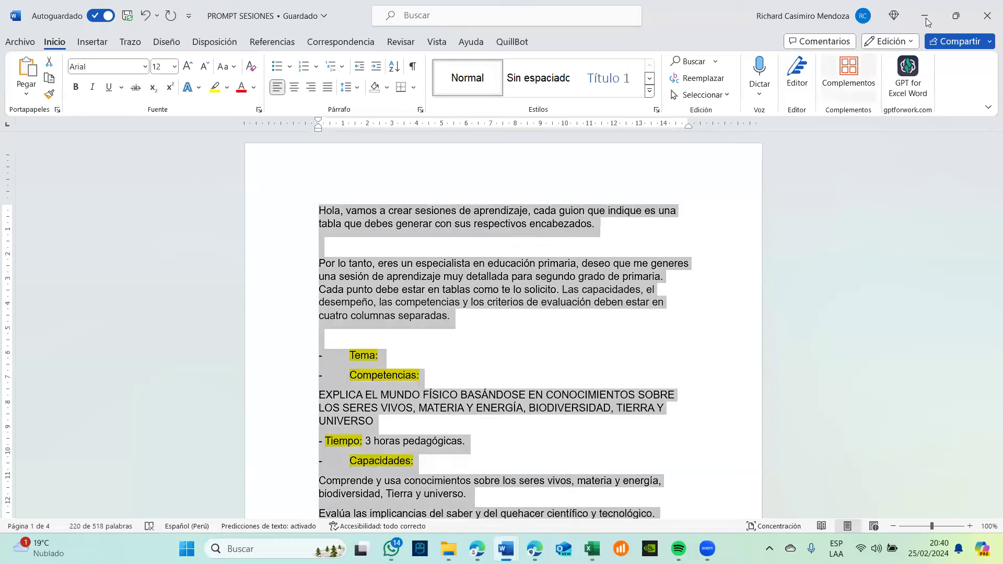
{"action": "left_click", "coordinate": [927, 22]}
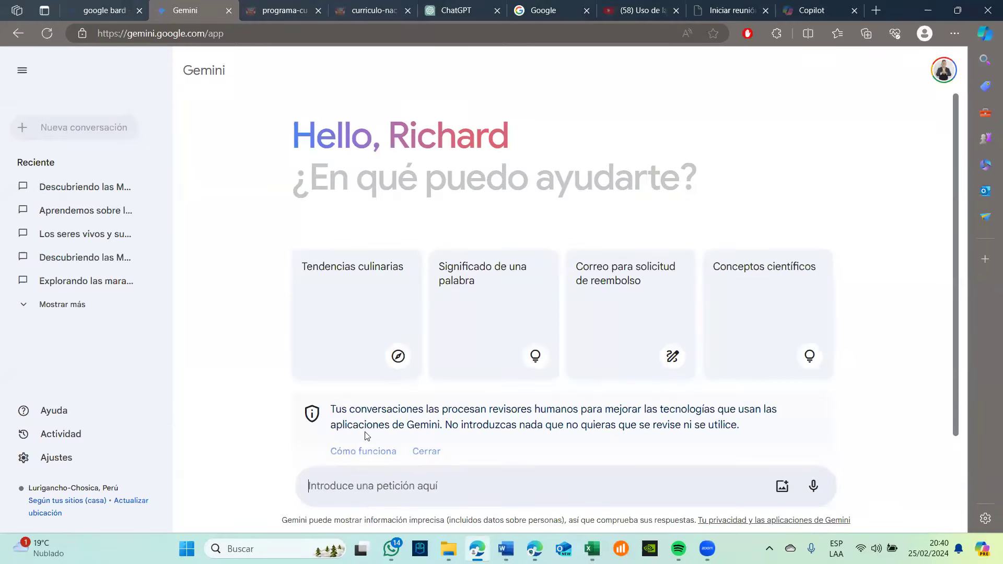
- Write the prompt "generemos sesiones de aprendizaje para 4to de primaria." in Gemini without sending it
{"action": "left_click", "coordinate": [344, 488]}
{"action": "type", "text": "generemos "}
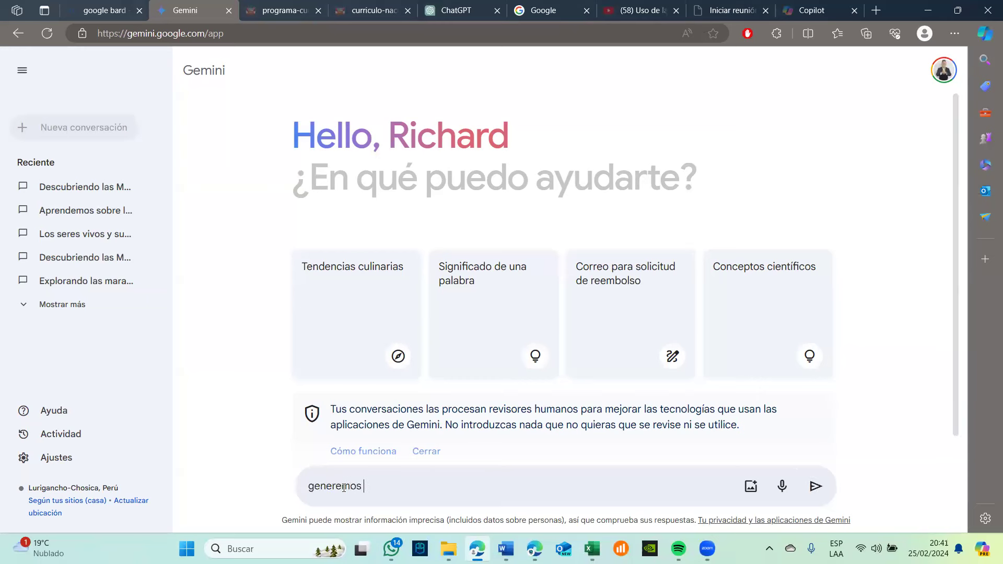
{"action": "type", "text": "s"}
{"action": "type", "text": "esiones de pa"}
{"action": "type", "text": "rendiza"}
{"action": "key", "text": "BackSpace"}
{"action": "key", "text": "BackSpace"}
{"action": "key", "text": "BackSpace"}
{"action": "key", "text": "BackSpace"}
{"action": "key", "text": "BackSpace"}
{"action": "key", "text": "BackSpace"}
{"action": "key", "text": "BackSpace"}
{"action": "key", "text": "BackSpace"}
{"action": "key", "text": "BackSpace"}
{"action": "type", "text": "aprend"}
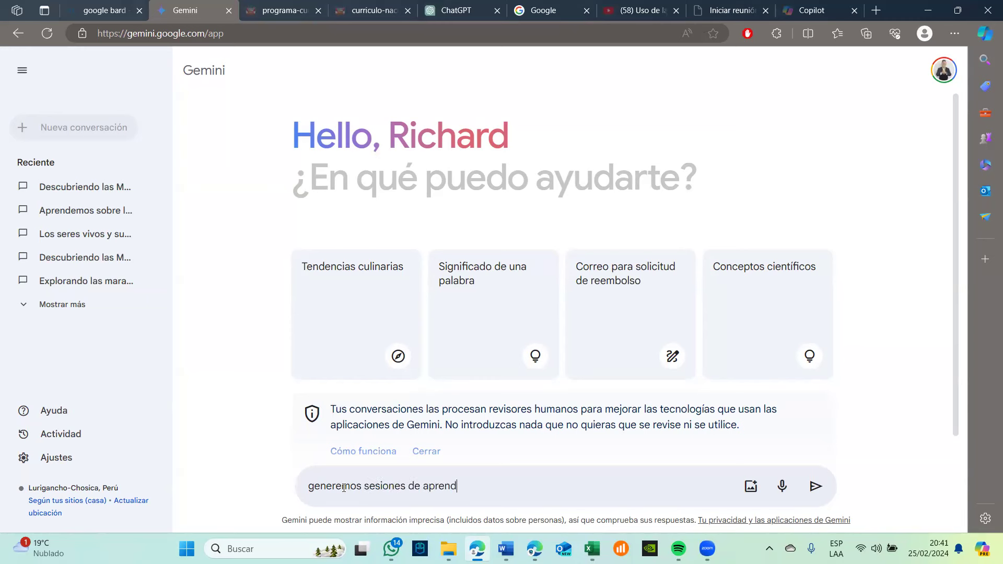
{"action": "type", "text": "ijzaje para 4to de primaria."}
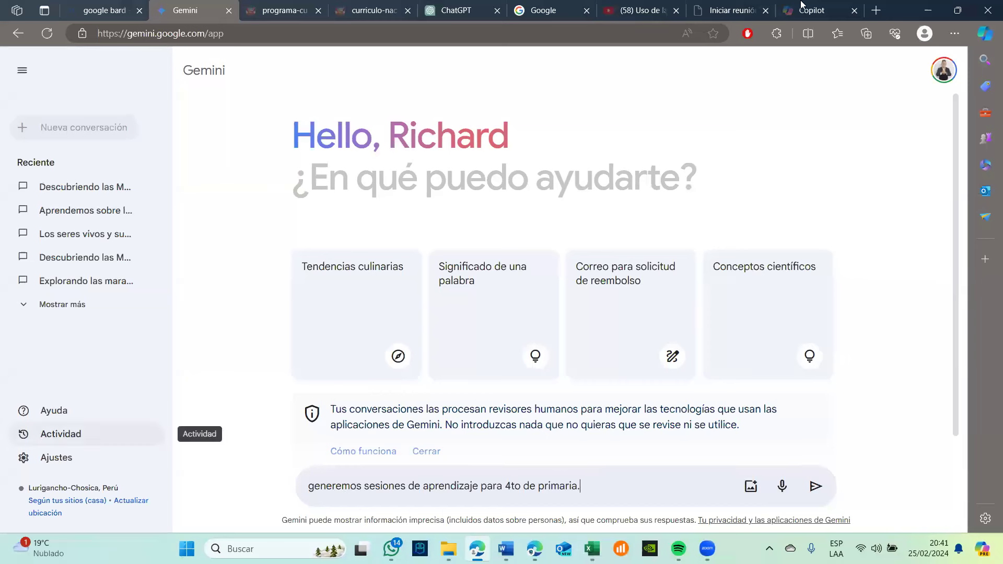
- Search the web for "google bard" in a new browser tab and open Gemini from the first result
{"action": "left_click", "coordinate": [874, 11]}
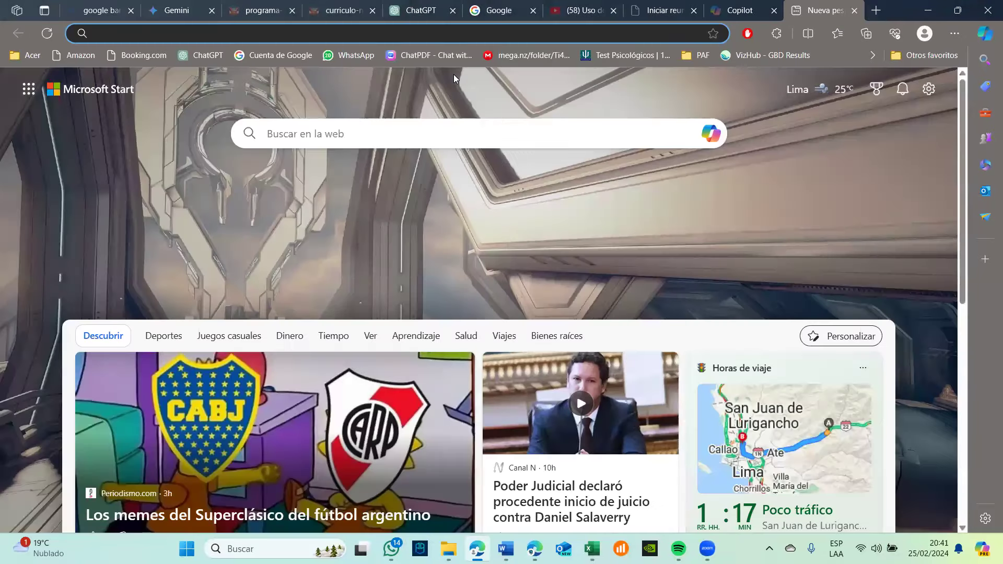
{"action": "type", "text": "google bard"}
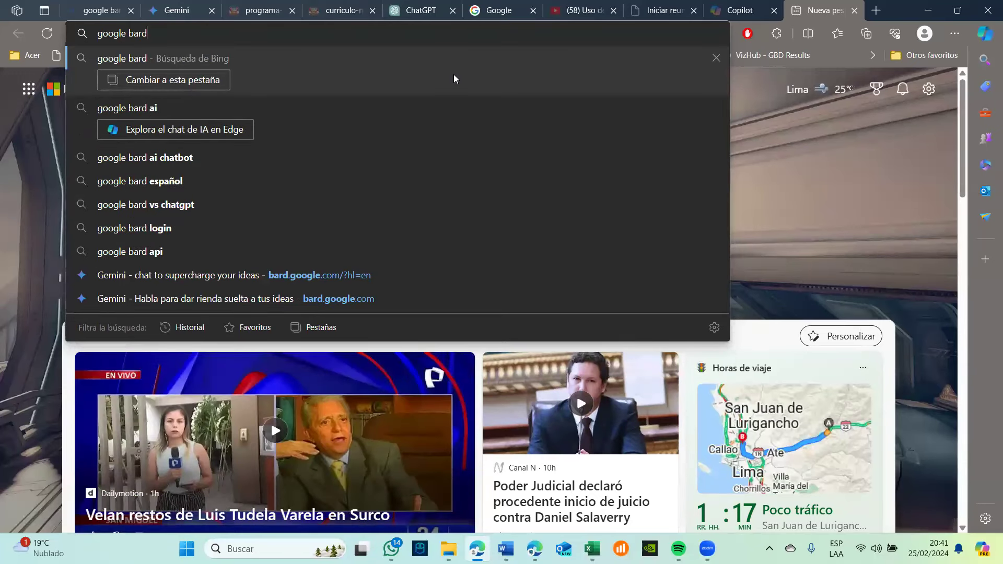
{"action": "key", "text": "Return"}
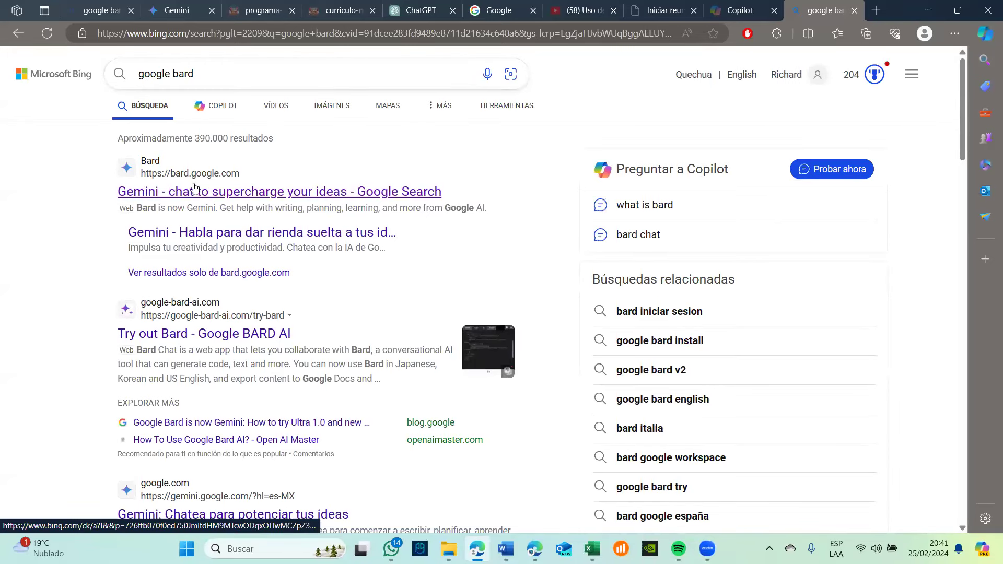
{"action": "left_click", "coordinate": [154, 194]}
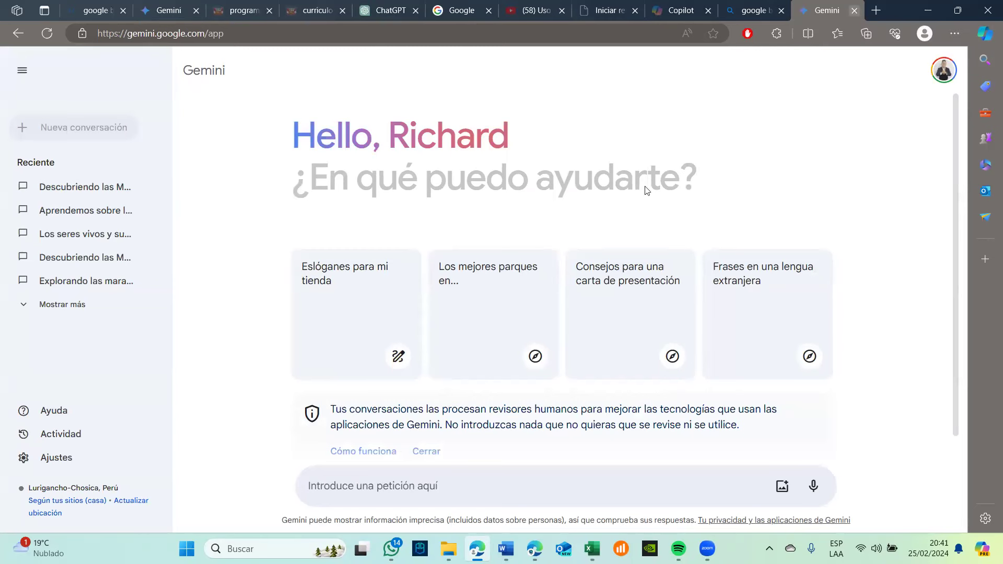
- Highlight the greeting on the newly opened Gemini page, close that tab, and return to the Gemini tab holding the drafted prompt
{"action": "left_click_drag", "start_coordinate": [291, 139], "coordinate": [725, 197]}
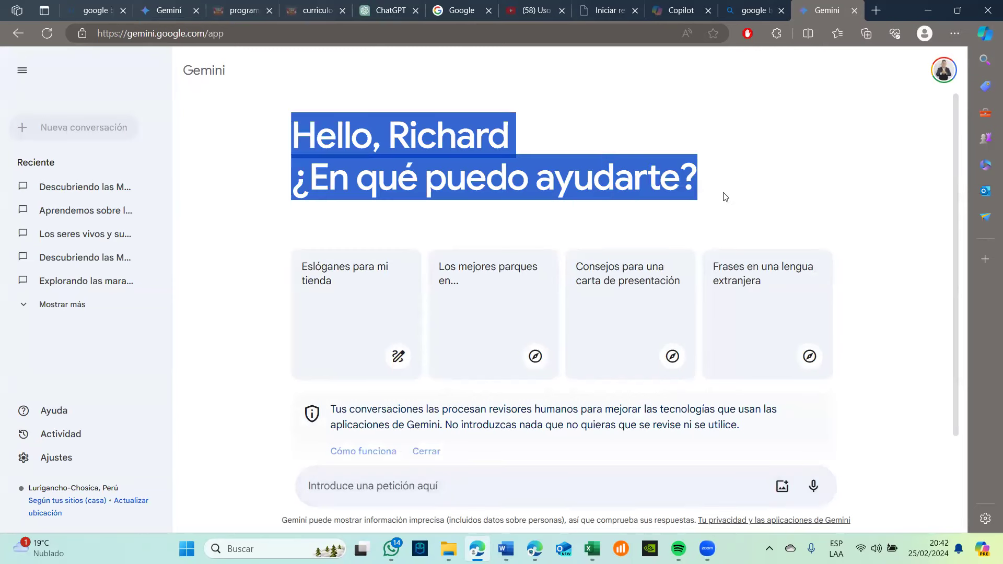
{"action": "left_click", "coordinate": [854, 11]}
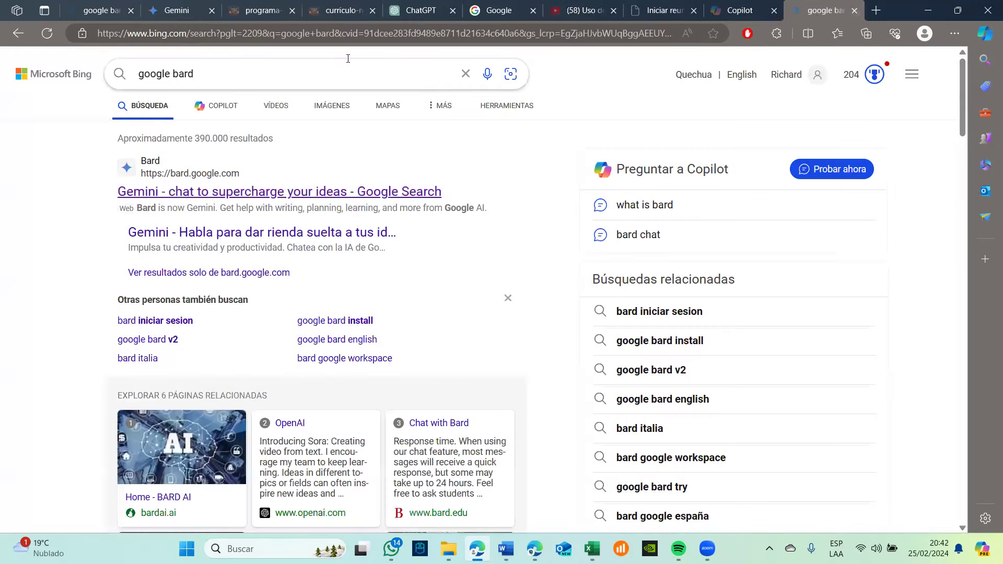
{"action": "left_click", "coordinate": [160, 6]}
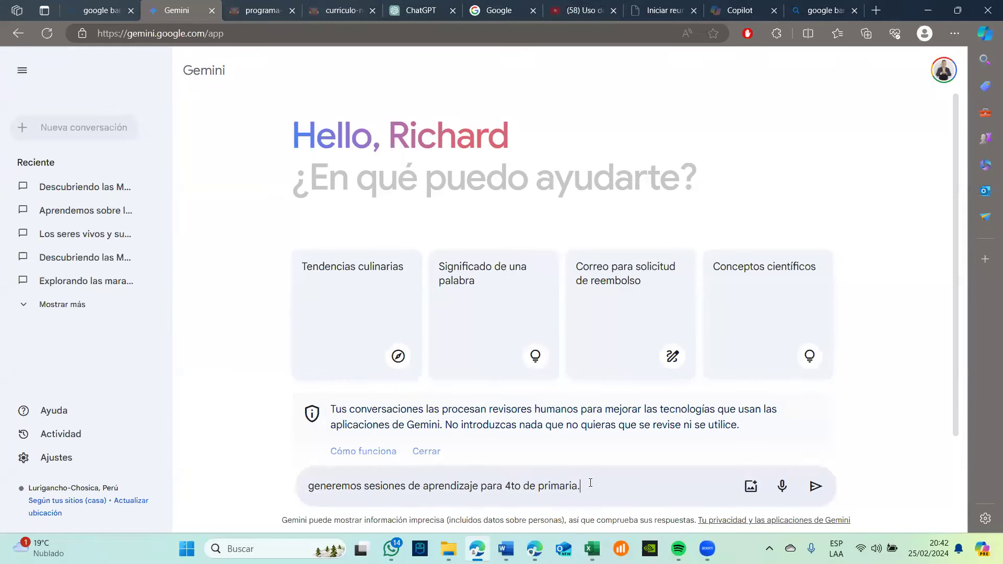
- Add a "Tema:" line to the drafted prompt, separated from the first sentence by a blank line
{"action": "key", "text": "shift+Return"}
{"action": "key", "text": "BackSpace"}
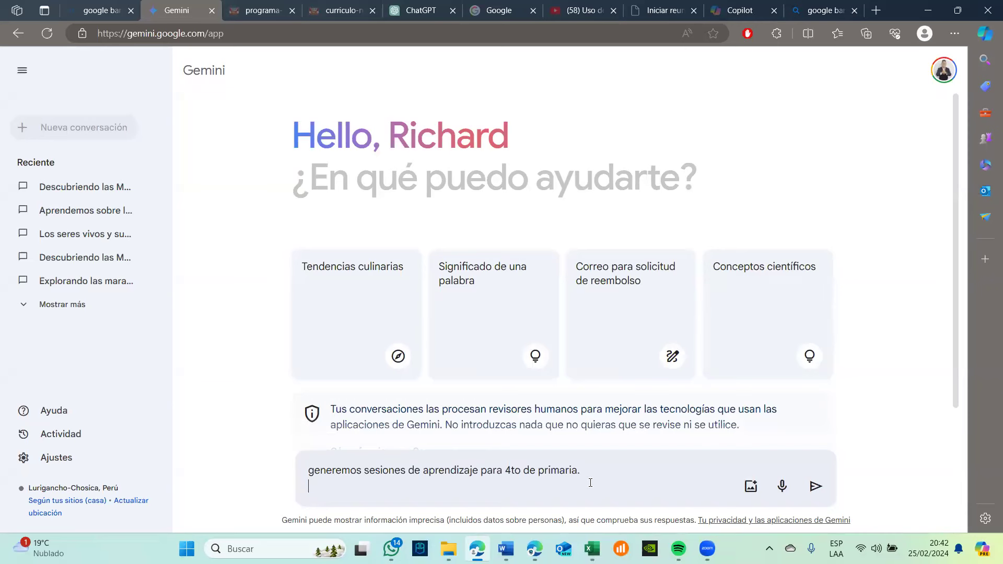
{"action": "key", "text": "shift+Return"}
{"action": "key", "text": "Caps_Lock"}
{"action": "type", "text": "T"}
{"action": "key", "text": "Caps_Lock"}
{"action": "type", "text": "e,ma"}
{"action": "key", "text": "BackSpace"}
{"action": "key", "text": "BackSpace"}
{"action": "key", "text": "BackSpace"}
{"action": "type", "text": "ma:"}
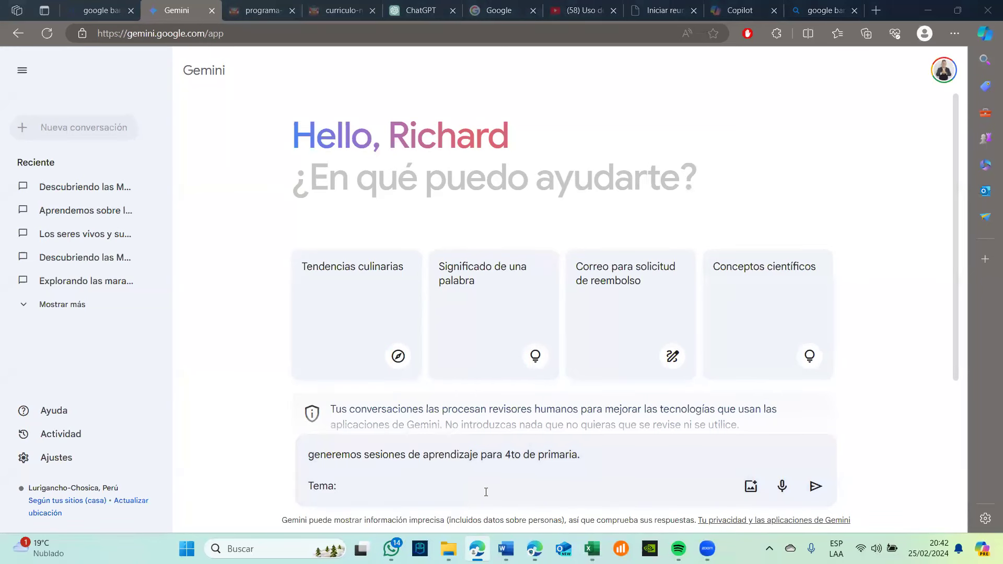
- Enter "La fotosíntesis." as the topic, correcting the missing accent with the spelling suggestion, and send the prompt
{"action": "left_click", "coordinate": [487, 492]}
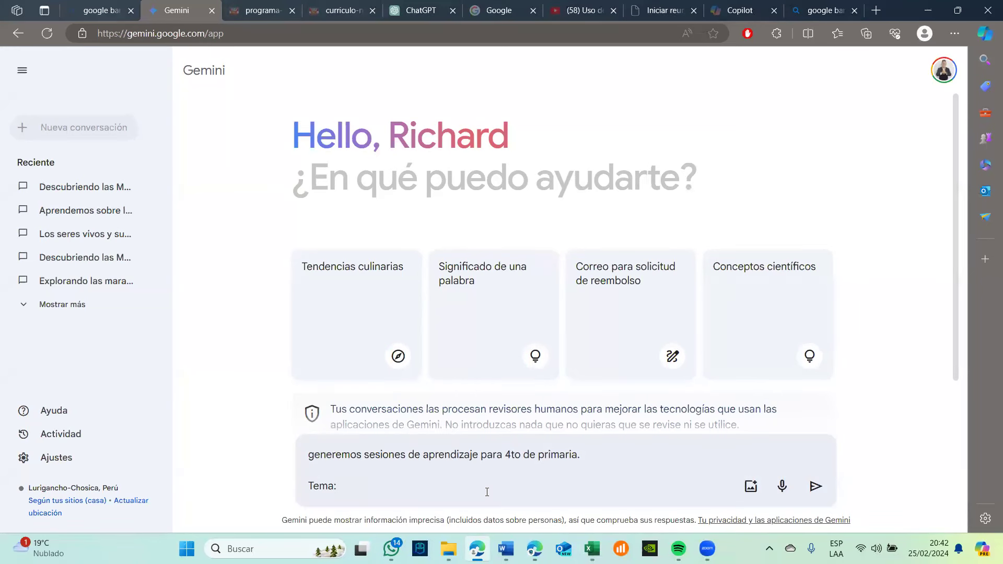
{"action": "key", "text": "Caps_Lock"}
{"action": "type", "text": "L"}
{"action": "key", "text": "Caps_Lock"}
{"action": "type", "text": "a fotosintesis"}
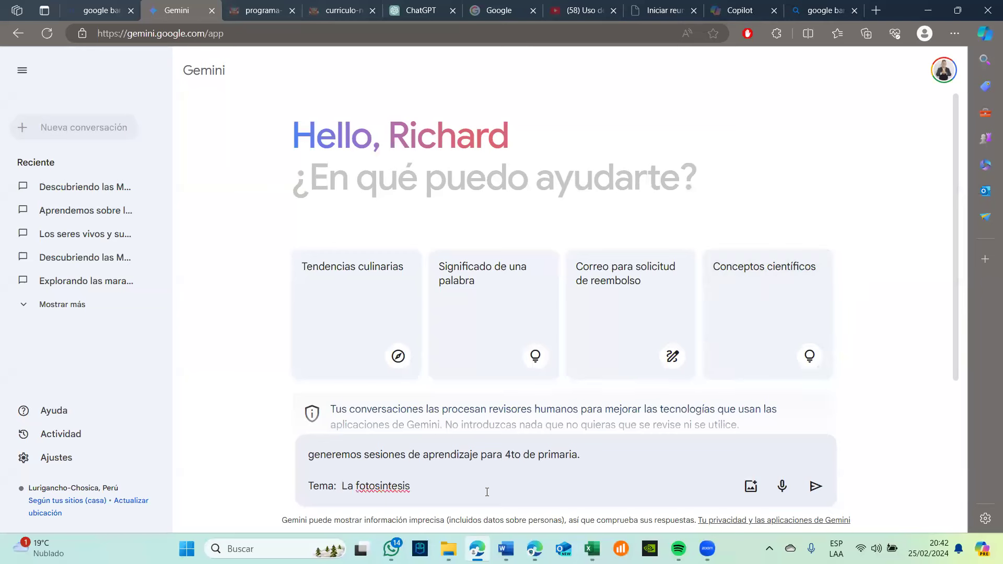
{"action": "right_click", "coordinate": [388, 488]}
{"action": "mouse_move", "coordinate": [379, 312]}
{"action": "left_click", "coordinate": [422, 313]}
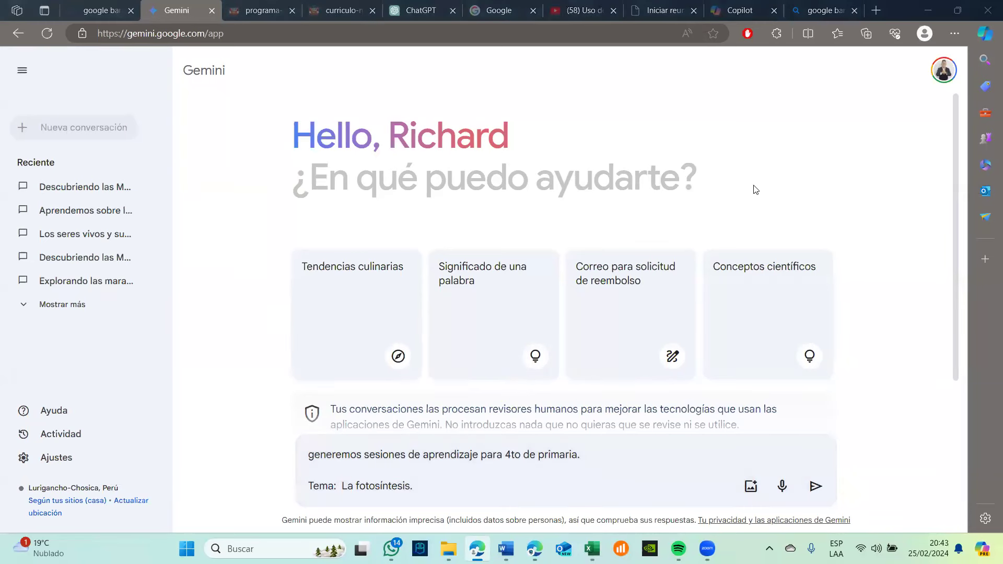
{"action": "left_click", "coordinate": [423, 501]}
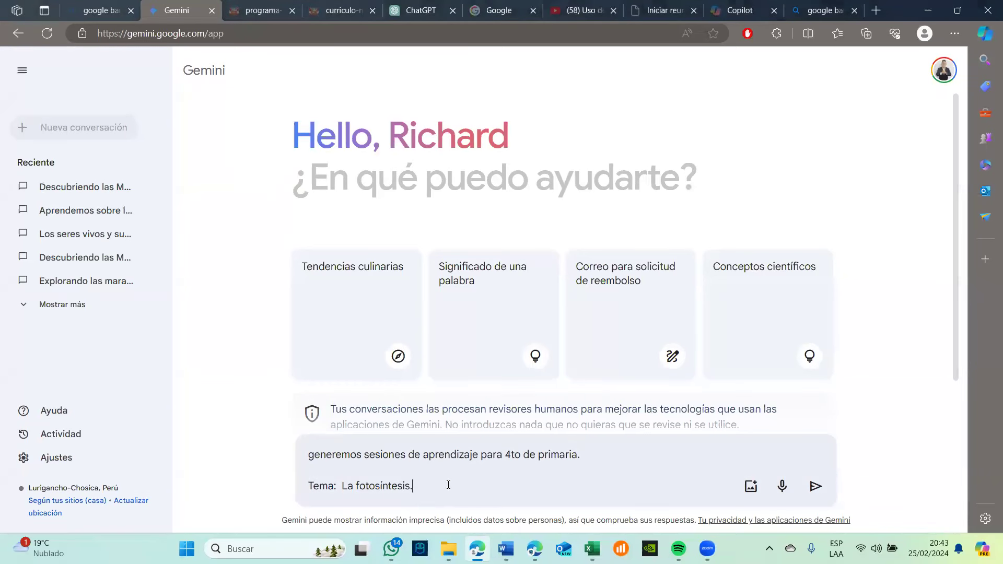
{"action": "key", "text": "Return"}
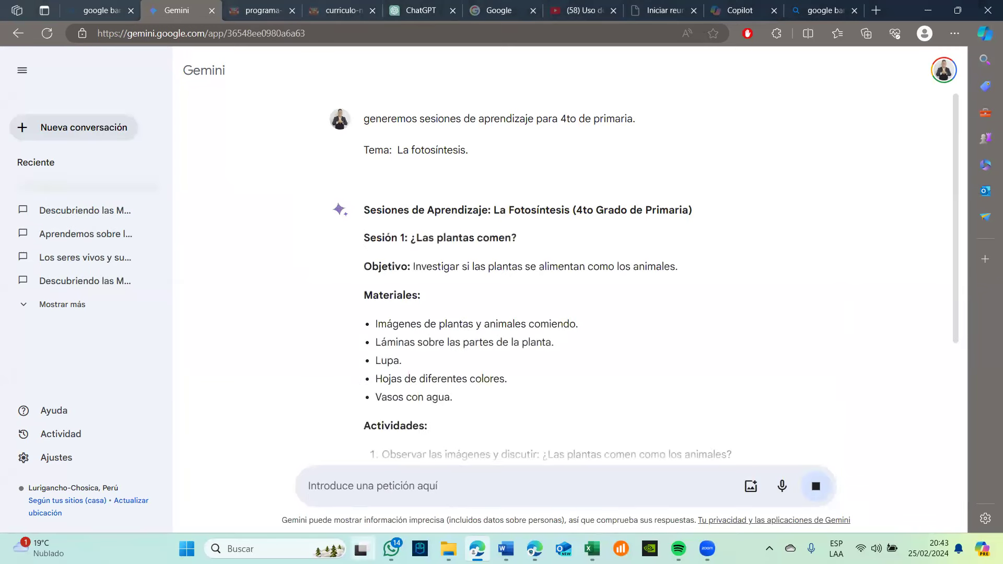
- Reopen the sent prompt for editing and add "Momentos: Inicio, desarrollo, Cierre." below the topic line
{"action": "scroll", "coordinate": [527, 355], "scroll_direction": "down", "scroll_amount": 1}
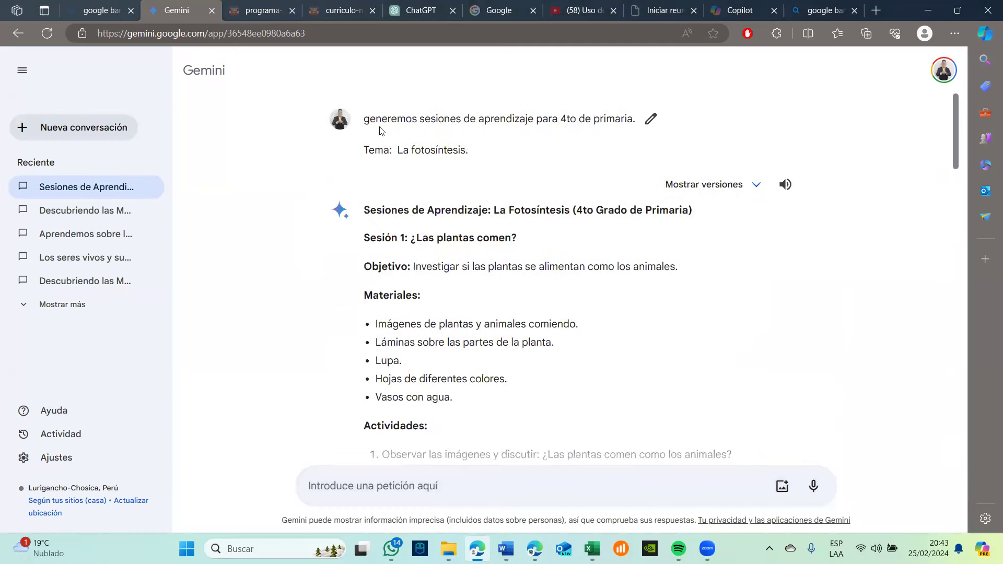
{"action": "triple_click", "coordinate": [382, 131]}
{"action": "left_click", "coordinate": [364, 123]}
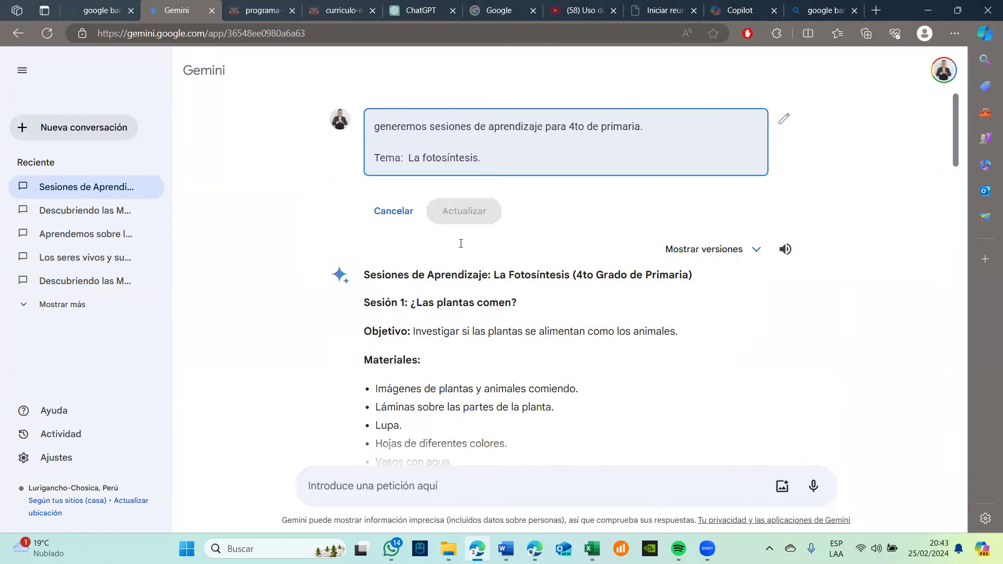
{"action": "type", "text": "}"}
{"action": "key", "text": "BackSpace"}
{"action": "key", "text": "Return"}
{"action": "key", "text": "Return"}
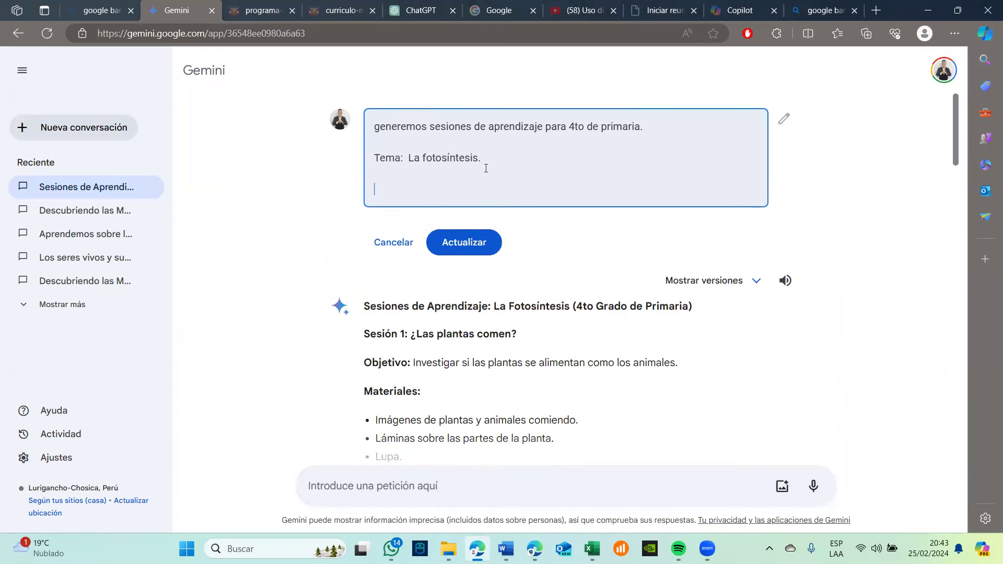
{"action": "type", "text": "Momentos: Inicio"}
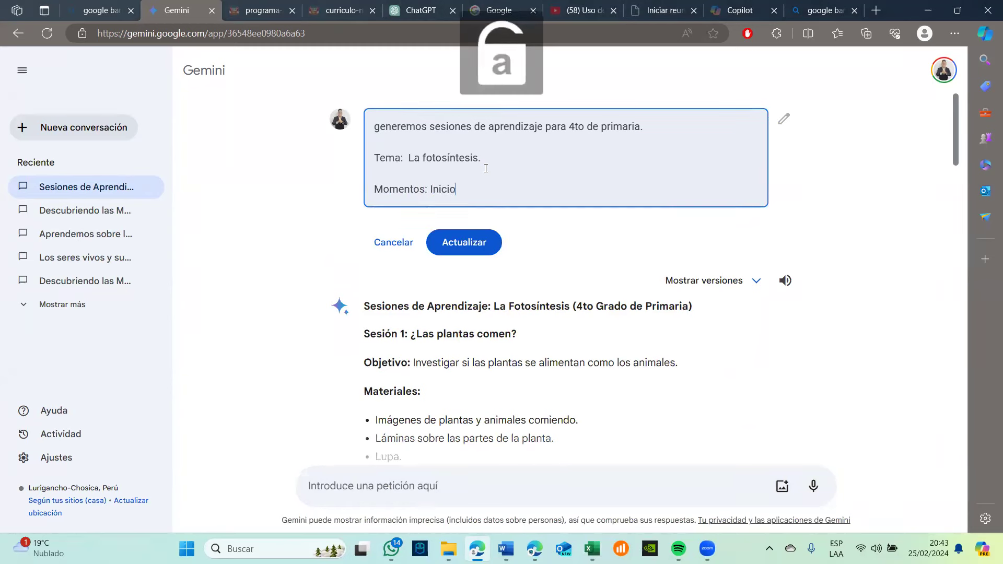
{"action": "type", "text": ", desarr"}
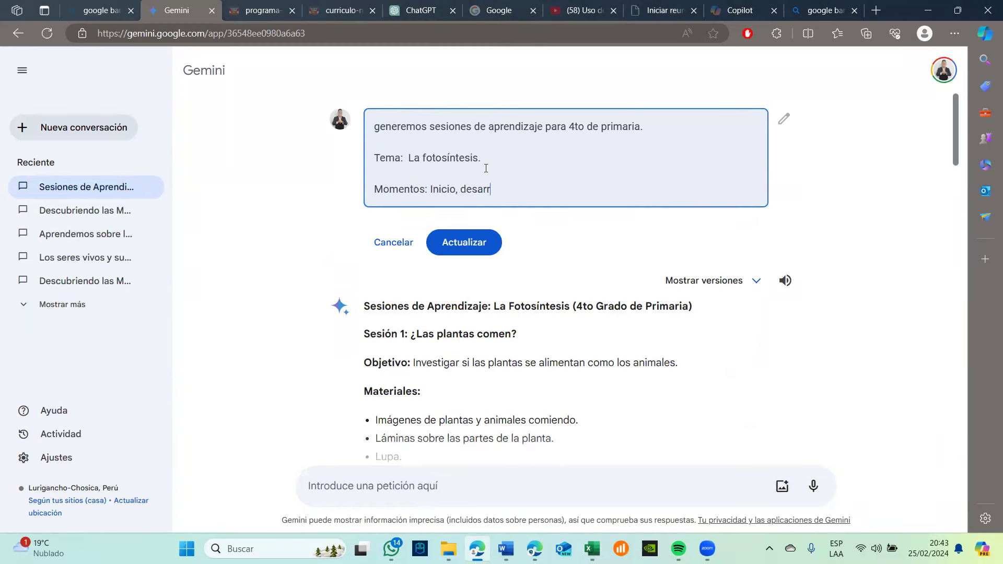
{"action": "type", "text": "ollo, Cie"}
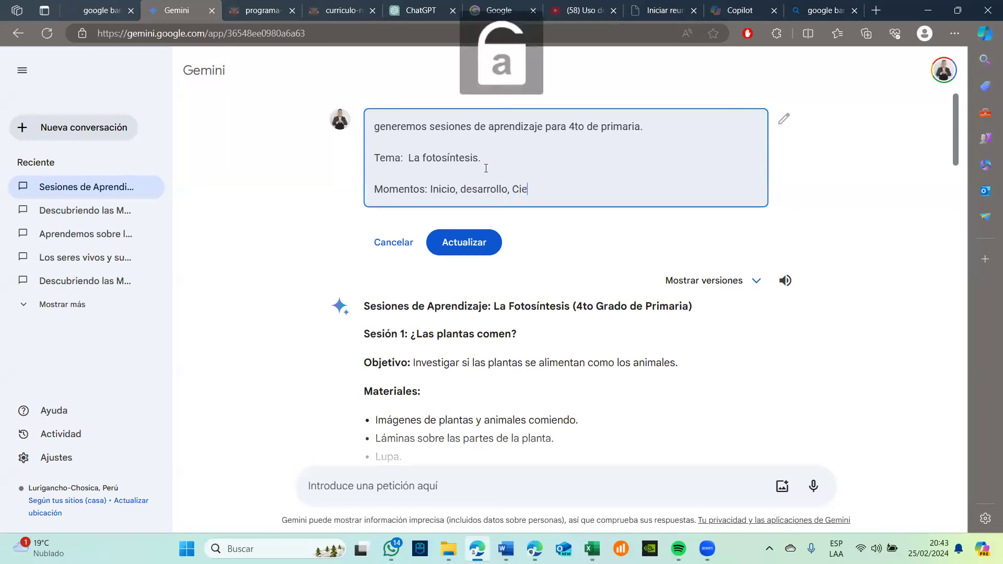
{"action": "type", "text": "rre."}
- Add "Tiempo 45 minutos" as a further line of the prompt and update it to regenerate the response
{"action": "key", "text": "Return"}
{"action": "key", "text": "Return"}
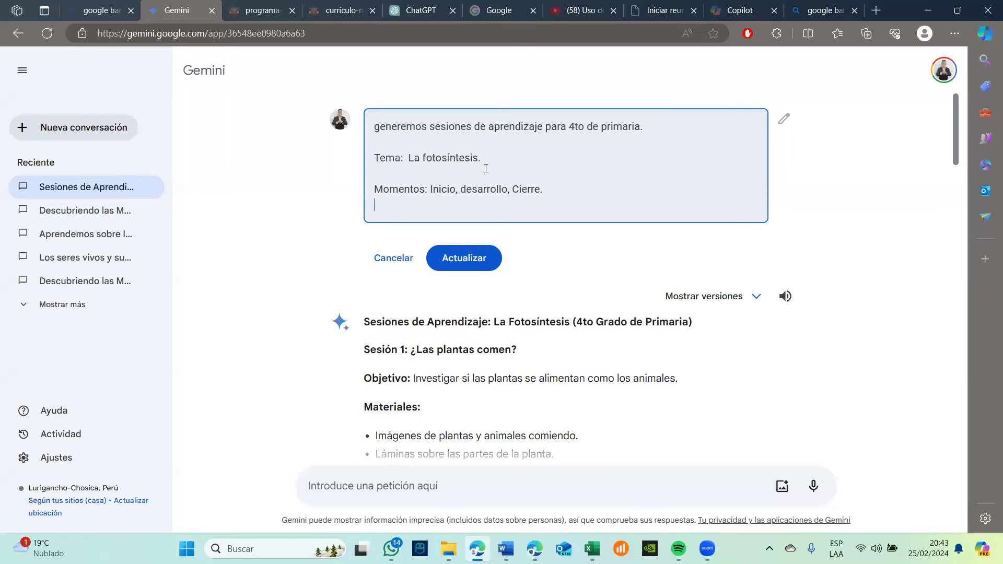
{"action": "type", "text": "Tiempo "}
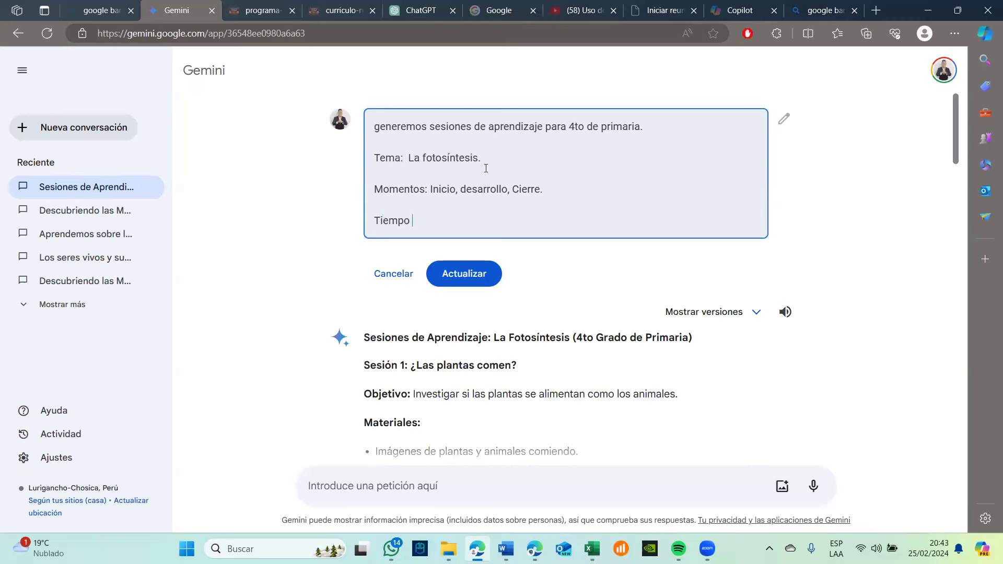
{"action": "type", "text": "45 minutos"}
{"action": "left_click", "coordinate": [489, 221]}
{"action": "left_click", "coordinate": [463, 275]}
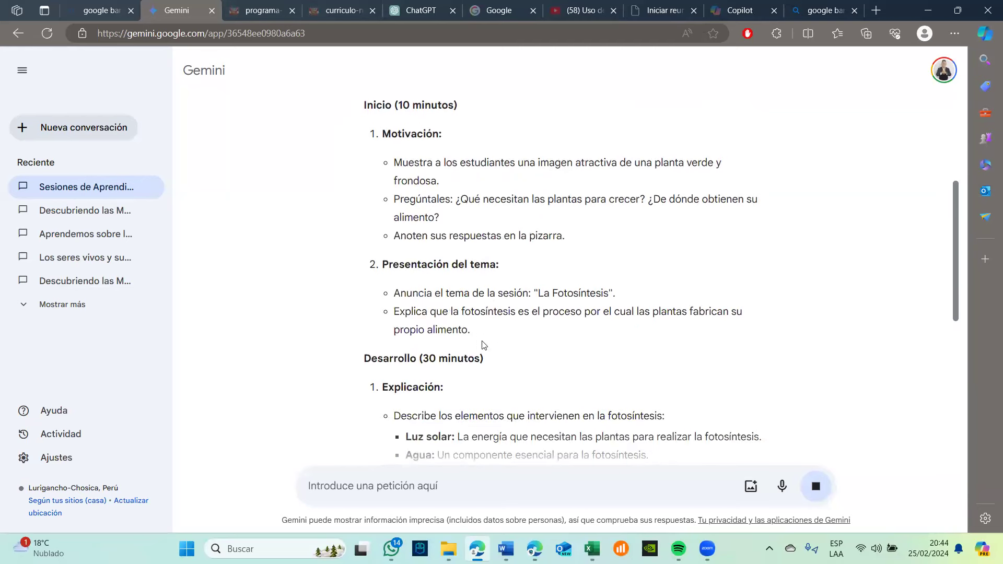
- Review the regenerated photosynthesis session from its grade and time through the Inicio, Desarrollo and Cierre moments
{"action": "scroll", "coordinate": [483, 342], "scroll_direction": "up", "scroll_amount": 4}
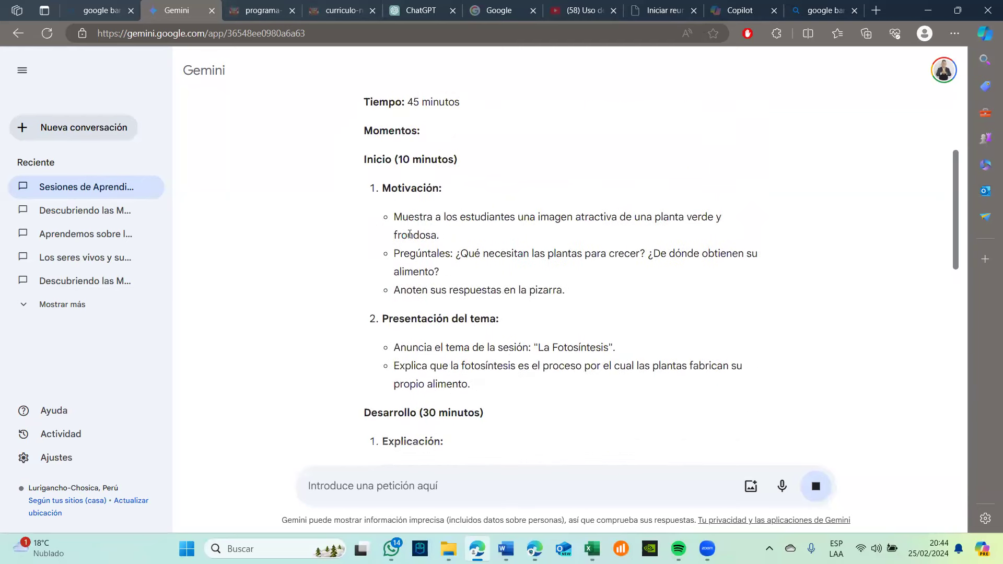
{"action": "scroll", "coordinate": [410, 234], "scroll_direction": "up", "scroll_amount": 1}
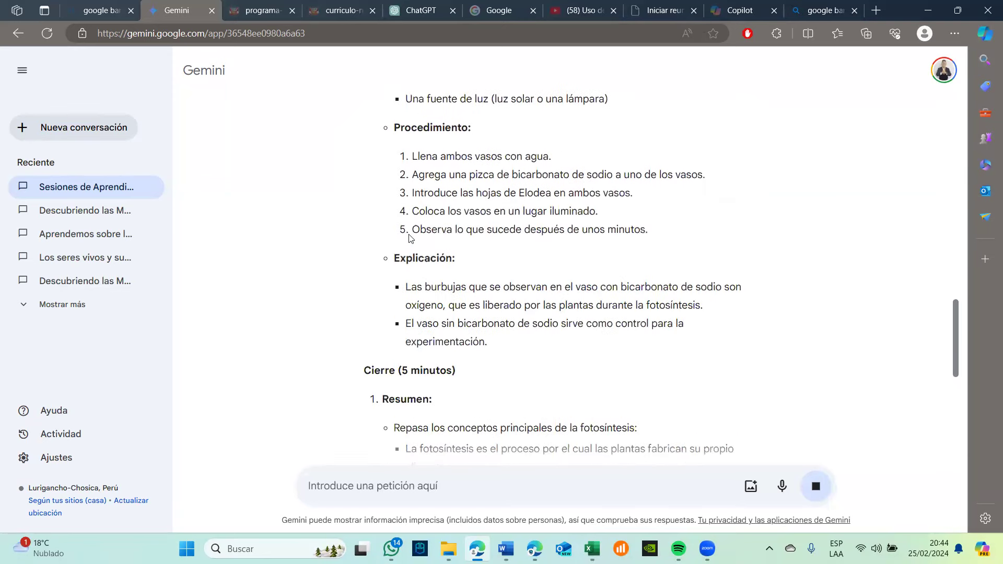
{"action": "scroll", "coordinate": [409, 234], "scroll_direction": "up", "scroll_amount": 1}
{"action": "scroll", "coordinate": [409, 234], "scroll_direction": "up", "scroll_amount": 5}
{"action": "scroll", "coordinate": [410, 234], "scroll_direction": "up", "scroll_amount": 15}
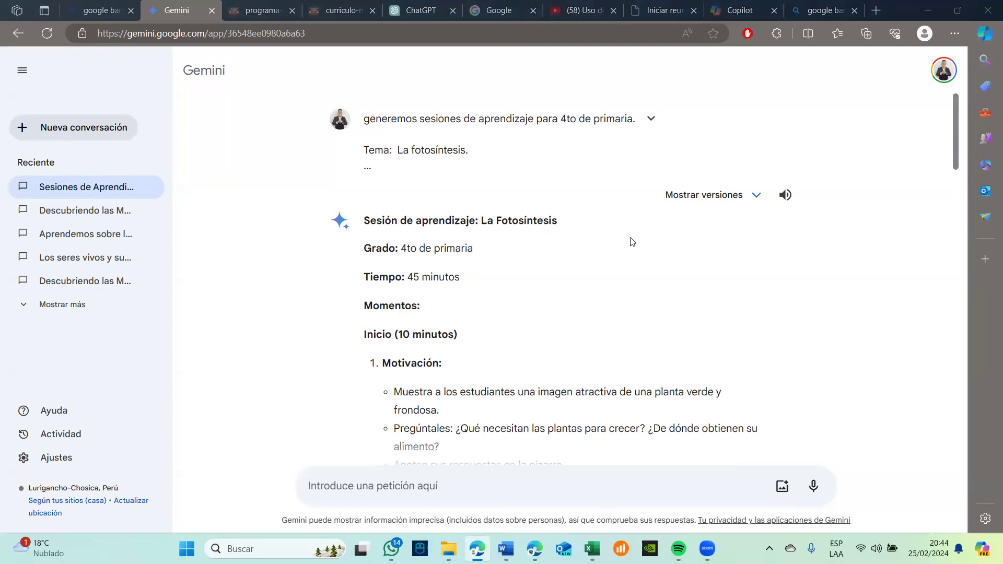
{"action": "scroll", "coordinate": [631, 241], "scroll_direction": "down", "scroll_amount": 10}
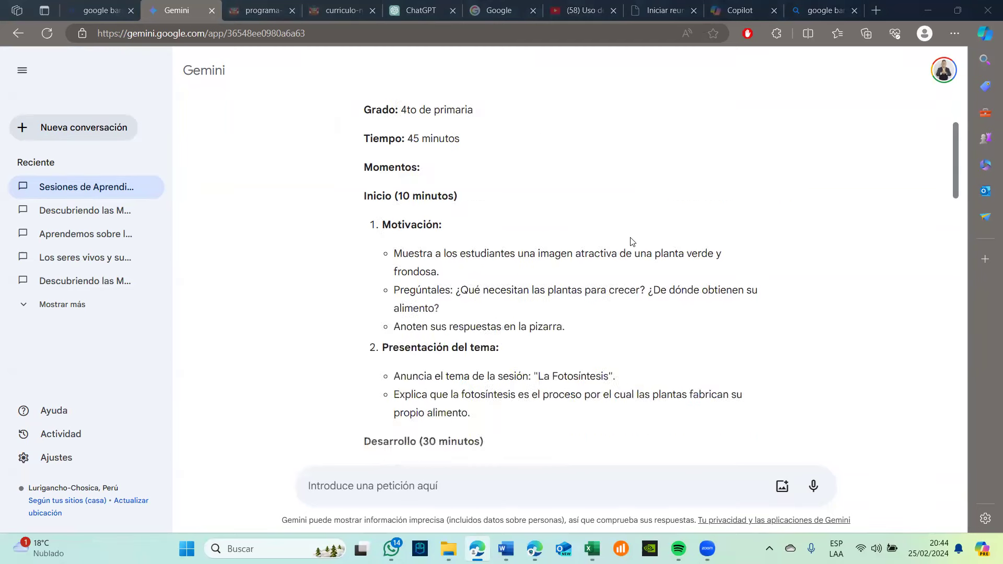
- Modify the regenerated photosynthesis session response with the "Más profesional" option
{"action": "scroll", "coordinate": [630, 241], "scroll_direction": "down", "scroll_amount": 5}
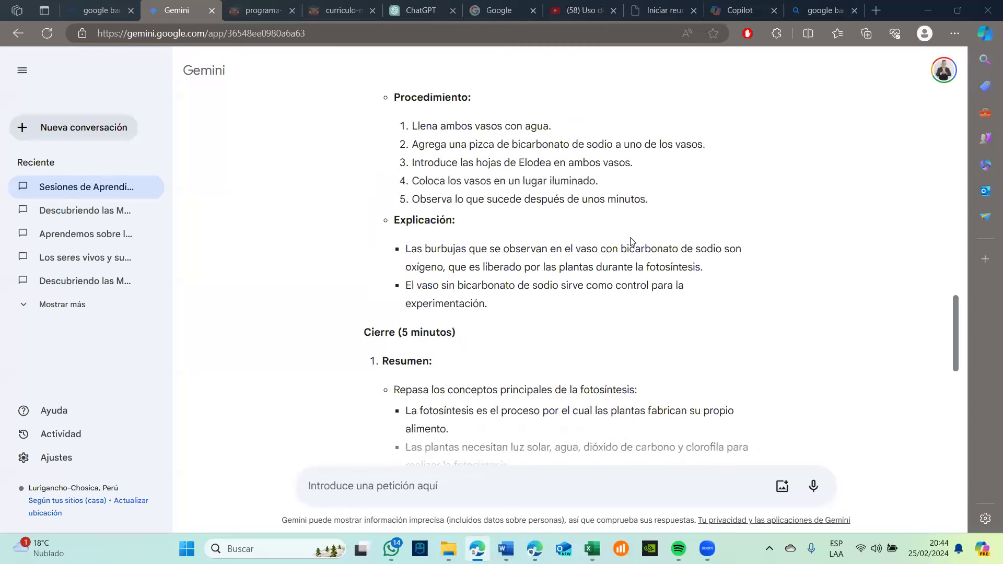
{"action": "scroll", "coordinate": [630, 242], "scroll_direction": "down", "scroll_amount": 10}
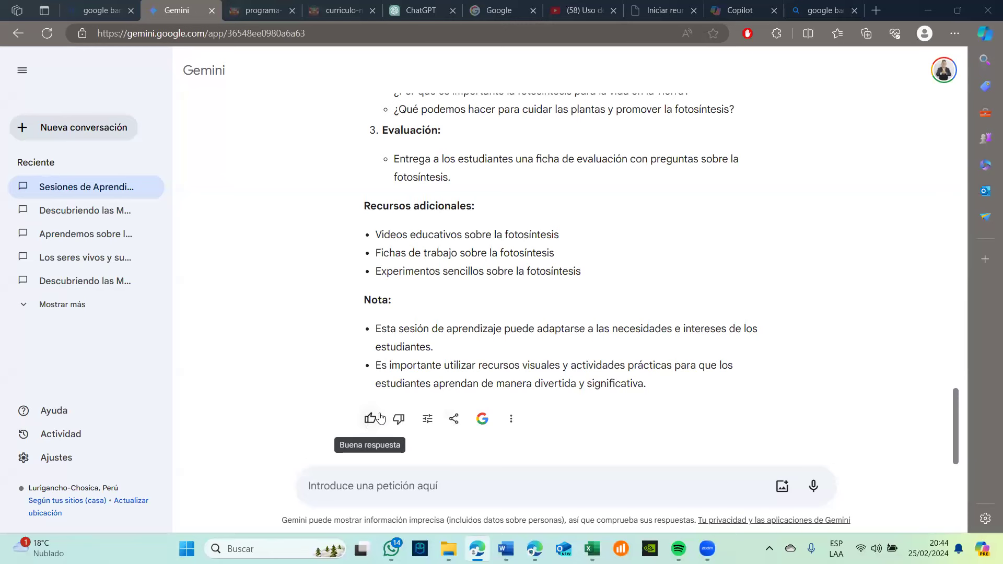
{"action": "left_click", "coordinate": [428, 420]}
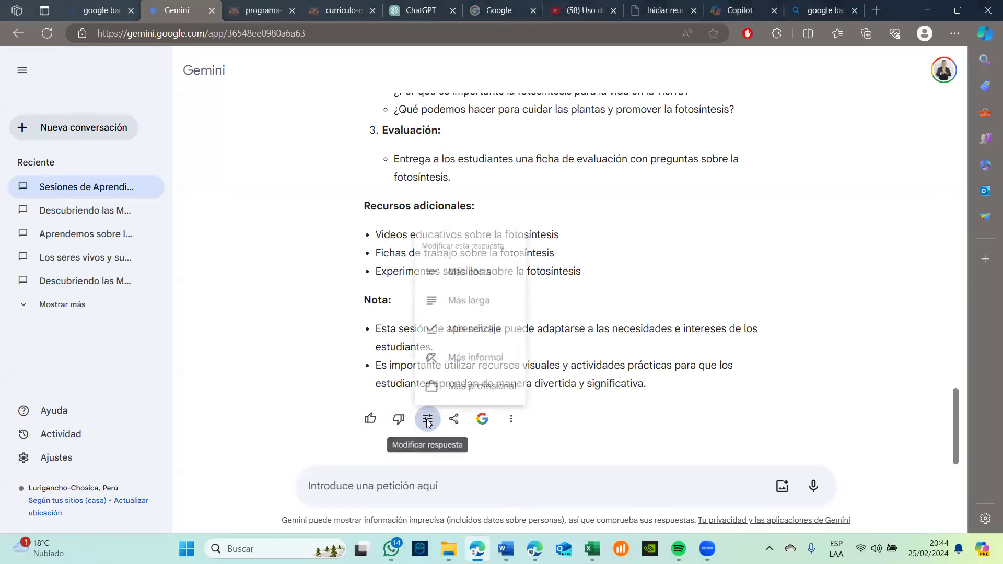
{"action": "left_click", "coordinate": [459, 386]}
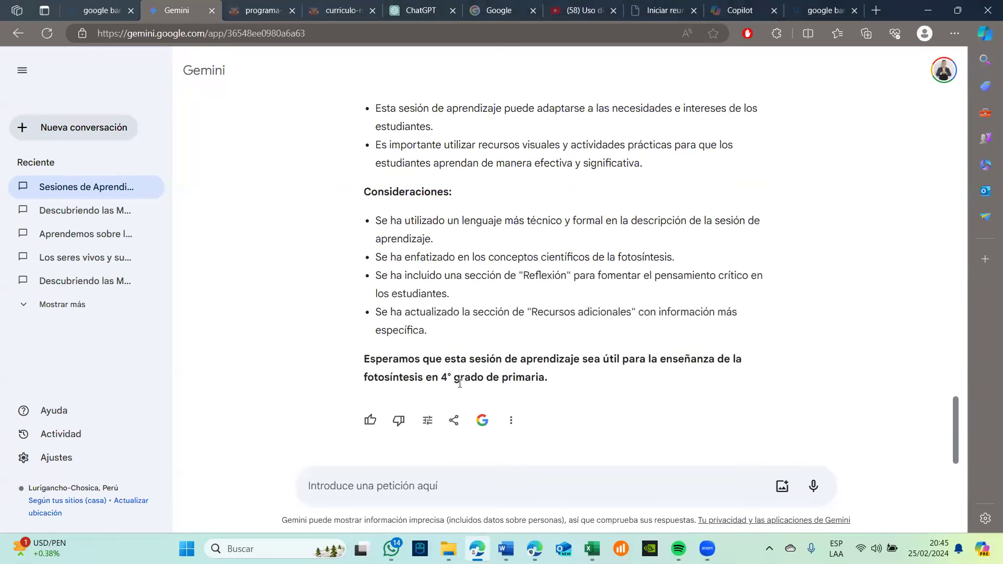
- Export the more professional session to Google Docs and open the created document to look through it
{"action": "left_click", "coordinate": [453, 422]}
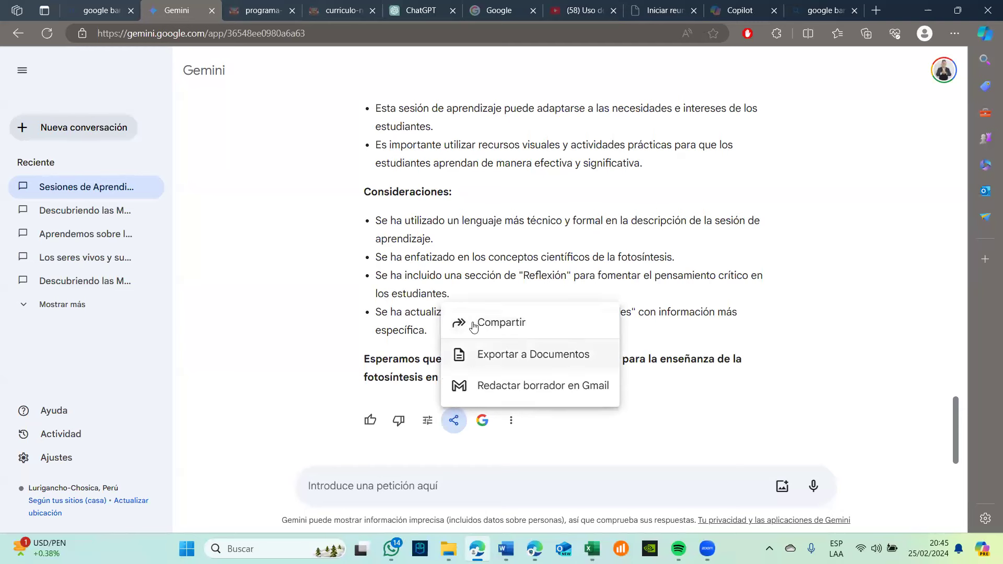
{"action": "left_click", "coordinate": [493, 355]}
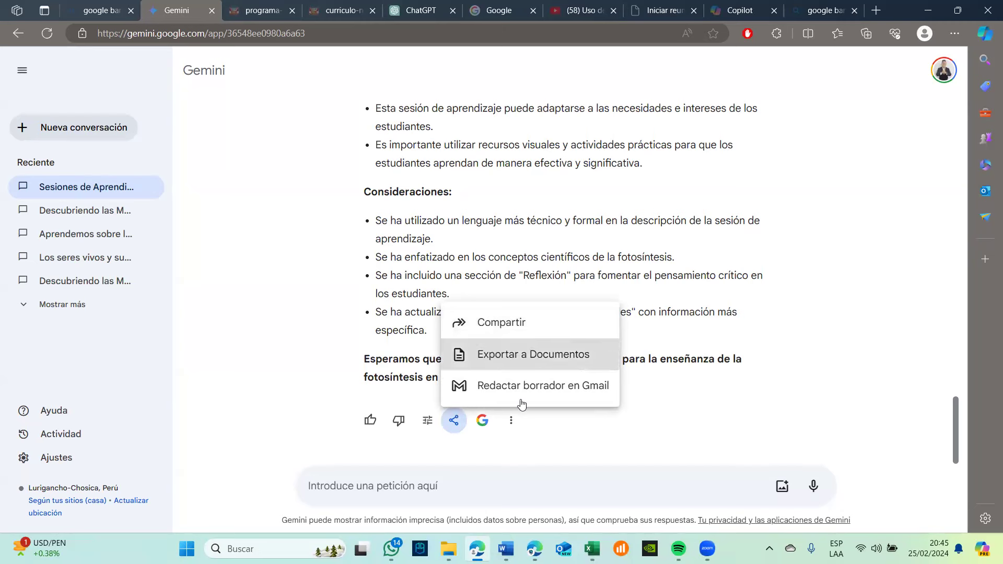
{"action": "left_click", "coordinate": [509, 356]}
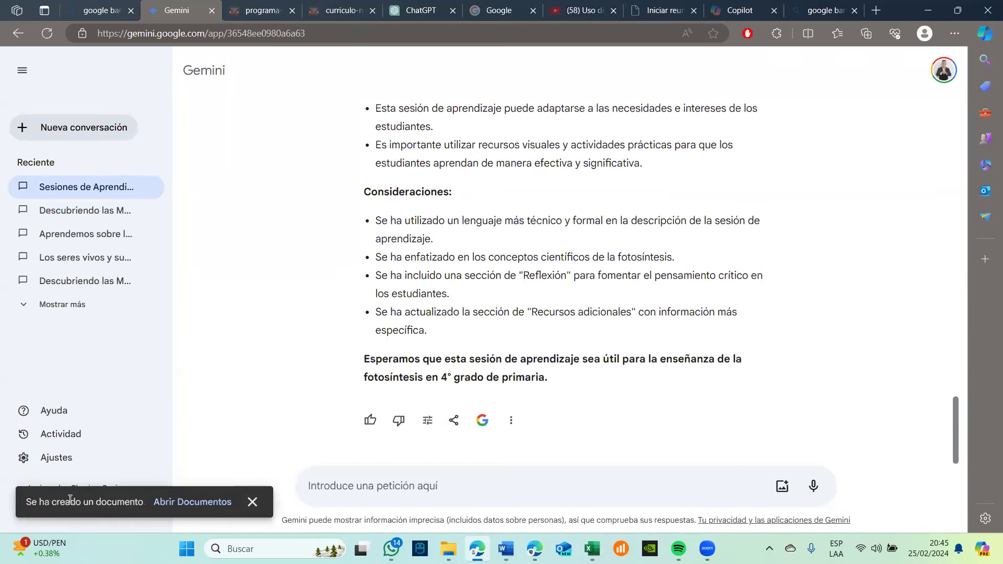
{"action": "left_click", "coordinate": [180, 502]}
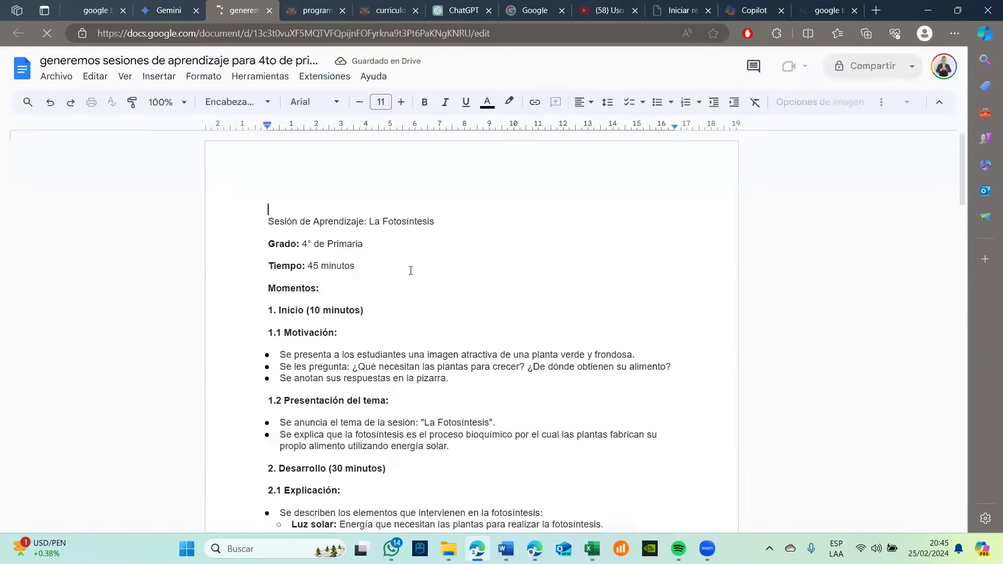
{"action": "scroll", "coordinate": [410, 270], "scroll_direction": "down", "scroll_amount": 17}
{"action": "scroll", "coordinate": [411, 271], "scroll_direction": "up", "scroll_amount": 17}
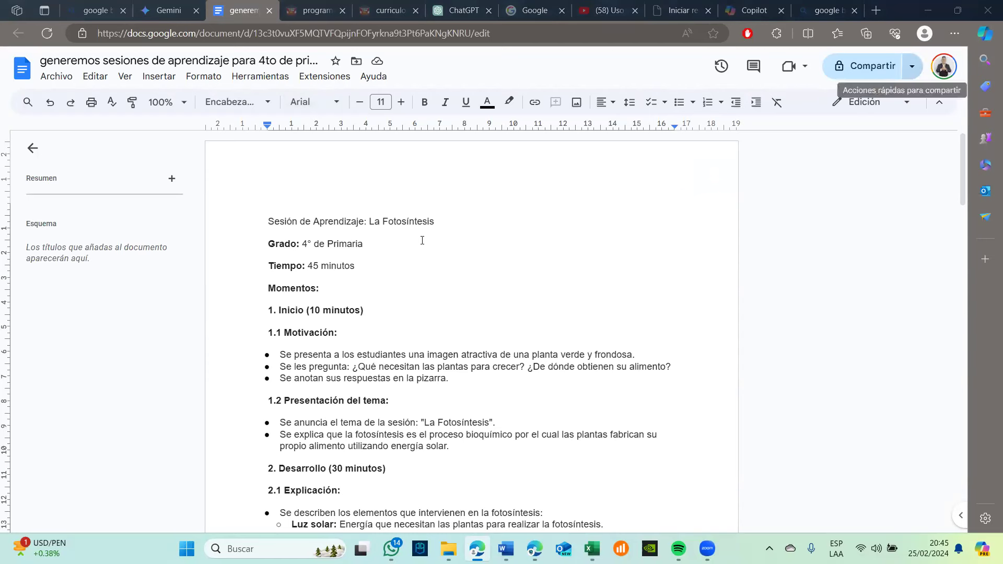
- Return to the Gemini conversation and send the prompt "de esta sesiones, generame una practica de evaluación."
{"action": "left_click", "coordinate": [173, 8]}
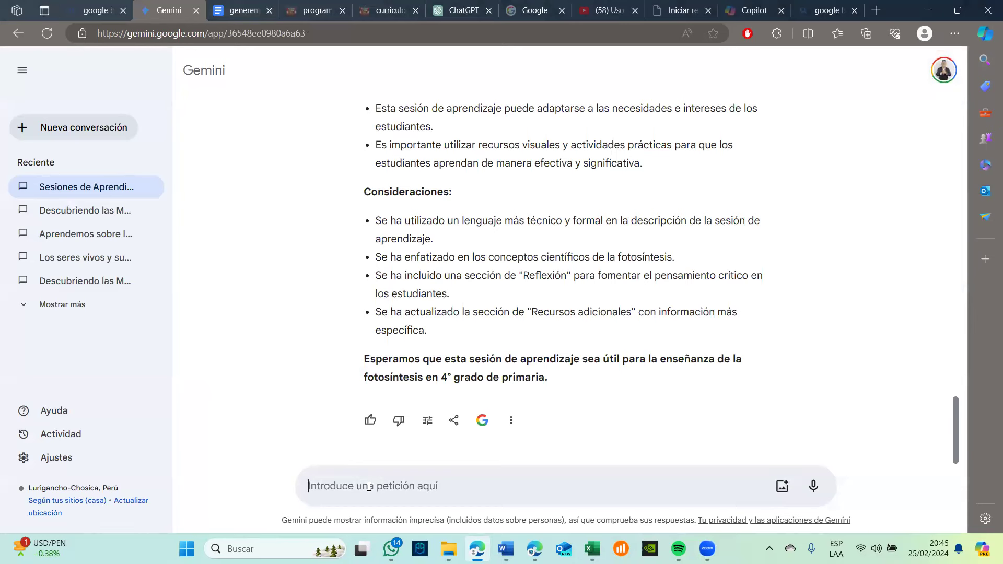
{"action": "type", "text": "de e"}
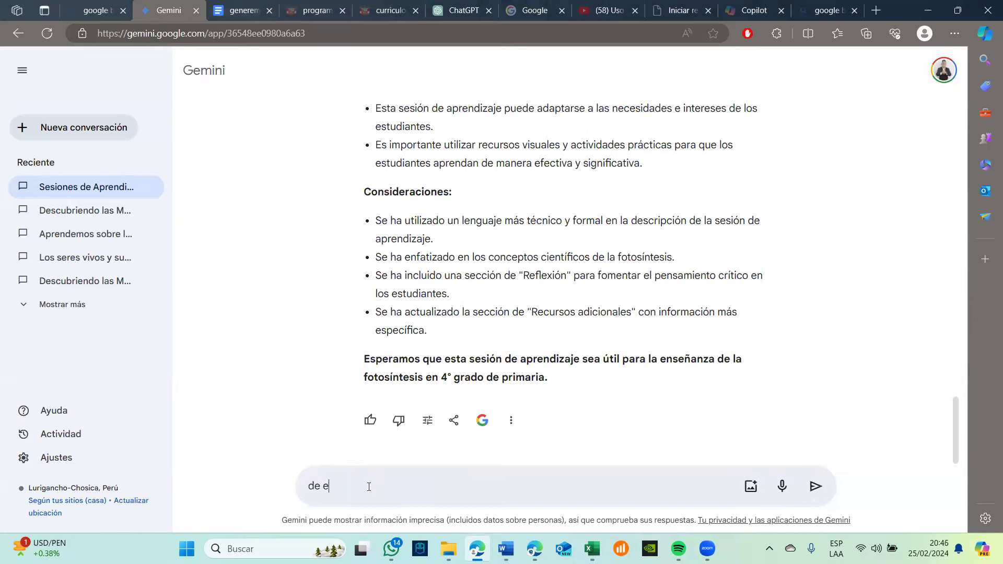
{"action": "type", "text": "sta sesiones, generame "}
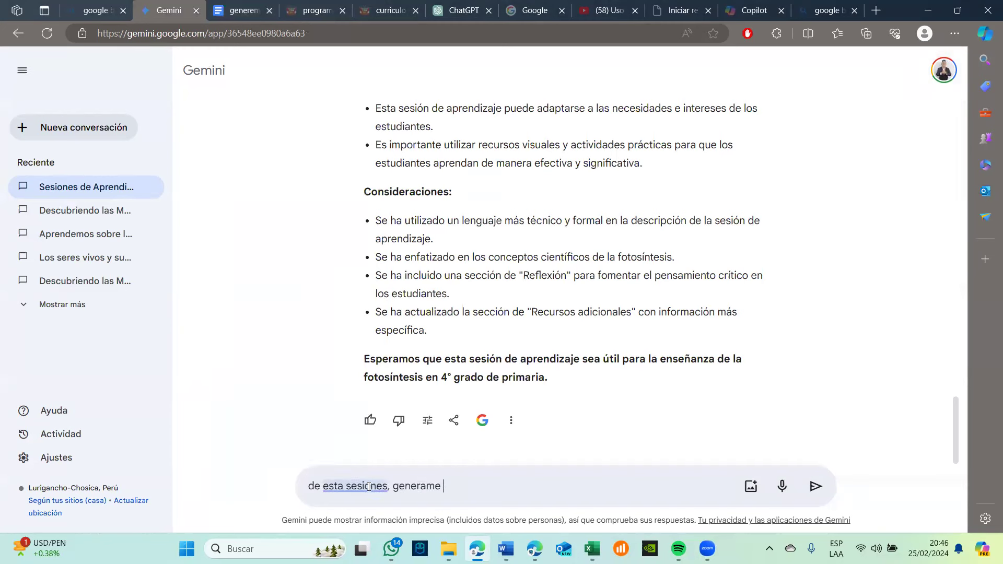
{"action": "type", "text": "una prac"}
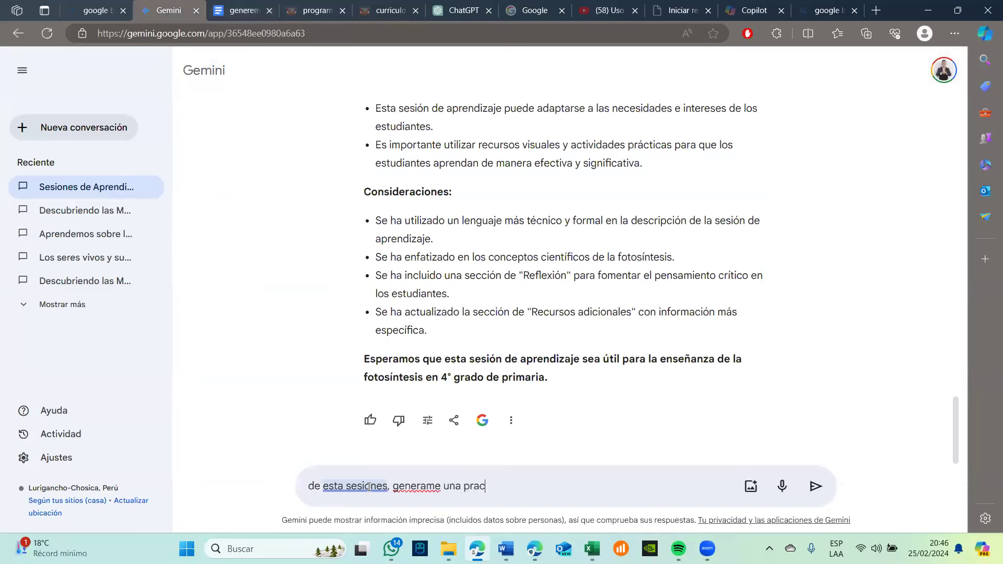
{"action": "type", "text": "tica dde"}
{"action": "key", "text": "BackSpace"}
{"action": "key", "text": "BackSpace"}
{"action": "type", "text": "e evaluacion "}
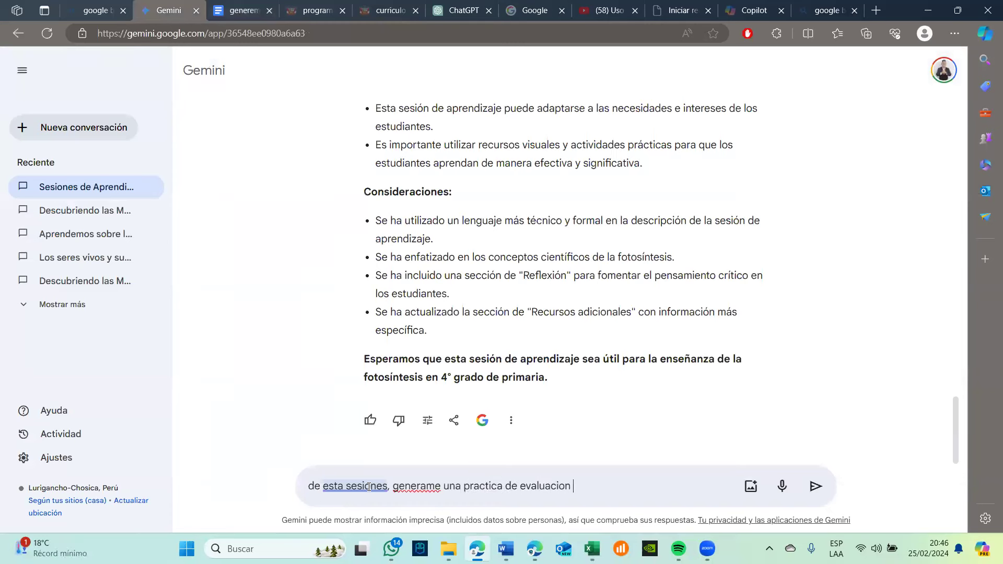
{"action": "type", "text": "ón."}
{"action": "key", "text": "Return"}
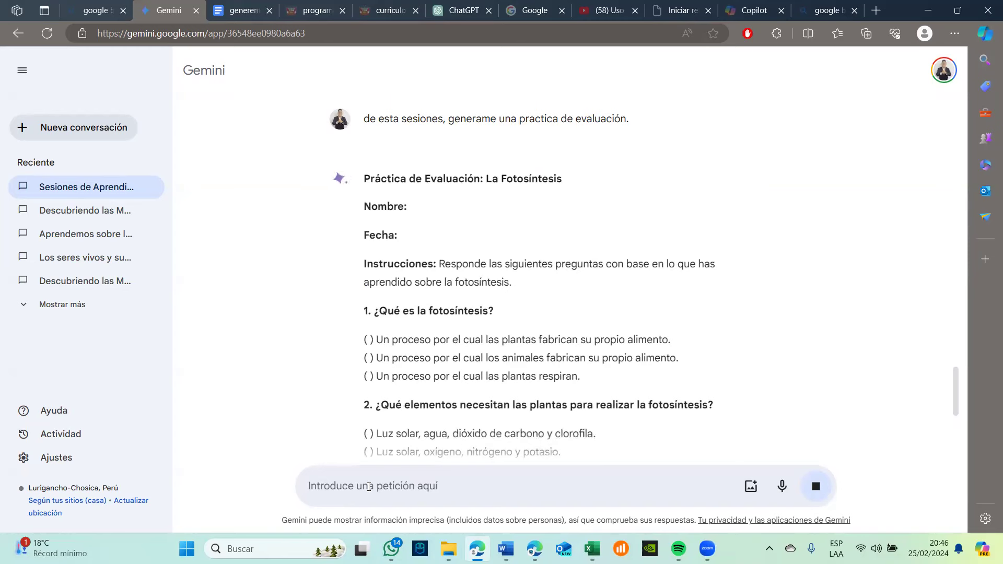
- Look through the generated photosynthesis evaluation, export it to Google Docs and open the created document
{"action": "scroll", "coordinate": [417, 334], "scroll_direction": "down", "scroll_amount": 5}
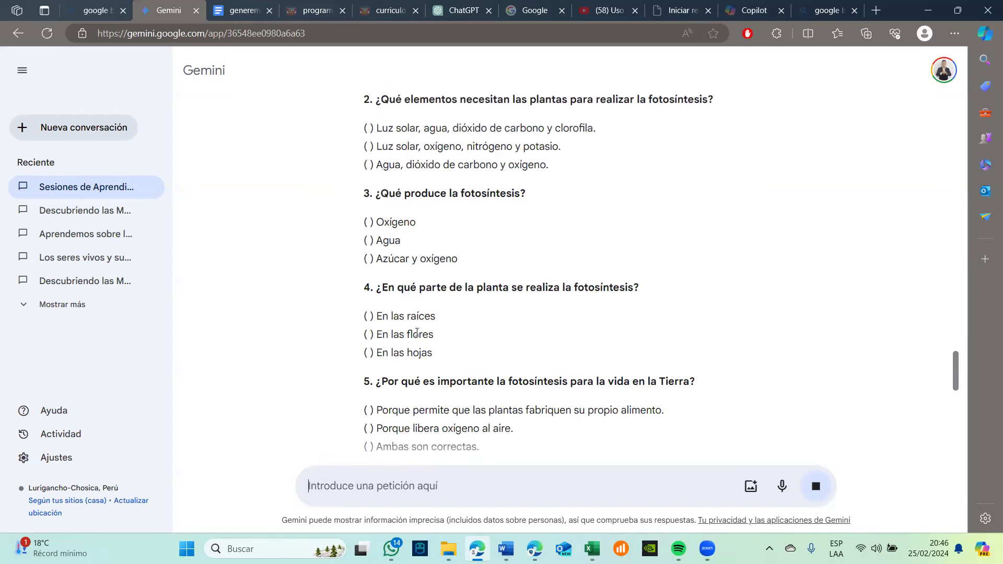
{"action": "scroll", "coordinate": [417, 332], "scroll_direction": "down", "scroll_amount": 14}
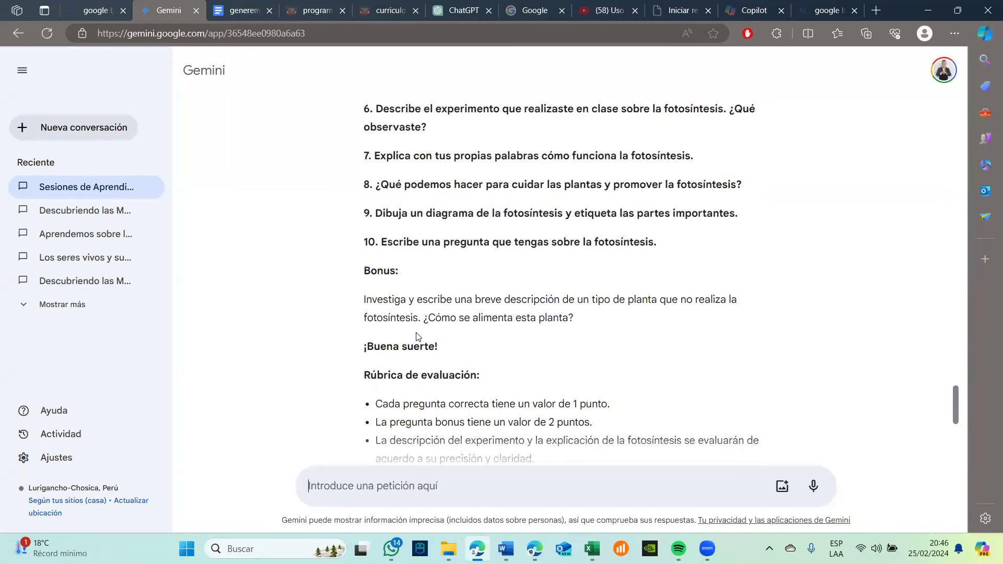
{"action": "scroll", "coordinate": [417, 332], "scroll_direction": "up", "scroll_amount": 1}
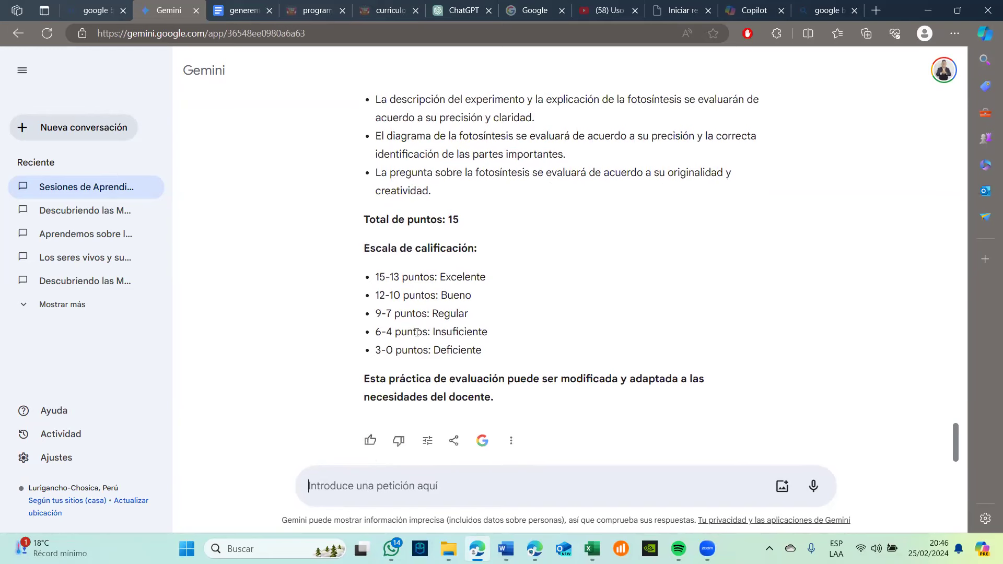
{"action": "scroll", "coordinate": [417, 332], "scroll_direction": "down", "scroll_amount": 1}
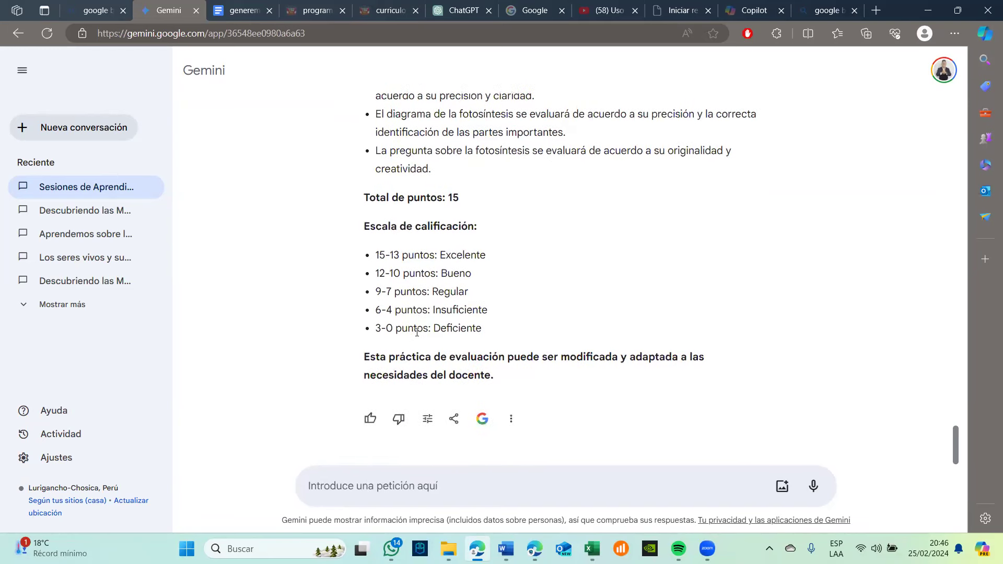
{"action": "left_click", "coordinate": [452, 420]}
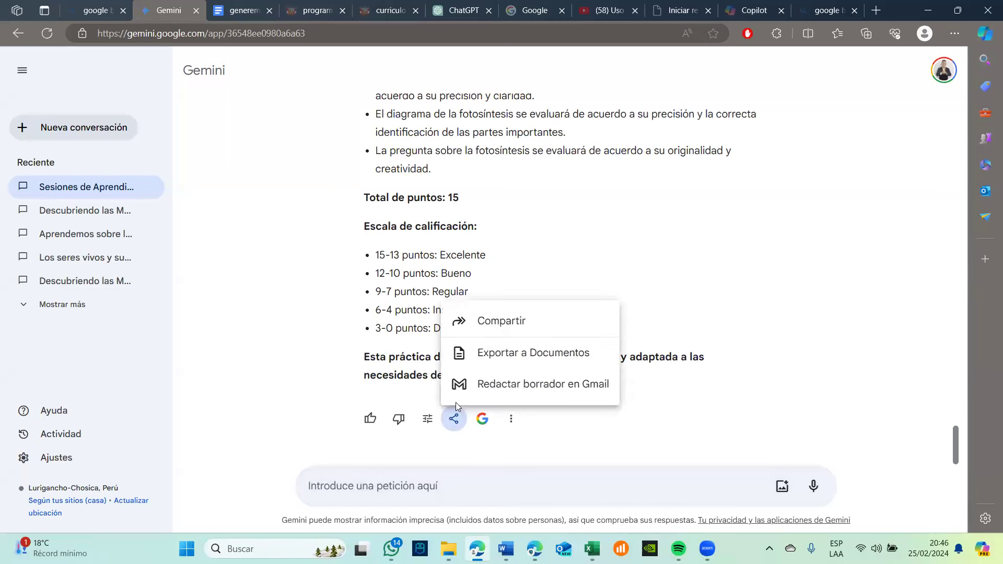
{"action": "left_click", "coordinate": [494, 353]}
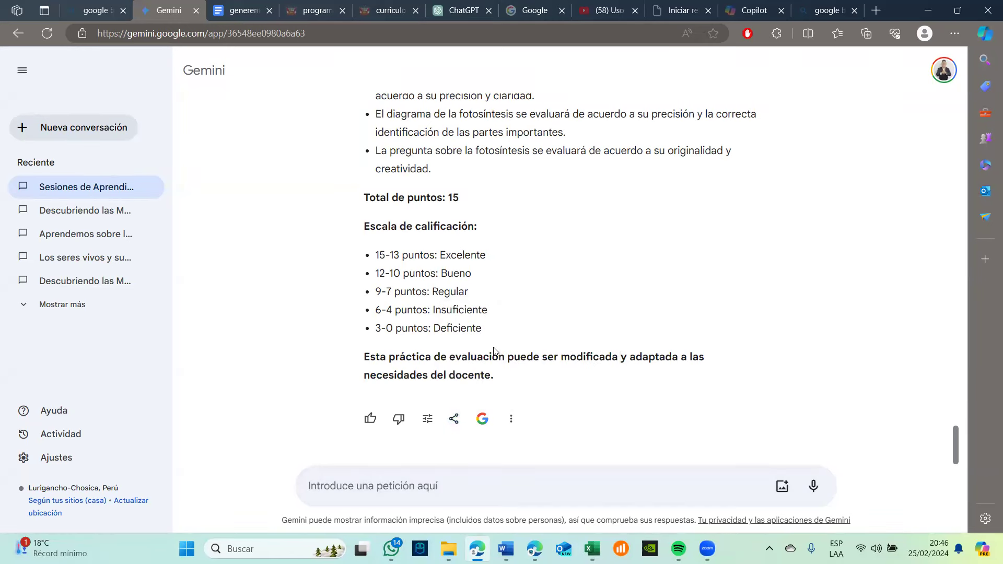
{"action": "left_click", "coordinate": [457, 423]}
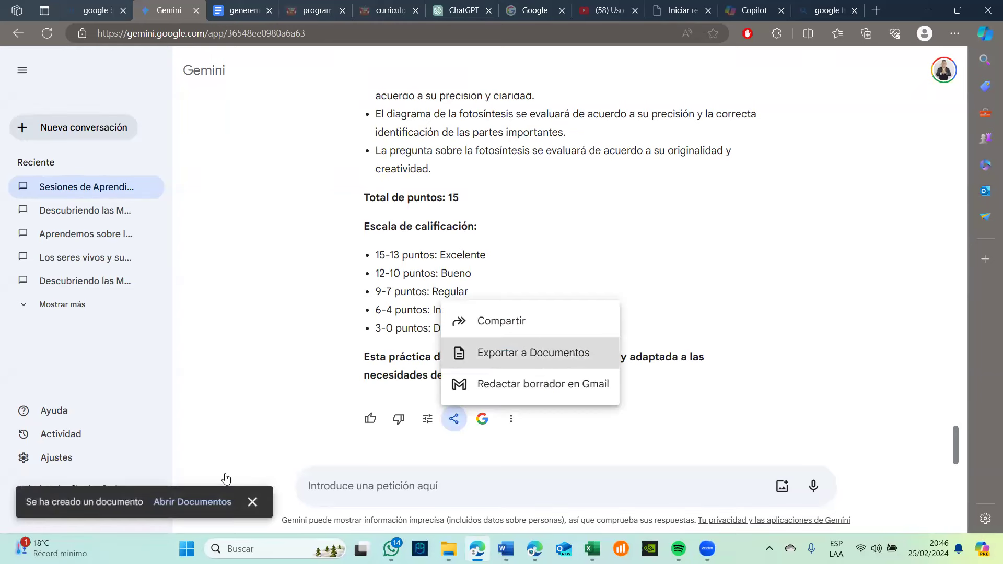
{"action": "key", "text": "Return"}
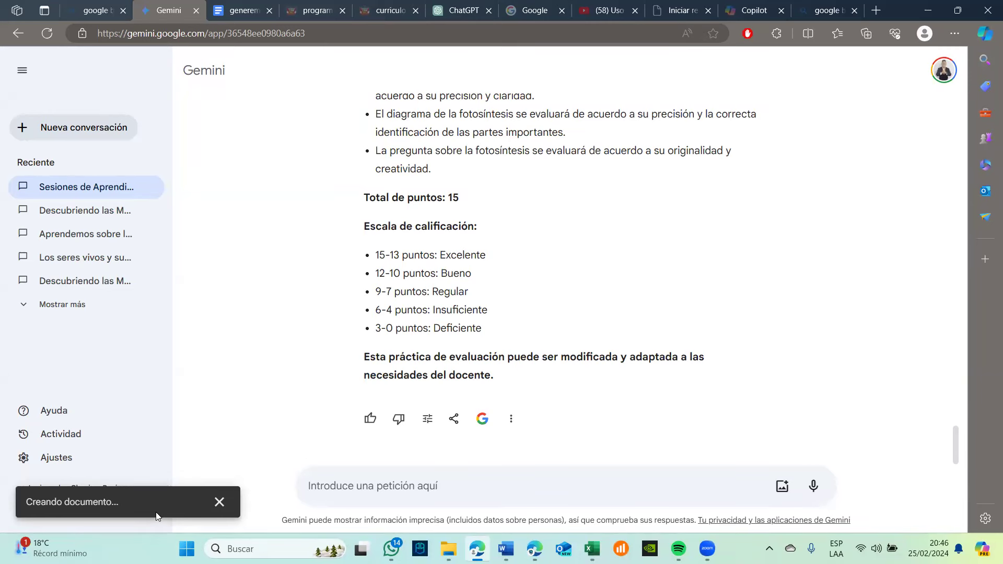
{"action": "left_click", "coordinate": [175, 510]}
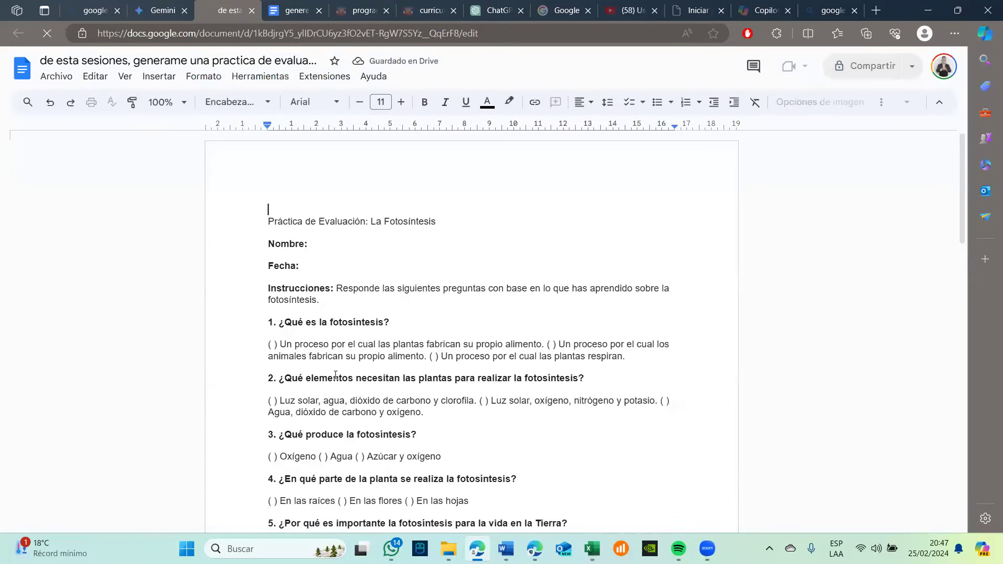
{"action": "left_click", "coordinate": [338, 243]}
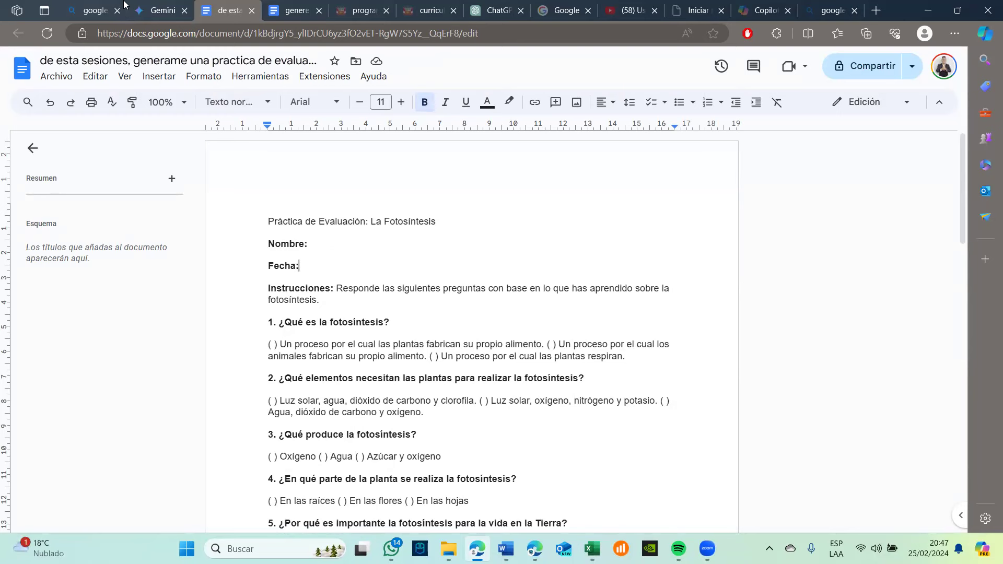
- Open a new Gemini page from the "google bard PLUS" search results and dismiss the notice about human reviewers
{"action": "left_click", "coordinate": [155, 4]}
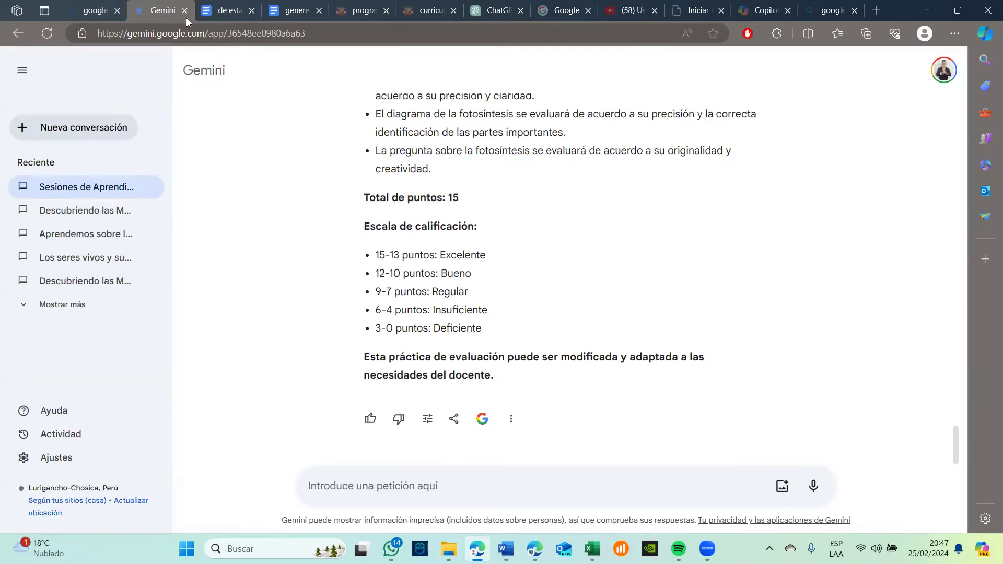
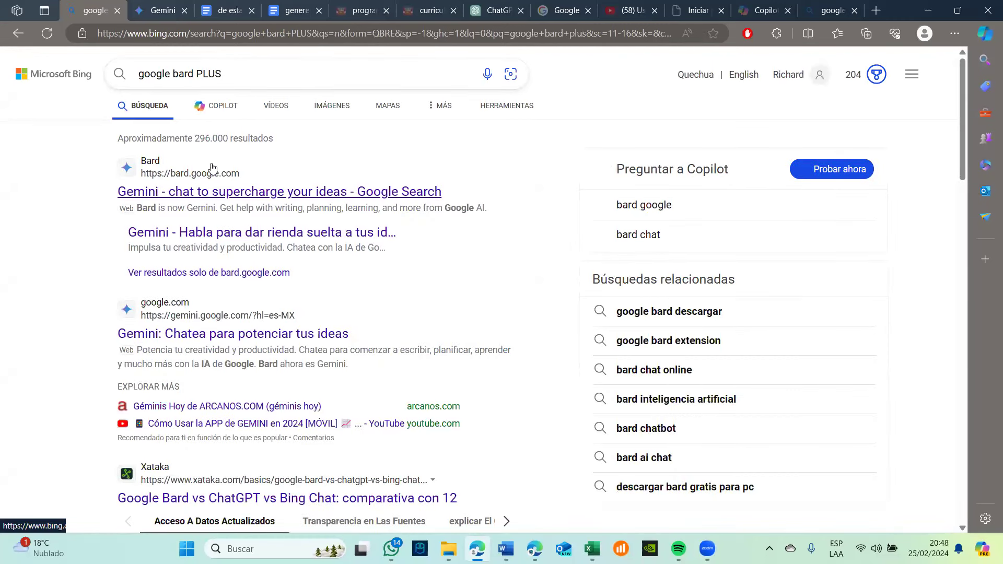
{"action": "left_click", "coordinate": [191, 191]}
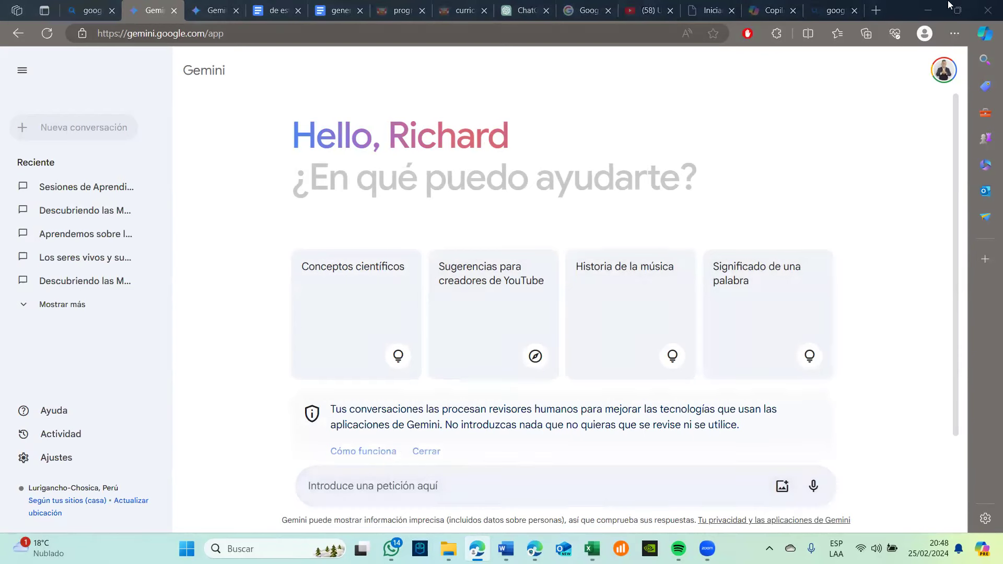
{"action": "left_click", "coordinate": [237, 81]}
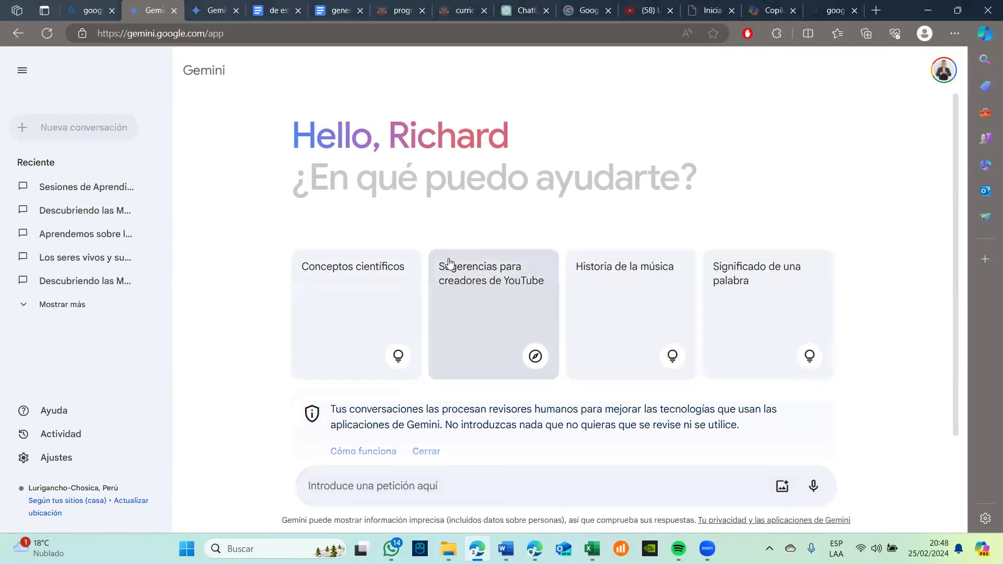
{"action": "scroll", "coordinate": [449, 282], "scroll_direction": "down", "scroll_amount": 1}
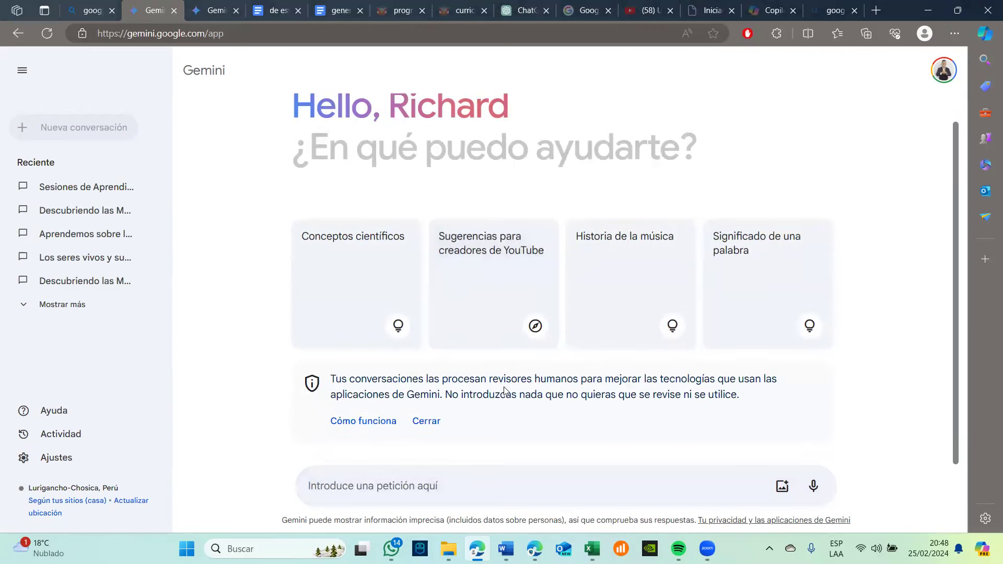
{"action": "left_click", "coordinate": [424, 421]}
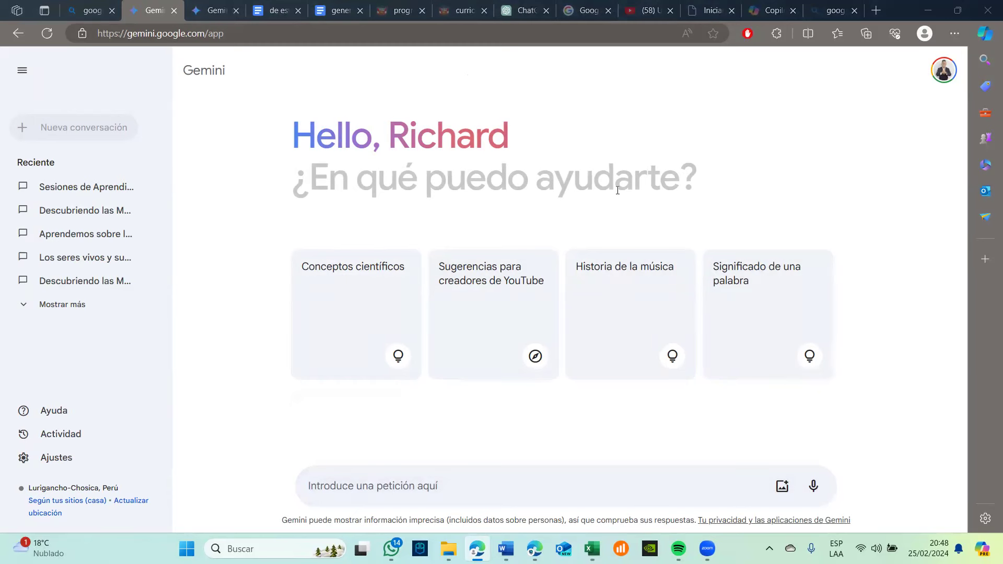
- Check the Google account options and Gemini's settings, and open the Gemini activity page
{"action": "left_click", "coordinate": [935, 80]}
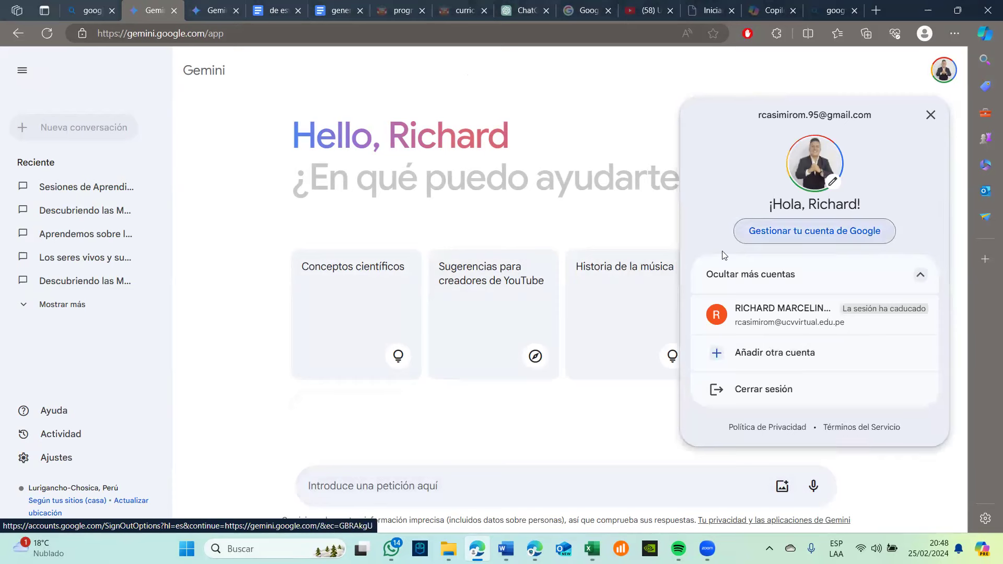
{"action": "left_click", "coordinate": [636, 225]}
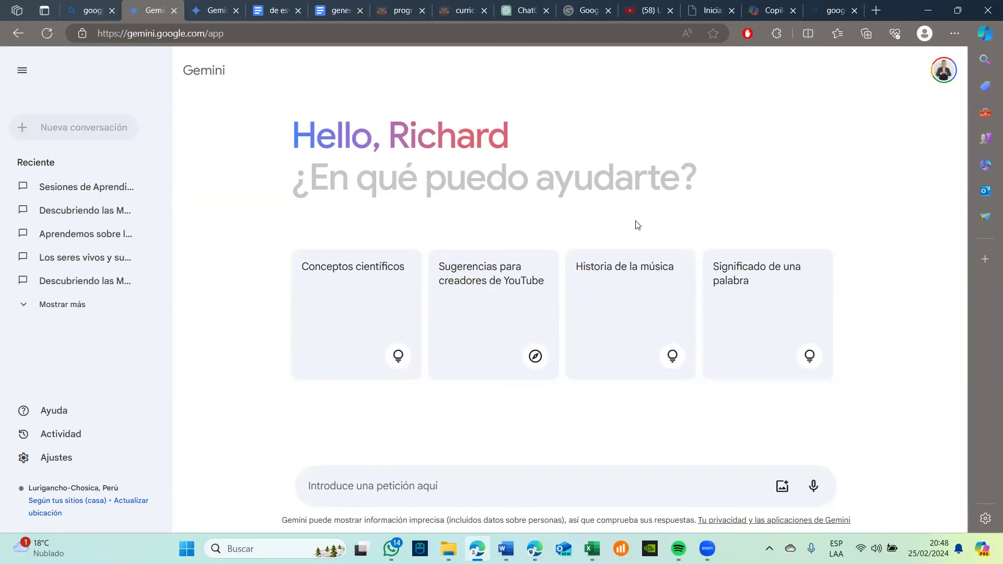
{"action": "left_click", "coordinate": [69, 454]}
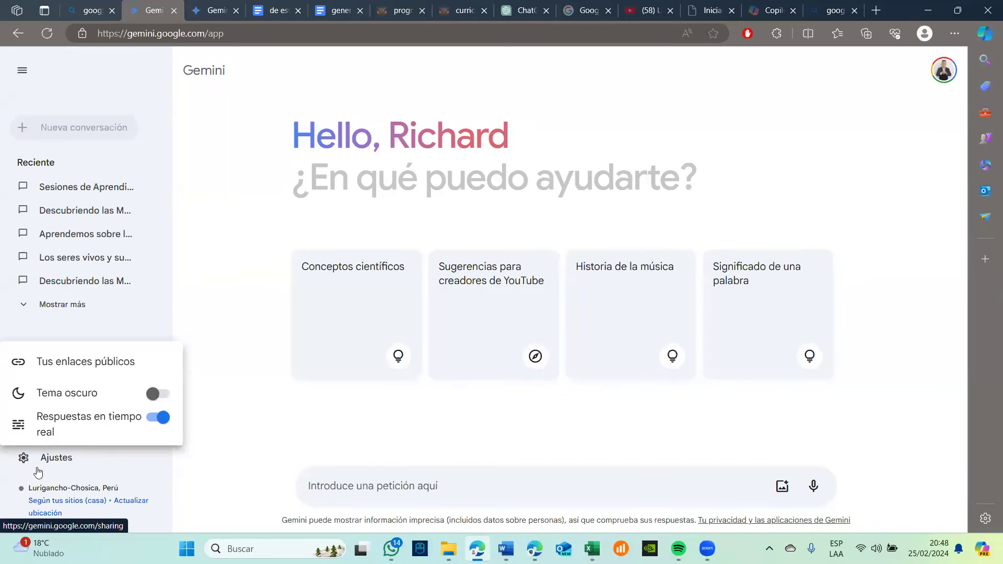
{"action": "left_click", "coordinate": [52, 469]}
{"action": "left_click", "coordinate": [50, 432]}
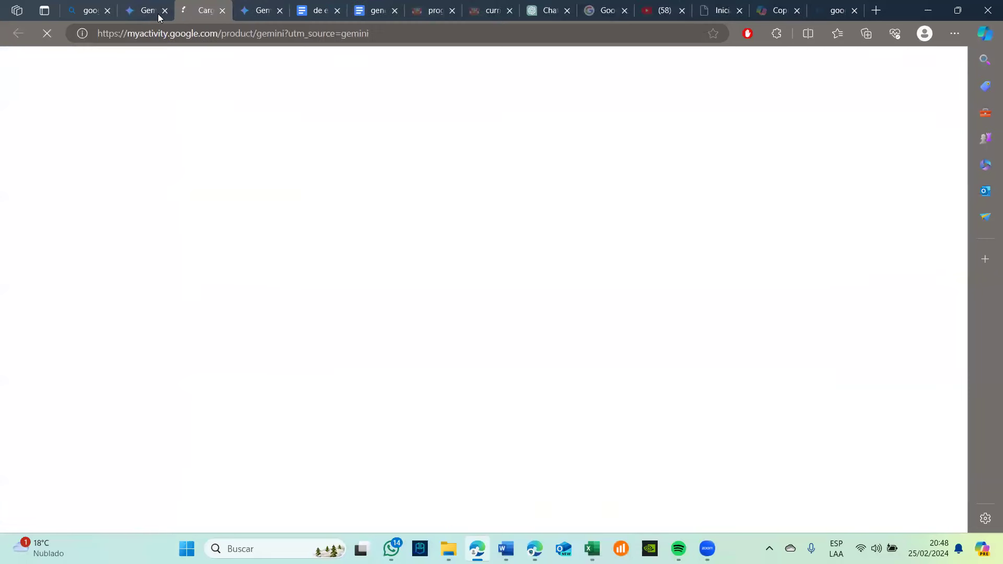
- Look through today's prompts listed in the Gemini activity history
{"action": "scroll", "coordinate": [421, 269], "scroll_direction": "down", "scroll_amount": 8}
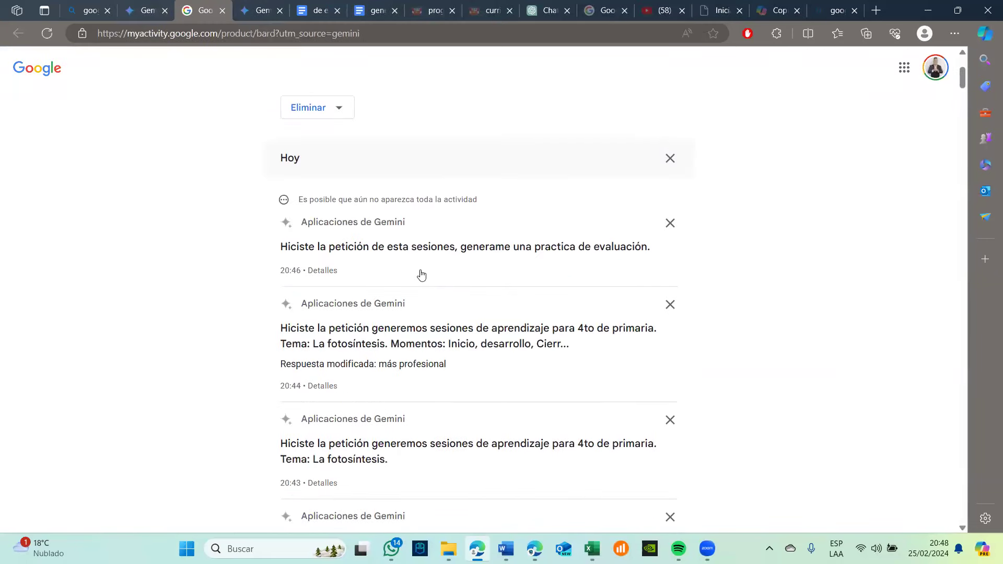
{"action": "scroll", "coordinate": [421, 270], "scroll_direction": "down", "scroll_amount": 3}
{"action": "scroll", "coordinate": [420, 269], "scroll_direction": "up", "scroll_amount": 12}
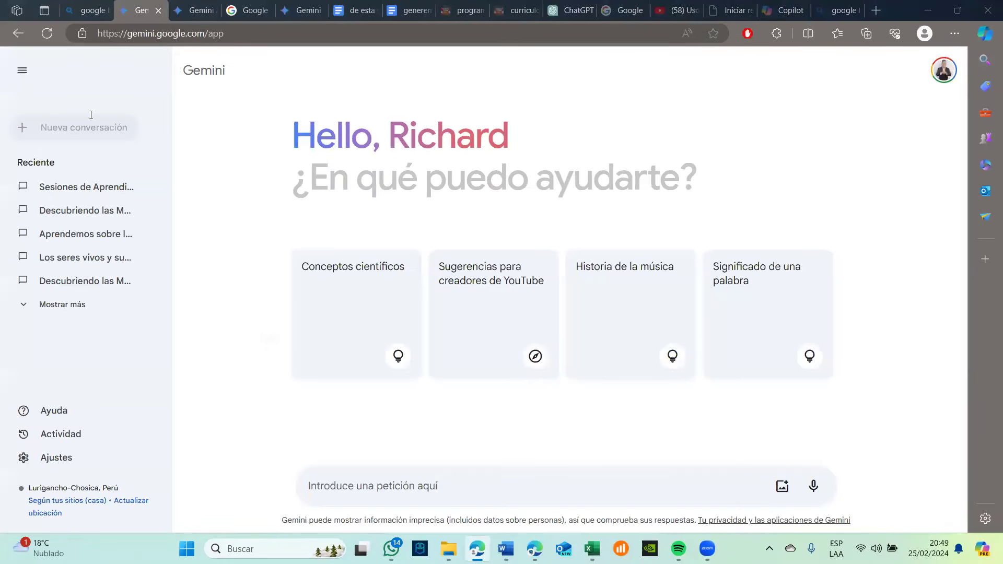
- Open the information page about Gemini Advanced from Gemini's help options and compare the prices and features of the two plans
{"action": "left_click", "coordinate": [56, 410]}
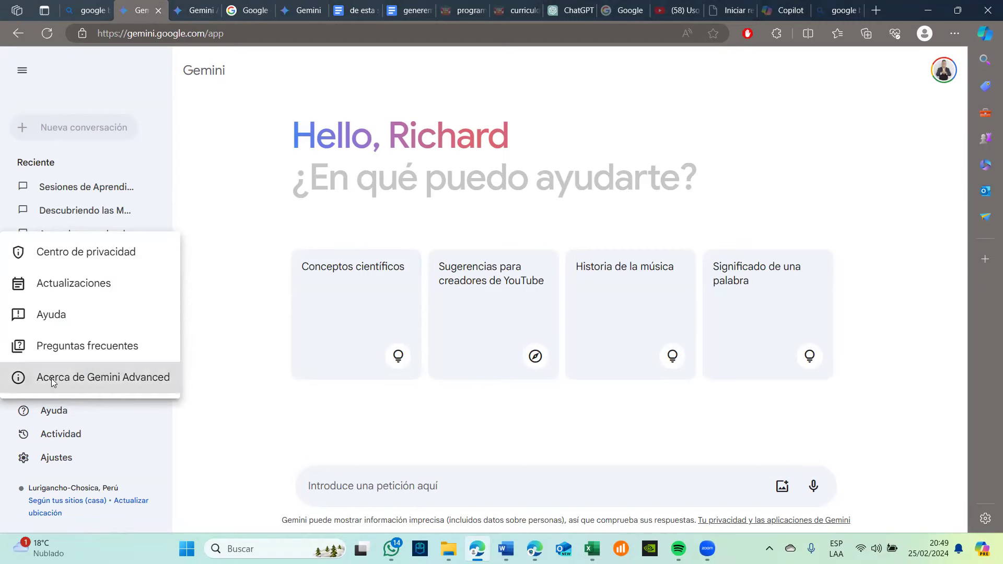
{"action": "left_click", "coordinate": [52, 382]}
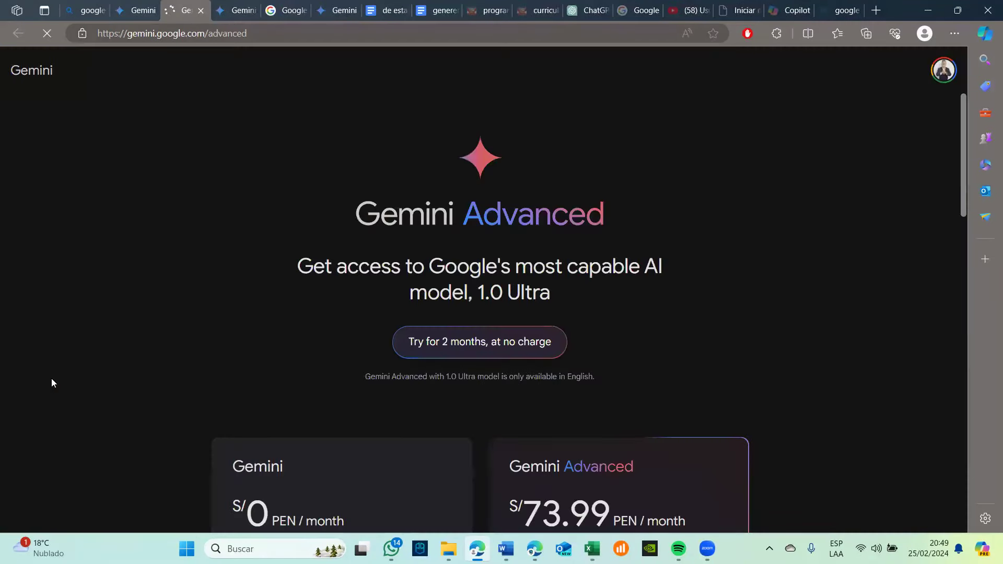
{"action": "scroll", "coordinate": [114, 330], "scroll_direction": "down", "scroll_amount": 3}
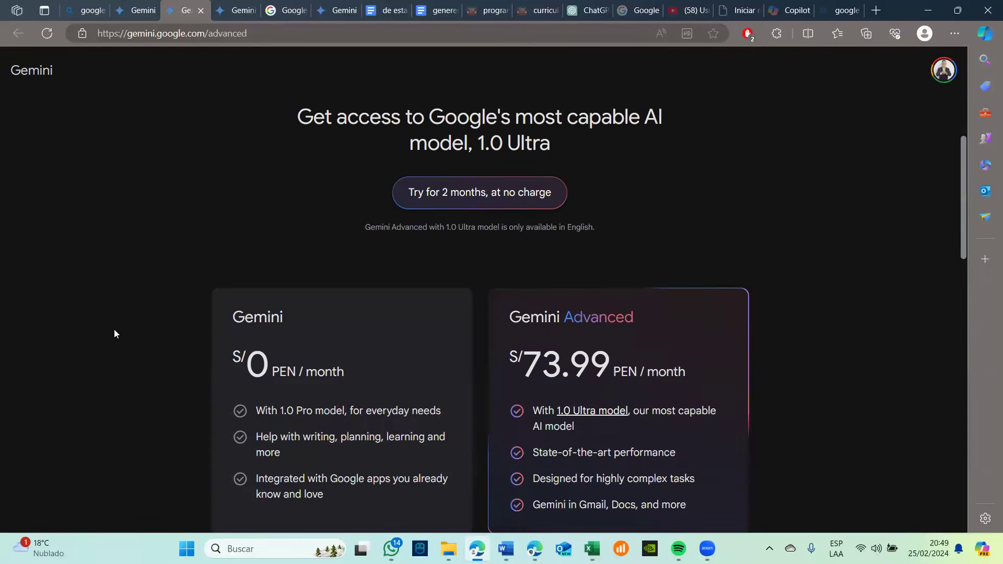
{"action": "scroll", "coordinate": [114, 329], "scroll_direction": "up", "scroll_amount": 3}
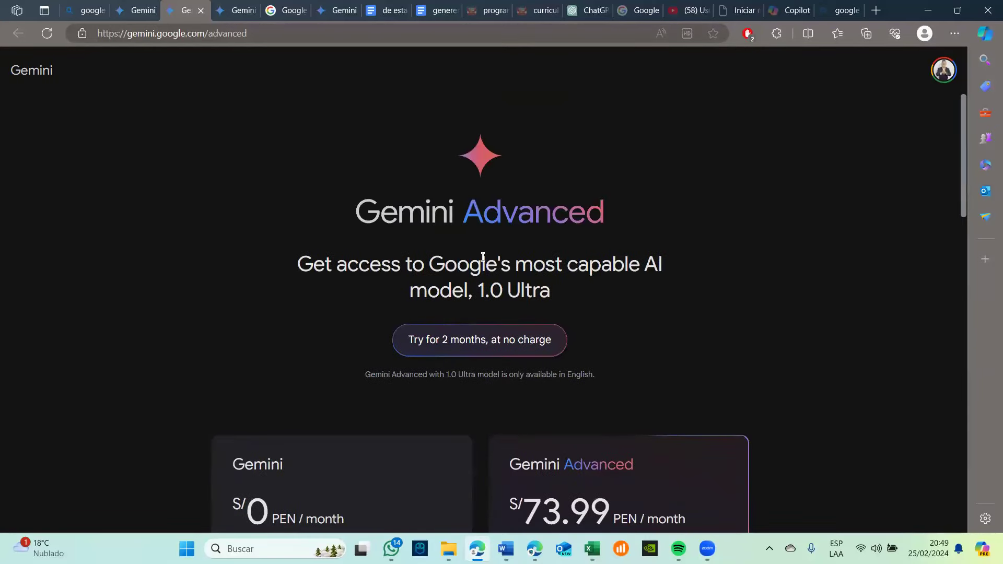
{"action": "scroll", "coordinate": [481, 260], "scroll_direction": "down", "scroll_amount": 4}
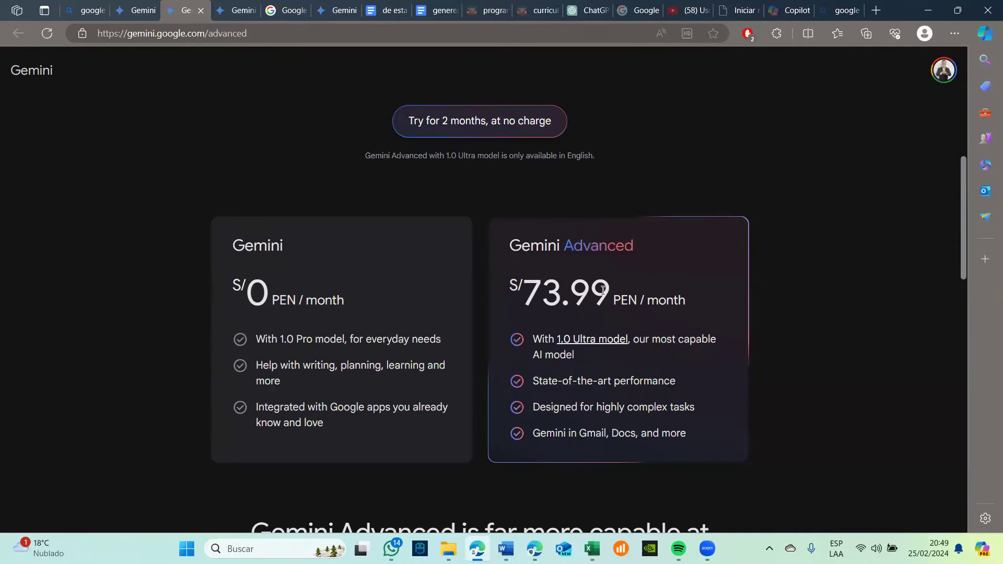
{"action": "scroll", "coordinate": [602, 291], "scroll_direction": "down", "scroll_amount": 1}
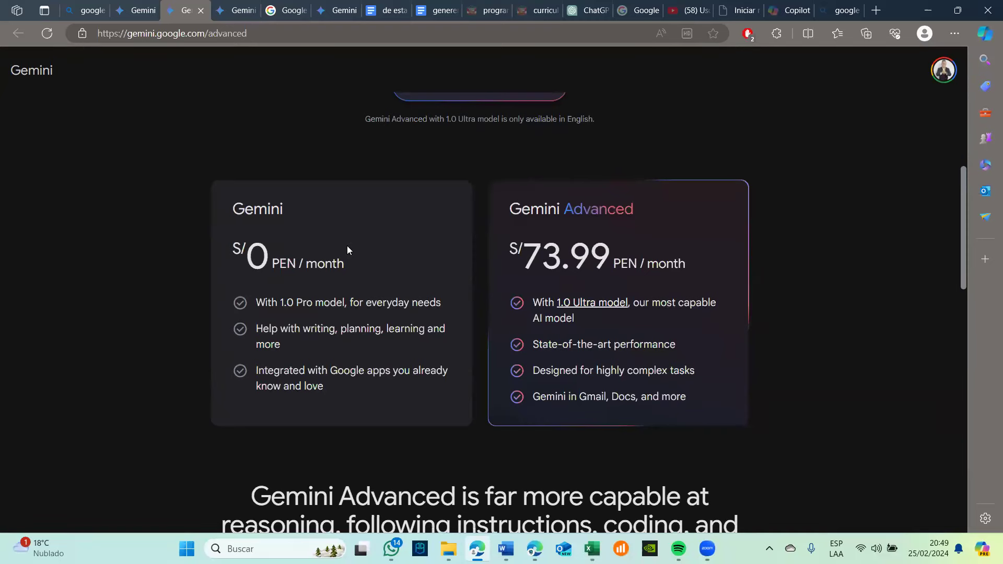
{"action": "scroll", "coordinate": [322, 286], "scroll_direction": "up", "scroll_amount": 1}
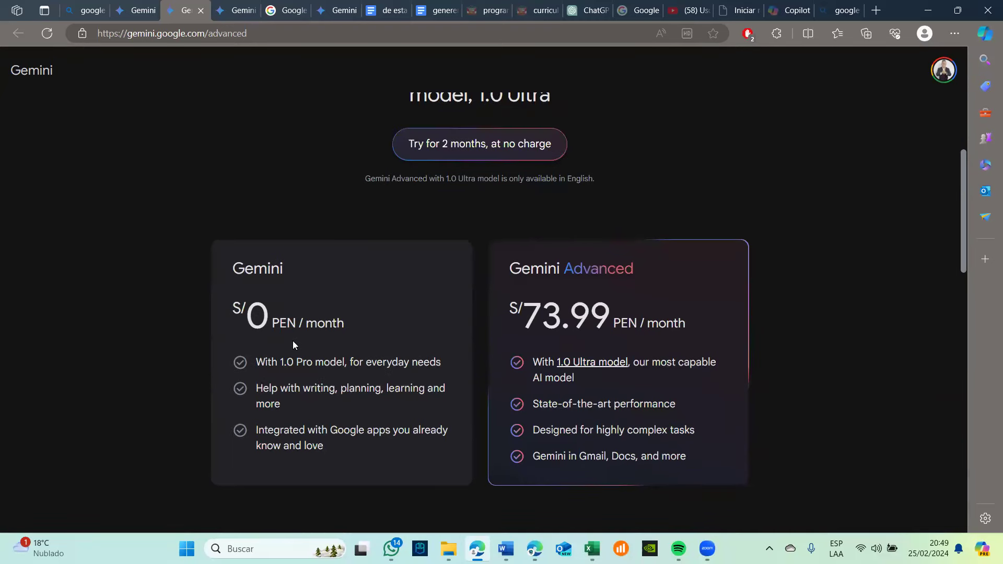
{"action": "scroll", "coordinate": [293, 342], "scroll_direction": "down", "scroll_amount": 2}
{"action": "scroll", "coordinate": [293, 342], "scroll_direction": "up", "scroll_amount": 3}
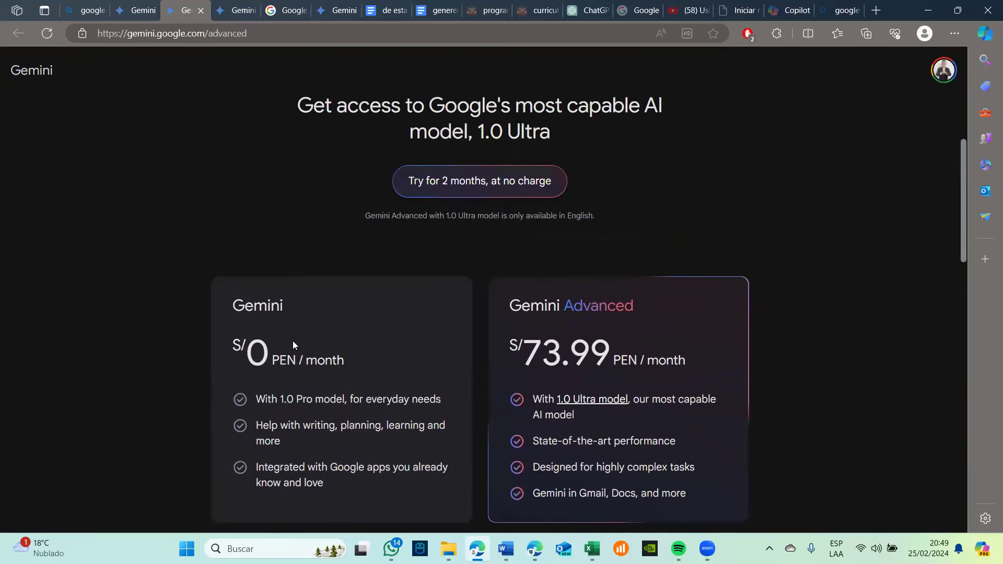
- Look through the rest of the Gemini Advanced page, then return to the Gemini start page and reload it
{"action": "scroll", "coordinate": [293, 343], "scroll_direction": "down", "scroll_amount": 8}
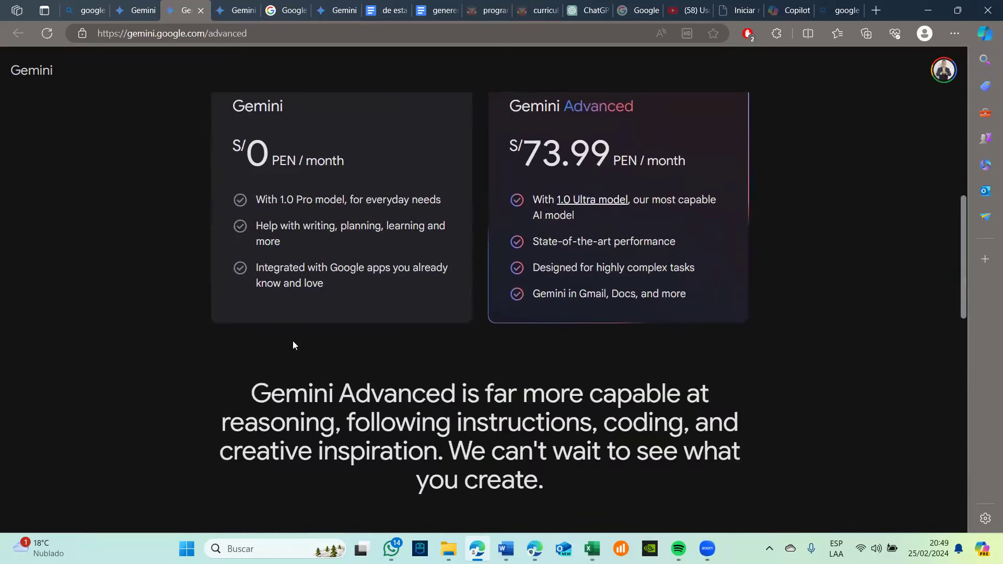
{"action": "scroll", "coordinate": [292, 345], "scroll_direction": "down", "scroll_amount": 8}
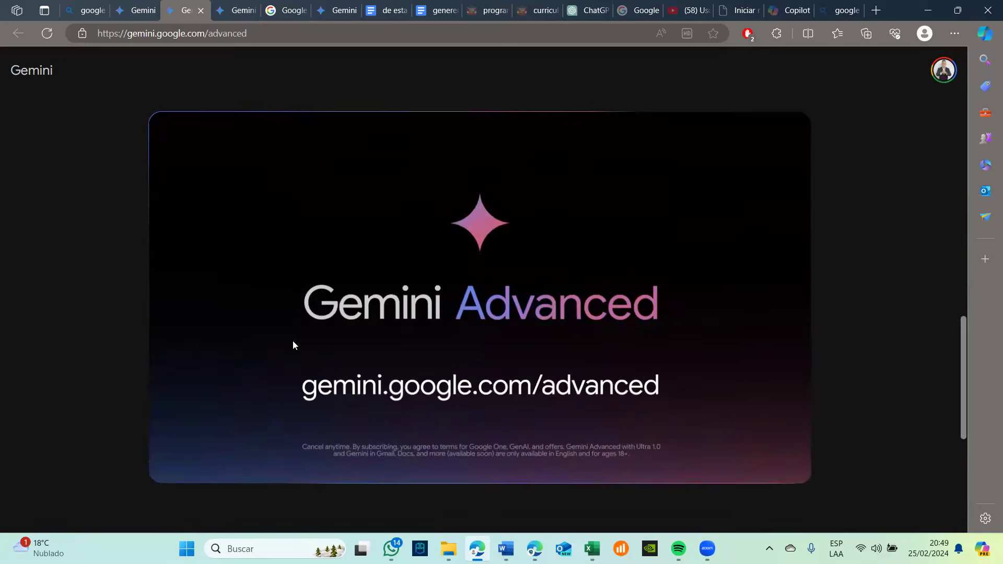
{"action": "scroll", "coordinate": [293, 345], "scroll_direction": "up", "scroll_amount": 3}
{"action": "scroll", "coordinate": [293, 345], "scroll_direction": "up", "scroll_amount": 12}
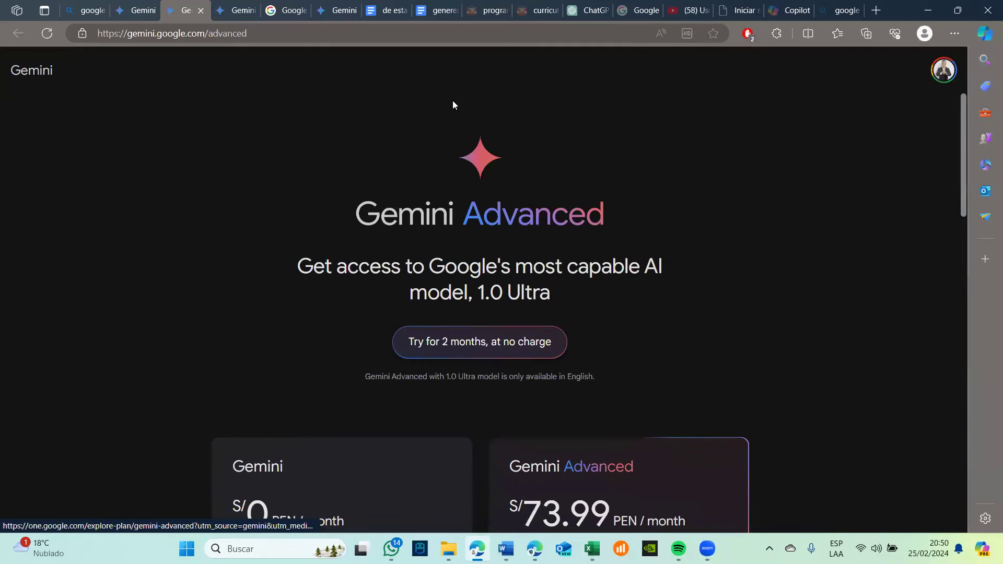
{"action": "left_click", "coordinate": [126, 5]}
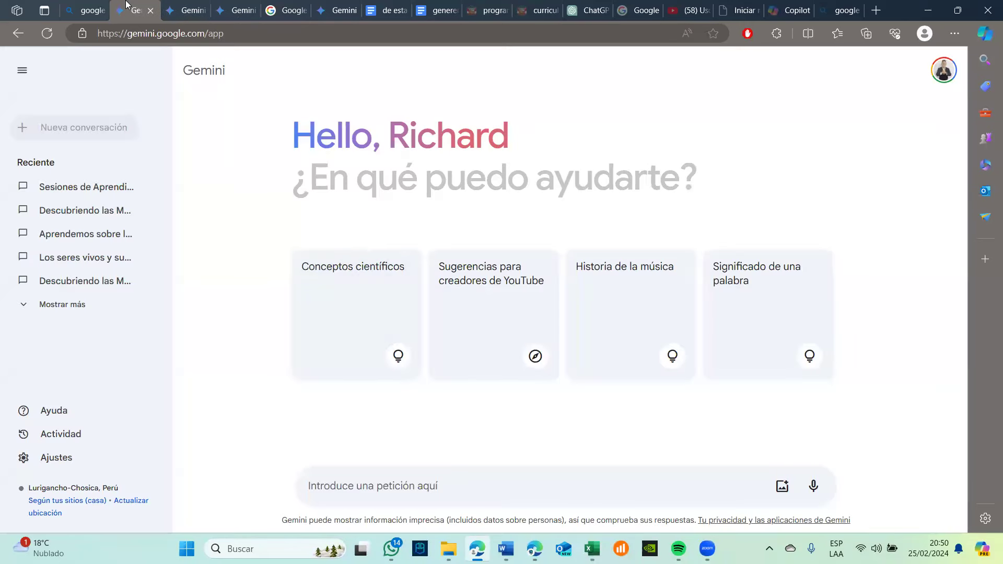
{"action": "left_click", "coordinate": [46, 38]}
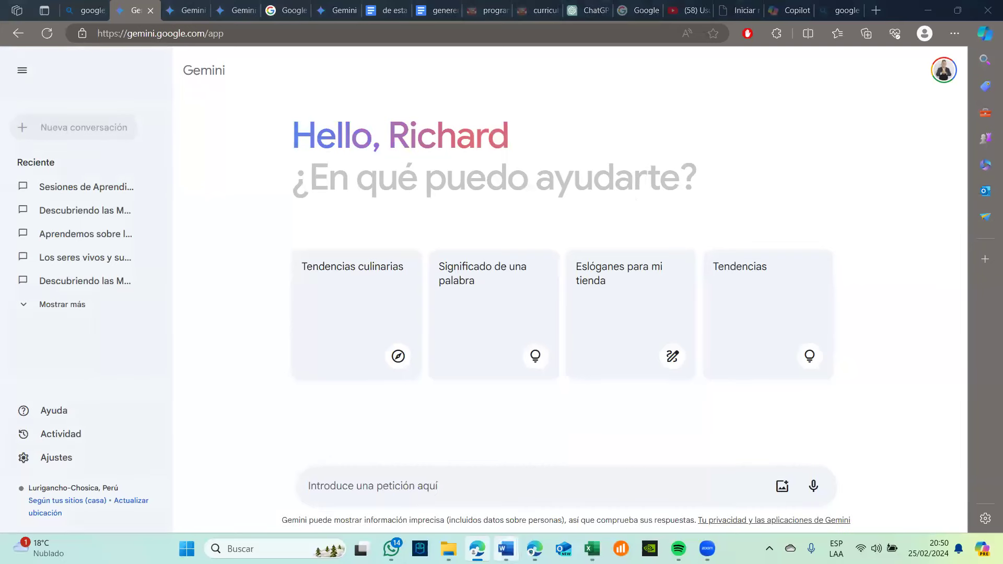
- Switch to the PROMPT SESIONES document in Word and save a copy of it under the same name in the Escritorio folder
{"action": "mouse_move", "coordinate": [506, 548]}
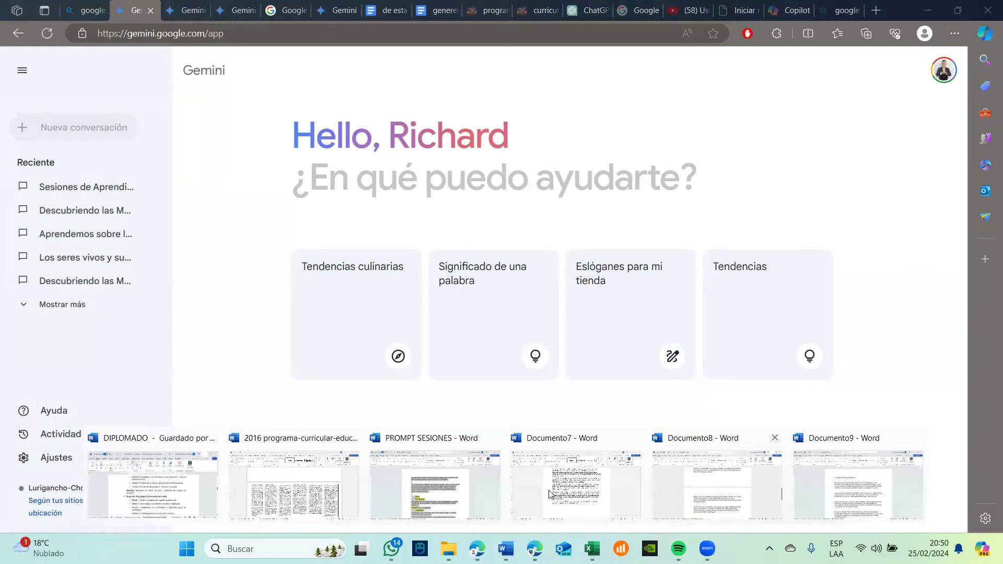
{"action": "left_click", "coordinate": [429, 491]}
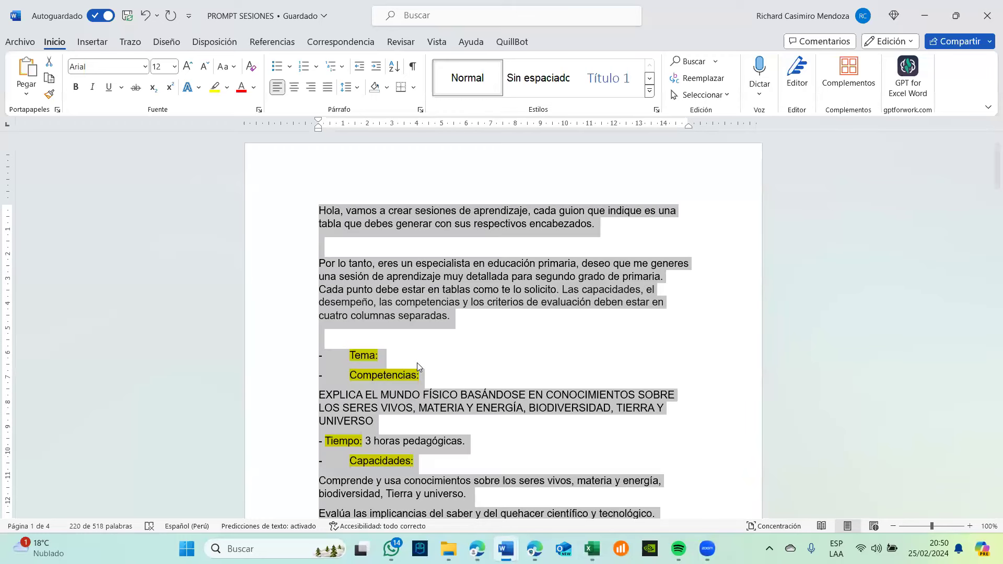
{"action": "left_click", "coordinate": [19, 42]}
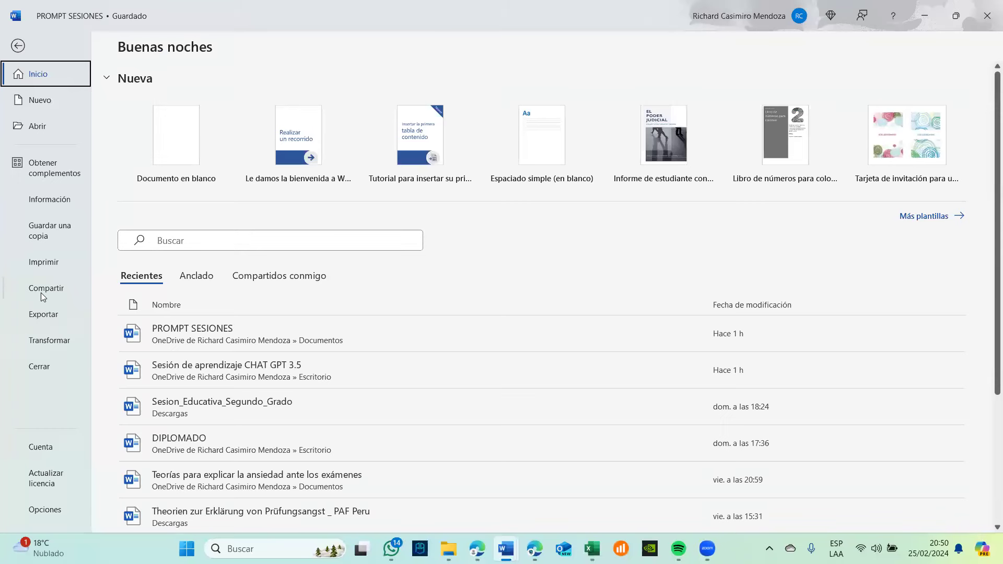
{"action": "left_click", "coordinate": [46, 232]}
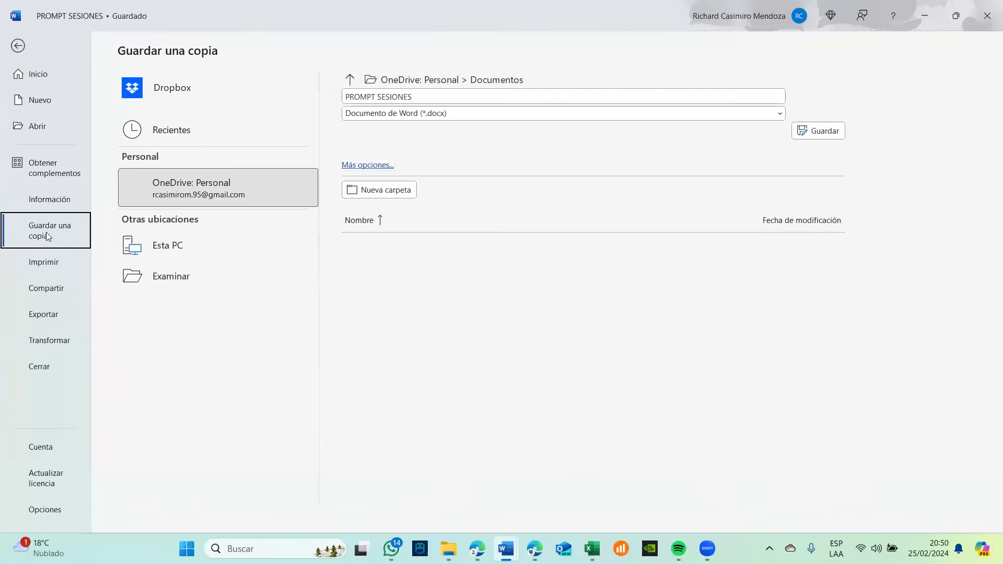
{"action": "left_click", "coordinate": [181, 302]}
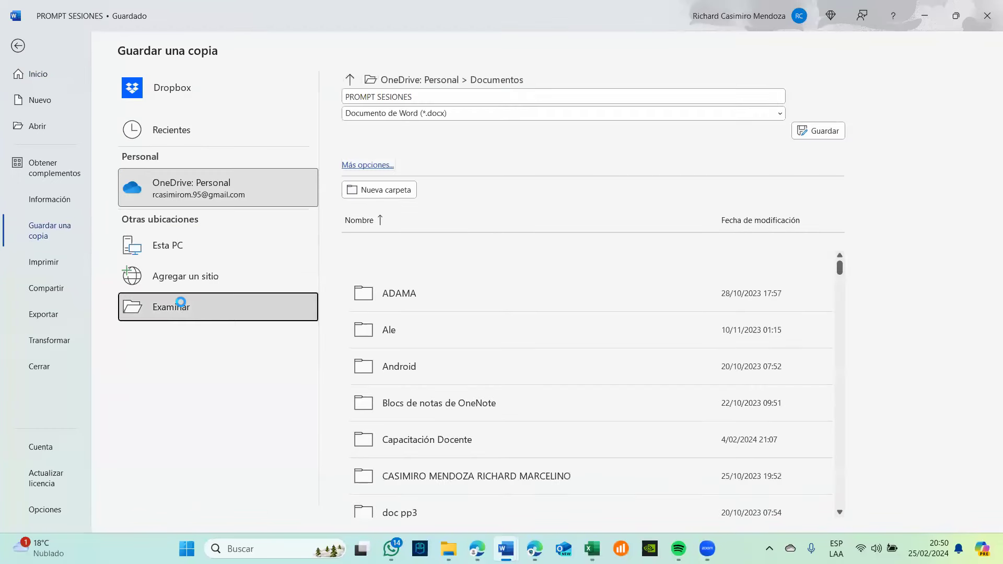
{"action": "left_click", "coordinate": [182, 303]}
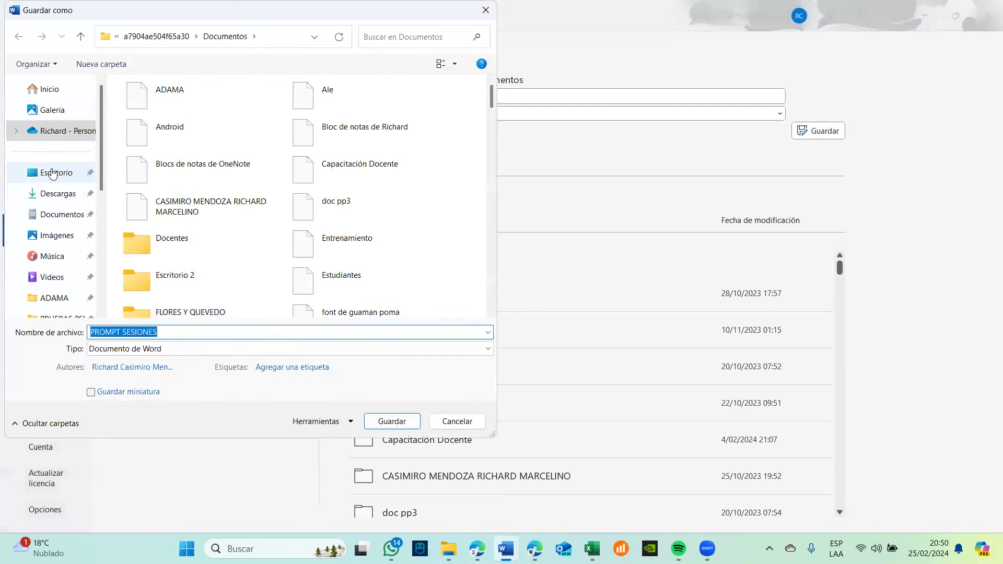
{"action": "left_click", "coordinate": [57, 173]}
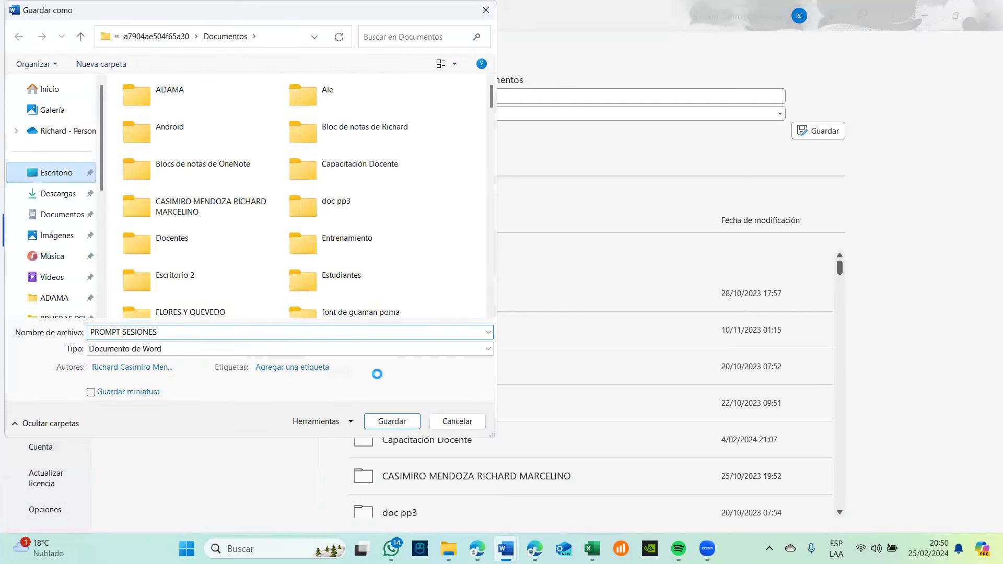
{"action": "left_click", "coordinate": [391, 422]}
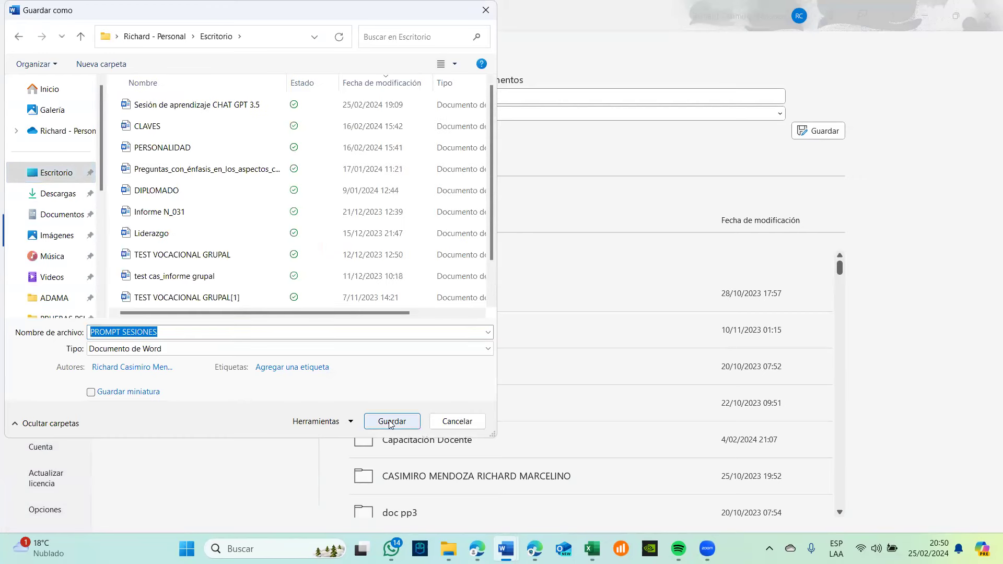
{"action": "left_click", "coordinate": [392, 421]}
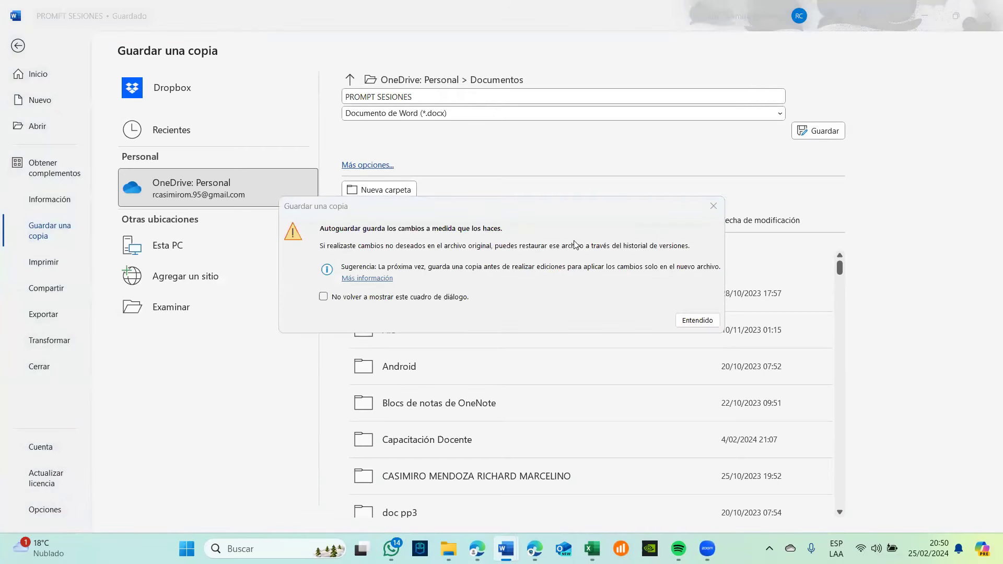
{"action": "left_click", "coordinate": [698, 322]}
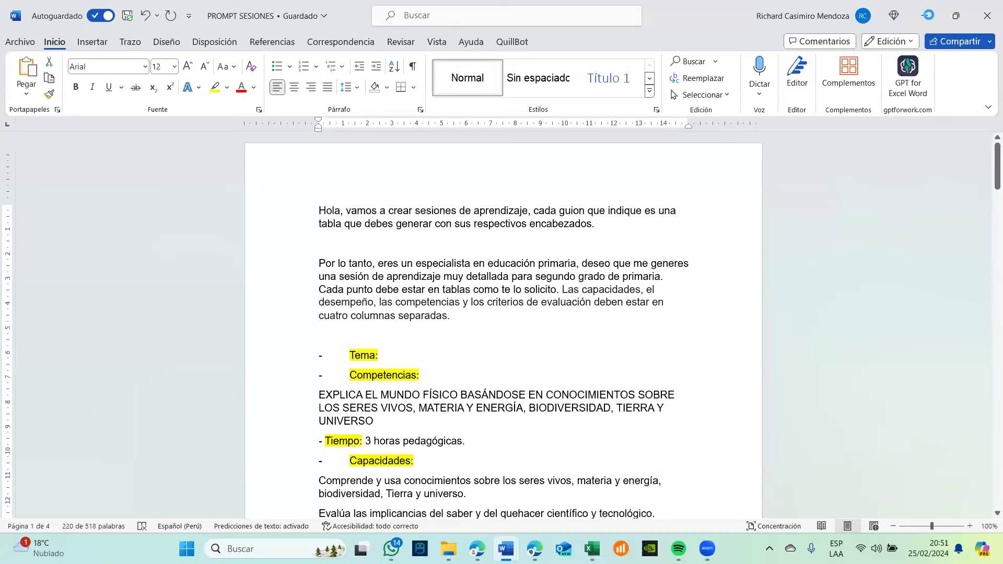
{"action": "key", "text": "ctrl+a"}
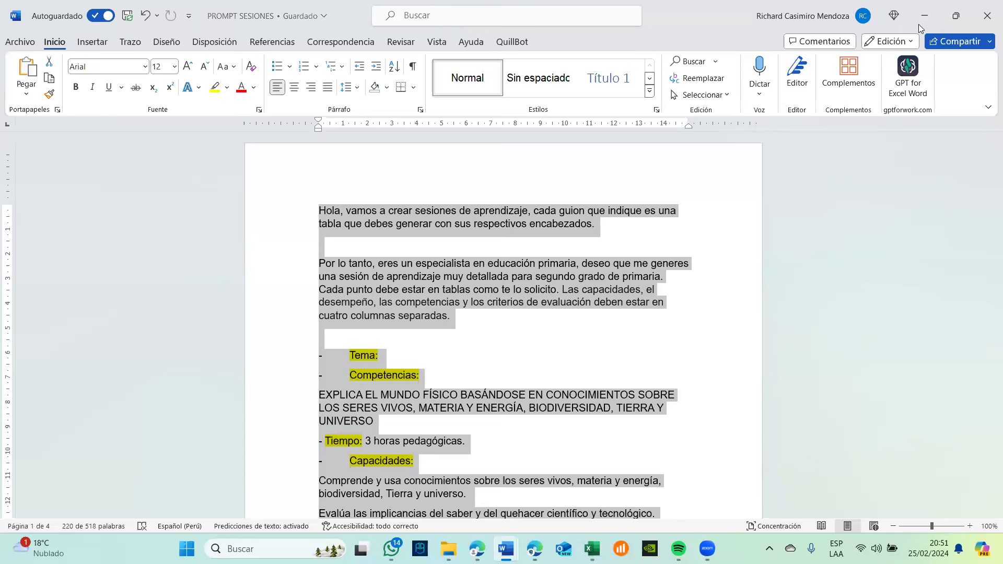
{"action": "key", "text": "Right"}
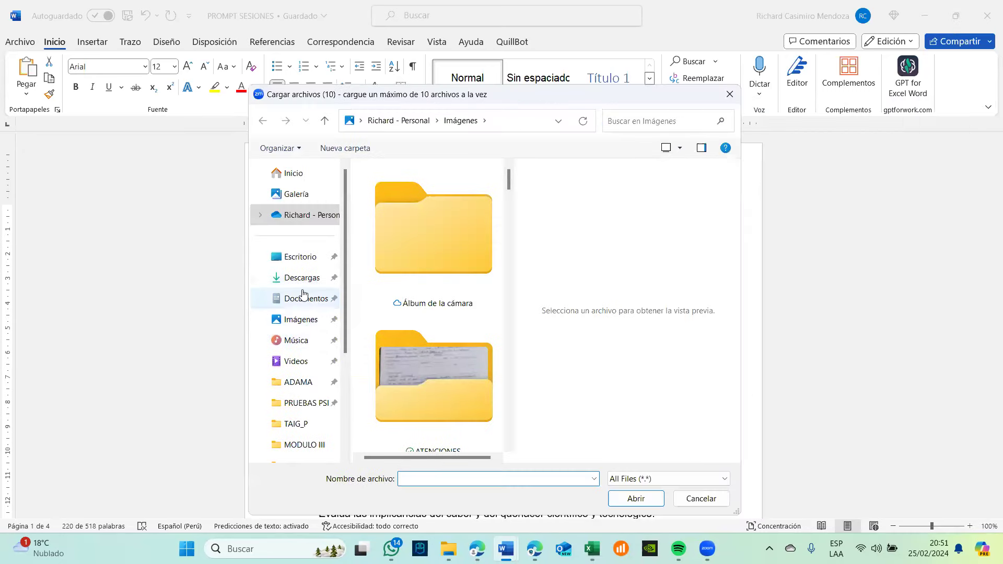
- Upload the PROMPT SESIONES file from the Escritorio folder through Zoom, closing the document in Word to release the file
{"action": "left_click", "coordinate": [303, 261]}
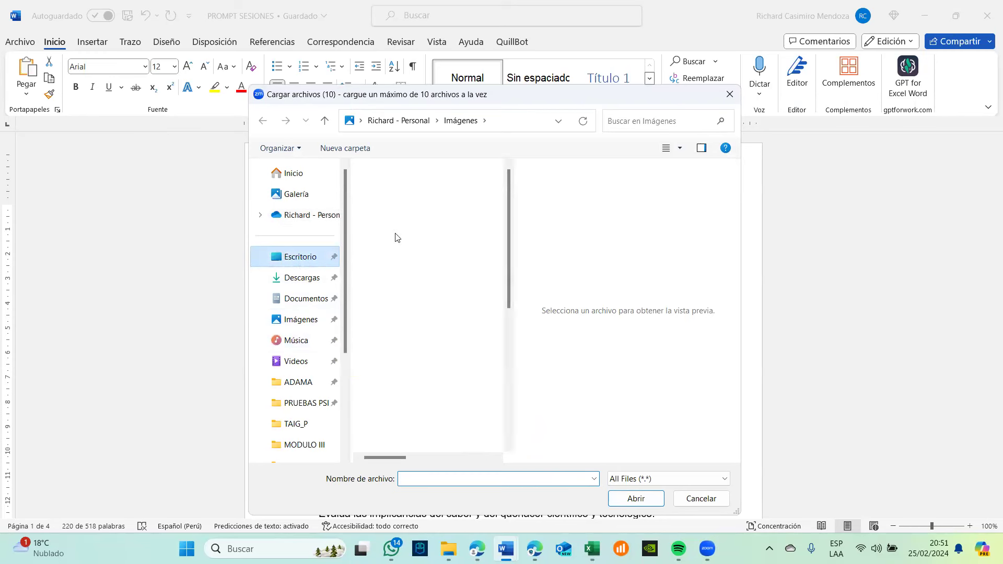
{"action": "left_click", "coordinate": [431, 192]}
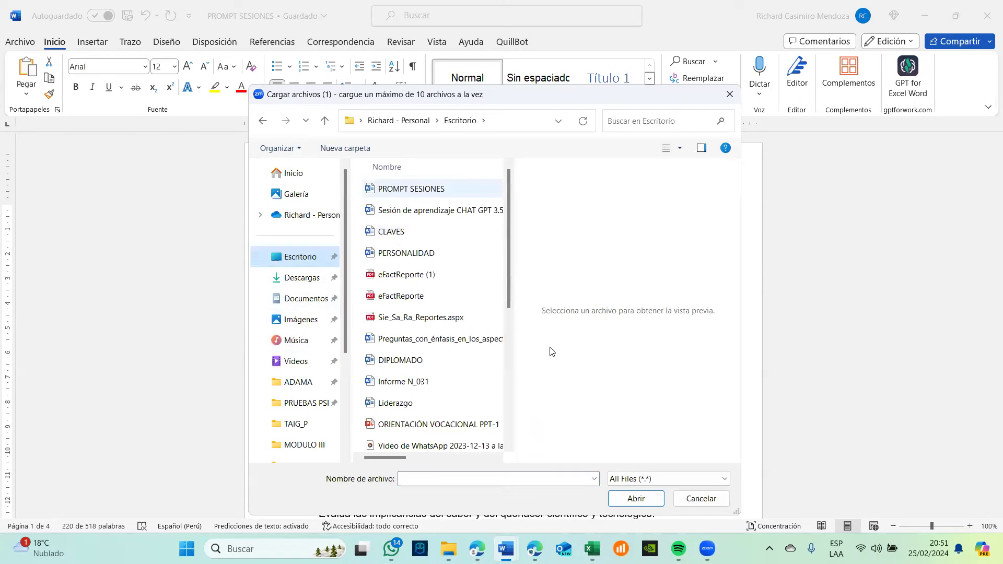
{"action": "left_click", "coordinate": [635, 498]}
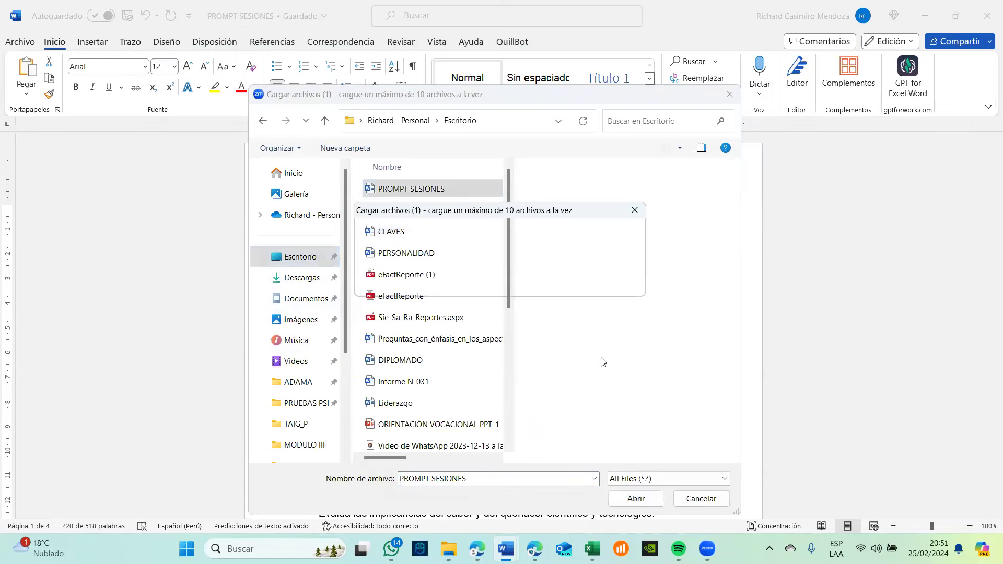
{"action": "left_click", "coordinate": [987, 13]}
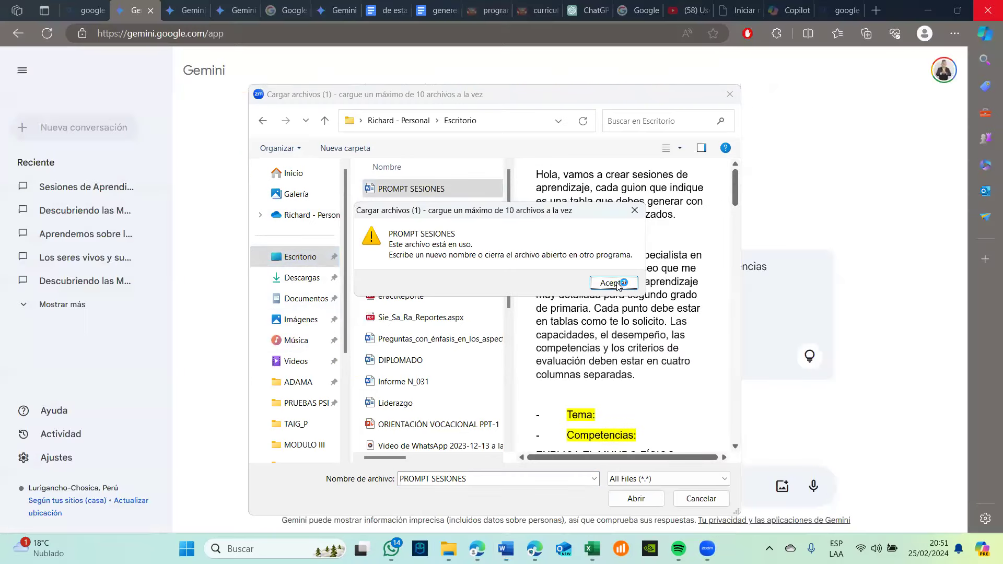
{"action": "left_click", "coordinate": [615, 283]}
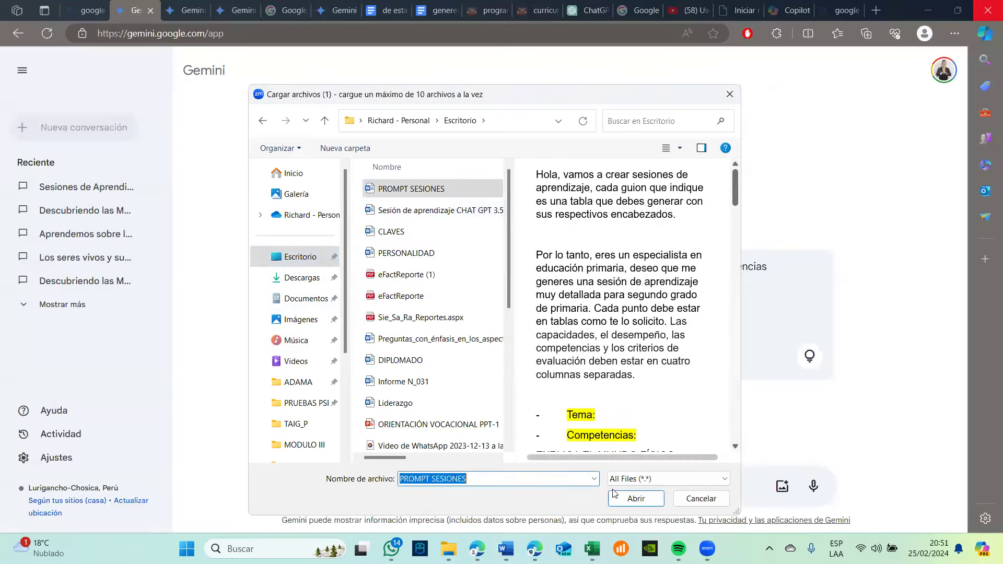
{"action": "left_click", "coordinate": [624, 502]}
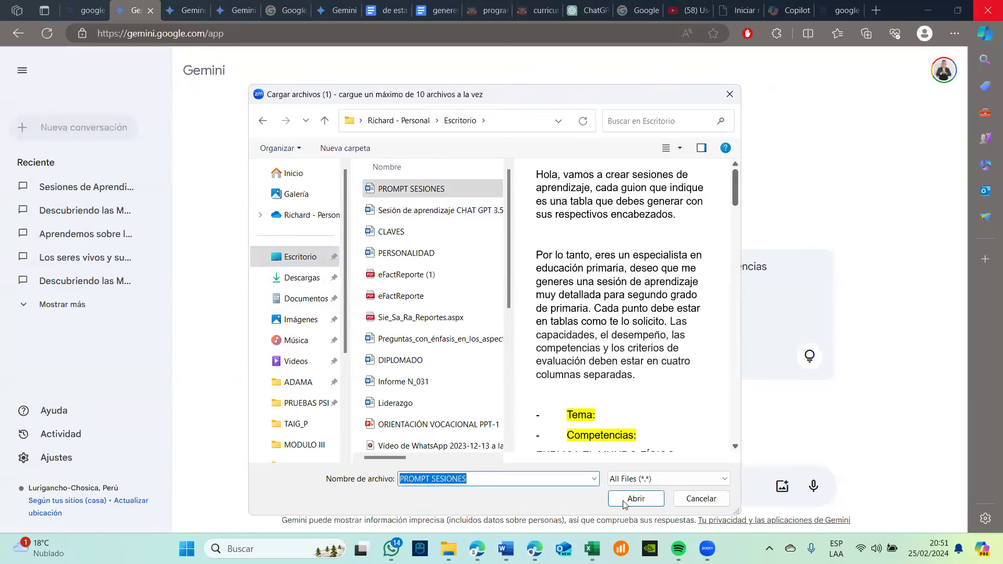
{"action": "left_click", "coordinate": [624, 502]}
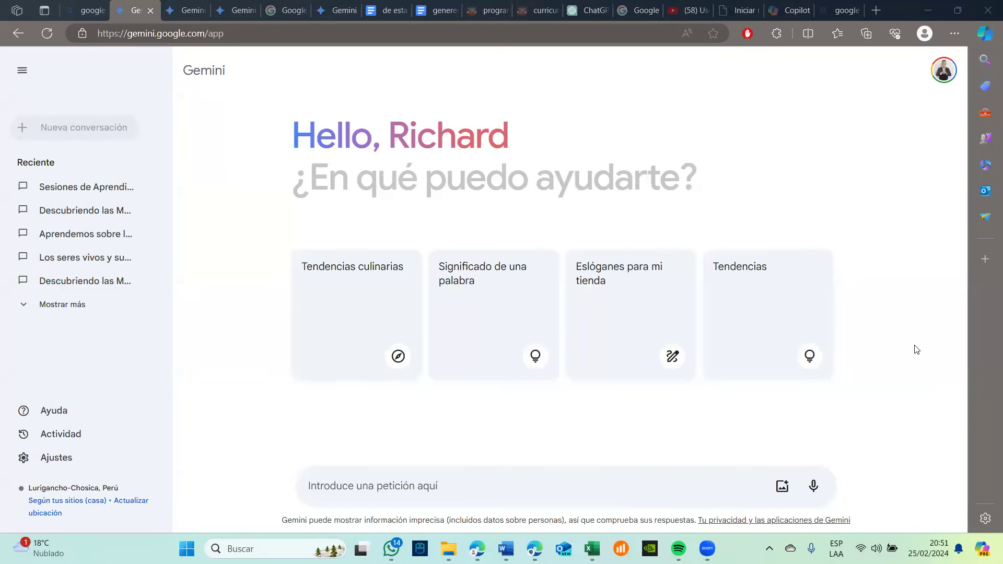
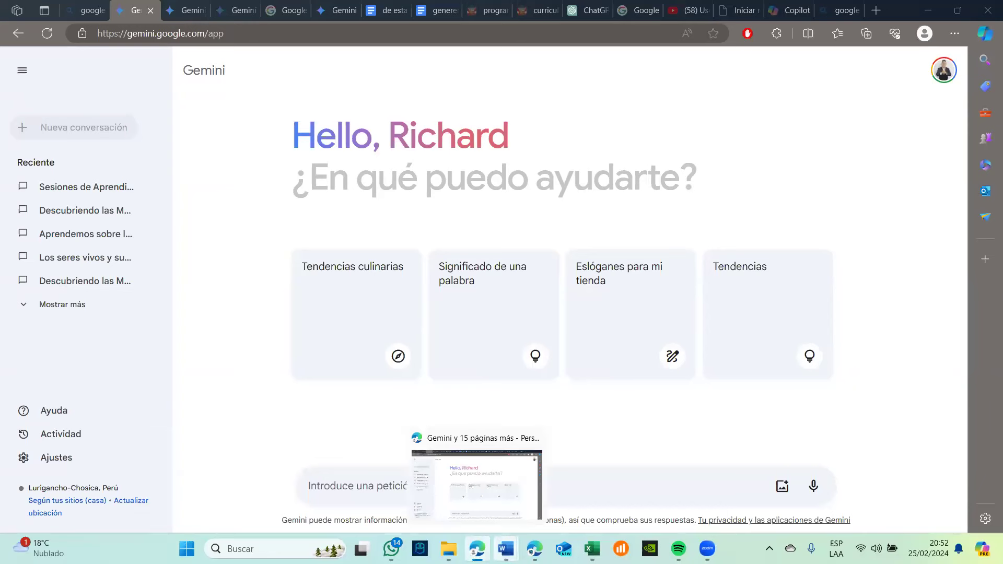
- Switch to Word by reopening the PROMPT SESIONES document from its recent files
{"action": "left_click", "coordinate": [506, 548]}
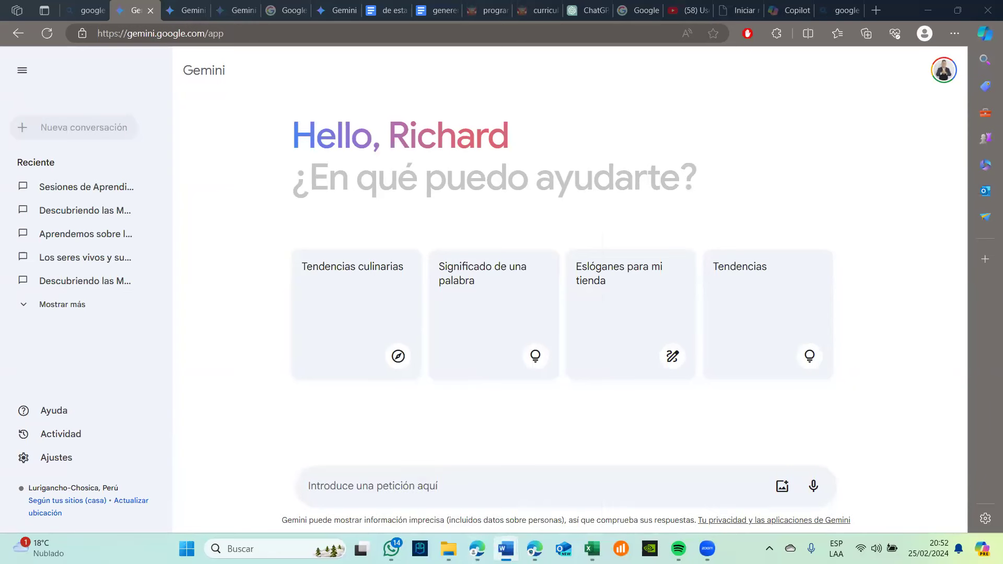
{"action": "right_click", "coordinate": [506, 548]}
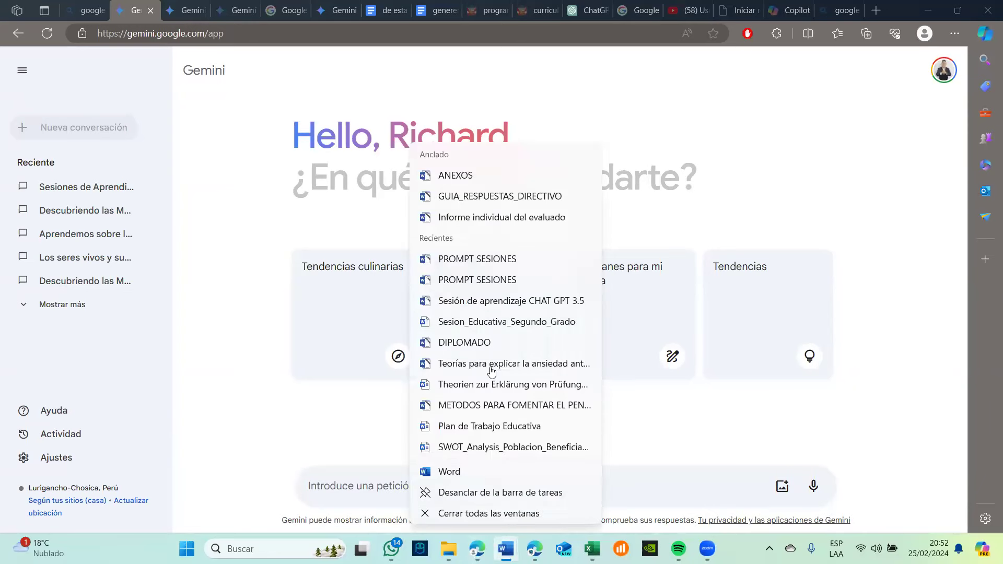
{"action": "left_click", "coordinate": [470, 266]}
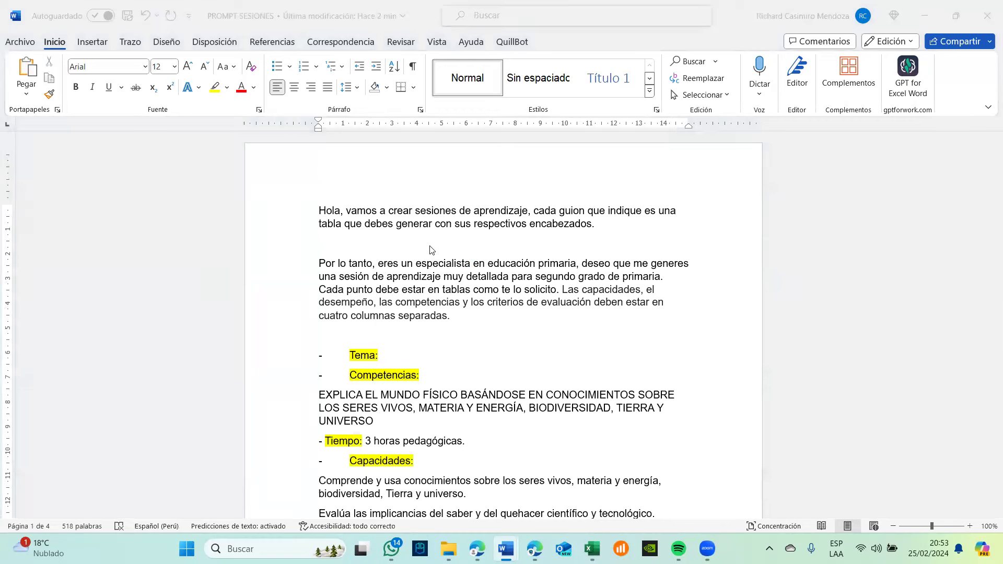
- Remove the empty line between the first two paragraphs of the prompt and review the text down to the Tema and Competencias entries
{"action": "left_click", "coordinate": [431, 250]}
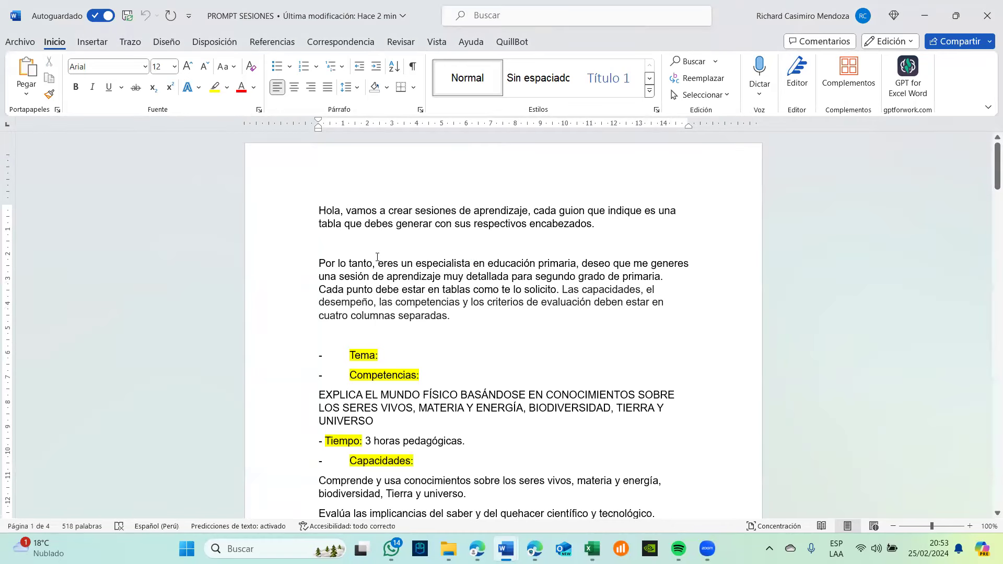
{"action": "key", "text": "Delete"}
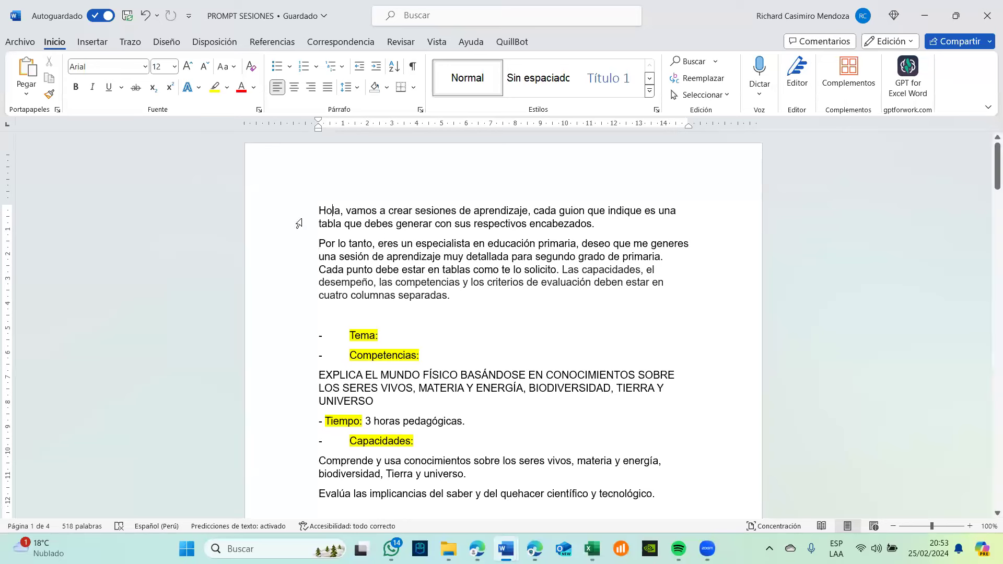
{"action": "scroll", "coordinate": [299, 223], "scroll_direction": "down", "scroll_amount": 2}
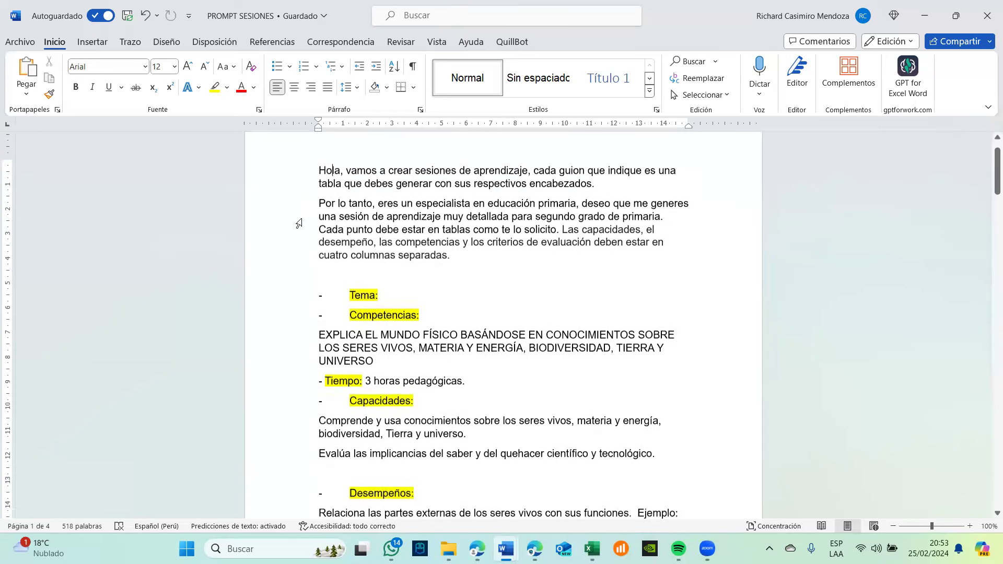
{"action": "scroll", "coordinate": [299, 223], "scroll_direction": "up", "scroll_amount": 1}
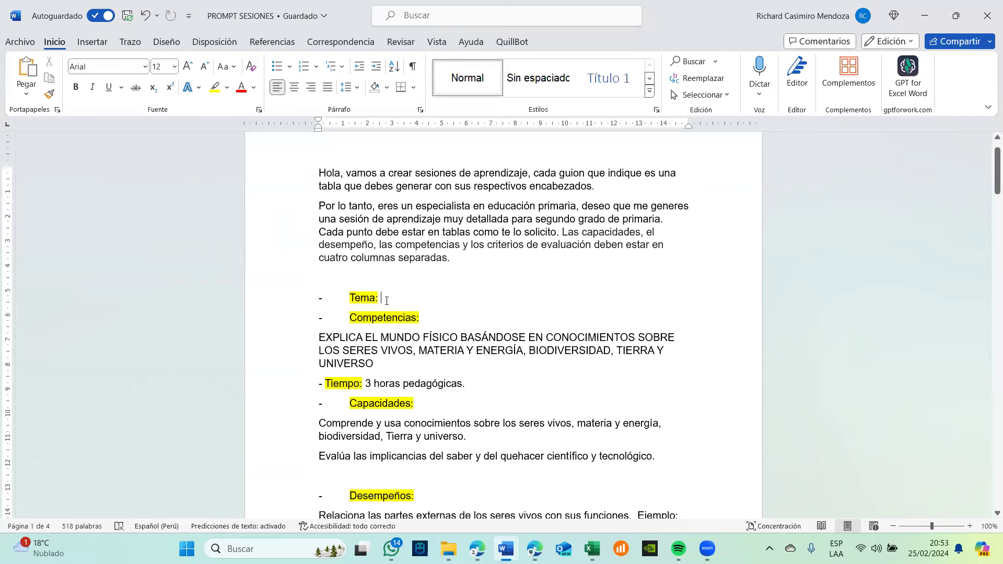
- Look over the session prompt's headings from Tema to Desempeños and place the text cursor after Tema
{"action": "scroll", "coordinate": [387, 301], "scroll_direction": "down", "scroll_amount": 2}
{"action": "scroll", "coordinate": [387, 301], "scroll_direction": "down", "scroll_amount": 1}
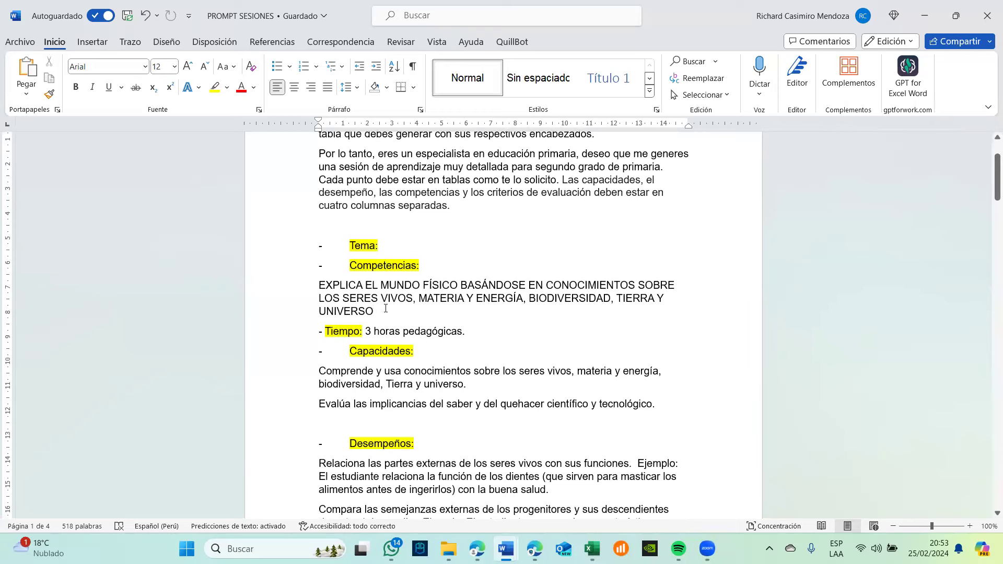
{"action": "scroll", "coordinate": [385, 308], "scroll_direction": "up", "scroll_amount": 2}
{"action": "left_click", "coordinate": [406, 278]}
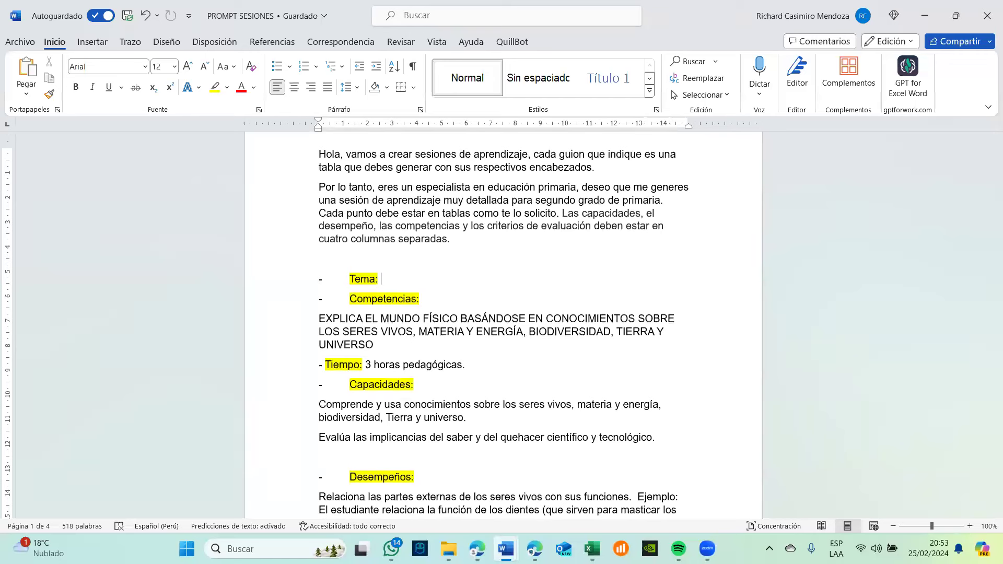
- Switch to the 2016 programa-curricular document and examine the Comunicación area's first competency, its capacidades and the desempeños by grade
{"action": "mouse_move", "coordinate": [506, 549]}
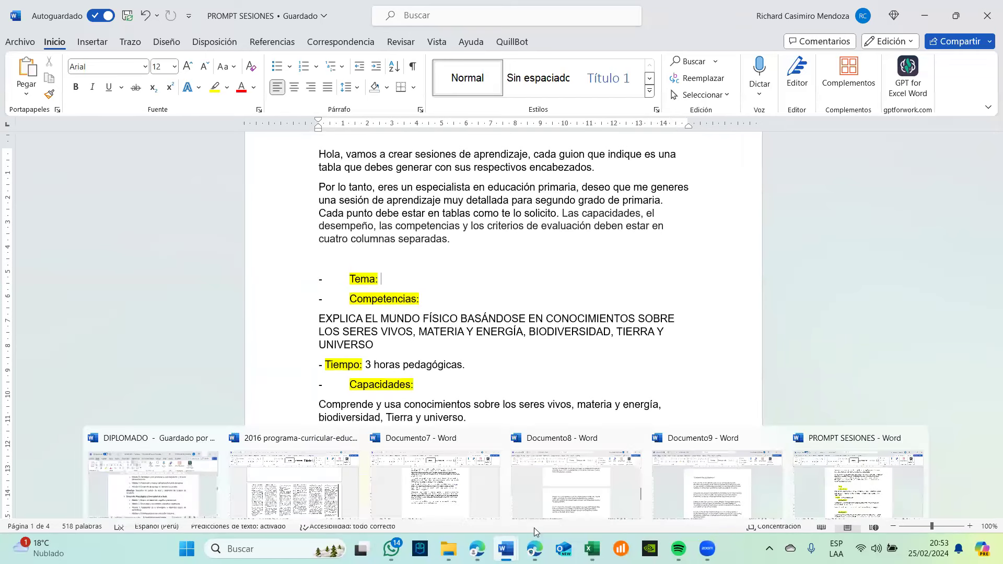
{"action": "left_click", "coordinate": [323, 482]}
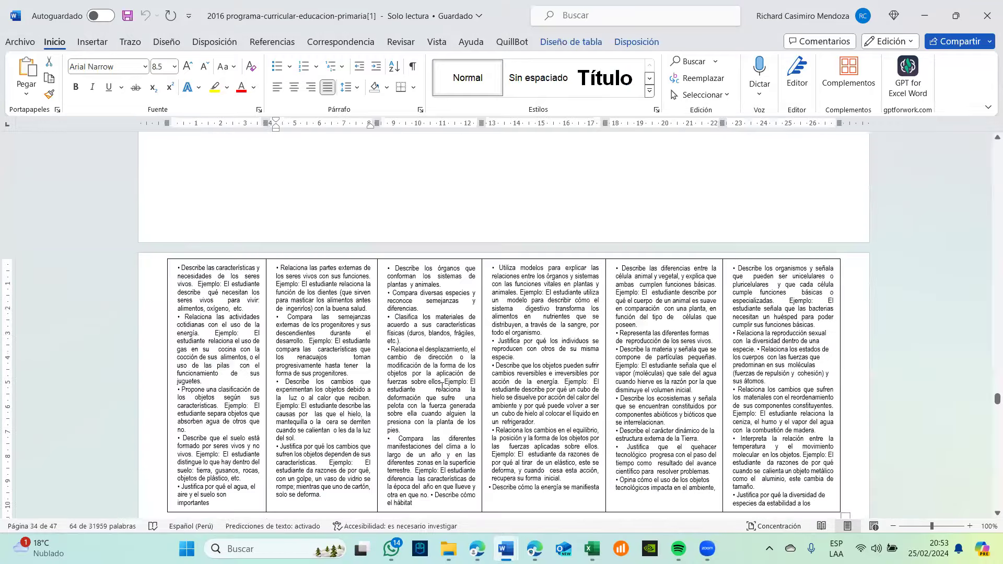
{"action": "scroll", "coordinate": [442, 386], "scroll_direction": "down", "scroll_amount": 6}
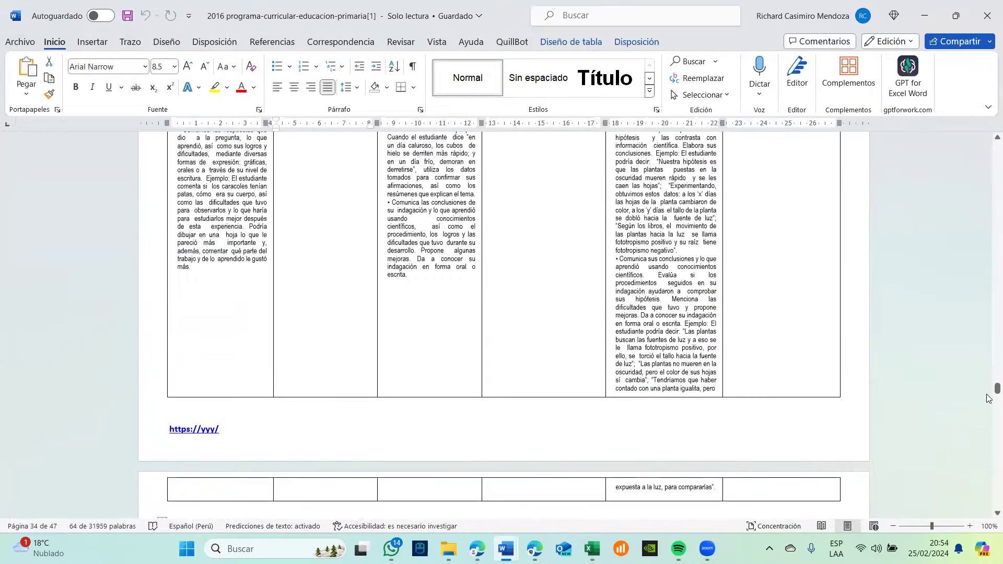
{"action": "scroll", "coordinate": [989, 398], "scroll_direction": "down", "scroll_amount": 10}
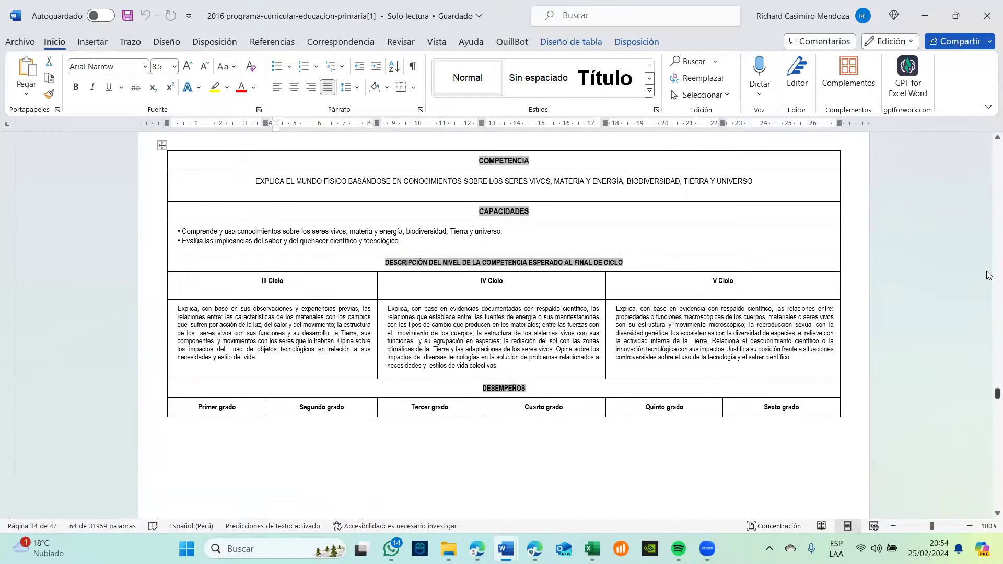
{"action": "scroll", "coordinate": [295, 221], "scroll_direction": "up", "scroll_amount": 20}
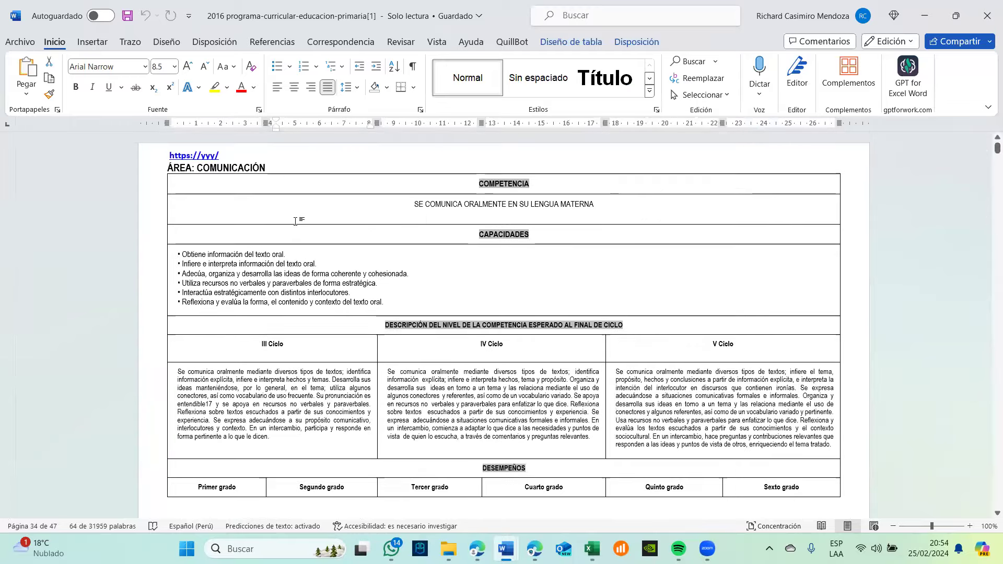
{"action": "scroll", "coordinate": [295, 221], "scroll_direction": "down", "scroll_amount": 1}
{"action": "scroll", "coordinate": [298, 220], "scroll_direction": "up", "scroll_amount": 1}
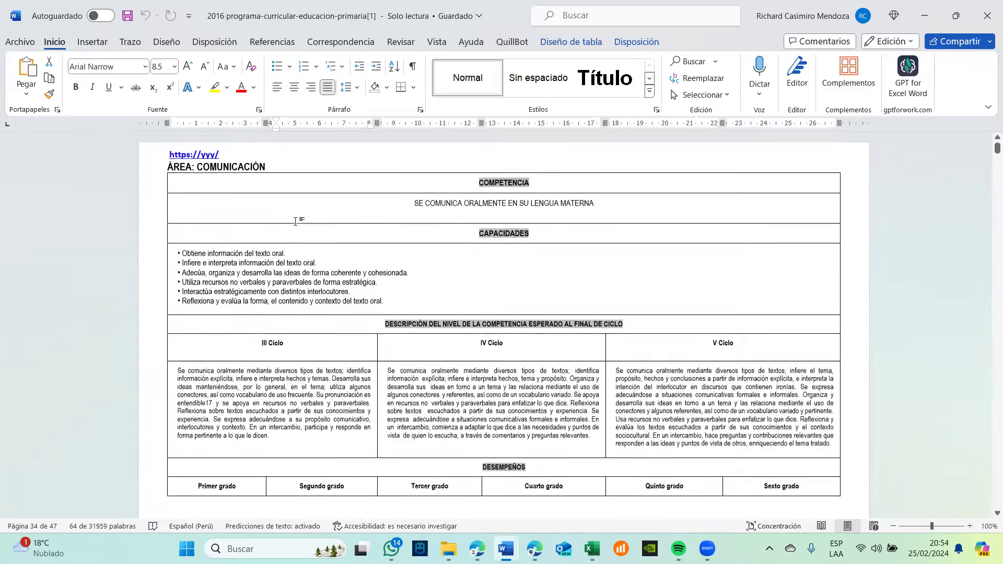
{"action": "left_click", "coordinate": [241, 170]}
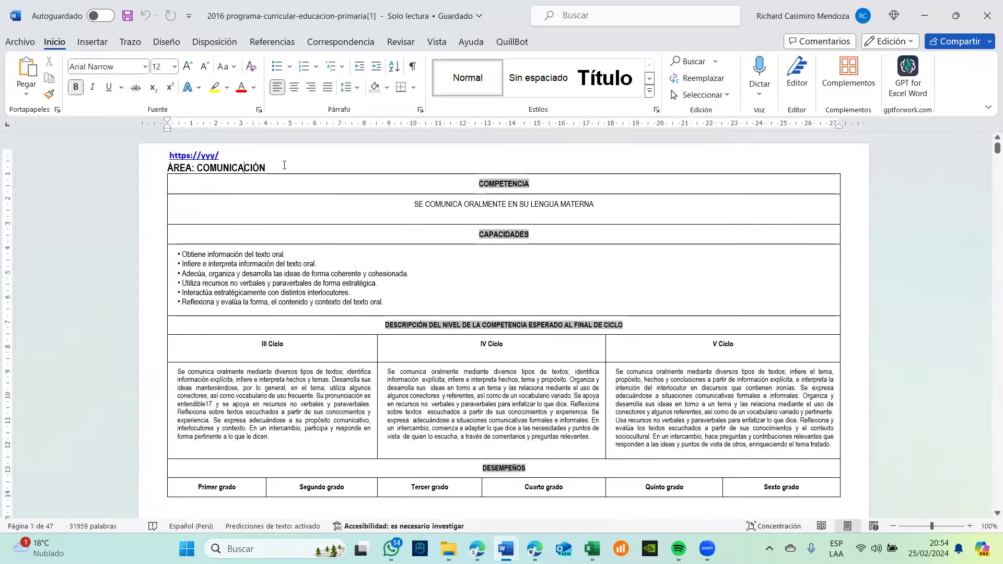
{"action": "left_click", "coordinate": [450, 203]}
{"action": "left_click", "coordinate": [318, 306]}
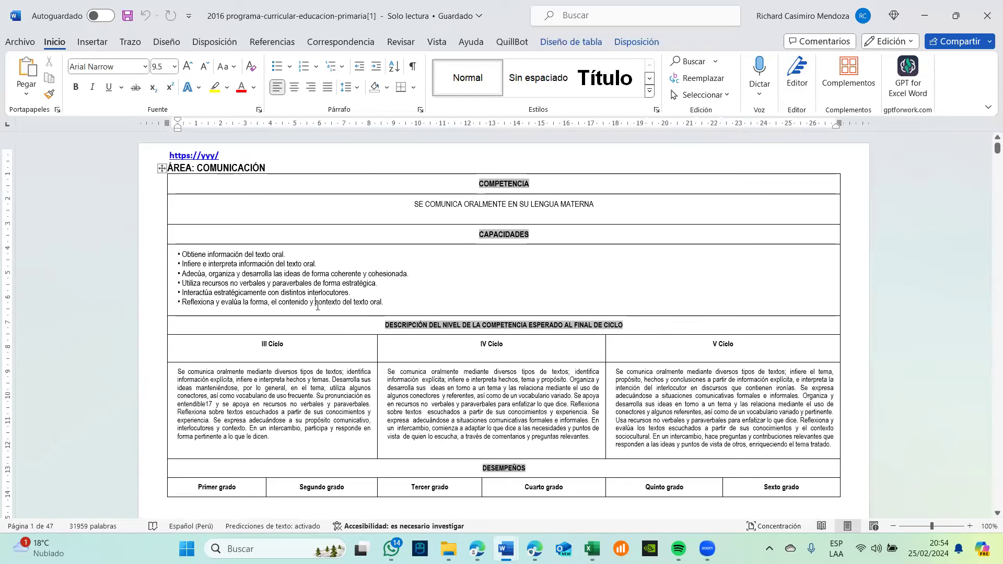
{"action": "scroll", "coordinate": [318, 307], "scroll_direction": "down", "scroll_amount": 6}
{"action": "scroll", "coordinate": [315, 307], "scroll_direction": "down", "scroll_amount": 4}
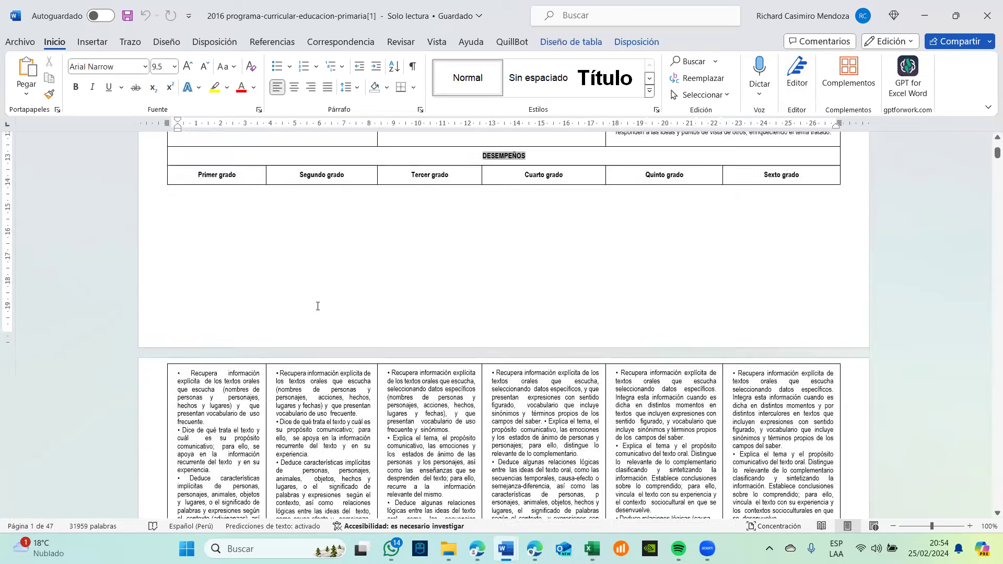
{"action": "scroll", "coordinate": [315, 298], "scroll_direction": "down", "scroll_amount": 1}
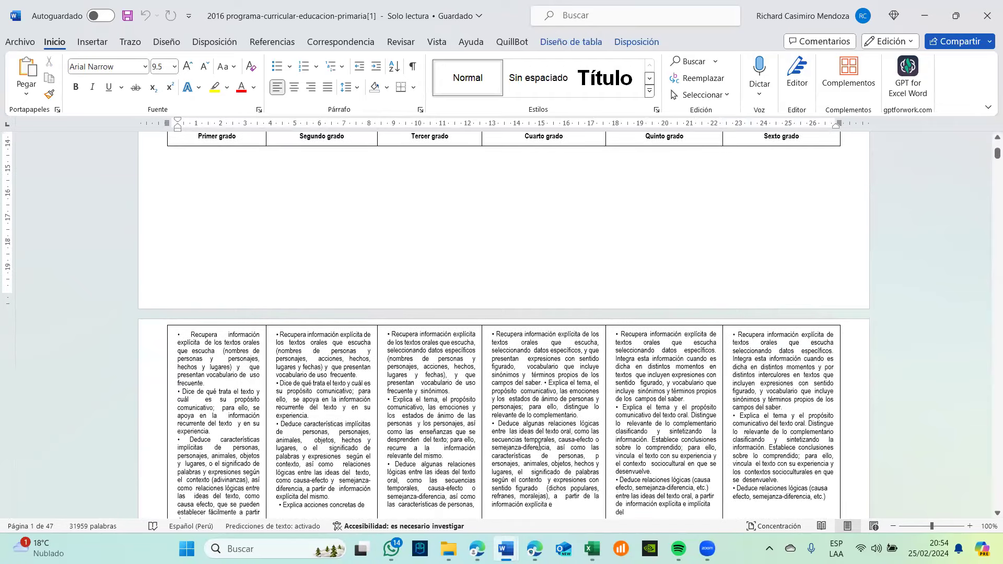
- Switch to Edge, open the Minedu primary curriculum PDF and examine the pages on the "Explica el mundo físico" competency
{"action": "mouse_move", "coordinate": [506, 549]}
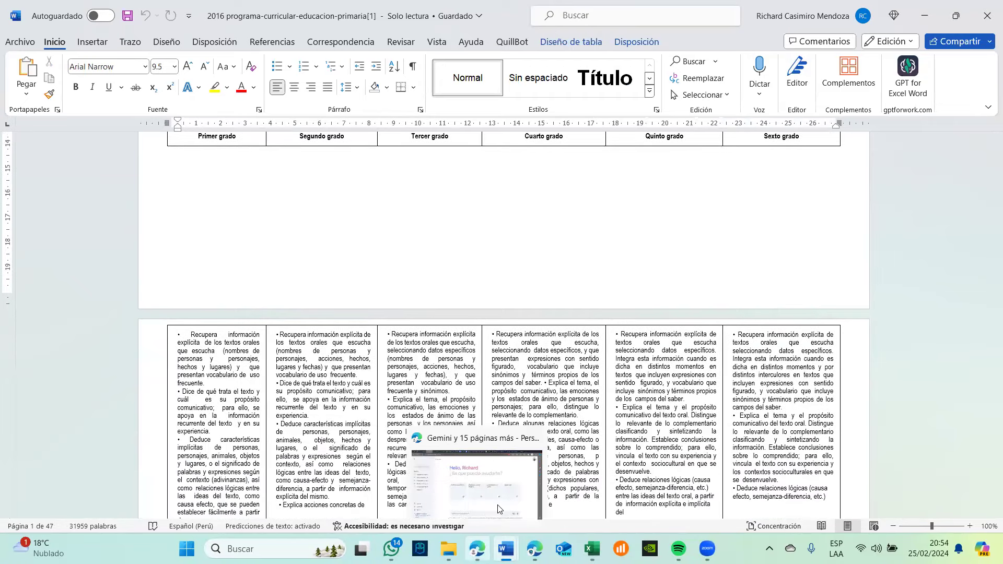
{"action": "left_click", "coordinate": [505, 500]}
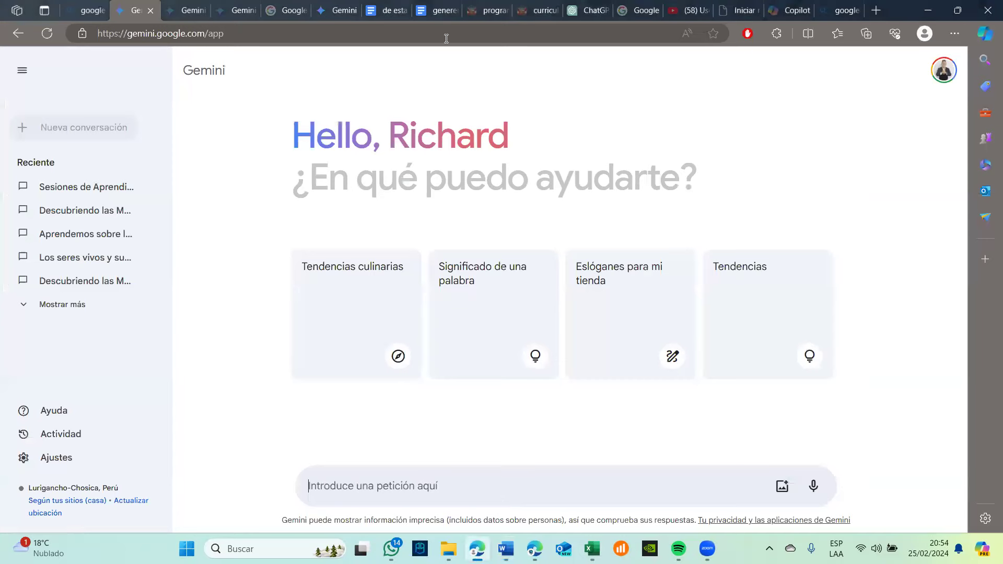
{"action": "left_click", "coordinate": [485, 10]}
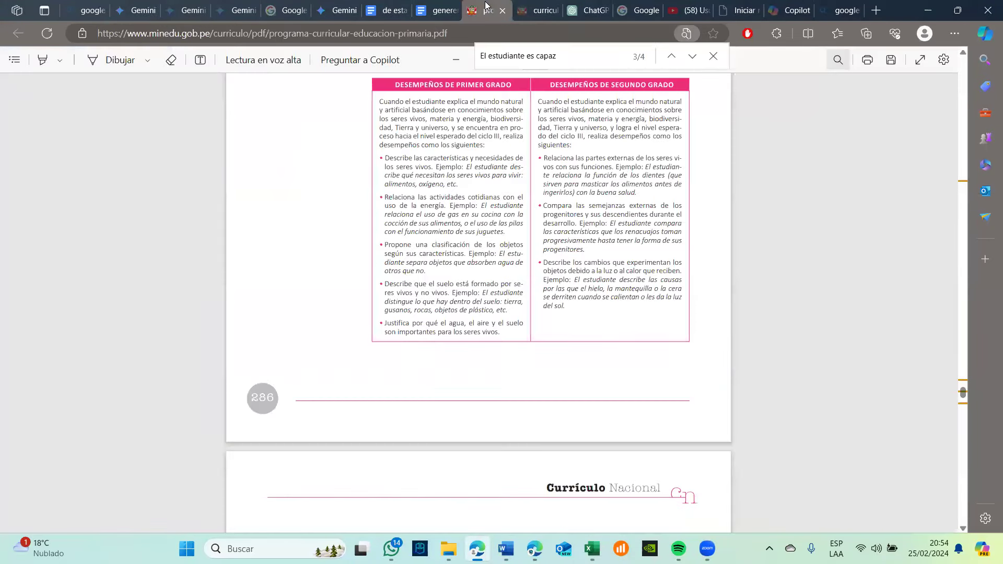
{"action": "scroll", "coordinate": [487, 222], "scroll_direction": "up", "scroll_amount": 8}
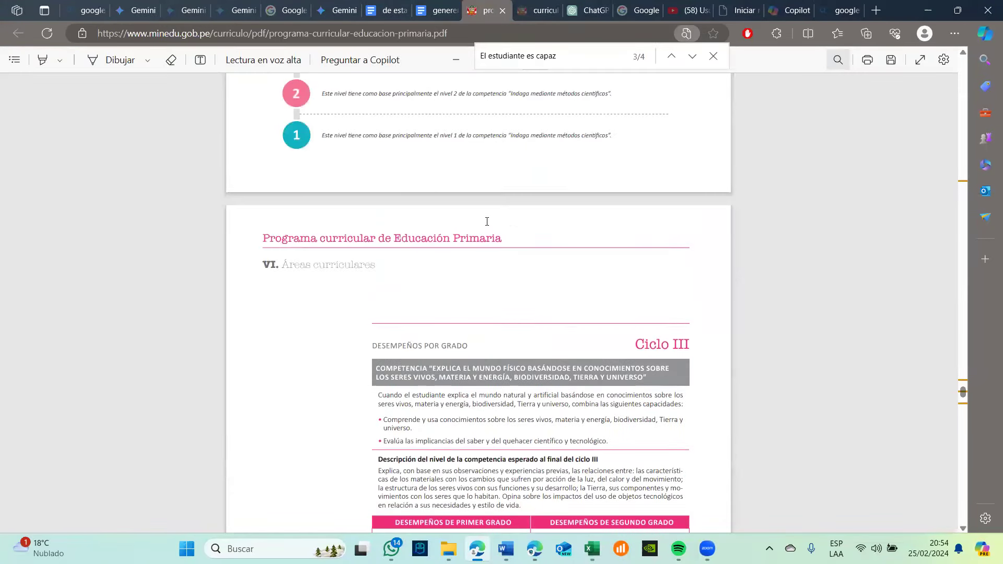
{"action": "scroll", "coordinate": [487, 222], "scroll_direction": "down", "scroll_amount": 2}
{"action": "scroll", "coordinate": [486, 222], "scroll_direction": "down", "scroll_amount": 2}
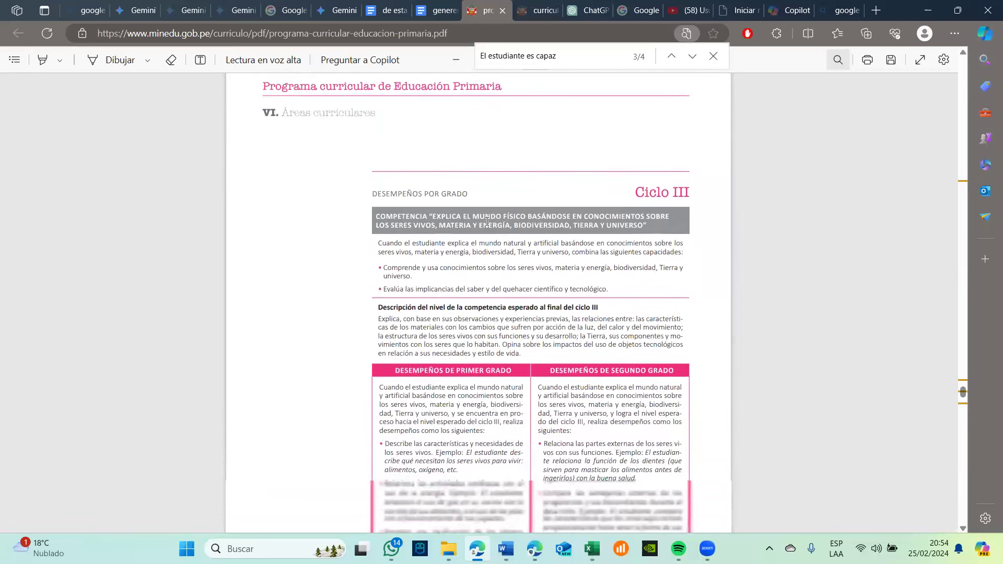
{"action": "scroll", "coordinate": [487, 221], "scroll_direction": "up", "scroll_amount": 1}
{"action": "scroll", "coordinate": [486, 222], "scroll_direction": "up", "scroll_amount": 2}
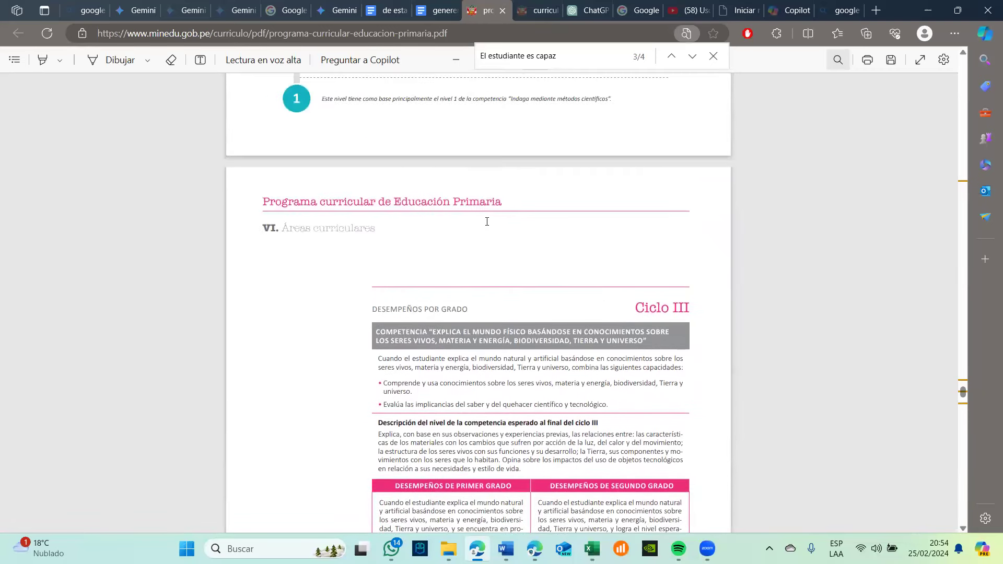
{"action": "scroll", "coordinate": [486, 222], "scroll_direction": "up", "scroll_amount": 15}
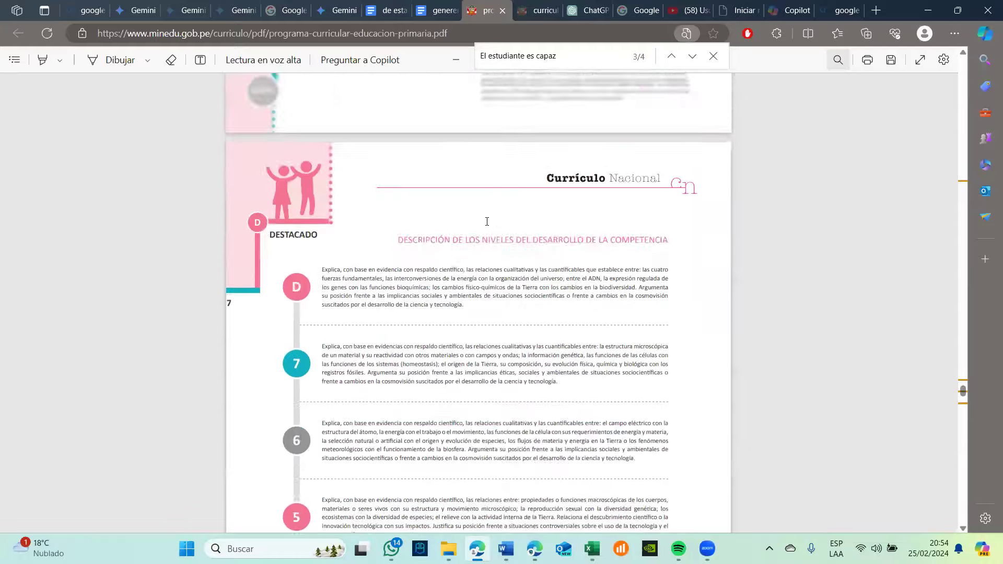
{"action": "scroll", "coordinate": [487, 221], "scroll_direction": "down", "scroll_amount": 20}
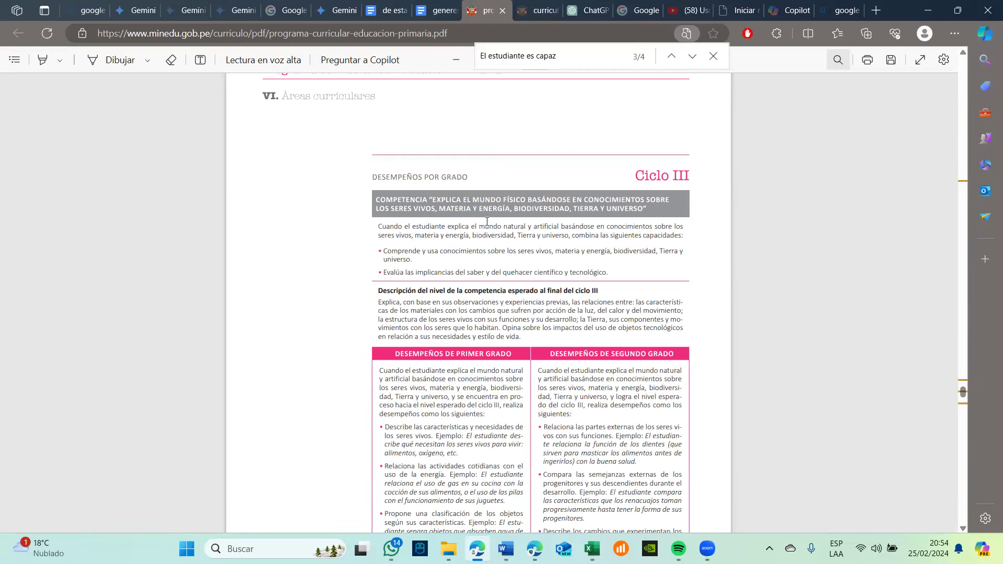
{"action": "scroll", "coordinate": [487, 222], "scroll_direction": "up", "scroll_amount": 3}
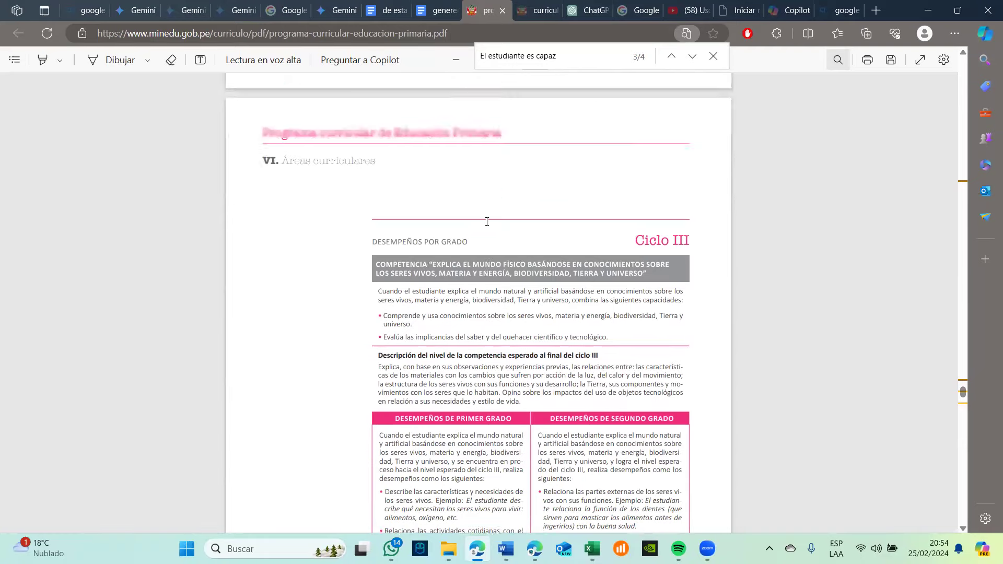
{"action": "scroll", "coordinate": [486, 222], "scroll_direction": "down", "scroll_amount": 1}
{"action": "scroll", "coordinate": [486, 221], "scroll_direction": "up", "scroll_amount": 1}
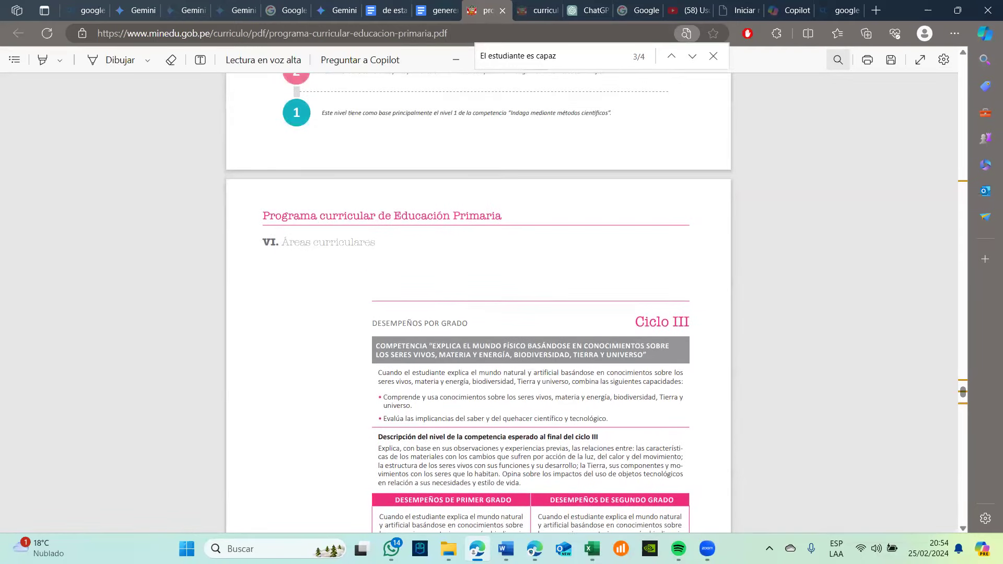
- Close the PDF's text search and examine the Ciclo III capacidades and the first- and second-grade desempeños
{"action": "left_click", "coordinate": [713, 56]}
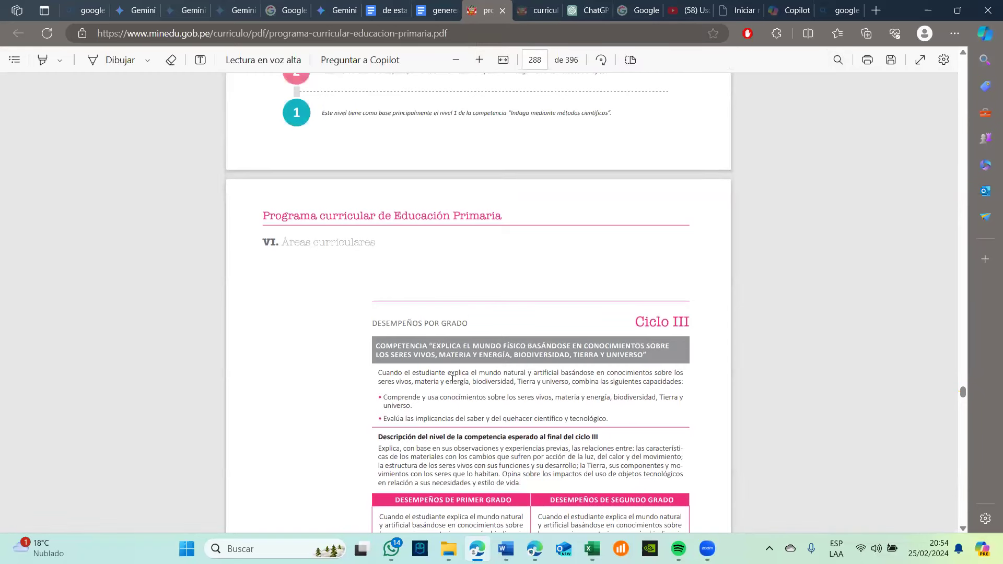
{"action": "scroll", "coordinate": [460, 366], "scroll_direction": "down", "scroll_amount": 4}
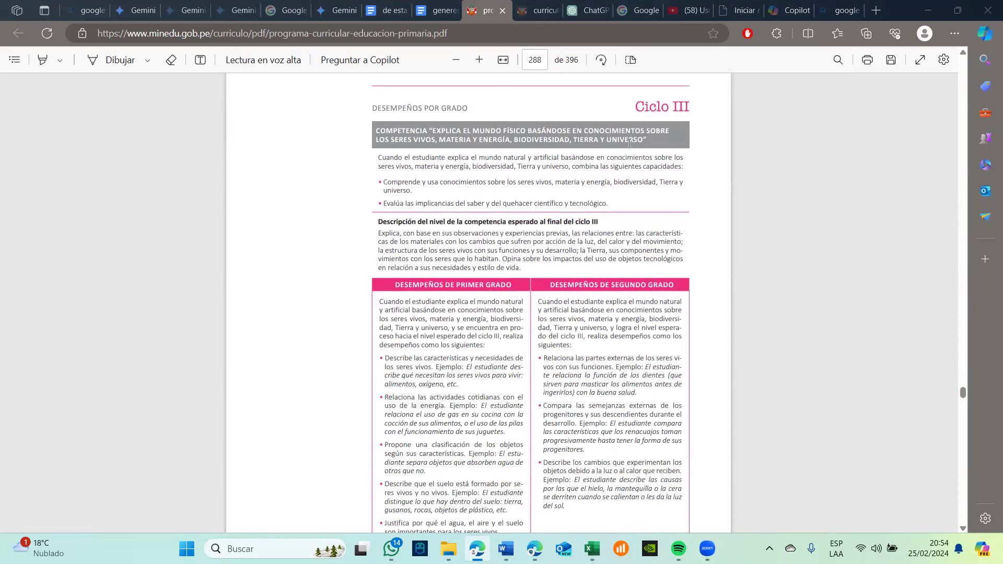
{"action": "left_click_drag", "start_coordinate": [391, 185], "coordinate": [437, 222]}
{"action": "scroll", "coordinate": [468, 205], "scroll_direction": "down", "scroll_amount": 3}
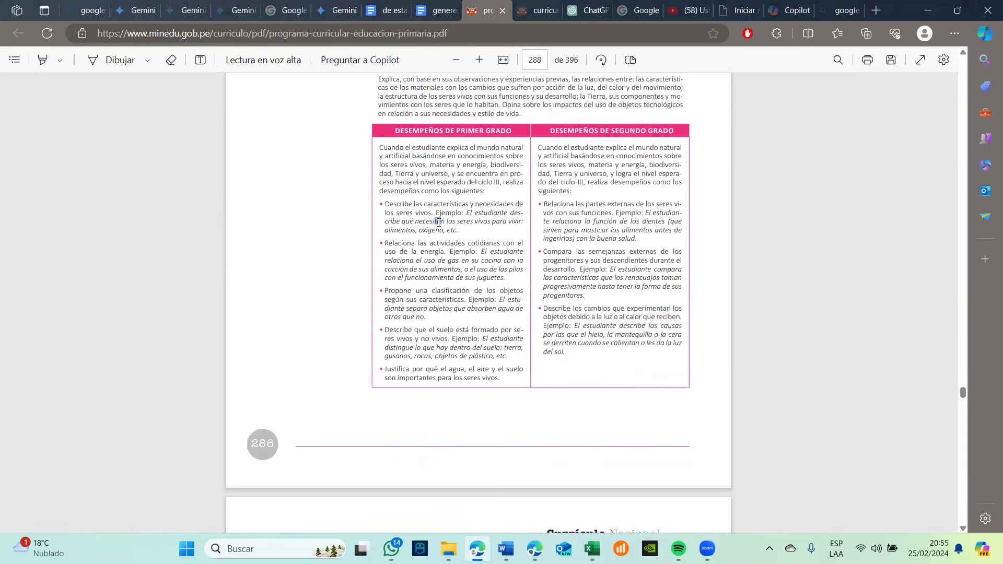
{"action": "left_click", "coordinate": [459, 233]}
- Switch to the PROMPT SESIONES document in Word and replace the Tiempo entry with "45 min"
{"action": "mouse_move", "coordinate": [505, 548]}
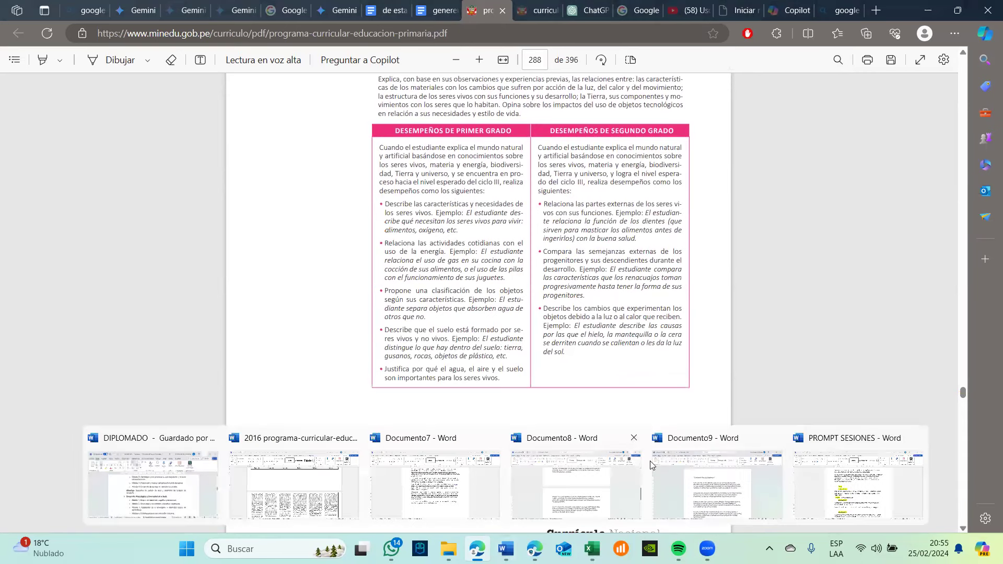
{"action": "left_click", "coordinate": [832, 475]}
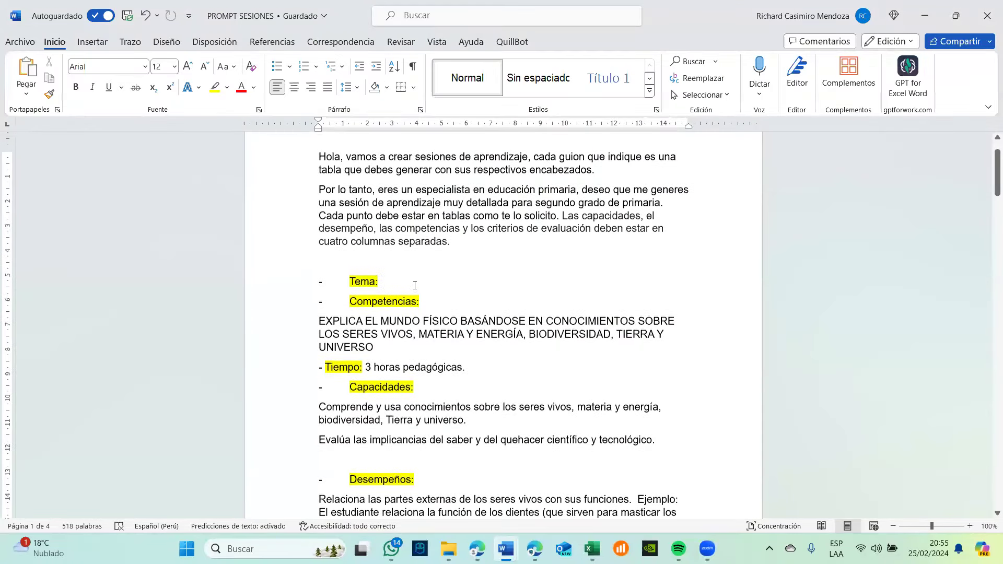
{"action": "scroll", "coordinate": [415, 285], "scroll_direction": "up", "scroll_amount": 1}
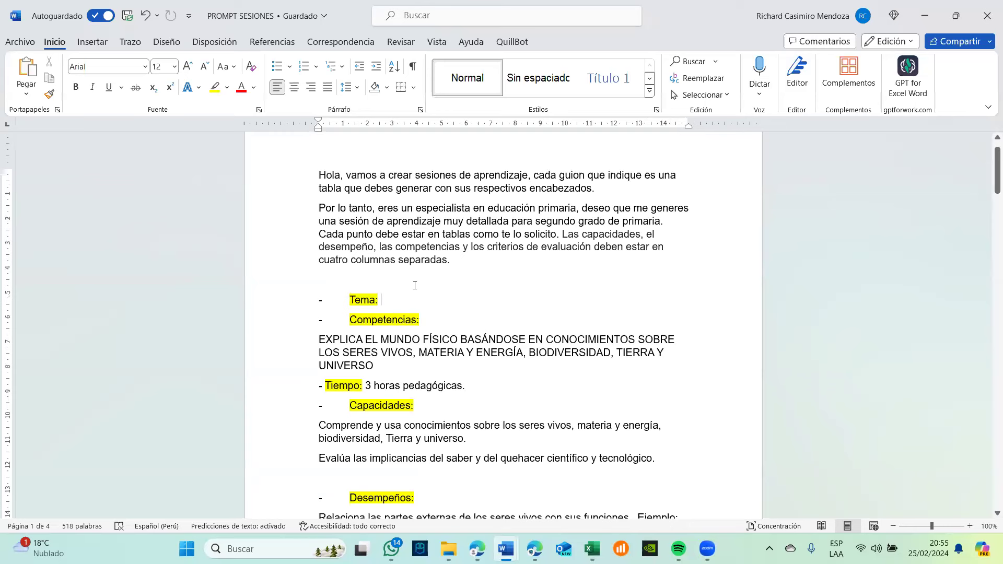
{"action": "scroll", "coordinate": [415, 285], "scroll_direction": "down", "scroll_amount": 3}
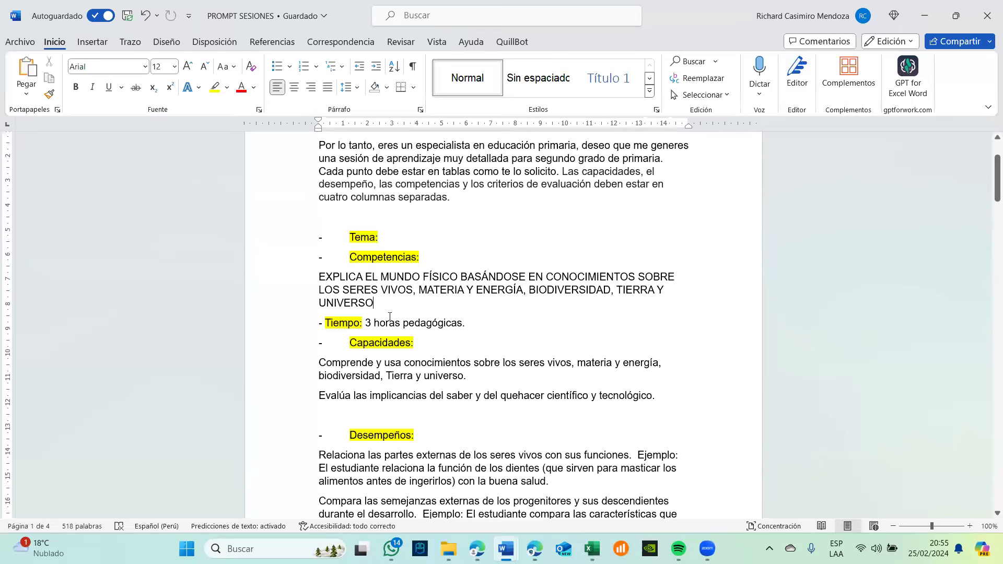
{"action": "scroll", "coordinate": [416, 279], "scroll_direction": "down", "scroll_amount": 1}
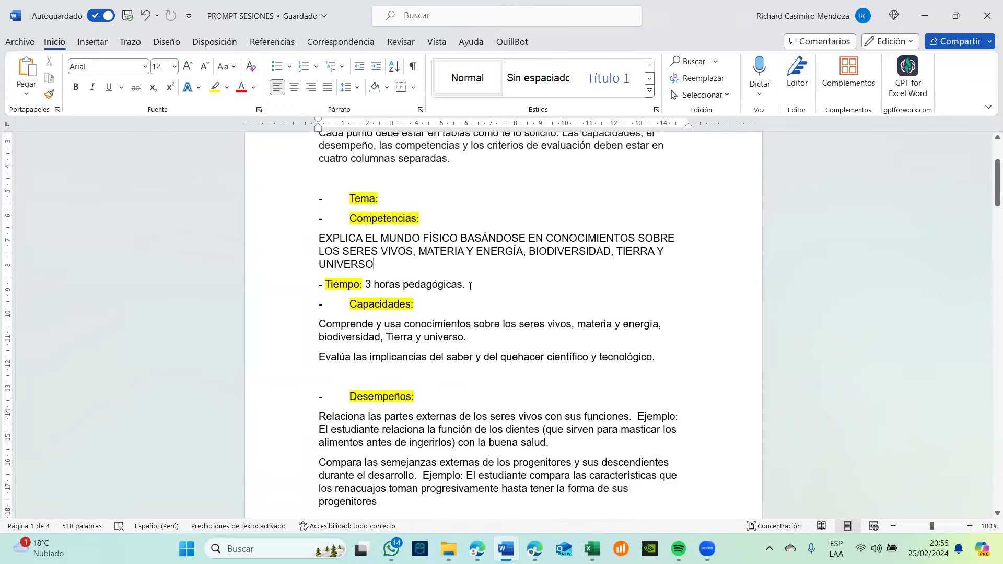
{"action": "left_click_drag", "start_coordinate": [368, 283], "coordinate": [465, 285]}
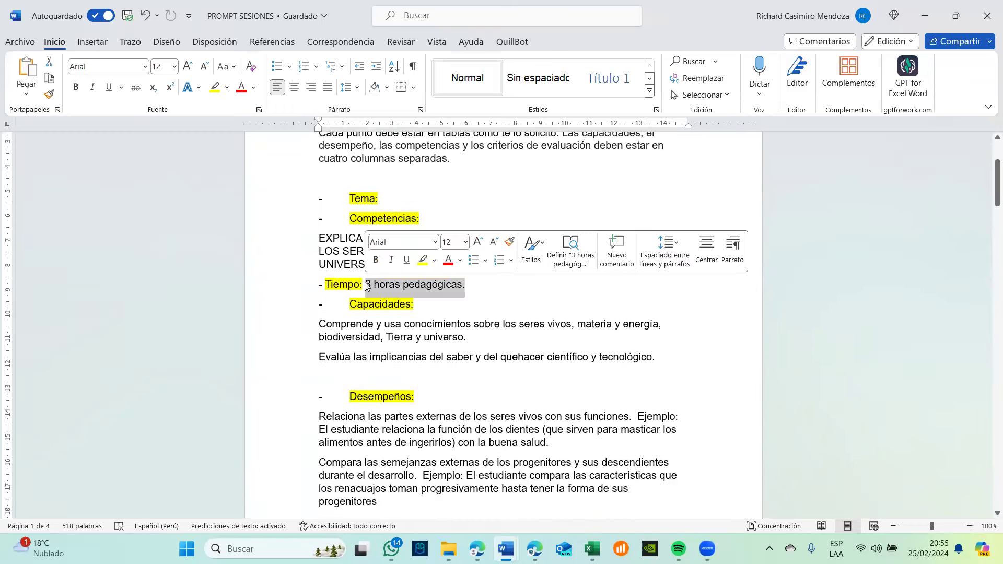
{"action": "type", "text": "45 min"}
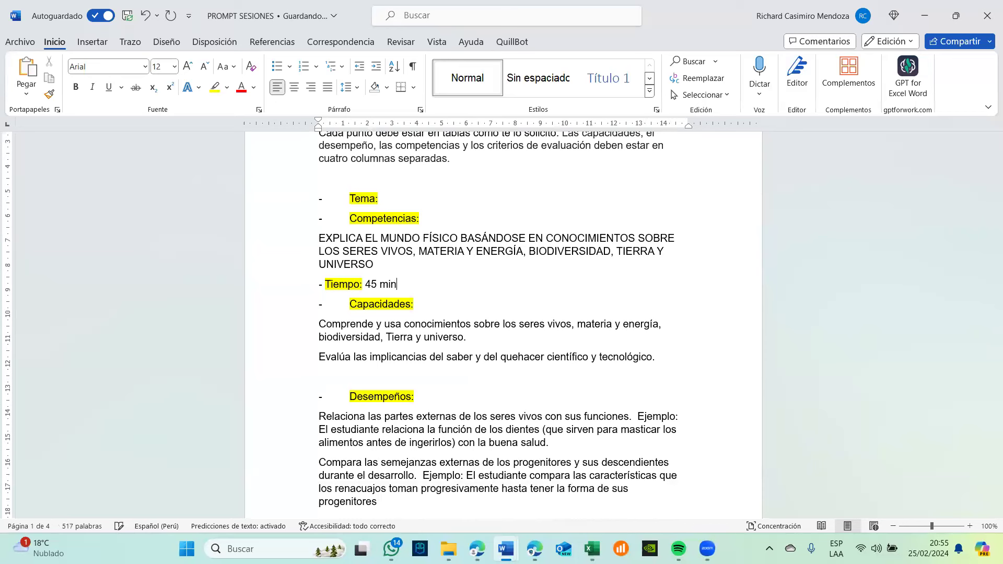
{"action": "left_click", "coordinate": [367, 284]}
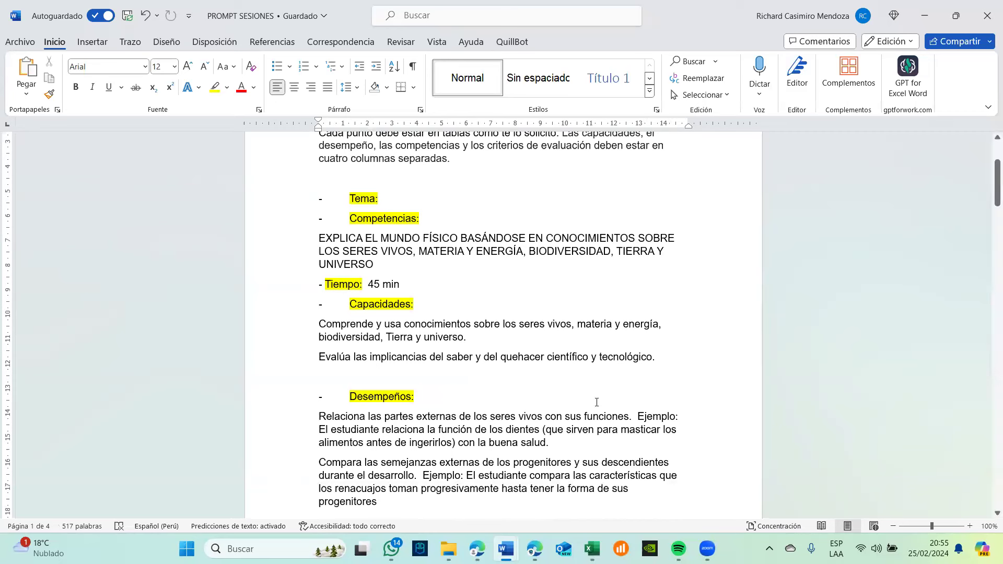
- Switch back to the curriculum PDF in Edge and view the Ciclo III competency with its capacidades and desempeños
{"action": "key", "text": "alt+Tab"}
{"action": "key", "text": "alt+Tab"}
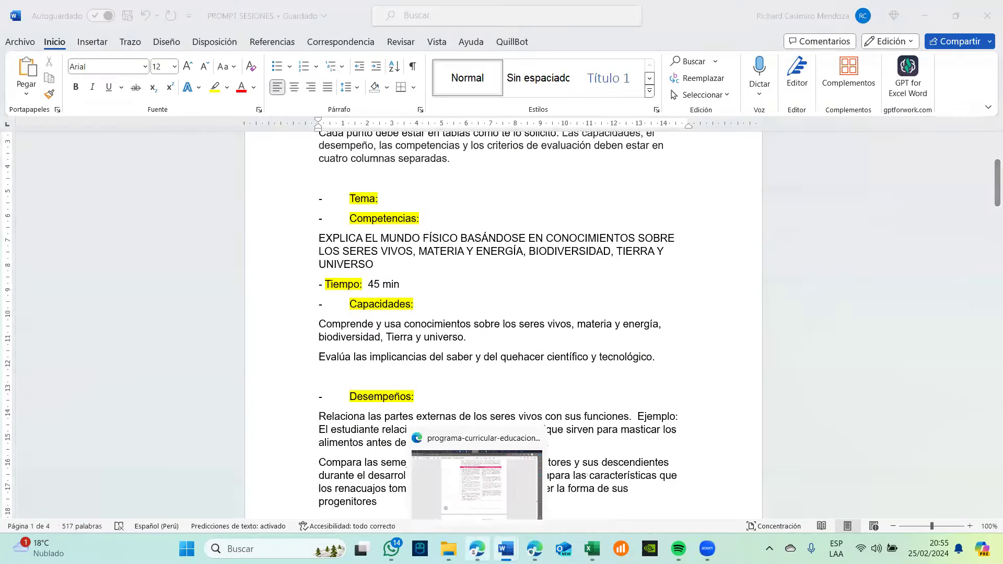
{"action": "left_click", "coordinate": [477, 549]}
{"action": "scroll", "coordinate": [484, 186], "scroll_direction": "up", "scroll_amount": 3}
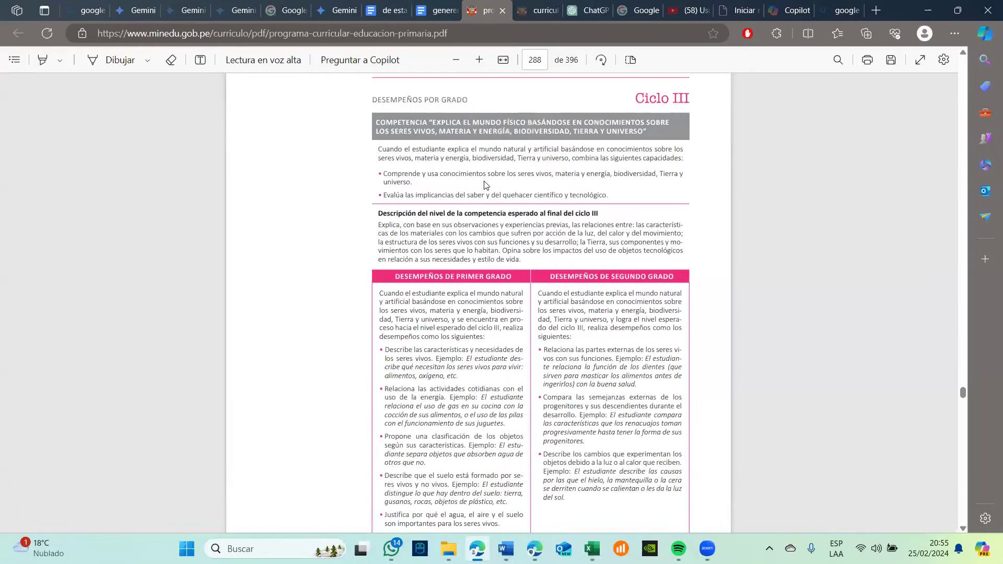
- Mark the two capacidades in the curriculum PDF, switch to PROMPT SESIONES in Word and delete the two paragraphs under Desempeños
{"action": "left_click_drag", "start_coordinate": [387, 175], "coordinate": [609, 204]}
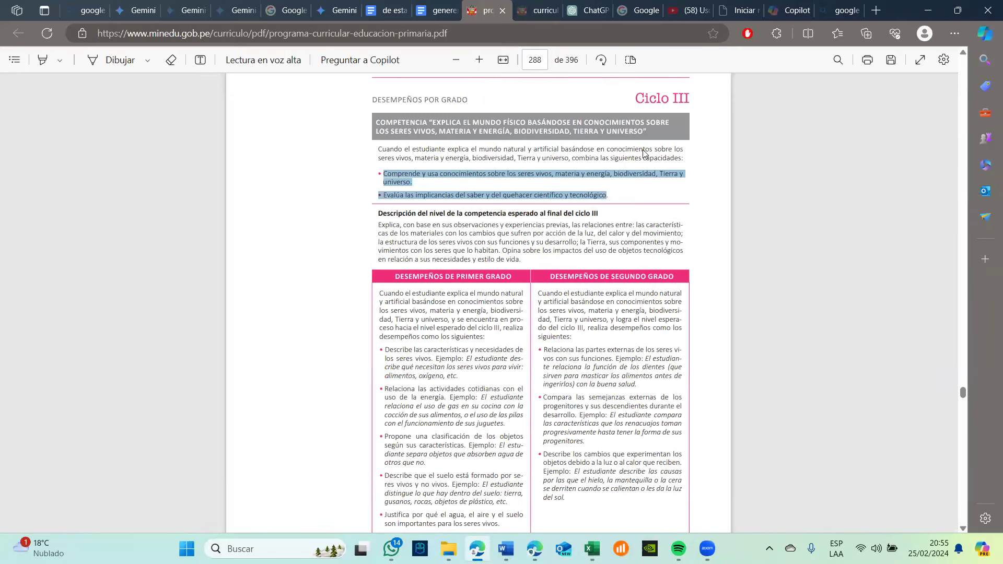
{"action": "left_click", "coordinate": [924, 9]}
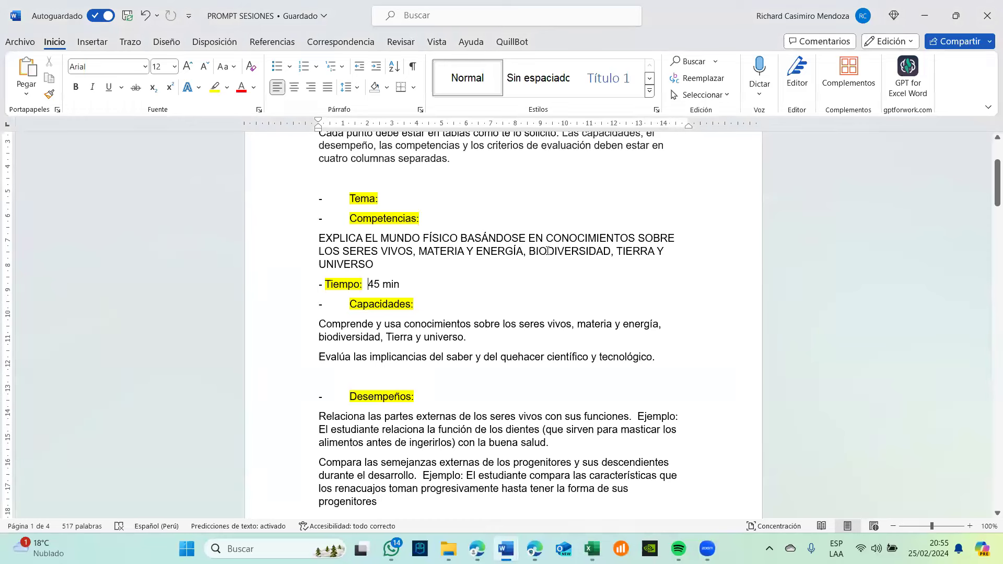
{"action": "scroll", "coordinate": [367, 265], "scroll_direction": "down", "scroll_amount": 1}
{"action": "left_click", "coordinate": [355, 353]}
{"action": "scroll", "coordinate": [361, 366], "scroll_direction": "down", "scroll_amount": 1}
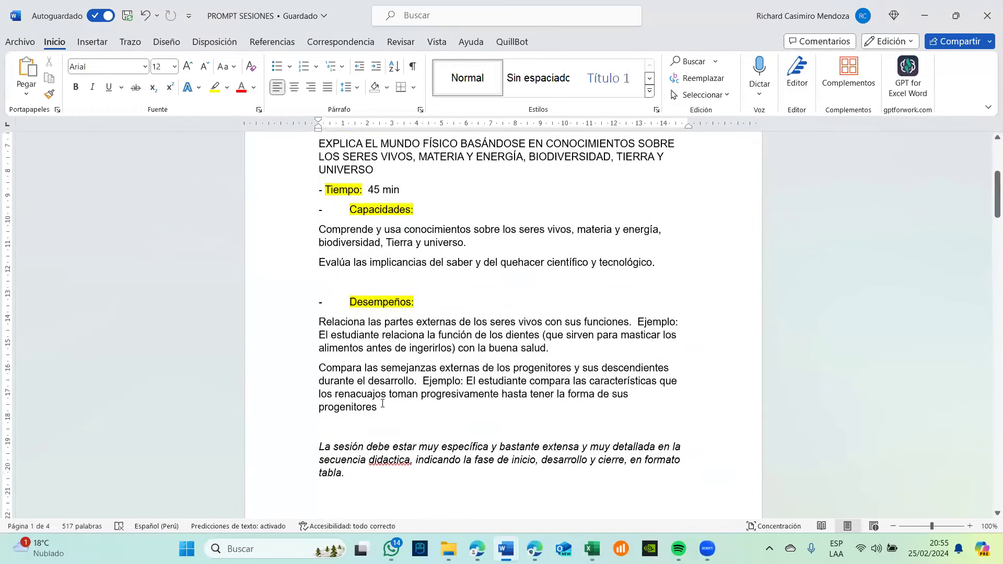
{"action": "left_click", "coordinate": [319, 322], "text": "shift"}
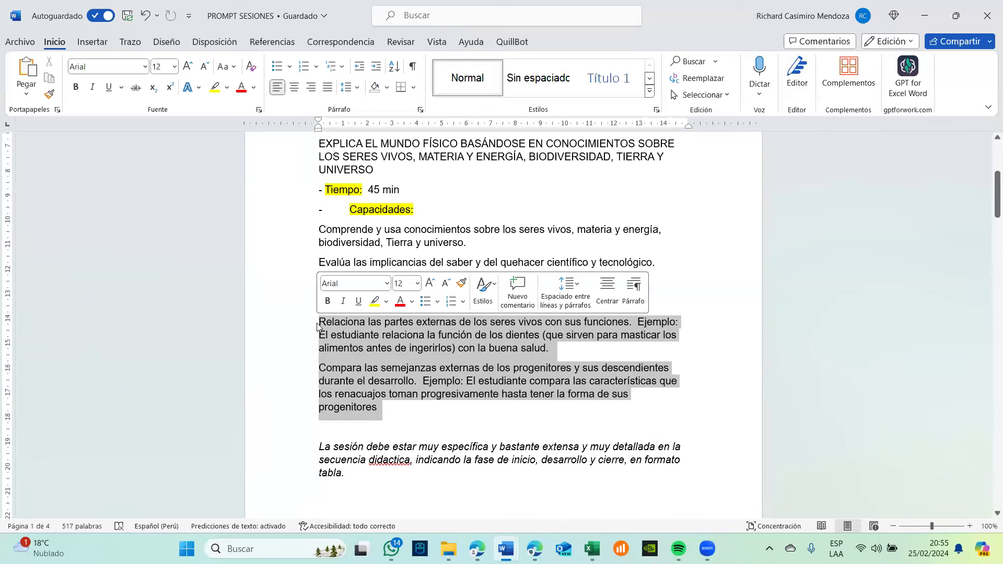
{"action": "key", "text": "Delete"}
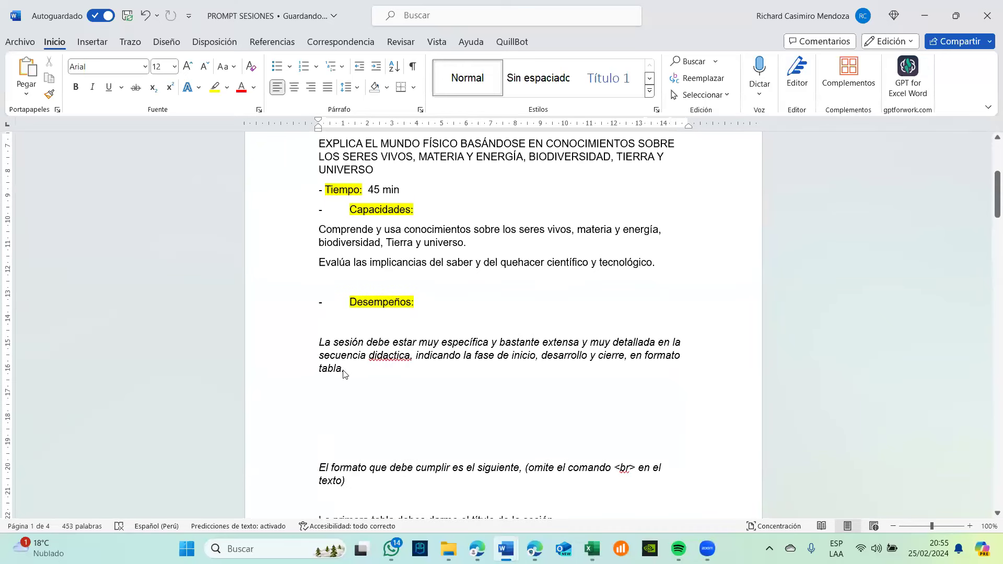
- Add three blank lines under the Desempeños heading and place the cursor on the first empty line
{"action": "key", "text": "Return"}
{"action": "key", "text": "Return"}
{"action": "key", "text": "Return"}
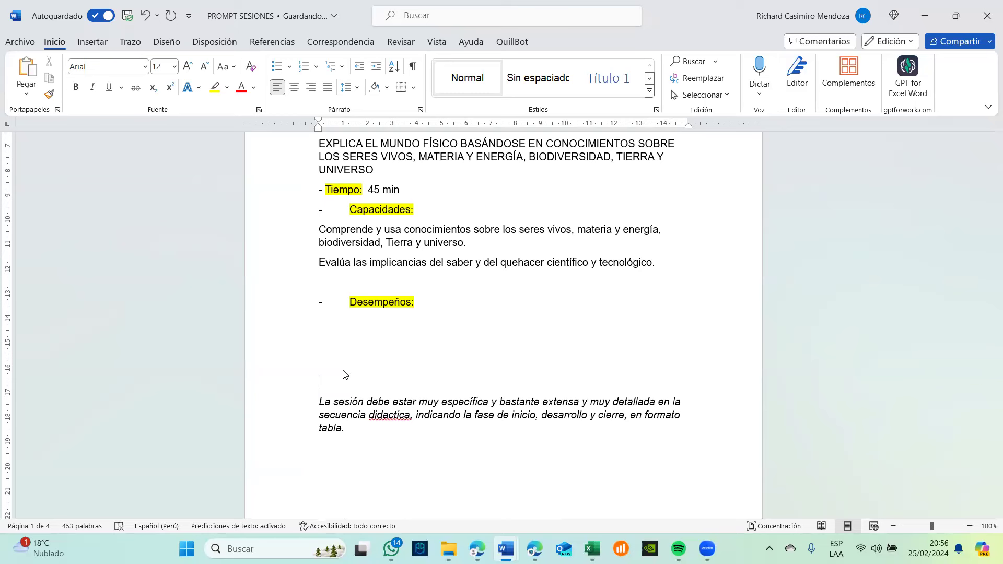
{"action": "key", "text": "Up"}
{"action": "key", "text": "Up"}
{"action": "key", "text": "Up"}
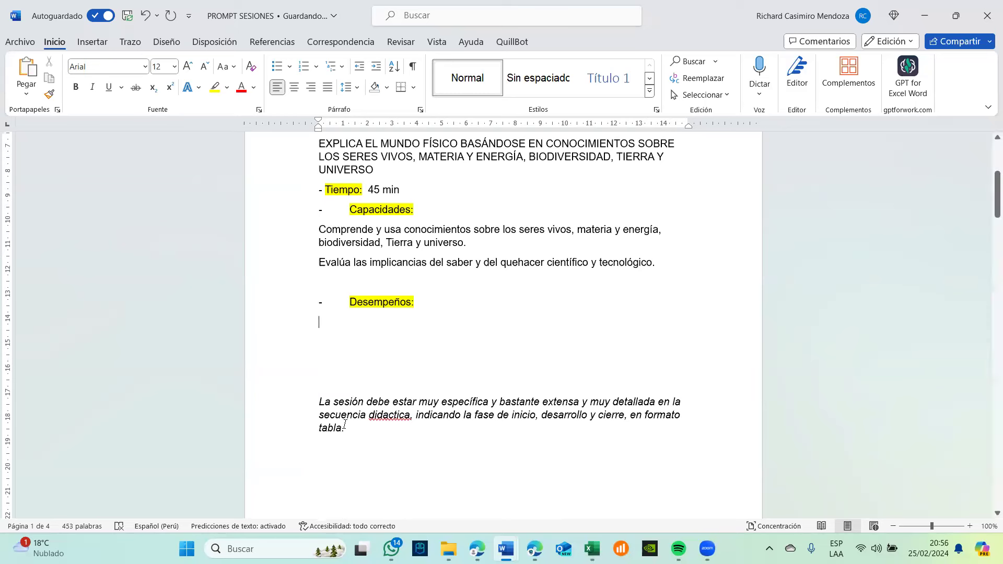
- Color the italic paragraph beginning "La sesión debe estar muy específica" red and return to the empty area under Desempeños
{"action": "triple_click", "coordinate": [320, 407]}
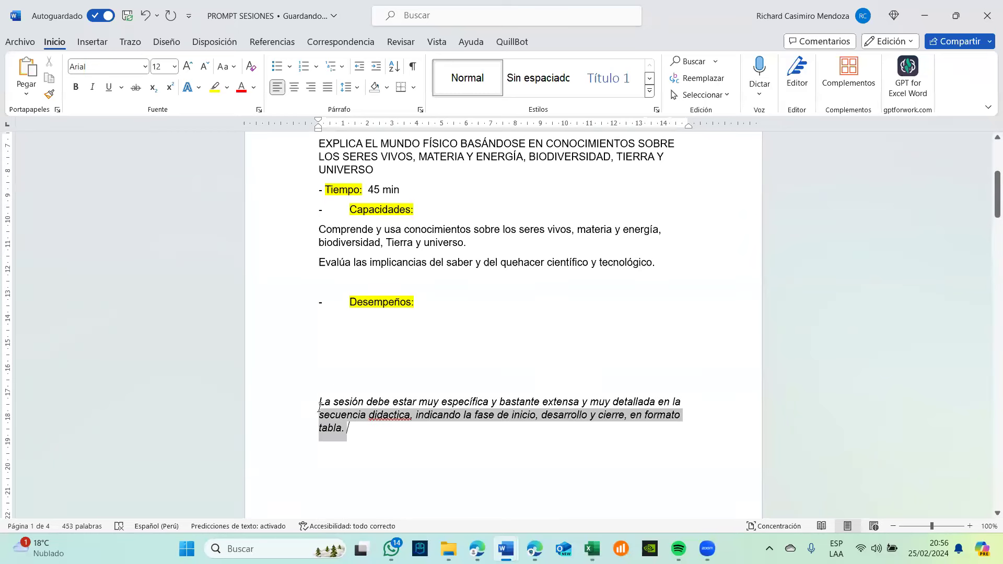
{"action": "left_click", "coordinate": [241, 88]}
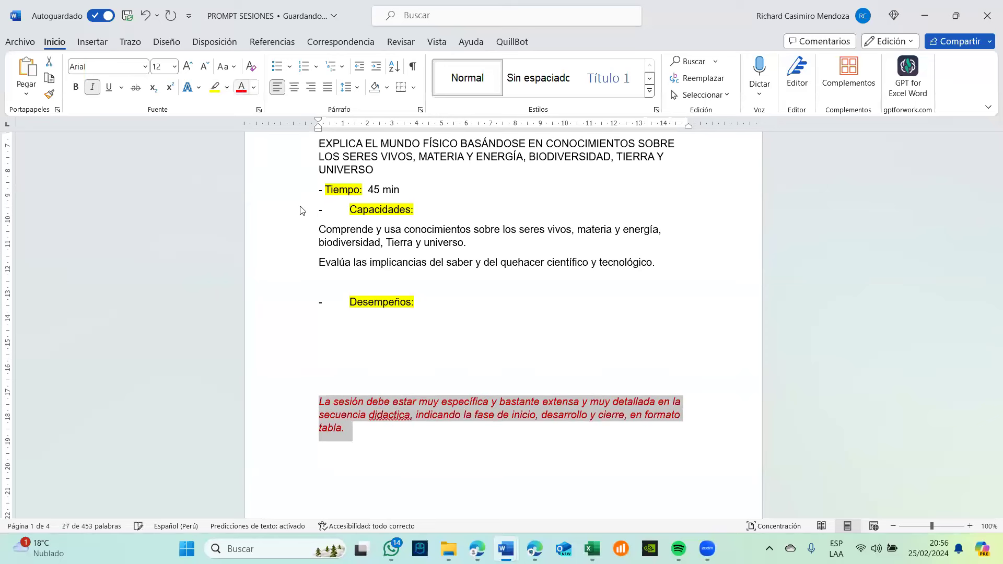
{"action": "left_click", "coordinate": [356, 338]}
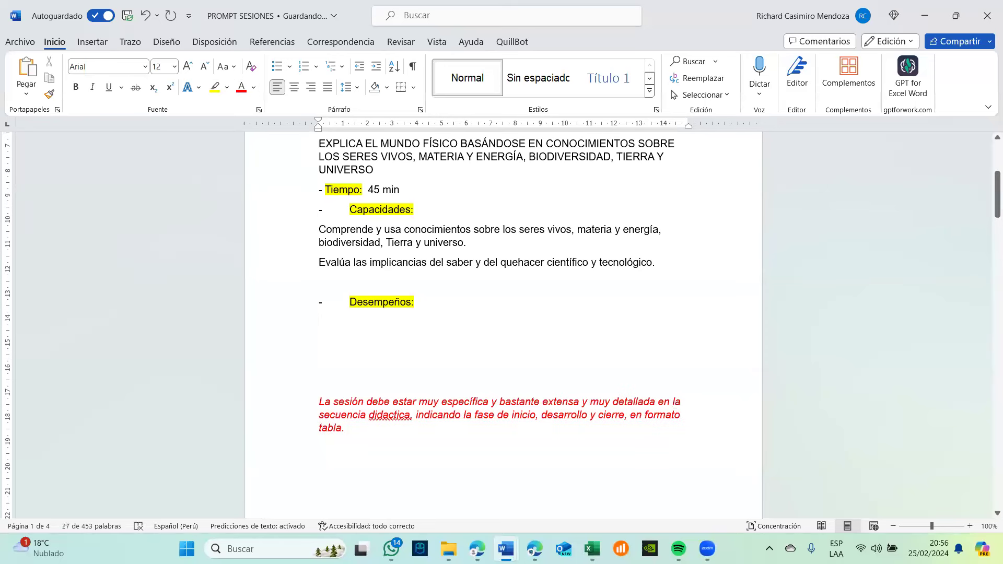
- Switch to the 2016 programa-curricular-educacion-primaria document in Word and copy the first two fifth-grade desempeños from the table
{"action": "mouse_move", "coordinate": [477, 548]}
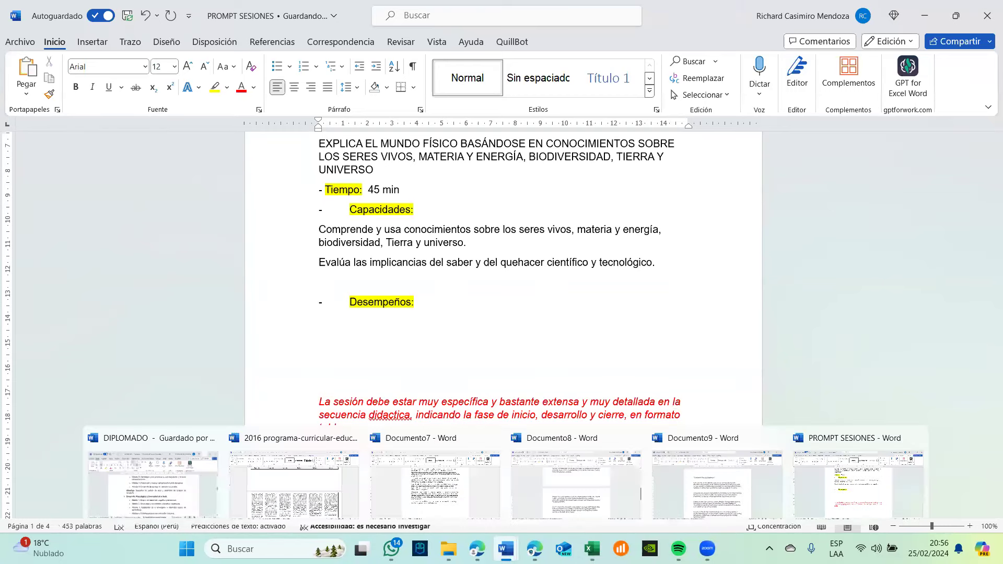
{"action": "left_click", "coordinate": [294, 483]}
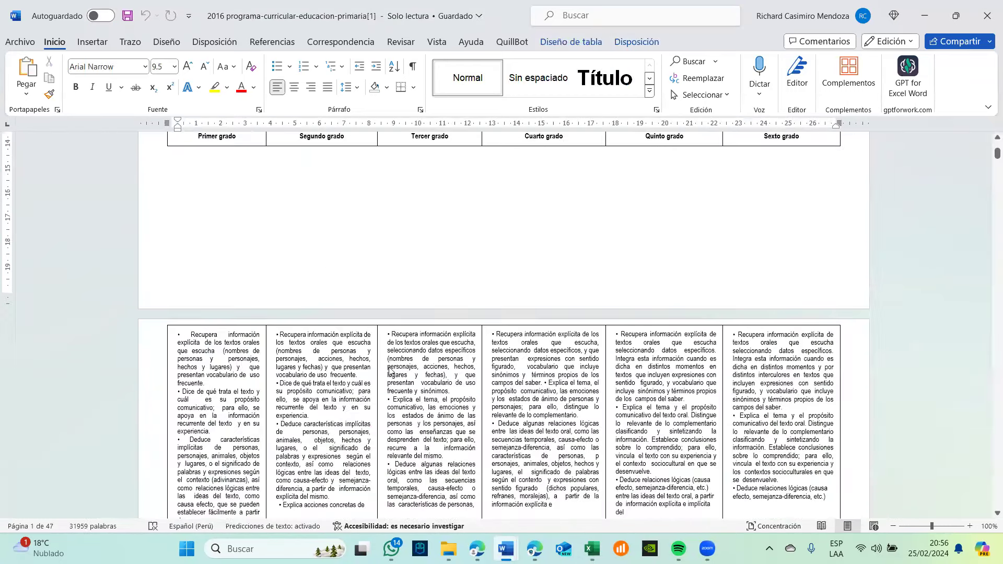
{"action": "scroll", "coordinate": [389, 372], "scroll_direction": "down", "scroll_amount": 1}
{"action": "scroll", "coordinate": [566, 315], "scroll_direction": "up", "scroll_amount": 1}
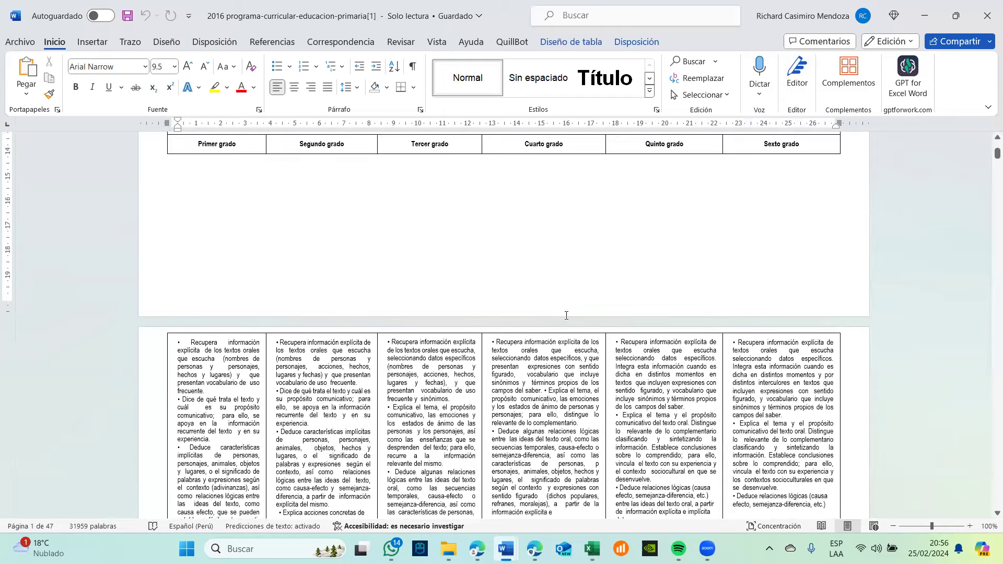
{"action": "scroll", "coordinate": [566, 316], "scroll_direction": "down", "scroll_amount": 1}
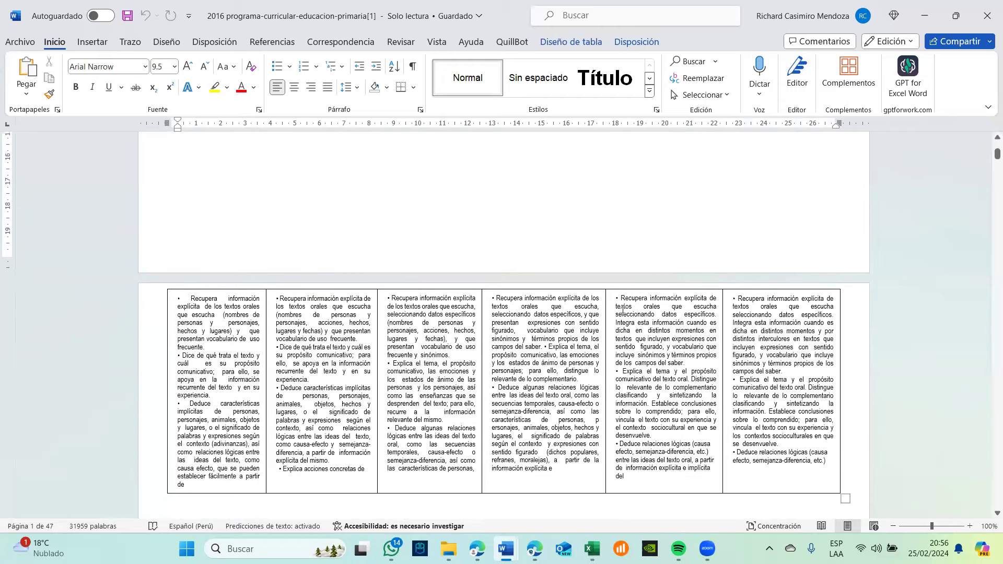
{"action": "triple_click", "coordinate": [640, 342]}
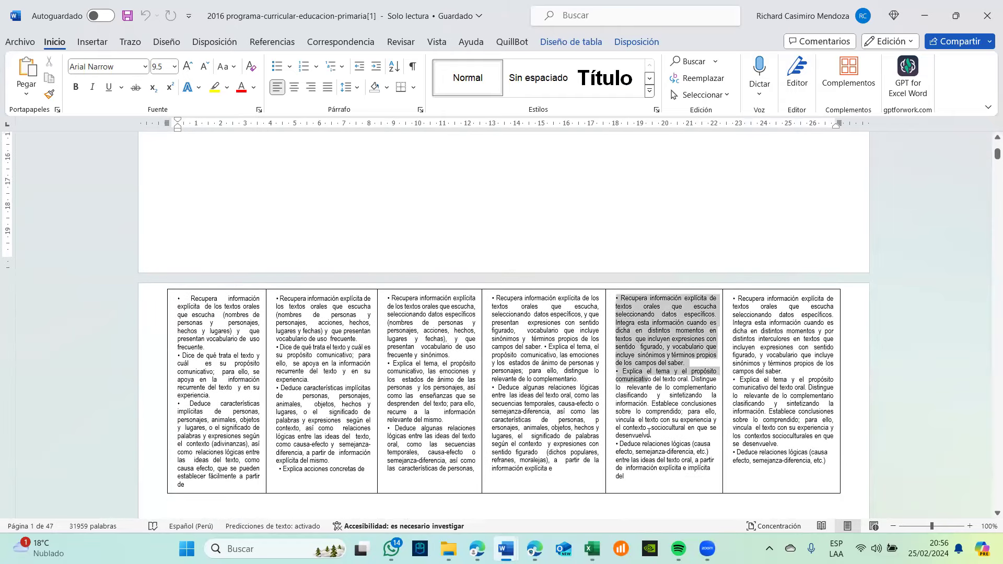
{"action": "left_click", "coordinate": [649, 433], "text": "shift"}
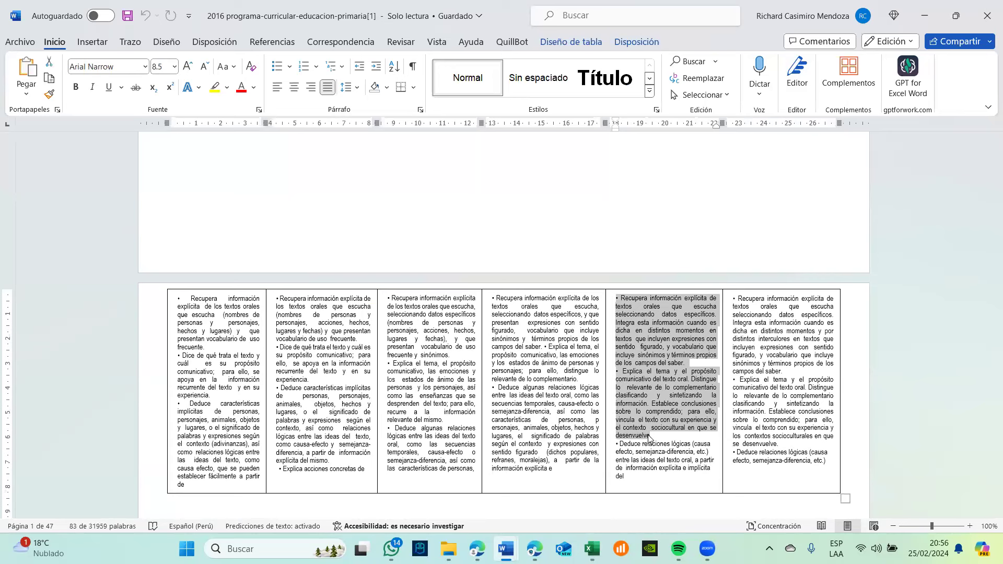
{"action": "key", "text": "ctrl+c"}
- Return to PROMPT SESIONES and paste the copied desempeños under the Desempeños heading as text only
{"action": "key", "text": "alt+Tab"}
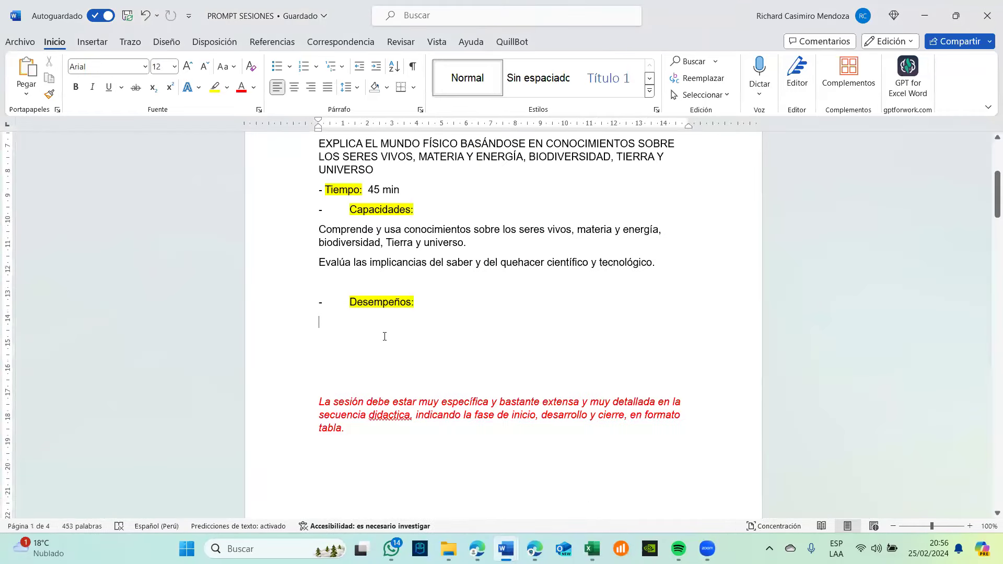
{"action": "key", "text": "ctrl+v"}
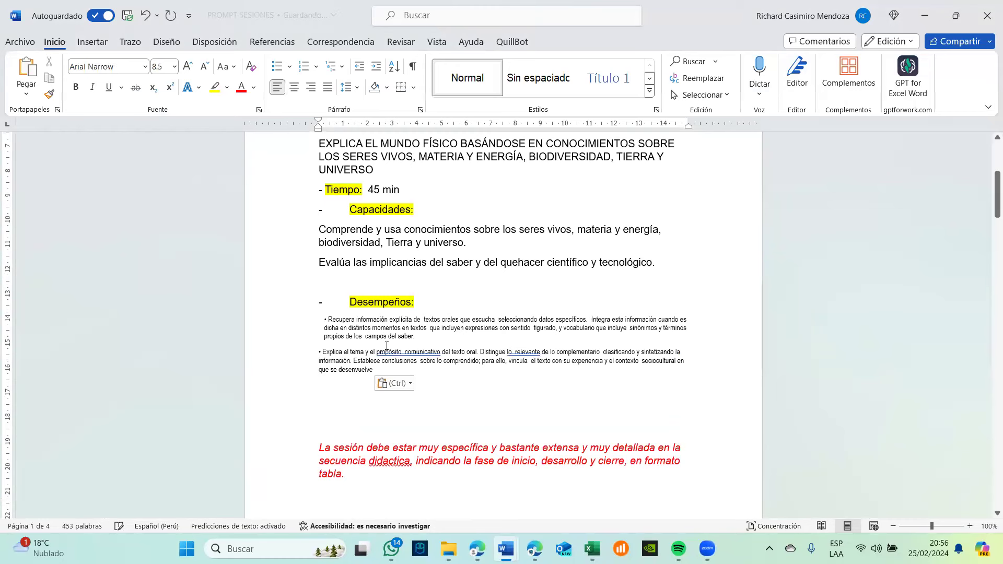
{"action": "left_click", "coordinate": [403, 383]}
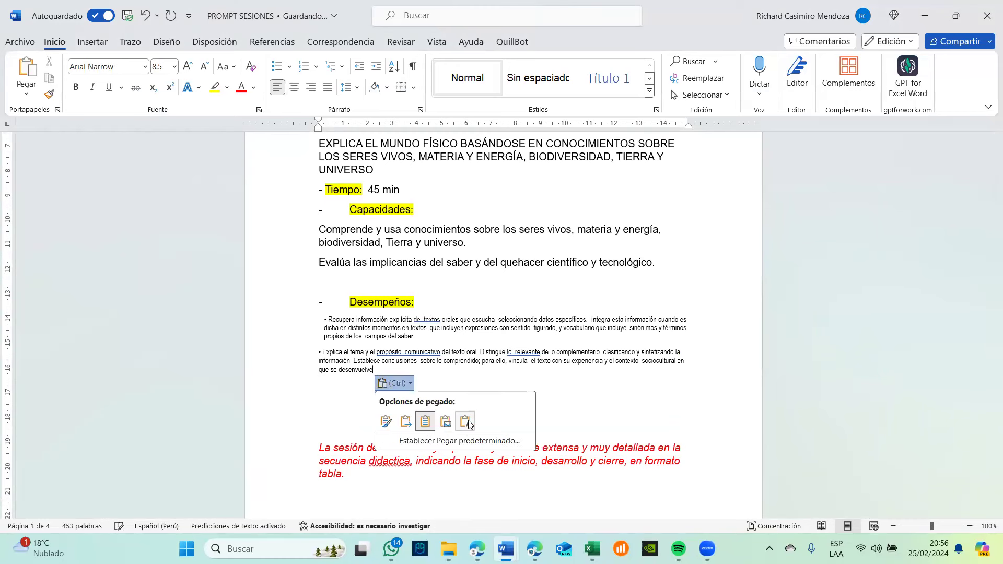
{"action": "left_click", "coordinate": [465, 421]}
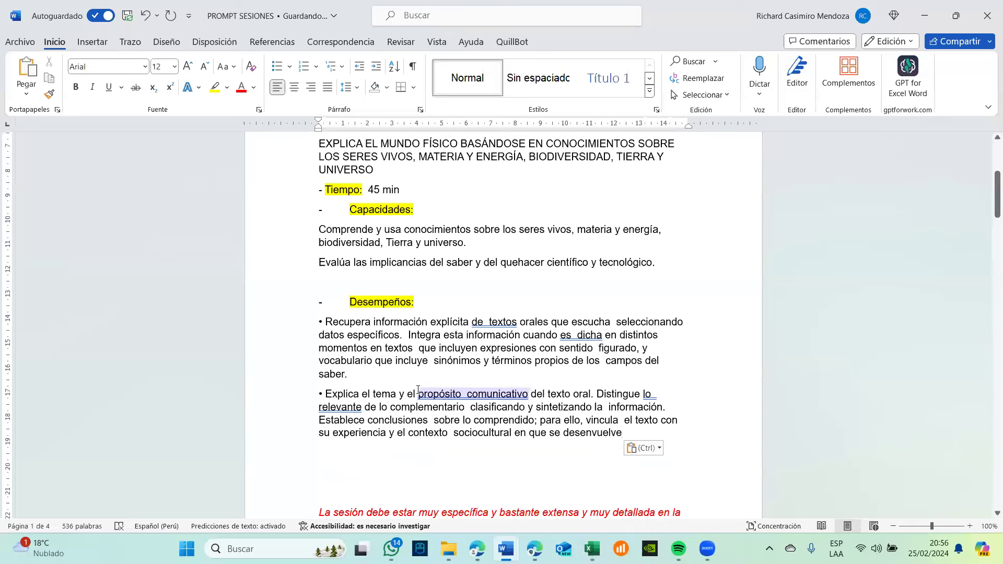
- Remove surplus blank lines above the red session instruction and above the paragraph beginning "El formato que debe cumplir"
{"action": "scroll", "coordinate": [418, 390], "scroll_direction": "down", "scroll_amount": 5}
{"action": "left_click", "coordinate": [373, 346]}
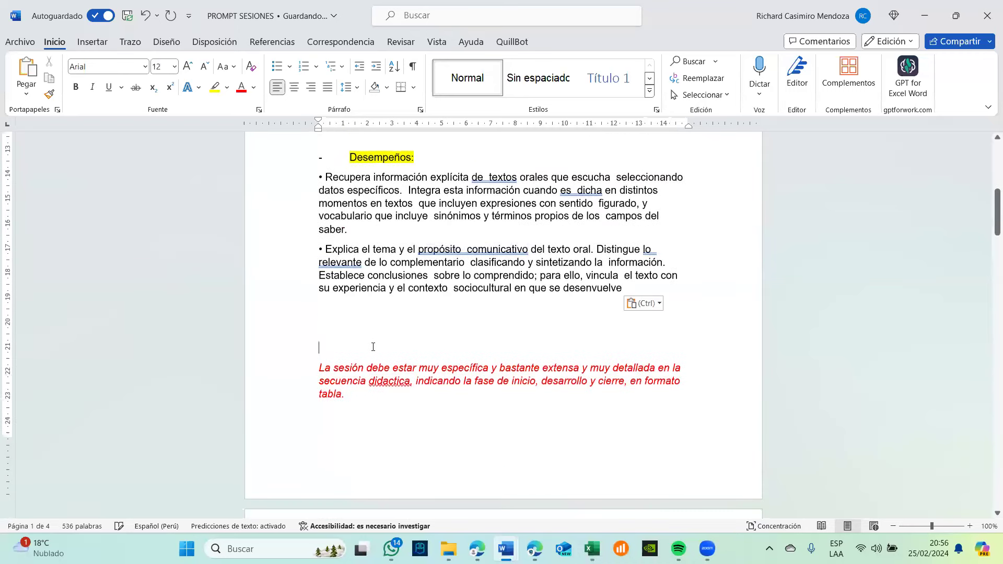
{"action": "key", "text": "Delete"}
{"action": "scroll", "coordinate": [372, 347], "scroll_direction": "down", "scroll_amount": 3}
{"action": "scroll", "coordinate": [373, 347], "scroll_direction": "down", "scroll_amount": 8}
{"action": "left_click", "coordinate": [342, 273]}
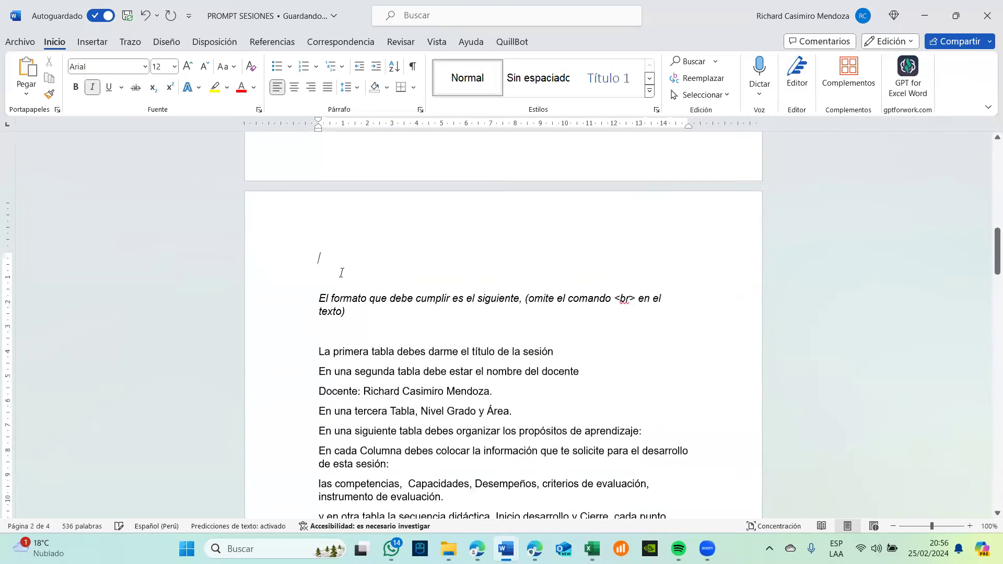
{"action": "key", "text": "BackSpace"}
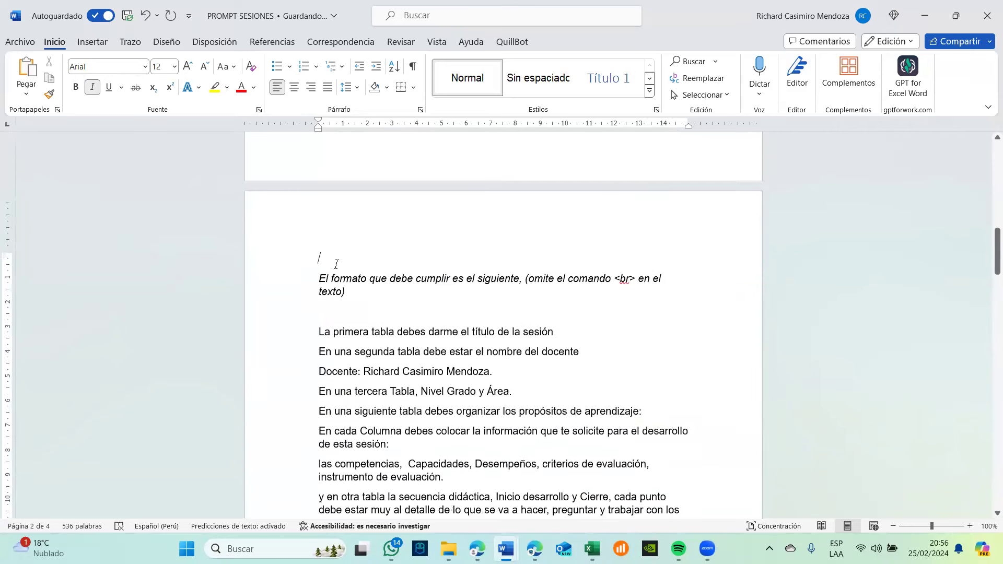
{"action": "key", "text": "Delete"}
- Copy the prompt from the opening "Hola, vamos a crear sesiones de aprendizaje" through the red instruction on the secuencia didáctica
{"action": "scroll", "coordinate": [336, 264], "scroll_direction": "down", "scroll_amount": 15}
{"action": "scroll", "coordinate": [336, 263], "scroll_direction": "up", "scroll_amount": 20}
{"action": "scroll", "coordinate": [336, 264], "scroll_direction": "up", "scroll_amount": 10}
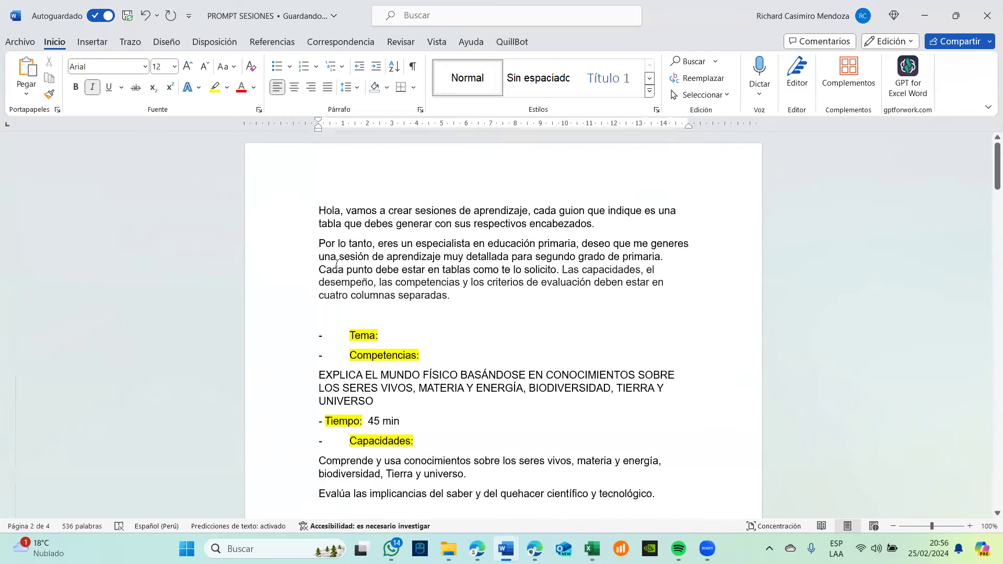
{"action": "scroll", "coordinate": [336, 264], "scroll_direction": "down", "scroll_amount": 1}
{"action": "left_click", "coordinate": [308, 177]}
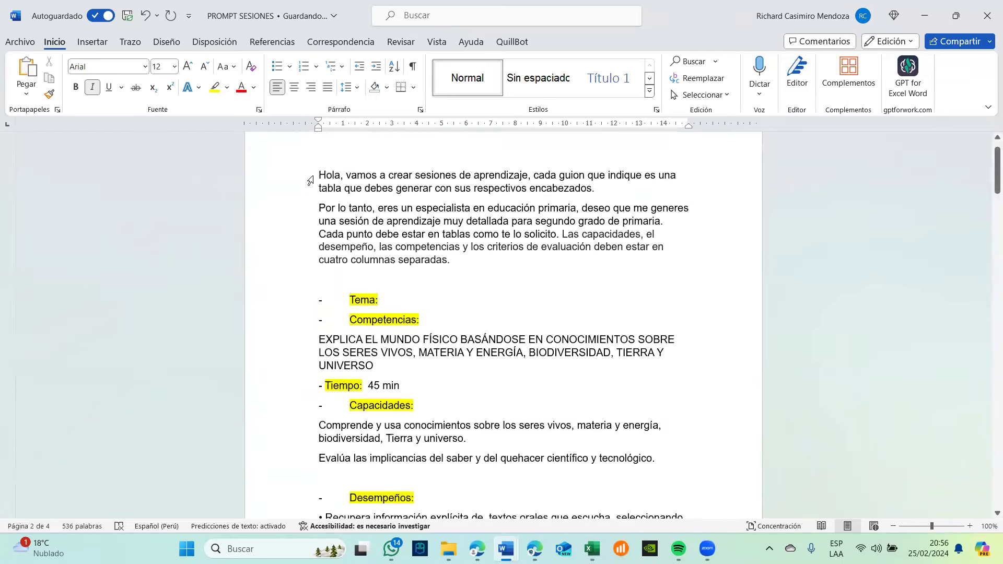
{"action": "left_click", "coordinate": [406, 282], "text": "shift"}
{"action": "left_click_drag", "start_coordinate": [419, 438], "coordinate": [405, 300]}
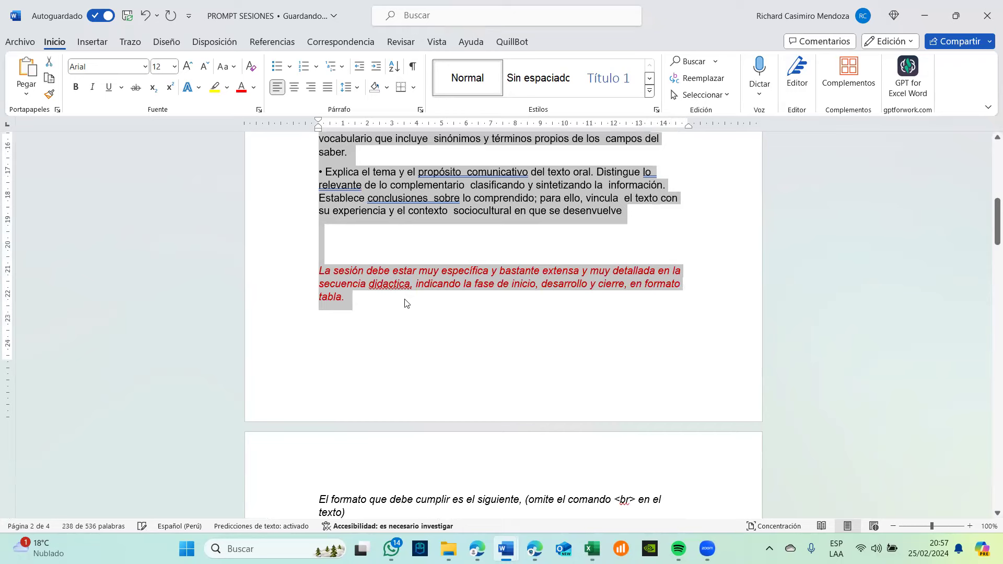
{"action": "scroll", "coordinate": [404, 299], "scroll_direction": "up", "scroll_amount": 3}
{"action": "scroll", "coordinate": [404, 299], "scroll_direction": "up", "scroll_amount": 4}
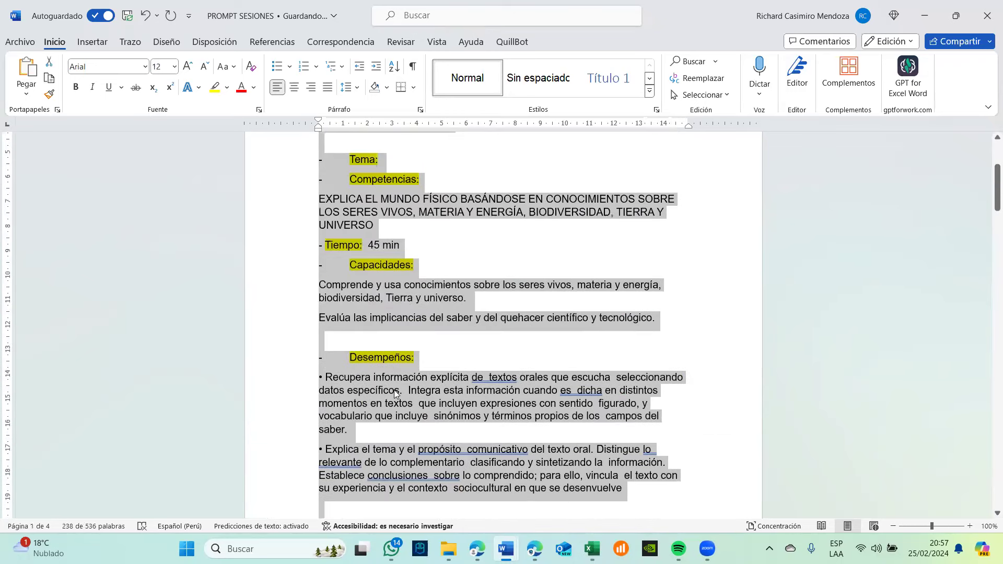
- Switch to Gemini in Edge, paste the copied prompt into a new conversation and submit it
{"action": "key", "text": "alt+Tab"}
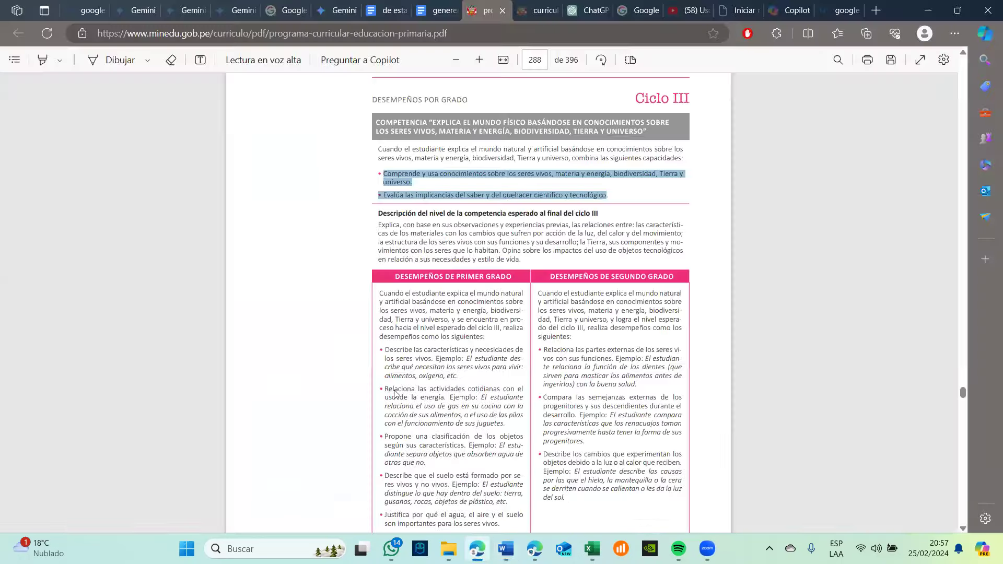
{"action": "left_click", "coordinate": [154, 4]}
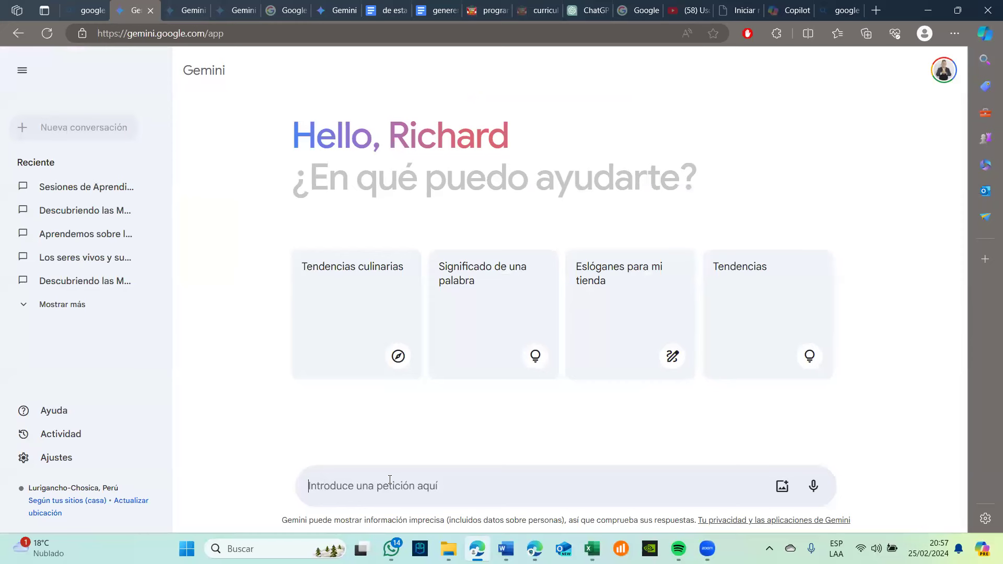
{"action": "key", "text": "ctrl+v"}
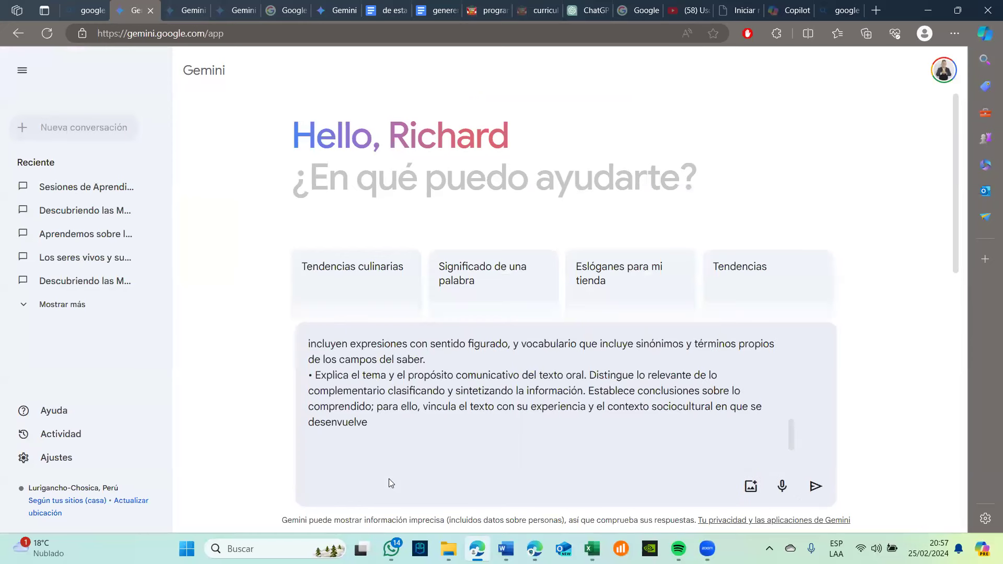
{"action": "key", "text": "Return"}
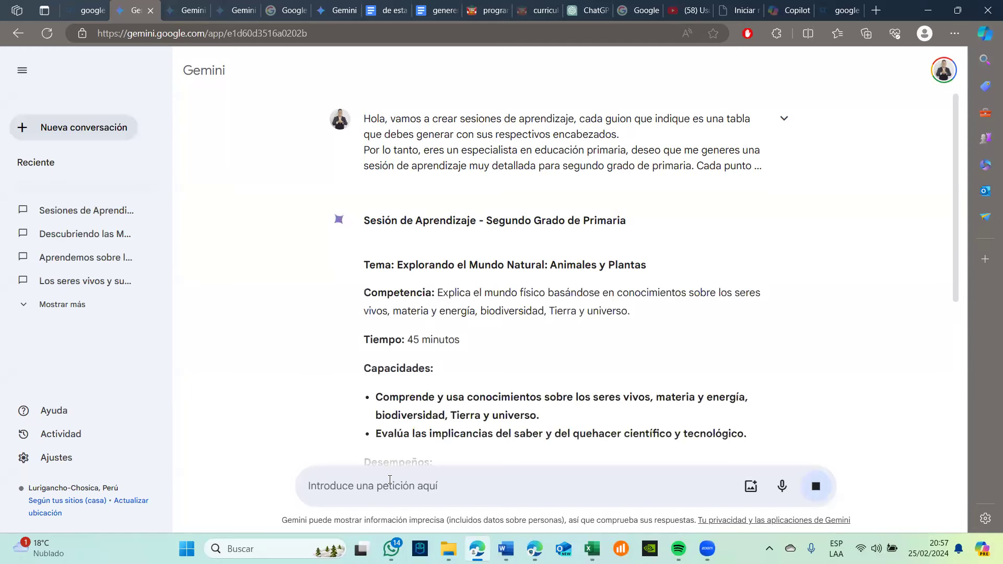
- Read through the generated learning session in Gemini, from its tema and competencia to the references and sources
{"action": "scroll", "coordinate": [513, 366], "scroll_direction": "down", "scroll_amount": 3}
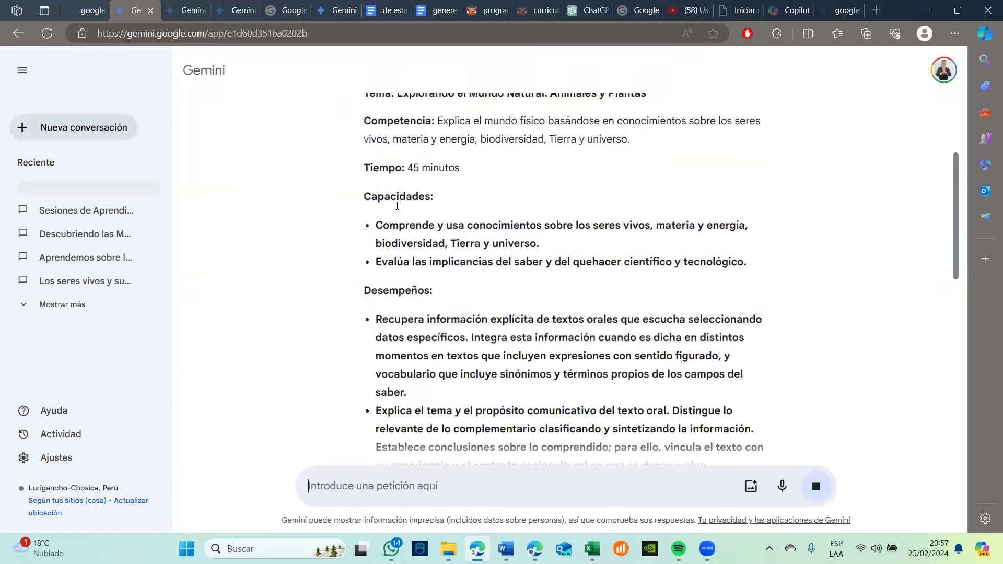
{"action": "scroll", "coordinate": [439, 252], "scroll_direction": "down", "scroll_amount": 2}
{"action": "scroll", "coordinate": [439, 252], "scroll_direction": "down", "scroll_amount": 2}
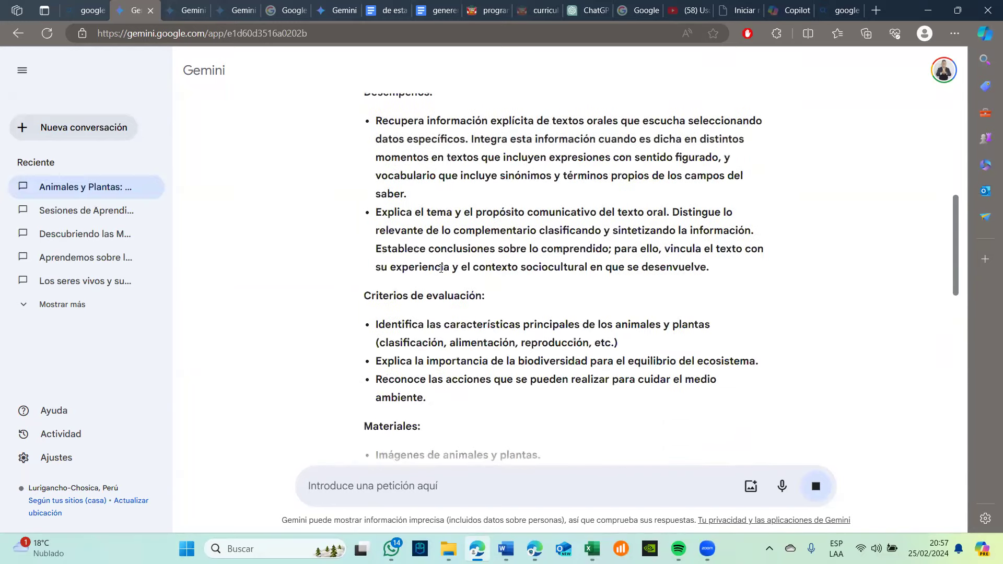
{"action": "scroll", "coordinate": [440, 267], "scroll_direction": "down", "scroll_amount": 2}
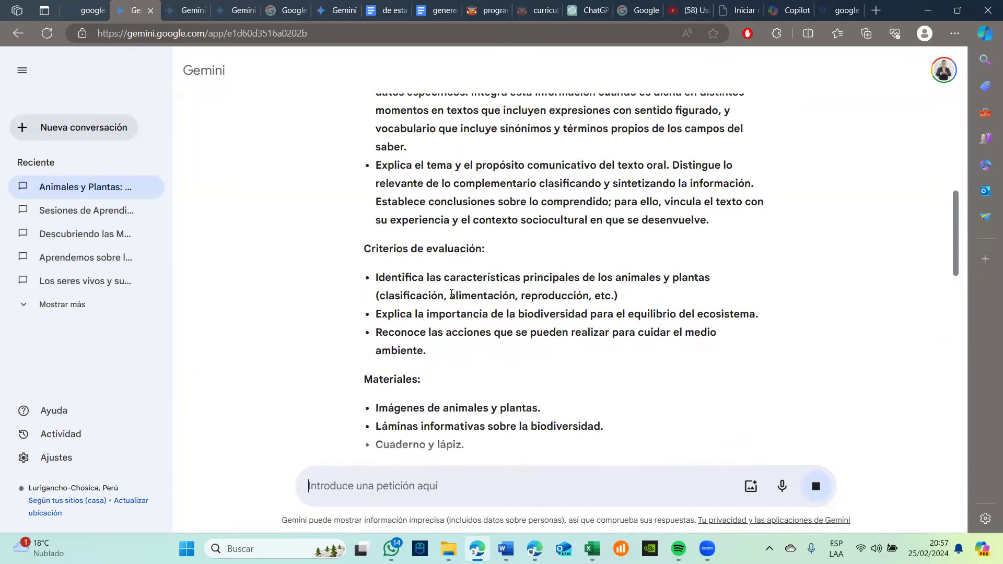
{"action": "scroll", "coordinate": [443, 293], "scroll_direction": "down", "scroll_amount": 2}
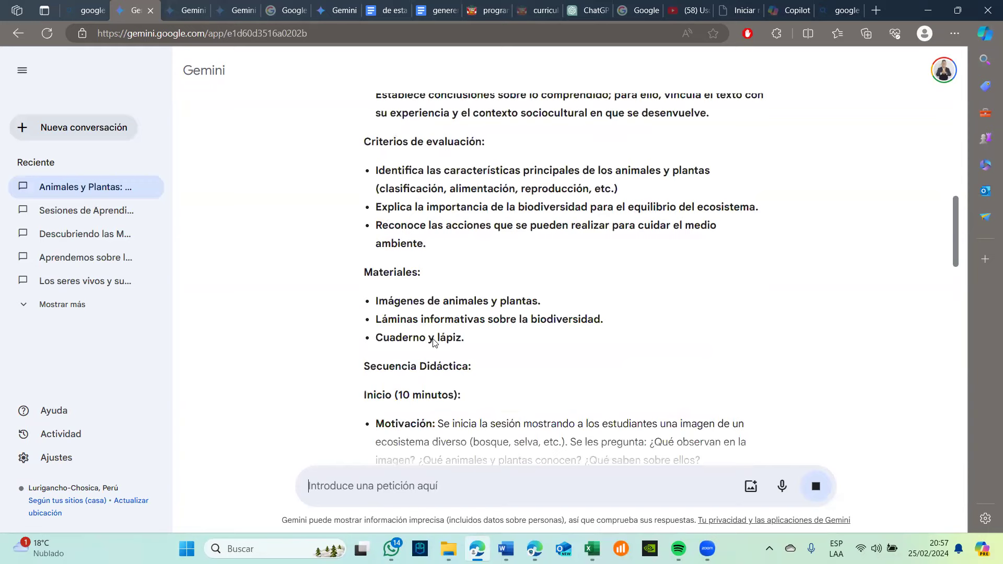
{"action": "scroll", "coordinate": [432, 343], "scroll_direction": "down", "scroll_amount": 3}
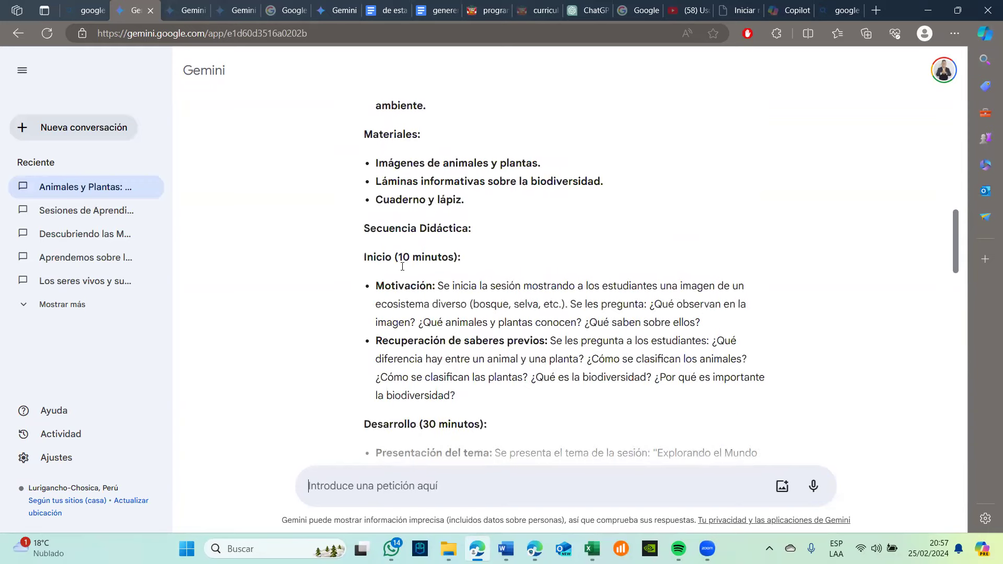
{"action": "scroll", "coordinate": [444, 341], "scroll_direction": "down", "scroll_amount": 5}
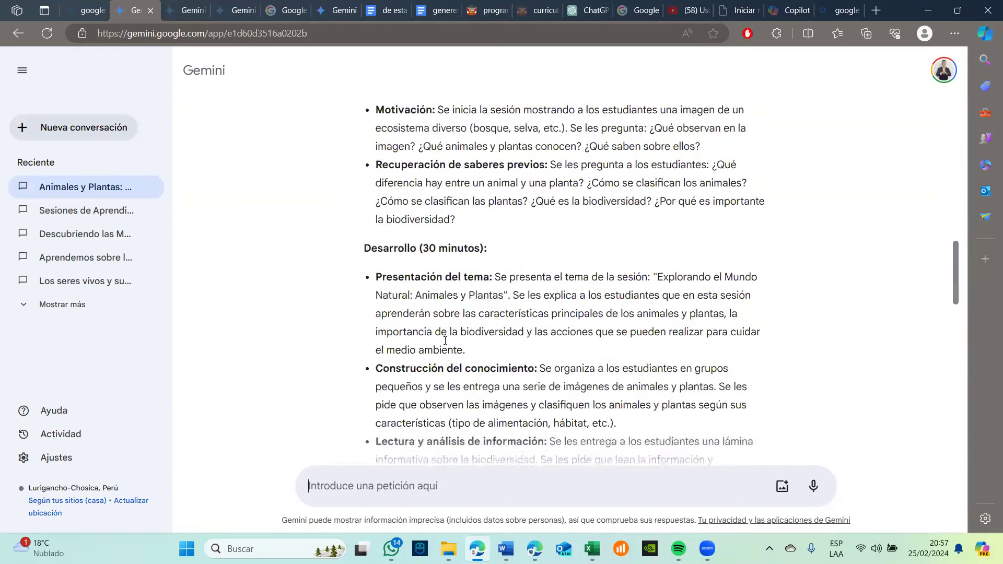
{"action": "scroll", "coordinate": [445, 341], "scroll_direction": "down", "scroll_amount": 5}
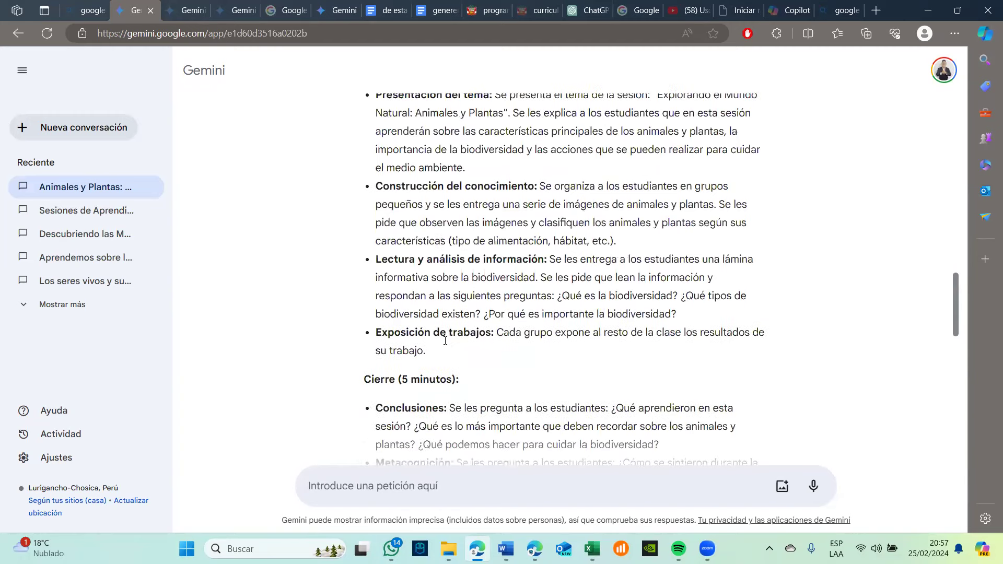
{"action": "scroll", "coordinate": [444, 341], "scroll_direction": "down", "scroll_amount": 4}
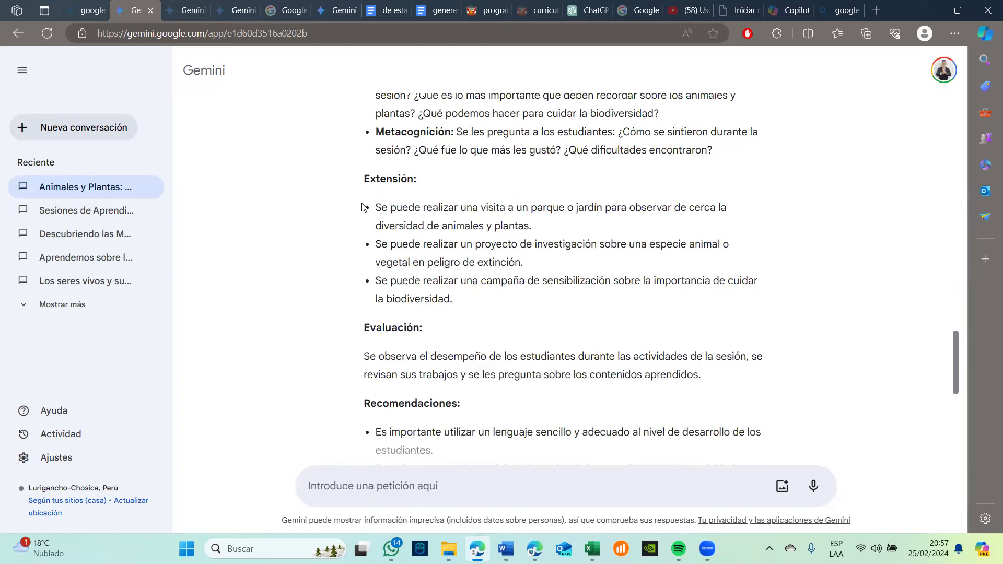
{"action": "scroll", "coordinate": [472, 275], "scroll_direction": "down", "scroll_amount": 2}
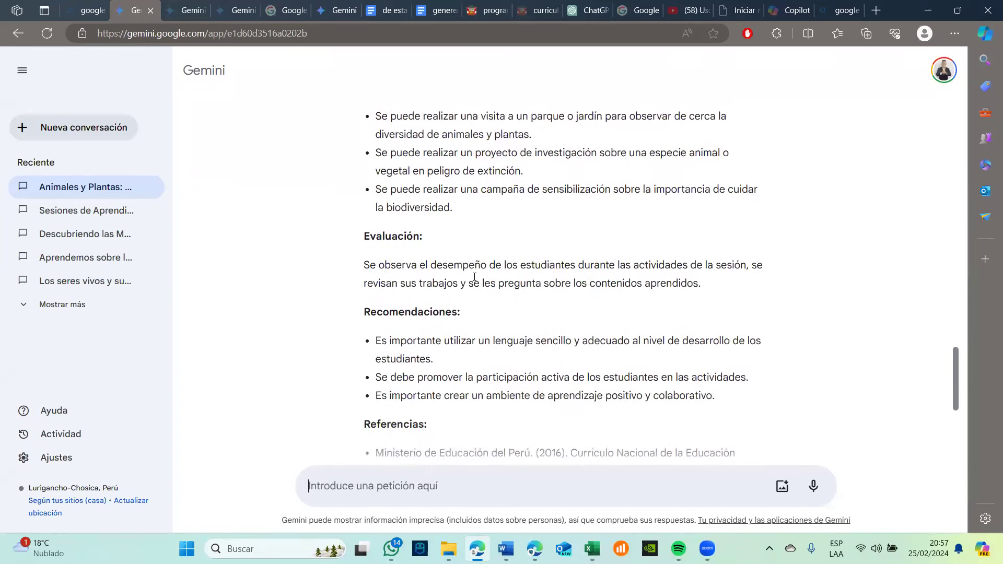
{"action": "scroll", "coordinate": [473, 280], "scroll_direction": "down", "scroll_amount": 3}
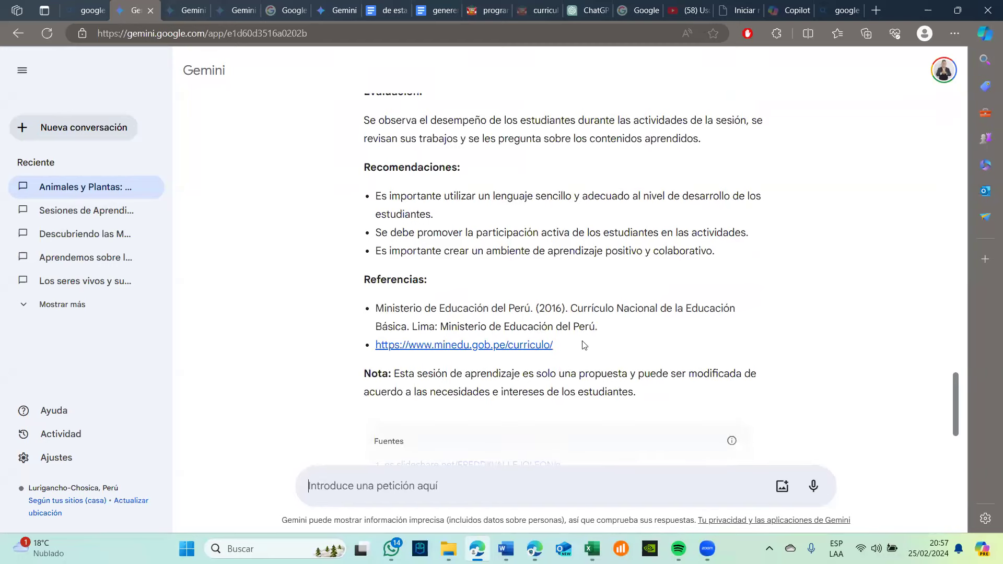
{"action": "scroll", "coordinate": [571, 370], "scroll_direction": "down", "scroll_amount": 3}
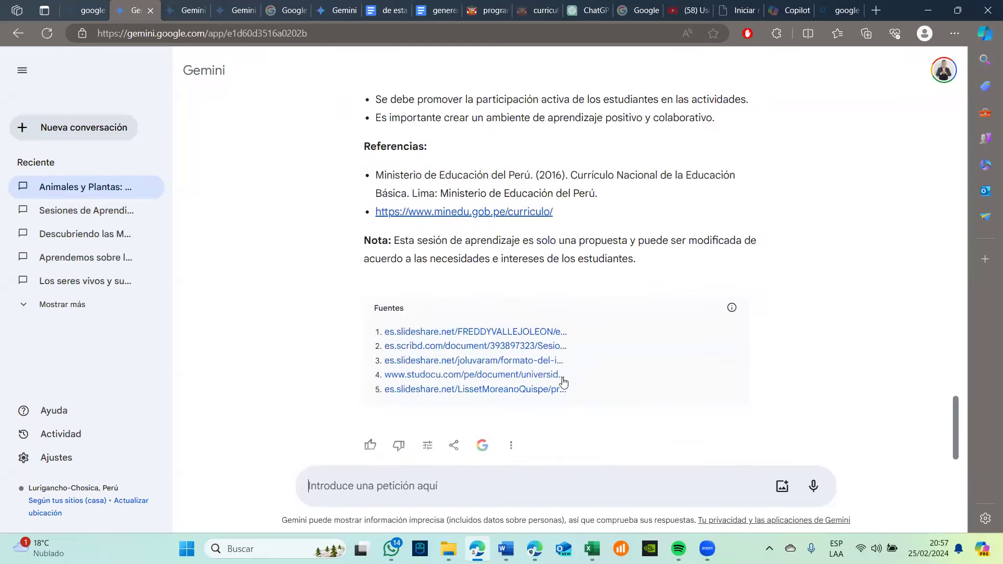
{"action": "scroll", "coordinate": [501, 365], "scroll_direction": "up", "scroll_amount": 4}
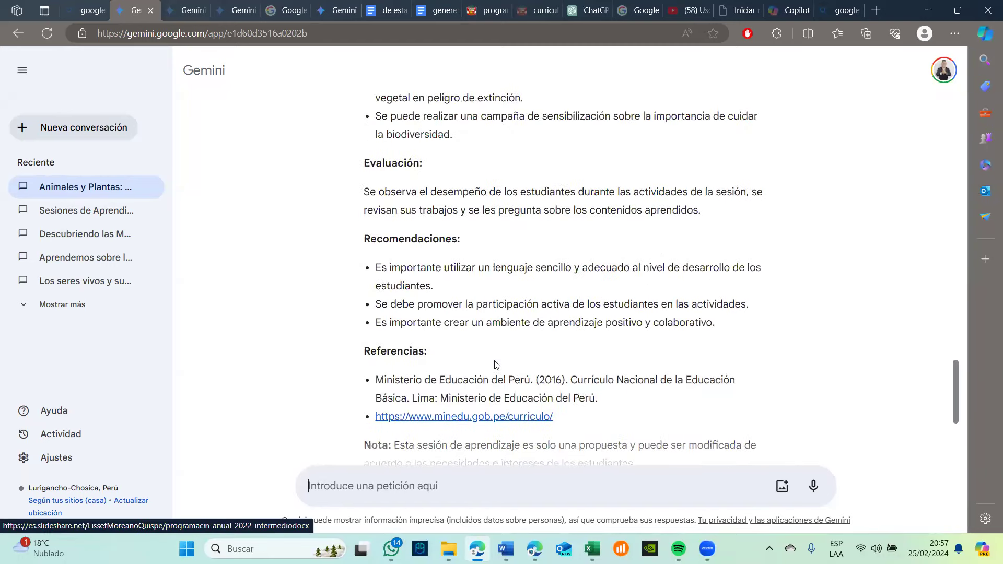
{"action": "scroll", "coordinate": [497, 364], "scroll_direction": "up", "scroll_amount": 20}
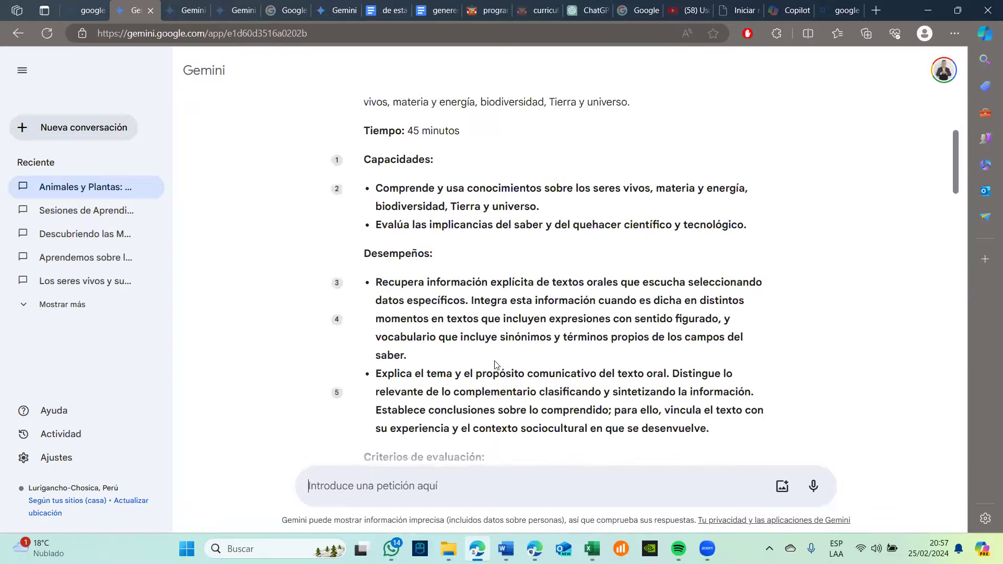
{"action": "scroll", "coordinate": [497, 364], "scroll_direction": "down", "scroll_amount": 20}
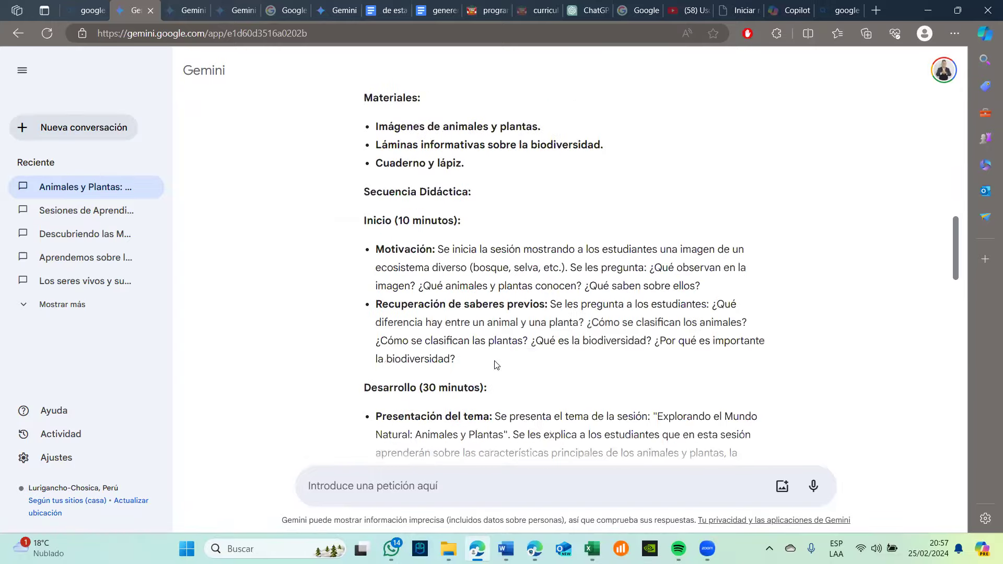
- Export the generated session to Google Docs, open the new document and review its content through to the end
{"action": "scroll", "coordinate": [496, 364], "scroll_direction": "down", "scroll_amount": 4}
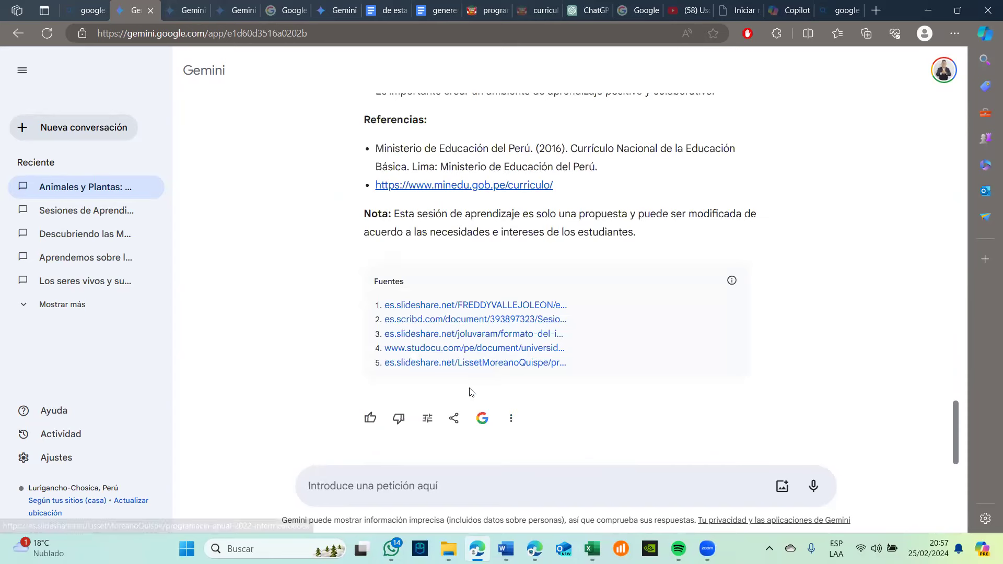
{"action": "left_click", "coordinate": [453, 418]}
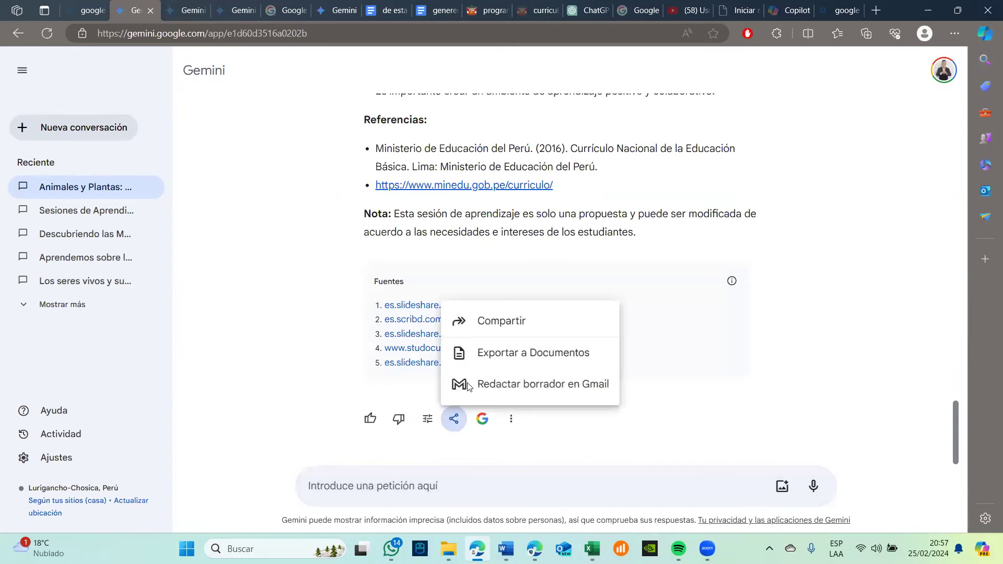
{"action": "left_click", "coordinate": [482, 351]}
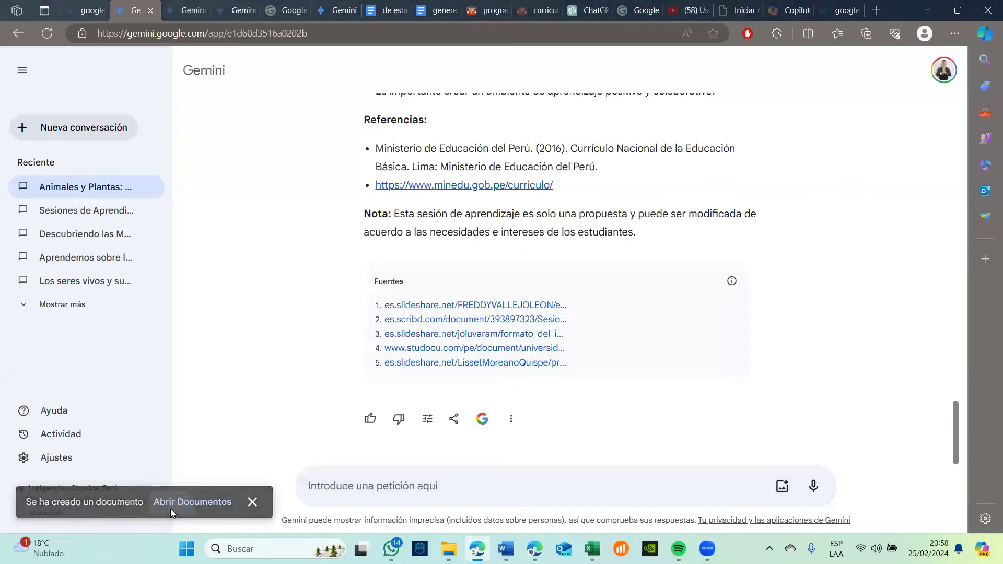
{"action": "left_click", "coordinate": [171, 509]}
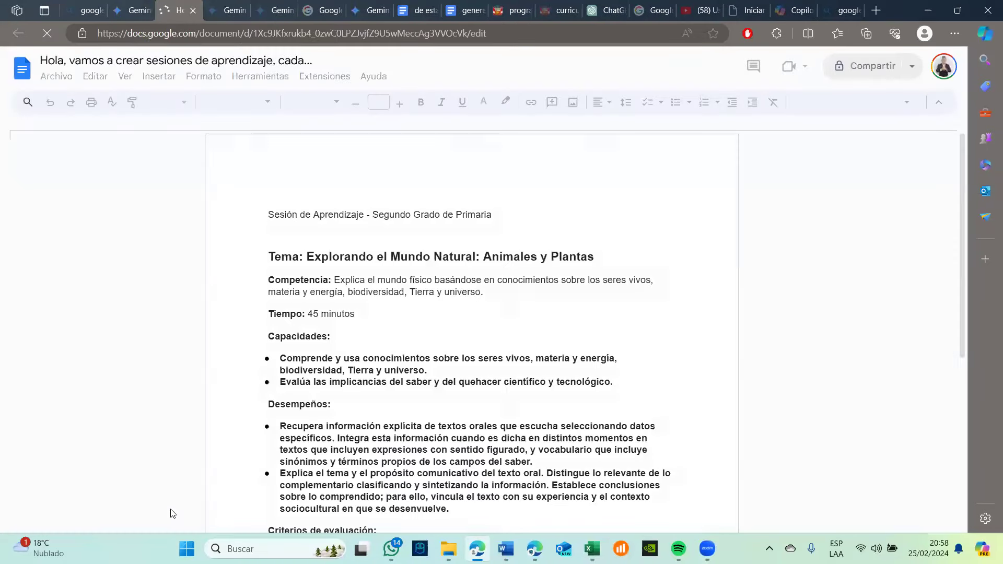
{"action": "scroll", "coordinate": [325, 376], "scroll_direction": "down", "scroll_amount": 3}
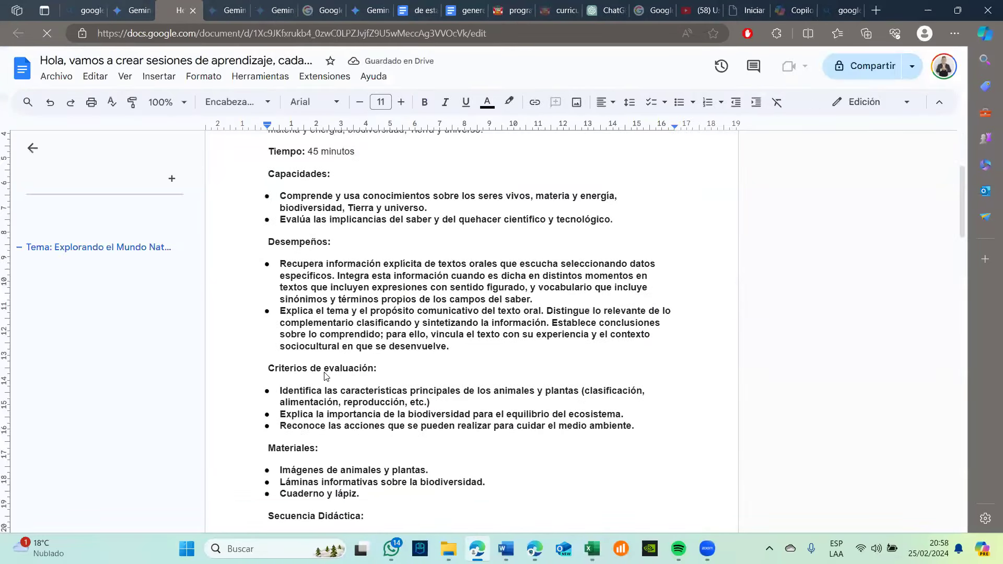
{"action": "scroll", "coordinate": [325, 376], "scroll_direction": "down", "scroll_amount": 15}
{"action": "scroll", "coordinate": [325, 377], "scroll_direction": "down", "scroll_amount": 7}
{"action": "scroll", "coordinate": [325, 376], "scroll_direction": "up", "scroll_amount": 14}
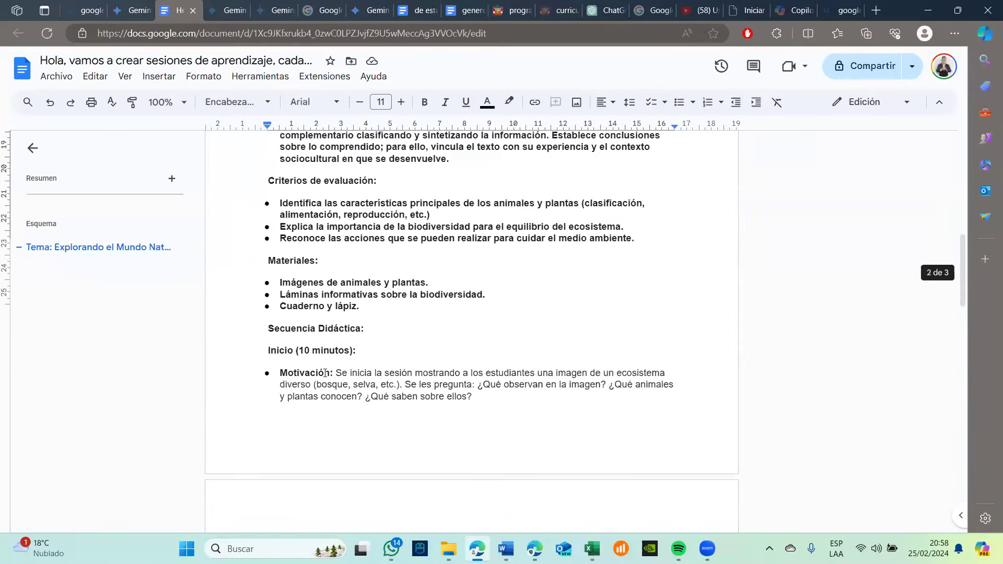
{"action": "scroll", "coordinate": [325, 373], "scroll_direction": "up", "scroll_amount": 6}
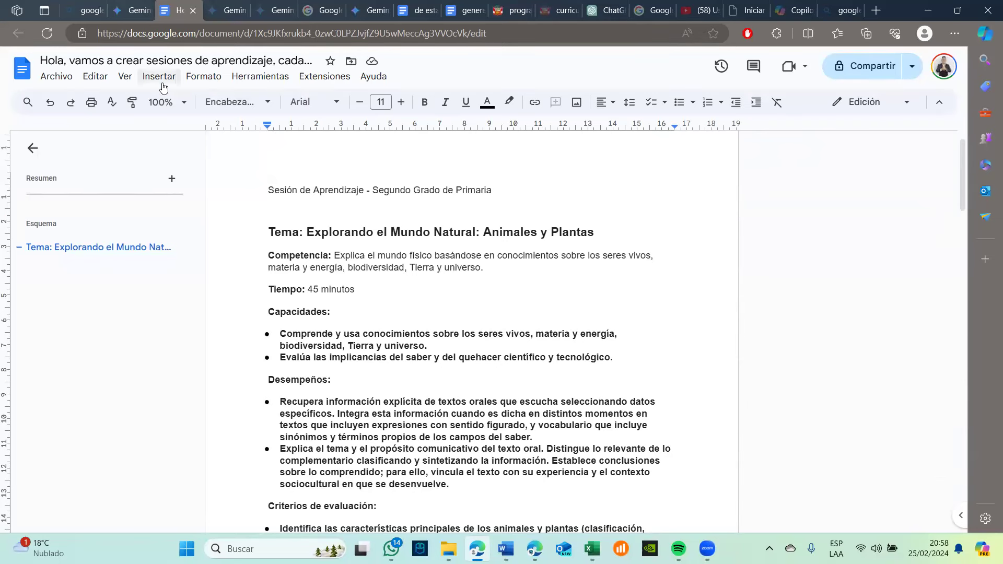
- Switch to PROMPT SESIONES in Word and review the table format instructions that begin with "El formato que debe cumplir"
{"action": "key", "text": "ctrl+shift+Tab"}
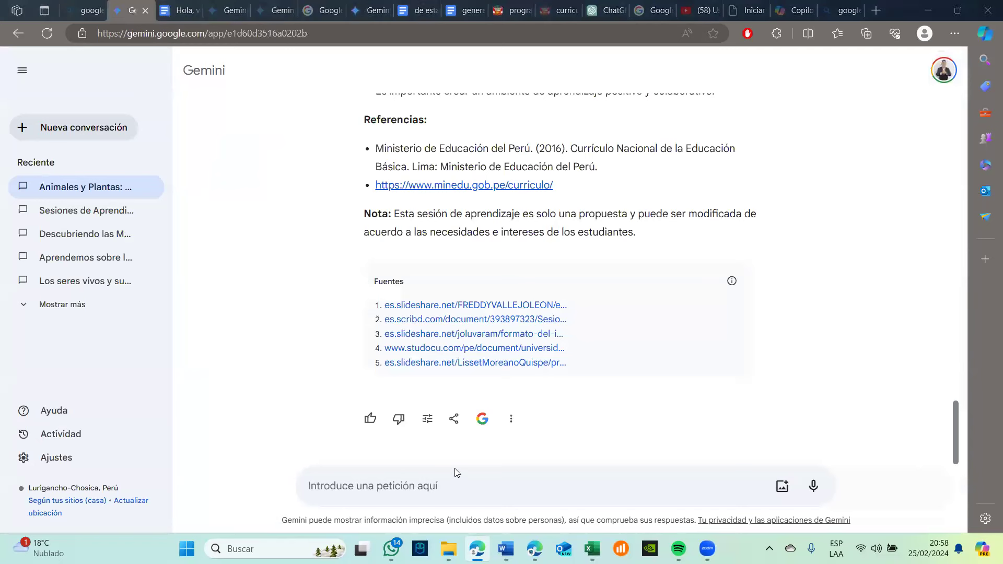
{"action": "left_click", "coordinate": [403, 503]}
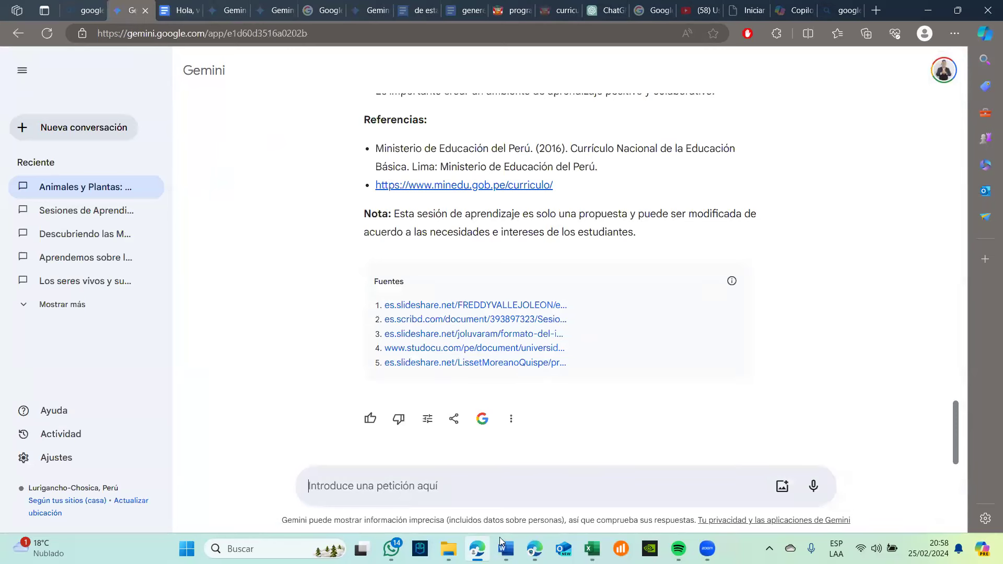
{"action": "mouse_move", "coordinate": [505, 548]}
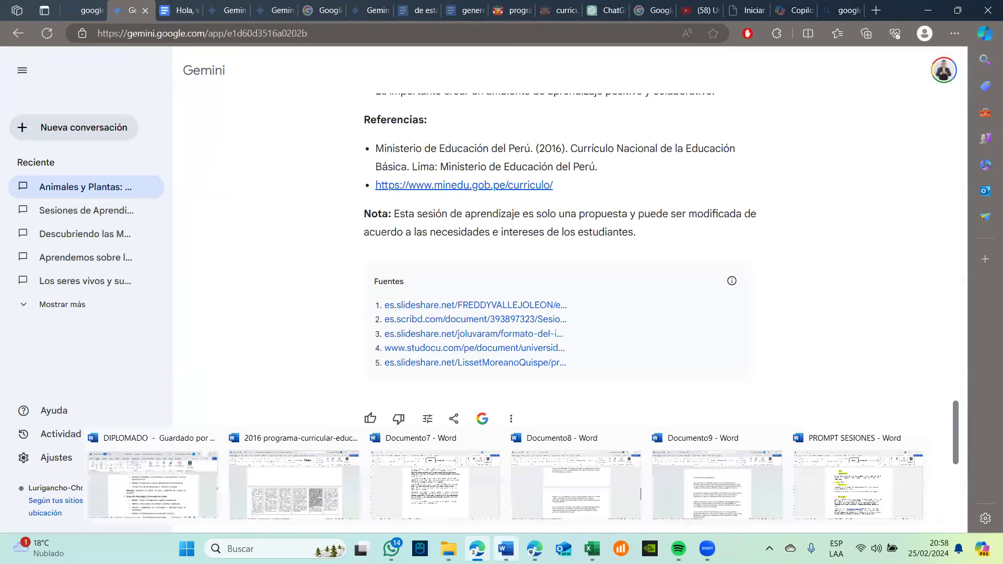
{"action": "left_click", "coordinate": [793, 467]}
{"action": "scroll", "coordinate": [568, 314], "scroll_direction": "down", "scroll_amount": 12}
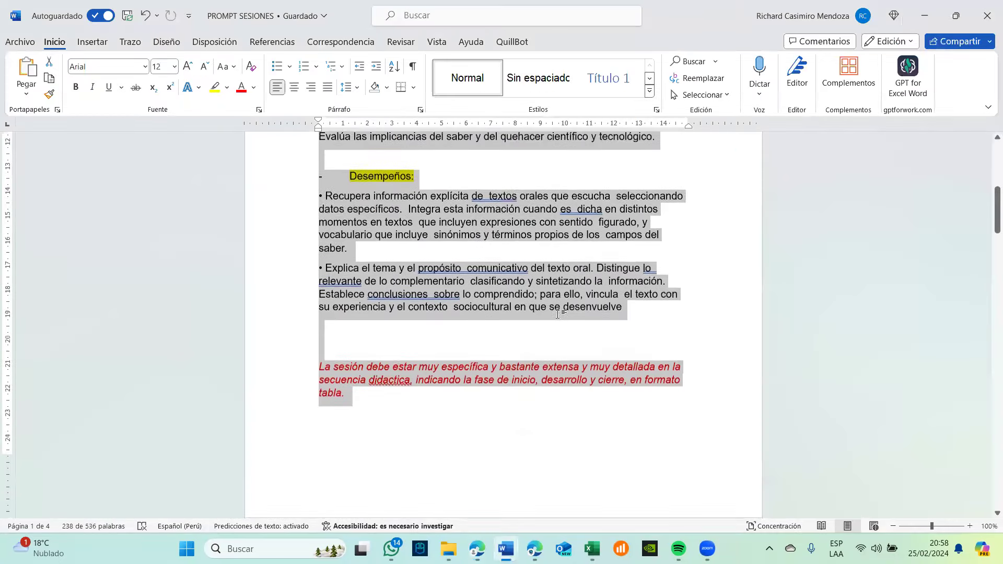
{"action": "scroll", "coordinate": [557, 314], "scroll_direction": "down", "scroll_amount": 5}
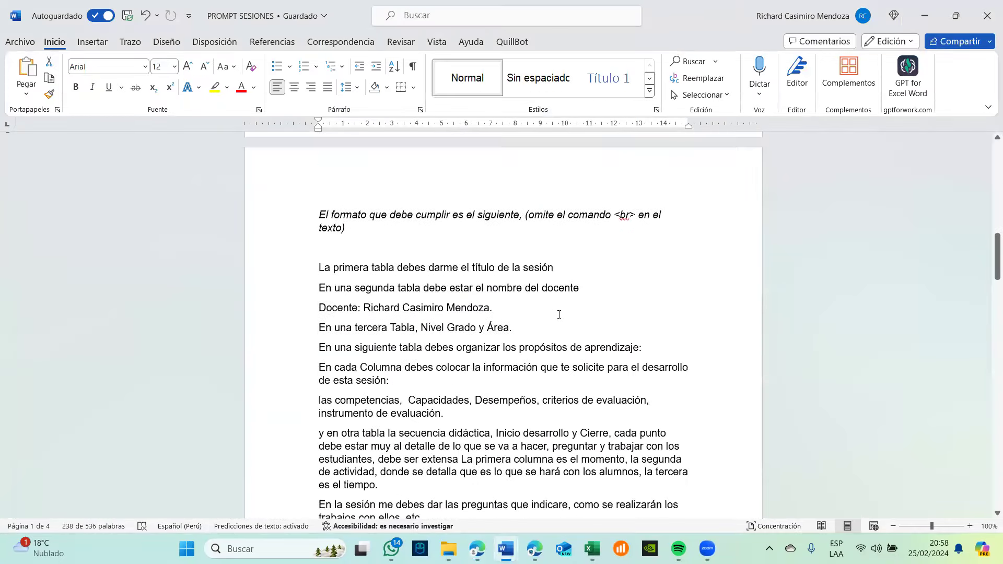
{"action": "left_click_drag", "start_coordinate": [326, 220], "coordinate": [406, 282]}
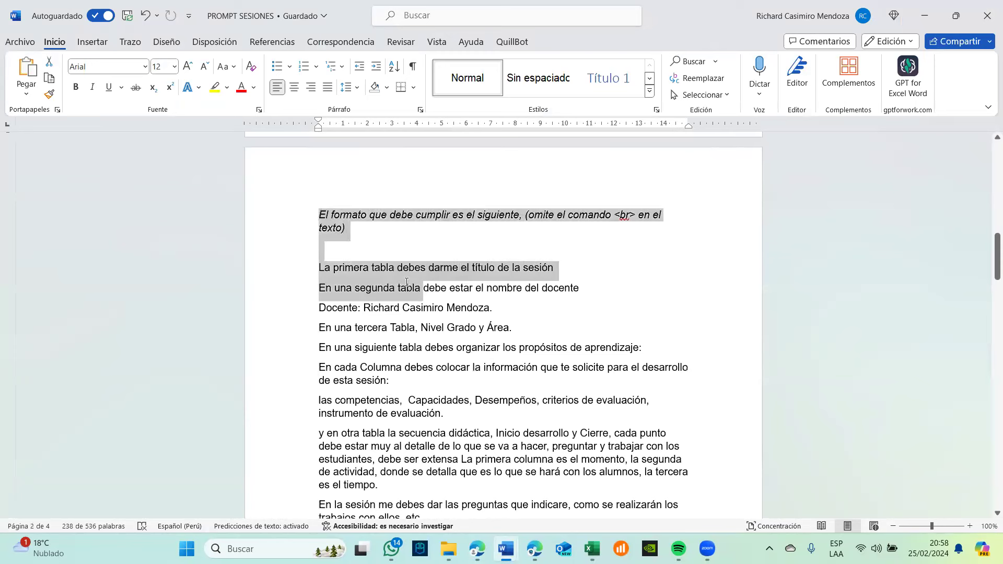
{"action": "left_click_drag", "start_coordinate": [480, 406], "coordinate": [503, 415]}
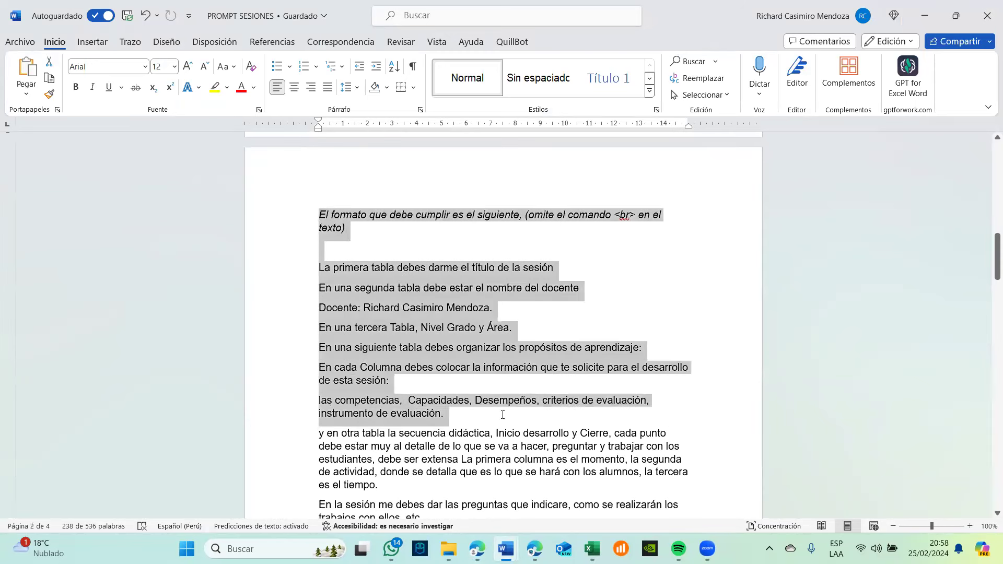
{"action": "left_click", "coordinate": [473, 307]}
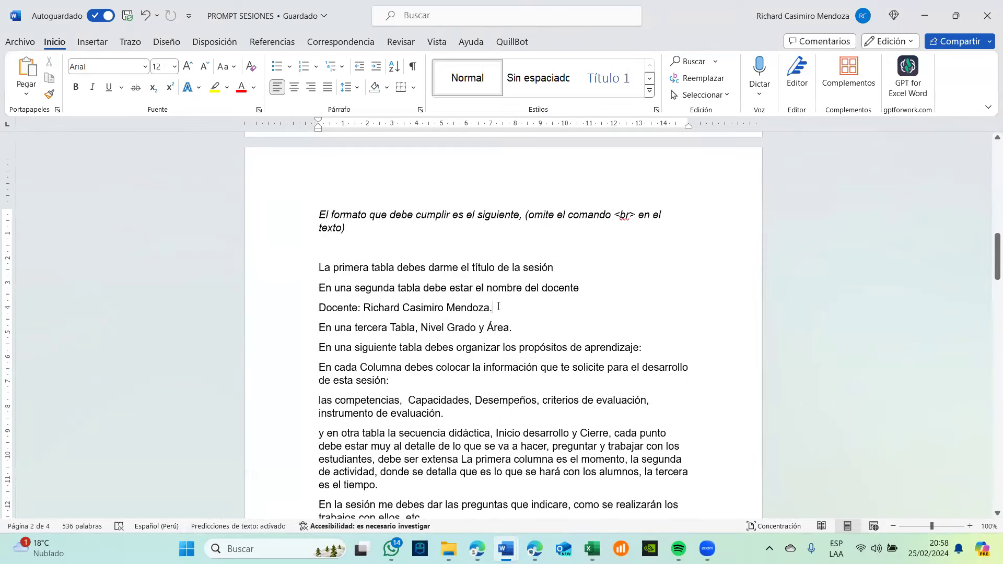
{"action": "left_click_drag", "start_coordinate": [499, 307], "coordinate": [366, 310]}
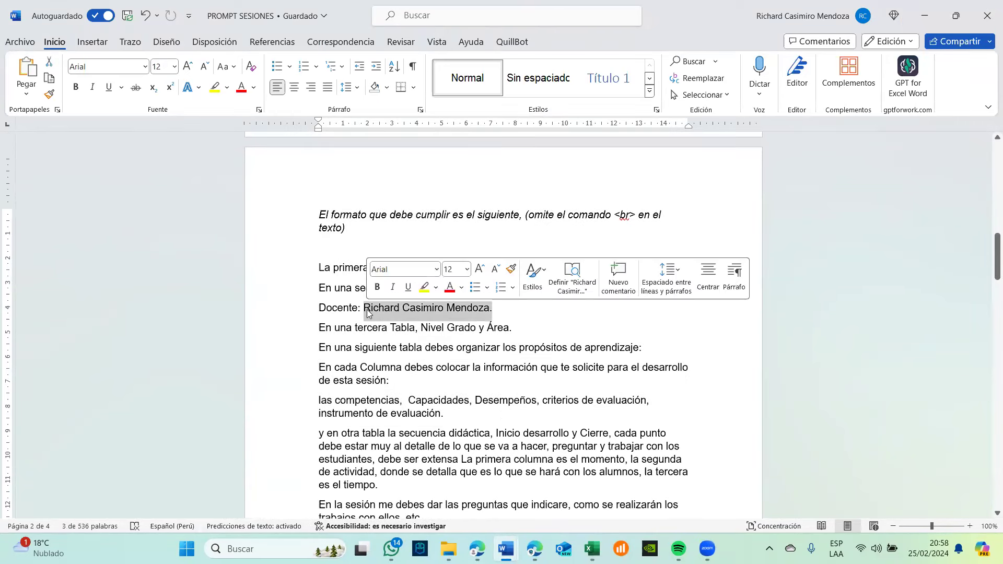
{"action": "scroll", "coordinate": [444, 313], "scroll_direction": "down", "scroll_amount": 1}
{"action": "left_click", "coordinate": [488, 296]}
{"action": "scroll", "coordinate": [490, 299], "scroll_direction": "down", "scroll_amount": 1}
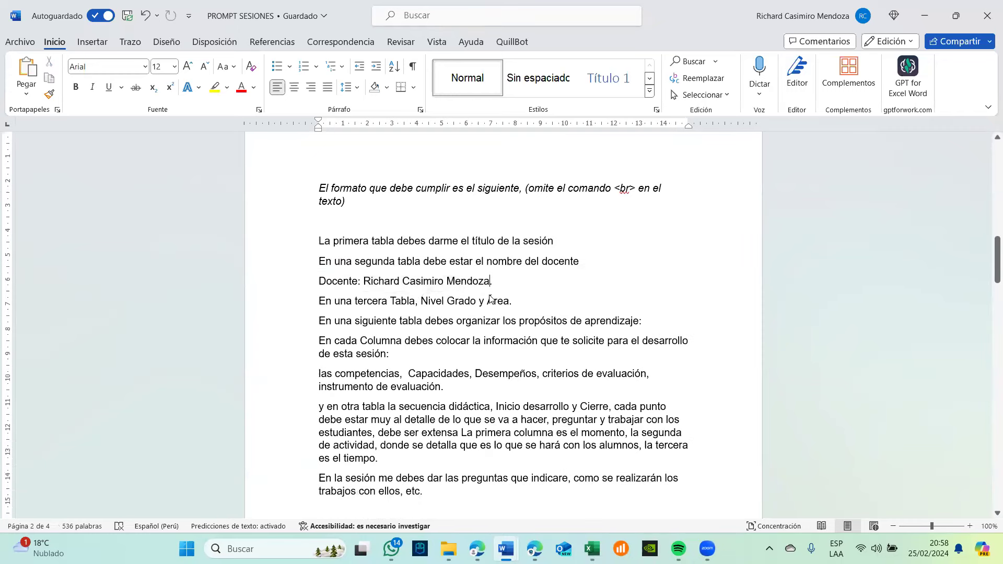
{"action": "scroll", "coordinate": [436, 392], "scroll_direction": "down", "scroll_amount": 5}
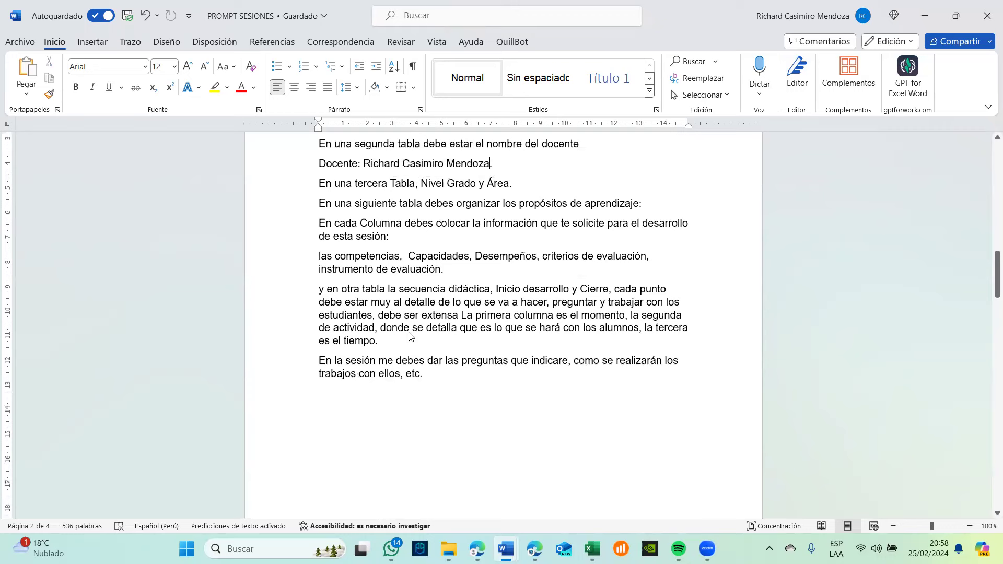
- Copy the table format instructions beginning "El formato que debe cumplir" from Word and submit them in the current Gemini conversation
{"action": "left_click_drag", "start_coordinate": [423, 374], "coordinate": [328, 154]}
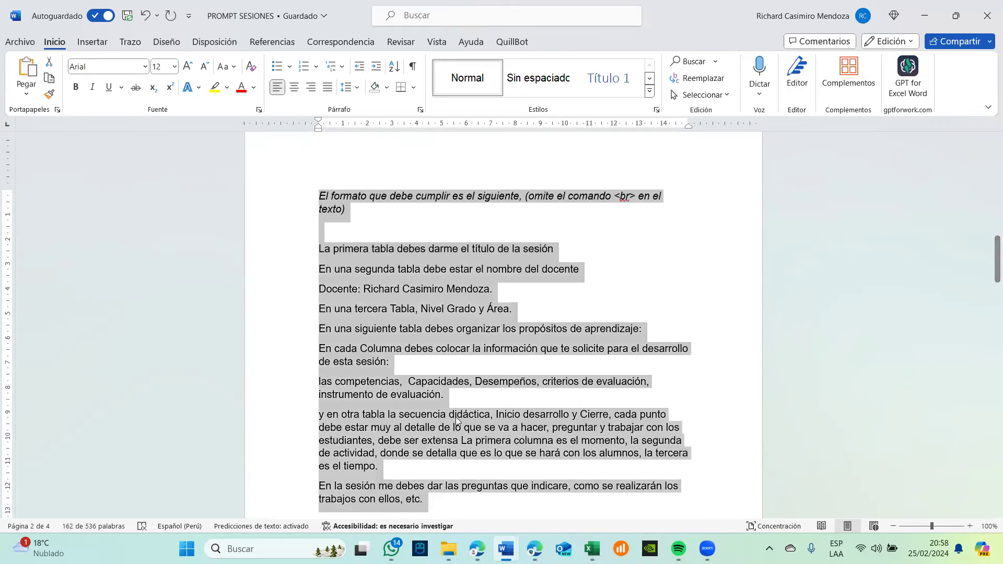
{"action": "key", "text": "alt+Tab"}
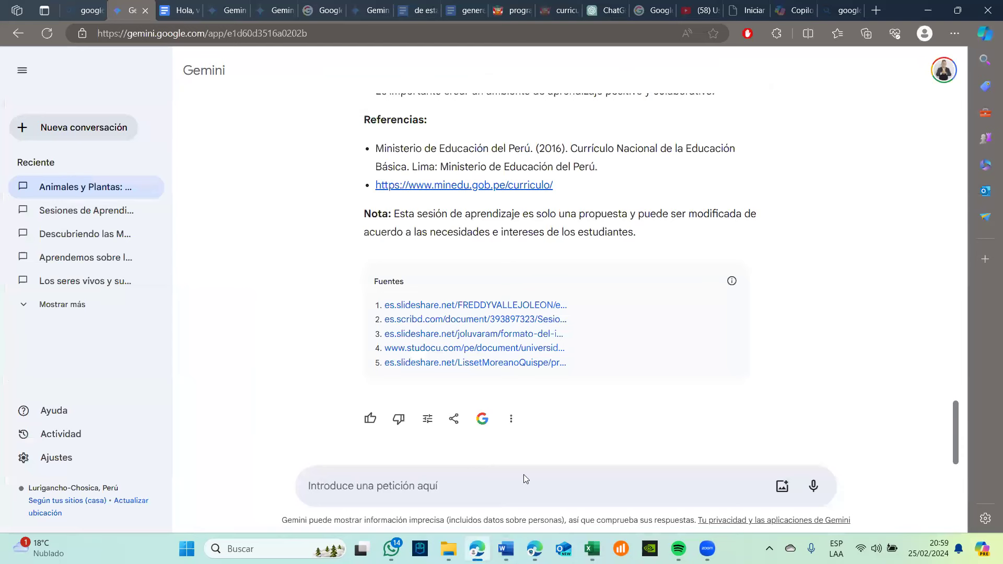
{"action": "left_click", "coordinate": [611, 474]}
{"action": "key", "text": "ctrl+v"}
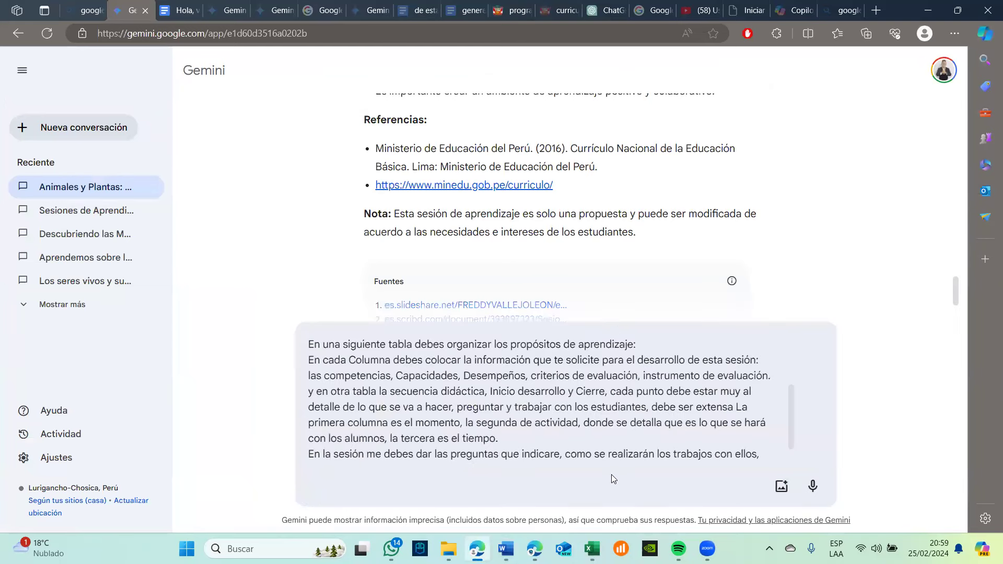
{"action": "scroll", "coordinate": [570, 400], "scroll_direction": "up", "scroll_amount": 3}
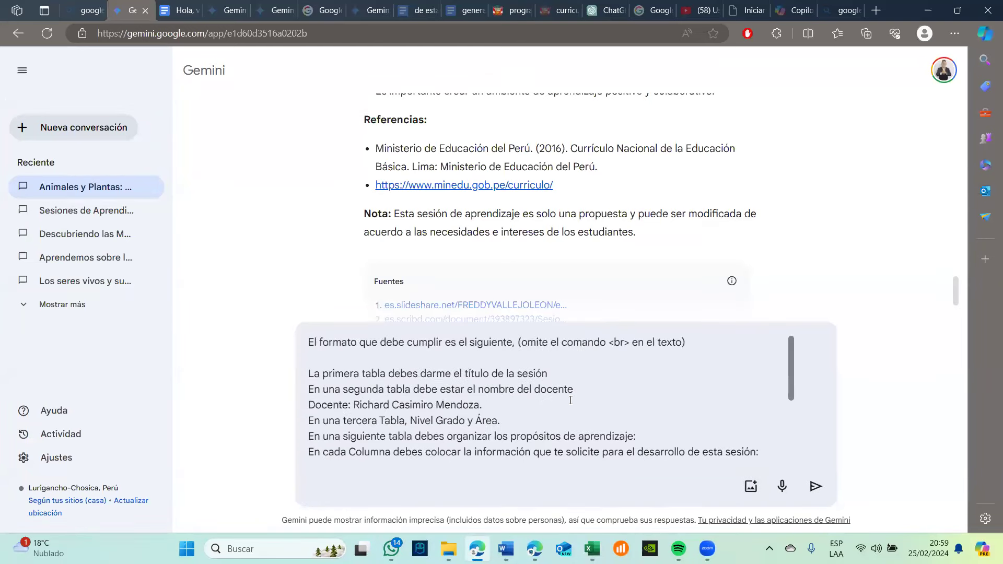
{"action": "scroll", "coordinate": [570, 400], "scroll_direction": "down", "scroll_amount": 5}
{"action": "key", "text": "Return"}
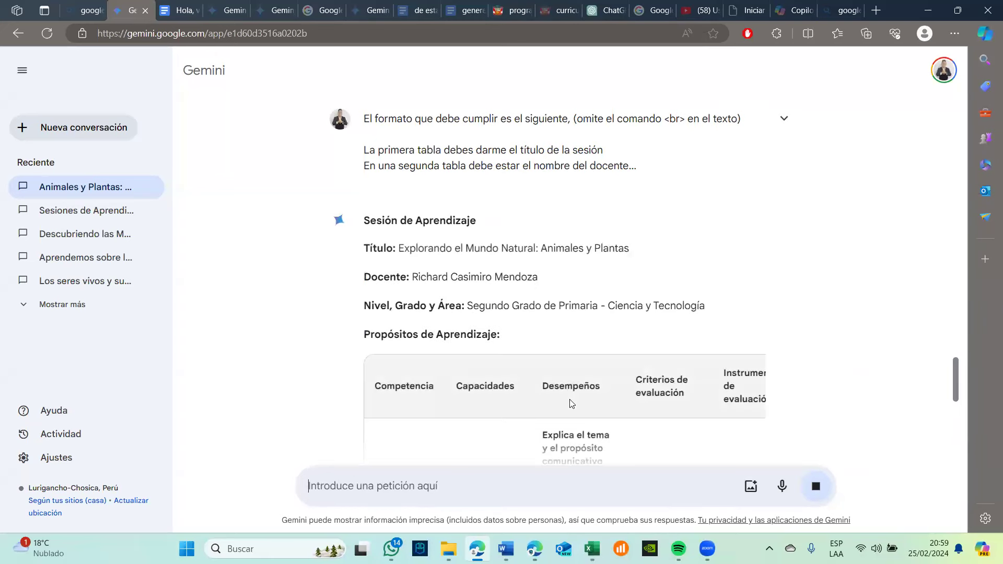
- Export Gemini's reformatted "Explorando el Mundo Natural: Animales y Plantas" session to Google Docs and open the new document
{"action": "scroll", "coordinate": [570, 400], "scroll_direction": "down", "scroll_amount": 2}
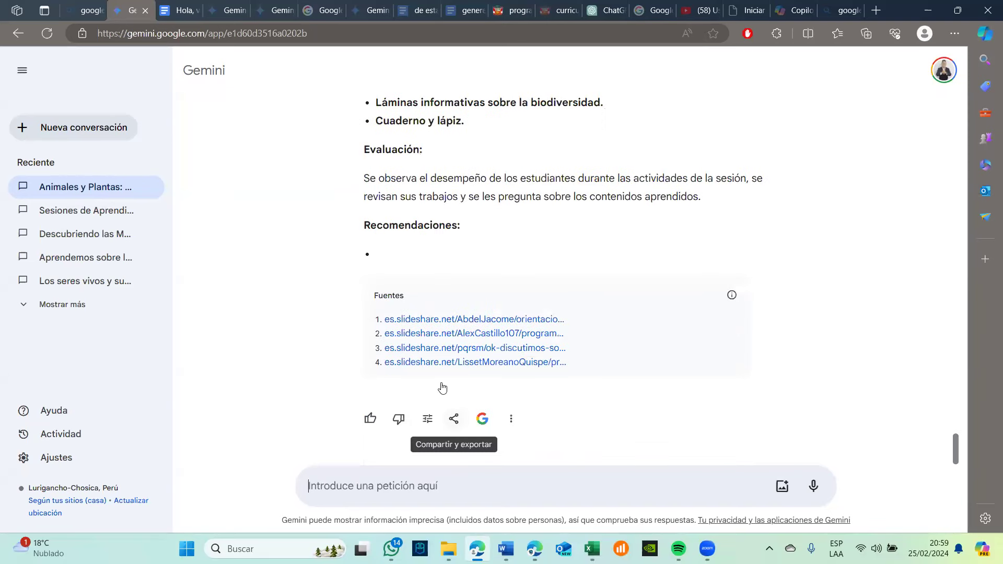
{"action": "left_click", "coordinate": [453, 419]}
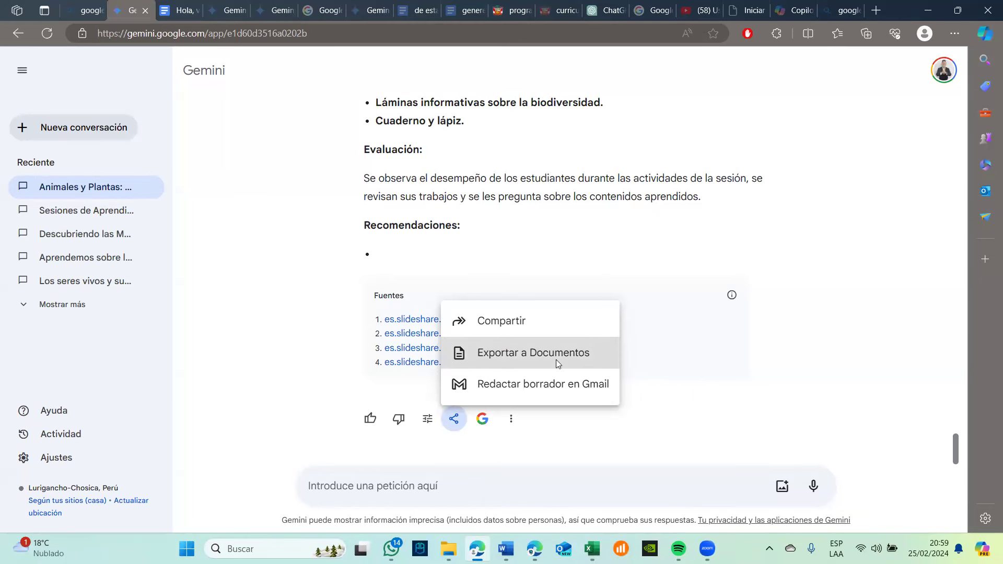
{"action": "left_click", "coordinate": [582, 330]}
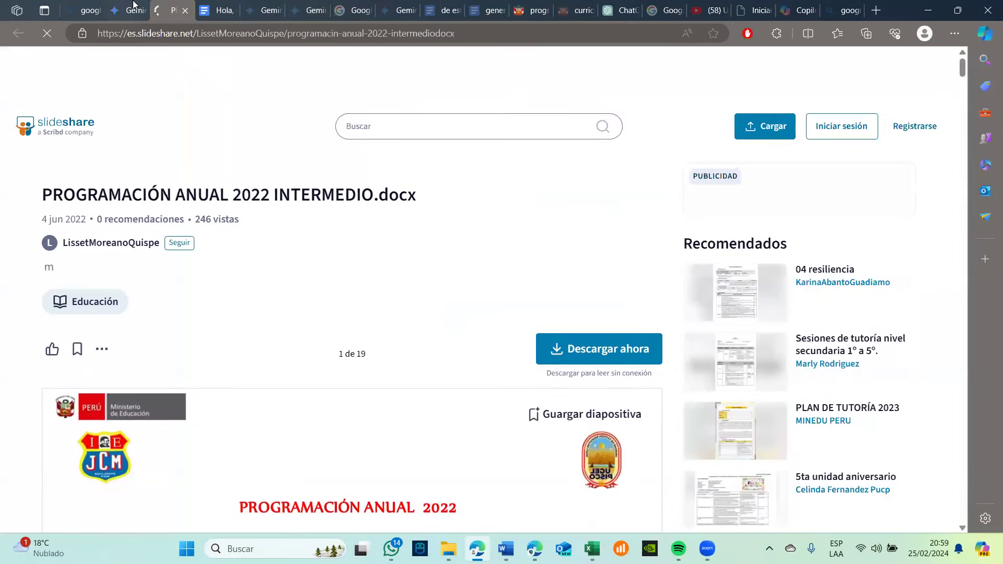
{"action": "key", "text": "ctrl+shift+Tab"}
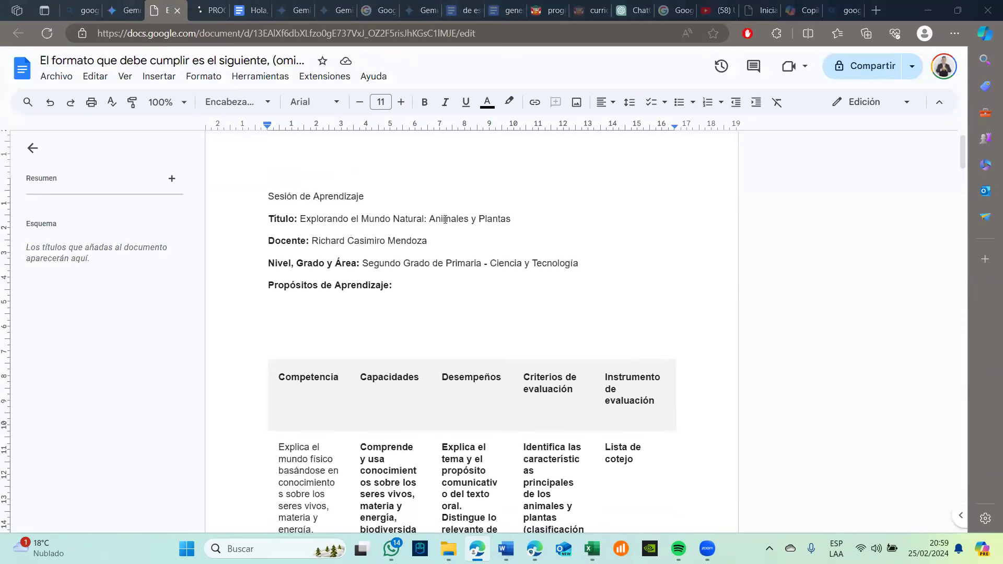
- Review the exported document's heading lines and Propósitos de Aprendizaje table, comparing them with the table format instructions in Word
{"action": "scroll", "coordinate": [445, 214], "scroll_direction": "down", "scroll_amount": 1}
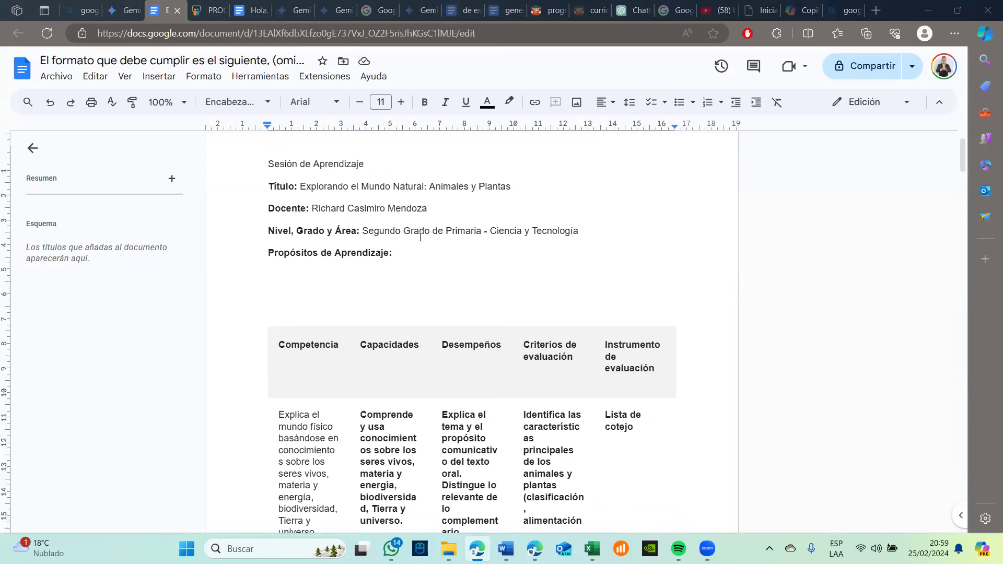
{"action": "left_click_drag", "start_coordinate": [430, 232], "coordinate": [370, 230]}
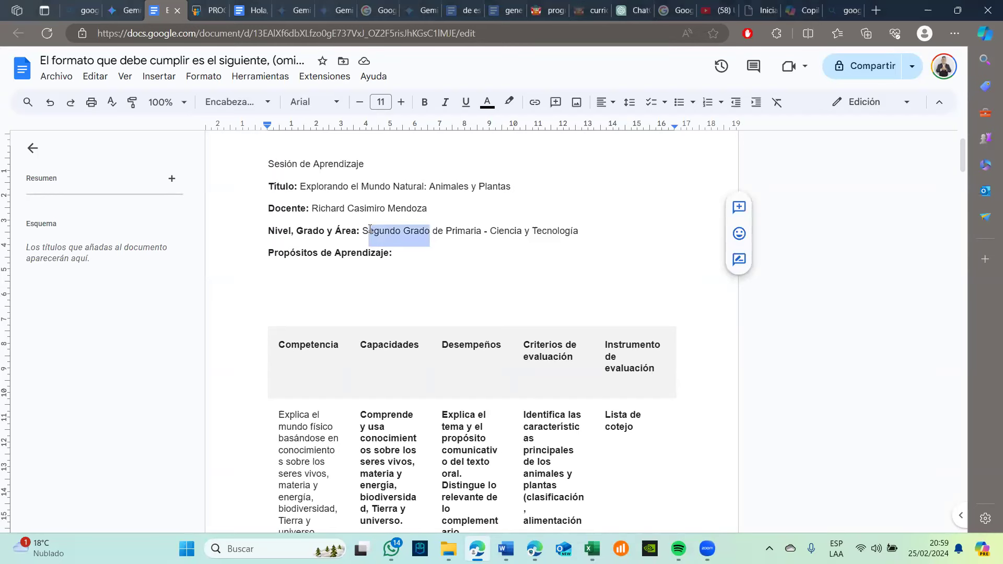
{"action": "scroll", "coordinate": [451, 322], "scroll_direction": "down", "scroll_amount": 2}
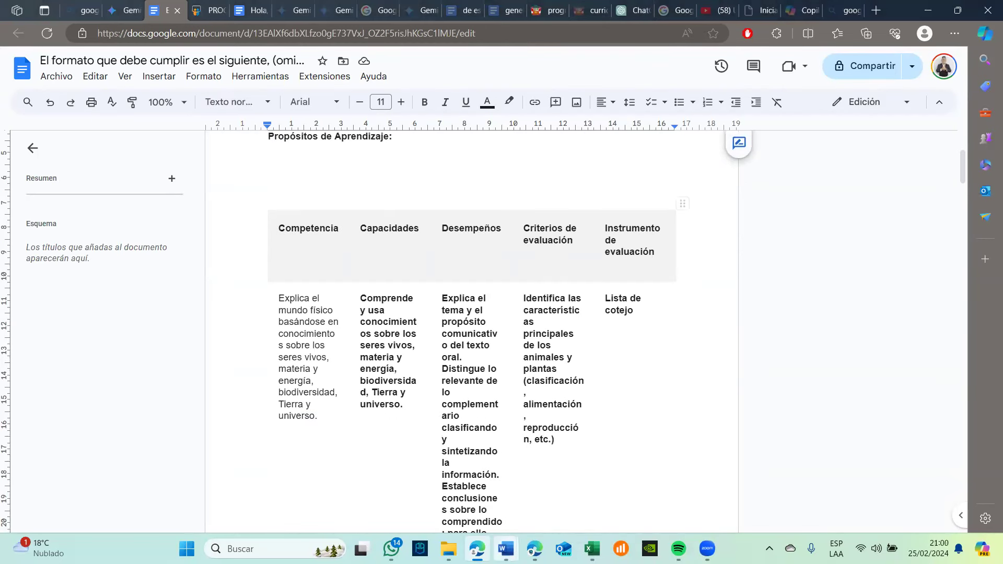
{"action": "left_click", "coordinate": [505, 549]}
{"action": "scroll", "coordinate": [522, 277], "scroll_direction": "down", "scroll_amount": 1}
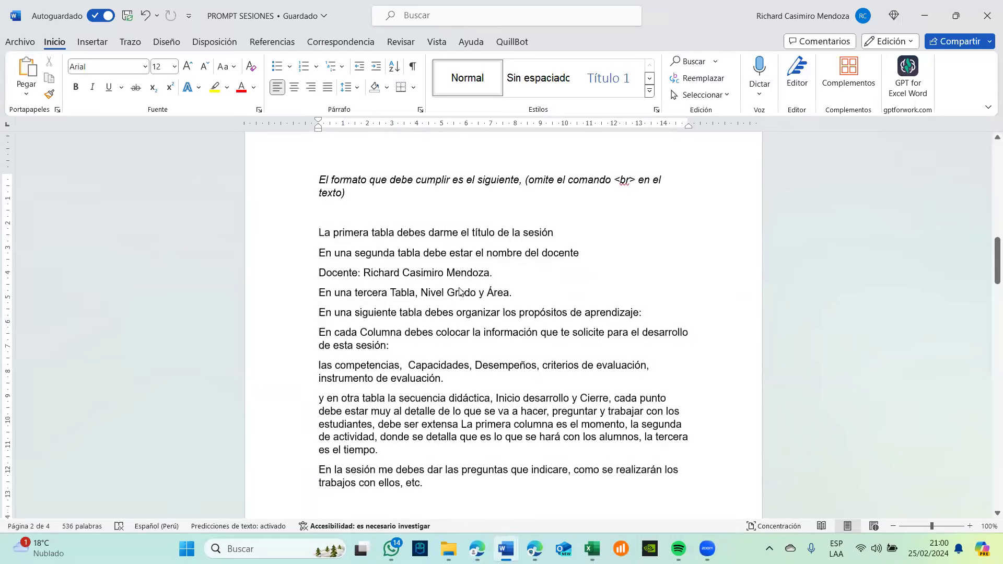
{"action": "scroll", "coordinate": [459, 291], "scroll_direction": "down", "scroll_amount": 1}
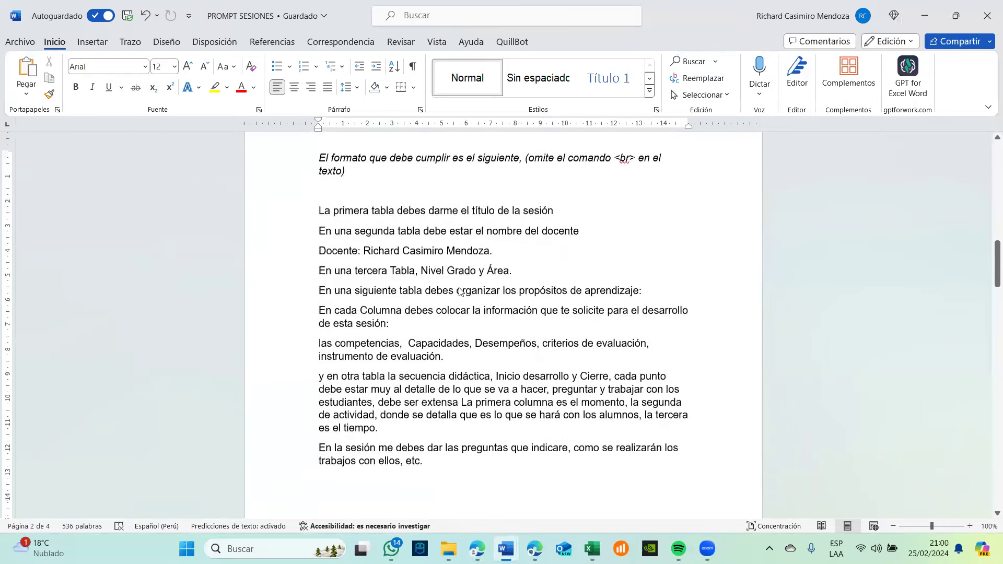
{"action": "scroll", "coordinate": [459, 291], "scroll_direction": "down", "scroll_amount": 2}
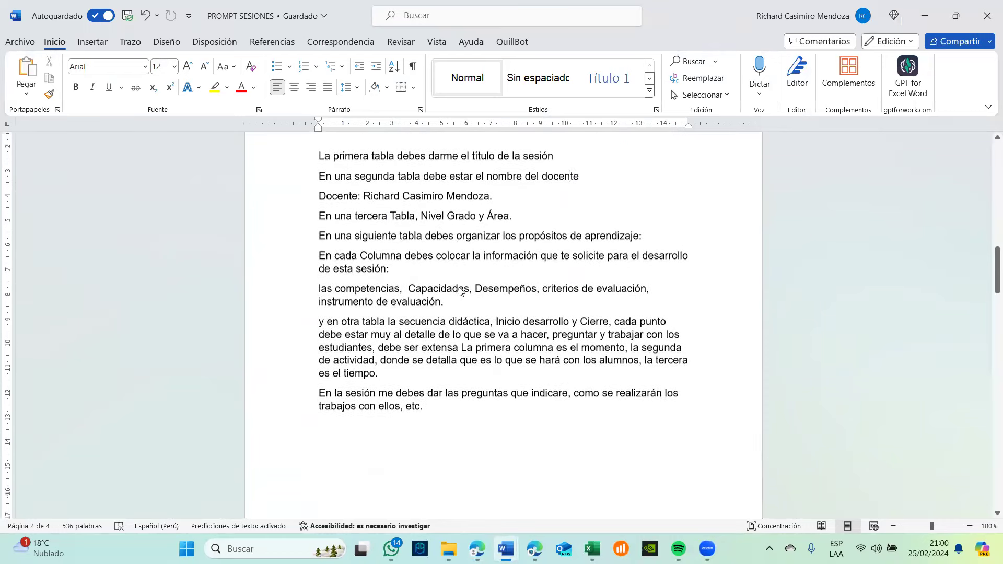
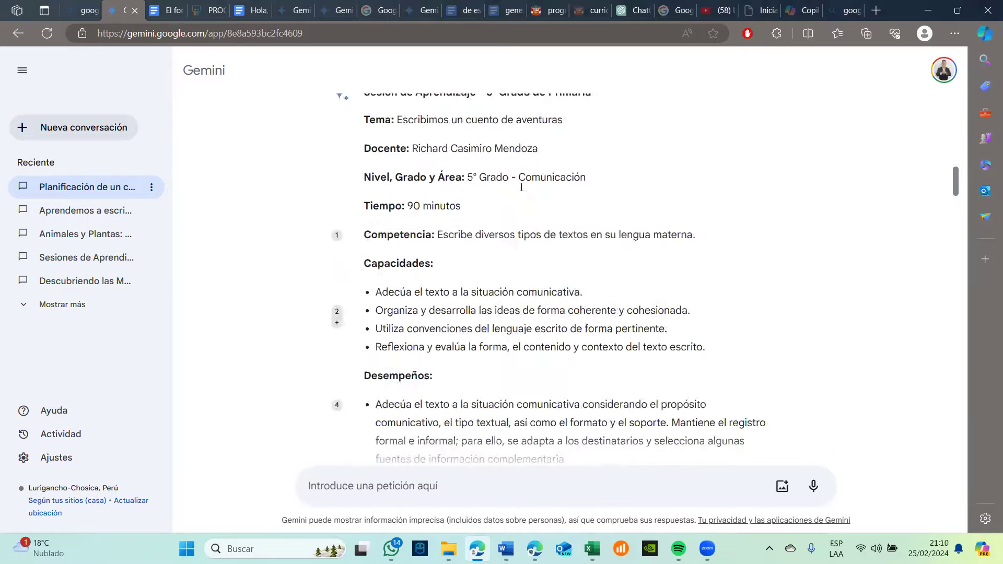
- Switch to PROMPT SESIONES in Word and set the Tema of the fifth-grade prompt to "La entrevista"
{"action": "scroll", "coordinate": [556, 386], "scroll_direction": "down", "scroll_amount": 15}
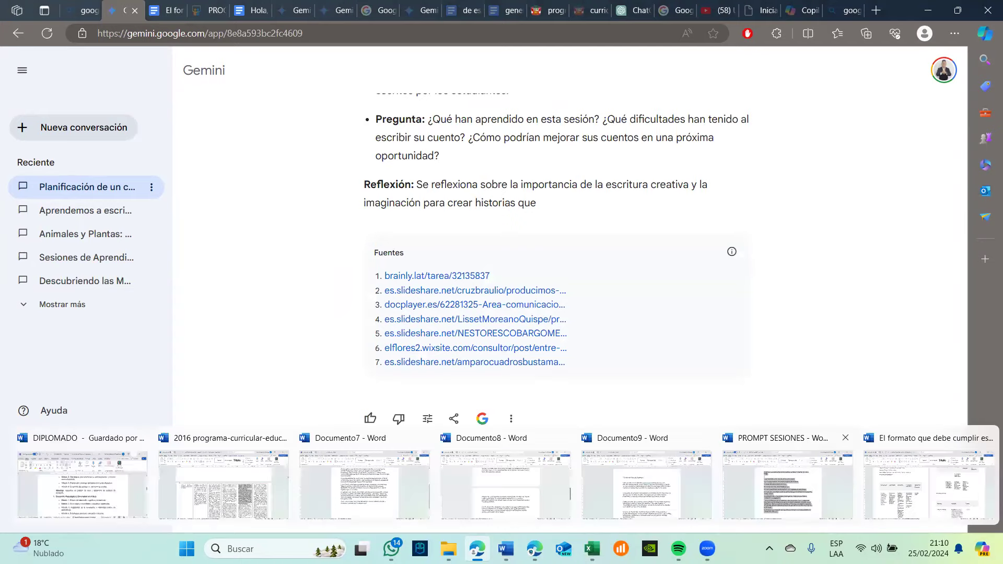
{"action": "key", "text": "alt+Tab"}
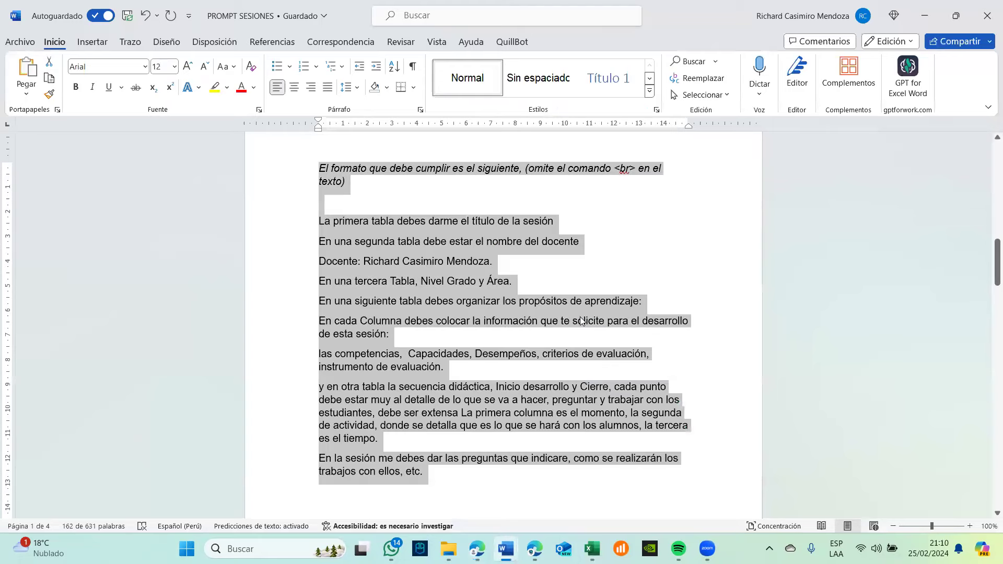
{"action": "scroll", "coordinate": [581, 322], "scroll_direction": "up", "scroll_amount": 20}
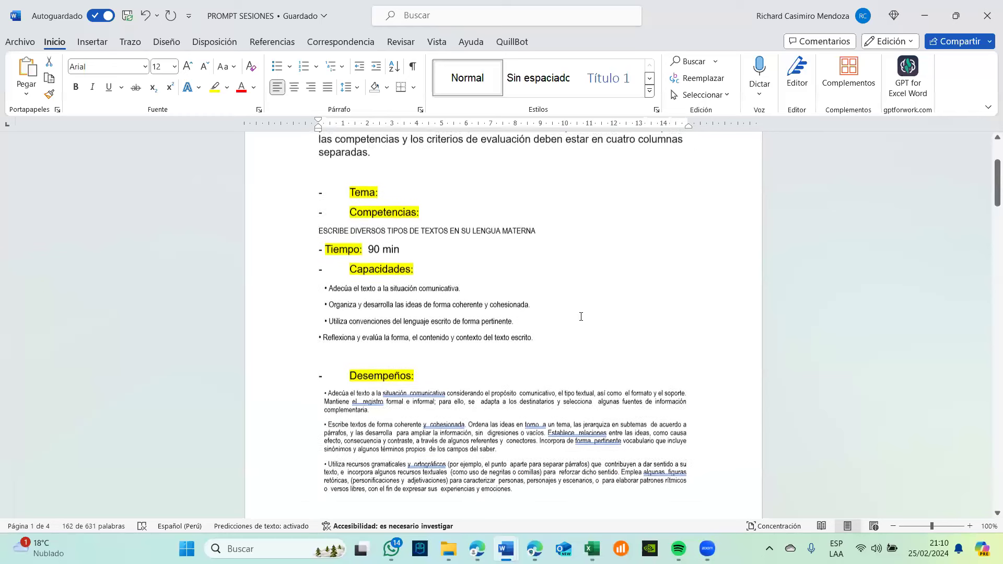
{"action": "scroll", "coordinate": [581, 316], "scroll_direction": "up", "scroll_amount": 1}
{"action": "left_click", "coordinate": [421, 217]}
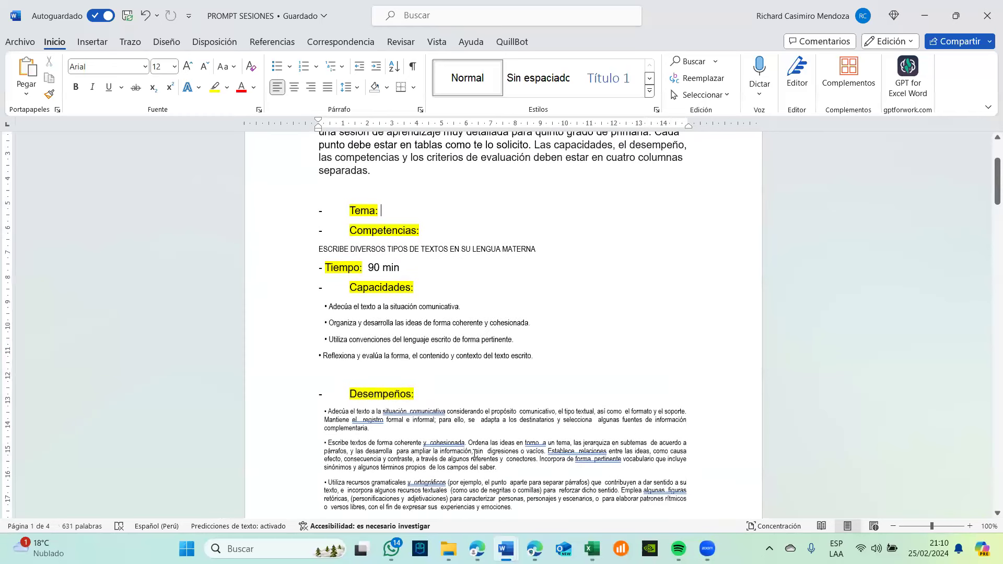
{"action": "type", "text": "La entre"}
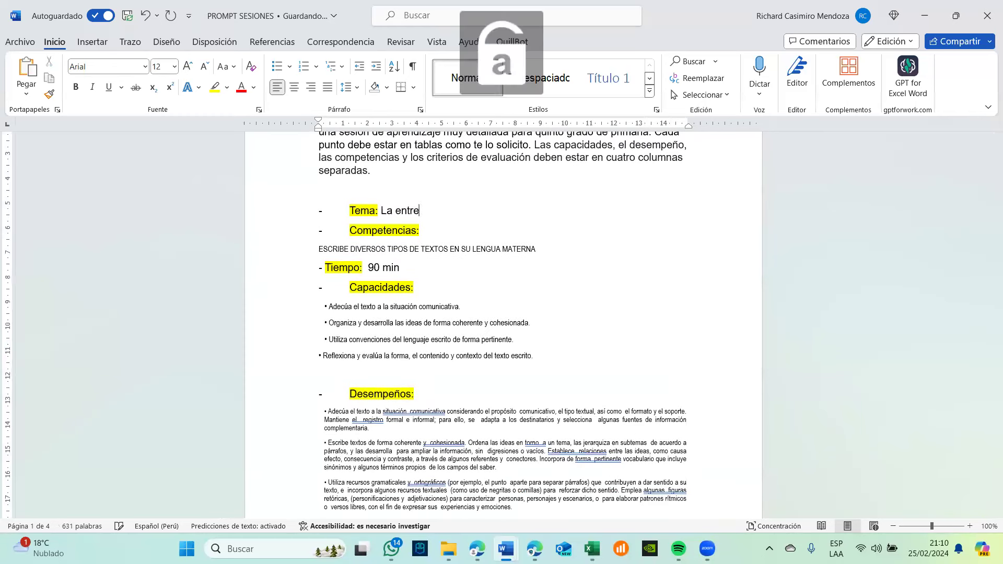
{"action": "type", "text": "vista"}
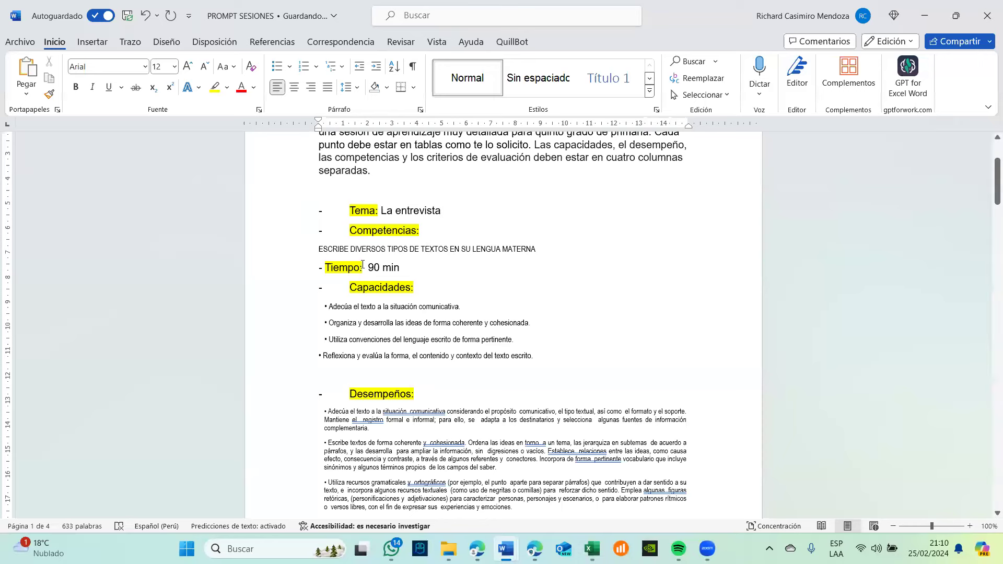
- Copy the fifth-grade prompt from its opening through "en formato tabla" and submit it in the open Gemini conversation
{"action": "scroll", "coordinate": [363, 264], "scroll_direction": "down", "scroll_amount": 5}
{"action": "left_click", "coordinate": [343, 383]}
{"action": "key", "text": "ctrl+shift+Home"}
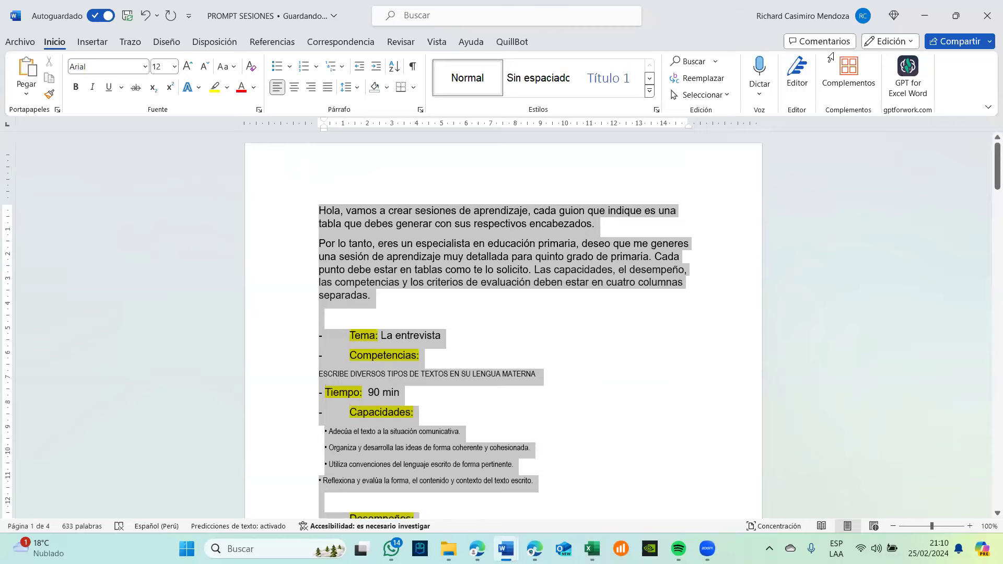
{"action": "key", "text": "alt+Tab"}
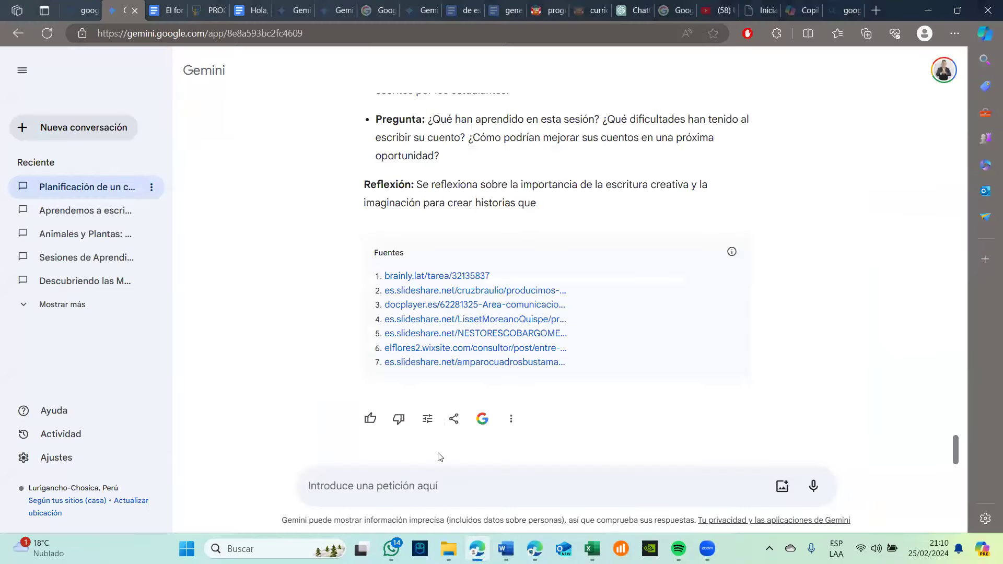
{"action": "key", "text": "ctrl+v"}
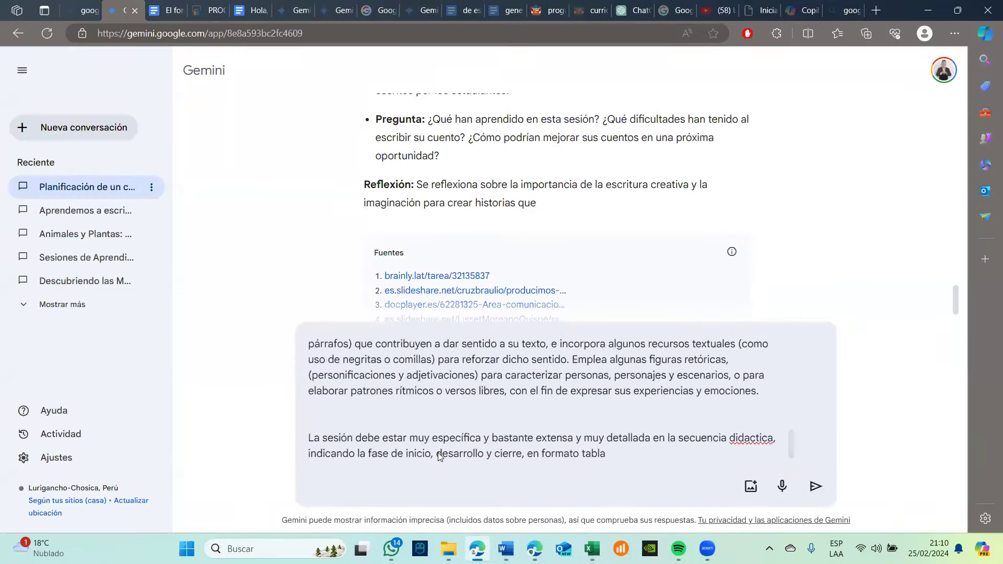
{"action": "key", "text": "Return"}
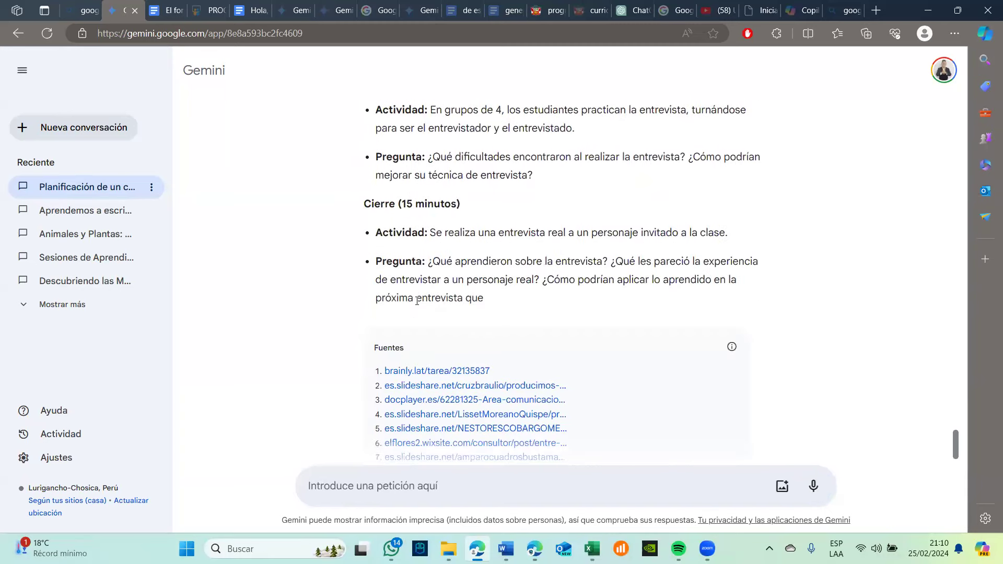
- Read the Secuencia Didáctica of the generated interview session, then check the table format instructions in Word
{"action": "scroll", "coordinate": [417, 300], "scroll_direction": "up", "scroll_amount": 6}
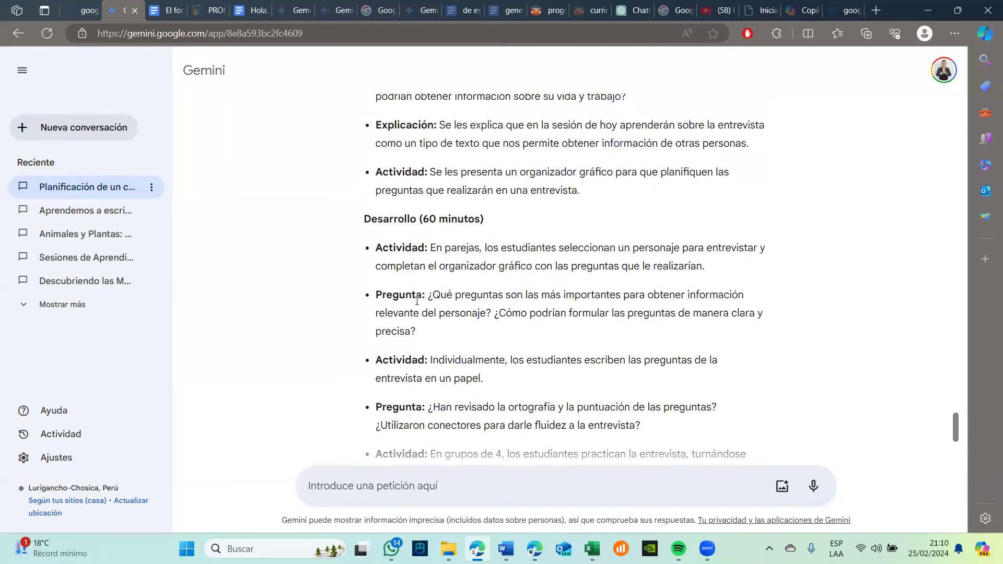
{"action": "scroll", "coordinate": [417, 301], "scroll_direction": "up", "scroll_amount": 3}
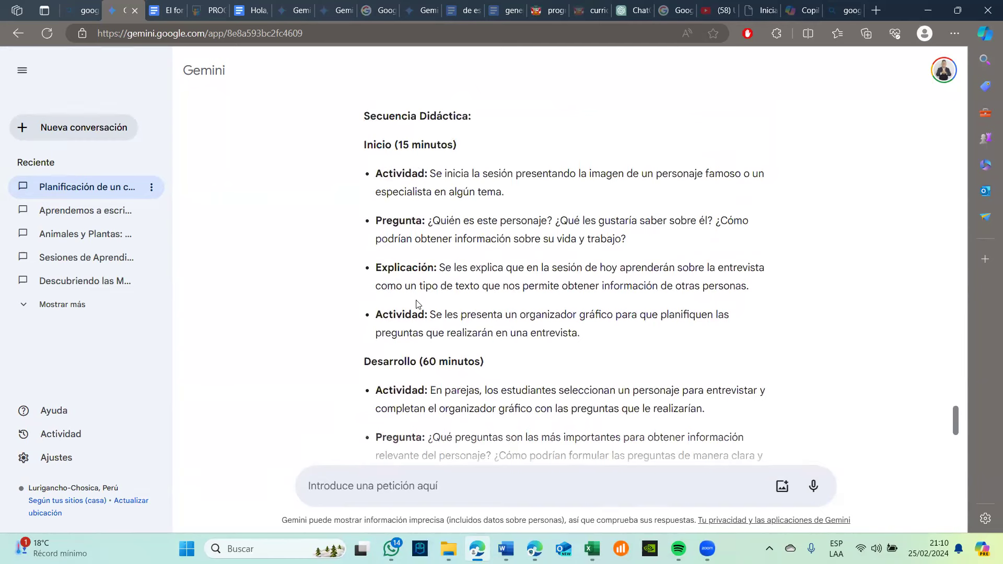
{"action": "scroll", "coordinate": [416, 304], "scroll_direction": "up", "scroll_amount": 1}
{"action": "scroll", "coordinate": [417, 303], "scroll_direction": "down", "scroll_amount": 1}
{"action": "scroll", "coordinate": [417, 301], "scroll_direction": "up", "scroll_amount": 1}
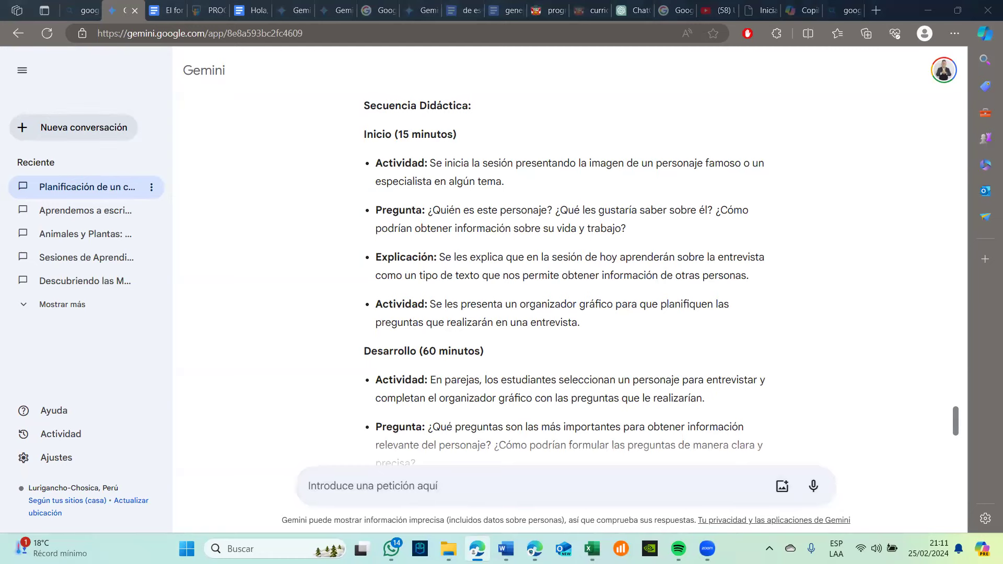
{"action": "left_click", "coordinate": [785, 474]}
{"action": "scroll", "coordinate": [510, 346], "scroll_direction": "down", "scroll_amount": 20}
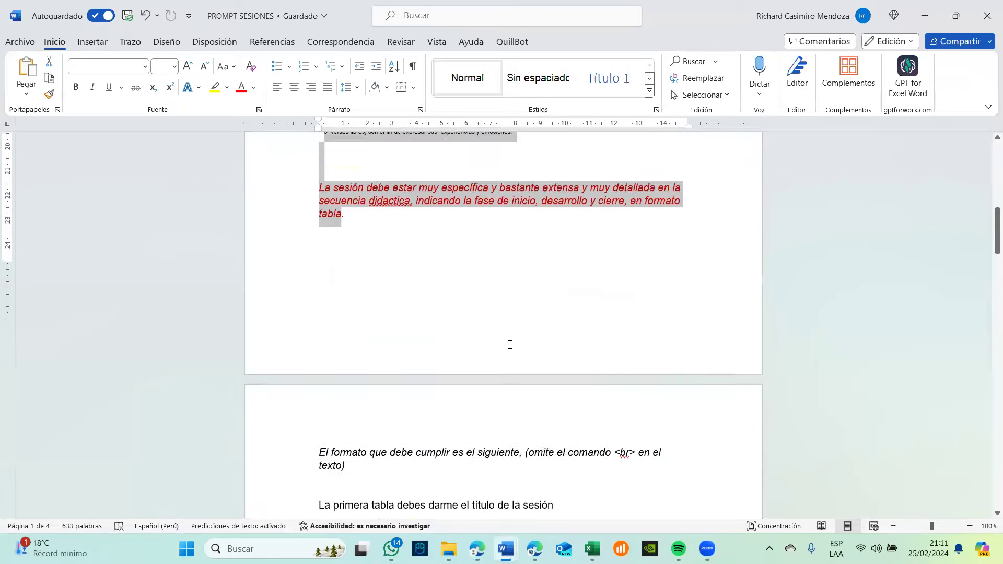
{"action": "scroll", "coordinate": [517, 397], "scroll_direction": "down", "scroll_amount": 3}
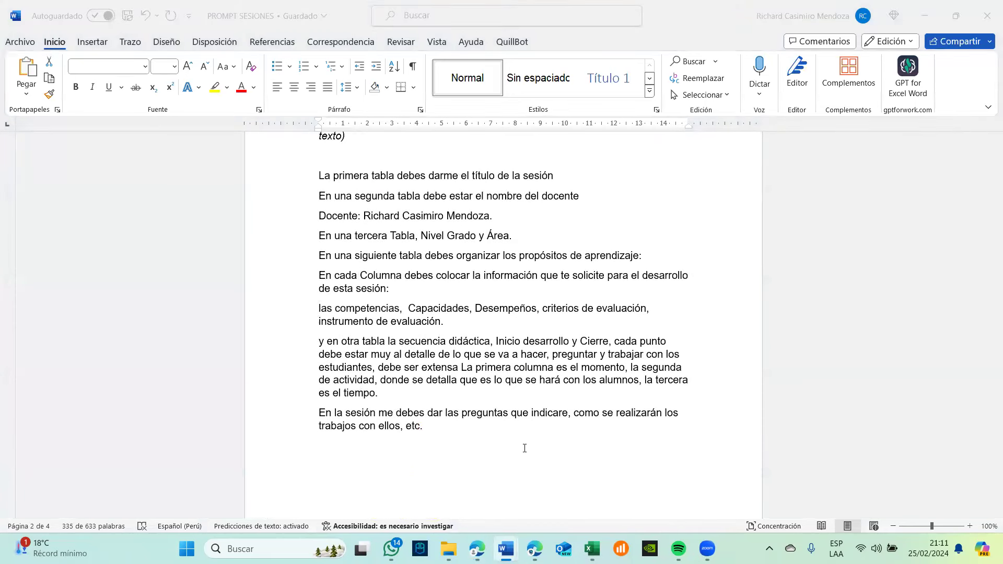
- Return to Gemini, check the session's Cierre, and submit the follow-up "por favor generame el formato de tablas que te solicite"
{"action": "key", "text": "alt+Tab"}
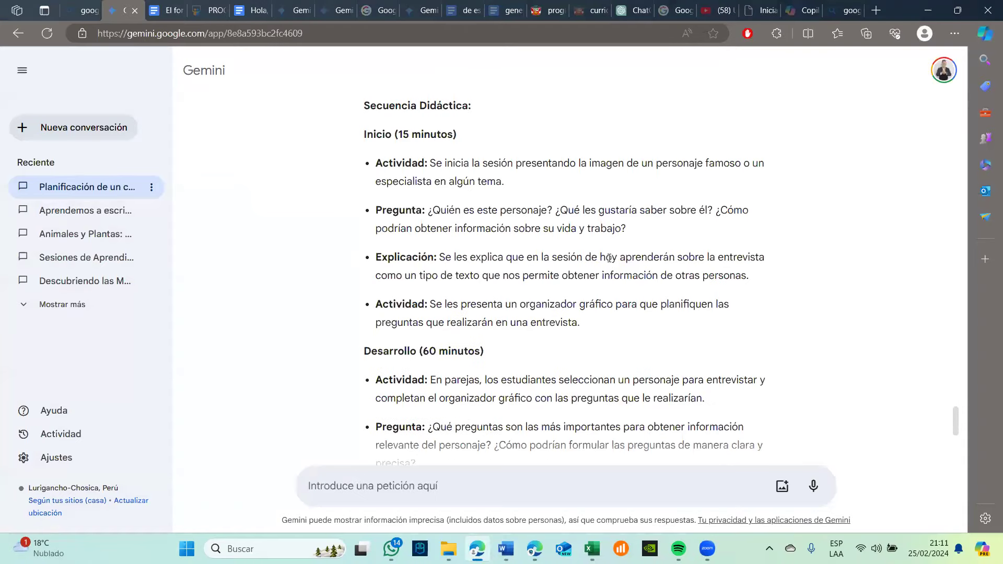
{"action": "scroll", "coordinate": [609, 258], "scroll_direction": "down", "scroll_amount": 12}
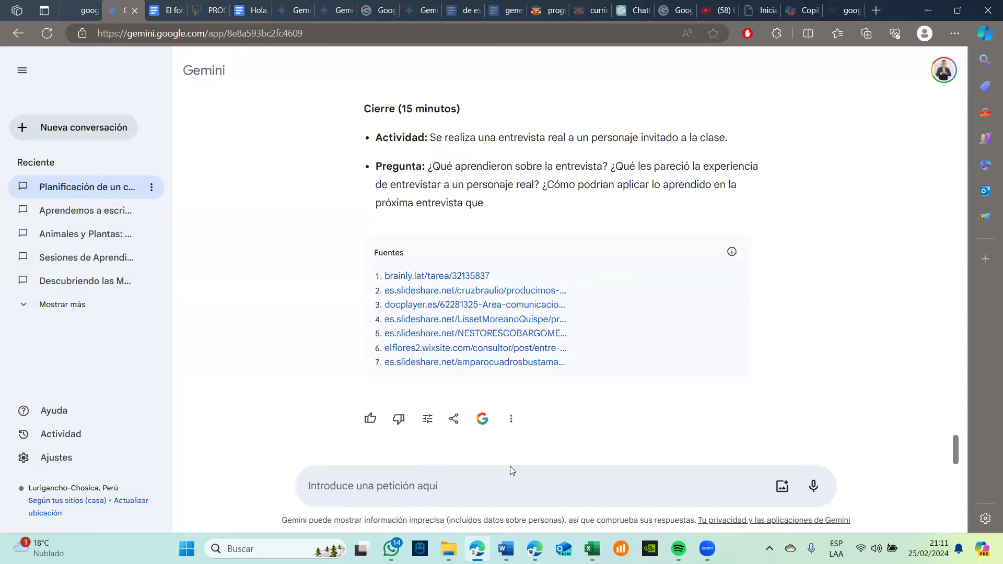
{"action": "key", "text": "alt+Tab"}
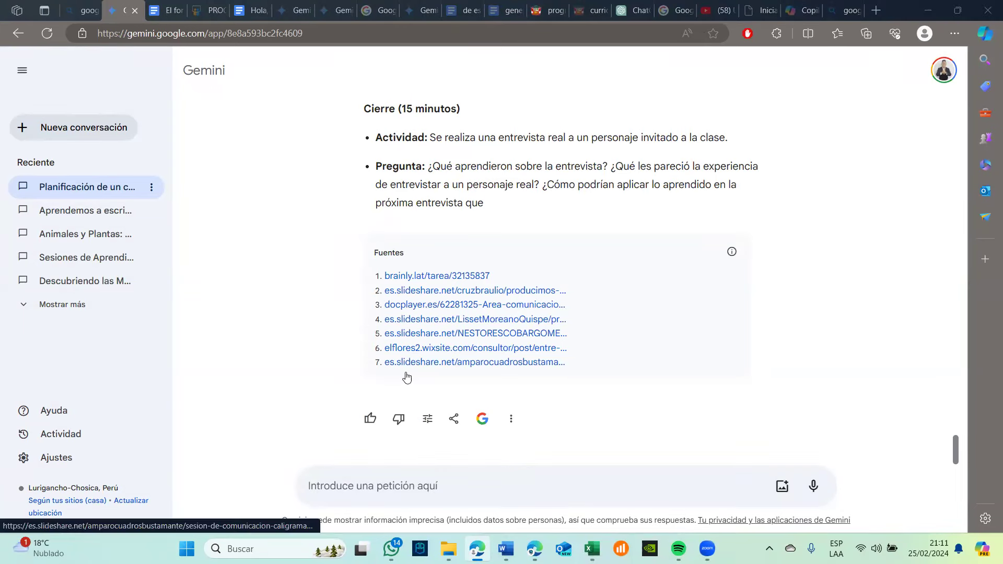
{"action": "left_click", "coordinate": [453, 419]}
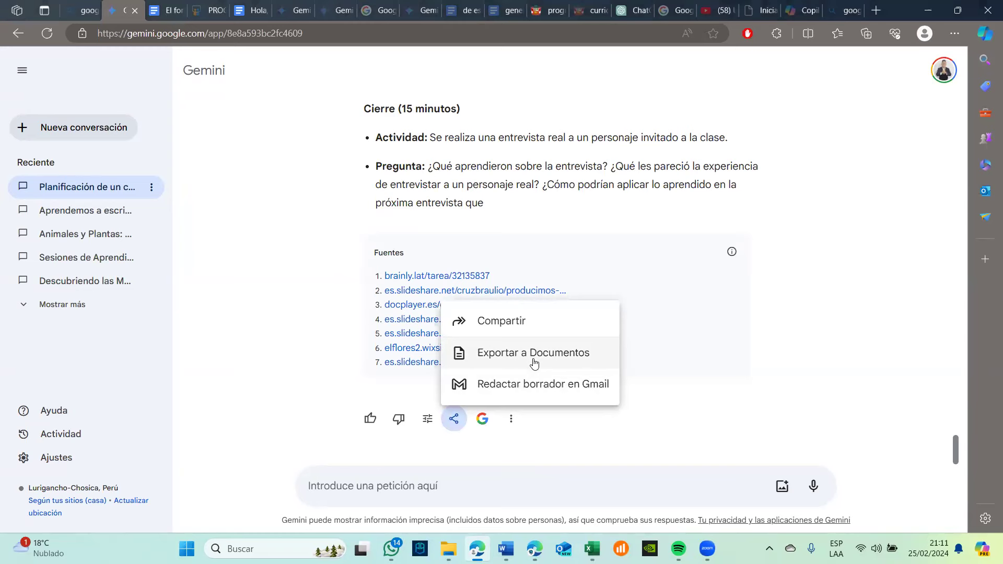
{"action": "left_click", "coordinate": [353, 479]}
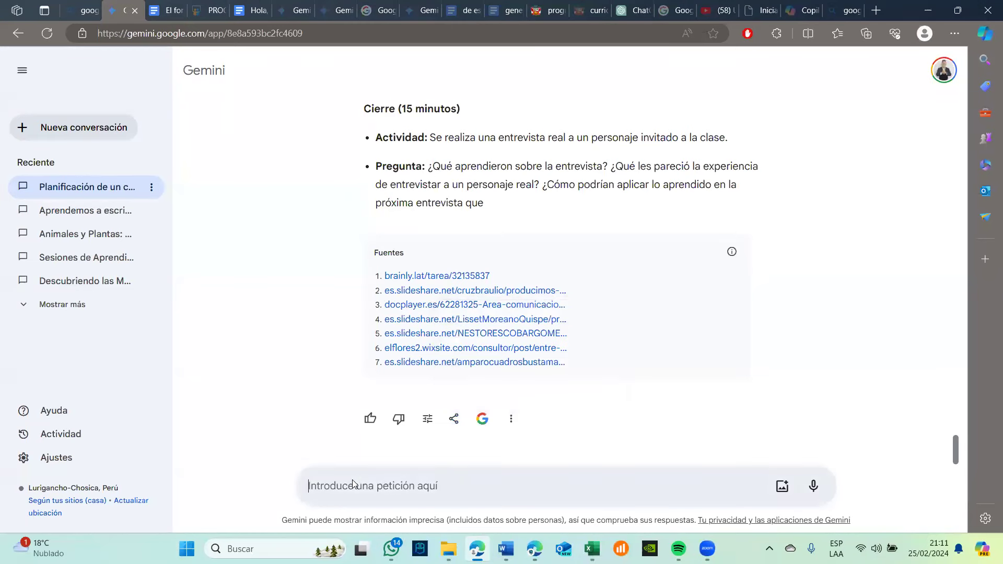
{"action": "type", "text": "por favor generame el formato de tablas que te solicite"}
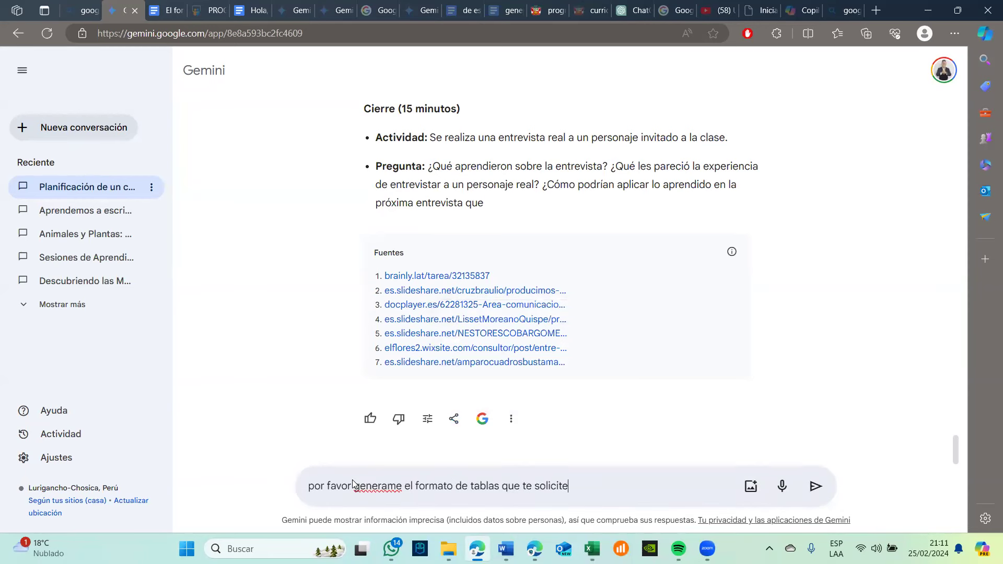
{"action": "key", "text": "Return"}
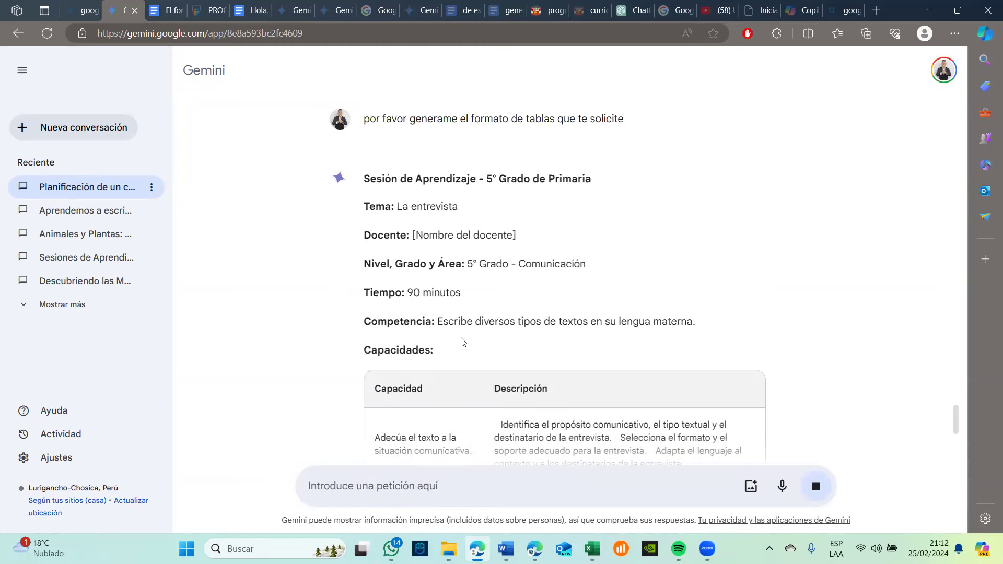
- Review the regenerated interview session down to its Desarrollo table, export that reply to Google Docs, and open the created document
{"action": "scroll", "coordinate": [461, 341], "scroll_direction": "down", "scroll_amount": 5}
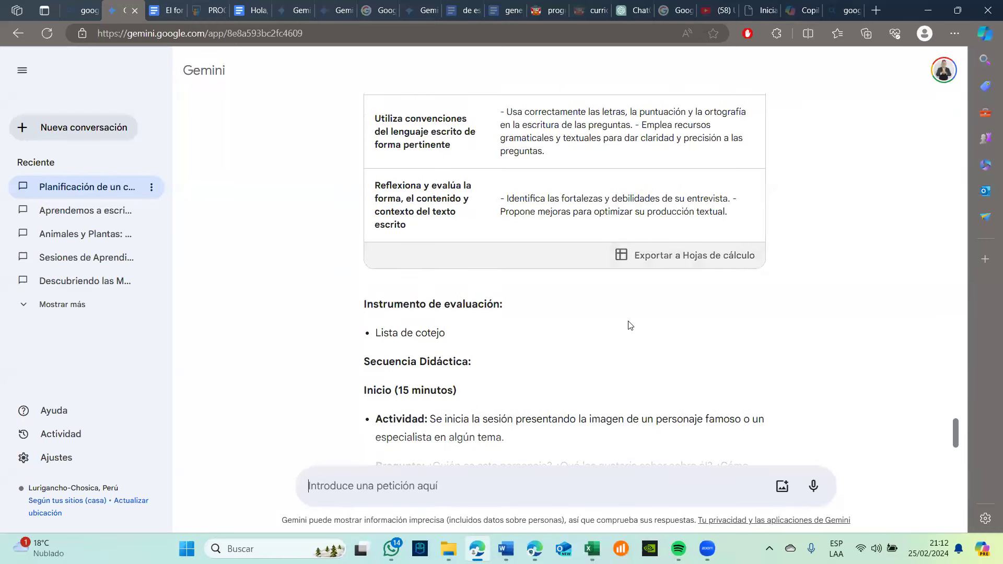
{"action": "scroll", "coordinate": [630, 325], "scroll_direction": "down", "scroll_amount": 7}
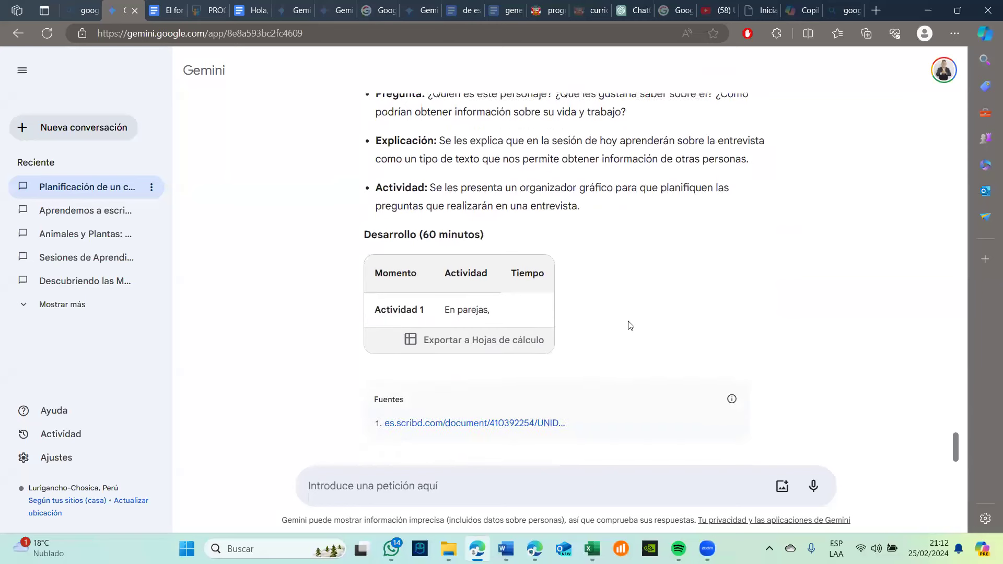
{"action": "scroll", "coordinate": [629, 325], "scroll_direction": "down", "scroll_amount": 1}
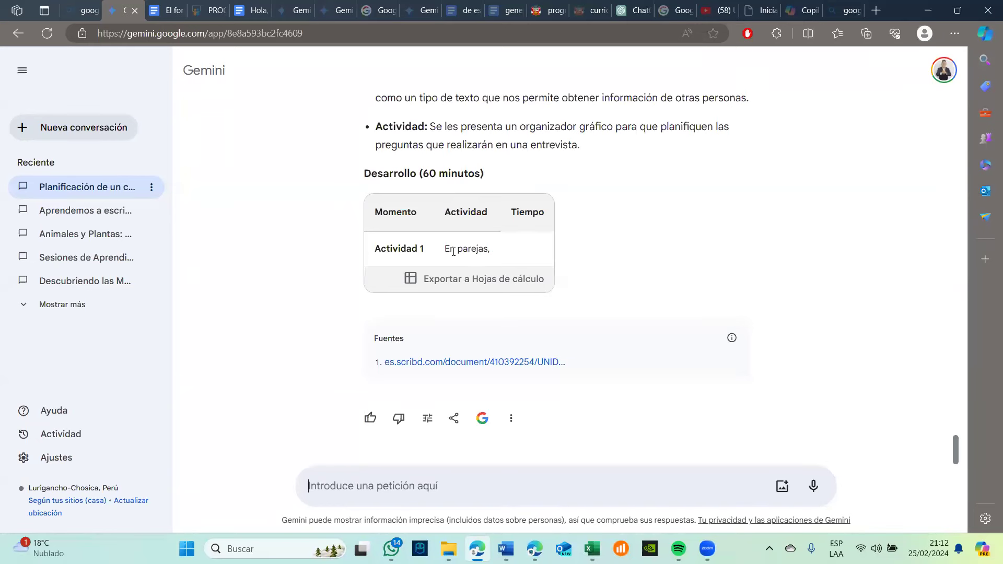
{"action": "scroll", "coordinate": [453, 251], "scroll_direction": "up", "scroll_amount": 1}
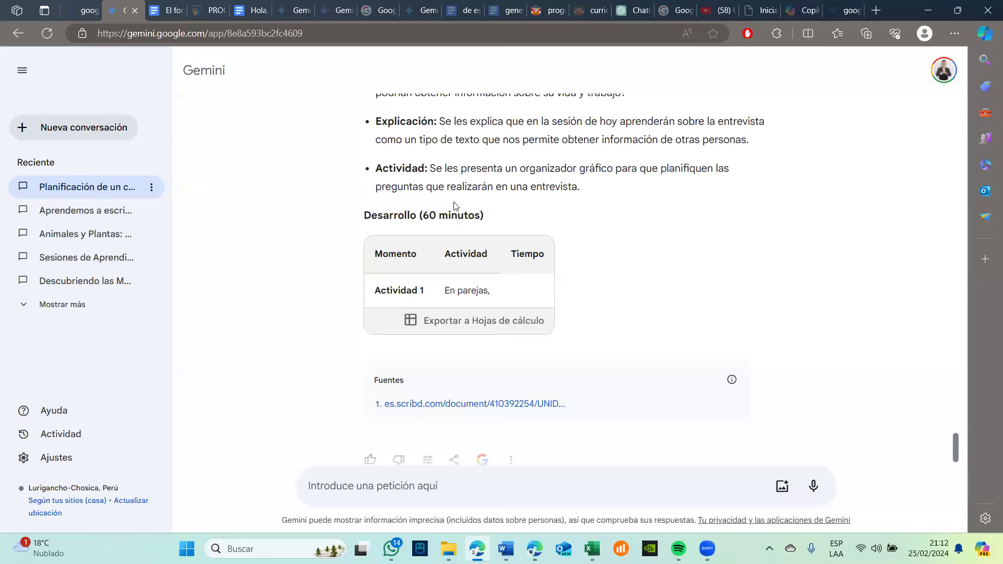
{"action": "scroll", "coordinate": [454, 205], "scroll_direction": "down", "scroll_amount": 1}
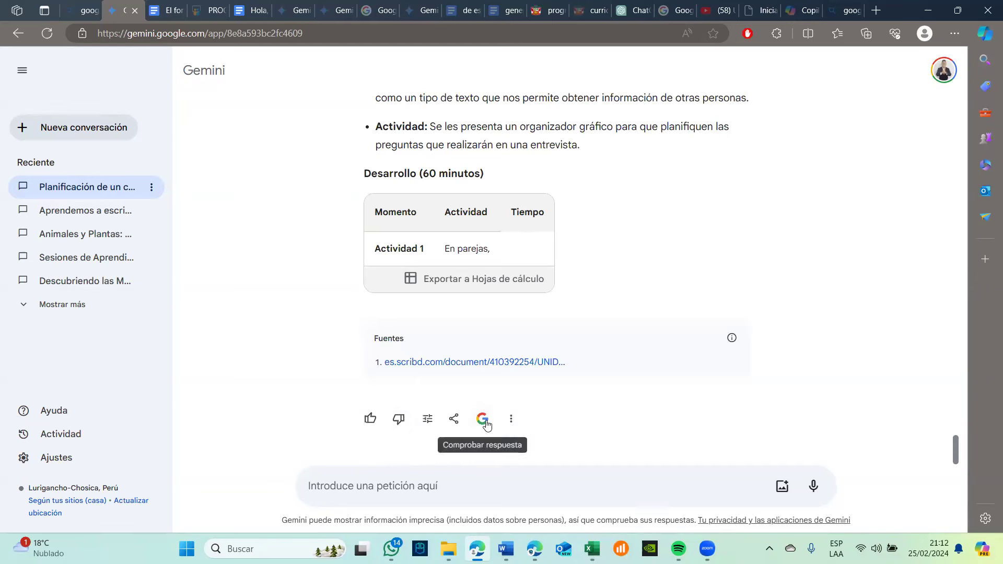
{"action": "left_click", "coordinate": [454, 420]}
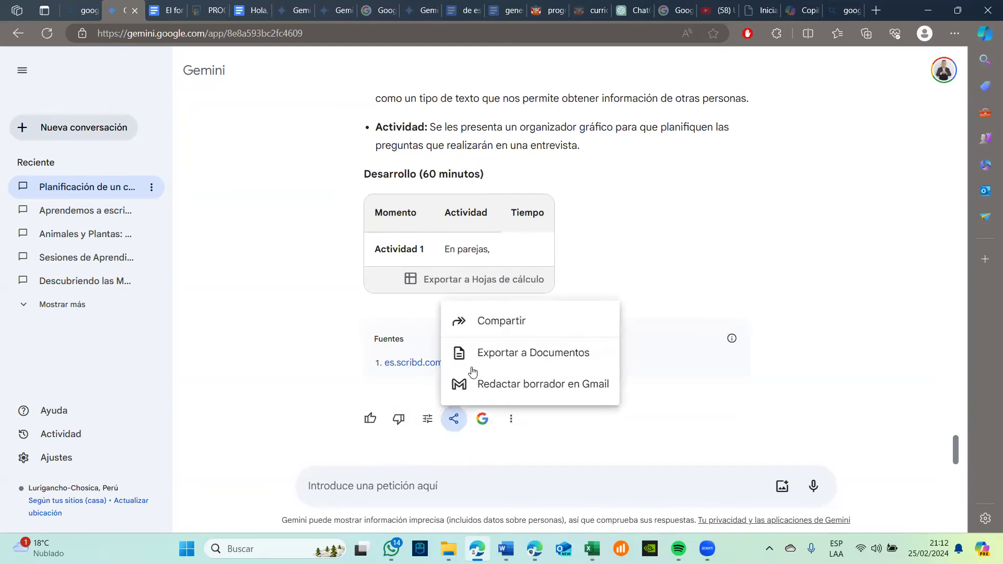
{"action": "left_click", "coordinate": [500, 355]}
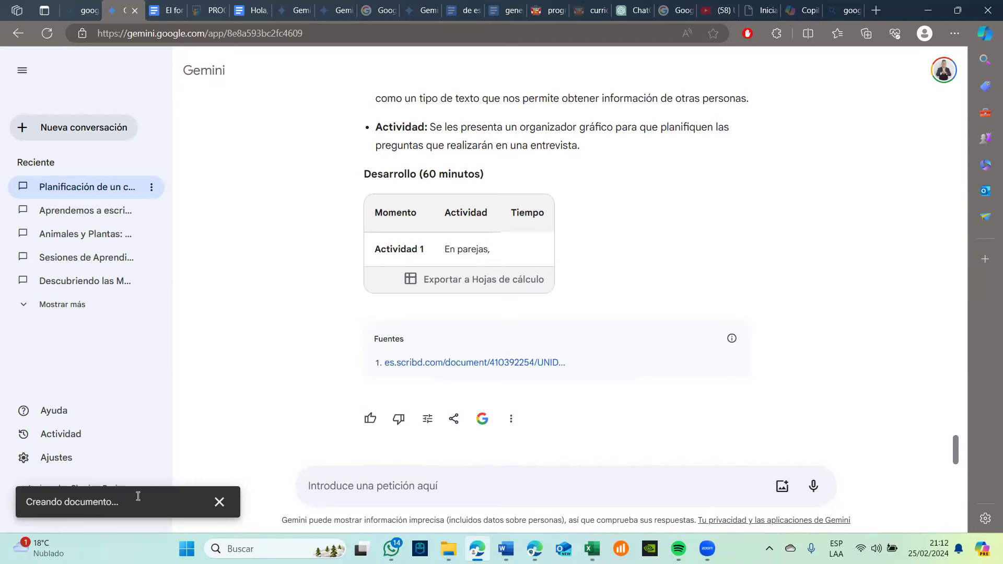
{"action": "left_click", "coordinate": [166, 503]}
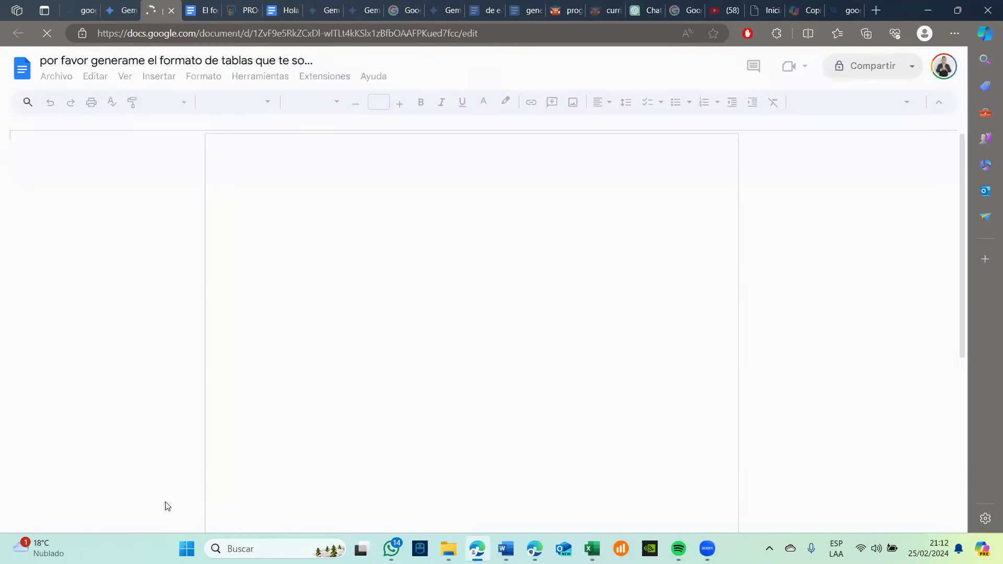
- Look through the exported interview document, checking its Capacidad and Desempeño tables and the Secuencia Didáctica
{"action": "scroll", "coordinate": [300, 374], "scroll_direction": "down", "scroll_amount": 10}
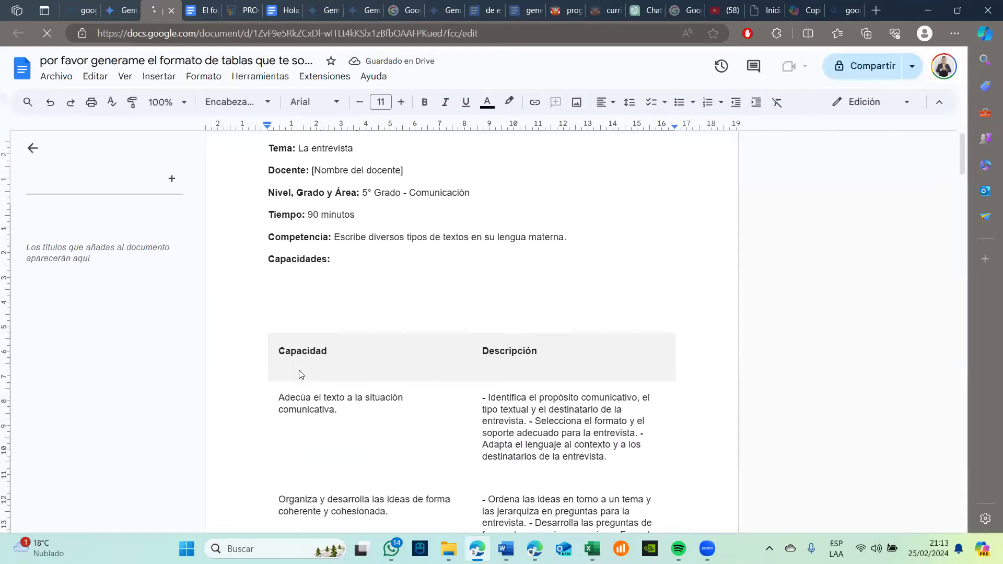
{"action": "scroll", "coordinate": [299, 374], "scroll_direction": "down", "scroll_amount": 20}
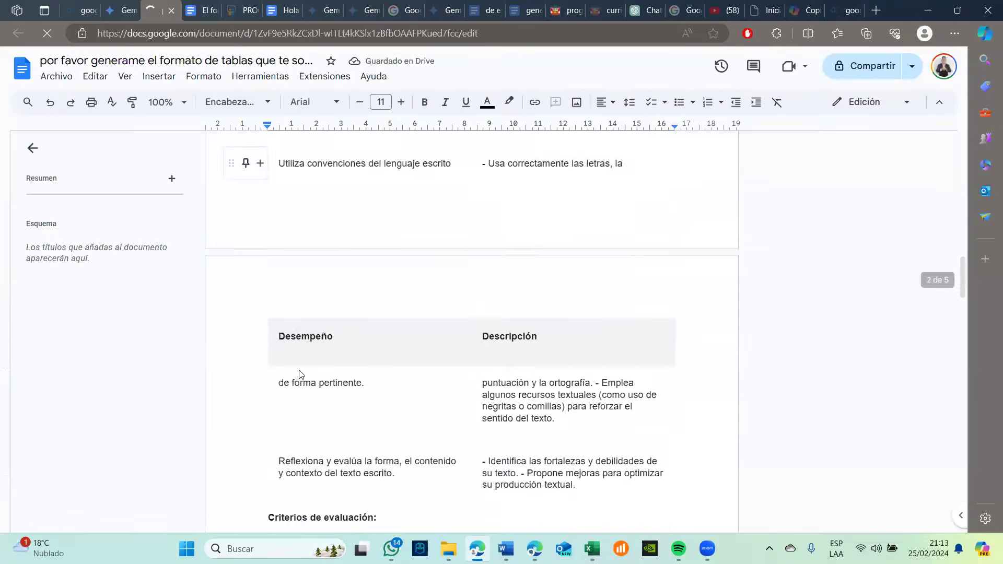
{"action": "scroll", "coordinate": [300, 371], "scroll_direction": "down", "scroll_amount": 15}
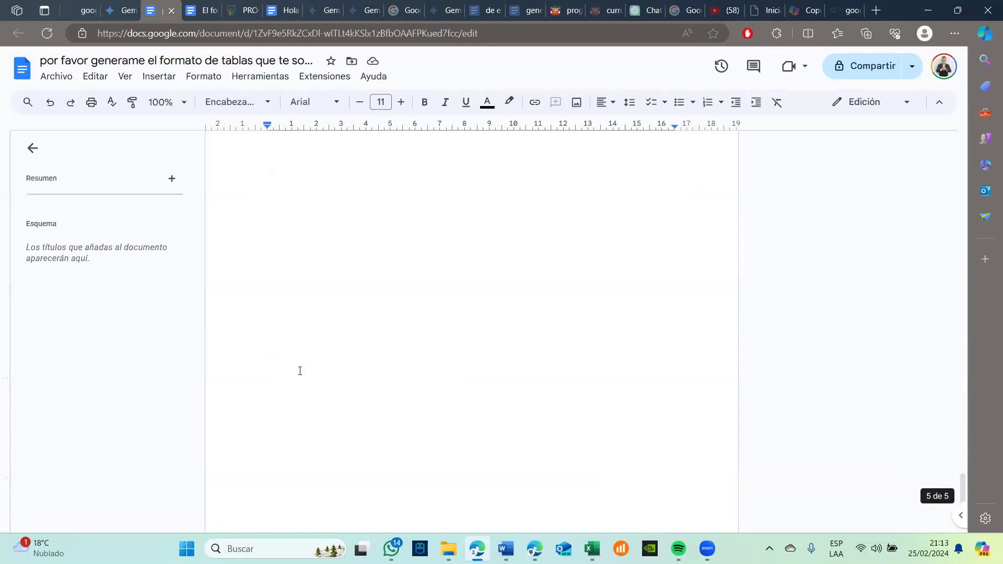
{"action": "scroll", "coordinate": [299, 371], "scroll_direction": "up", "scroll_amount": 15}
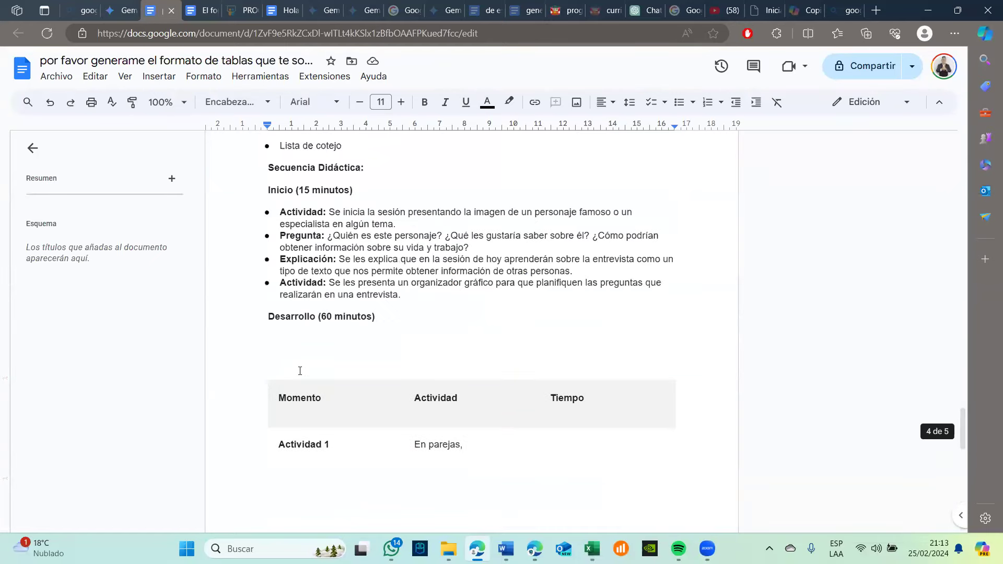
{"action": "scroll", "coordinate": [300, 371], "scroll_direction": "up", "scroll_amount": 10}
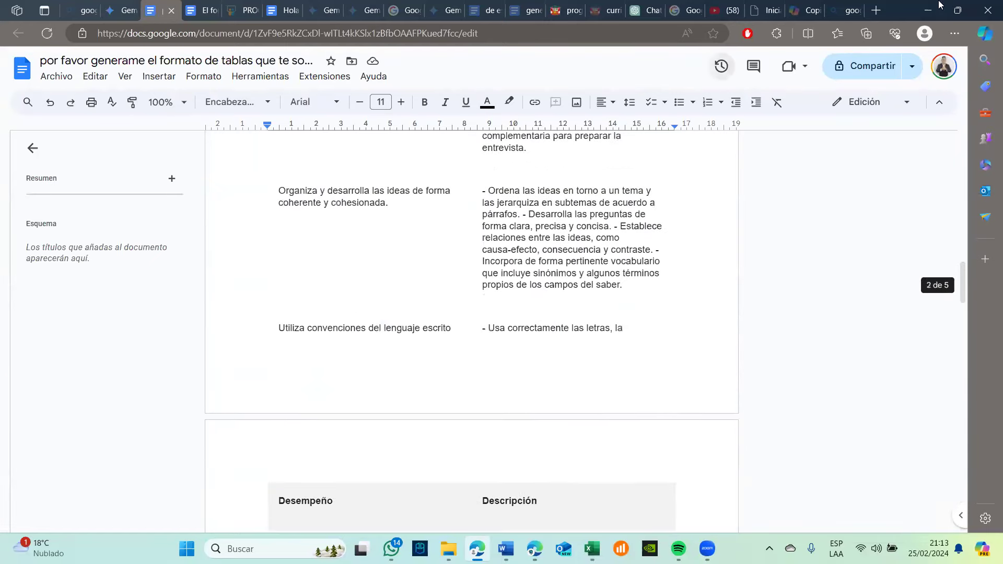
- Close the exported interview document and the earlier "El formato que debe cumplir es el siguiente" document, and return to the Gemini conversation
{"action": "left_click", "coordinate": [172, 11]}
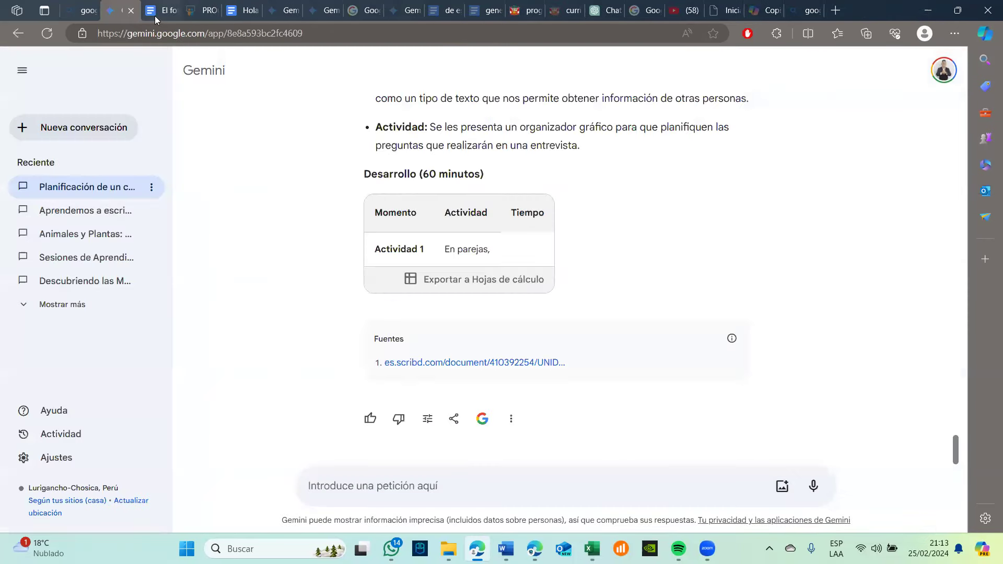
{"action": "left_click", "coordinate": [155, 16]}
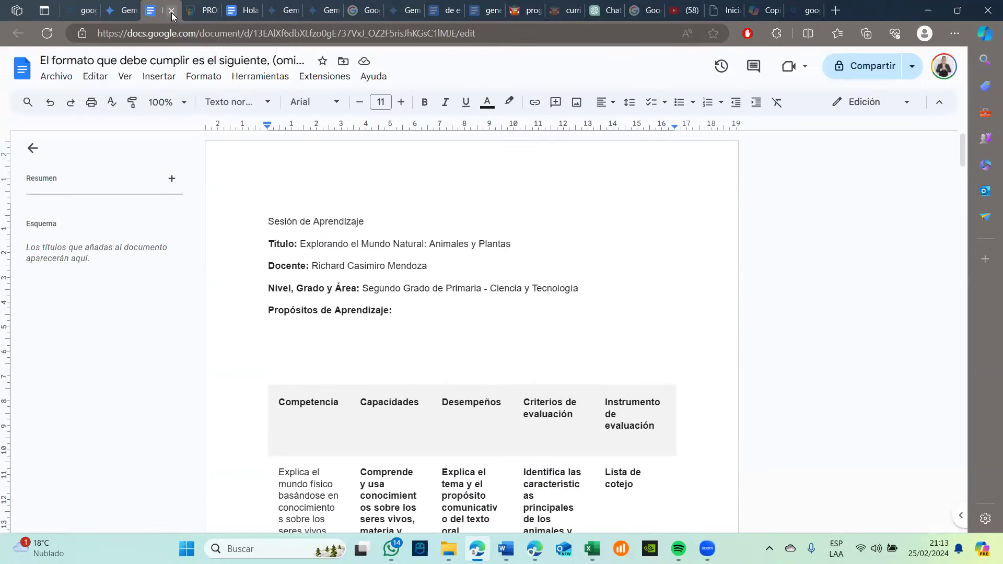
{"action": "left_click", "coordinate": [172, 12]}
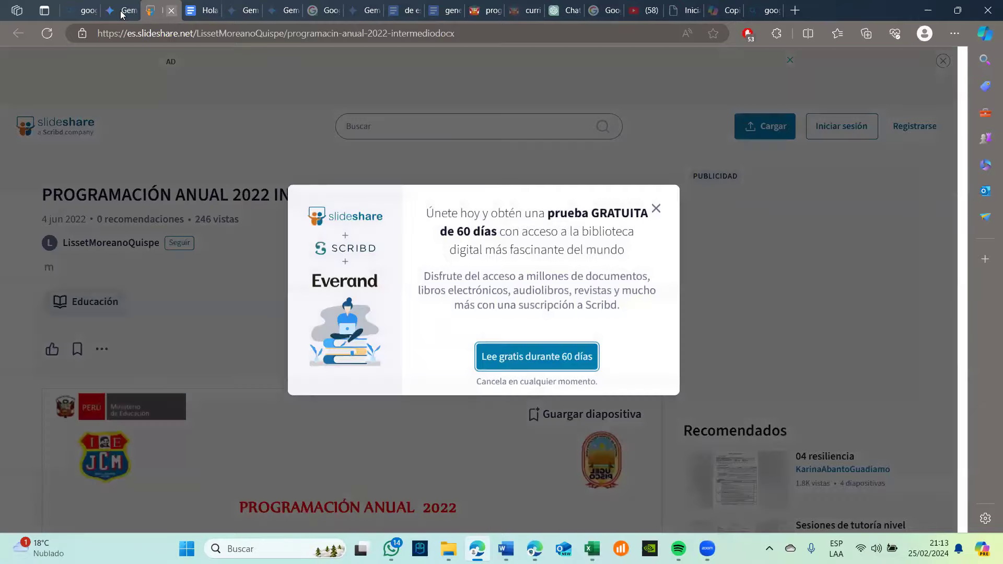
{"action": "key", "text": "ctrl+shift+Tab"}
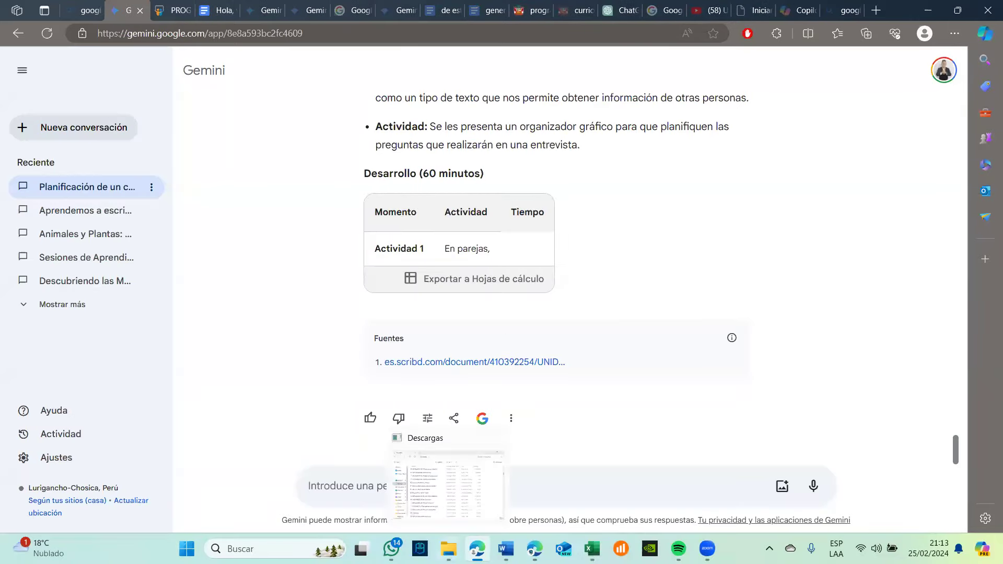
- Switch to the open ChatGPT 3.5 page and place the cursor in its empty message field
{"action": "mouse_move", "coordinate": [501, 536]}
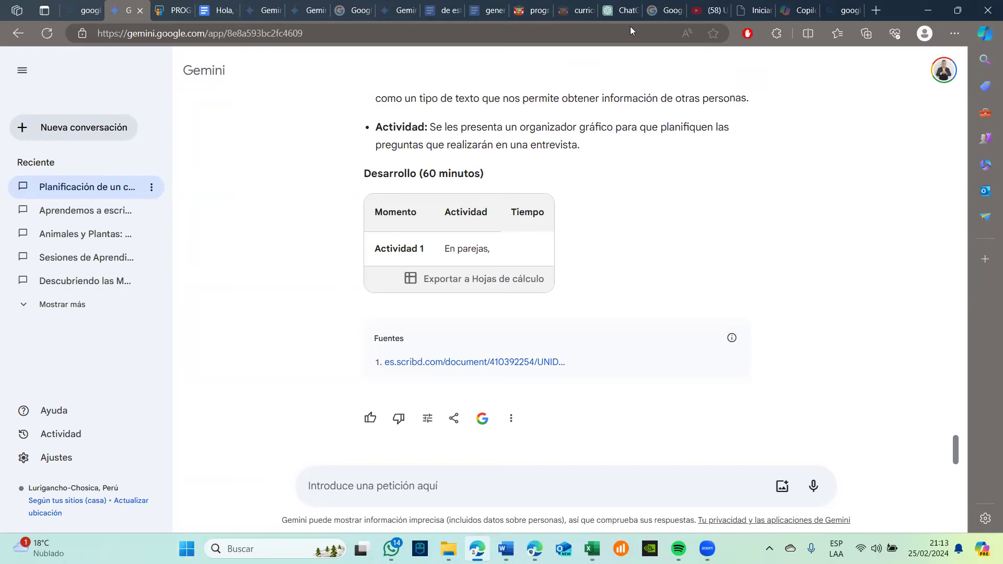
{"action": "left_click", "coordinate": [610, 14]}
{"action": "left_click", "coordinate": [365, 502]}
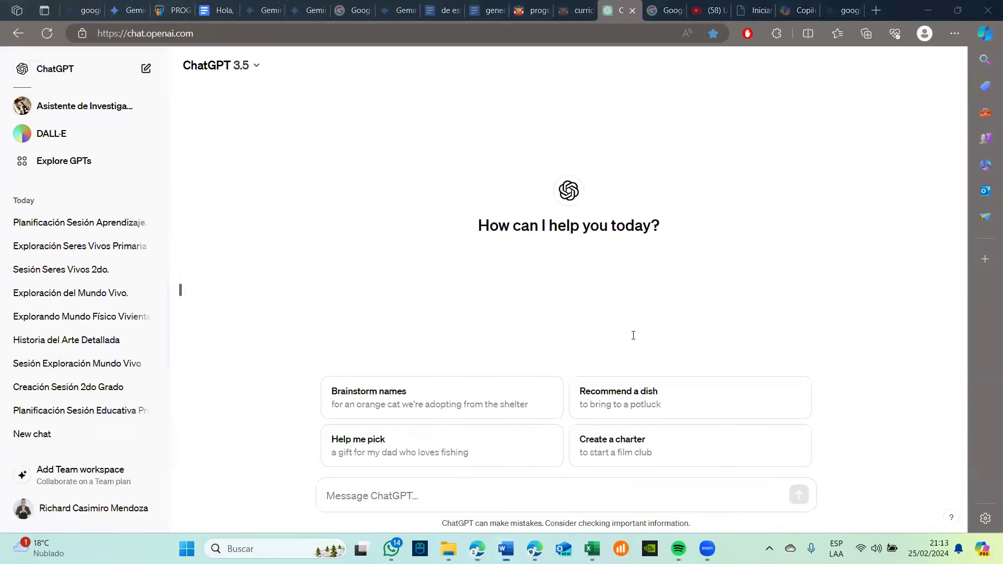
- In PROMPT SESIONES in Word, copy the whole fifth-grade prompt with its table format instructions, through "trabajos con ellos, etc.", and minimize Word
{"action": "key", "text": "alt+Tab"}
{"action": "scroll", "coordinate": [384, 269], "scroll_direction": "up", "scroll_amount": 6}
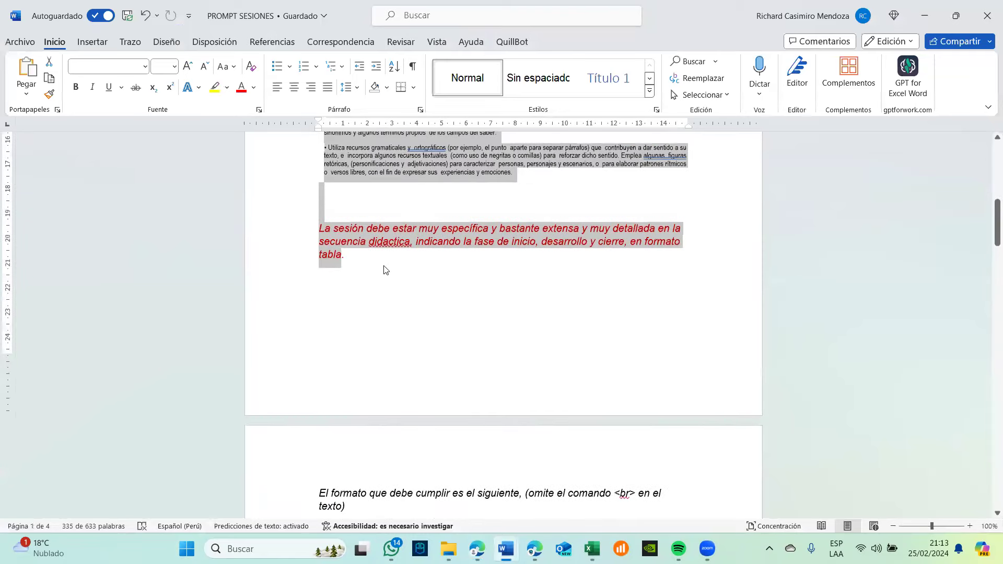
{"action": "scroll", "coordinate": [383, 269], "scroll_direction": "up", "scroll_amount": 10}
{"action": "left_click", "coordinate": [344, 217]}
{"action": "scroll", "coordinate": [369, 335], "scroll_direction": "down", "scroll_amount": 2}
{"action": "scroll", "coordinate": [370, 334], "scroll_direction": "down", "scroll_amount": 5}
{"action": "scroll", "coordinate": [361, 300], "scroll_direction": "up", "scroll_amount": 8}
{"action": "left_click_drag", "start_coordinate": [309, 214], "coordinate": [413, 522]}
{"action": "scroll", "coordinate": [465, 441], "scroll_direction": "down", "scroll_amount": 20}
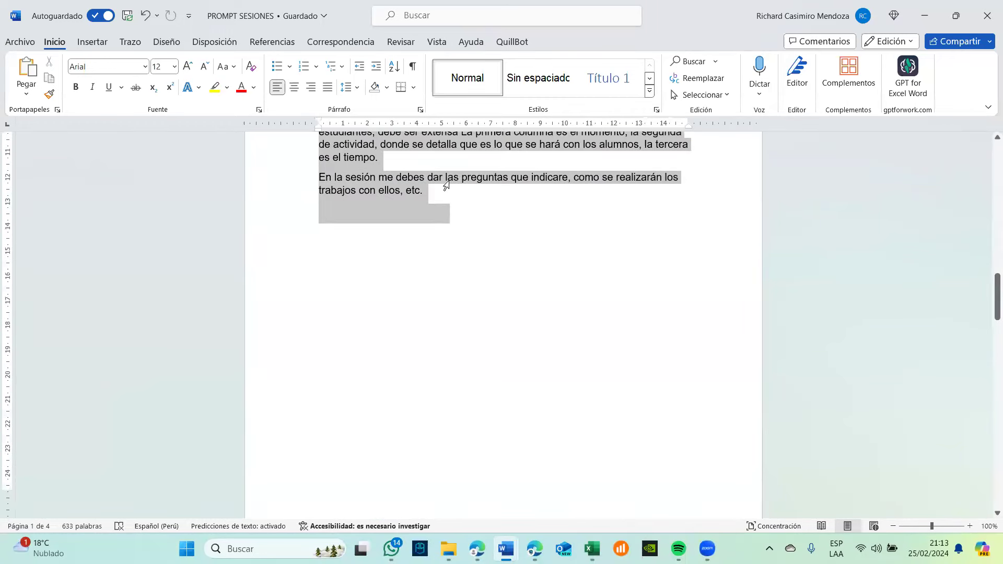
{"action": "left_click", "coordinate": [439, 193], "text": "shift"}
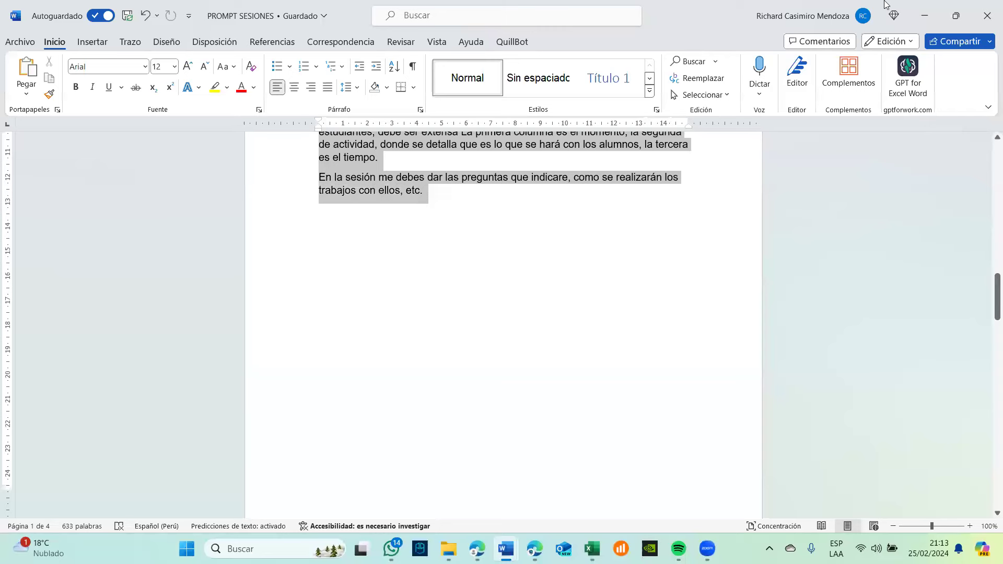
{"action": "left_click", "coordinate": [934, 14]}
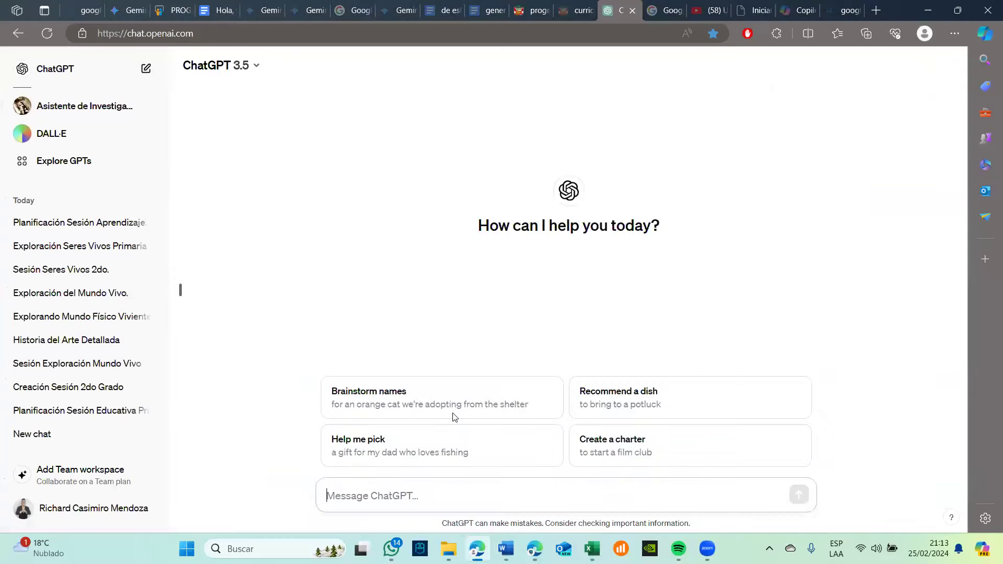
- Paste the complete fifth-grade interview prompt into the new ChatGPT chat and submit it
{"action": "left_click", "coordinate": [393, 496]}
{"action": "key", "text": "ctrl+v"}
{"action": "key", "text": "ctrl+z"}
{"action": "key", "text": "ctrl+v"}
{"action": "key", "text": "Return"}
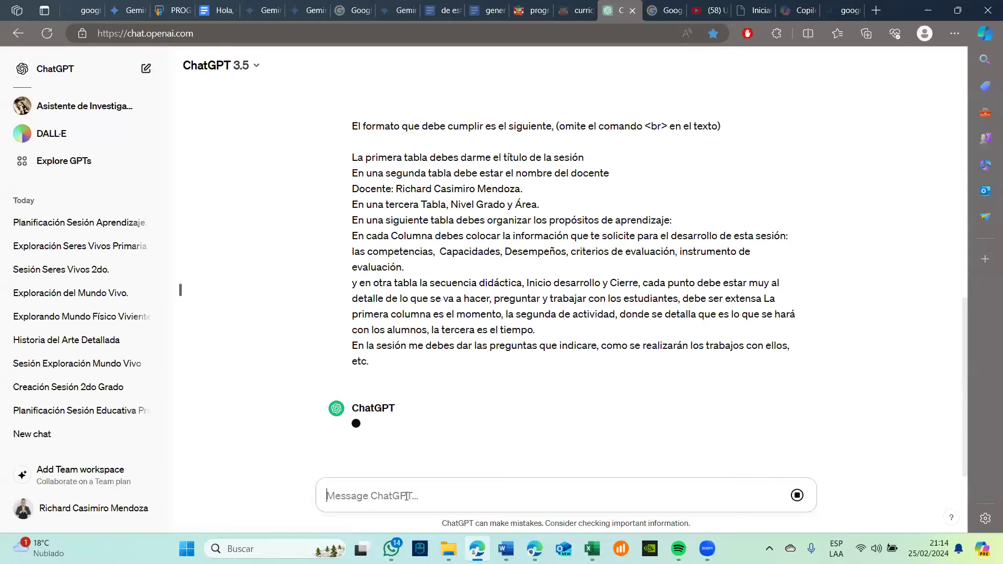
- Review ChatGPT's interview session, from the Nivel Grado y Área and Propósitos de Aprendizaje tables through the didactic sequence
{"action": "scroll", "coordinate": [467, 197], "scroll_direction": "down", "scroll_amount": 19}
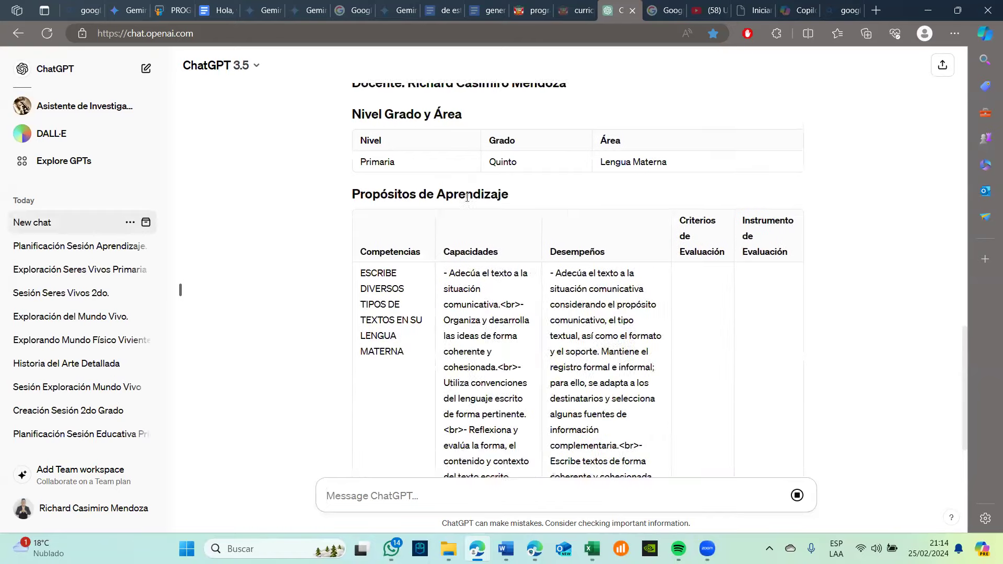
{"action": "scroll", "coordinate": [467, 203], "scroll_direction": "up", "scroll_amount": 4}
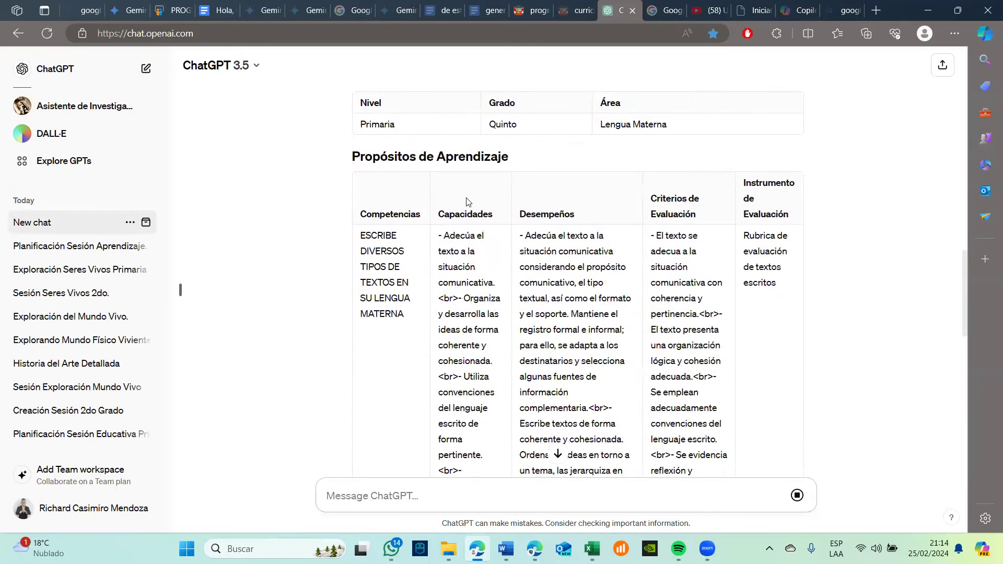
{"action": "scroll", "coordinate": [467, 198], "scroll_direction": "down", "scroll_amount": 13}
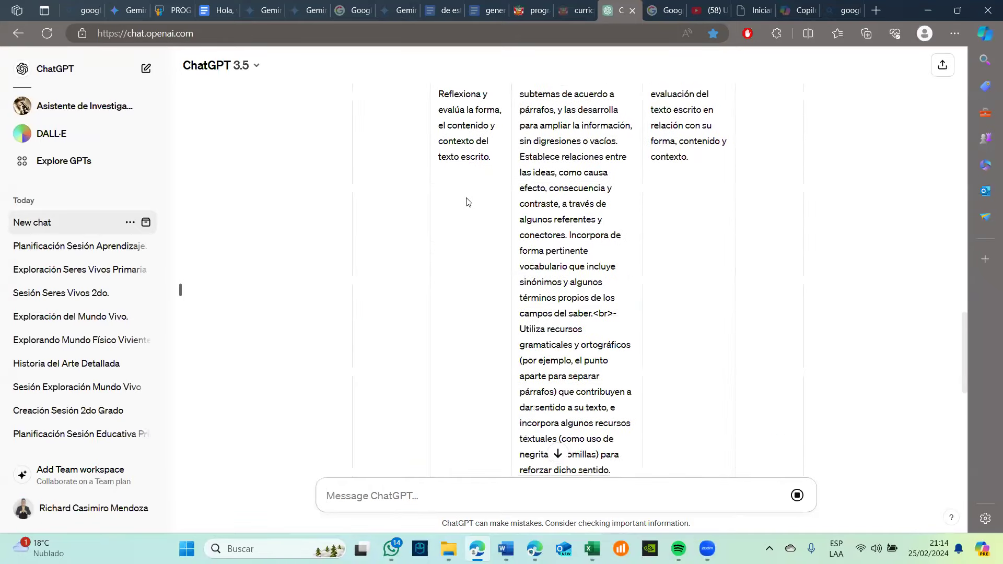
{"action": "scroll", "coordinate": [467, 202], "scroll_direction": "down", "scroll_amount": 7}
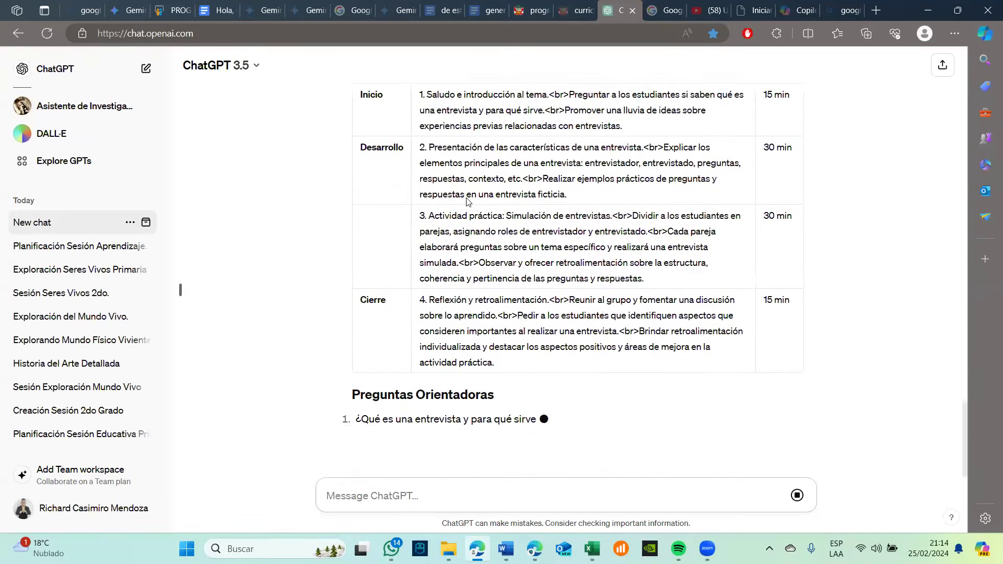
- Read the rest of the interview session through Preguntas Orientadoras and copy the whole Propósitos de Aprendizaje table, starting at its Competencias header
{"action": "scroll", "coordinate": [467, 202], "scroll_direction": "down", "scroll_amount": 2}
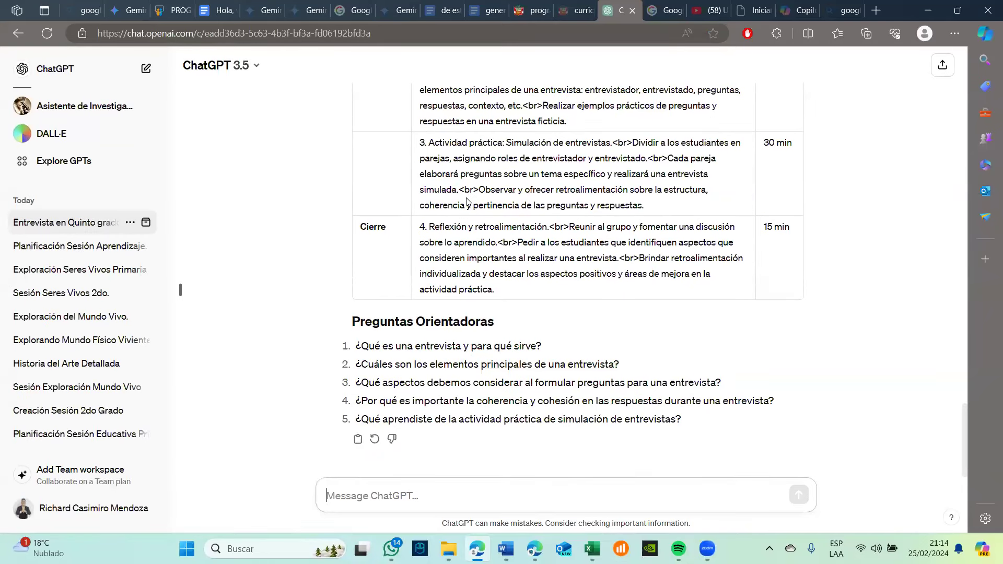
{"action": "scroll", "coordinate": [368, 260], "scroll_direction": "up", "scroll_amount": 1}
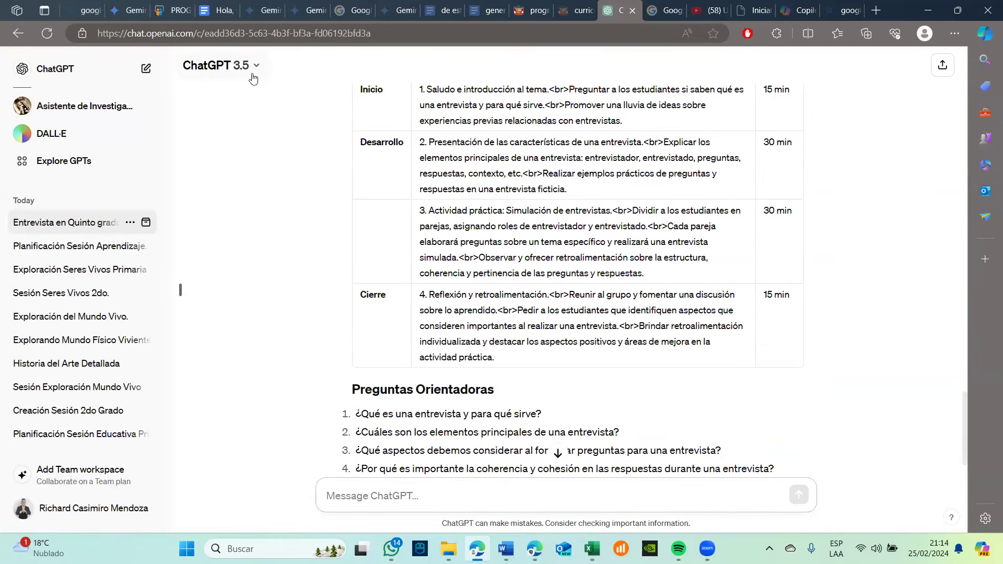
{"action": "scroll", "coordinate": [454, 222], "scroll_direction": "up", "scroll_amount": 15}
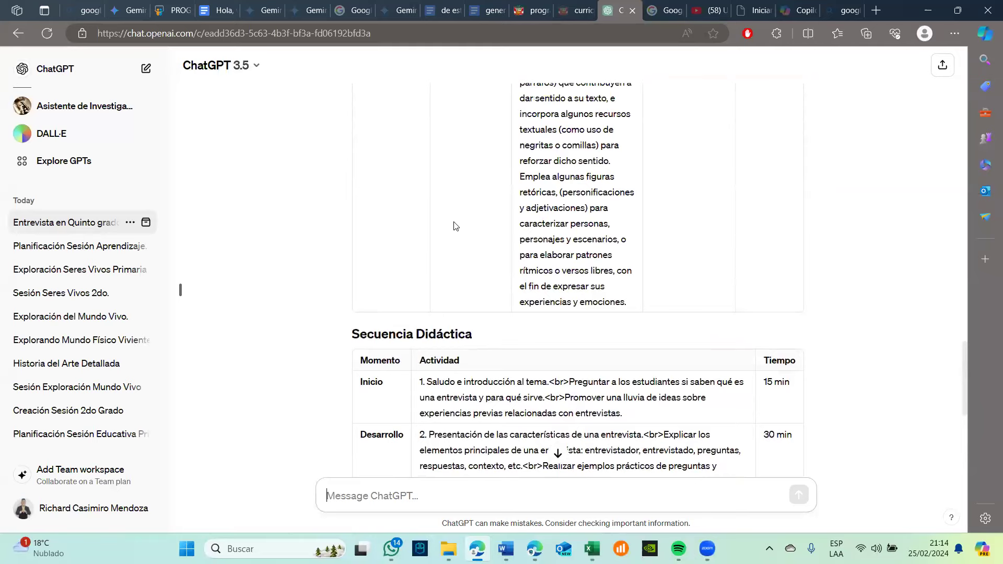
{"action": "scroll", "coordinate": [454, 226], "scroll_direction": "up", "scroll_amount": 5}
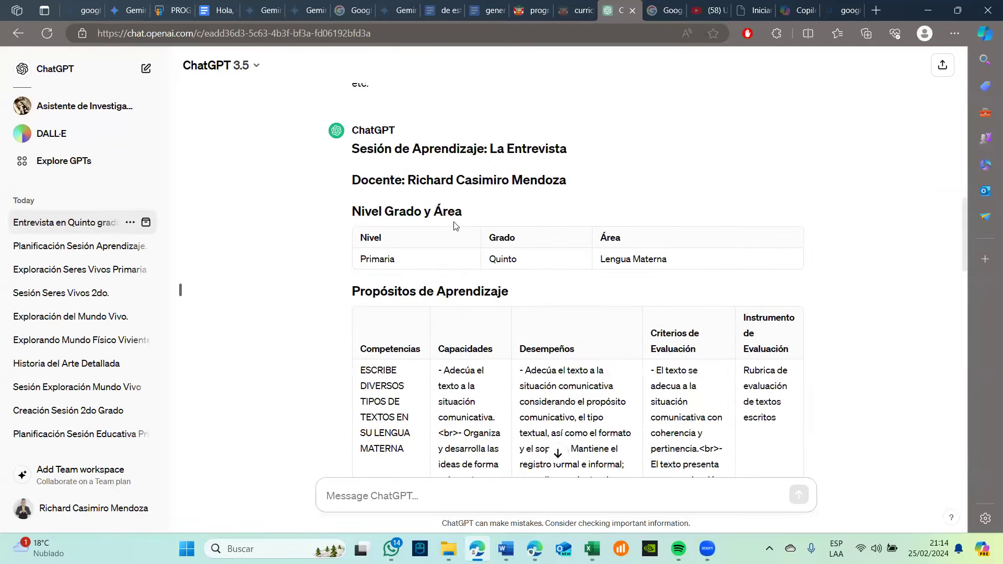
{"action": "scroll", "coordinate": [454, 225], "scroll_direction": "down", "scroll_amount": 2}
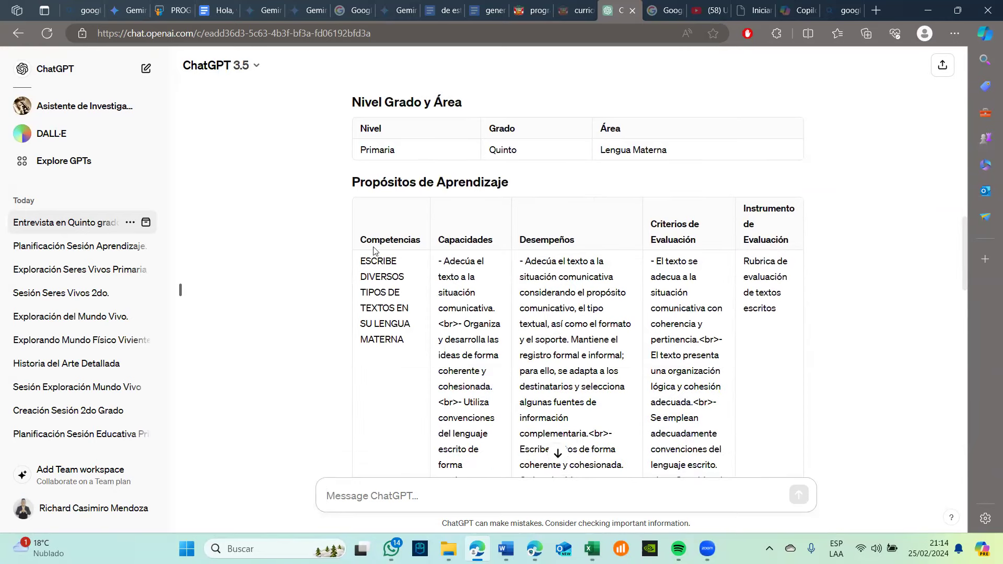
{"action": "left_click_drag", "start_coordinate": [364, 242], "coordinate": [780, 375]}
{"action": "scroll", "coordinate": [780, 375], "scroll_direction": "down", "scroll_amount": 10}
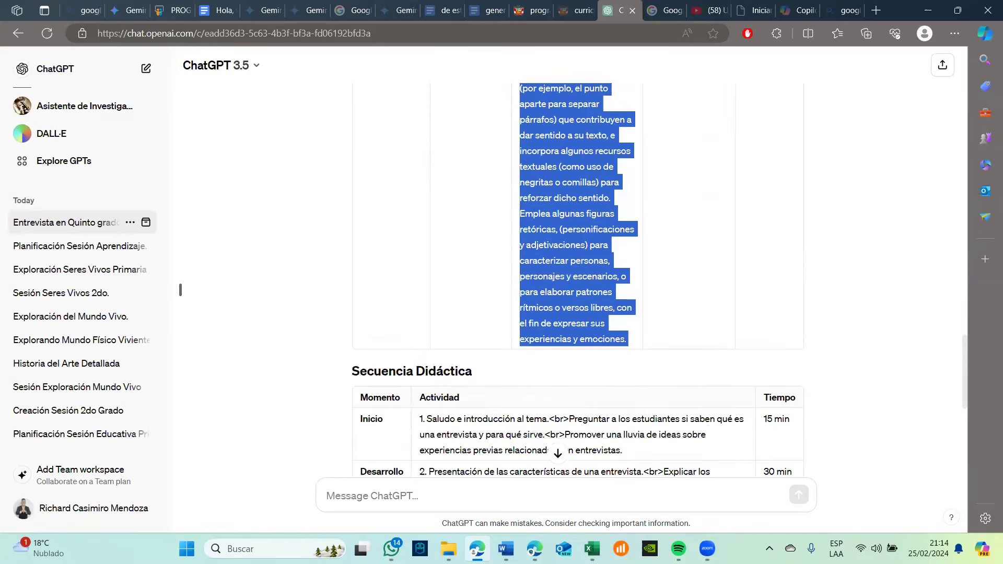
- Switch to Excel, paste the Propósitos de Aprendizaje table at cell C6 of a new blank workbook, and copy the pasted range
{"action": "left_click", "coordinate": [592, 548]}
{"action": "left_click", "coordinate": [662, 492]}
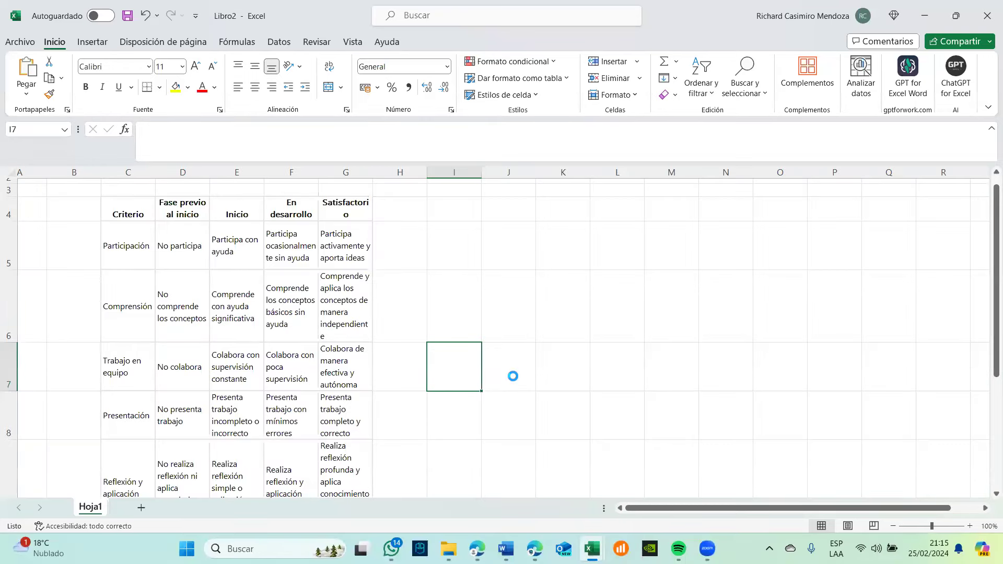
{"action": "key", "text": "ctrl+n"}
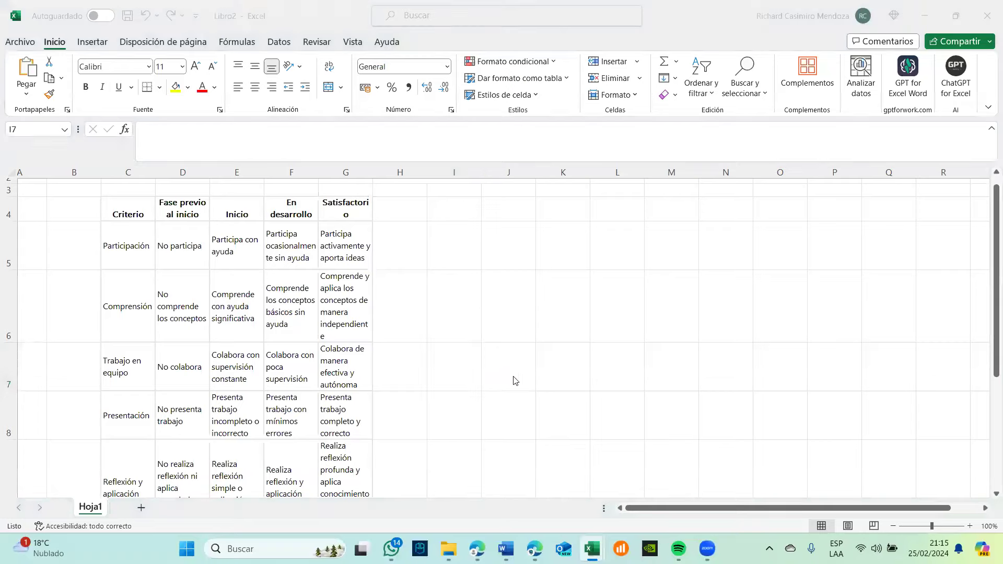
{"action": "left_click", "coordinate": [177, 244]}
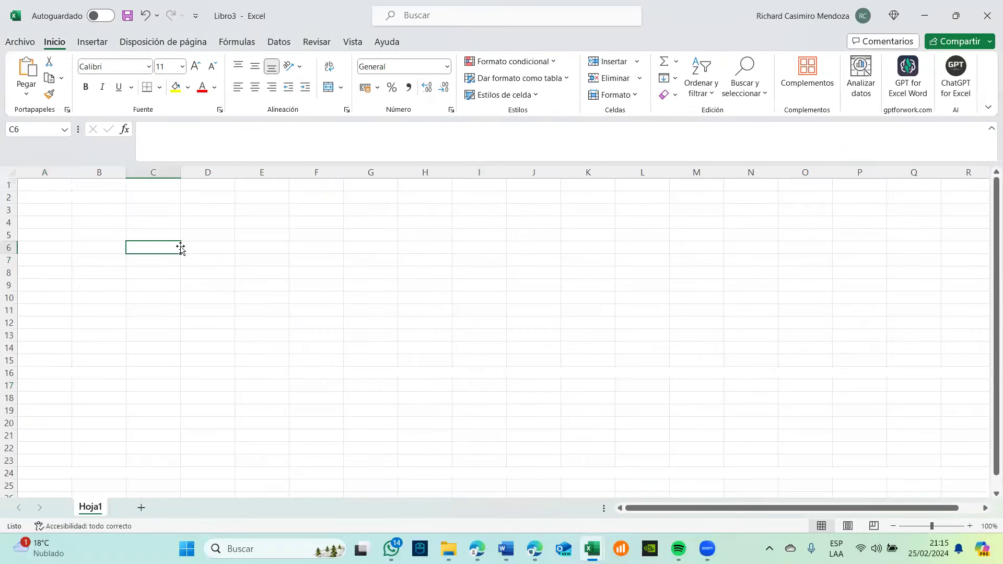
{"action": "key", "text": "ctrl+v"}
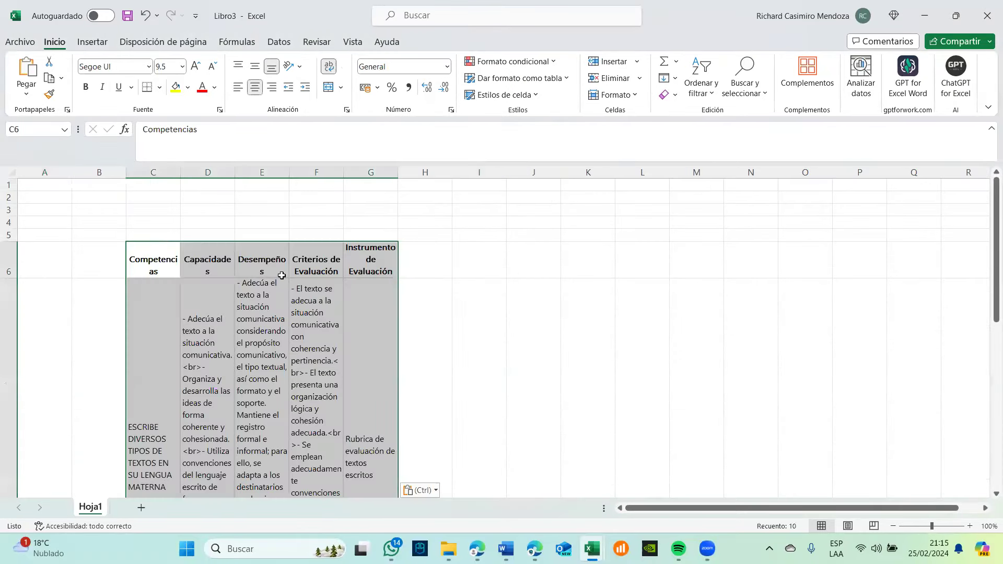
{"action": "key", "text": "ctrl+c"}
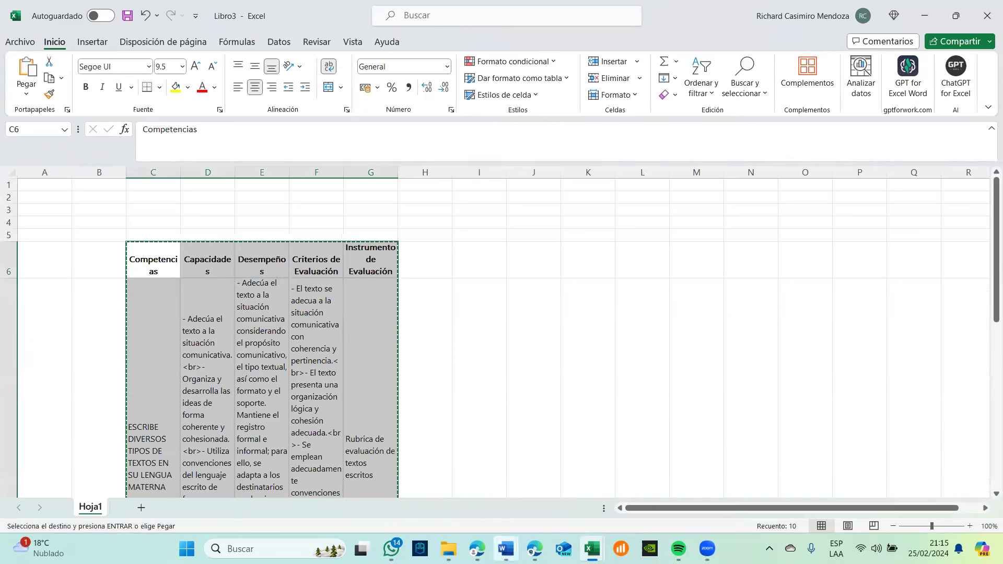
- Switch to Word, paste the copied table from Excel into a new blank document, and add an empty page after it
{"action": "mouse_move", "coordinate": [506, 549]}
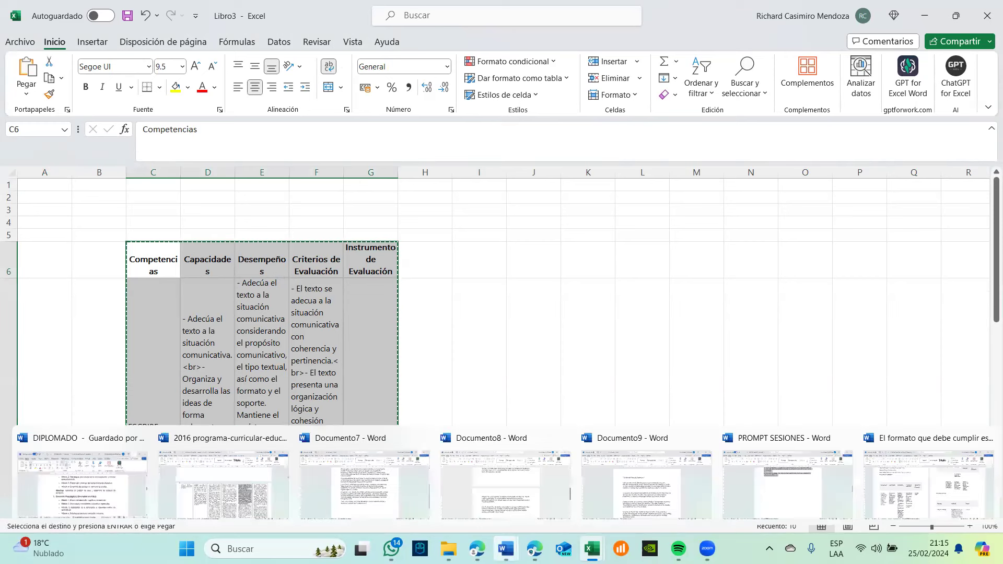
{"action": "left_click", "coordinate": [805, 479]}
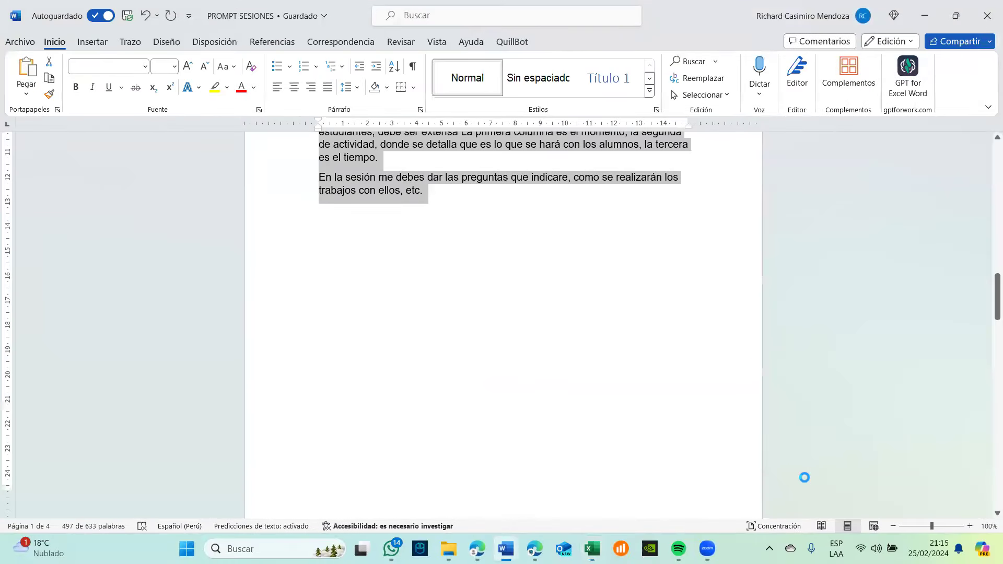
{"action": "left_click", "coordinate": [539, 351]}
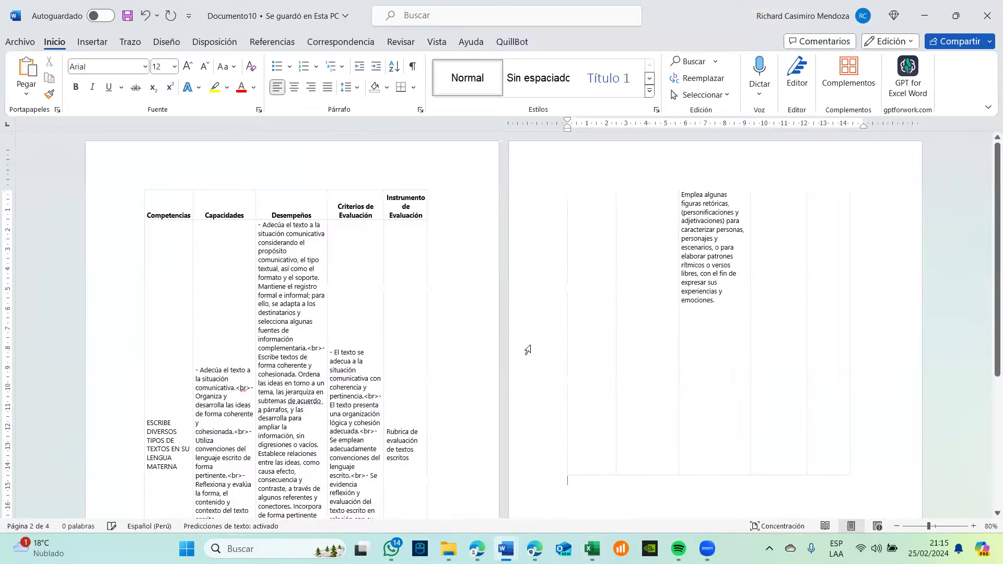
{"action": "scroll", "coordinate": [527, 350], "scroll_direction": "down", "scroll_amount": 5}
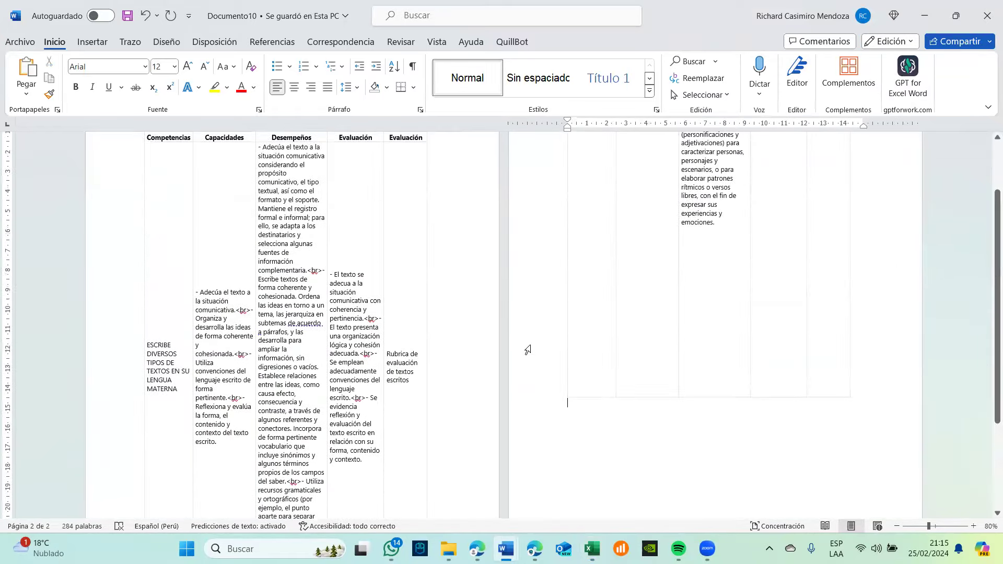
{"action": "scroll", "coordinate": [528, 350], "scroll_direction": "up", "scroll_amount": 2}
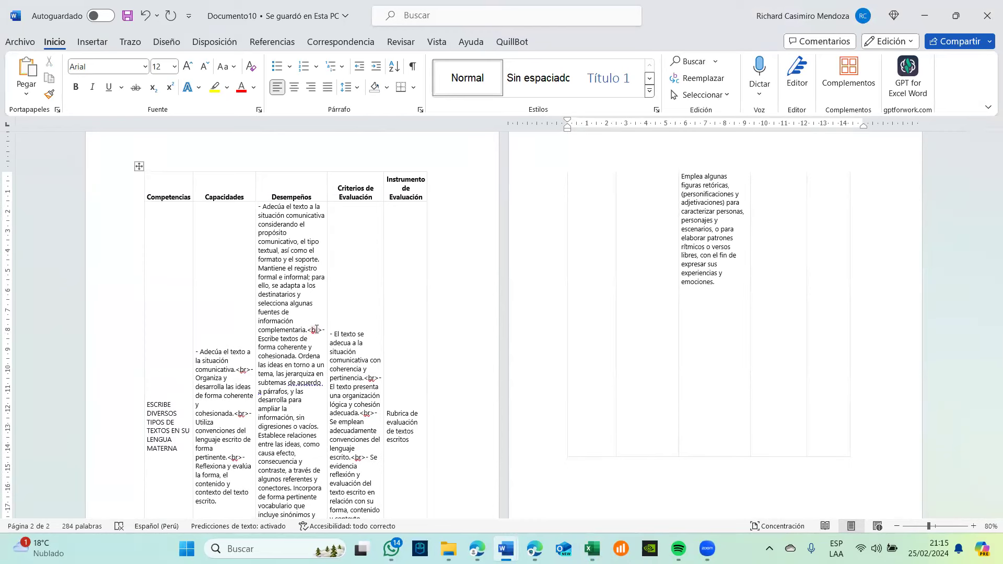
{"action": "scroll", "coordinate": [316, 329], "scroll_direction": "down", "scroll_amount": 5}
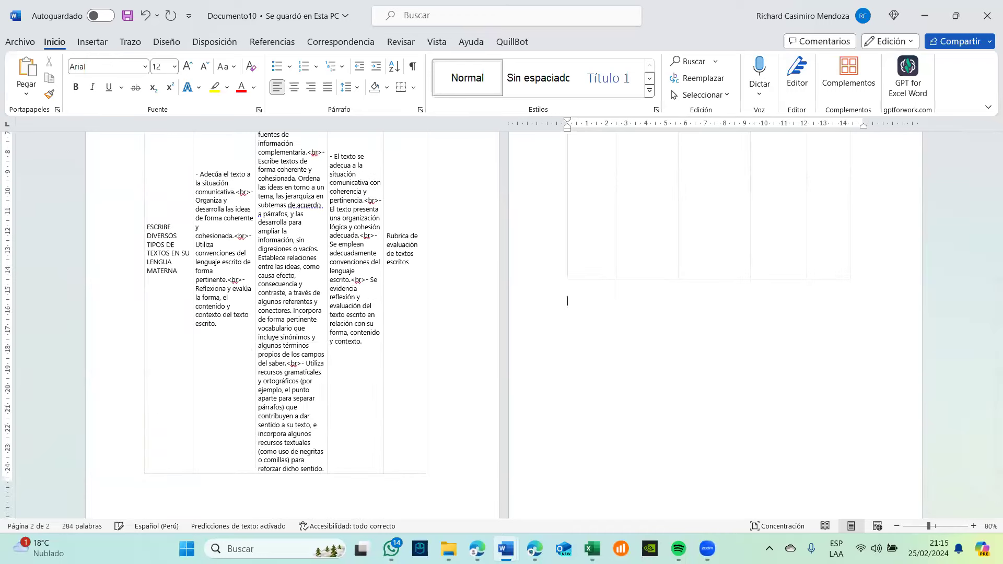
{"action": "scroll", "coordinate": [315, 329], "scroll_direction": "down", "scroll_amount": 5}
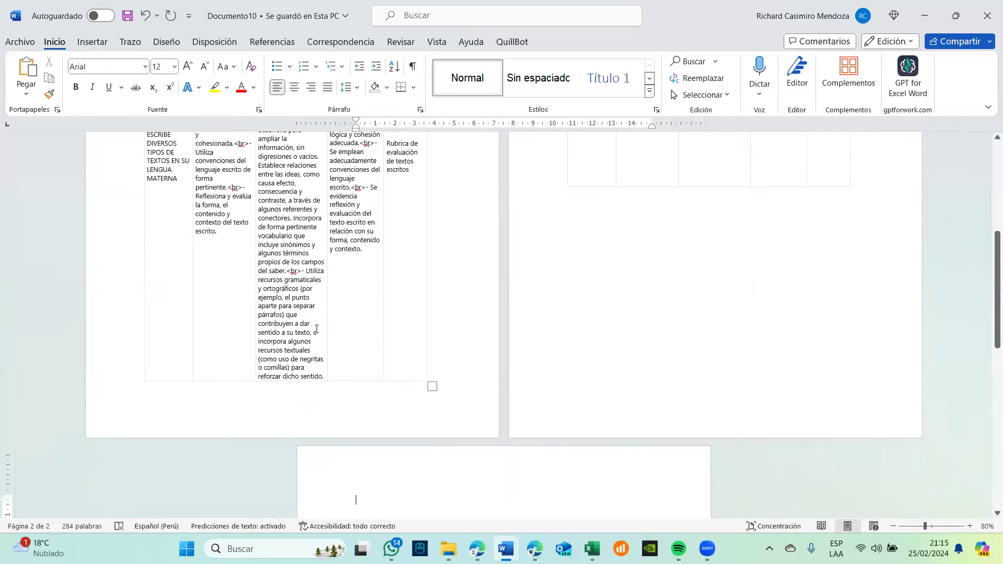
{"action": "left_click", "coordinate": [510, 459]}
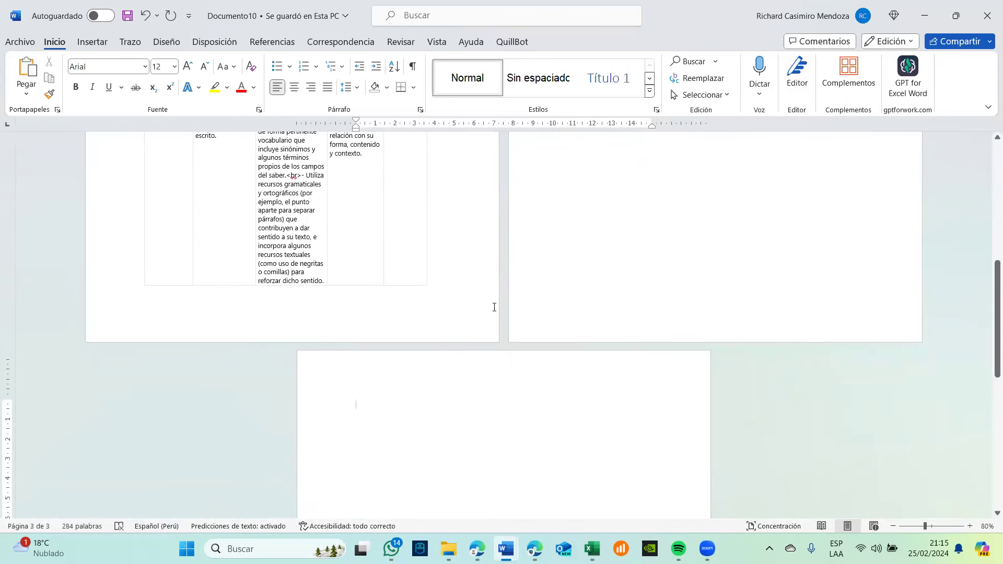
- Minimize the two Word windows, return to the ChatGPT page, and copy the complete interview session response
{"action": "left_click", "coordinate": [923, 16]}
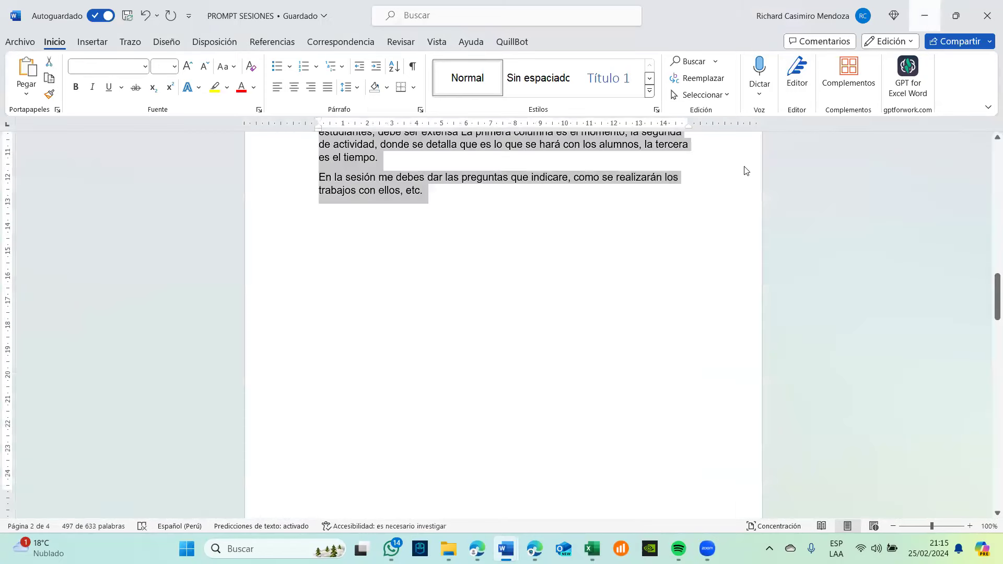
{"action": "left_click", "coordinate": [926, 12]}
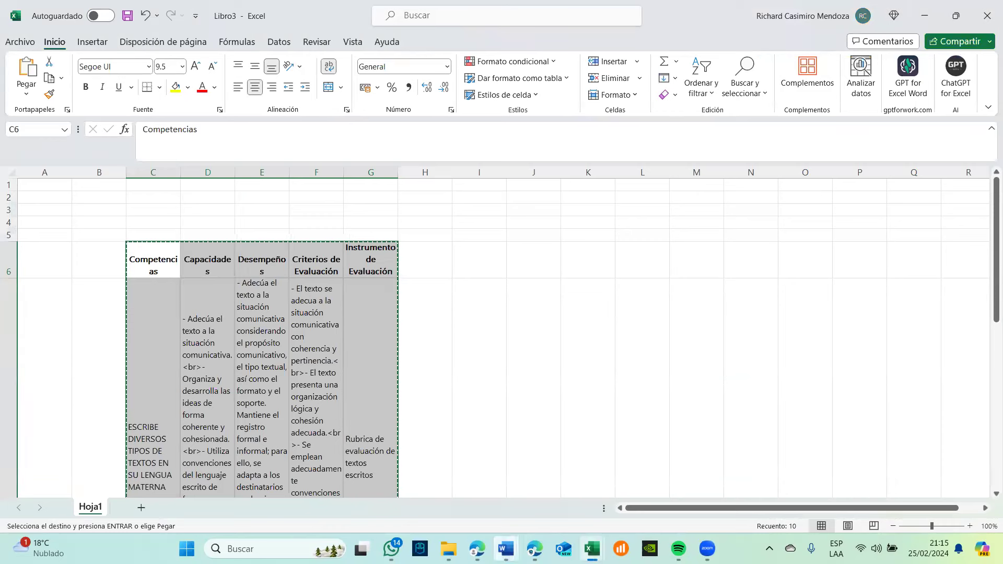
{"action": "mouse_move", "coordinate": [534, 548]}
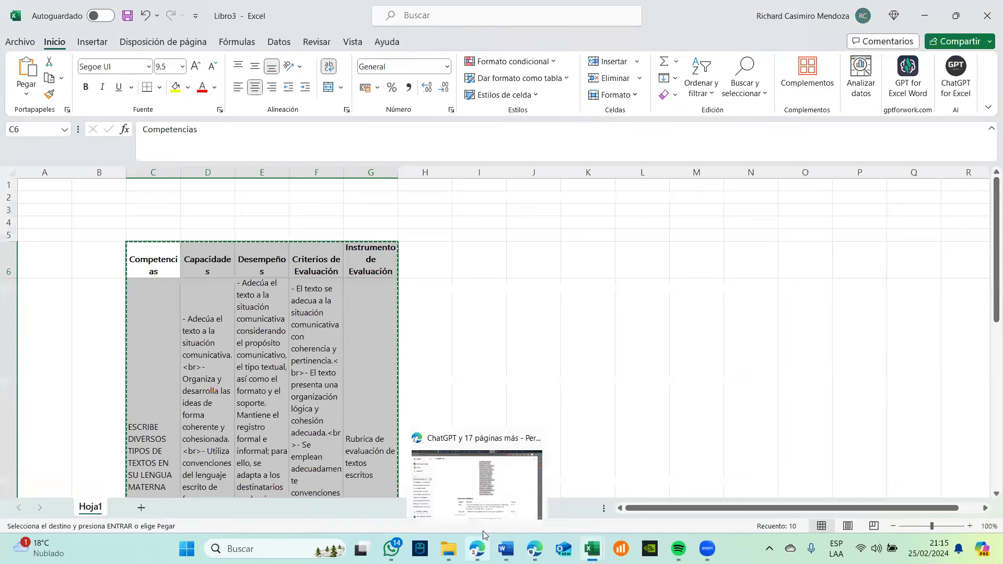
{"action": "left_click", "coordinate": [503, 481]}
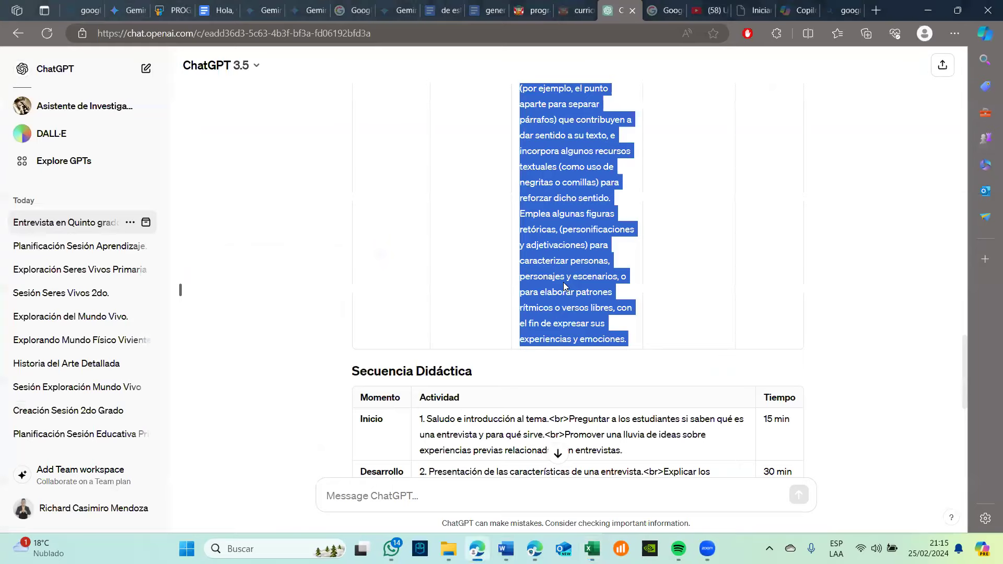
{"action": "left_click", "coordinate": [665, 374]}
{"action": "scroll", "coordinate": [665, 374], "scroll_direction": "down", "scroll_amount": 8}
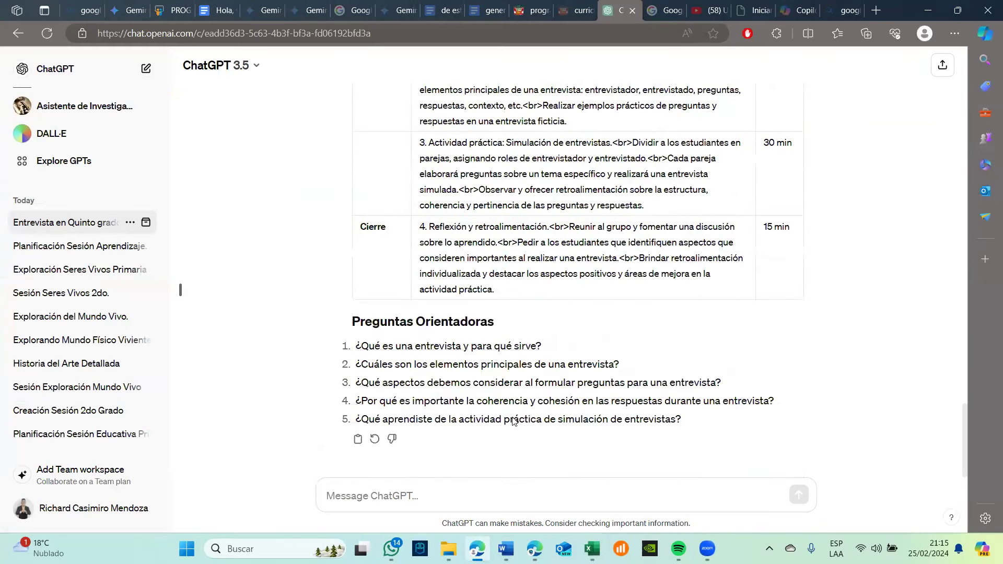
{"action": "left_click", "coordinate": [357, 440]}
- Paste the complete ChatGPT response into another new Word document and review how its tables come across
{"action": "mouse_move", "coordinate": [506, 549]}
{"action": "left_click", "coordinate": [720, 499]}
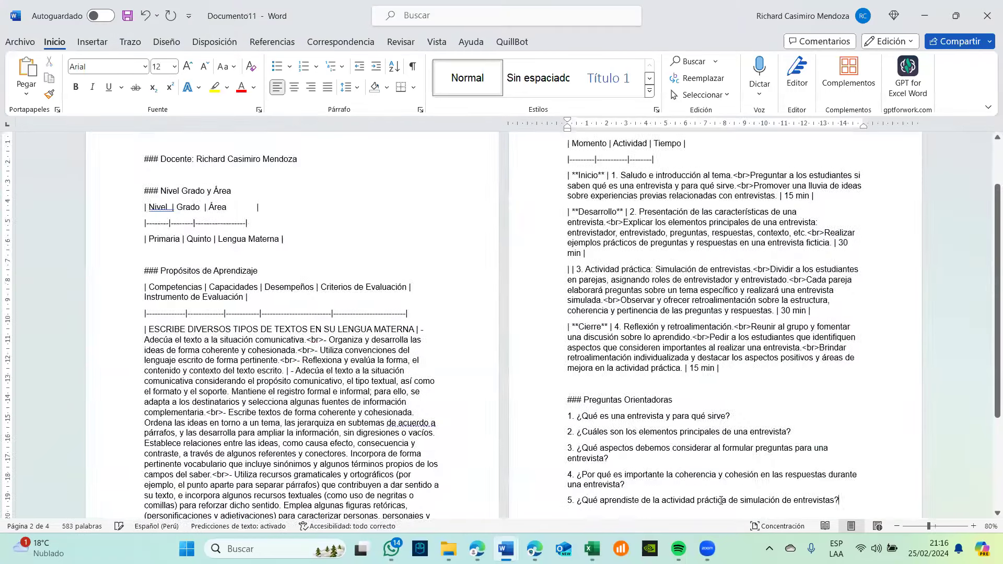
{"action": "scroll", "coordinate": [720, 501], "scroll_direction": "down", "scroll_amount": 5}
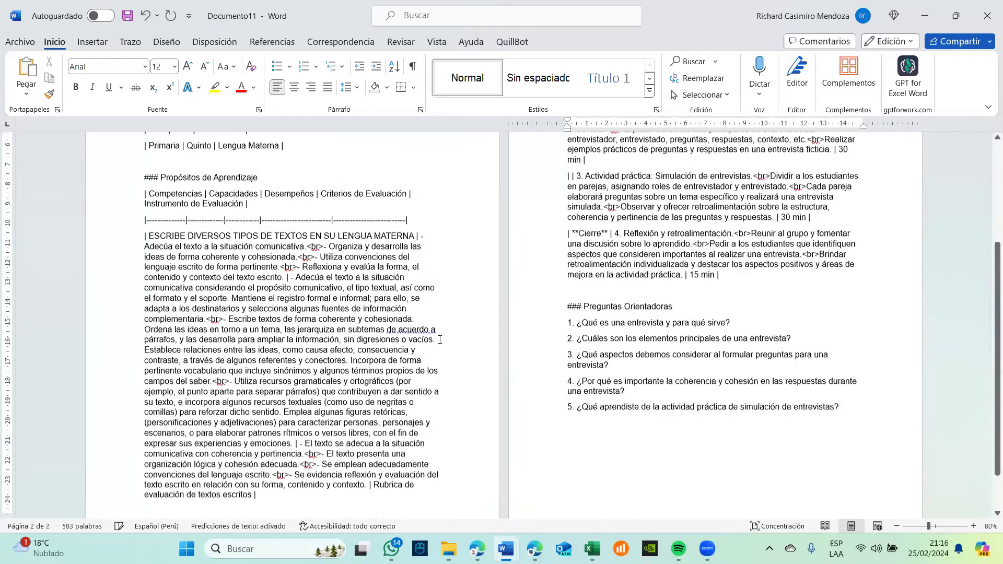
{"action": "scroll", "coordinate": [440, 340], "scroll_direction": "up", "scroll_amount": 7}
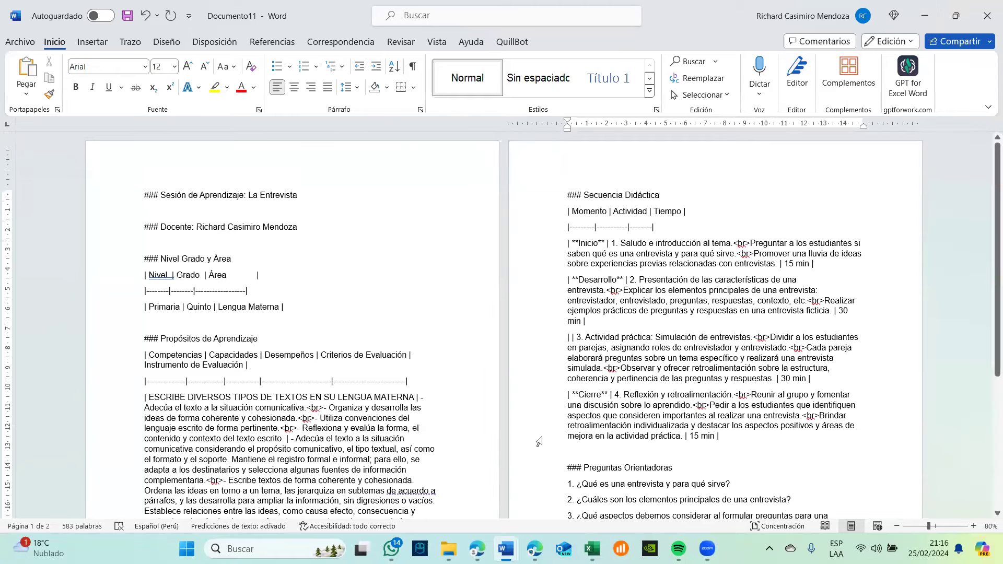
- Return to the ChatGPT page and copy only the Secuencia Didáctica table, from the Momento header through the Cierre row
{"action": "left_click", "coordinate": [477, 548]}
{"action": "left_click", "coordinate": [522, 470]}
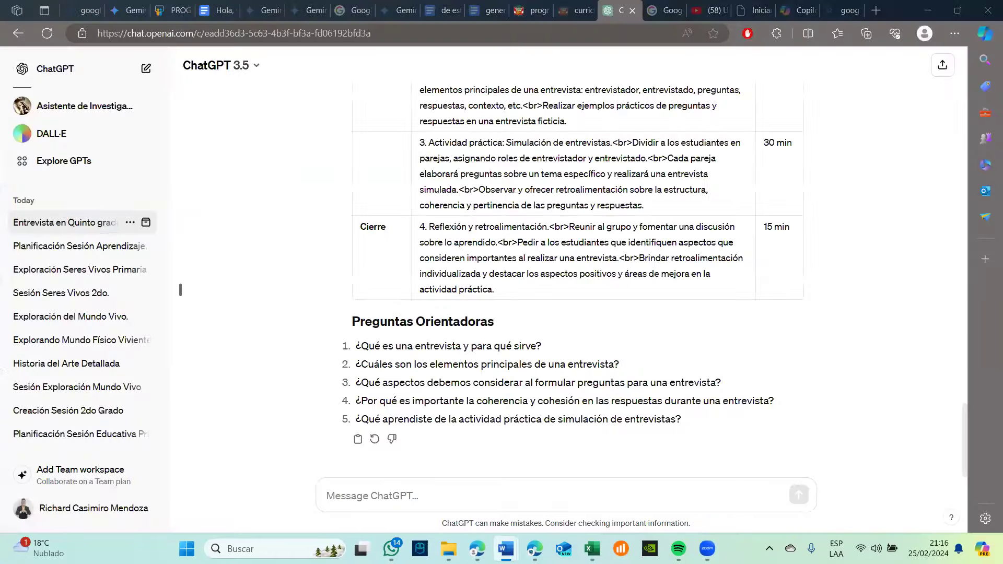
{"action": "scroll", "coordinate": [535, 344], "scroll_direction": "up", "scroll_amount": 5}
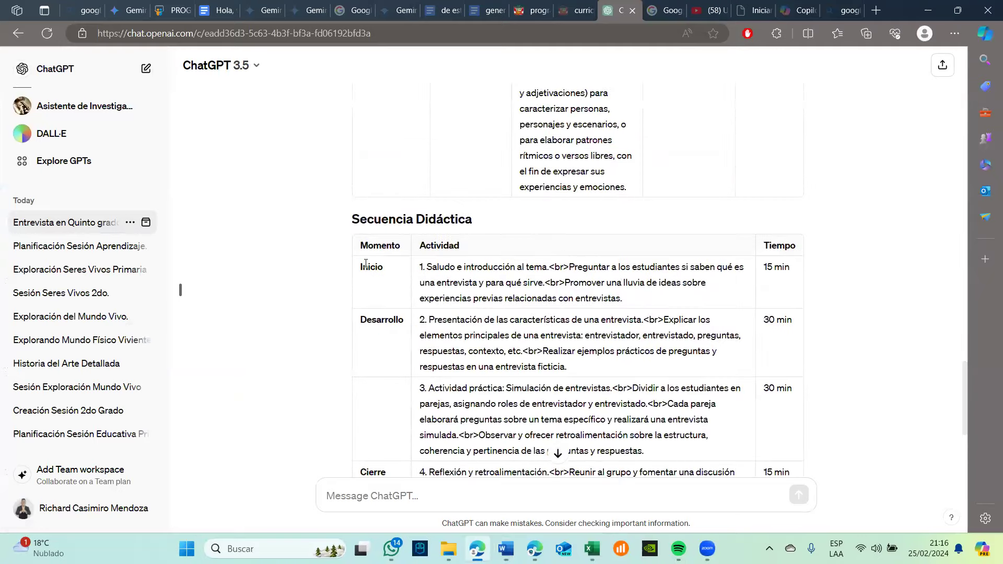
{"action": "left_click_drag", "start_coordinate": [380, 249], "coordinate": [793, 258]}
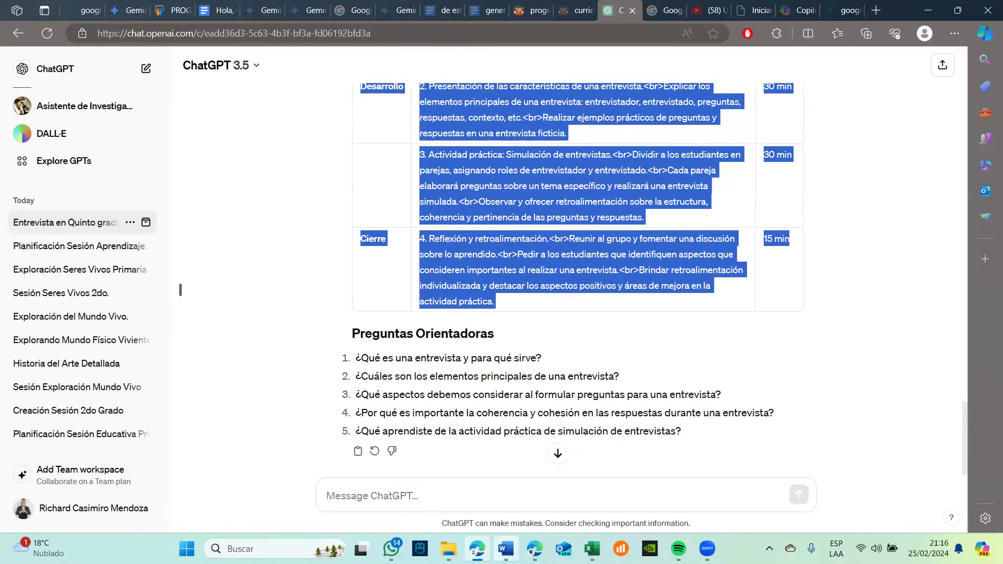
- Switch to Word and paste the Secuencia Didáctica table into a new blank document
{"action": "mouse_move", "coordinate": [506, 548]}
{"action": "left_click", "coordinate": [622, 500]}
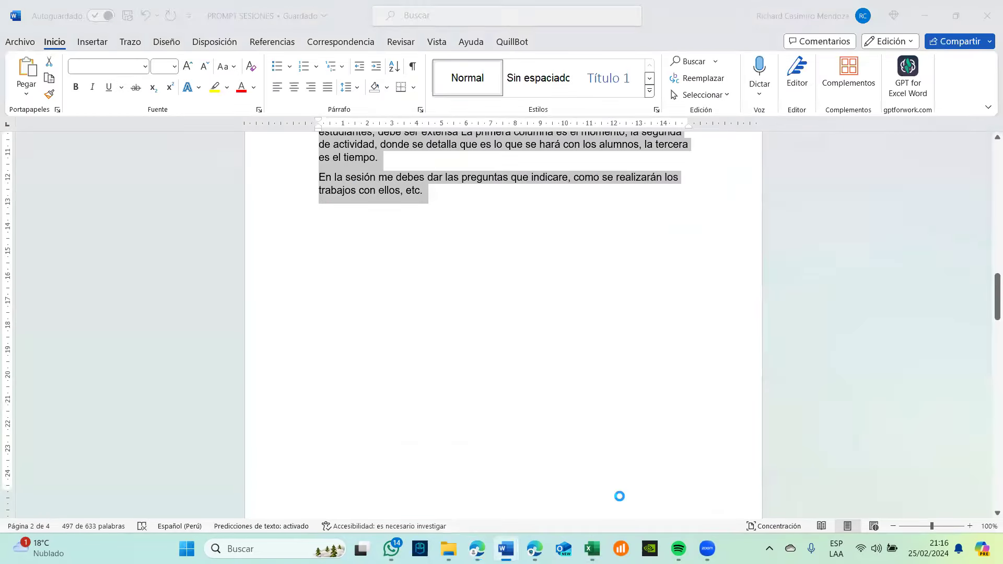
{"action": "key", "text": "ctrl+v"}
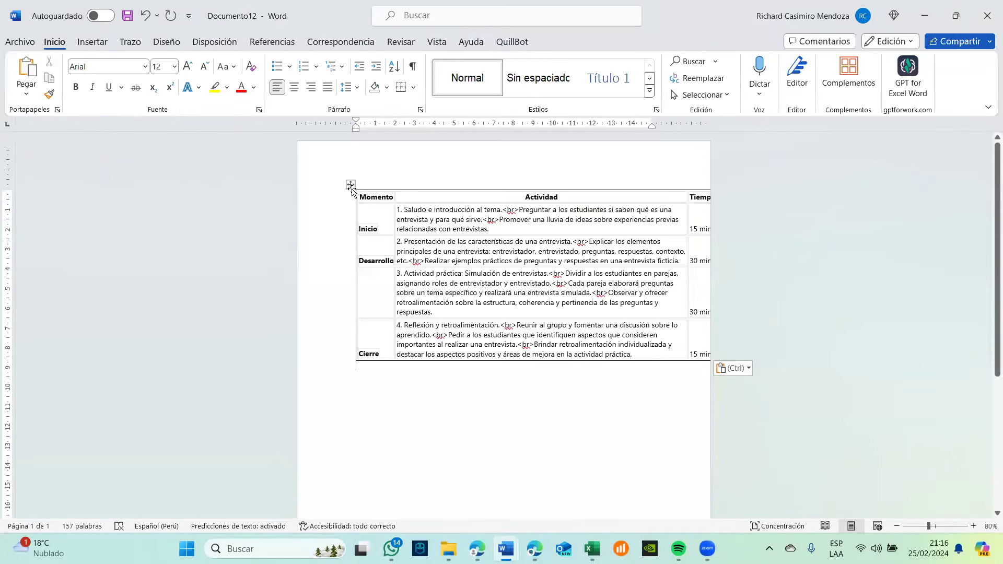
- Autofit the whole pasted Secuencia Didáctica table so that it fits within the page margins, and deselect it
{"action": "left_click", "coordinate": [351, 185]}
{"action": "right_click", "coordinate": [350, 186]}
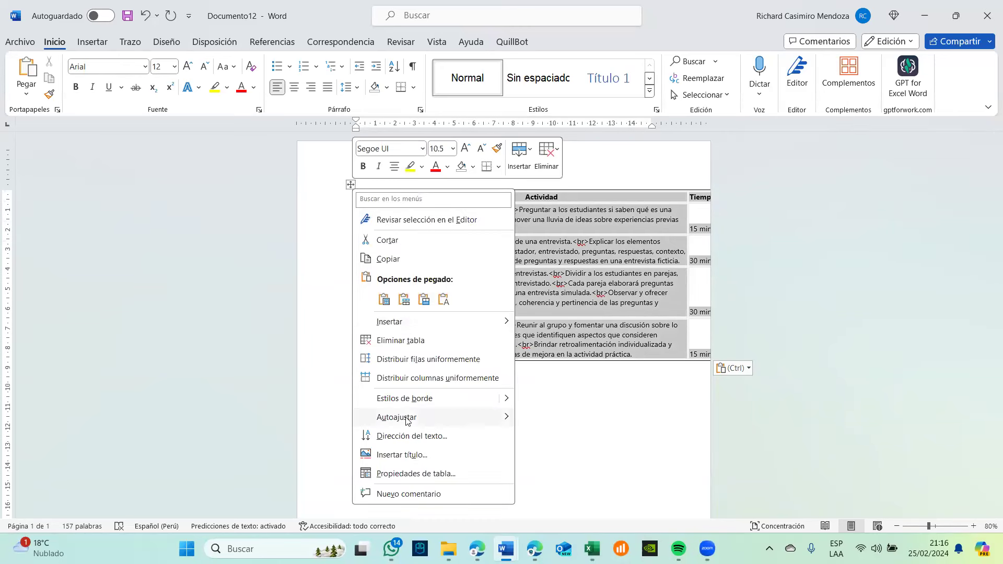
{"action": "mouse_move", "coordinate": [513, 413]}
{"action": "left_click", "coordinate": [550, 422]}
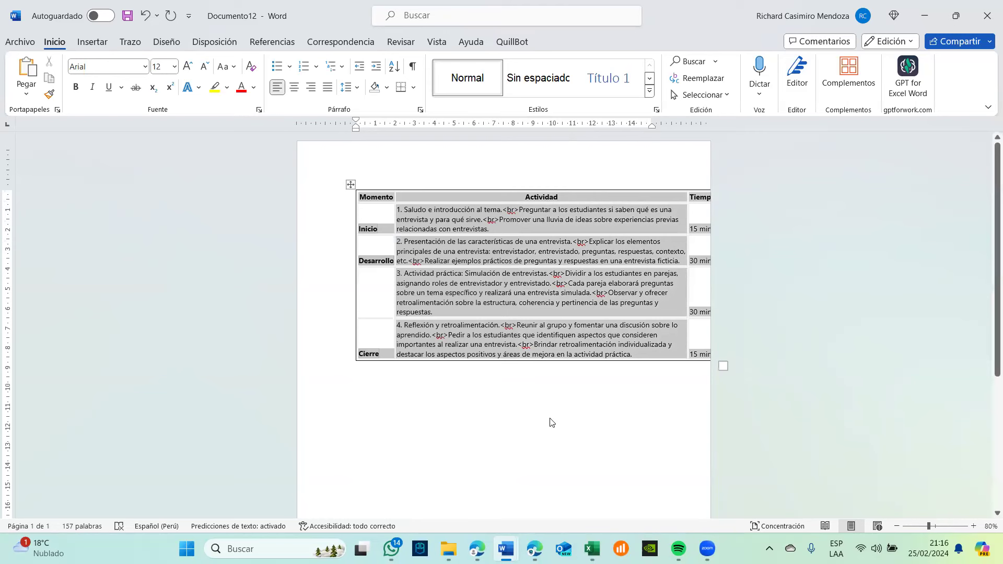
{"action": "left_click", "coordinate": [550, 418]}
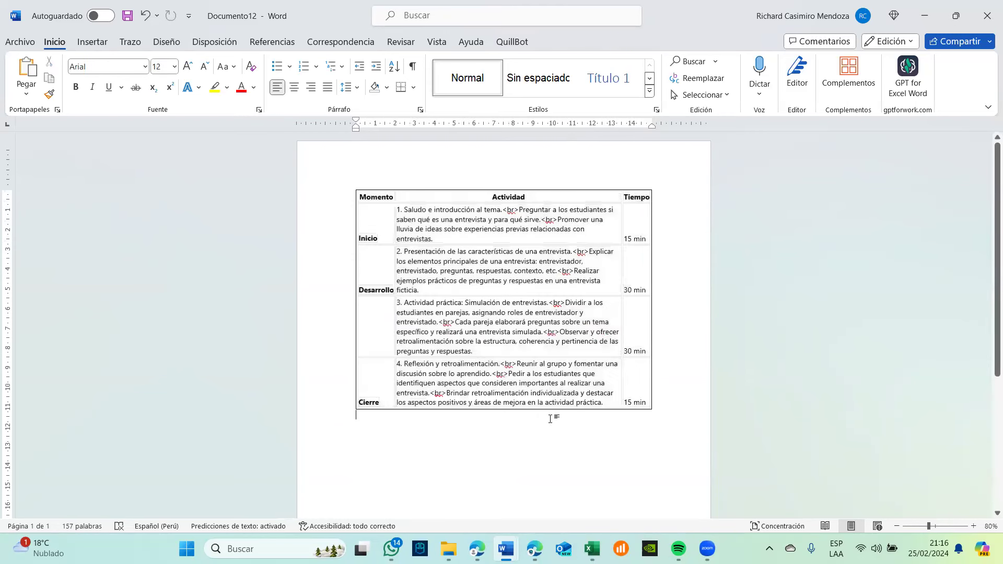
- Switch back to the ChatGPT conversation and review the session prompt, the Propósitos de Aprendizaje table and the Secuencia Didáctica table
{"action": "scroll", "coordinate": [550, 418], "scroll_direction": "down", "scroll_amount": 1}
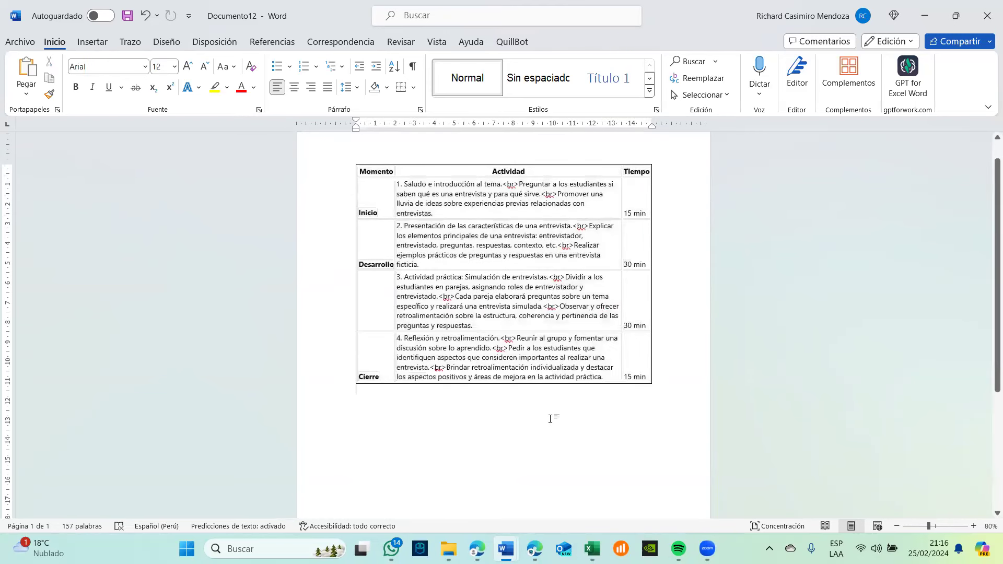
{"action": "left_click", "coordinate": [917, 20]}
{"action": "left_click", "coordinate": [917, 20]}
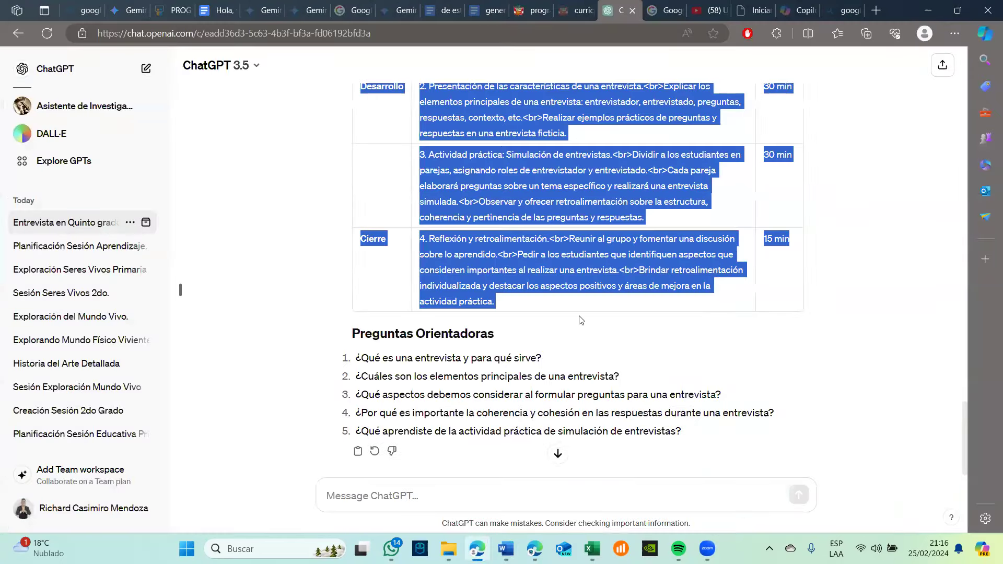
{"action": "left_click", "coordinate": [482, 517]}
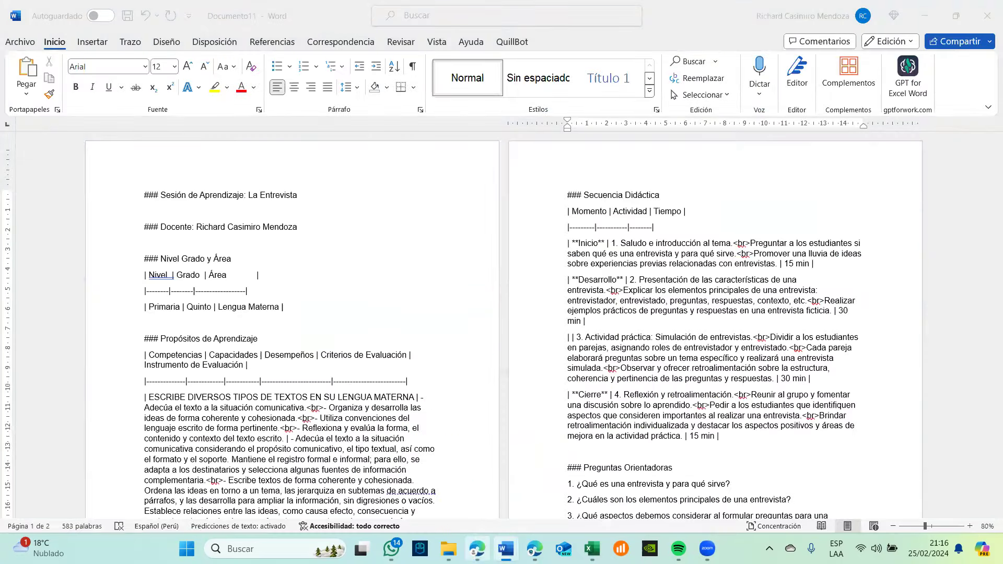
{"action": "left_click", "coordinate": [477, 550]}
{"action": "scroll", "coordinate": [484, 297], "scroll_direction": "up", "scroll_amount": 15}
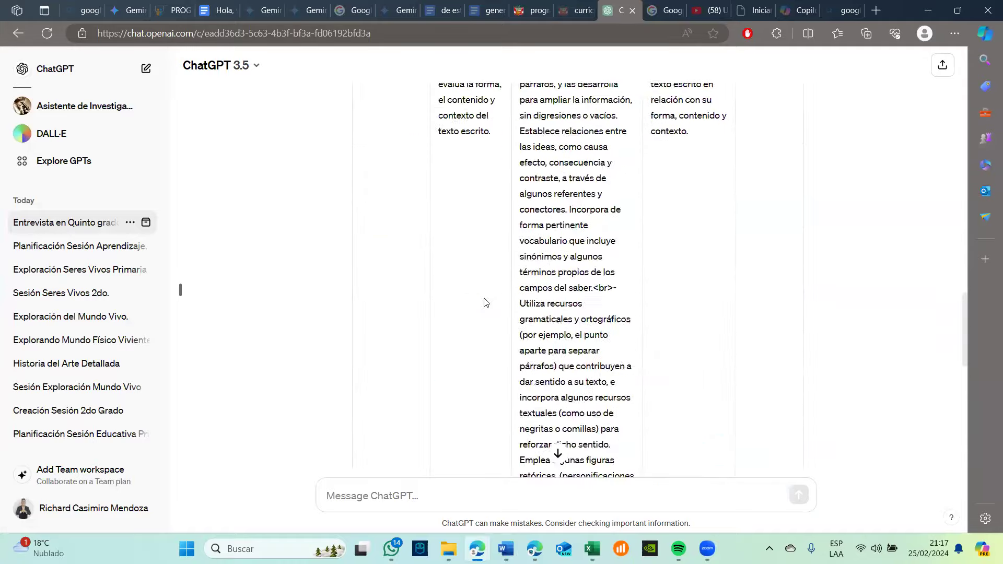
{"action": "scroll", "coordinate": [484, 298], "scroll_direction": "up", "scroll_amount": 5}
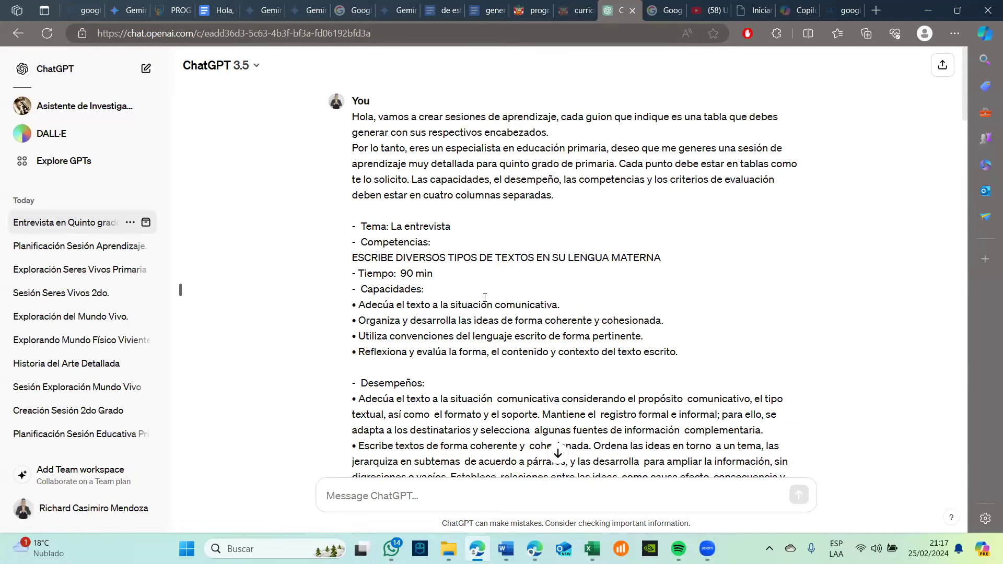
{"action": "scroll", "coordinate": [485, 297], "scroll_direction": "down", "scroll_amount": 2}
{"action": "scroll", "coordinate": [485, 297], "scroll_direction": "down", "scroll_amount": 15}
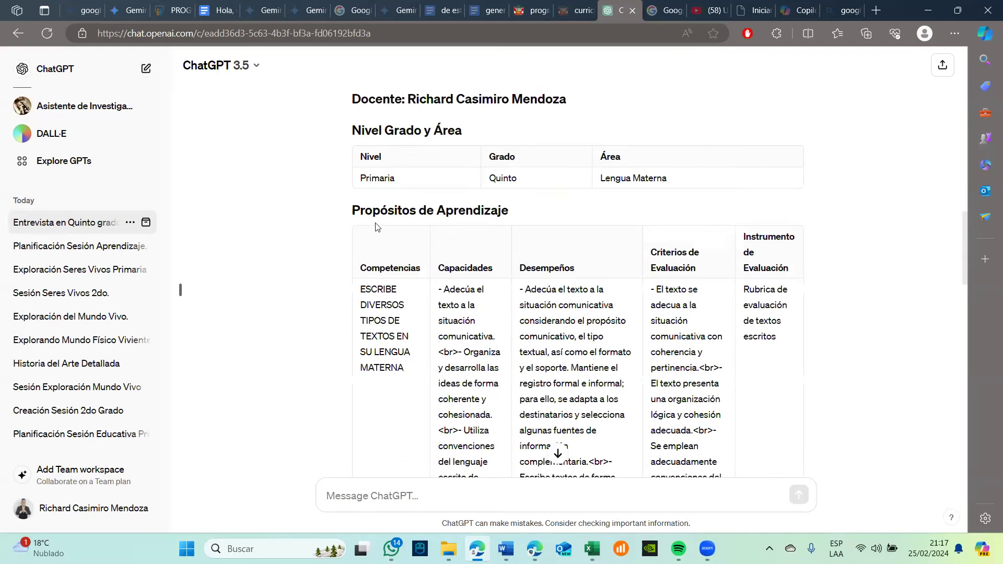
{"action": "scroll", "coordinate": [409, 221], "scroll_direction": "down", "scroll_amount": 15}
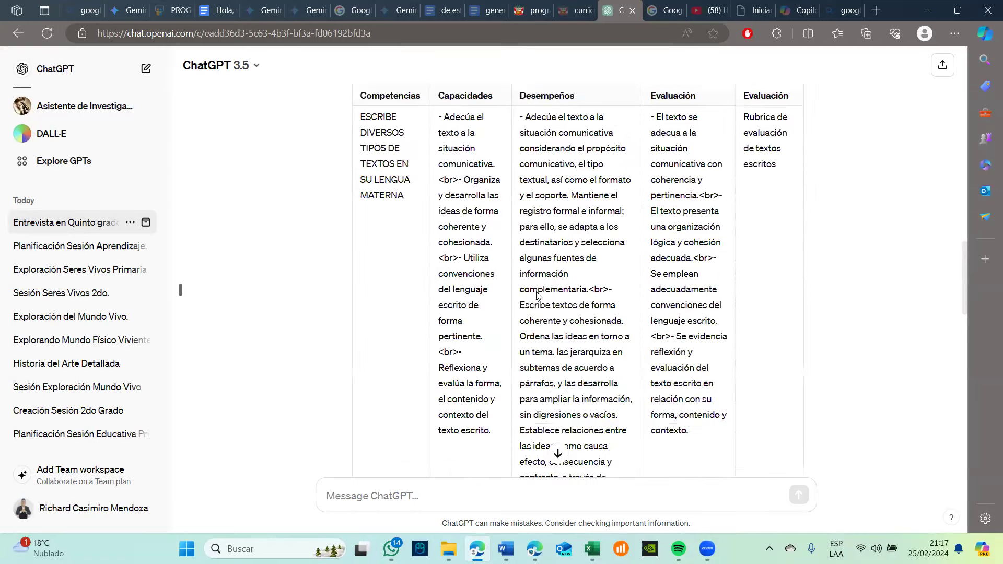
{"action": "left_click_drag", "start_coordinate": [538, 298], "coordinate": [537, 292]}
{"action": "scroll", "coordinate": [537, 292], "scroll_direction": "down", "scroll_amount": 8}
{"action": "scroll", "coordinate": [476, 103], "scroll_direction": "up", "scroll_amount": 3}
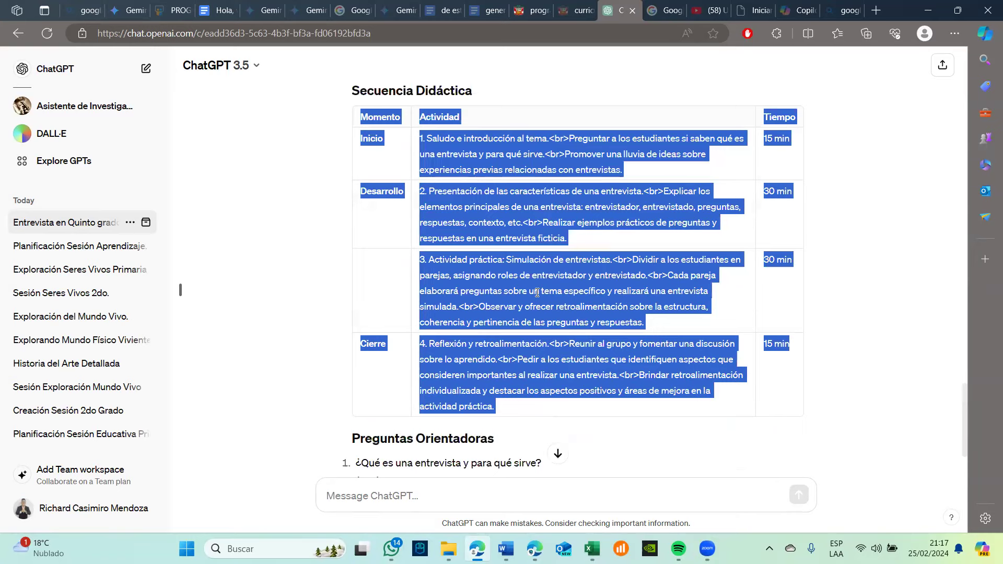
{"action": "left_click_drag", "start_coordinate": [476, 104], "coordinate": [357, 114]}
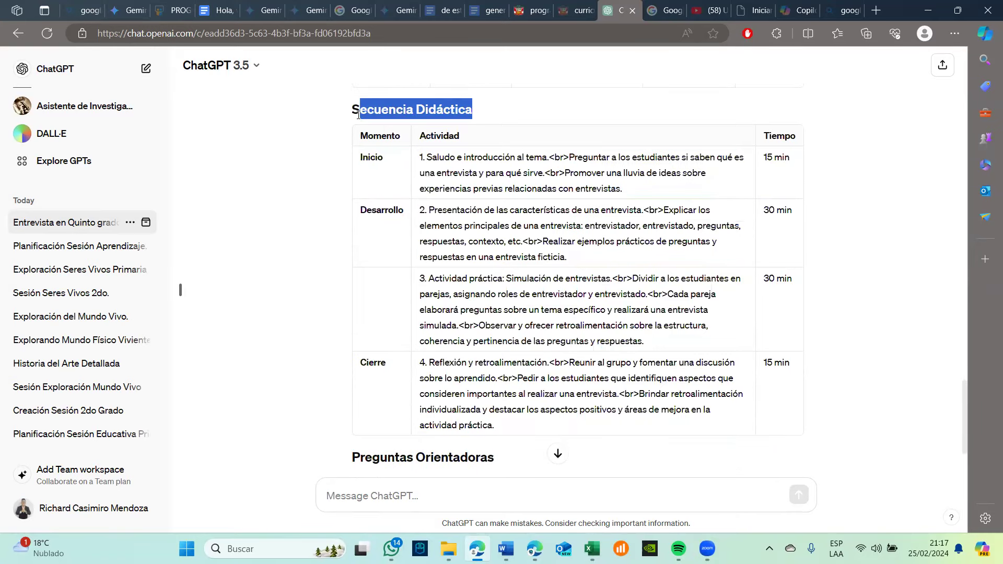
- Send ChatGPT the request "la sesion de aprendizaje, la puedes generar de una forma mucho mas amplia, y con mas detalles"
{"action": "left_click", "coordinate": [376, 493]}
{"action": "type", "text": "la sesion de aprendijza"}
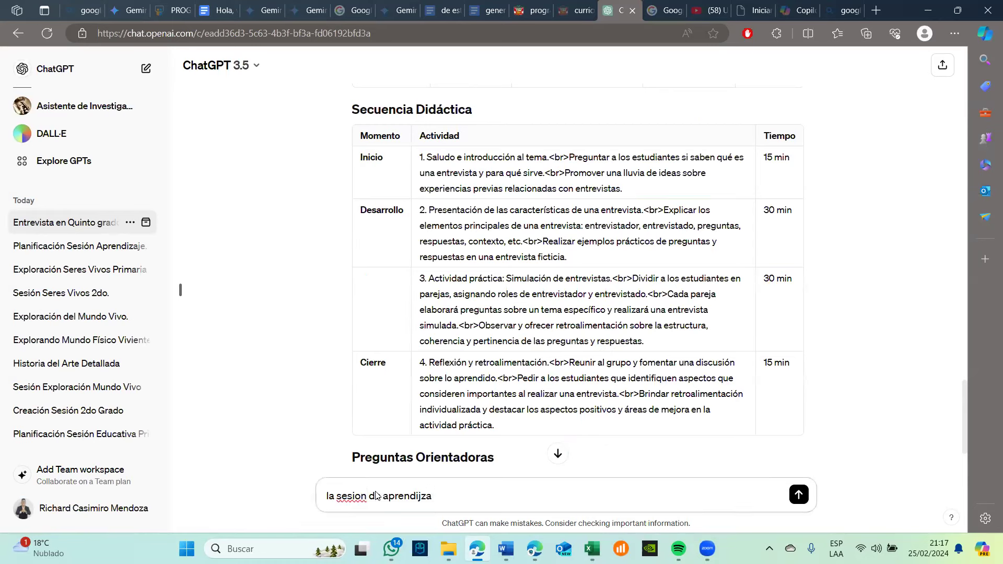
{"action": "key", "text": "BackSpace"}
{"action": "key", "text": "BackSpace"}
{"action": "key", "text": "BackSpace"}
{"action": "type", "text": "zaje, la puedes generar de una forma"}
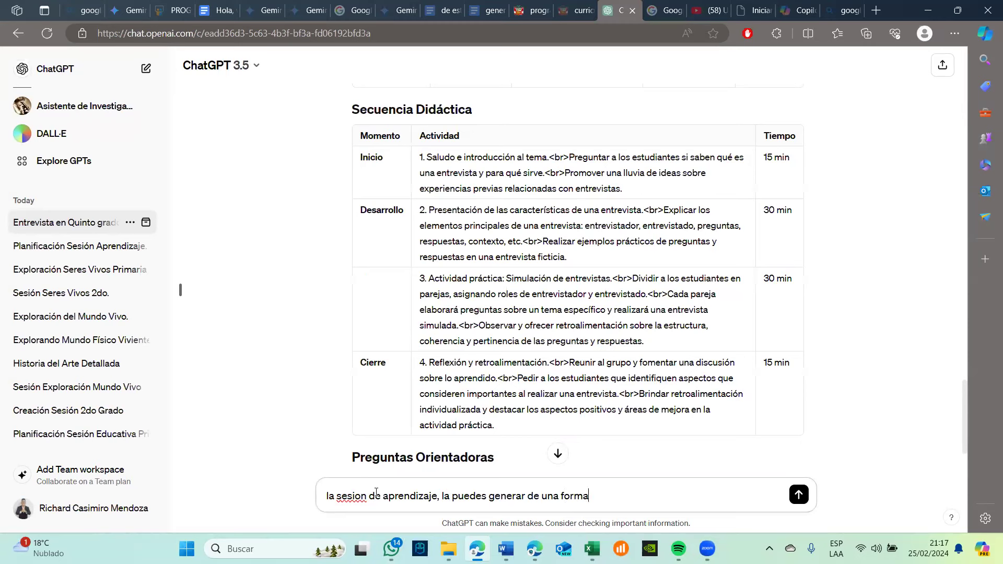
{"action": "type", "text": " mucho mas amplia, y con mas "}
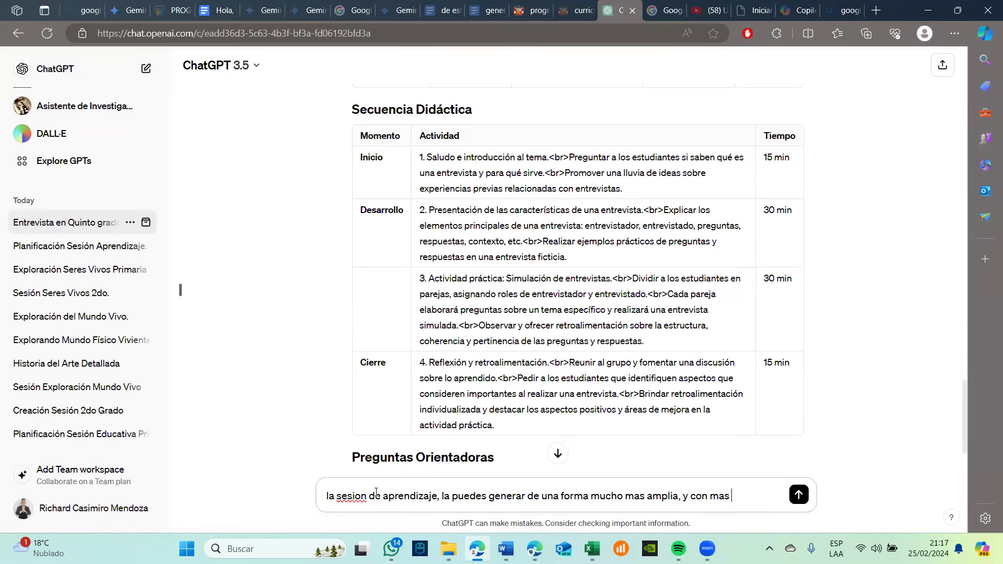
{"action": "type", "text": "detallesque"}
{"action": "key", "text": "BackSpace"}
{"action": "key", "text": "BackSpace"}
{"action": "key", "text": "BackSpace"}
{"action": "key", "text": "Return"}
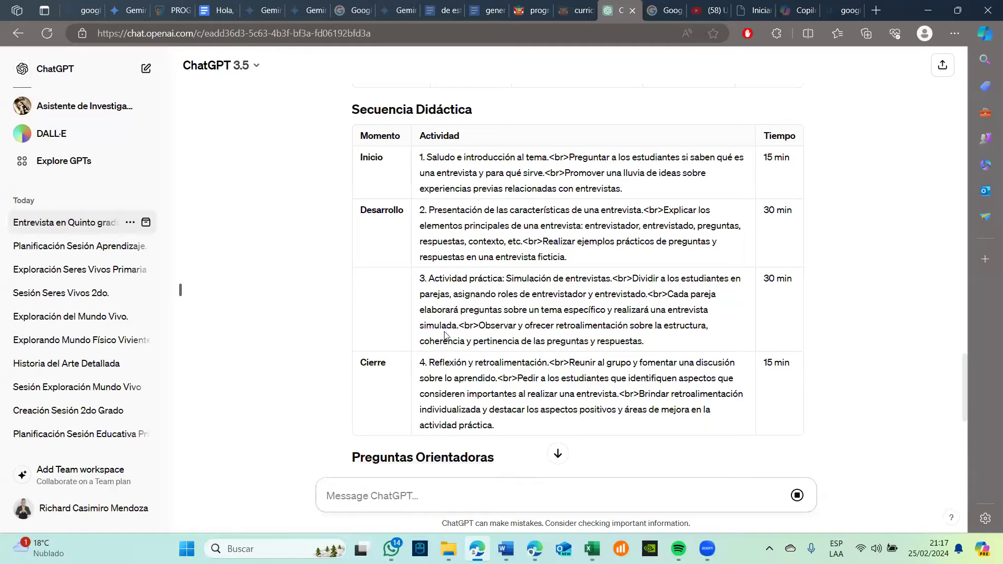
- Review the regenerated session's Secuencia Didáctica table and the Preguntas Orientadoras list
{"action": "scroll", "coordinate": [446, 335], "scroll_direction": "down", "scroll_amount": 8}
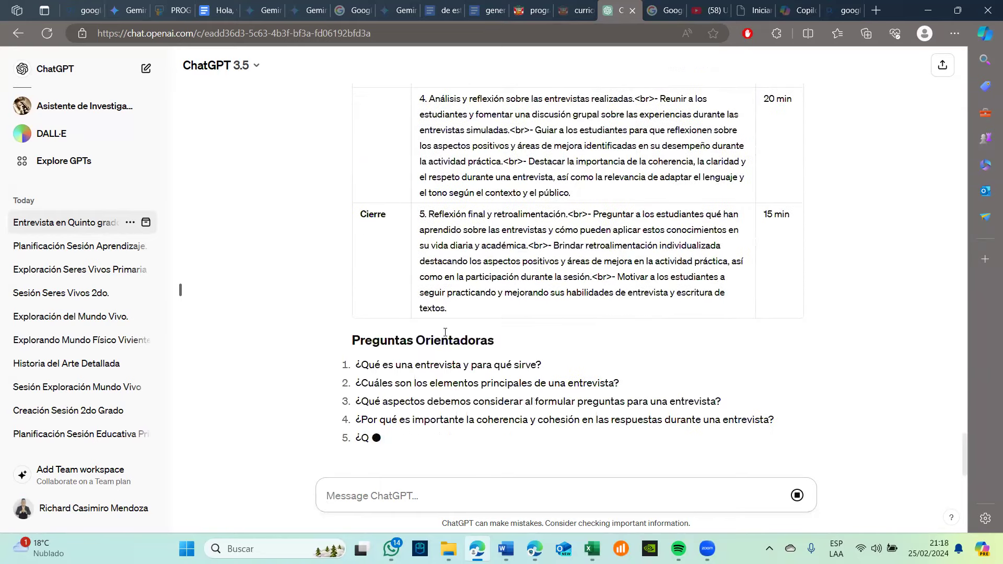
{"action": "scroll", "coordinate": [445, 332], "scroll_direction": "up", "scroll_amount": 10}
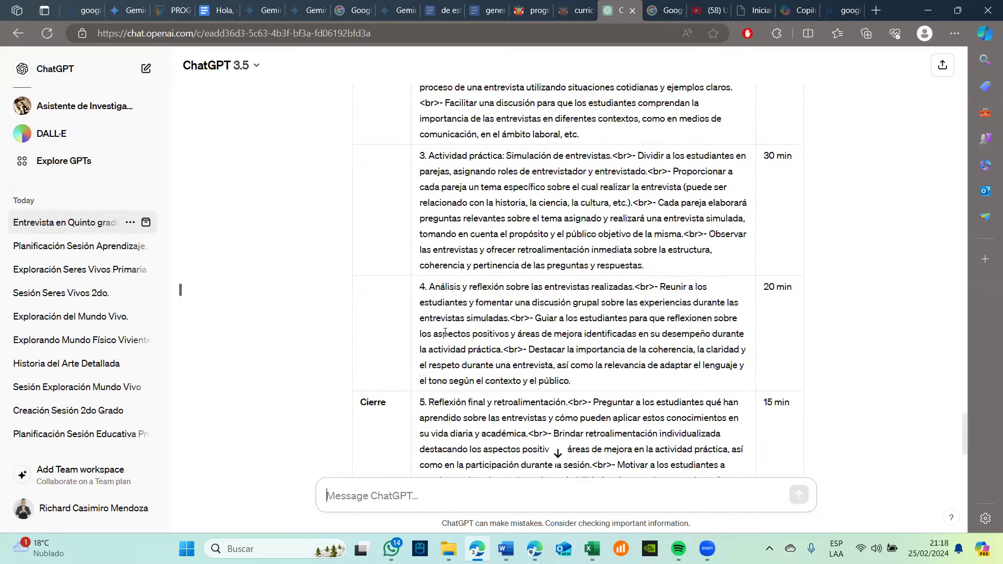
{"action": "scroll", "coordinate": [445, 332], "scroll_direction": "down", "scroll_amount": 5}
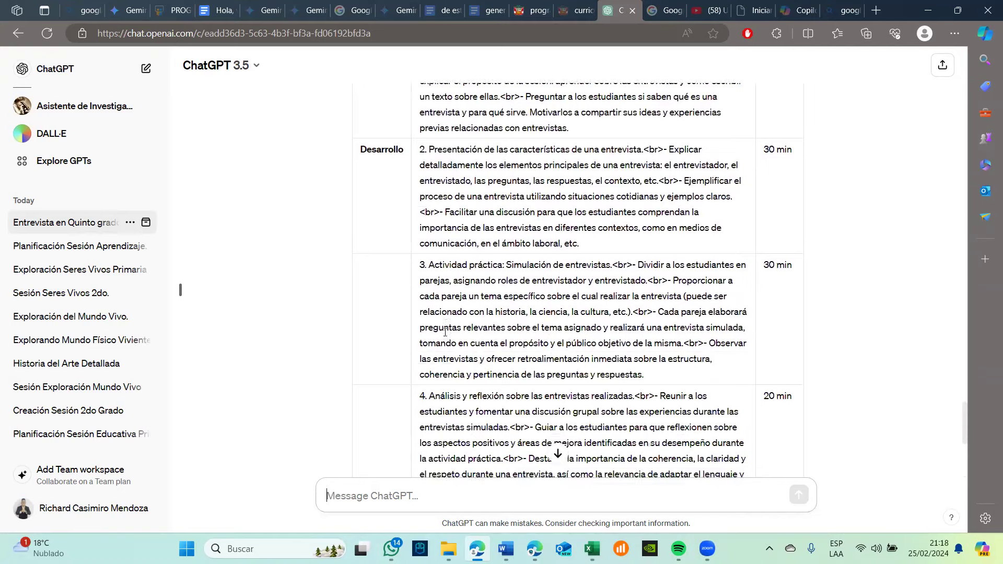
{"action": "scroll", "coordinate": [444, 332], "scroll_direction": "up", "scroll_amount": 2}
{"action": "scroll", "coordinate": [445, 332], "scroll_direction": "down", "scroll_amount": 5}
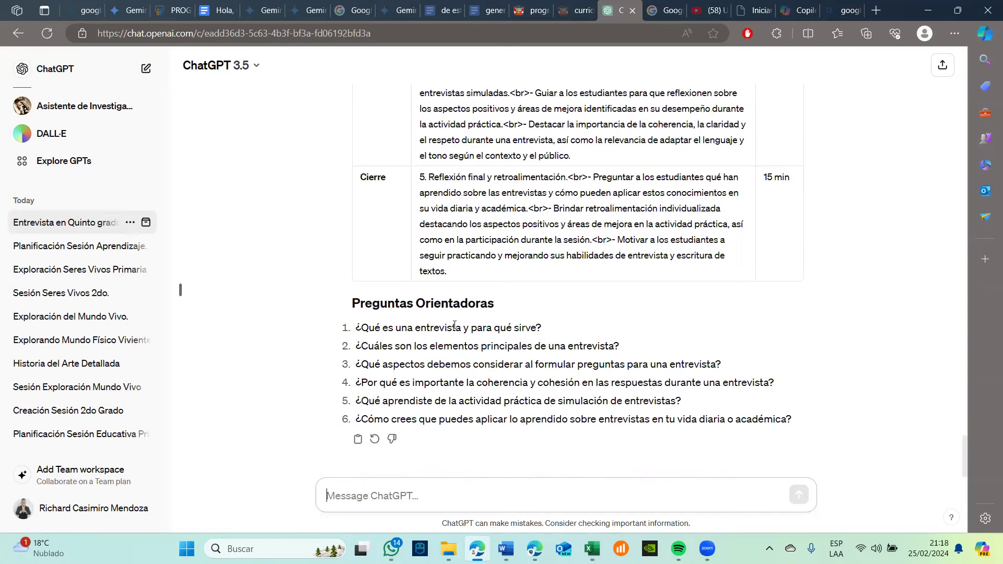
{"action": "scroll", "coordinate": [525, 295], "scroll_direction": "up", "scroll_amount": 3}
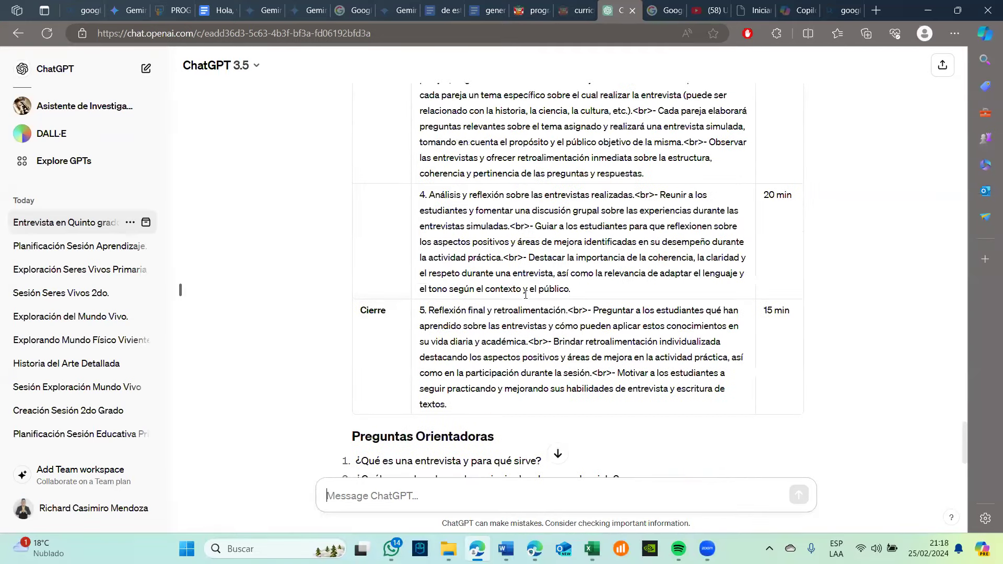
{"action": "scroll", "coordinate": [525, 294], "scroll_direction": "down", "scroll_amount": 3}
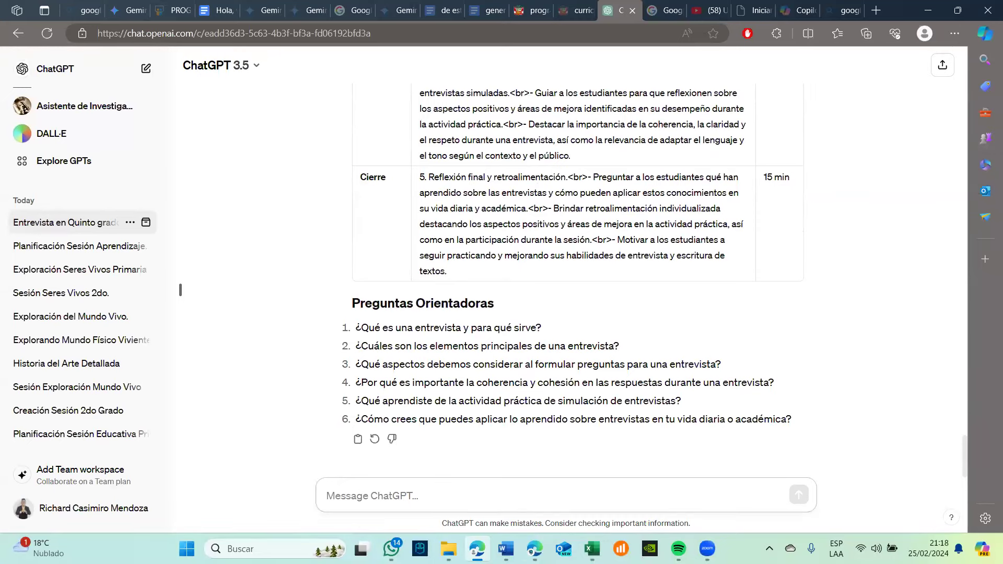
- Switch to the PROMPT SESIONES Word document and copy the prompt under RUBRICA, including its line of criteria
{"action": "mouse_move", "coordinate": [506, 549]}
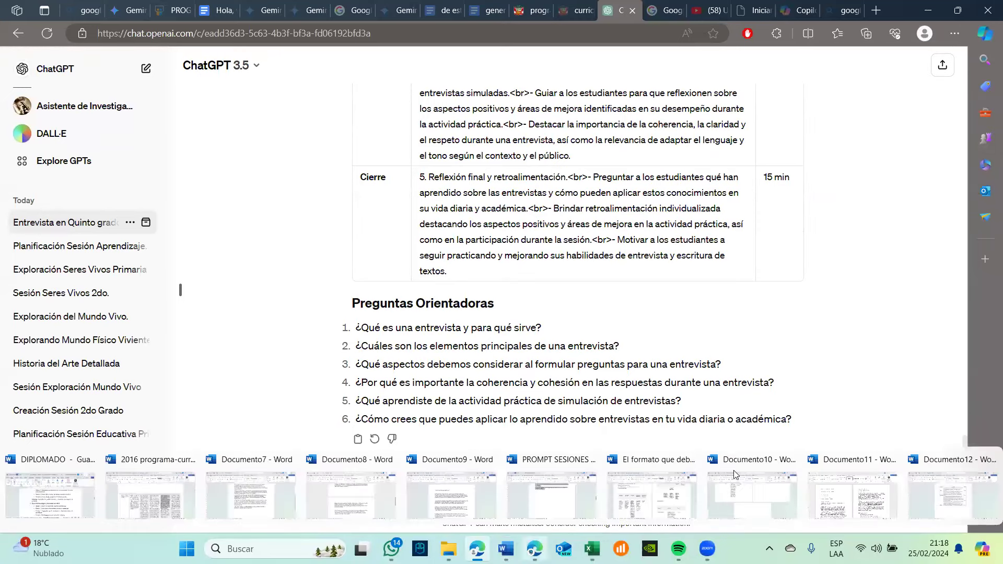
{"action": "left_click", "coordinate": [570, 494]}
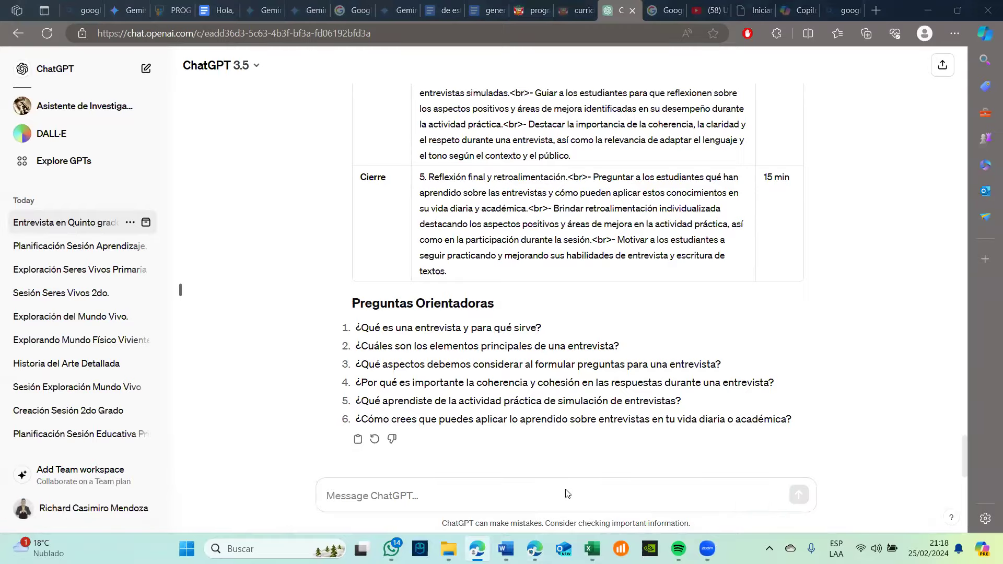
{"action": "scroll", "coordinate": [528, 279], "scroll_direction": "up", "scroll_amount": 15}
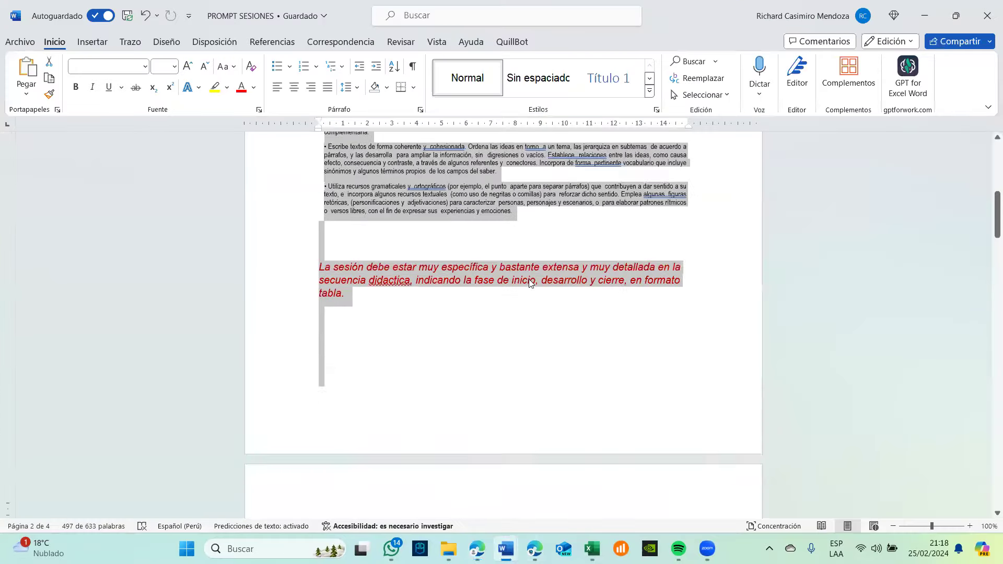
{"action": "scroll", "coordinate": [528, 279], "scroll_direction": "down", "scroll_amount": 20}
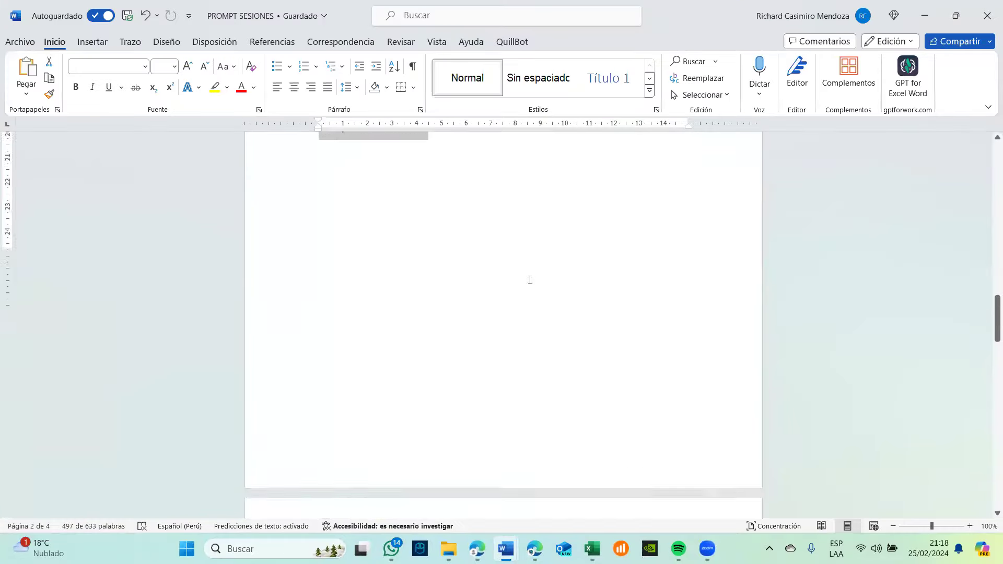
{"action": "scroll", "coordinate": [530, 280], "scroll_direction": "up", "scroll_amount": 1}
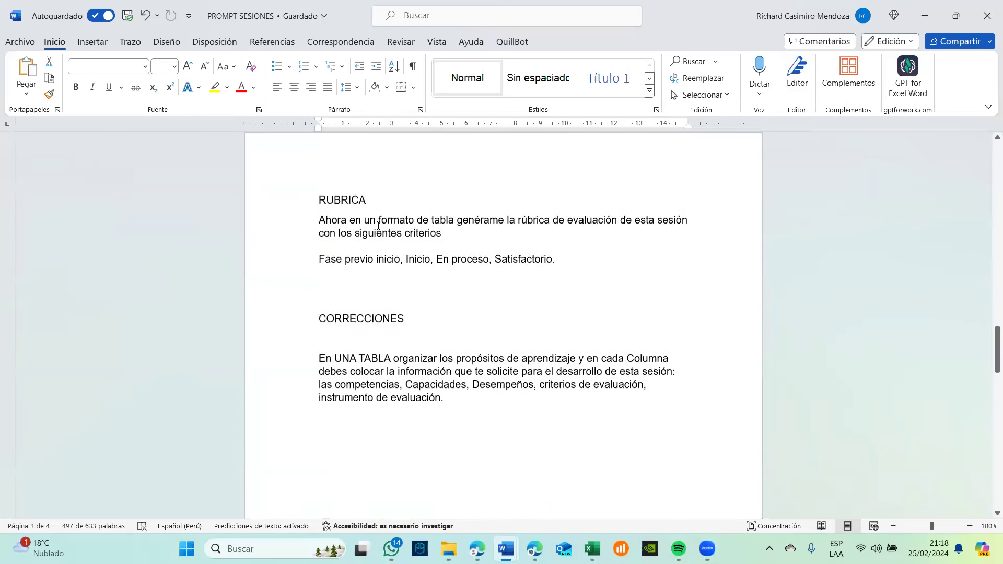
{"action": "left_click", "coordinate": [321, 200]}
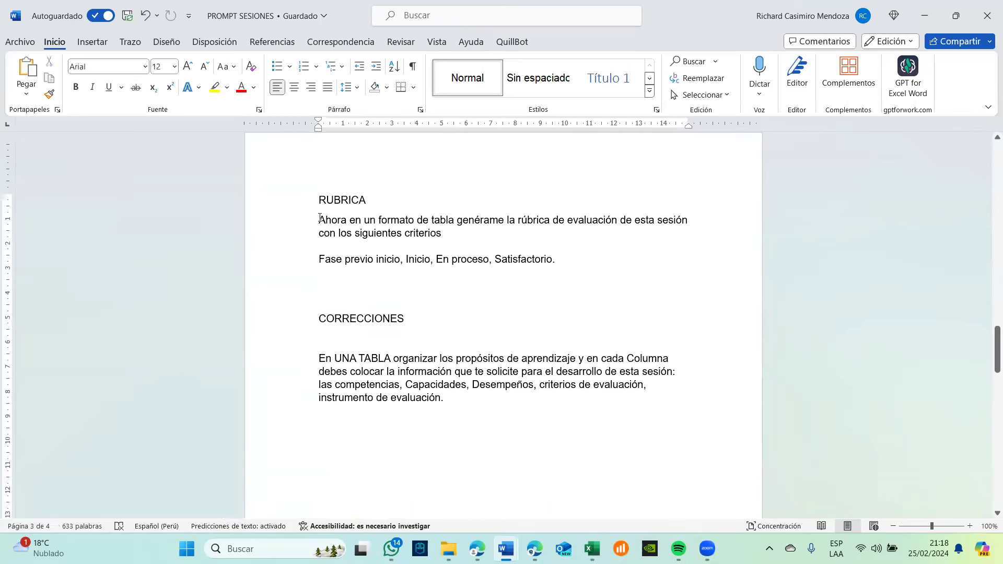
{"action": "left_click_drag", "start_coordinate": [409, 221], "coordinate": [475, 225]}
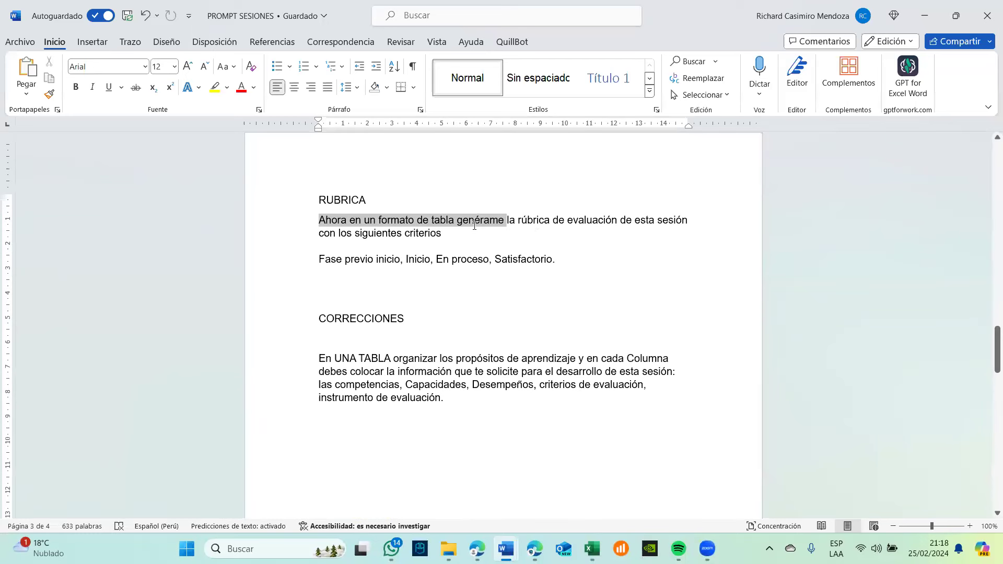
{"action": "left_click_drag", "start_coordinate": [543, 233], "coordinate": [577, 259]}
{"action": "key", "text": "ctrl+c"}
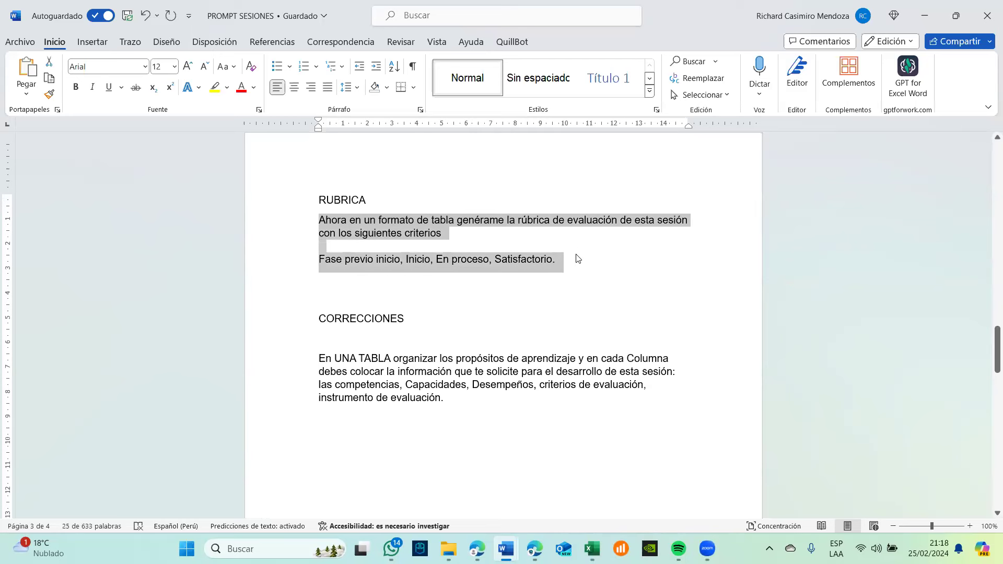
{"action": "left_click", "coordinate": [513, 261]}
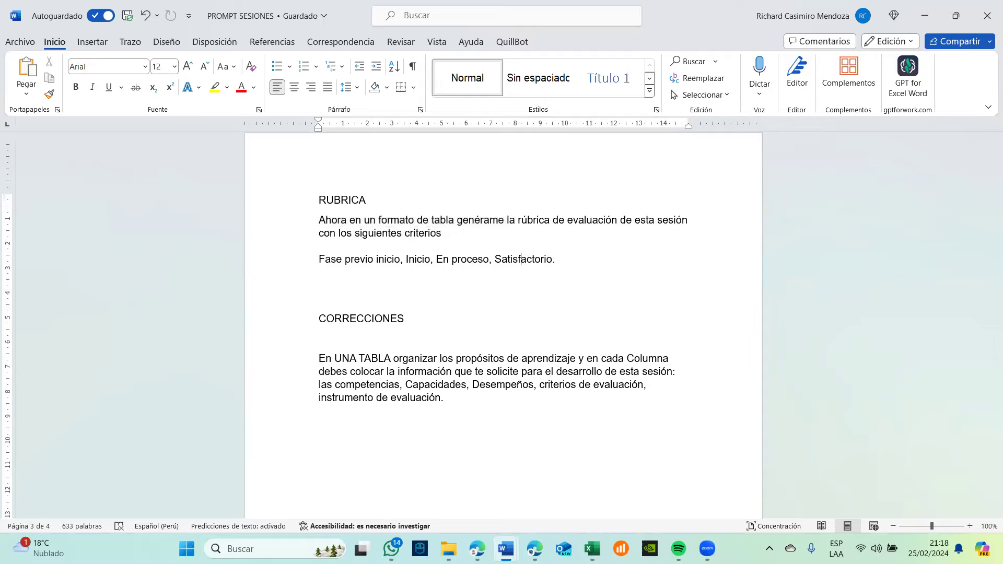
- Return to the ChatGPT conversation, paste the copied rubric prompt and send it
{"action": "mouse_move", "coordinate": [477, 548]}
{"action": "left_click", "coordinate": [404, 492]}
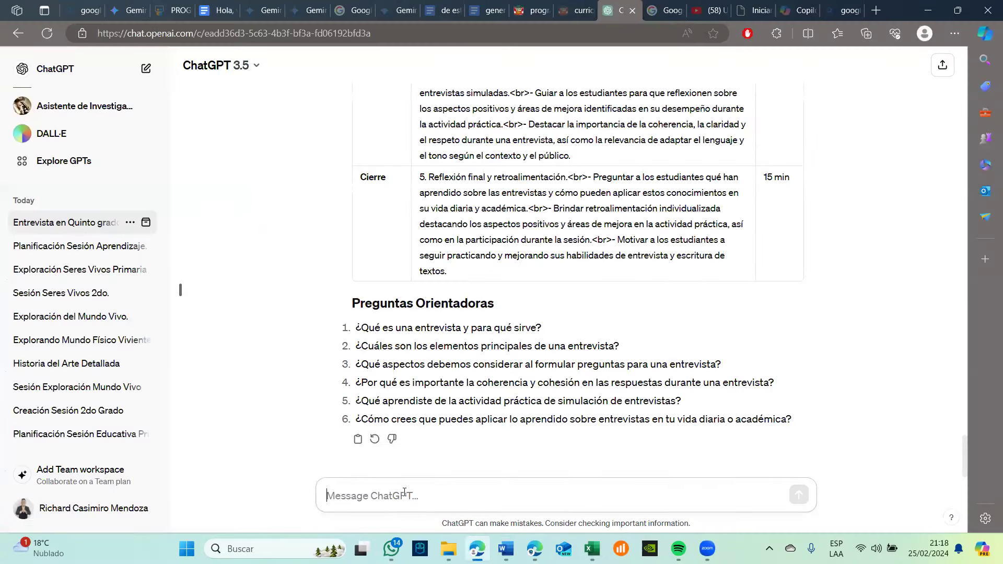
{"action": "key", "text": "ctrl+v"}
{"action": "key", "text": "Return"}
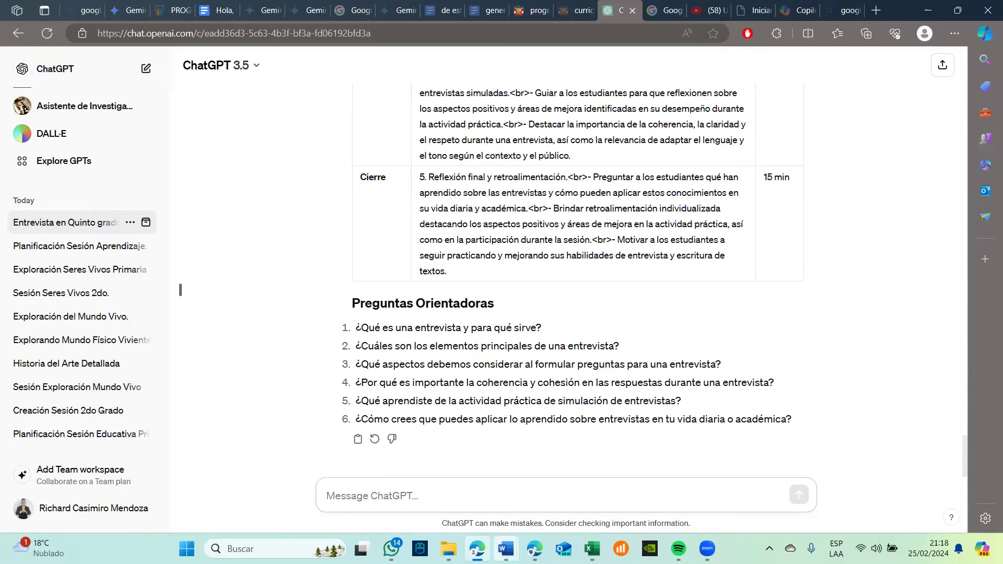
- Go back to the PROMPT SESIONES Word document and look over the prompt under CORRECCIONES
{"action": "mouse_move", "coordinate": [506, 548]}
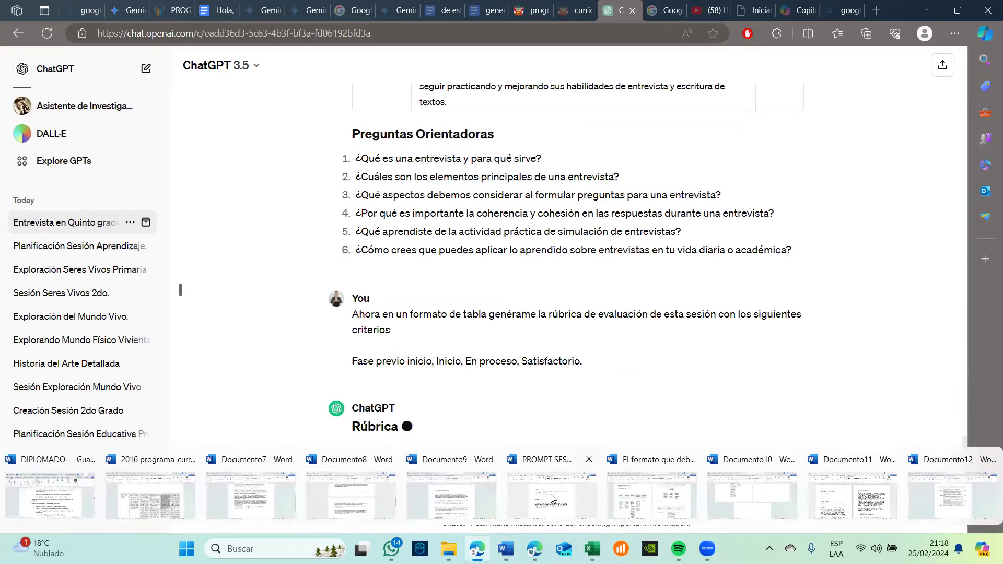
{"action": "left_click", "coordinate": [543, 498]}
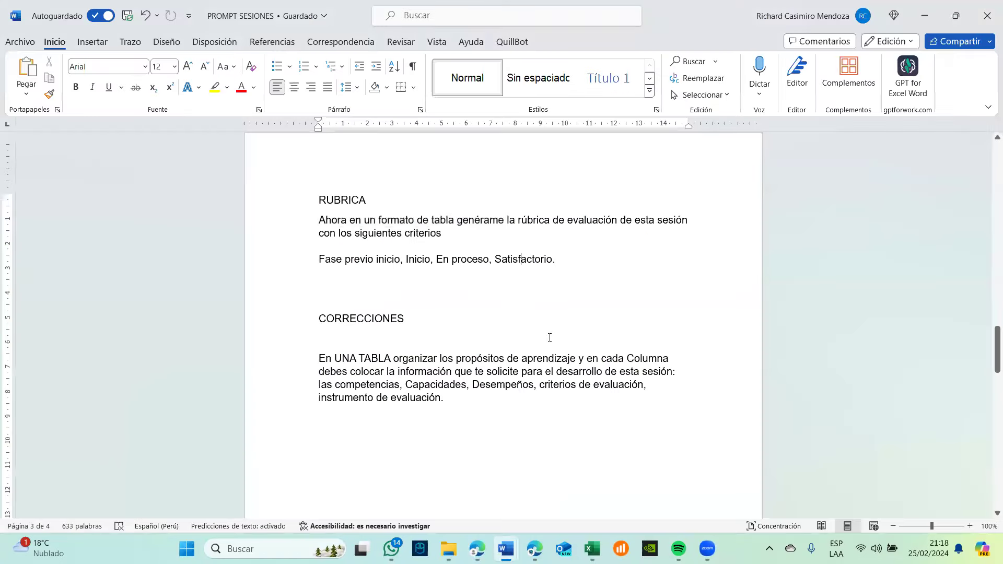
{"action": "scroll", "coordinate": [550, 337], "scroll_direction": "down", "scroll_amount": 4}
{"action": "left_click", "coordinate": [444, 306]}
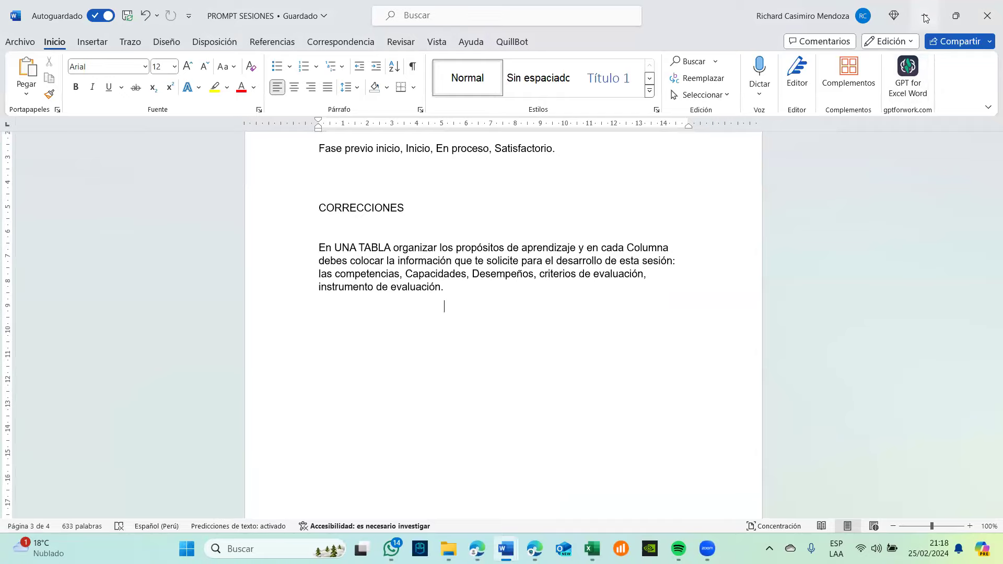
- Return to ChatGPT and examine the Rúbrica de Evaluación de la Sesión table from its beginning
{"action": "left_click", "coordinate": [926, 18]}
{"action": "scroll", "coordinate": [592, 292], "scroll_direction": "up", "scroll_amount": 5}
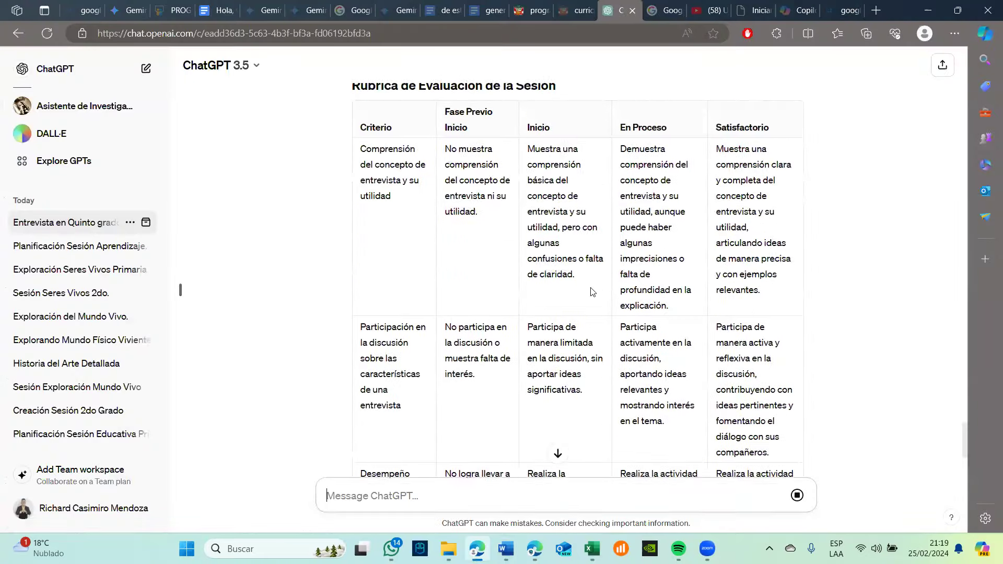
{"action": "scroll", "coordinate": [593, 292], "scroll_direction": "up", "scroll_amount": 3}
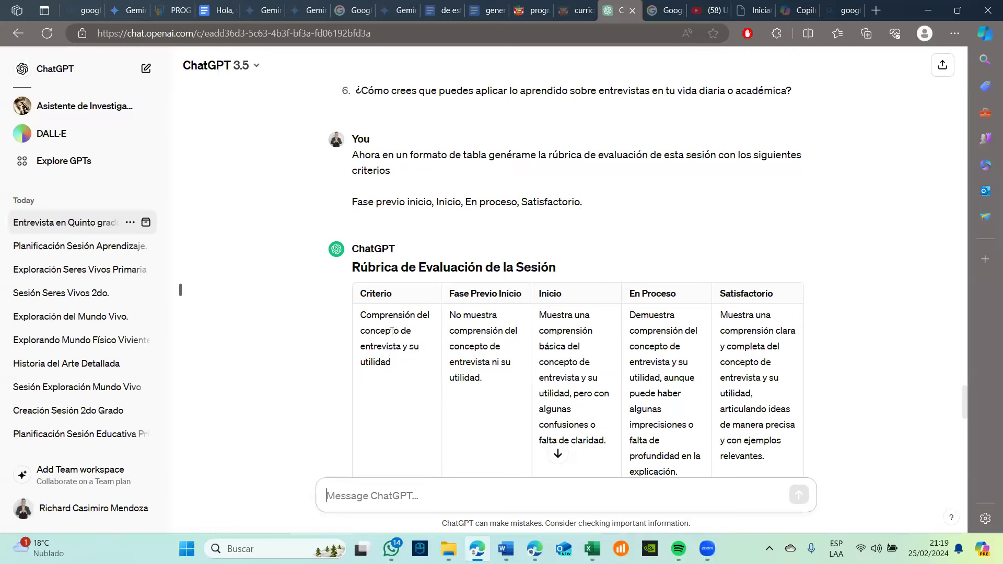
- Read through the Rúbrica de Evaluación de la Sesión table row by row, comparing its criteria with the prompt above it
{"action": "scroll", "coordinate": [390, 352], "scroll_direction": "down", "scroll_amount": 1}
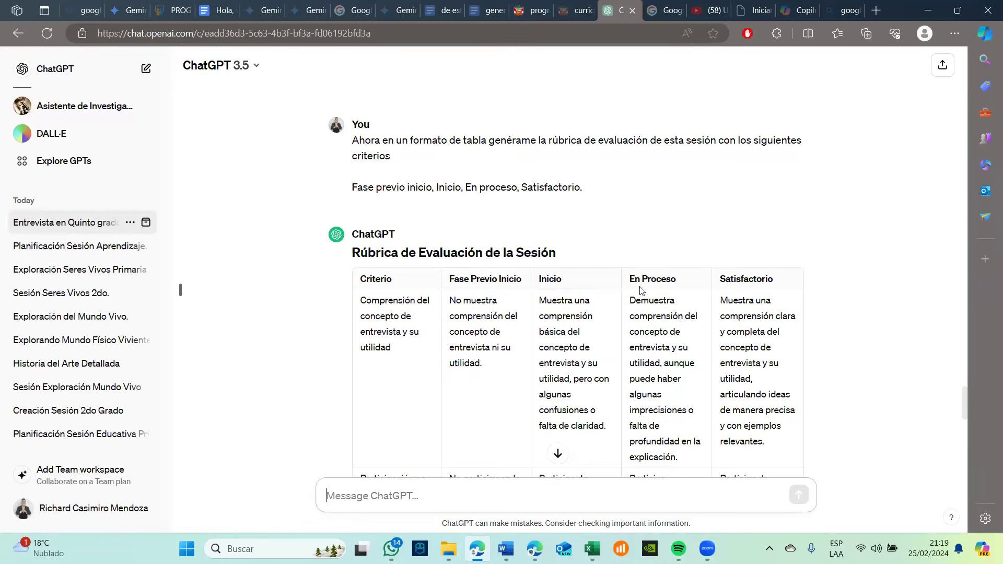
{"action": "scroll", "coordinate": [471, 352], "scroll_direction": "down", "scroll_amount": 2}
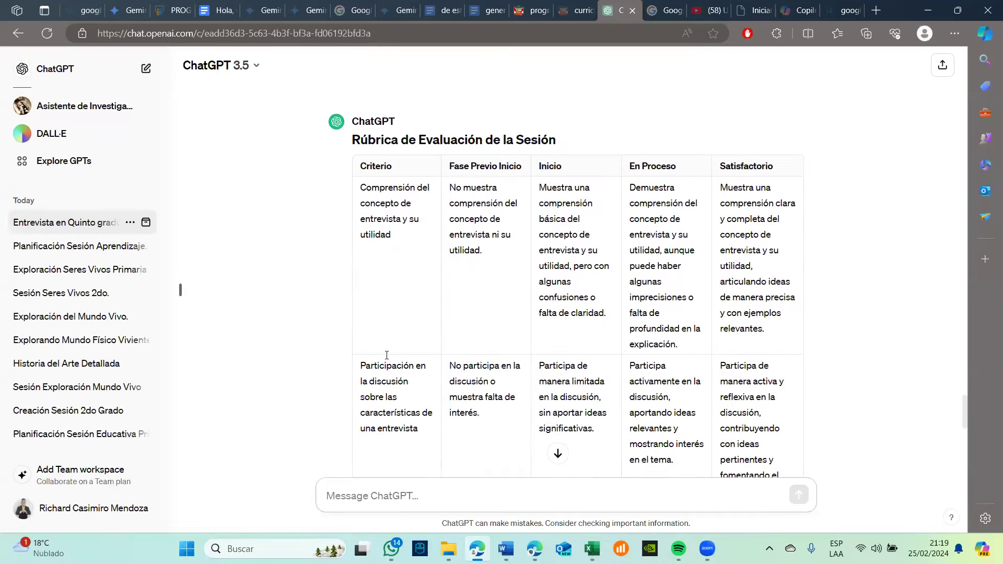
{"action": "scroll", "coordinate": [387, 399], "scroll_direction": "down", "scroll_amount": 1}
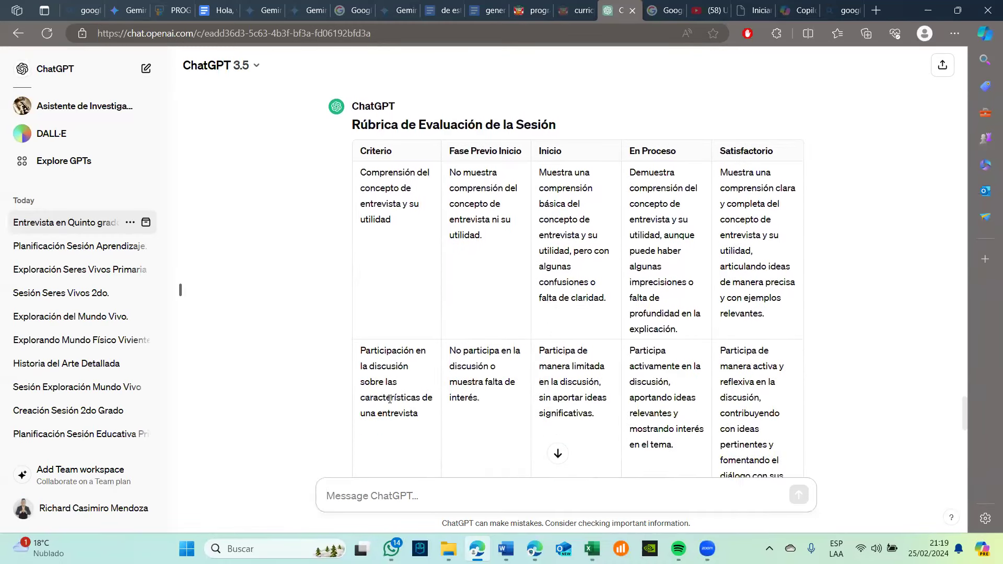
{"action": "scroll", "coordinate": [418, 413], "scroll_direction": "down", "scroll_amount": 1}
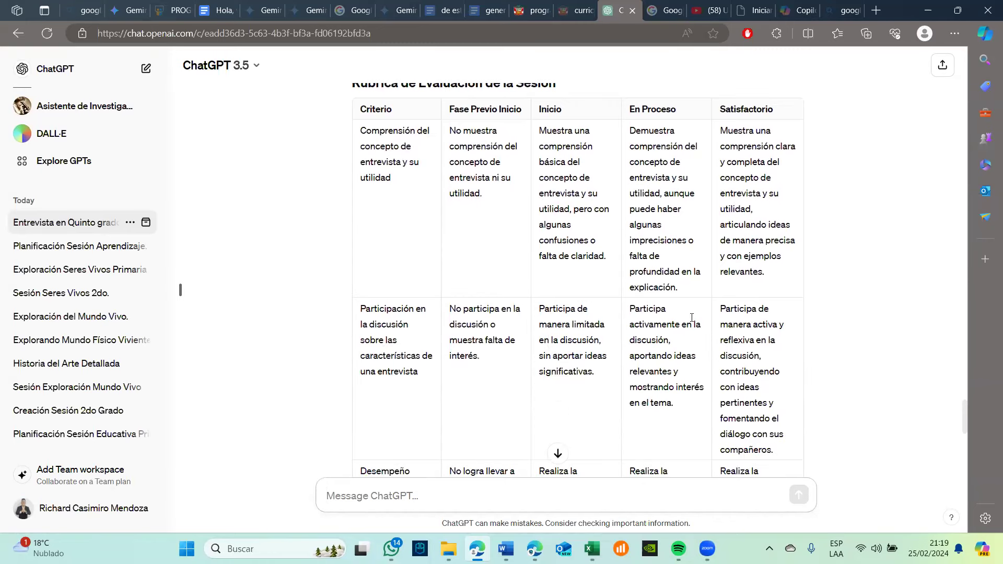
{"action": "scroll", "coordinate": [748, 366], "scroll_direction": "down", "scroll_amount": 2}
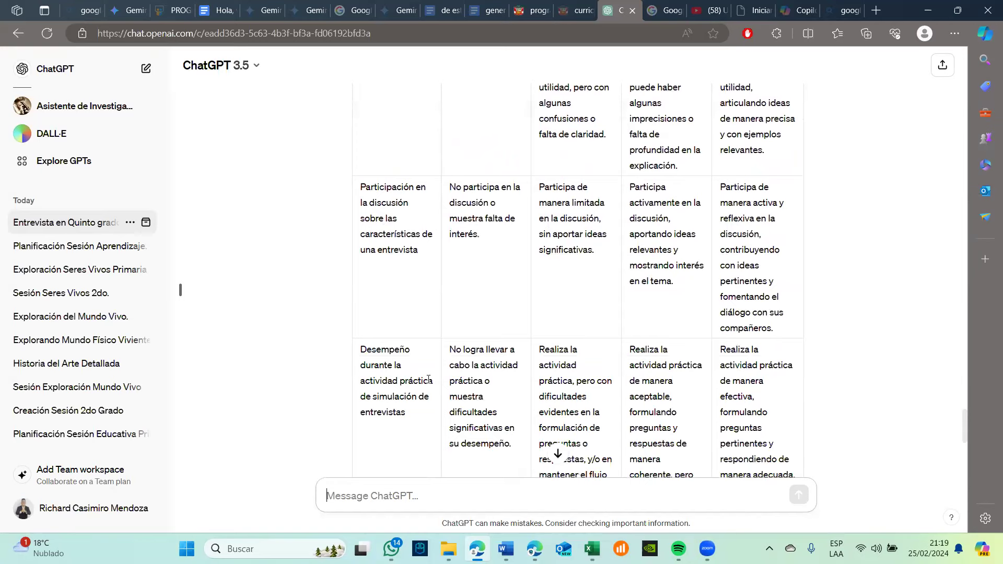
{"action": "scroll", "coordinate": [389, 376], "scroll_direction": "down", "scroll_amount": 5}
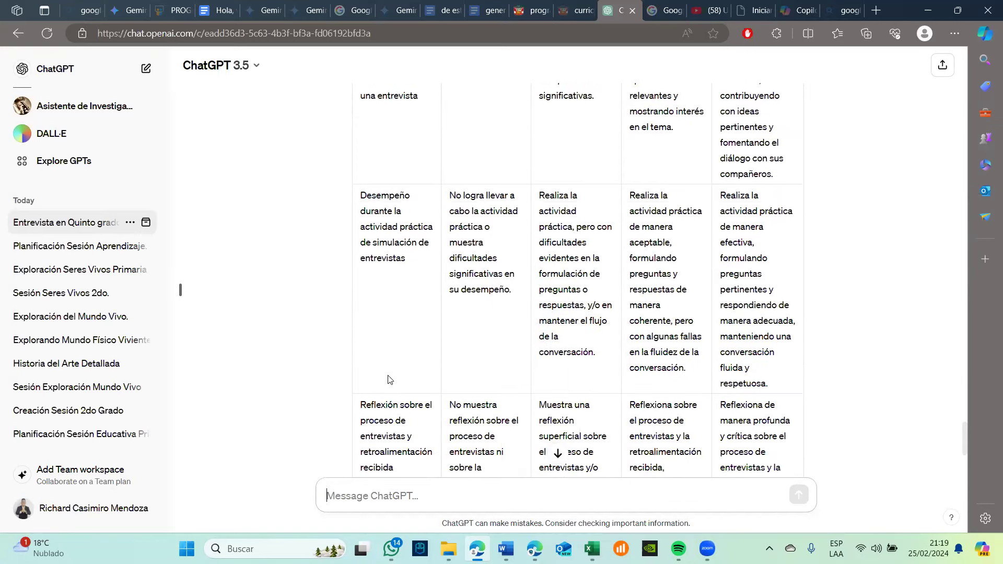
{"action": "scroll", "coordinate": [388, 376], "scroll_direction": "down", "scroll_amount": 3}
{"action": "scroll", "coordinate": [388, 376], "scroll_direction": "up", "scroll_amount": 20}
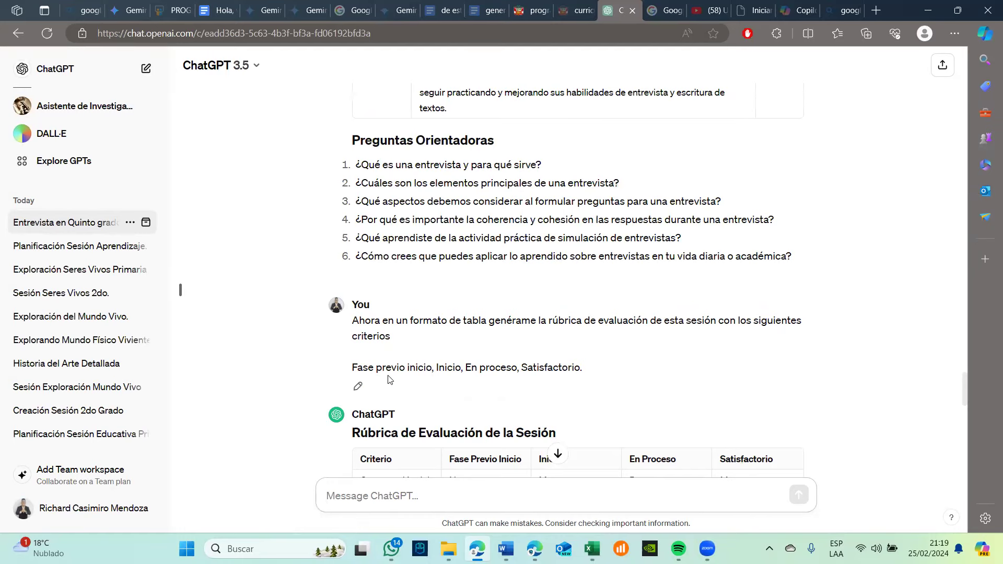
{"action": "scroll", "coordinate": [388, 379], "scroll_direction": "down", "scroll_amount": 3}
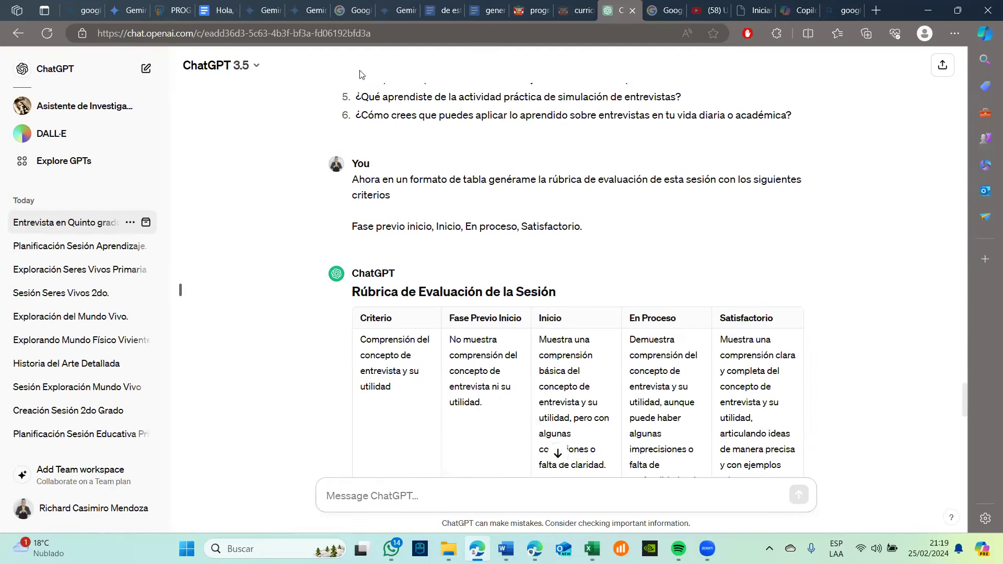
- Switch to the Gemini chat and open the recent conversation Animales y Plantas: Explorando el Mundo Natural
{"action": "left_click", "coordinate": [256, 10]}
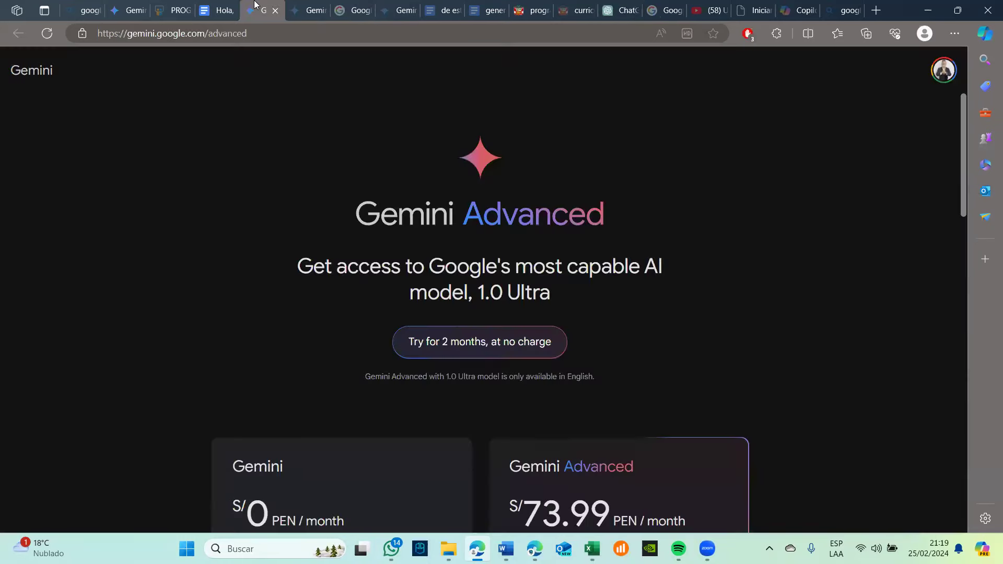
{"action": "left_click", "coordinate": [129, 8]}
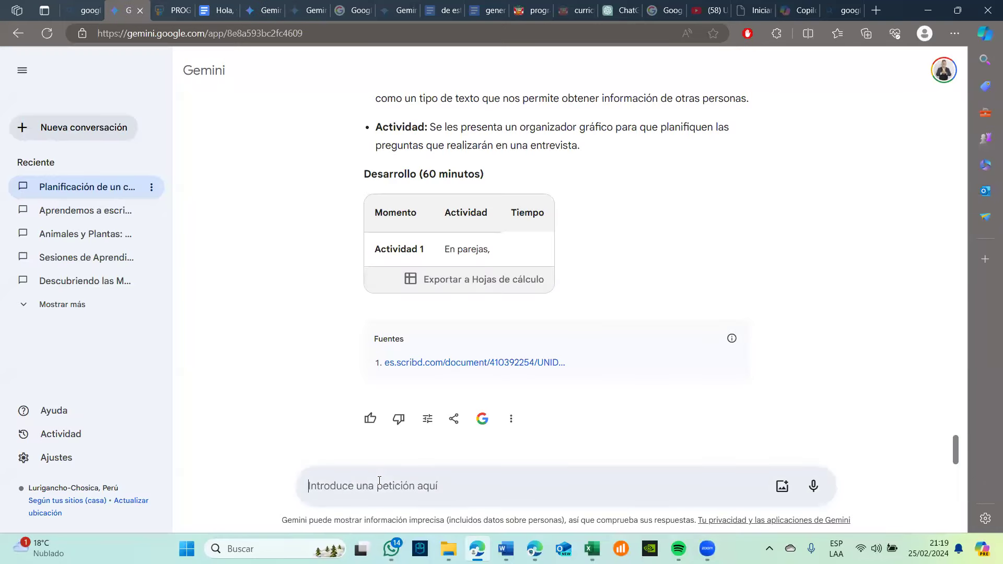
{"action": "left_click", "coordinate": [62, 213]}
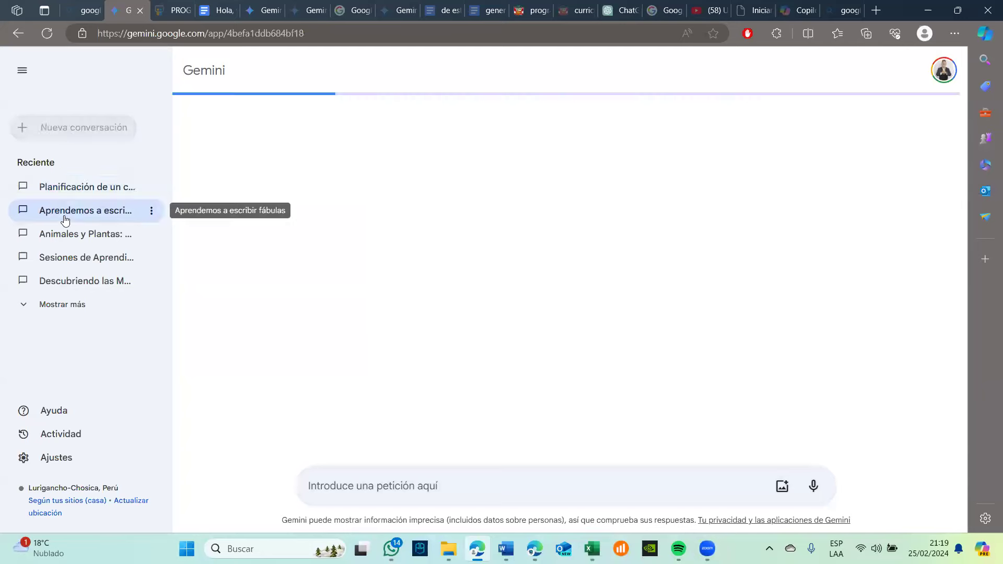
{"action": "scroll", "coordinate": [376, 310], "scroll_direction": "down", "scroll_amount": 10}
{"action": "scroll", "coordinate": [376, 310], "scroll_direction": "down", "scroll_amount": 5}
{"action": "left_click", "coordinate": [86, 235]}
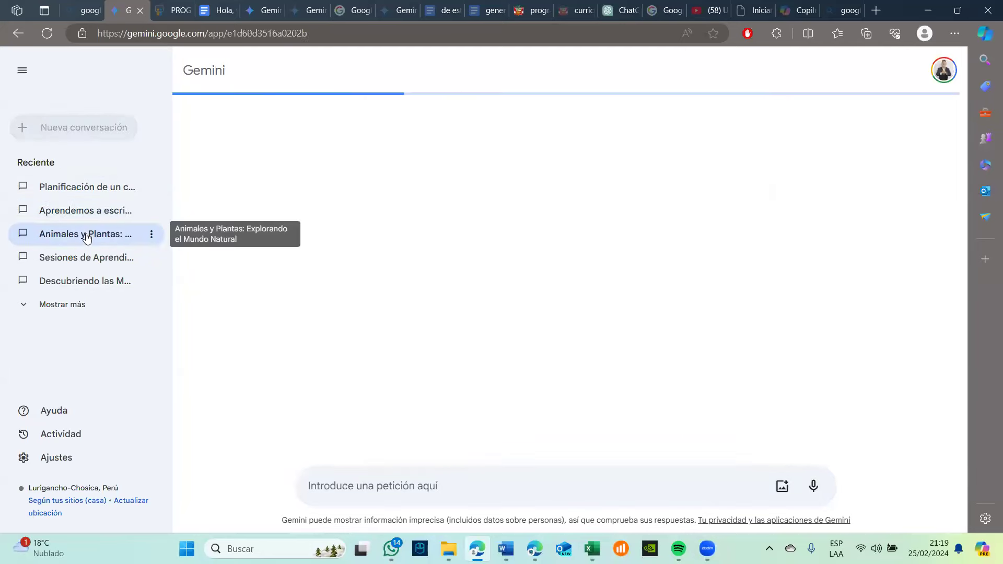
{"action": "scroll", "coordinate": [613, 293], "scroll_direction": "down", "scroll_amount": 10}
{"action": "scroll", "coordinate": [613, 293], "scroll_direction": "down", "scroll_amount": 15}
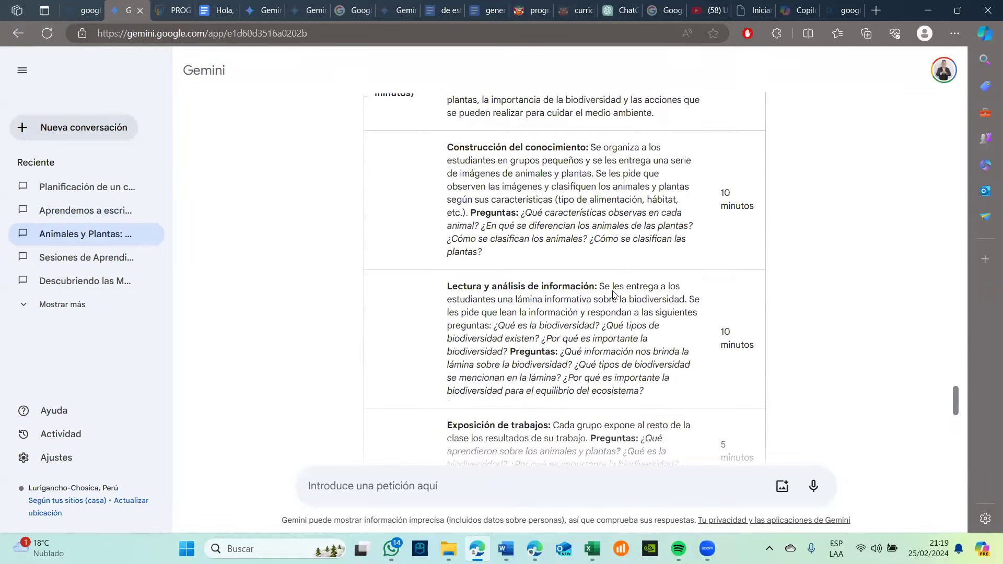
- Send the rubric prompt requesting a table with the criteria Fase previo inicio, Inicio, En proceso, Satisfactorio in this conversation
{"action": "left_click", "coordinate": [420, 483]}
{"action": "type", "text": "Ahora en un formato de tabla genérame la rúbrica de evaluación de esta sesión con los siguientes criterios   Fase previo inicio, Inicio, En proceso, Satisfactorio."}
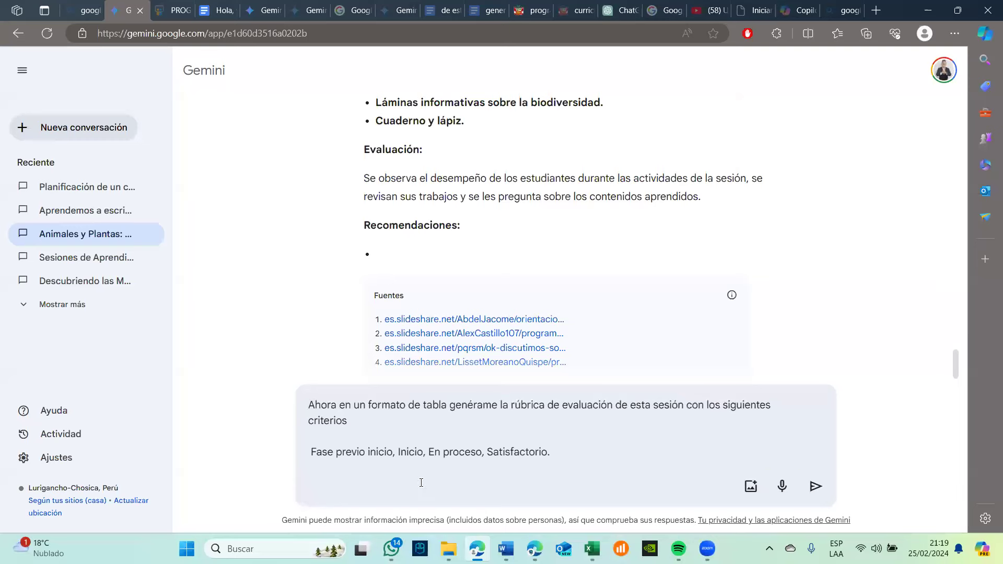
{"action": "key", "text": "Return"}
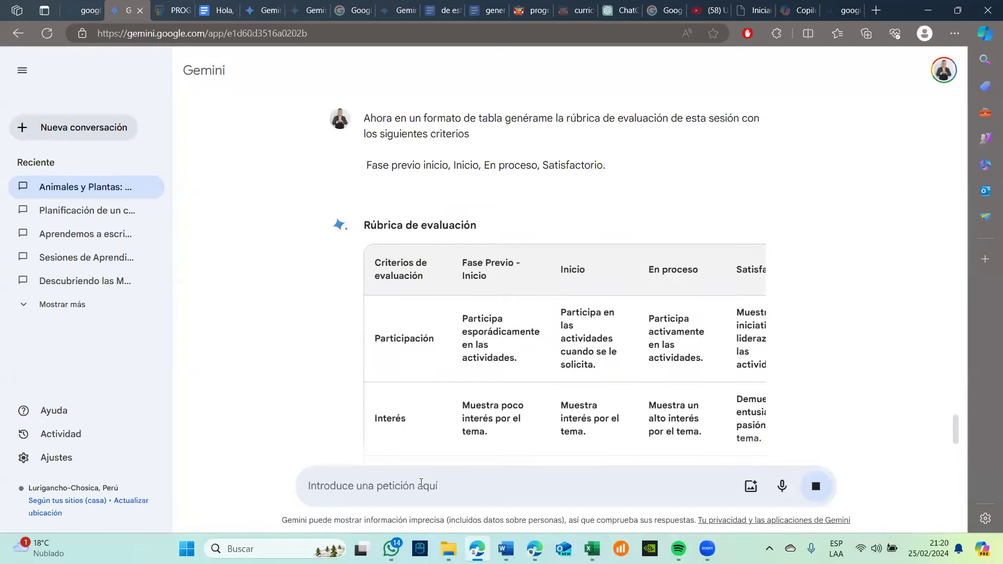
- Examine all rows and columns of Gemini's Rúbrica de evaluación table, as well as the session tables earlier in the conversation
{"action": "scroll", "coordinate": [682, 369], "scroll_direction": "down", "scroll_amount": 3}
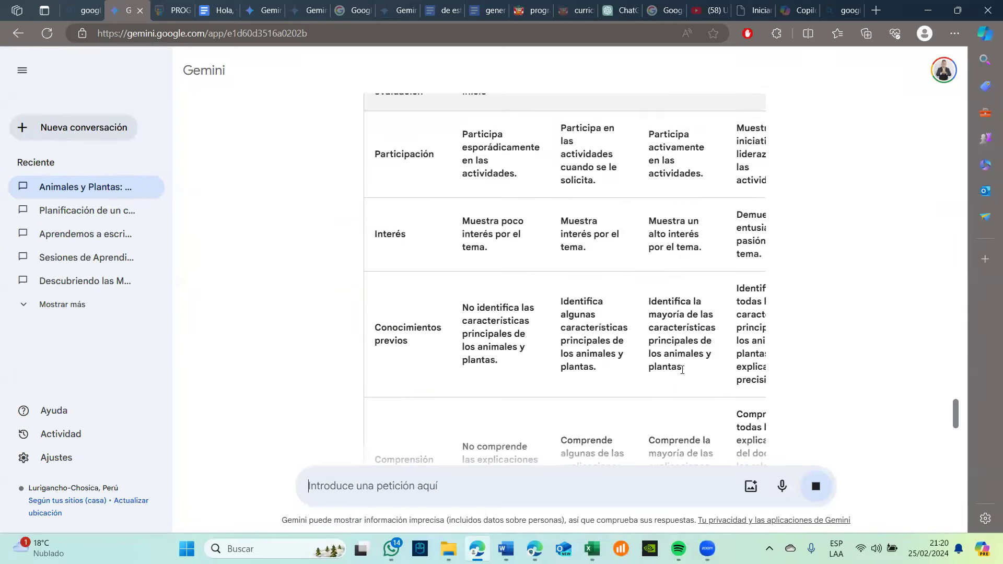
{"action": "scroll", "coordinate": [682, 372], "scroll_direction": "down", "scroll_amount": 3}
{"action": "scroll", "coordinate": [682, 373], "scroll_direction": "down", "scroll_amount": 3}
{"action": "scroll", "coordinate": [682, 373], "scroll_direction": "right", "scroll_amount": 1}
{"action": "scroll", "coordinate": [682, 373], "scroll_direction": "up", "scroll_amount": 2}
{"action": "scroll", "coordinate": [681, 373], "scroll_direction": "up", "scroll_amount": 3}
{"action": "scroll", "coordinate": [682, 372], "scroll_direction": "left", "scroll_amount": 1}
{"action": "scroll", "coordinate": [682, 370], "scroll_direction": "up", "scroll_amount": 2}
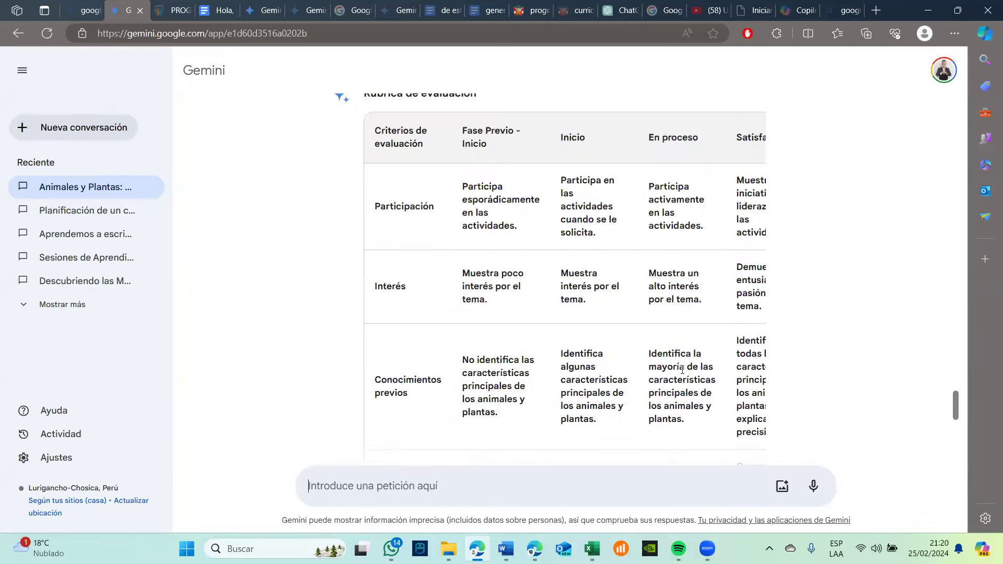
{"action": "scroll", "coordinate": [682, 373], "scroll_direction": "right", "scroll_amount": 1}
{"action": "scroll", "coordinate": [681, 373], "scroll_direction": "left", "scroll_amount": 1}
{"action": "scroll", "coordinate": [681, 373], "scroll_direction": "down", "scroll_amount": 6}
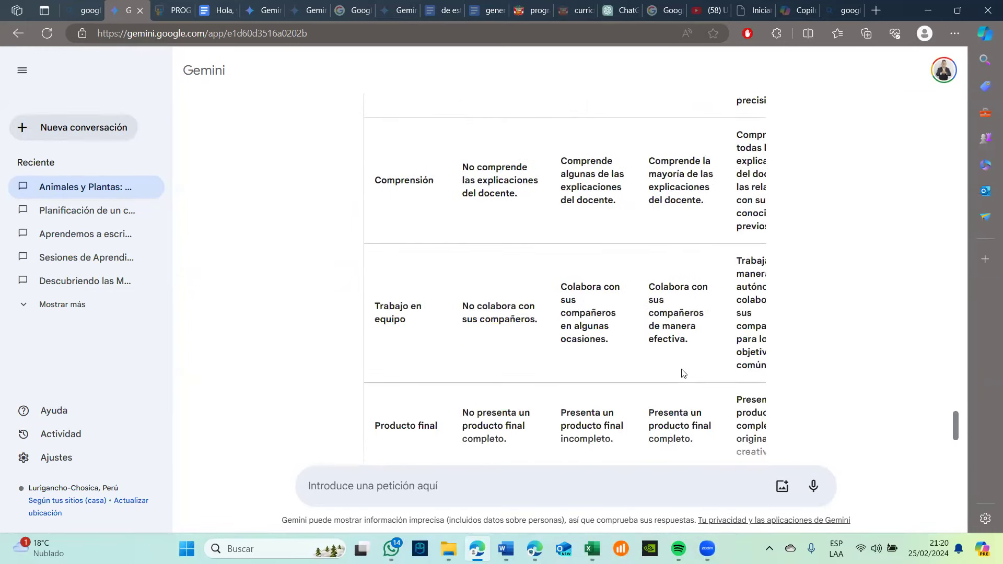
{"action": "scroll", "coordinate": [682, 373], "scroll_direction": "up", "scroll_amount": 5}
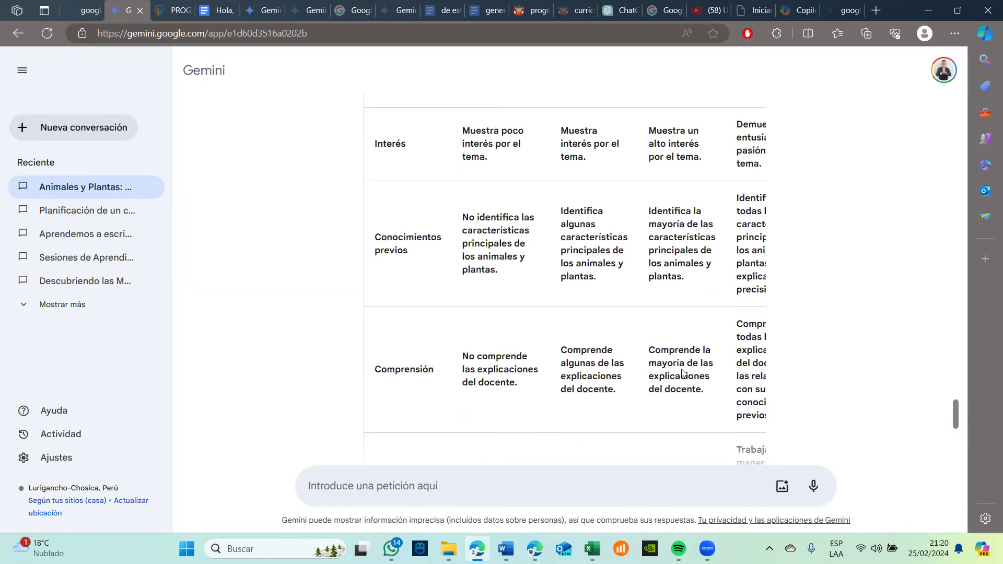
{"action": "scroll", "coordinate": [683, 373], "scroll_direction": "up", "scroll_amount": 1}
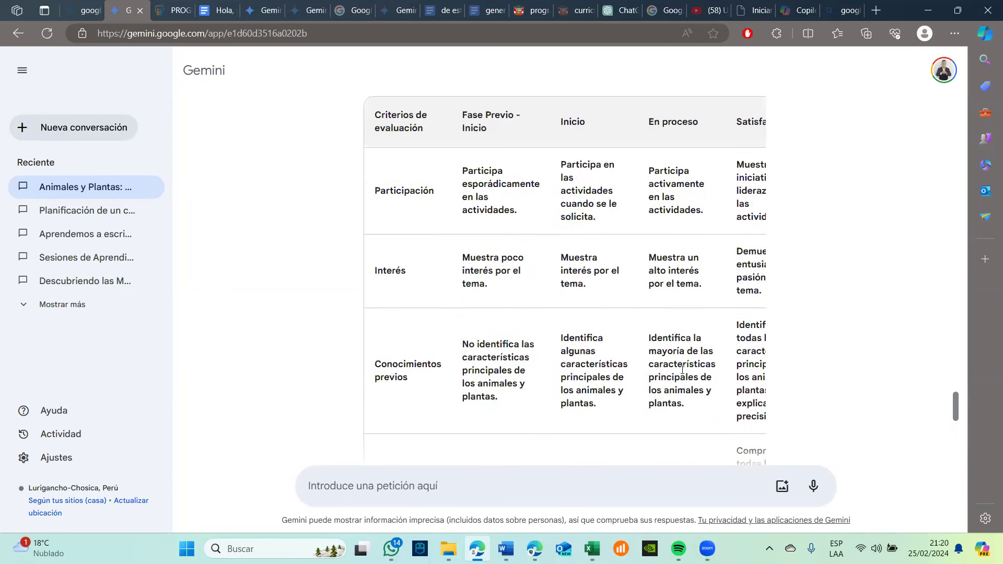
{"action": "scroll", "coordinate": [682, 370], "scroll_direction": "down", "scroll_amount": 3}
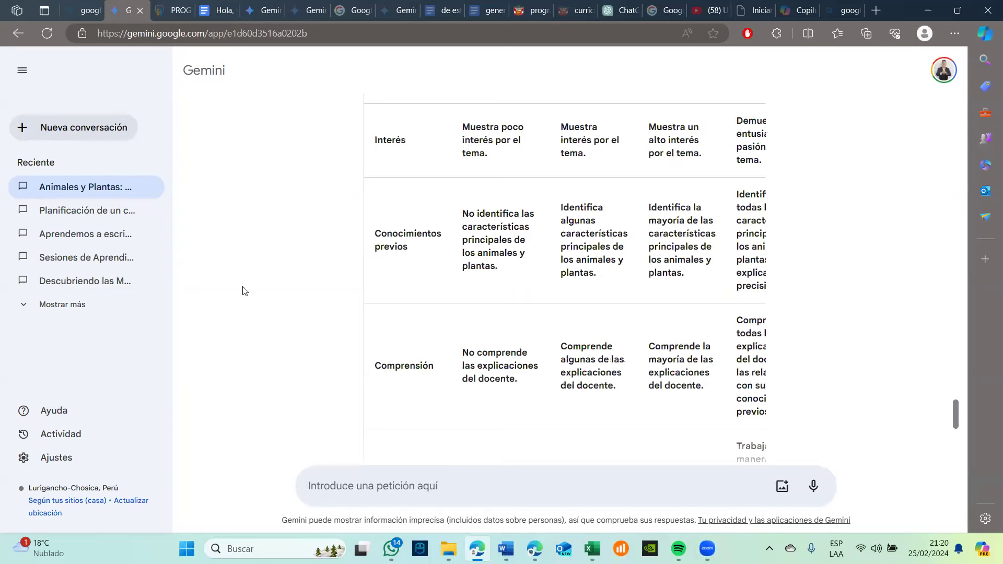
{"action": "scroll", "coordinate": [541, 244], "scroll_direction": "up", "scroll_amount": 7}
{"action": "scroll", "coordinate": [540, 244], "scroll_direction": "up", "scroll_amount": 18}
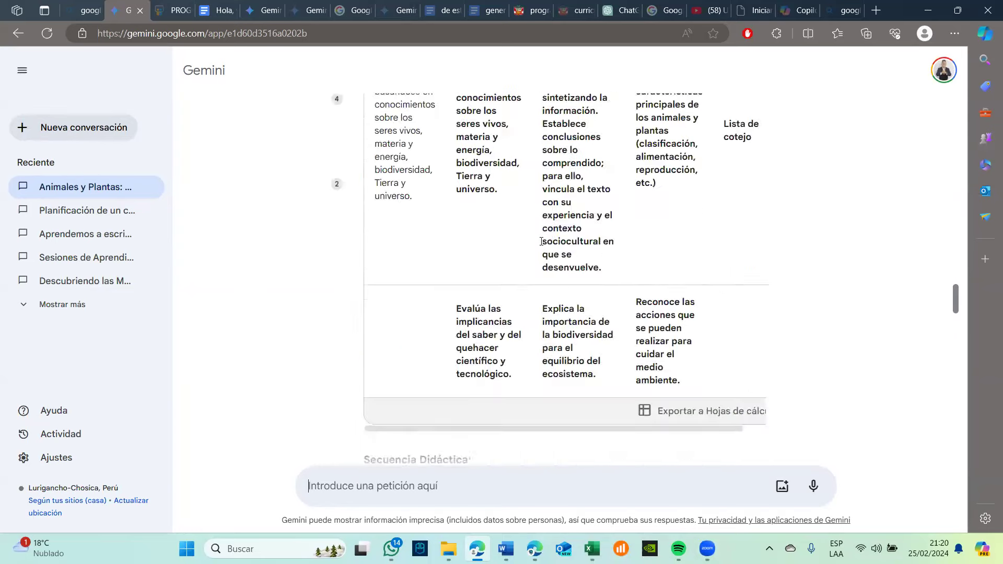
{"action": "scroll", "coordinate": [541, 242], "scroll_direction": "up", "scroll_amount": 20}
{"action": "scroll", "coordinate": [541, 245], "scroll_direction": "up", "scroll_amount": 20}
{"action": "scroll", "coordinate": [541, 245], "scroll_direction": "down", "scroll_amount": 20}
{"action": "scroll", "coordinate": [541, 246], "scroll_direction": "down", "scroll_amount": 20}
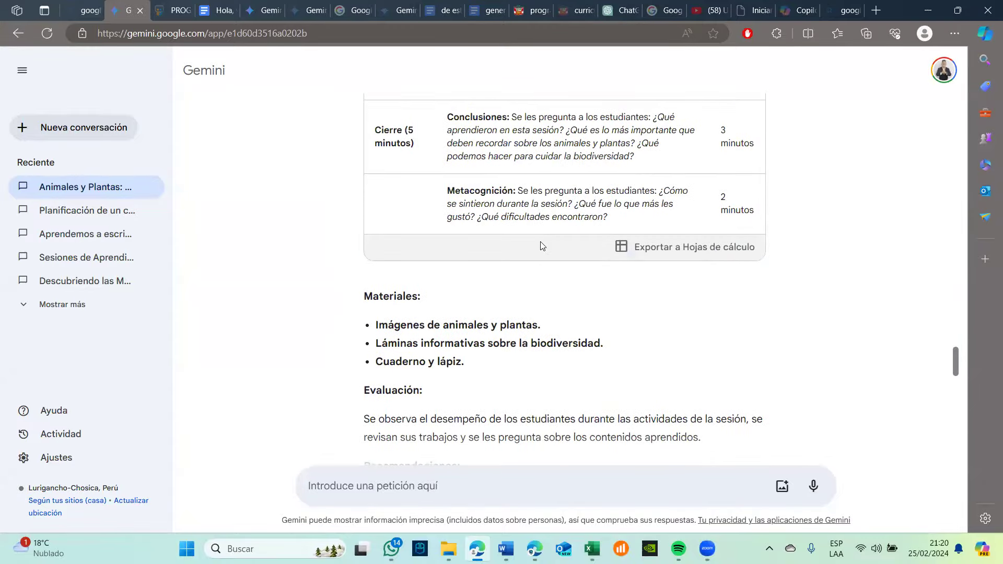
- Rename the Animales y Plantas conversation as "Area: Ciencia y Ambiente"
{"action": "mouse_move", "coordinate": [161, 196]}
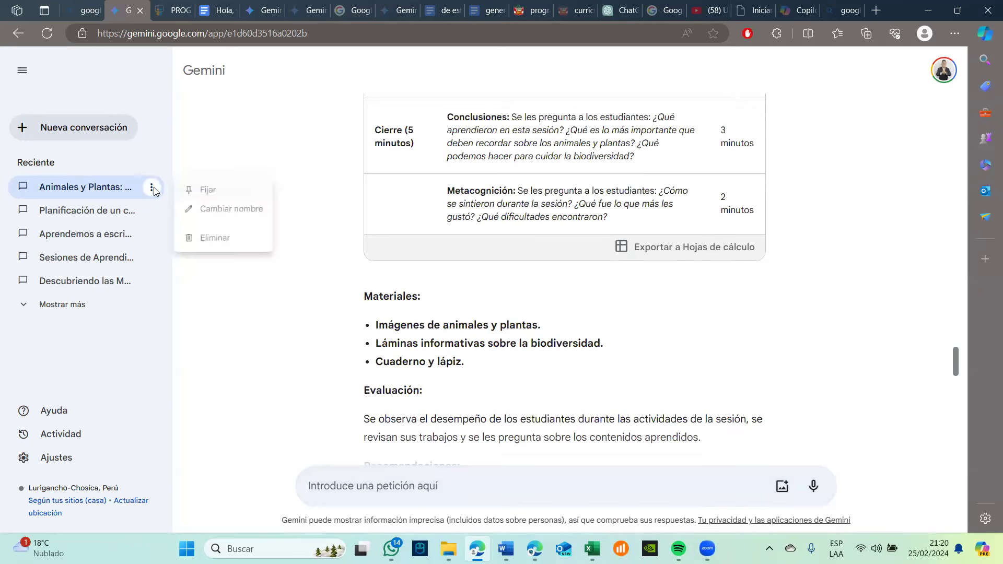
{"action": "left_click", "coordinate": [152, 187]}
{"action": "left_click", "coordinate": [210, 212]}
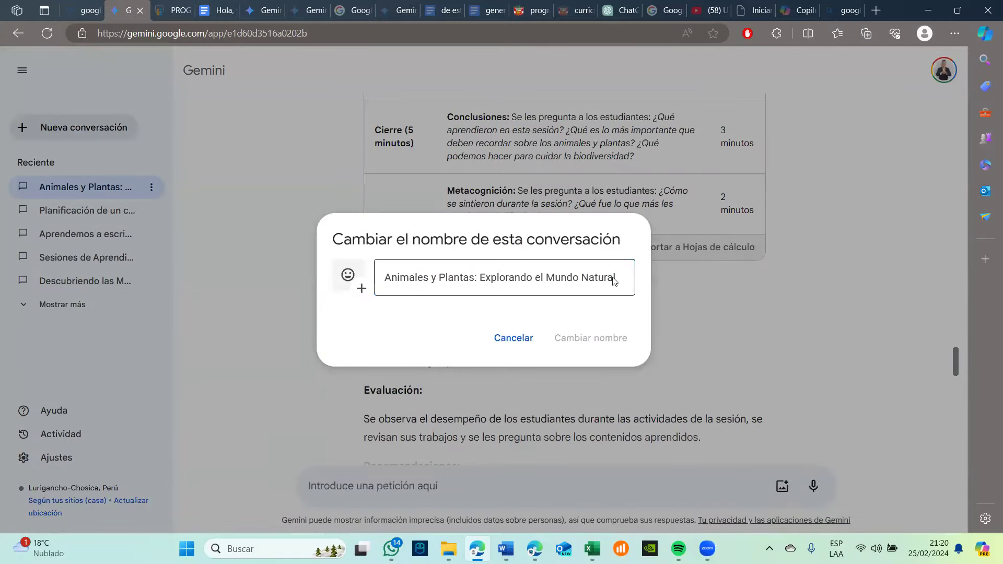
{"action": "key", "text": "ctrl+a"}
{"action": "type", "text": "A"}
{"action": "key", "text": "Caps_Lock"}
{"action": "type", "text": "rea: Ciencia y"}
{"action": "key", "text": "Caps_Lock"}
{"action": "type", "text": "A"}
{"action": "key", "text": "Caps_Lock"}
{"action": "type", "text": "mbiente"}
{"action": "key", "text": "BackSpace"}
{"action": "key", "text": "BackSpace"}
{"action": "key", "text": "BackSpace"}
{"action": "key", "text": "BackSpace"}
{"action": "key", "text": "BackSpace"}
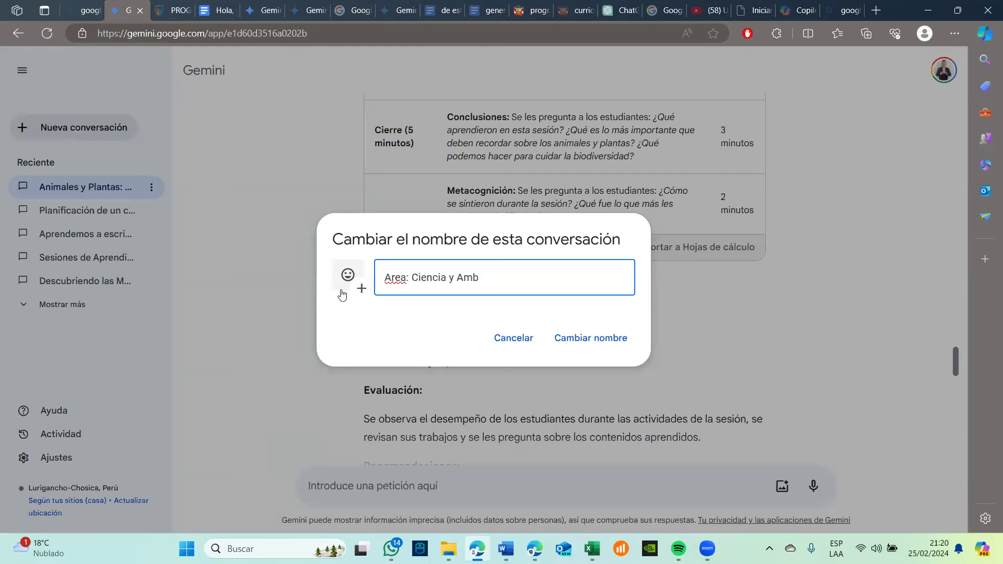
{"action": "type", "text": "iente"}
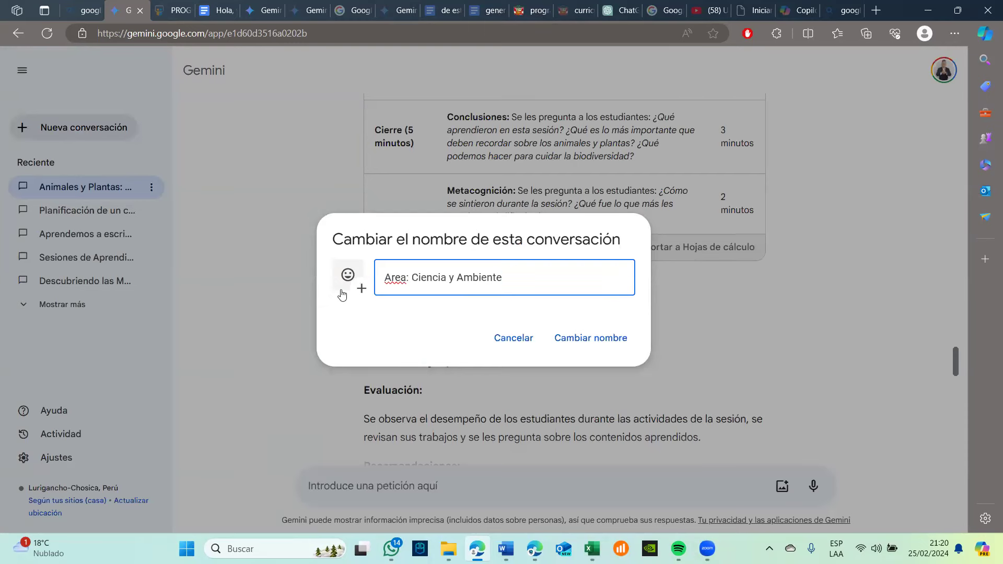
{"action": "left_click", "coordinate": [587, 339]}
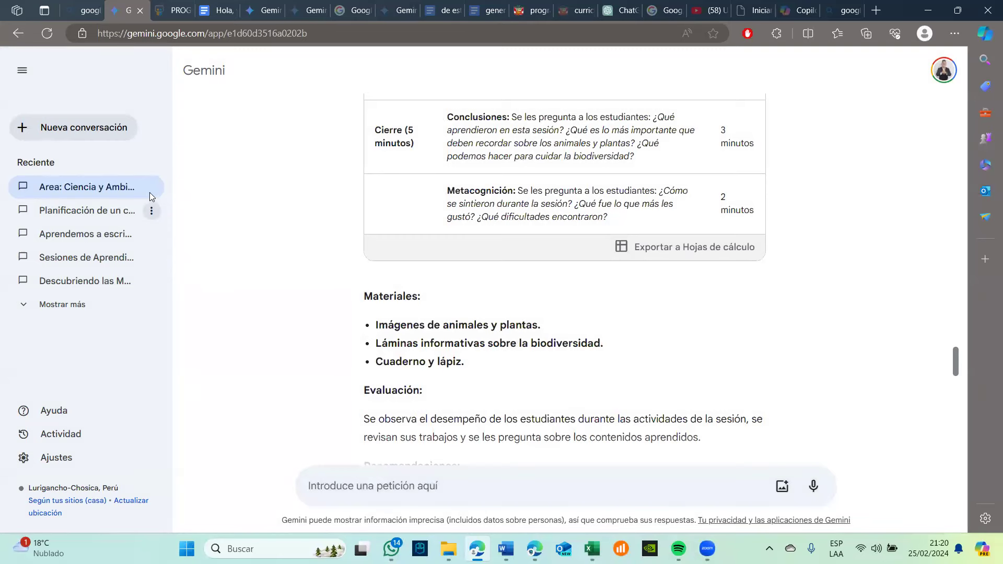
- Rename the conversation Planificación de un cuento de aventuras as "Area: Comunicación"
{"action": "left_click", "coordinate": [152, 211]}
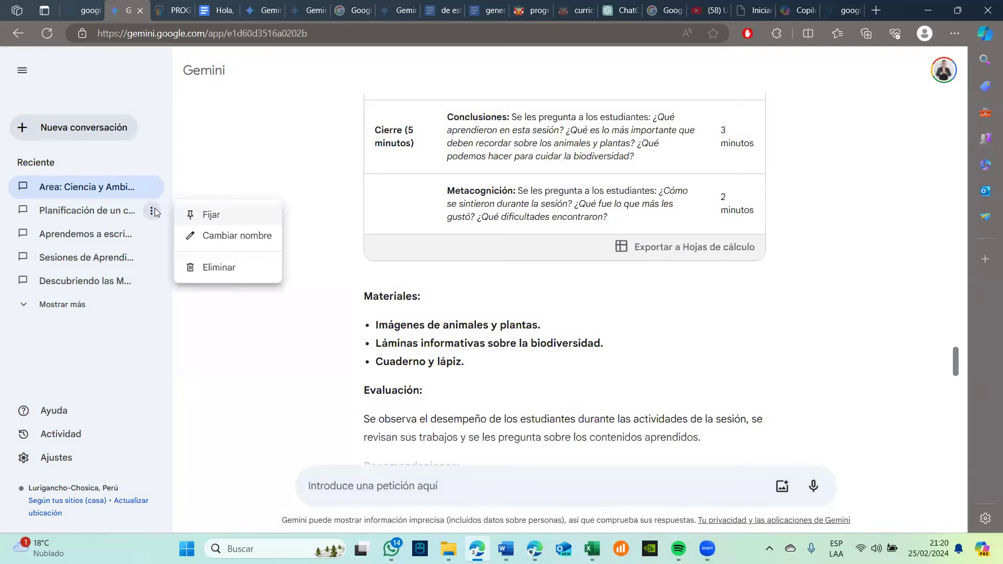
{"action": "left_click", "coordinate": [209, 232]}
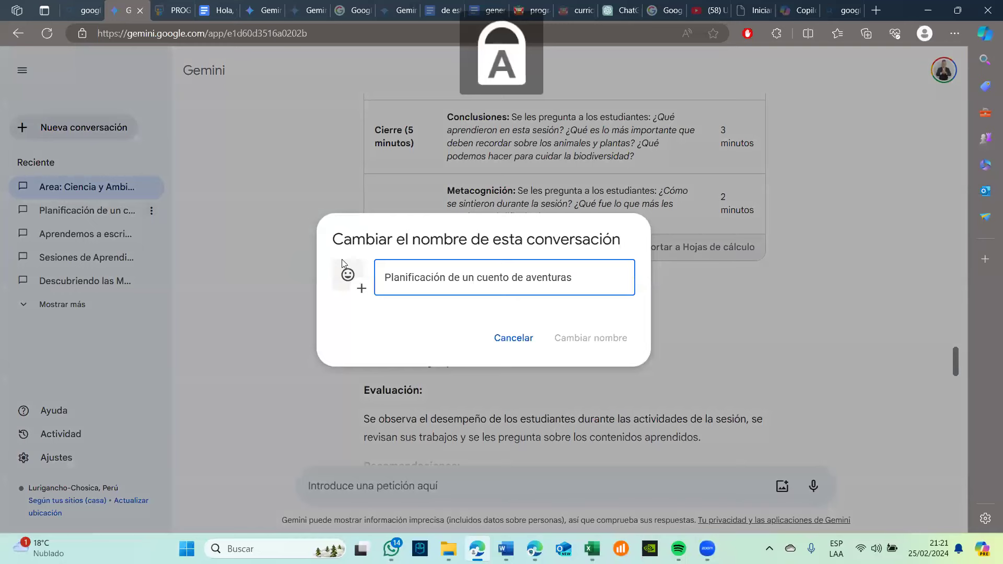
{"action": "triple_click", "coordinate": [501, 277]}
{"action": "type", "text": "aREA"}
{"action": "key", "text": "BackSpace"}
{"action": "key", "text": "BackSpace"}
{"action": "key", "text": "BackSpace"}
{"action": "key", "text": "BackSpace"}
{"action": "key", "text": "Caps_Lock"}
{"action": "type", "text": "Area"}
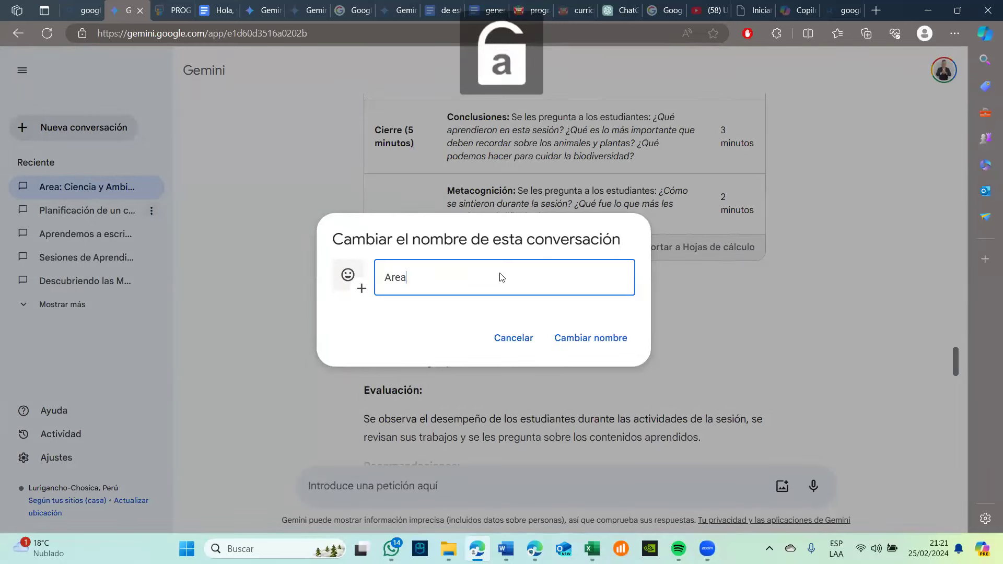
{"action": "type", "text": "_:"}
{"action": "type", "text": ":"}
{"action": "key", "text": "Caps_Lock"}
{"action": "type", "text": "C"}
{"action": "key", "text": "Caps_Lock"}
{"action": "type", "text": "omunicacion"}
{"action": "key", "text": "BackSpace"}
{"action": "key", "text": "BackSpace"}
{"action": "key", "text": "BackSpace"}
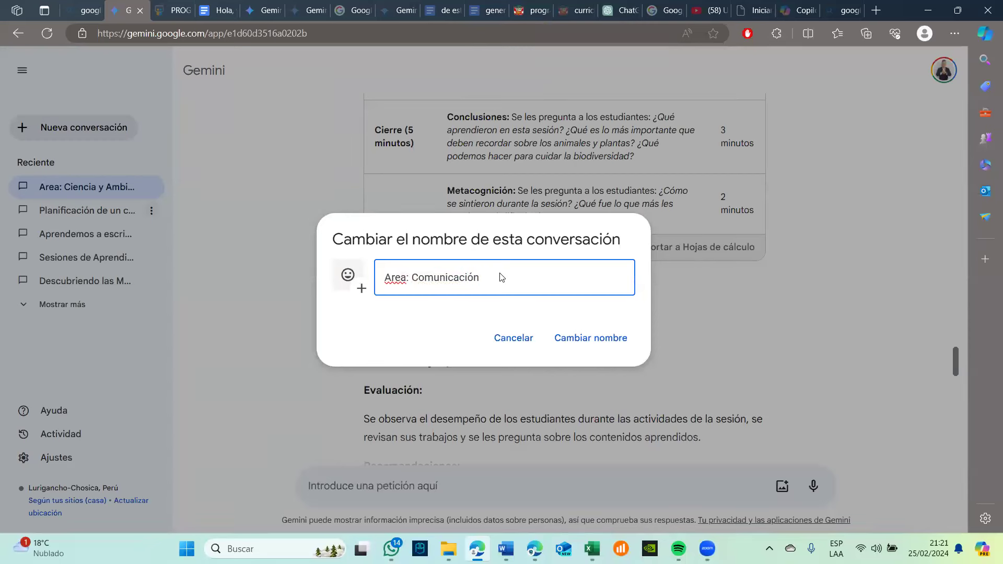
{"action": "left_click", "coordinate": [591, 338]}
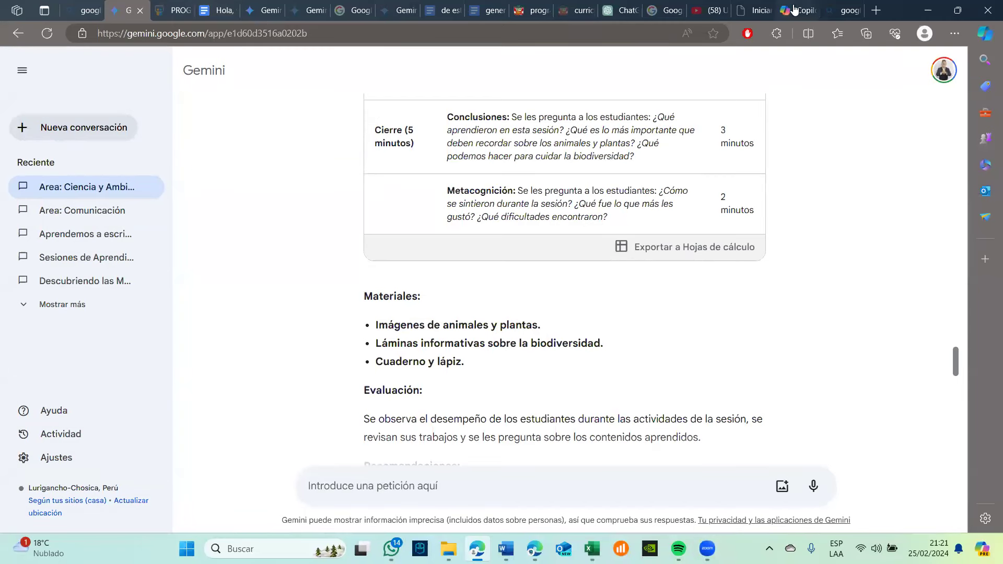
- Switch to the Word document 2016 programa-curricular-educacion-primaria
{"action": "mouse_move", "coordinate": [505, 549]}
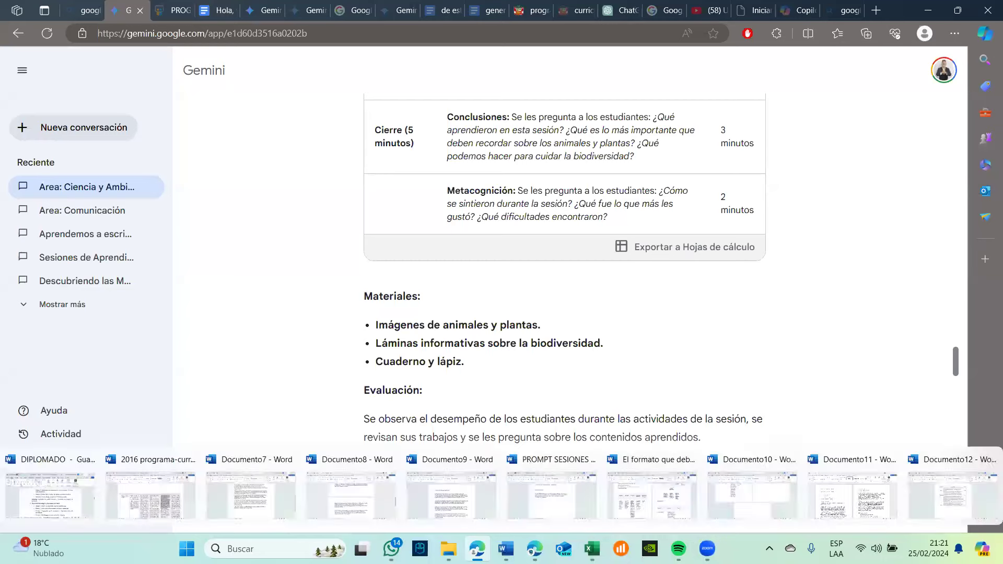
{"action": "left_click", "coordinate": [153, 496]}
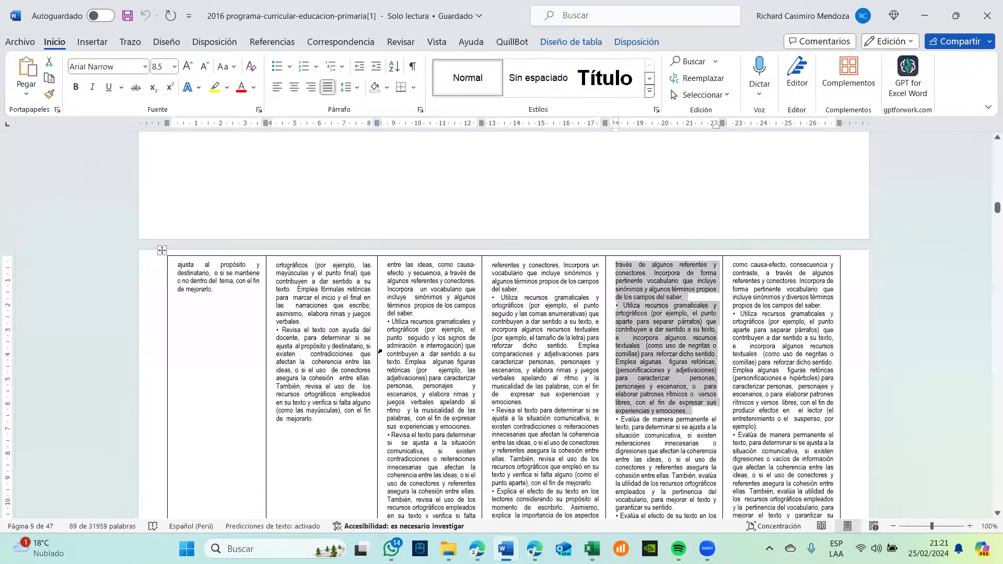
- Search the curriculum document for "matematica", try the shorter term "nume", and close the search
{"action": "key", "text": "ctrl+b"}
{"action": "type", "text": "matematica"}
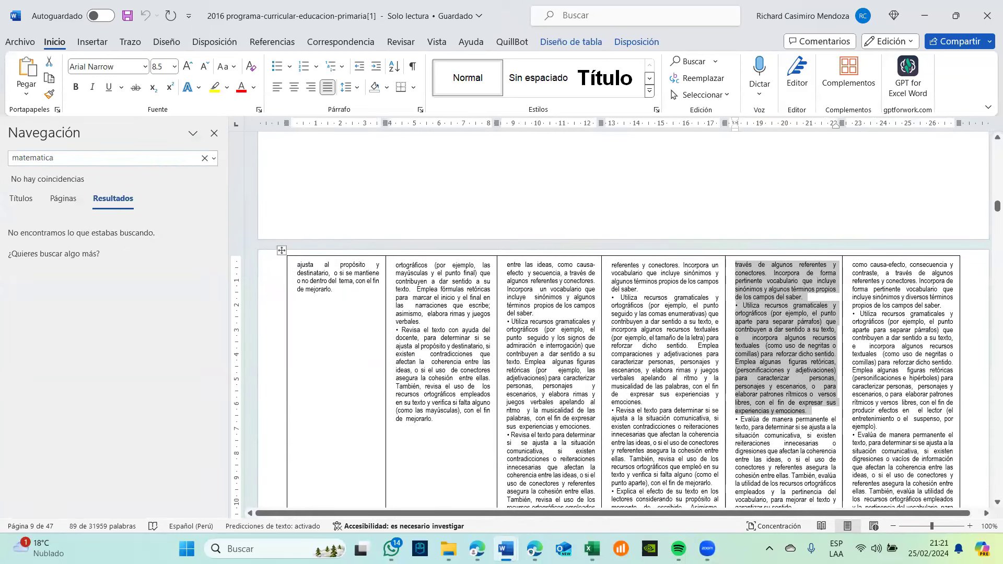
{"action": "key", "text": "BackSpace"}
{"action": "key", "text": "BackSpace"}
{"action": "key", "text": "BackSpace"}
{"action": "key", "text": "BackSpace"}
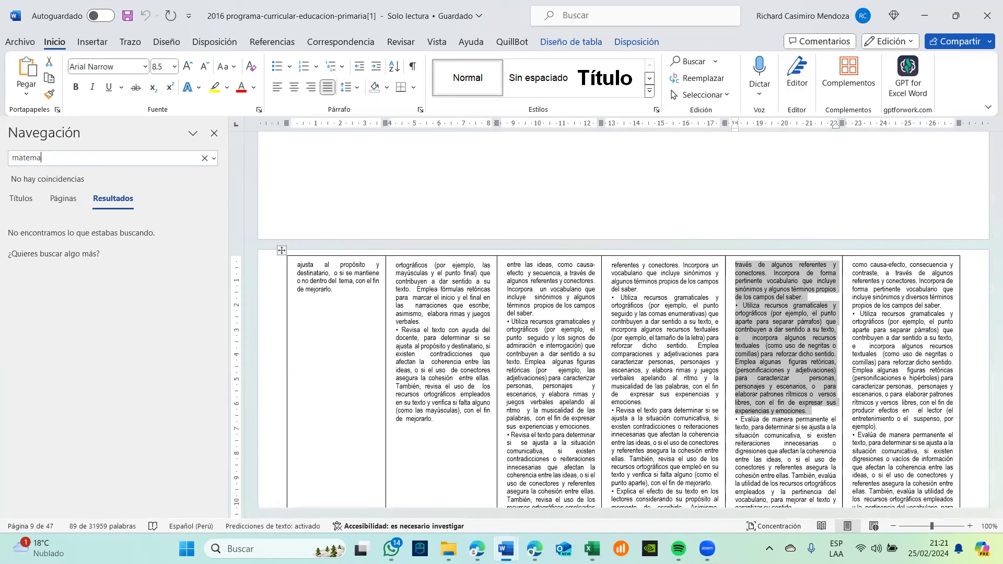
{"action": "key", "text": "BackSpace"}
{"action": "key", "text": "BackSpace"}
{"action": "key", "text": "BackSpace"}
{"action": "type", "text": "nume"}
{"action": "left_click", "coordinate": [214, 133]}
- Find the ÁREA: MATEMÁTICA section and copy its competency "RESUELVE PROBLEMAS DE CANTIDAD"
{"action": "scroll", "coordinate": [441, 324], "scroll_direction": "down", "scroll_amount": 15}
{"action": "scroll", "coordinate": [441, 324], "scroll_direction": "up", "scroll_amount": 6}
{"action": "scroll", "coordinate": [440, 324], "scroll_direction": "down", "scroll_amount": 2}
{"action": "left_click", "coordinate": [421, 312]}
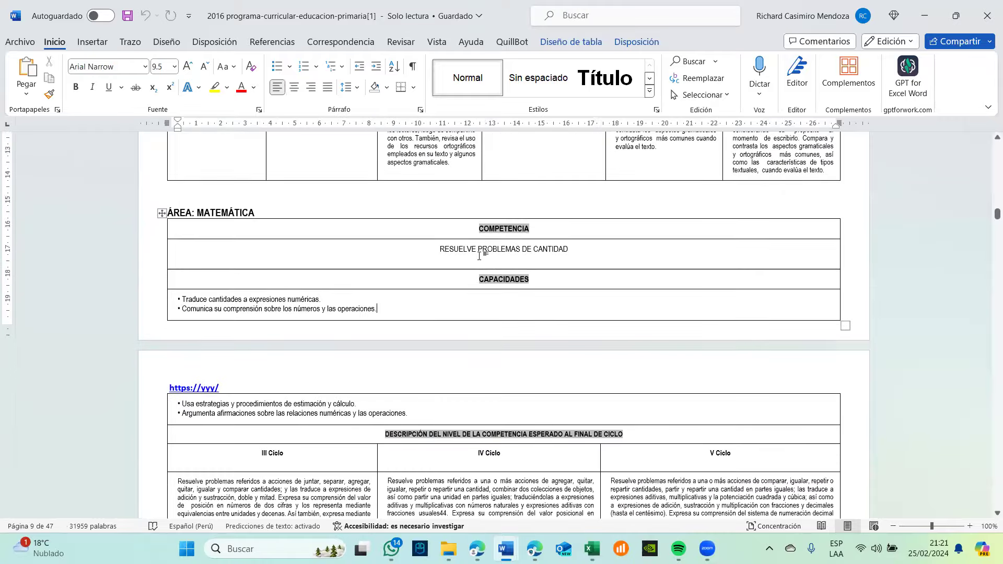
{"action": "scroll", "coordinate": [480, 256], "scroll_direction": "down", "scroll_amount": 1}
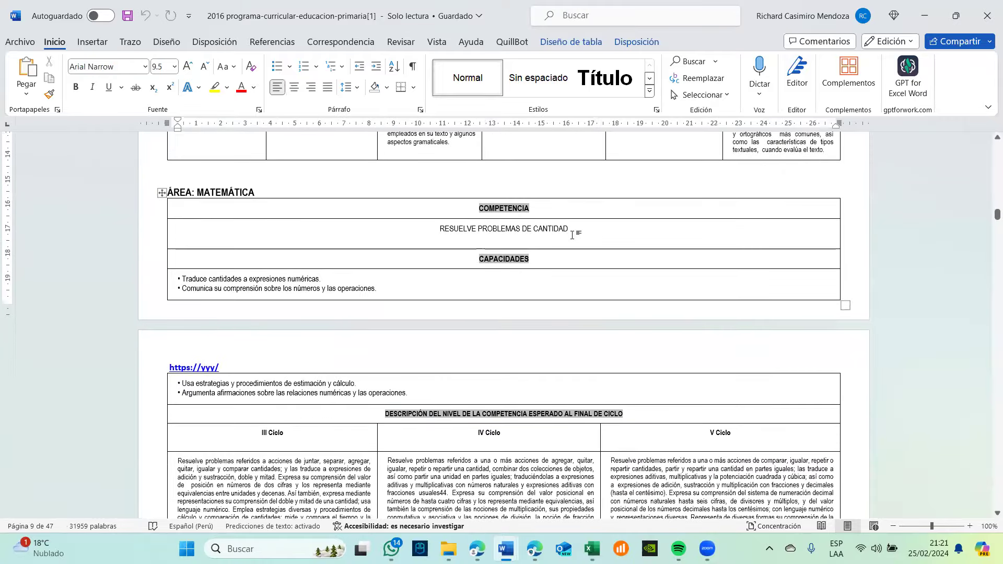
{"action": "left_click_drag", "start_coordinate": [557, 231], "coordinate": [447, 230]}
{"action": "key", "text": "ctrl+c"}
{"action": "key", "text": "ctrl+t"}
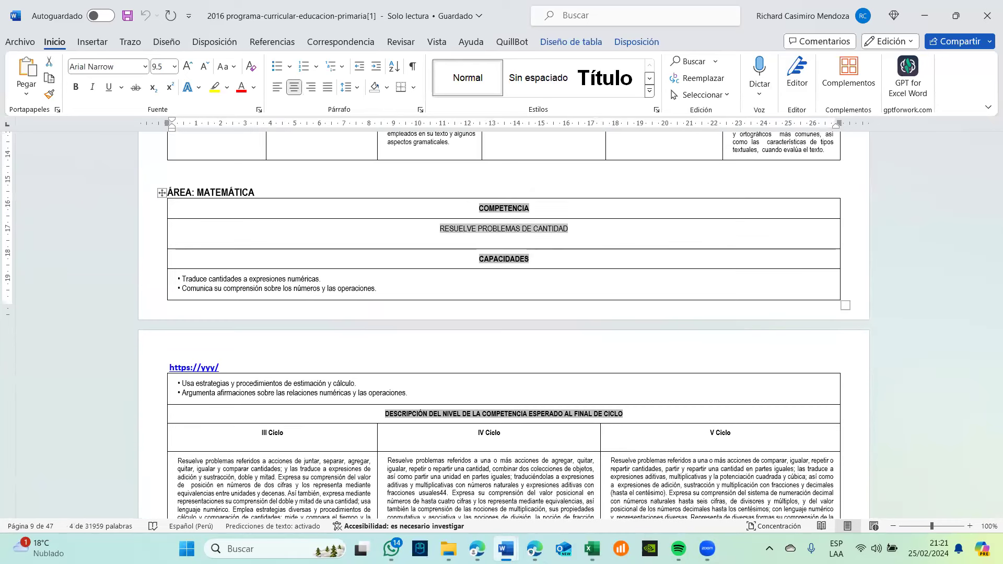
- In the PROMPT SESIONES document, replace the text under Competencias with "RESUELVE PROBLEMAS DE CANTIDAD", followed by a blank line
{"action": "mouse_move", "coordinate": [505, 549]}
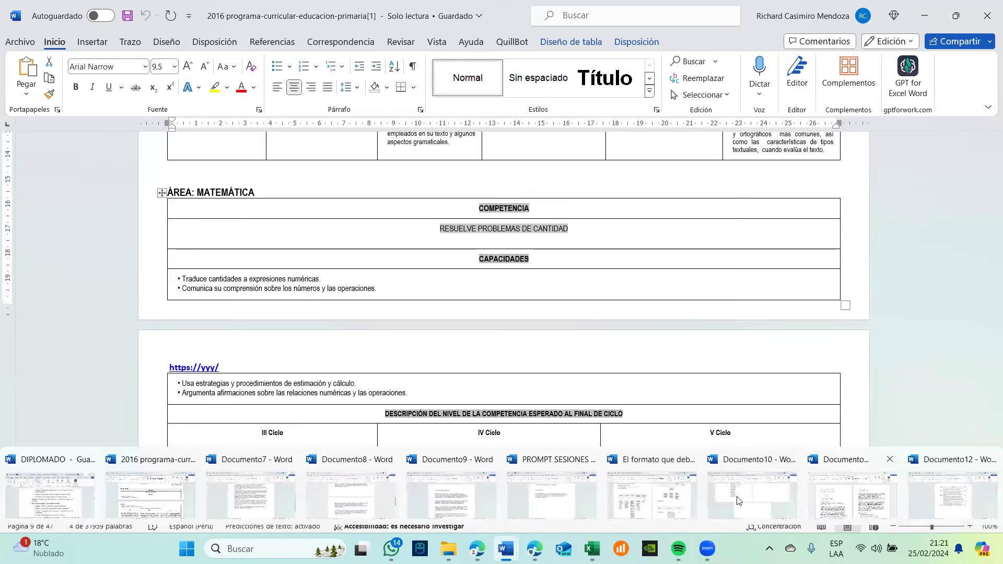
{"action": "left_click", "coordinate": [538, 493]}
{"action": "scroll", "coordinate": [486, 382], "scroll_direction": "up", "scroll_amount": 20}
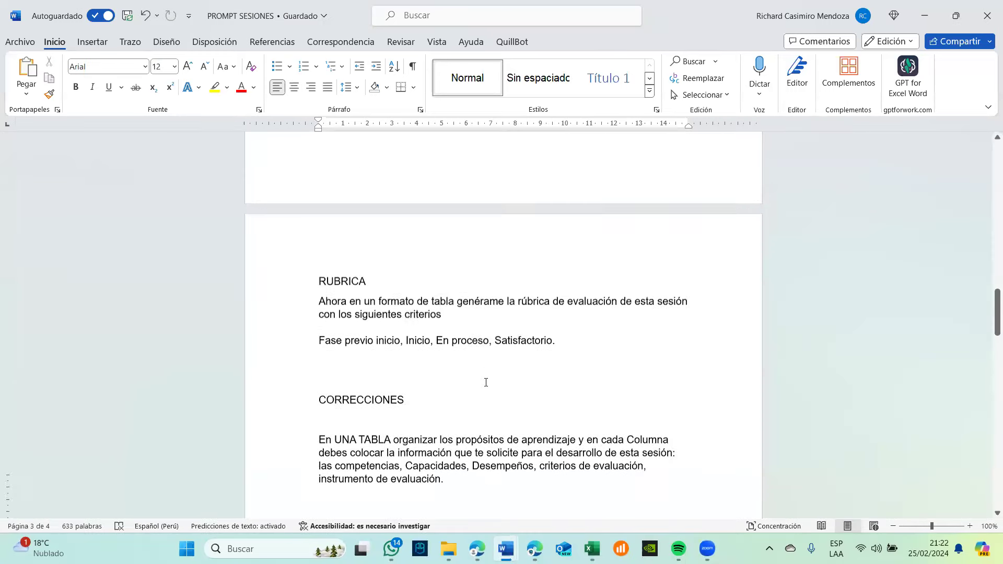
{"action": "scroll", "coordinate": [485, 382], "scroll_direction": "down", "scroll_amount": 1}
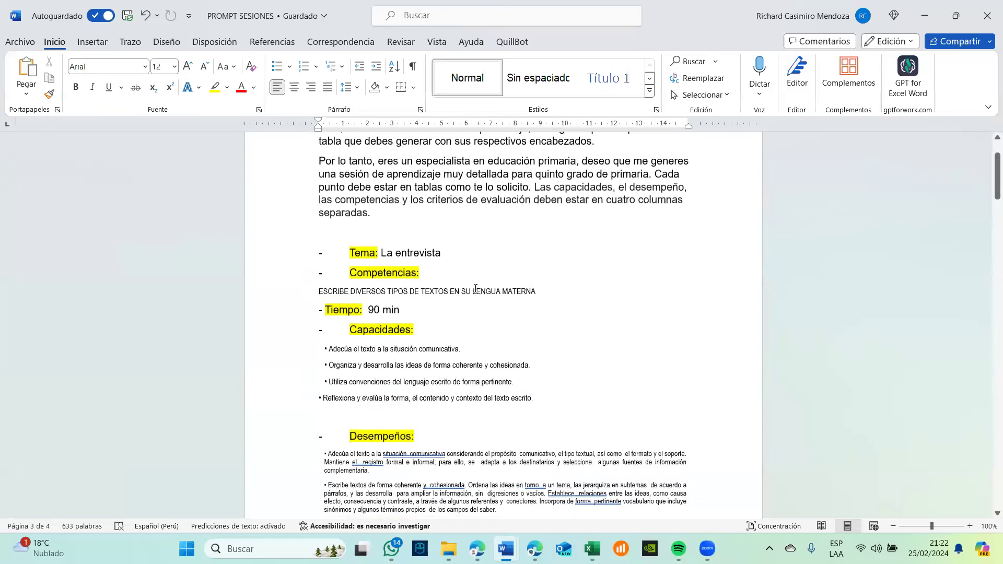
{"action": "left_click", "coordinate": [543, 290]}
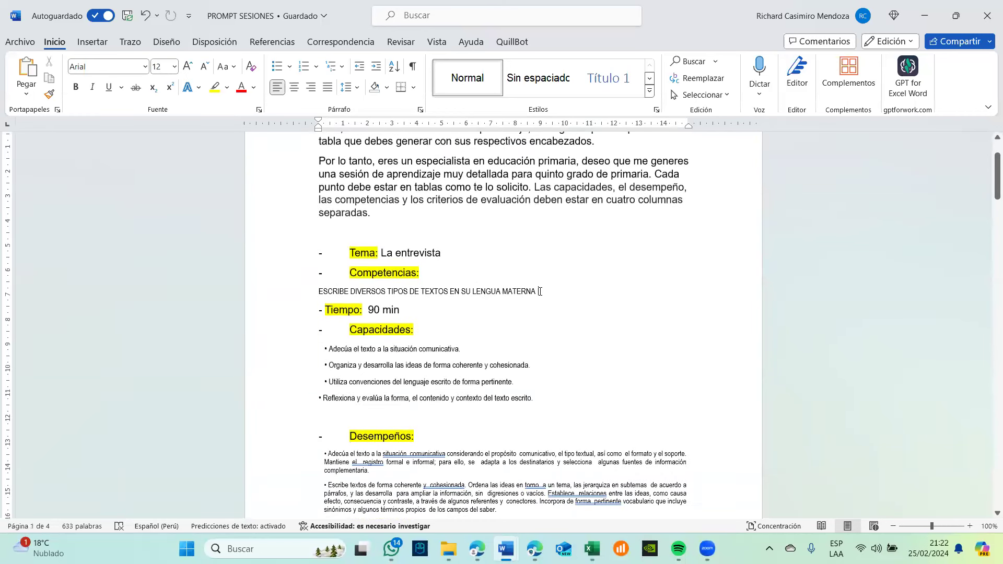
{"action": "triple_click", "coordinate": [330, 289]}
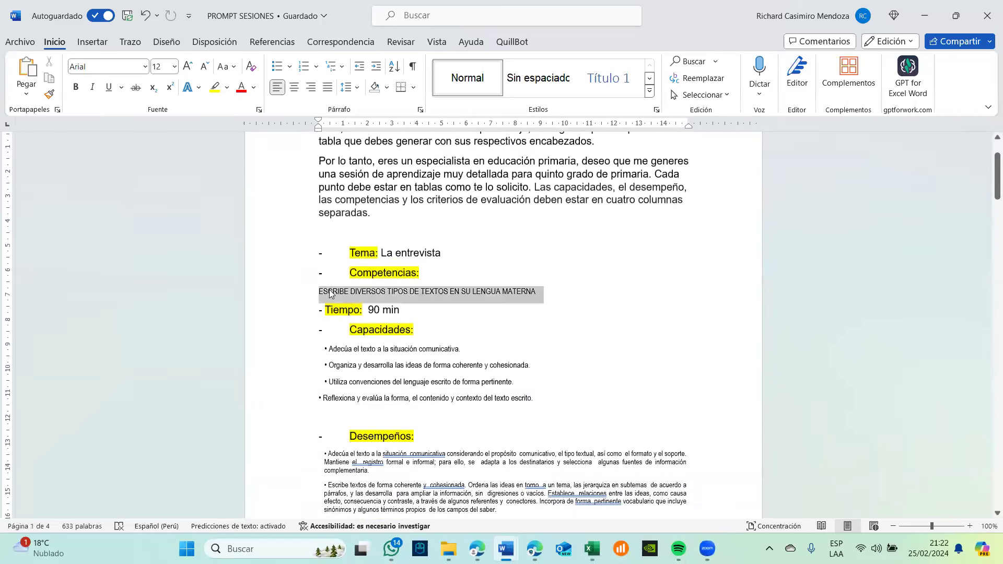
{"action": "key", "text": "ctrl+v"}
{"action": "key", "text": "Return"}
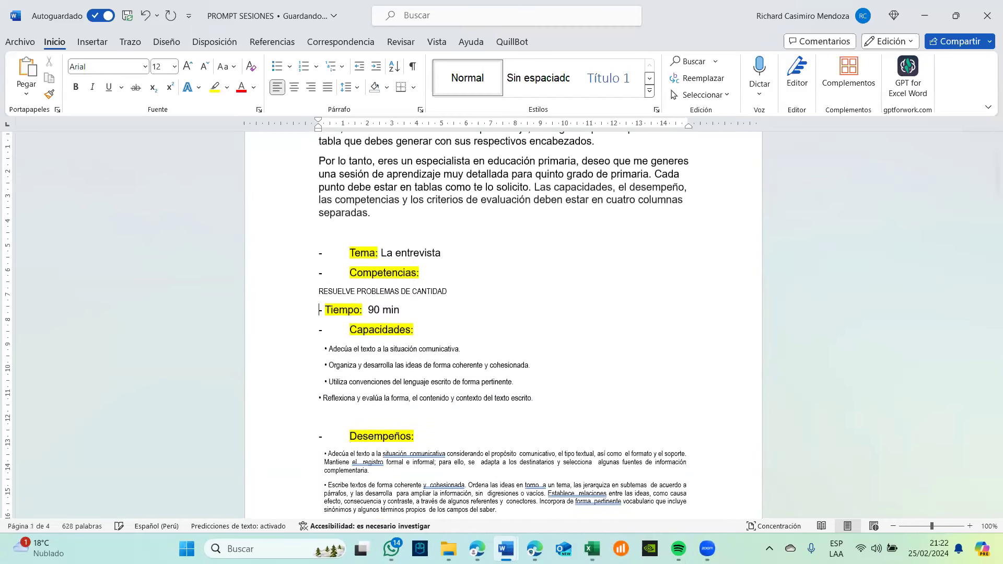
{"action": "key", "text": "Return"}
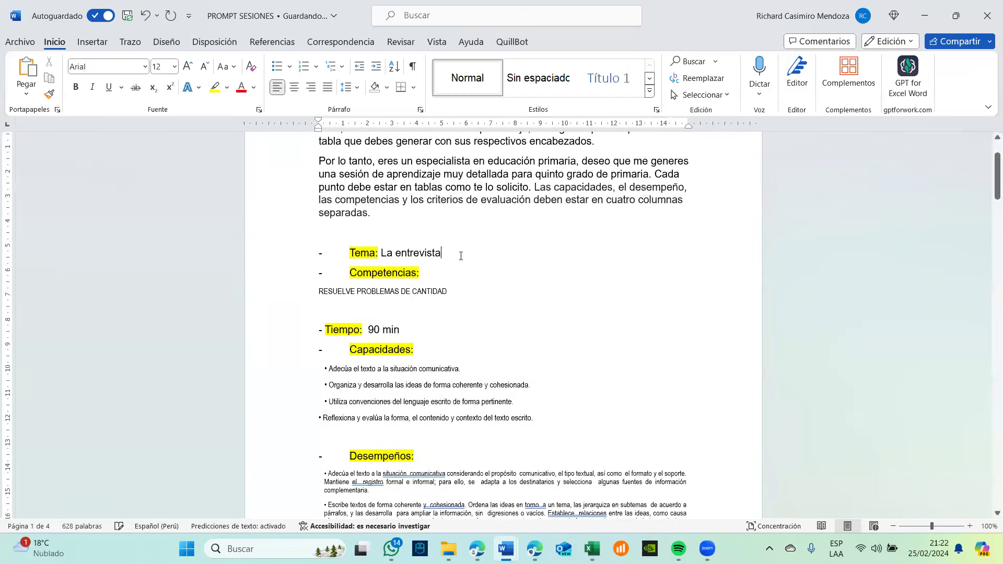
- Delete the topic "La entrevista" after Tema, leaving the topic blank
{"action": "key", "text": "BackSpace"}
{"action": "key", "text": "BackSpace"}
{"action": "key", "text": "BackSpace"}
{"action": "key", "text": "BackSpace"}
{"action": "key", "text": "BackSpace"}
{"action": "key", "text": "BackSpace"}
{"action": "key", "text": "BackSpace"}
{"action": "key", "text": "BackSpace"}
{"action": "key", "text": "BackSpace"}
{"action": "key", "text": "BackSpace"}
{"action": "scroll", "coordinate": [360, 317], "scroll_direction": "down", "scroll_amount": 1}
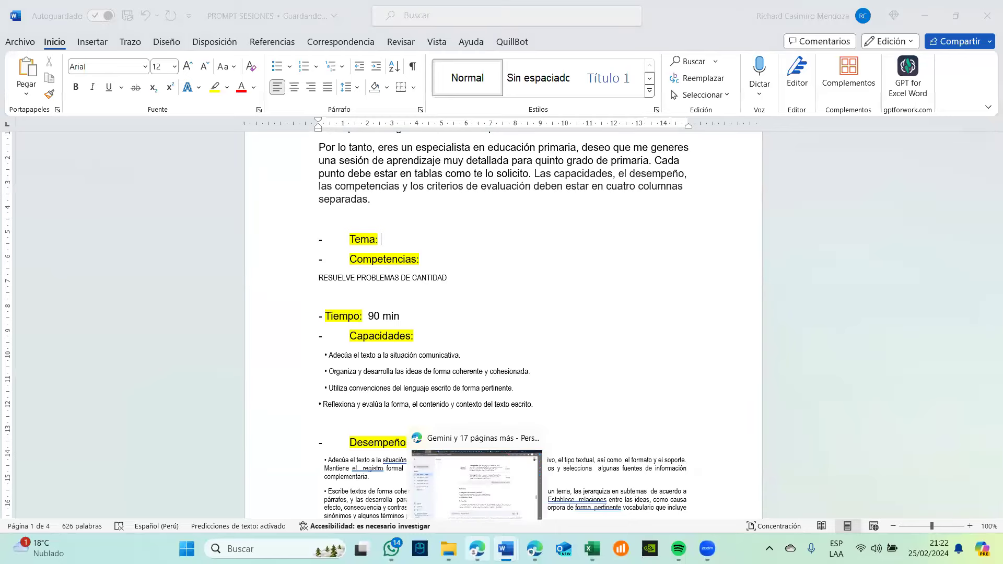
- Return to the curriculum document and copy the first two Matemática capacities, on numerical expressions and on numbers and operations
{"action": "left_click", "coordinate": [476, 548]}
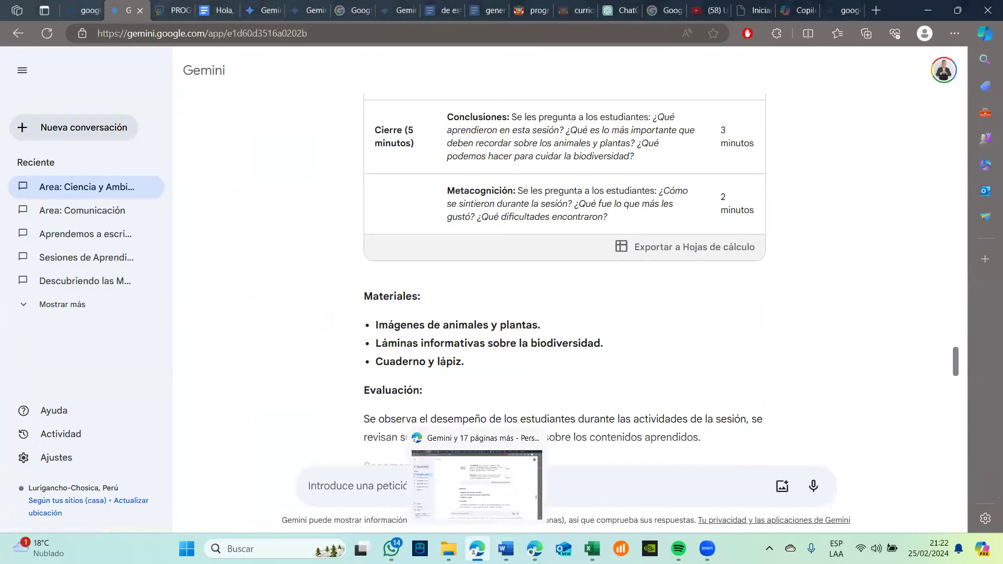
{"action": "mouse_move", "coordinate": [506, 549]}
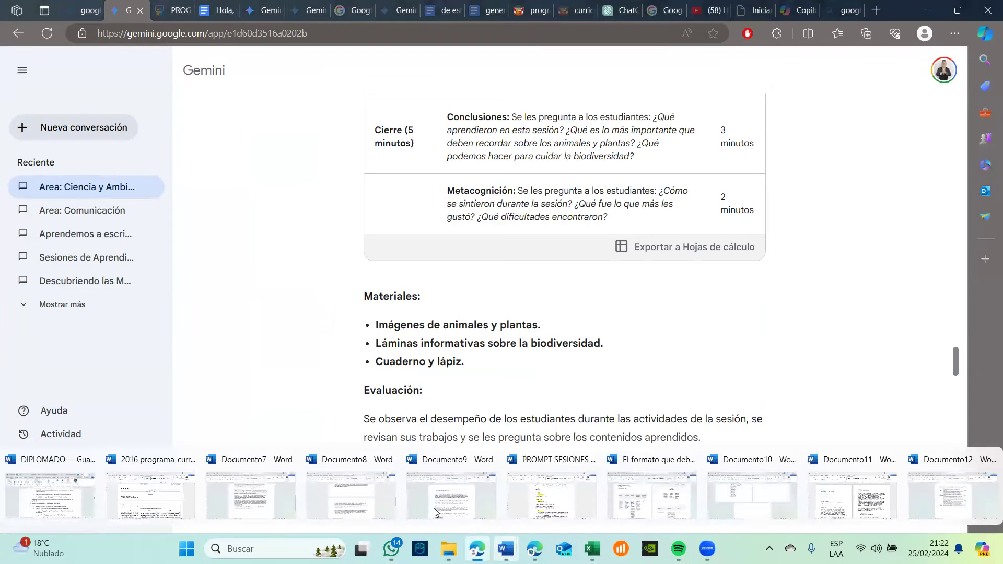
{"action": "left_click", "coordinate": [195, 490]}
{"action": "scroll", "coordinate": [342, 307], "scroll_direction": "down", "scroll_amount": 1}
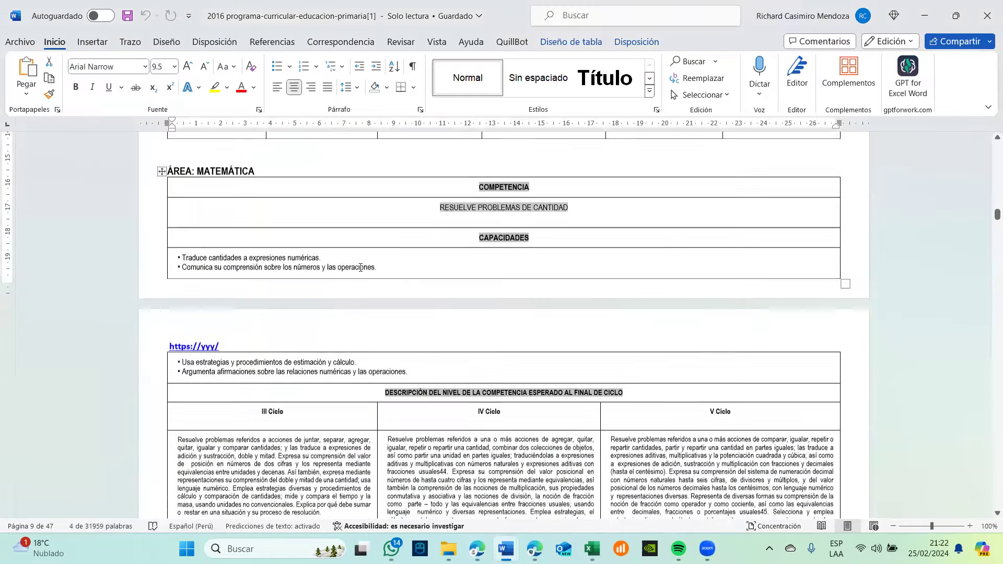
{"action": "left_click_drag", "start_coordinate": [377, 267], "coordinate": [181, 255]}
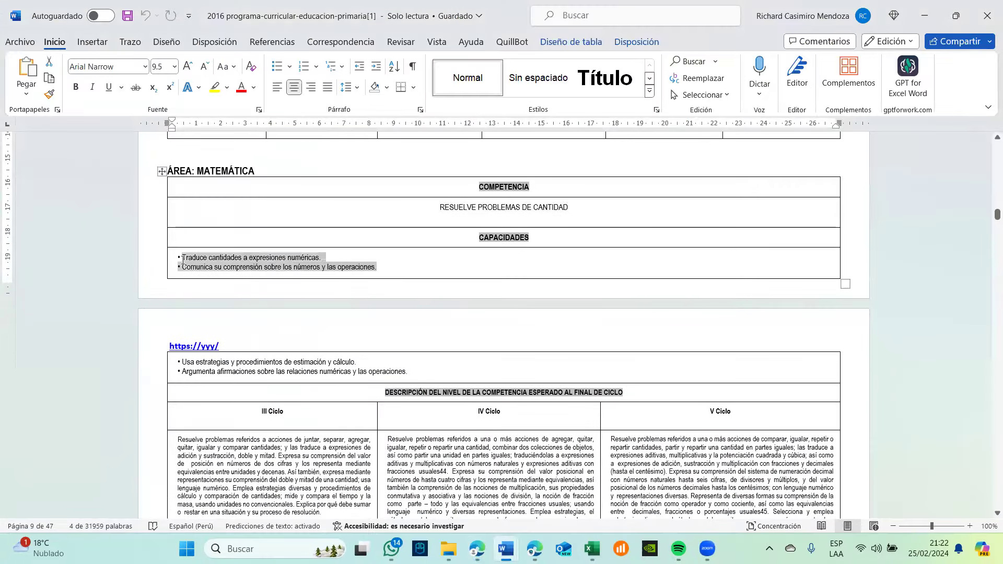
{"action": "left_click", "coordinate": [924, 15]}
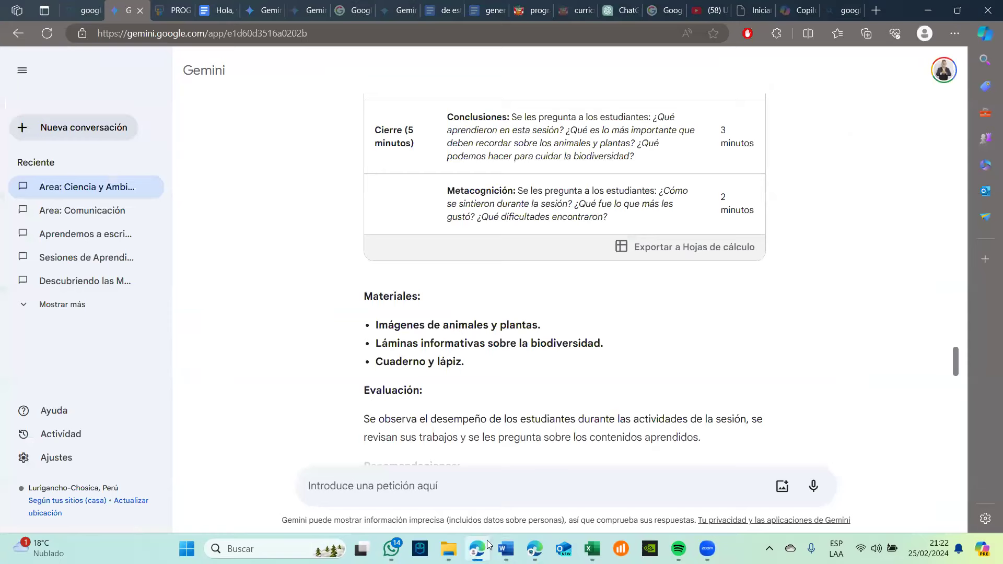
- Replace the Capacidades list in PROMPT SESIONES with "Traduce cantidades a expresiones numéricas." and "Comunica su comprensión sobre los números y las operaciones."
{"action": "mouse_move", "coordinate": [506, 548]}
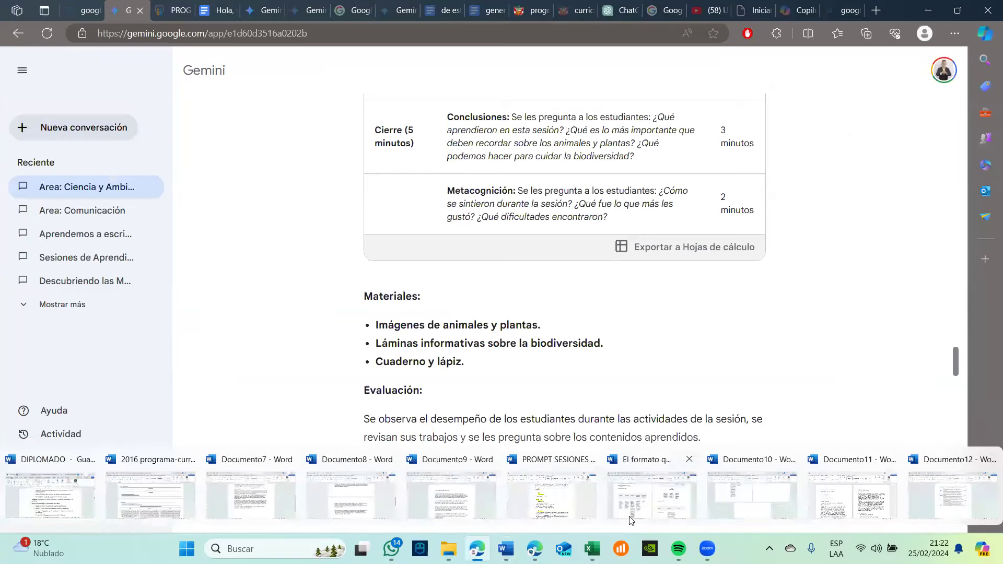
{"action": "left_click", "coordinate": [514, 487]}
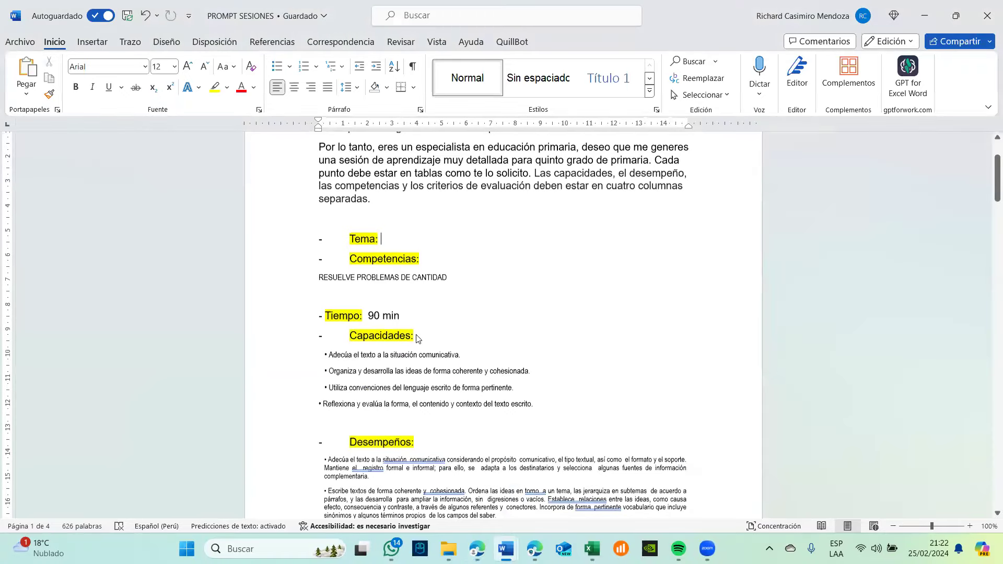
{"action": "left_click", "coordinate": [532, 402]}
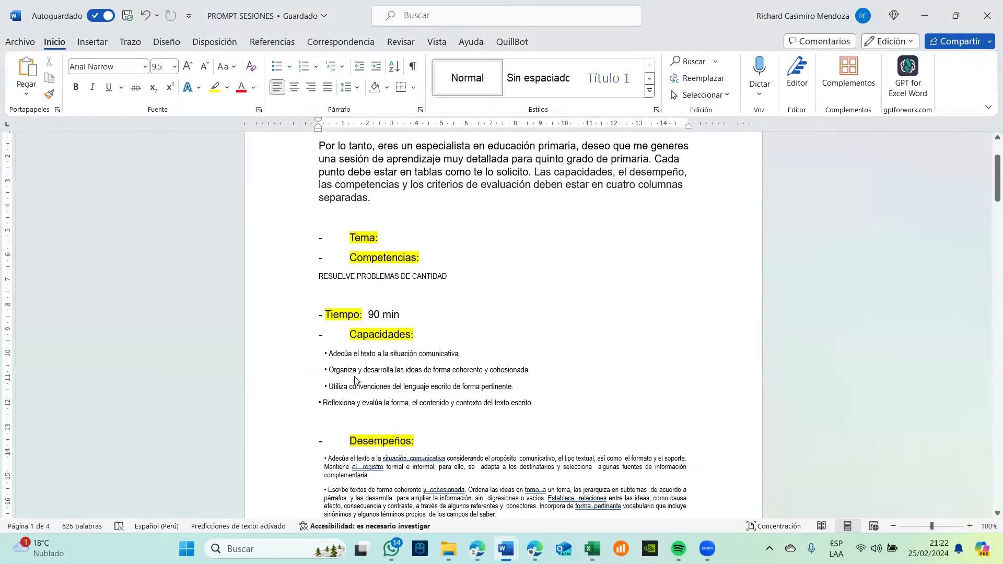
{"action": "left_click", "coordinate": [331, 361], "text": "shift"}
{"action": "key", "text": "BackSpace"}
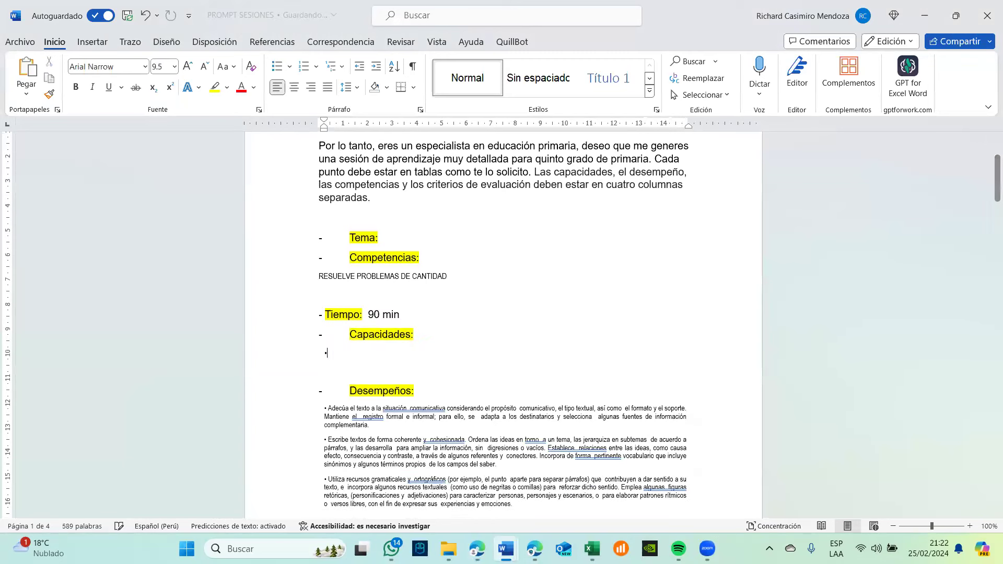
{"action": "type", "text": "Traduce cantidades a expresiones numéricas. • Comunica su comprensión sobre los números y las operaciones."}
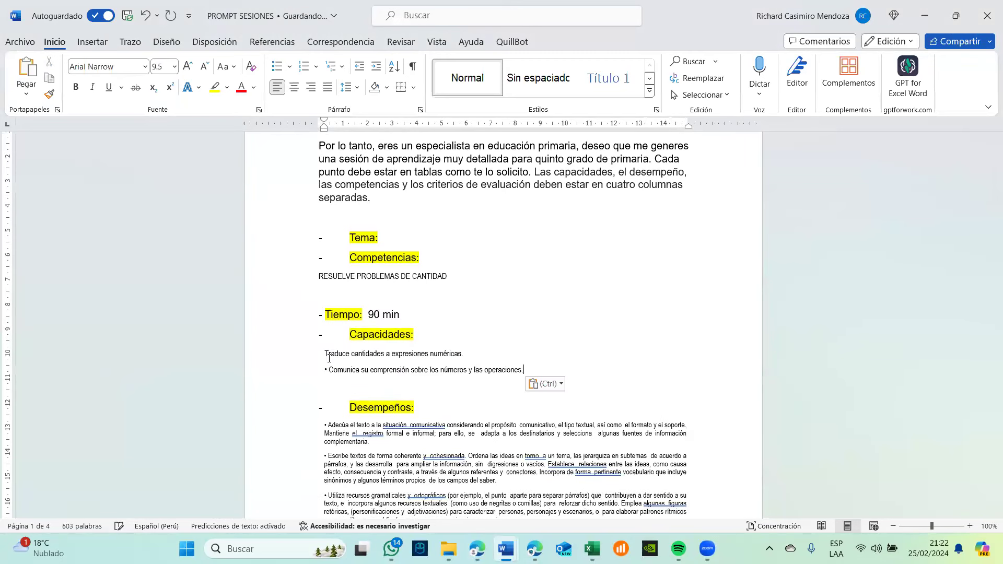
- Delete the three communication paragraphs under Desempeños
{"action": "scroll", "coordinate": [390, 396], "scroll_direction": "down", "scroll_amount": 3}
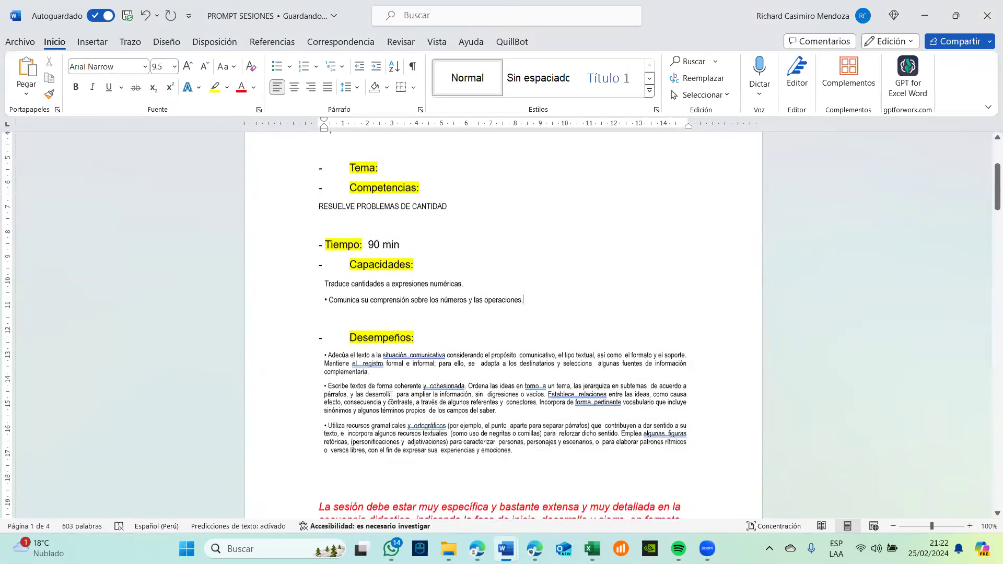
{"action": "left_click_drag", "start_coordinate": [514, 453], "coordinate": [321, 353]}
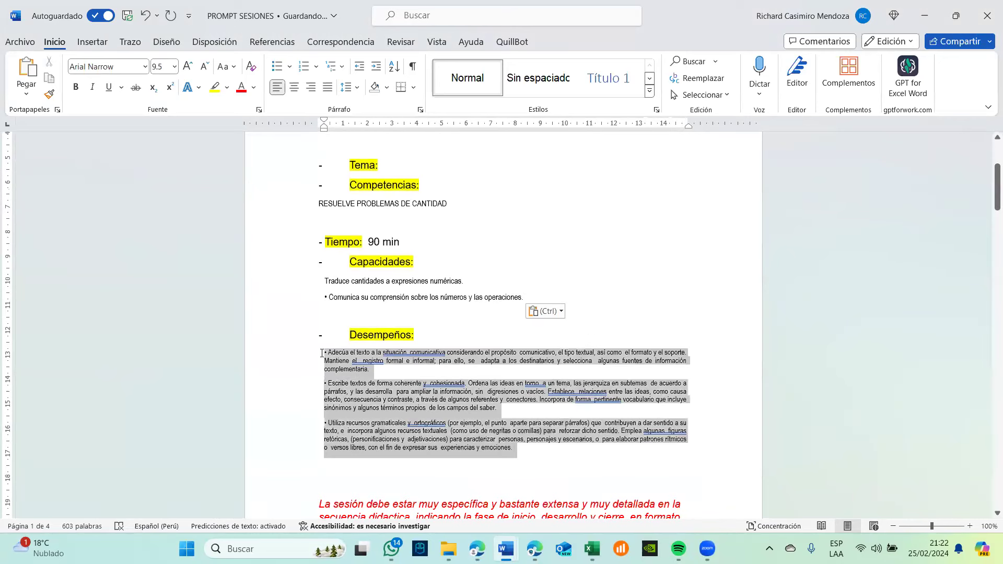
{"action": "key", "text": "Delete"}
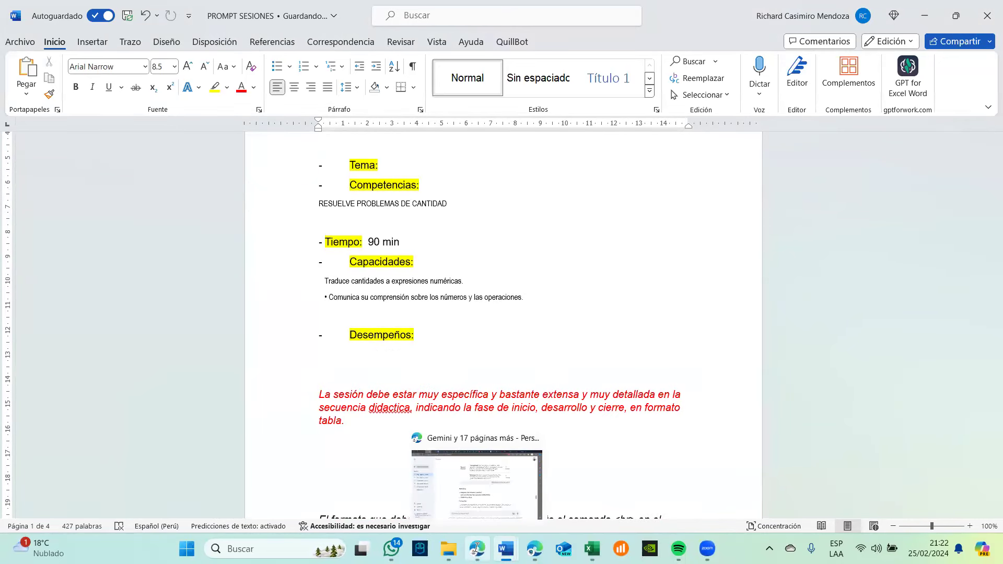
- Copy the first two Cuarto grado desempeños for Matemática from the curriculum document into the Desempeños section of PROMPT SESIONES
{"action": "mouse_move", "coordinate": [506, 548]}
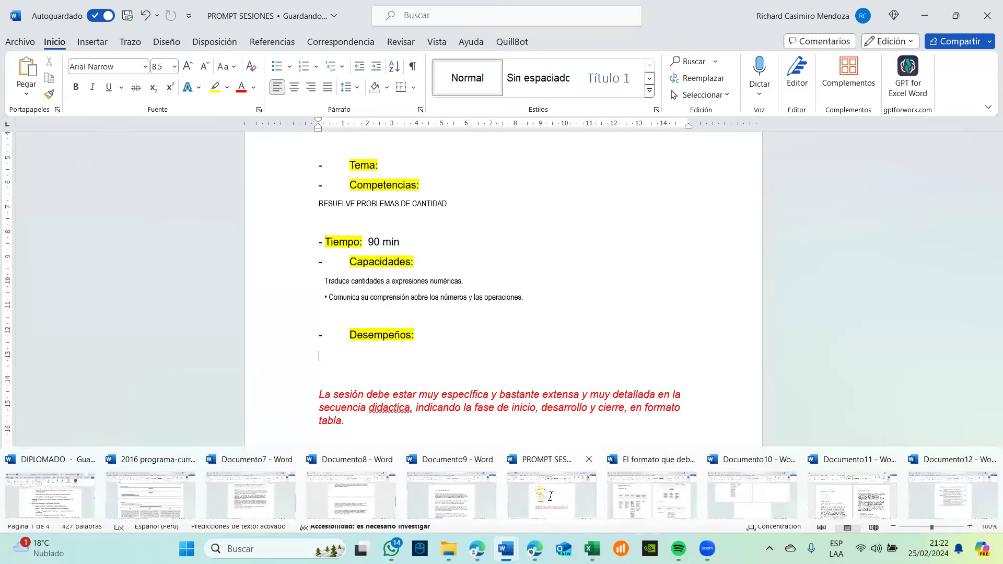
{"action": "left_click", "coordinate": [166, 477]}
{"action": "scroll", "coordinate": [167, 476], "scroll_direction": "down", "scroll_amount": 12}
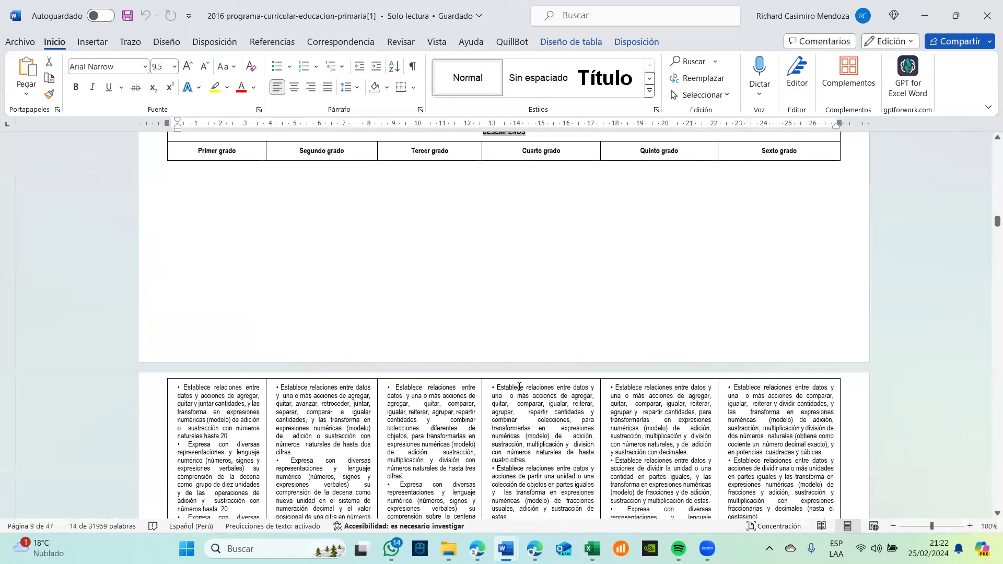
{"action": "scroll", "coordinate": [539, 436], "scroll_direction": "down", "scroll_amount": 2}
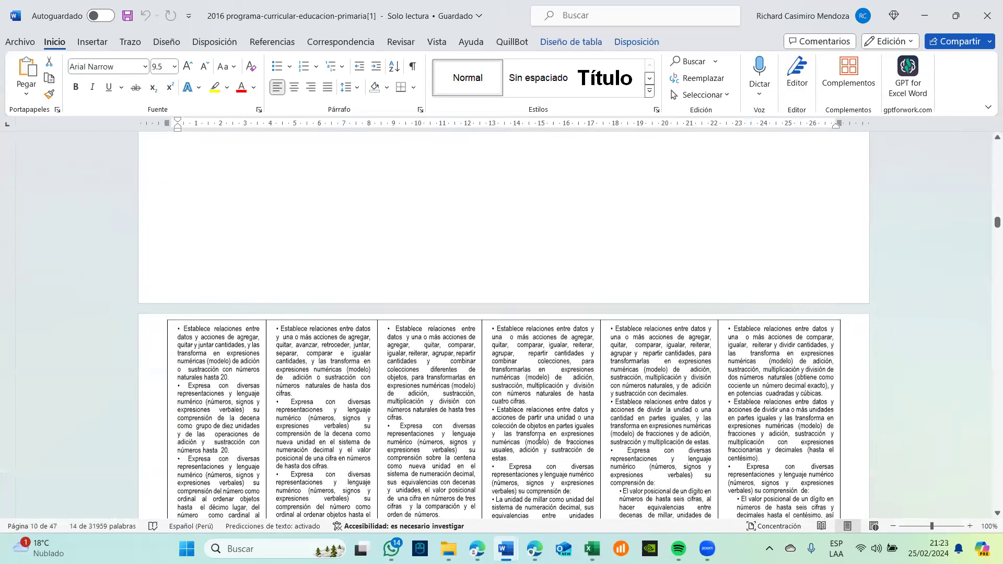
{"action": "triple_click", "coordinate": [509, 347]}
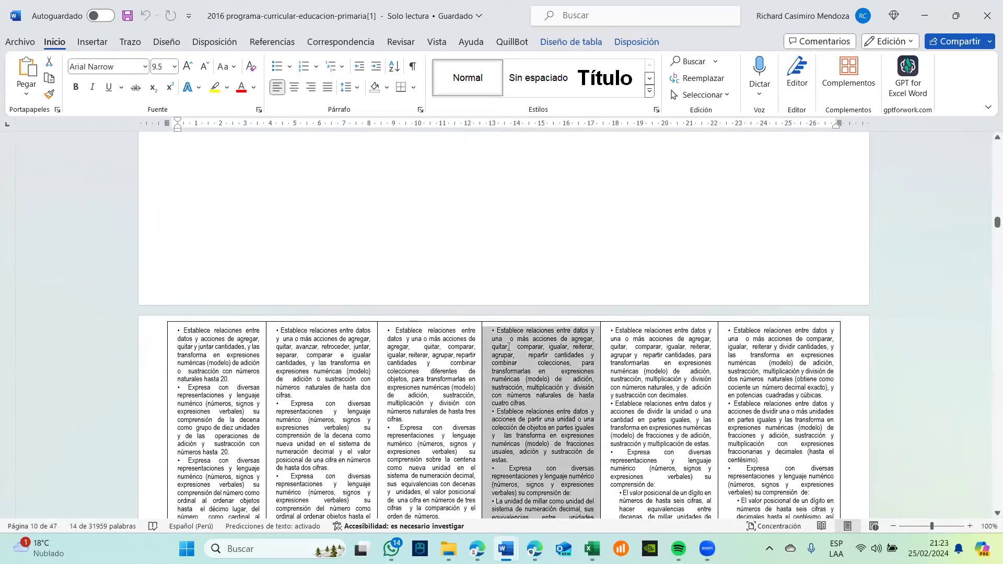
{"action": "left_click", "coordinate": [511, 460]}
{"action": "left_click_drag", "start_coordinate": [512, 460], "coordinate": [492, 333]}
{"action": "key", "text": "ctrl+c"}
{"action": "left_click", "coordinate": [924, 16]}
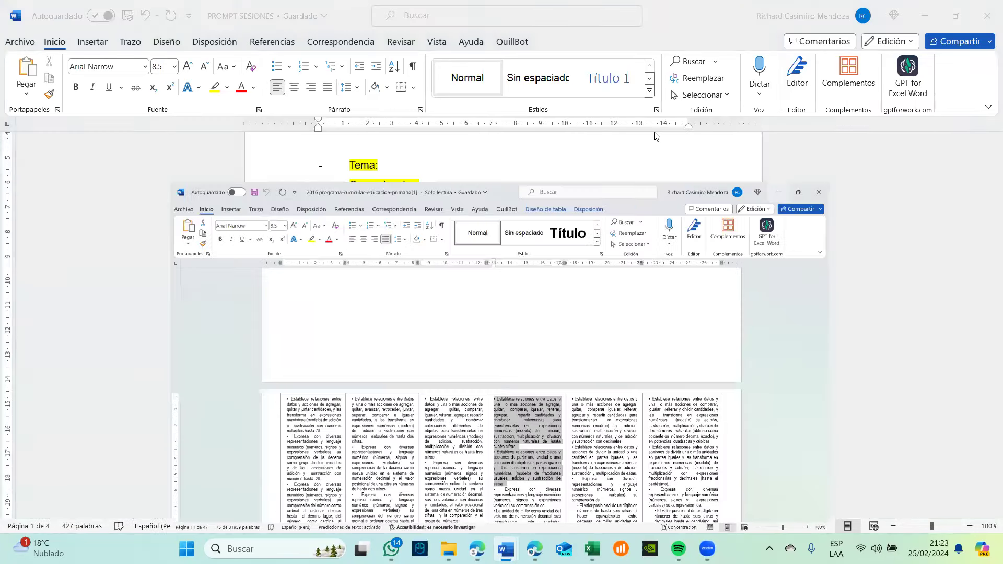
{"action": "key", "text": "ctrl+v"}
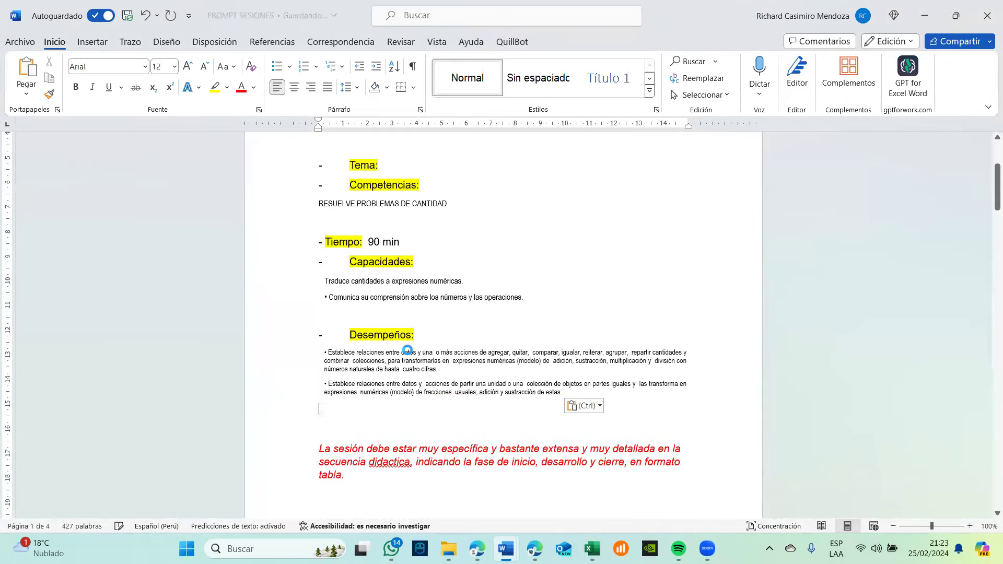
- Copy the prompt text from its opening line "Hola, vamos a crear sesiones de aprendizaje" through the Desempeños section
{"action": "left_click", "coordinate": [331, 219], "text": "shift"}
{"action": "scroll", "coordinate": [332, 218], "scroll_direction": "up", "scroll_amount": 3}
{"action": "left_click", "coordinate": [316, 214], "text": "shift"}
{"action": "left_click", "coordinate": [316, 214], "text": "shift"}
{"action": "key", "text": "ctrl+c"}
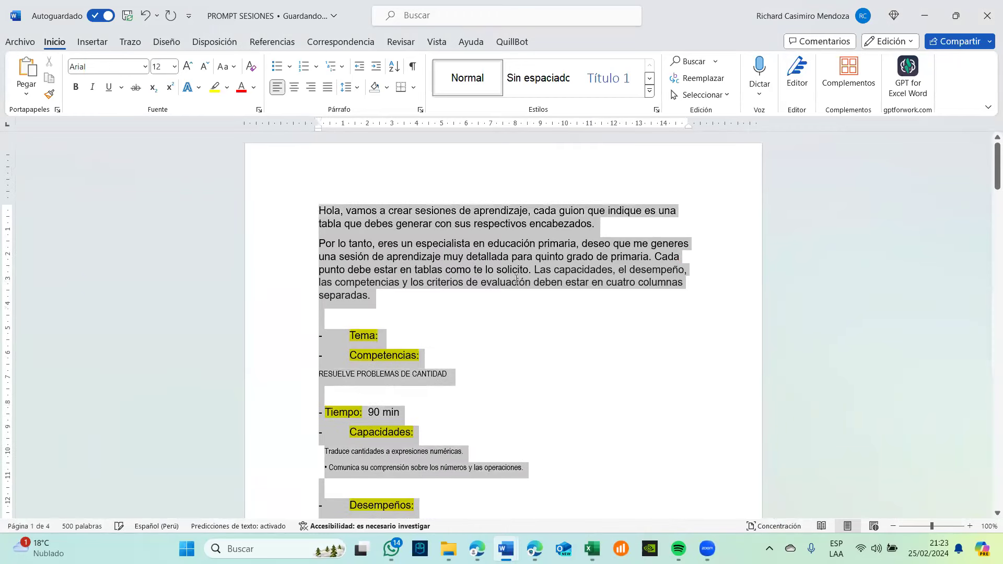
- Change the grade in the prompt's second paragraph to "cuarto"
{"action": "left_click", "coordinate": [516, 281]}
{"action": "double_click", "coordinate": [549, 256]}
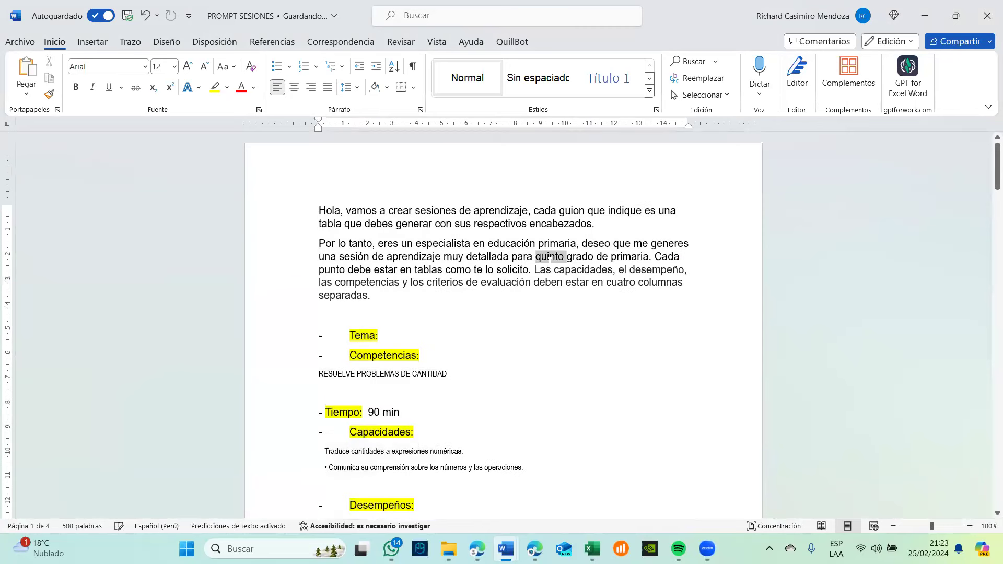
{"action": "left_click", "coordinate": [214, 87]}
{"action": "double_click", "coordinate": [549, 256]}
{"action": "type", "text": "cuarto"}
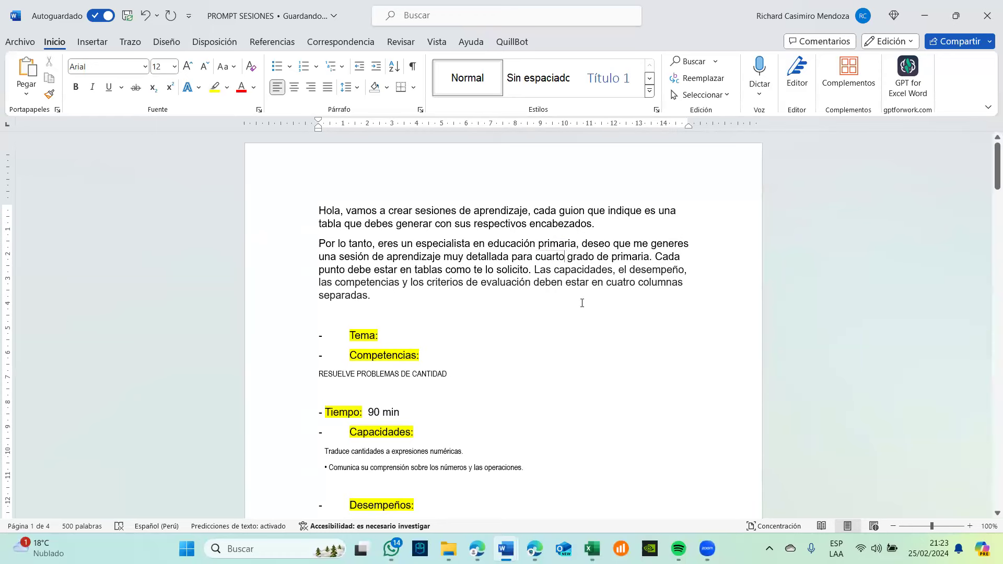
- Copy the prompt from its opening line through the red paragraph ending "en formato tabla."
{"action": "scroll", "coordinate": [597, 344], "scroll_direction": "down", "scroll_amount": 10}
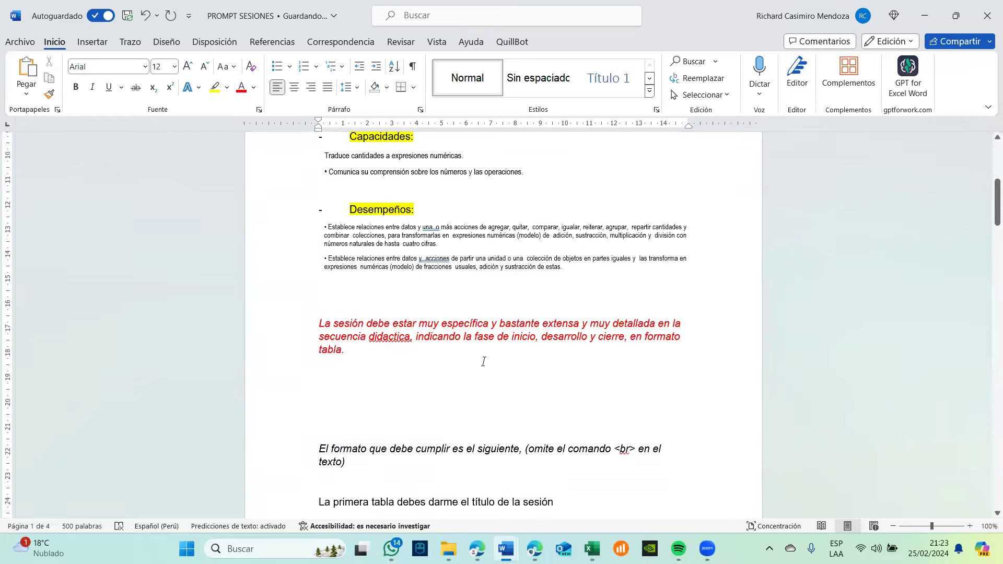
{"action": "scroll", "coordinate": [479, 358], "scroll_direction": "down", "scroll_amount": 1}
{"action": "scroll", "coordinate": [484, 361], "scroll_direction": "up", "scroll_amount": 2}
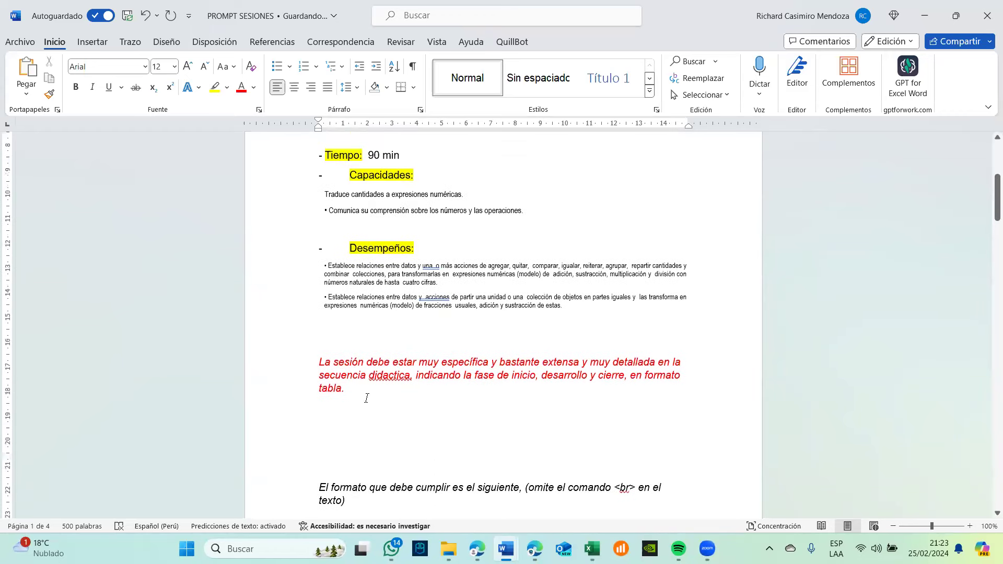
{"action": "key", "text": "ctrl+shift+Home"}
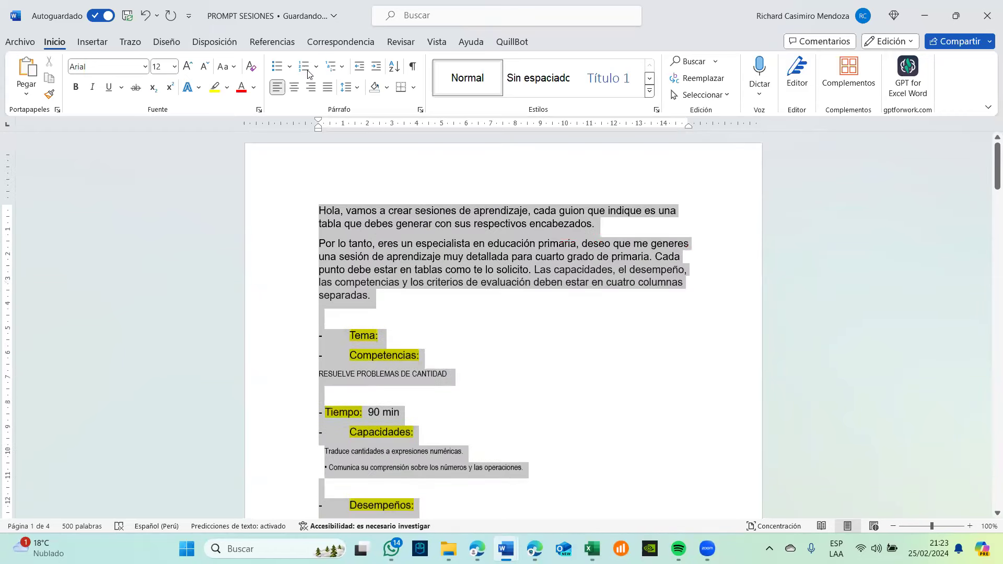
- Switch to Gemini and submit the copied fourth-grade prompt in a new conversation
{"action": "left_click", "coordinate": [477, 548]}
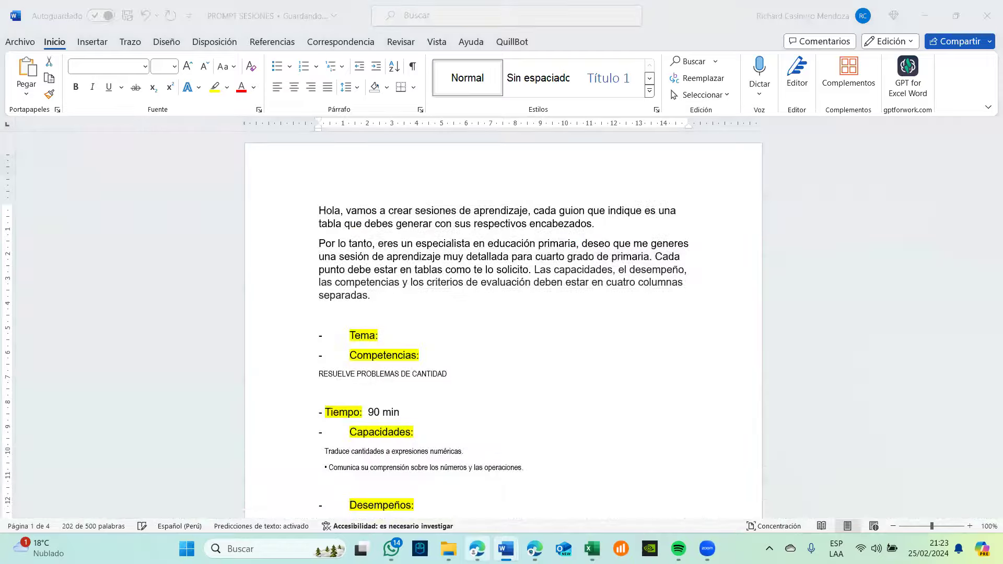
{"action": "left_click", "coordinate": [65, 135]}
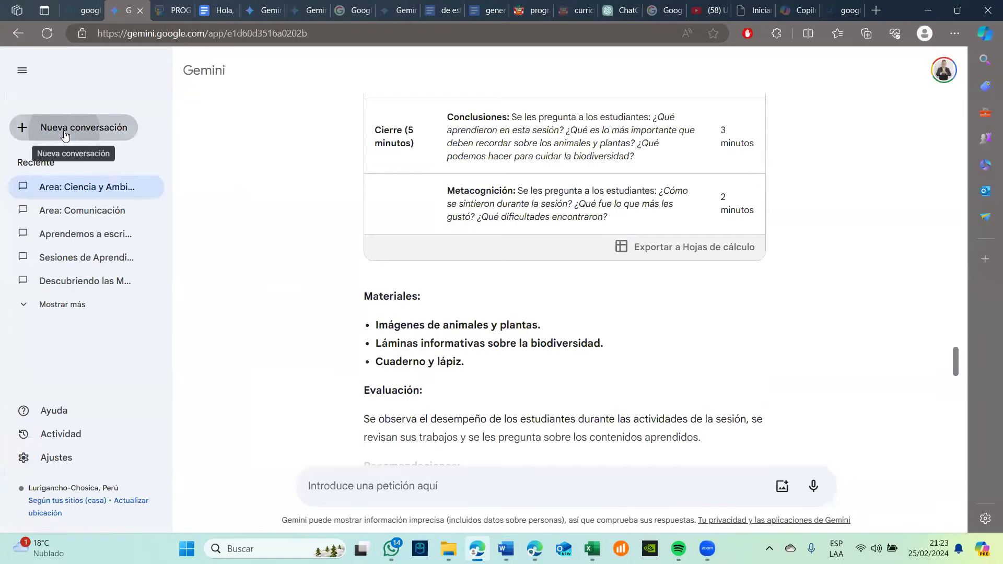
{"action": "left_click", "coordinate": [328, 477]}
{"action": "key", "text": "ctrl+v"}
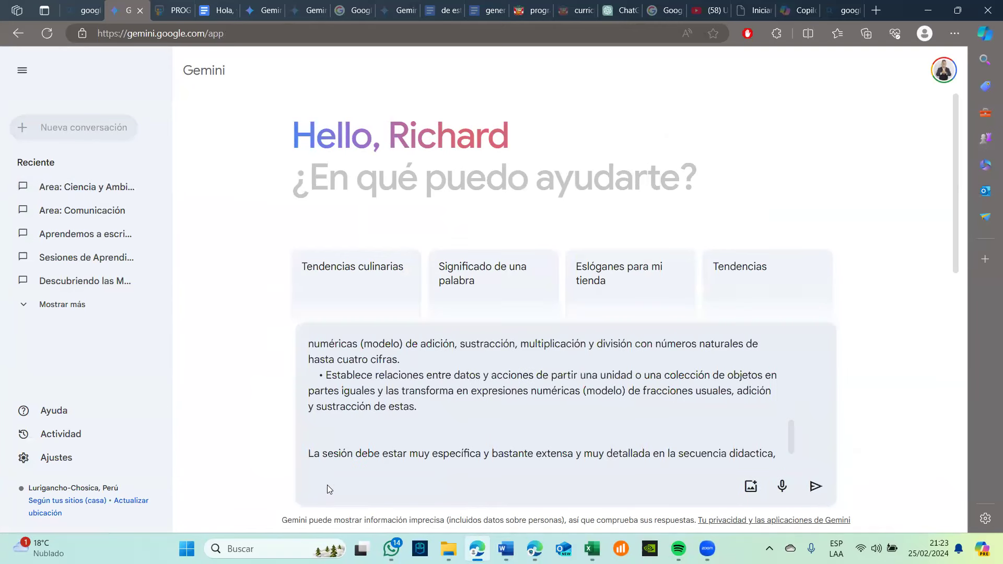
{"action": "left_click", "coordinate": [813, 488]}
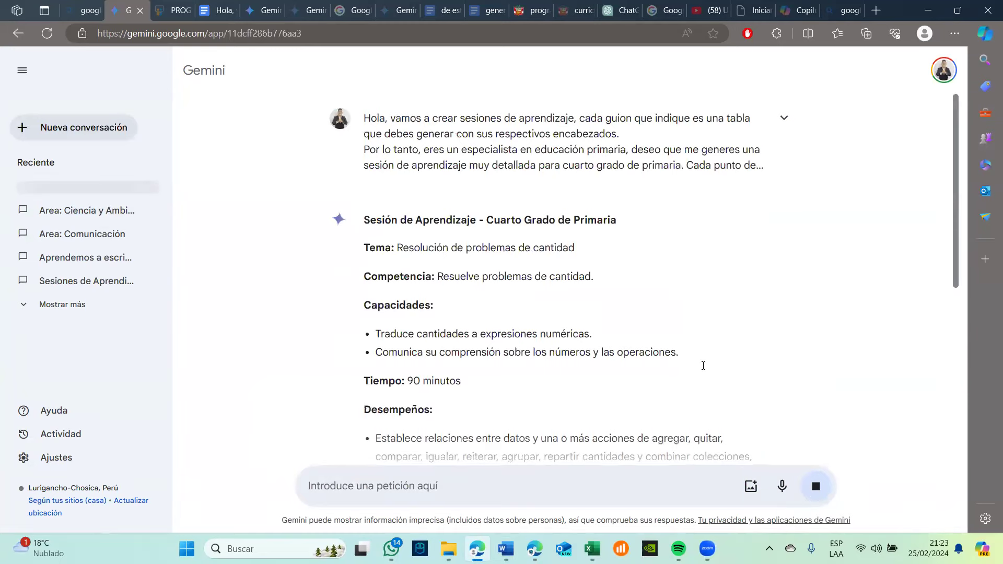
{"action": "scroll", "coordinate": [701, 365], "scroll_direction": "down", "scroll_amount": 2}
{"action": "scroll", "coordinate": [703, 366], "scroll_direction": "down", "scroll_amount": 3}
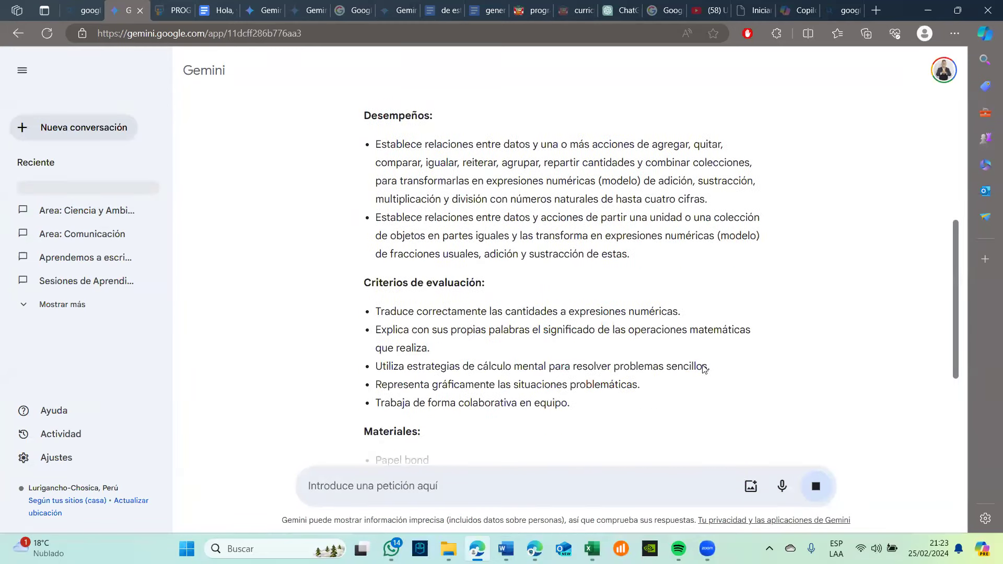
{"action": "scroll", "coordinate": [704, 369], "scroll_direction": "down", "scroll_amount": 4}
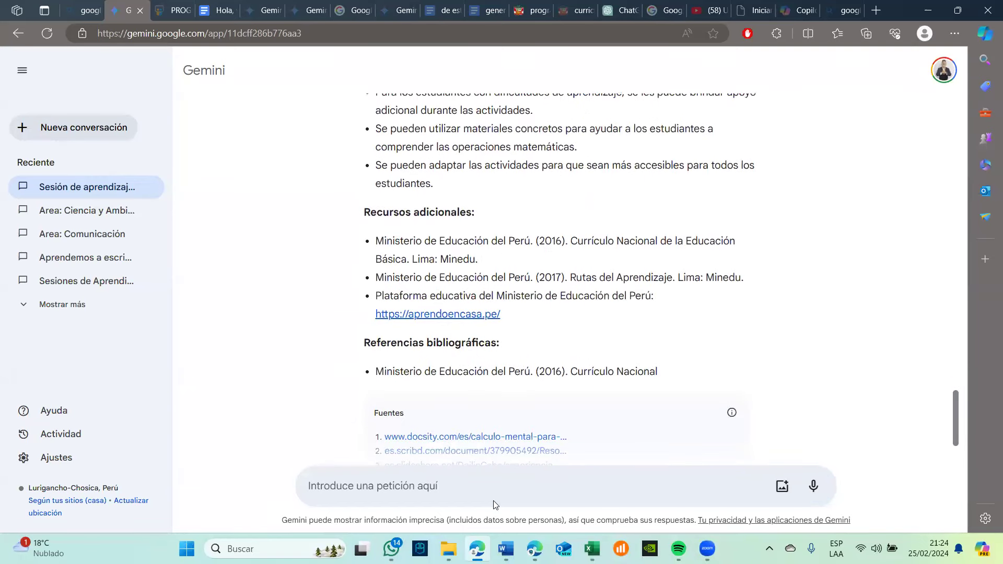
- Copy the format instructions in PROMPT SESIONES, from "El formato que debe cumplir es el siguiente" through "trabajos con ellos, etc."
{"action": "mouse_move", "coordinate": [534, 548]}
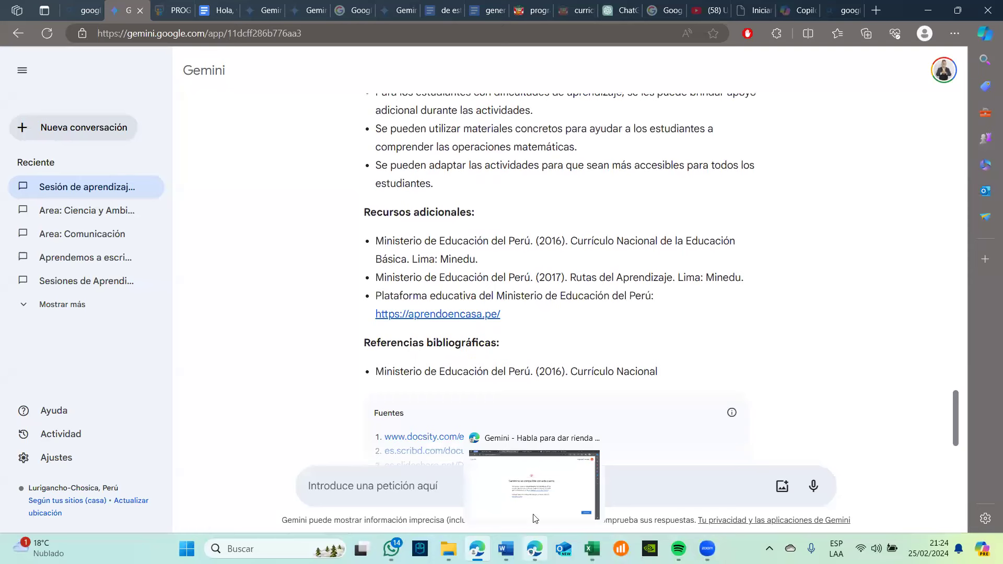
{"action": "mouse_move", "coordinate": [476, 548]}
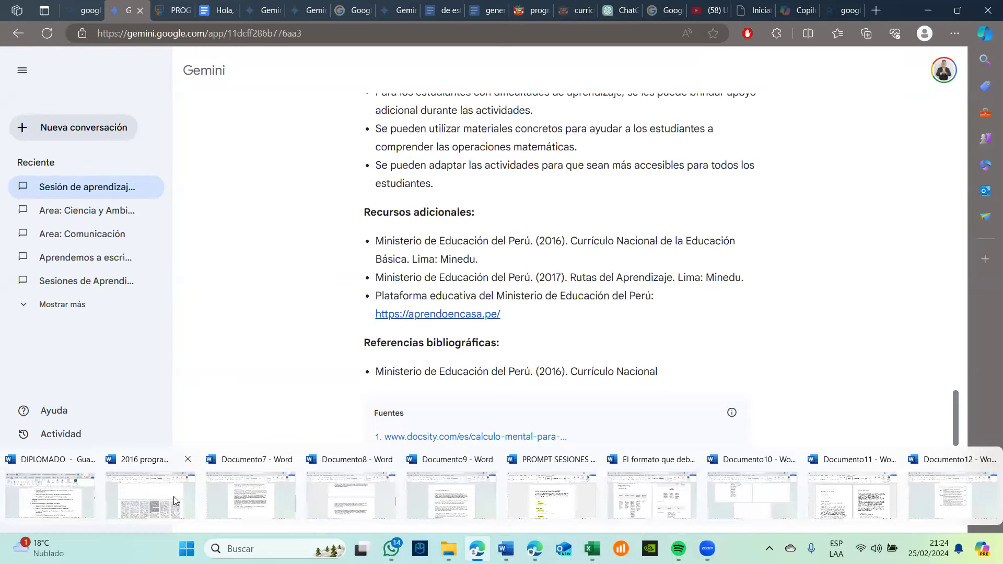
{"action": "left_click", "coordinate": [534, 479]}
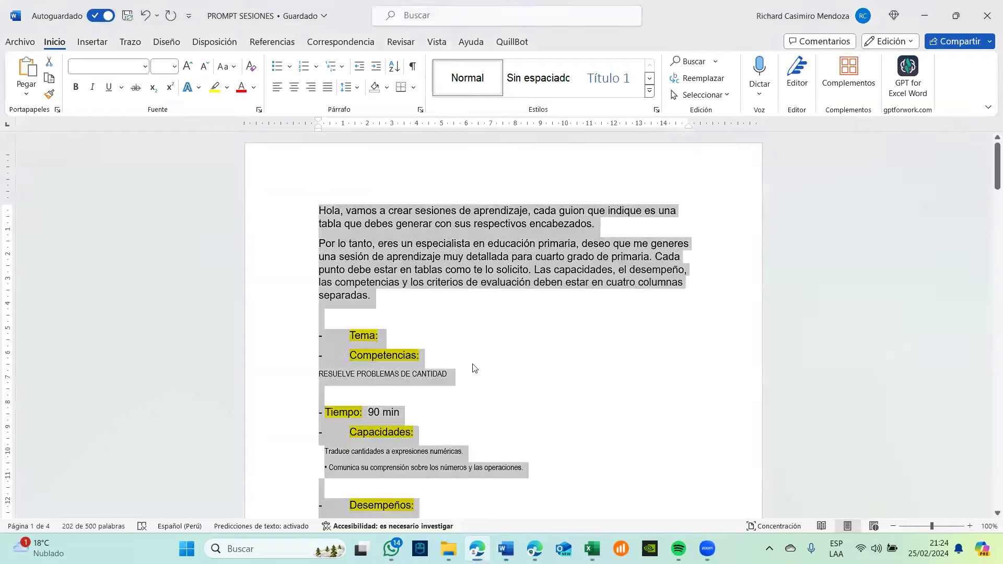
{"action": "scroll", "coordinate": [473, 365], "scroll_direction": "down", "scroll_amount": 10}
{"action": "scroll", "coordinate": [473, 363], "scroll_direction": "down", "scroll_amount": 2}
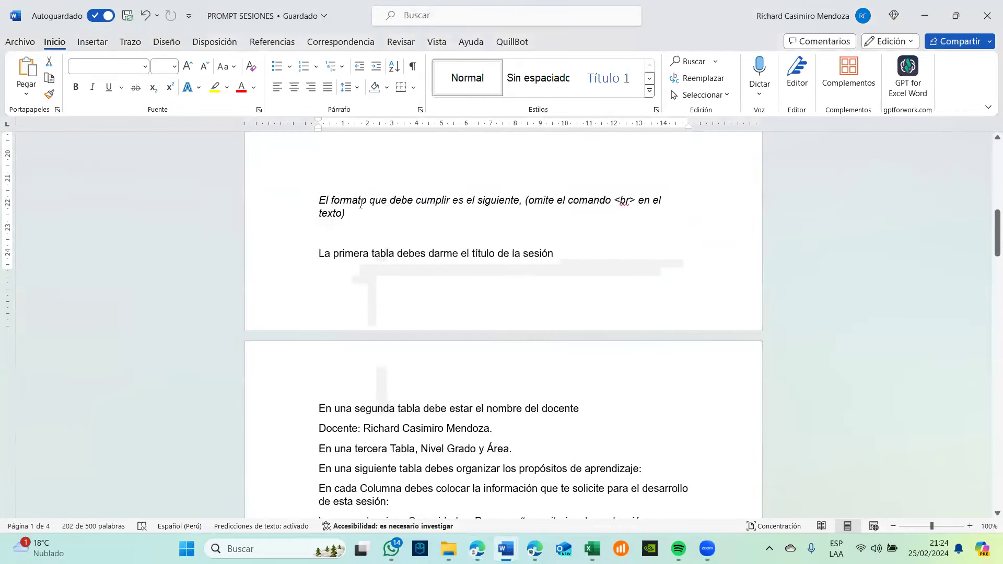
{"action": "left_click_drag", "start_coordinate": [320, 199], "coordinate": [481, 468]}
{"action": "left_click_drag", "start_coordinate": [470, 526], "coordinate": [458, 368]}
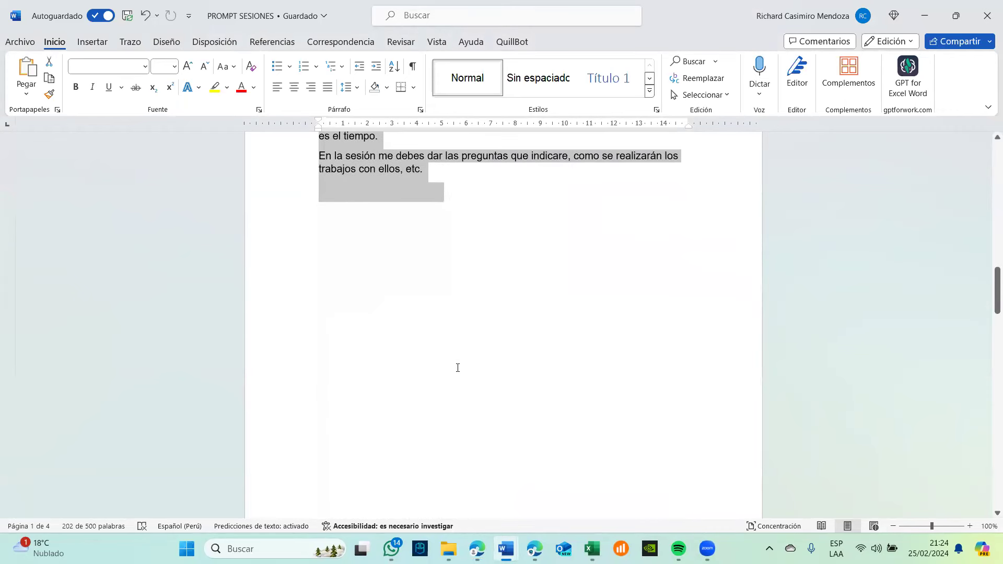
{"action": "left_click_drag", "start_coordinate": [429, 169], "coordinate": [428, 168]}
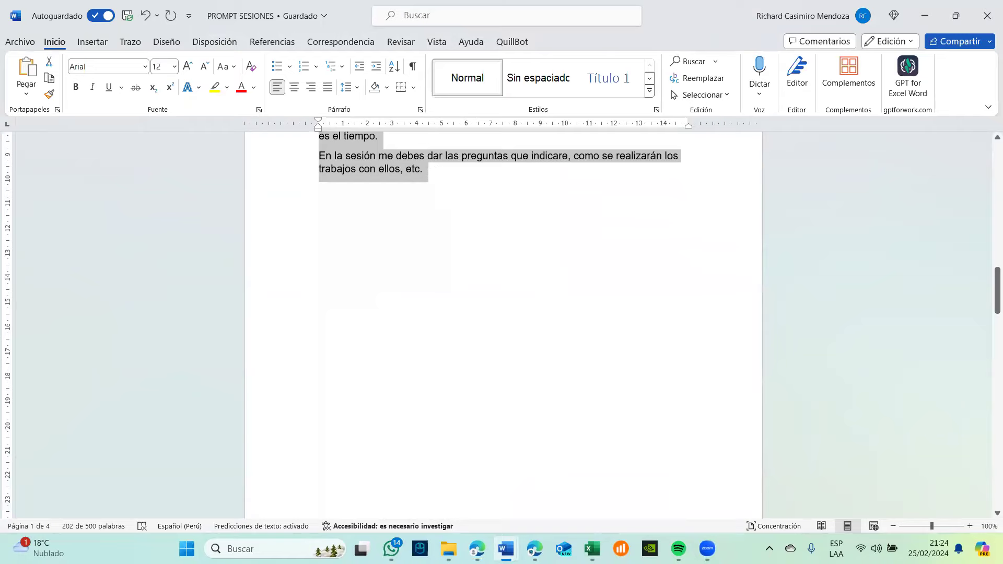
- Send the copied format instructions as a follow-up in the same Gemini conversation
{"action": "mouse_move", "coordinate": [477, 548]}
{"action": "left_click", "coordinate": [428, 509]}
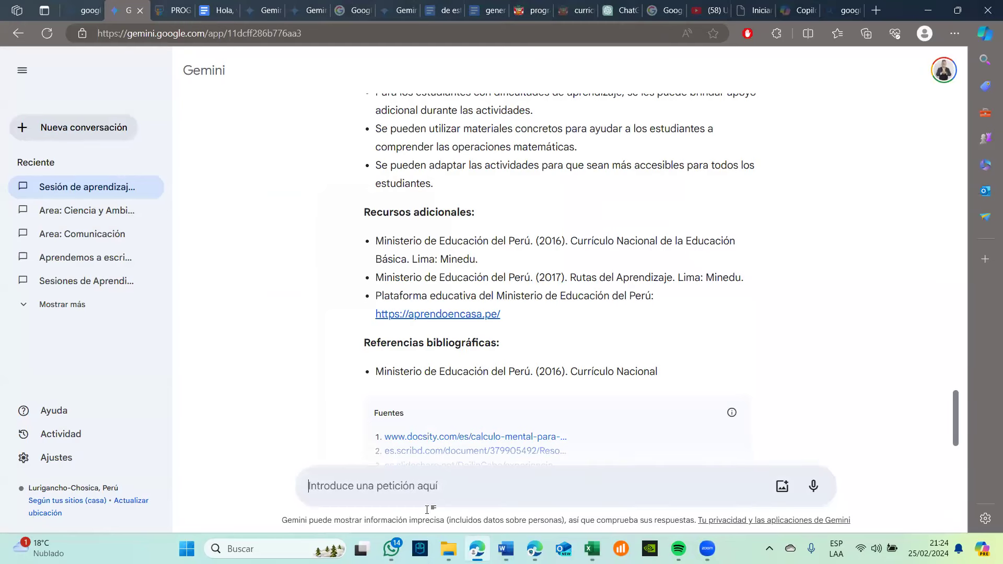
{"action": "left_click", "coordinate": [410, 492]}
{"action": "key", "text": "ctrl+v"}
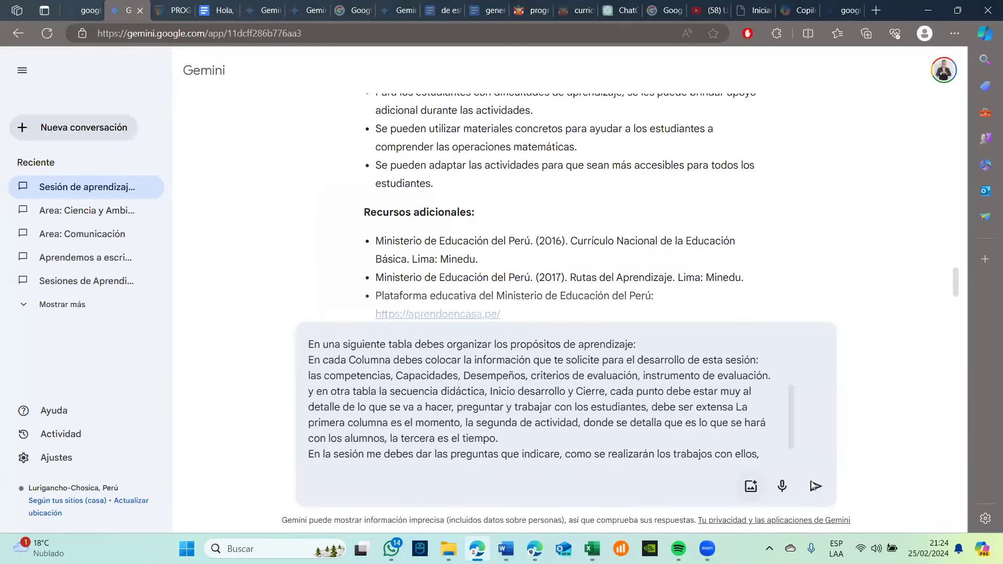
{"action": "left_click", "coordinate": [815, 486]}
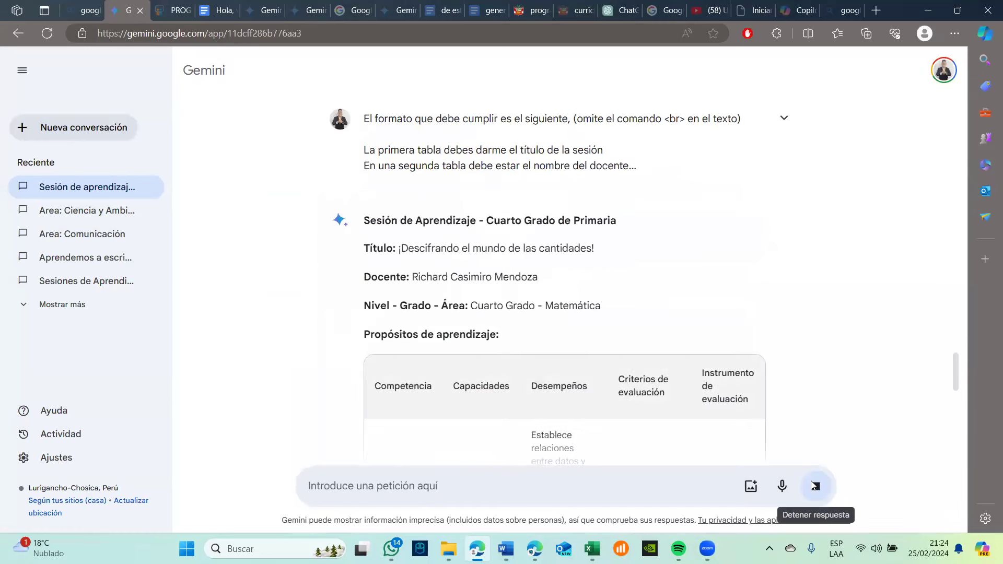
- Review the learning purposes table and the didactic sequence table in Gemini's response
{"action": "scroll", "coordinate": [773, 379], "scroll_direction": "down", "scroll_amount": 9}
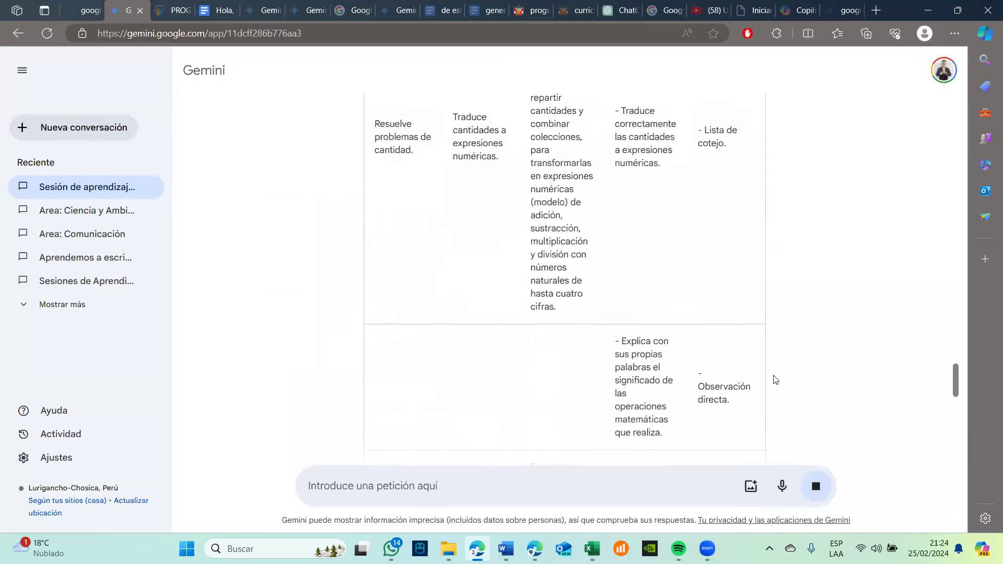
{"action": "scroll", "coordinate": [773, 379], "scroll_direction": "down", "scroll_amount": 11}
{"action": "scroll", "coordinate": [775, 380], "scroll_direction": "down", "scroll_amount": 13}
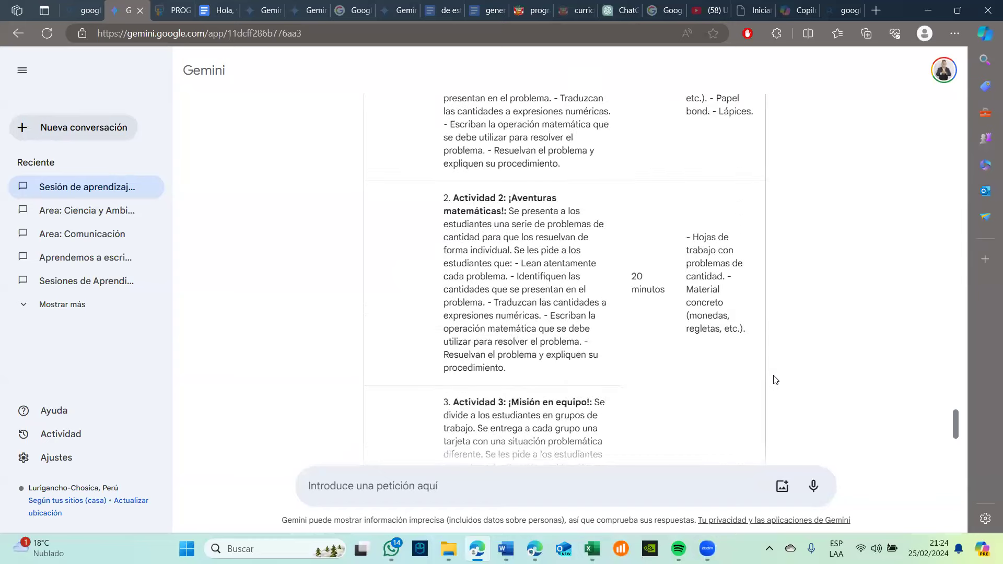
{"action": "scroll", "coordinate": [775, 379], "scroll_direction": "down", "scroll_amount": 6}
{"action": "scroll", "coordinate": [775, 380], "scroll_direction": "up", "scroll_amount": 10}
{"action": "scroll", "coordinate": [775, 380], "scroll_direction": "up", "scroll_amount": 8}
{"action": "scroll", "coordinate": [775, 379], "scroll_direction": "down", "scroll_amount": 18}
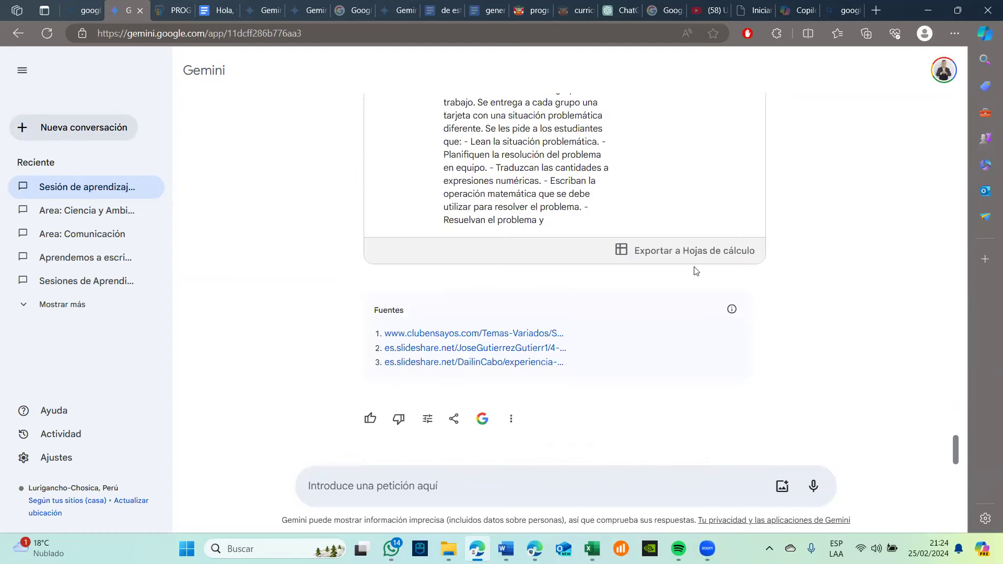
- Export the didactic sequence table to Google Sheets and open the created spreadsheet
{"action": "left_click", "coordinate": [454, 418]}
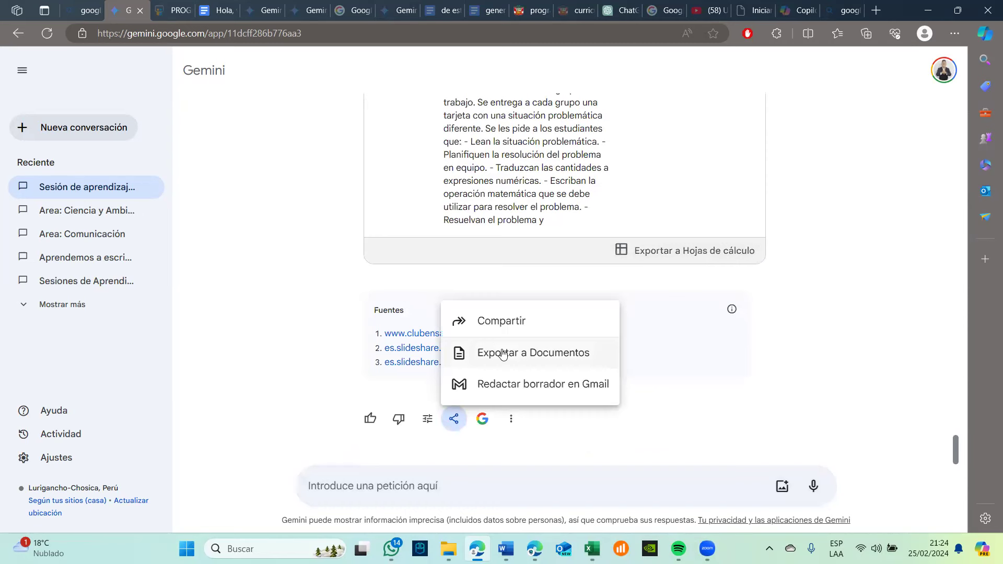
{"action": "left_click", "coordinate": [642, 258]}
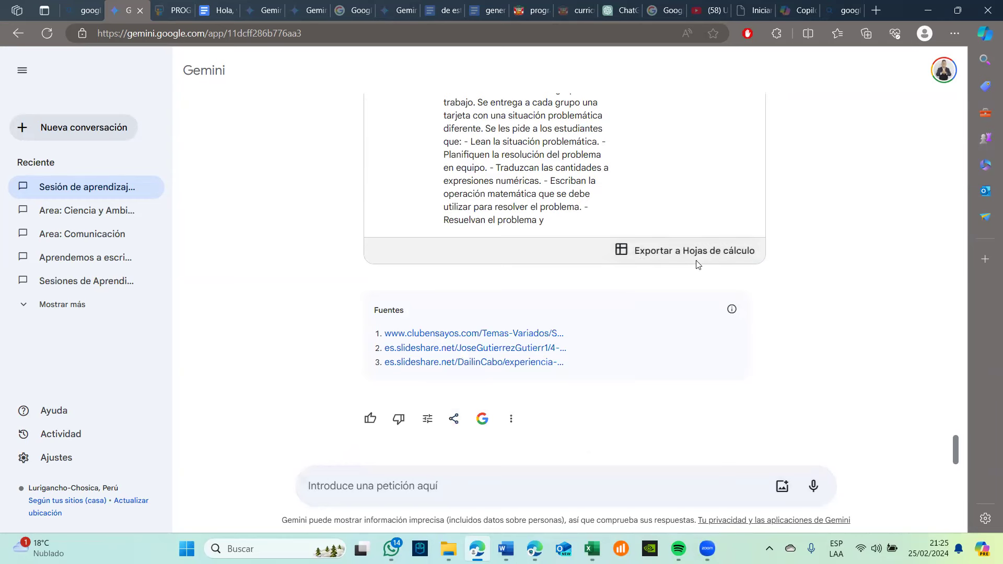
{"action": "left_click", "coordinate": [658, 254]}
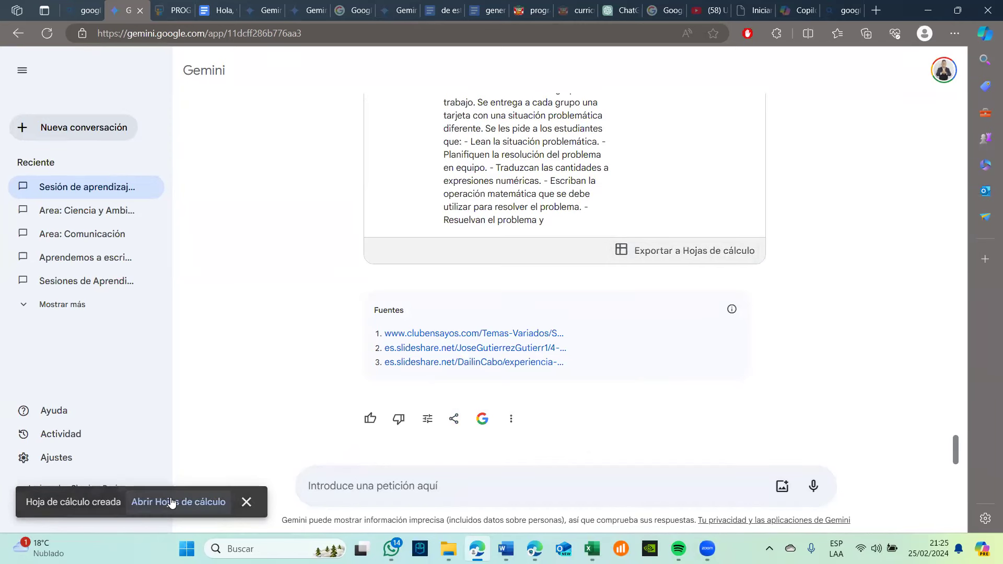
{"action": "left_click", "coordinate": [171, 503]}
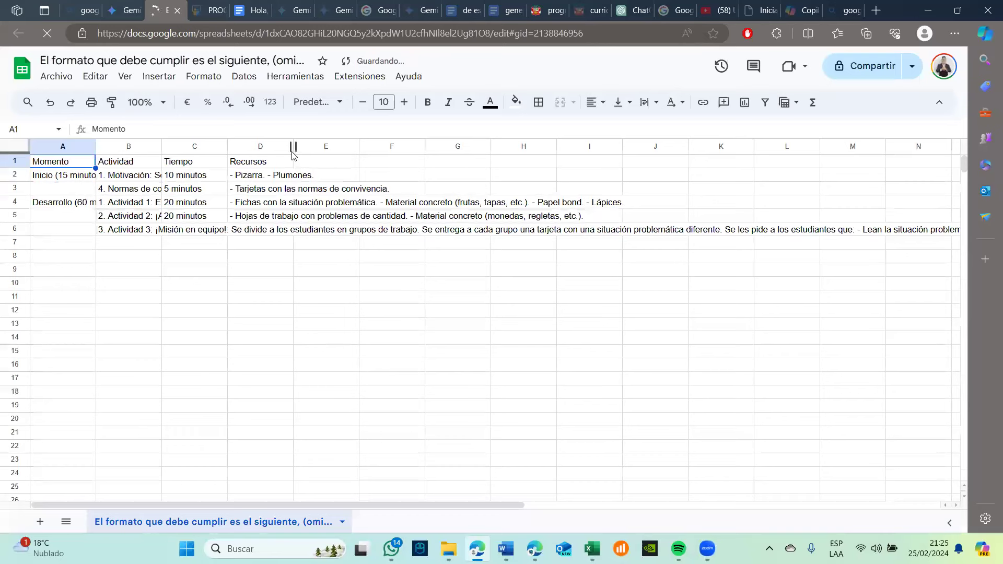
- Fit the widths of the Recursos, Tiempo and Actividad columns to their contents
{"action": "double_click", "coordinate": [293, 153]}
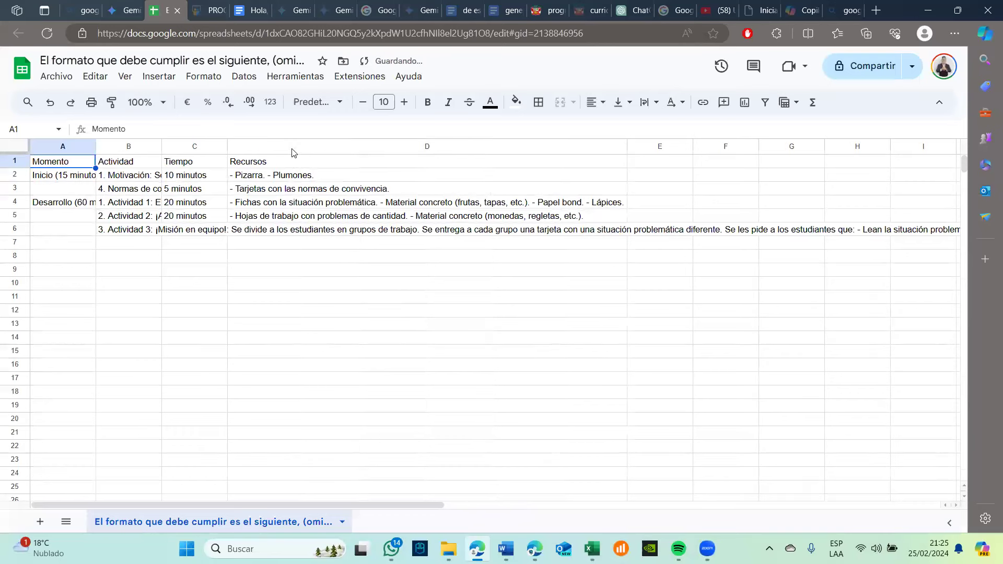
{"action": "double_click", "coordinate": [228, 147]}
{"action": "double_click", "coordinate": [161, 148]}
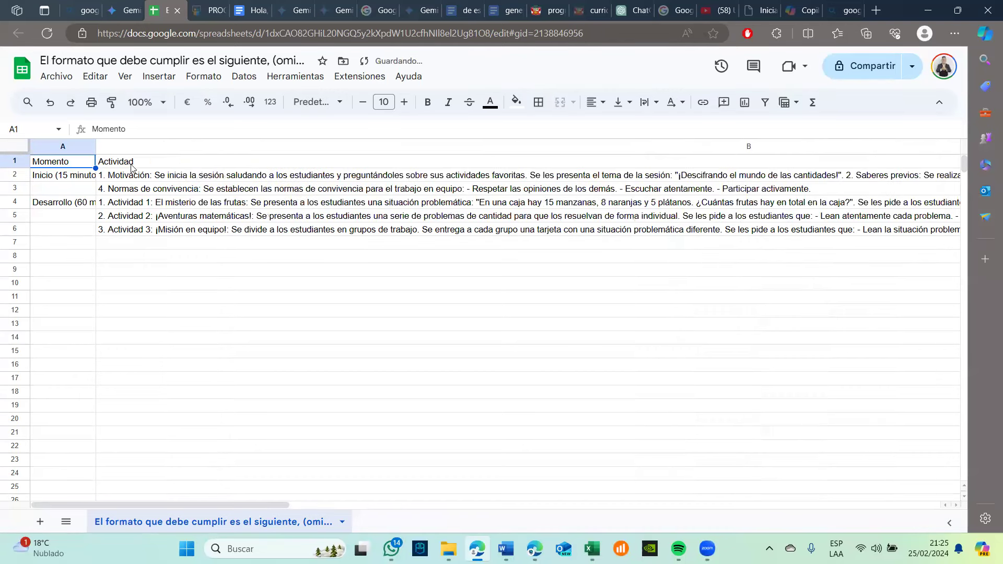
- Increase the height of row 2, which holds the Inicio activities
{"action": "left_click_drag", "start_coordinate": [132, 177], "coordinate": [145, 238]}
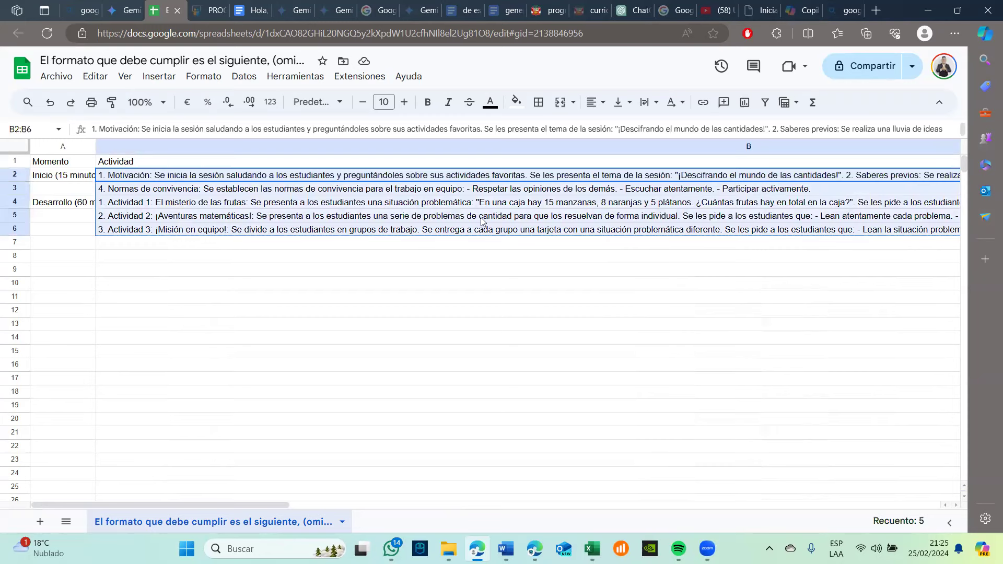
{"action": "scroll", "coordinate": [776, 318], "scroll_direction": "right", "scroll_amount": 5}
{"action": "scroll", "coordinate": [777, 318], "scroll_direction": "left", "scroll_amount": 5}
{"action": "left_click_drag", "start_coordinate": [15, 181], "coordinate": [16, 272]}
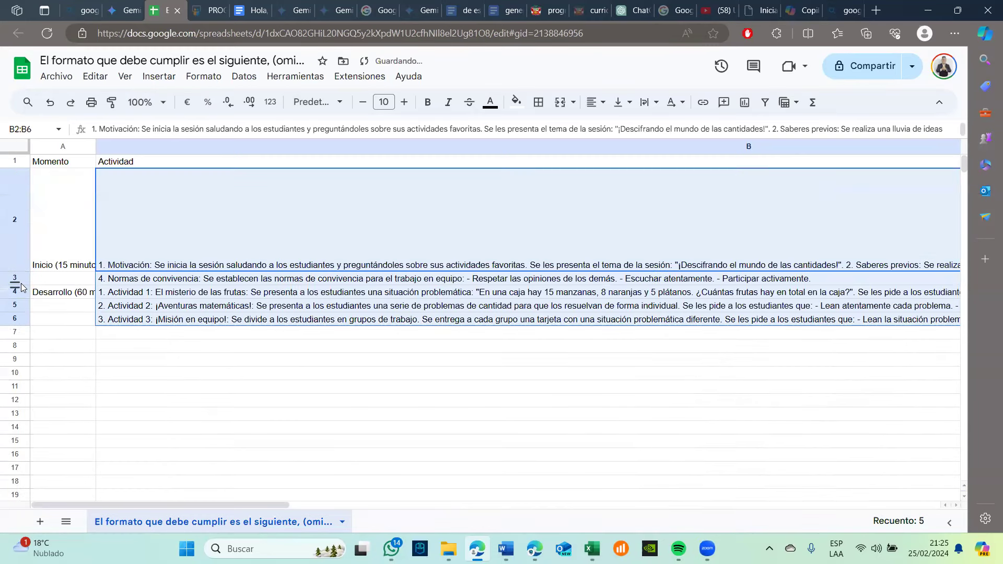
{"action": "left_click", "coordinate": [186, 396]}
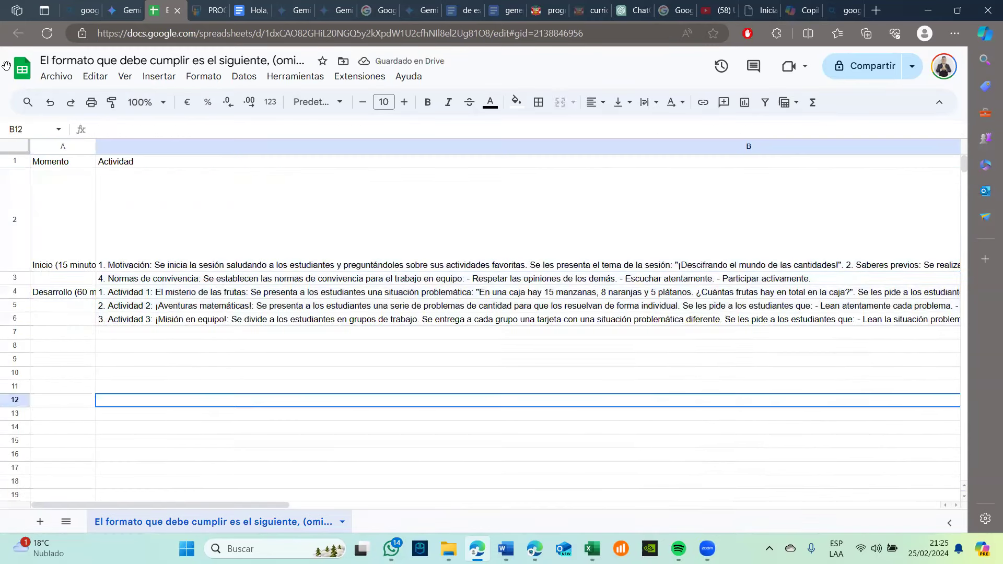
- Download the spreadsheet as an .xlsx file and open it in Excel
{"action": "left_click", "coordinate": [57, 76]}
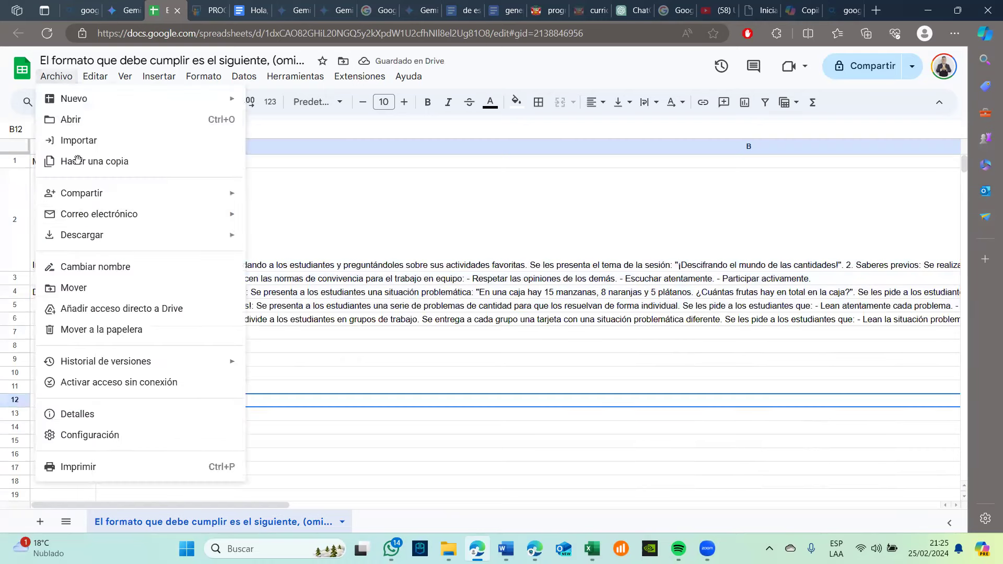
{"action": "mouse_move", "coordinate": [98, 233]}
{"action": "left_click", "coordinate": [305, 242]}
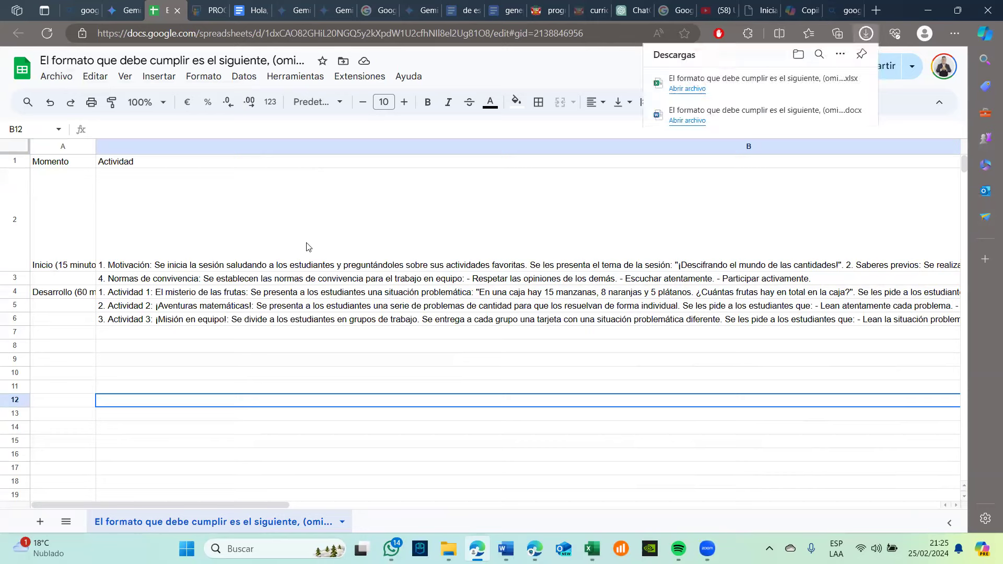
{"action": "left_click", "coordinate": [694, 88]}
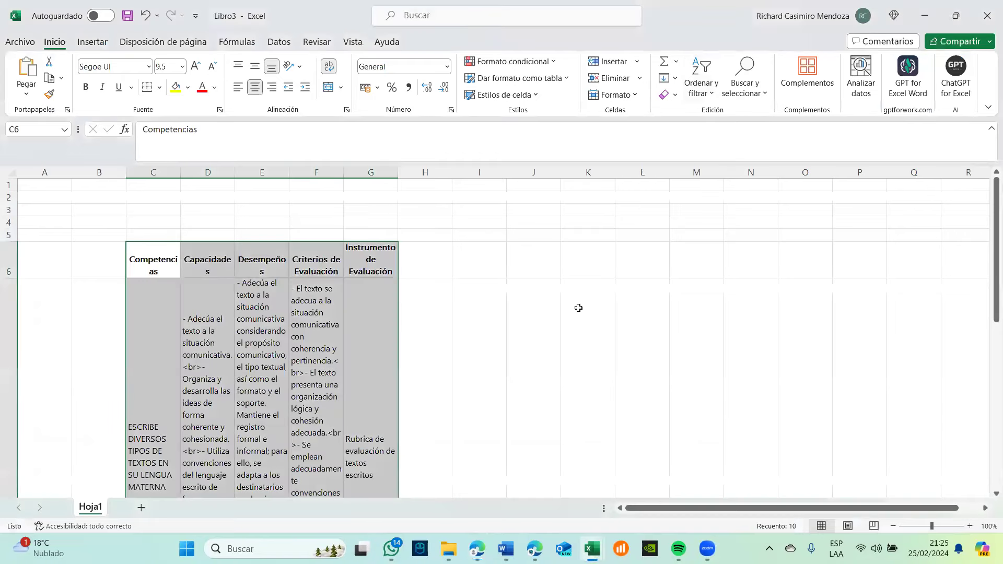
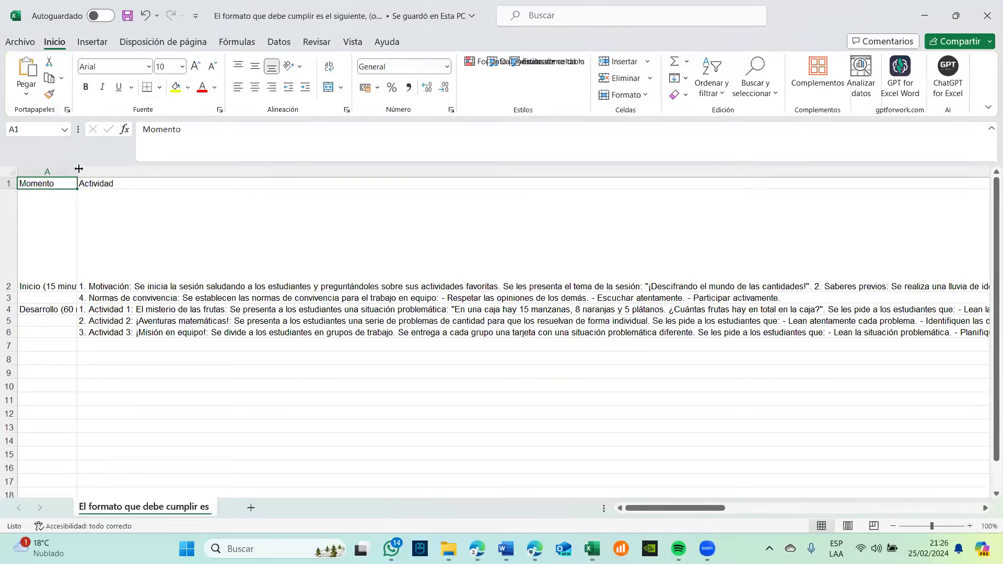
- Fit the Momento column's width to its contents and review the Actividad, Tiempo and Recursos columns
{"action": "double_click", "coordinate": [77, 170]}
{"action": "scroll", "coordinate": [398, 292], "scroll_direction": "right", "scroll_amount": 10}
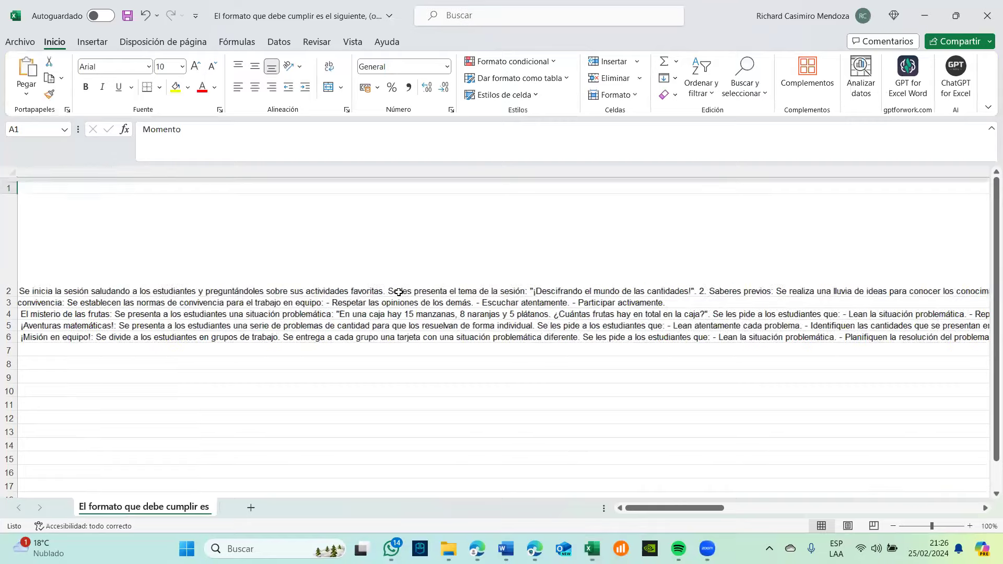
{"action": "scroll", "coordinate": [399, 291], "scroll_direction": "right", "scroll_amount": 10}
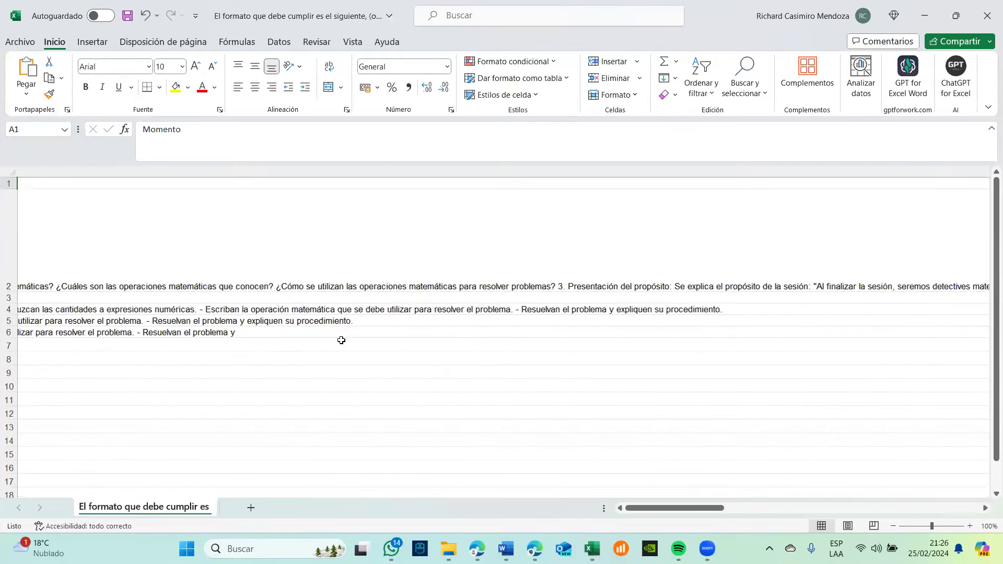
{"action": "scroll", "coordinate": [310, 372], "scroll_direction": "right", "scroll_amount": 10}
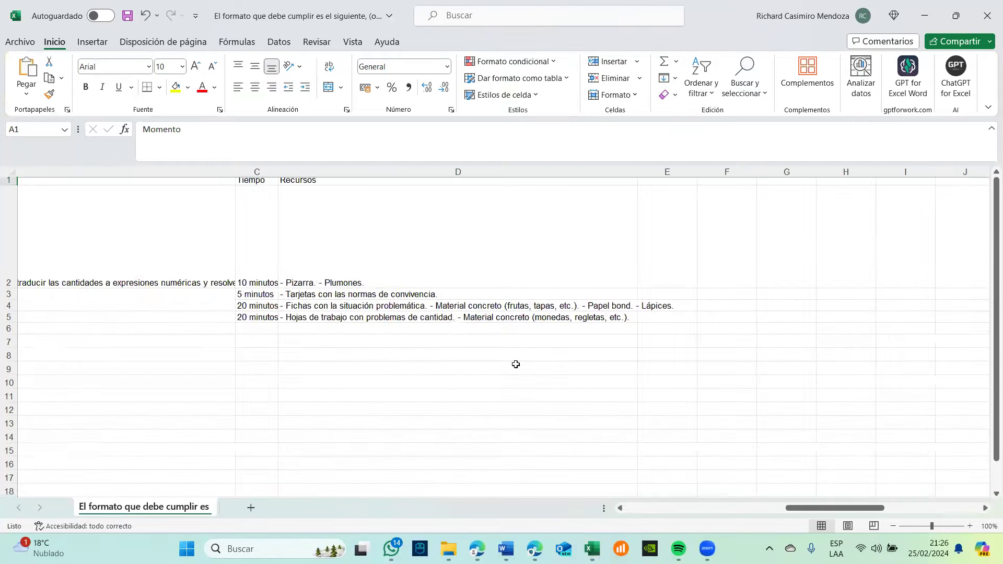
{"action": "scroll", "coordinate": [315, 187], "scroll_direction": "up", "scroll_amount": 2}
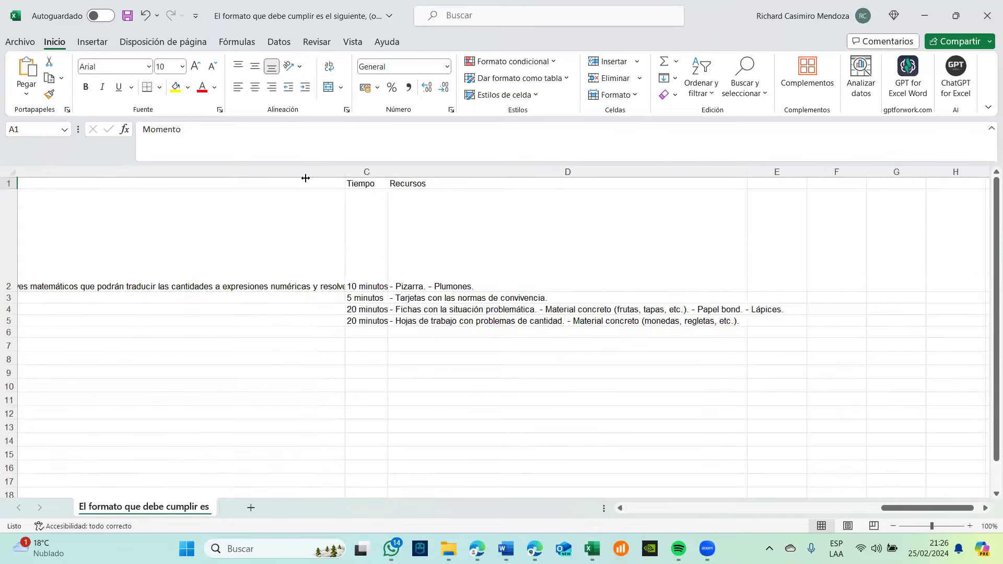
- Try to narrow the Actividad column from its border with the Tiempo column
{"action": "left_click", "coordinate": [341, 171]}
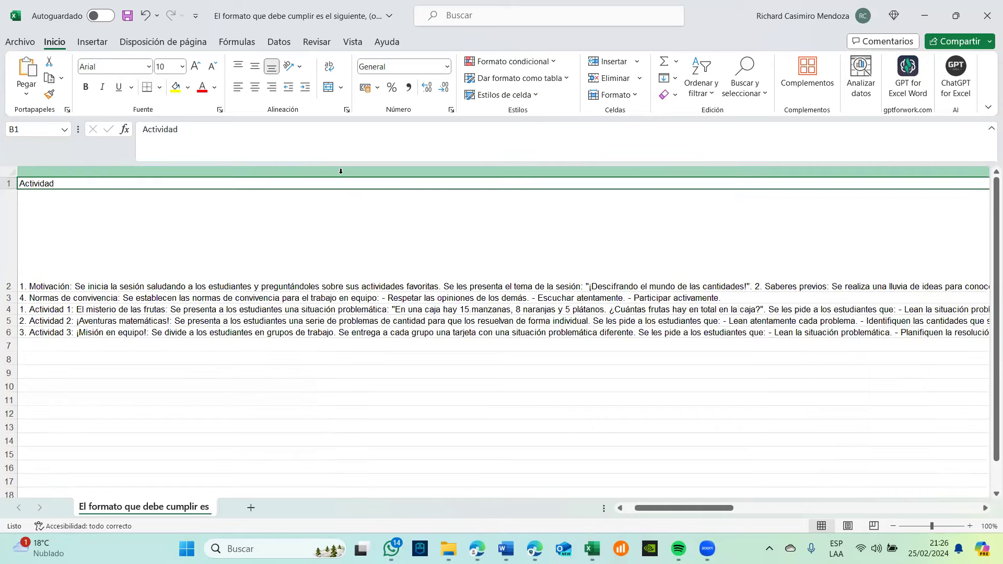
{"action": "scroll", "coordinate": [439, 188], "scroll_direction": "right", "scroll_amount": 5}
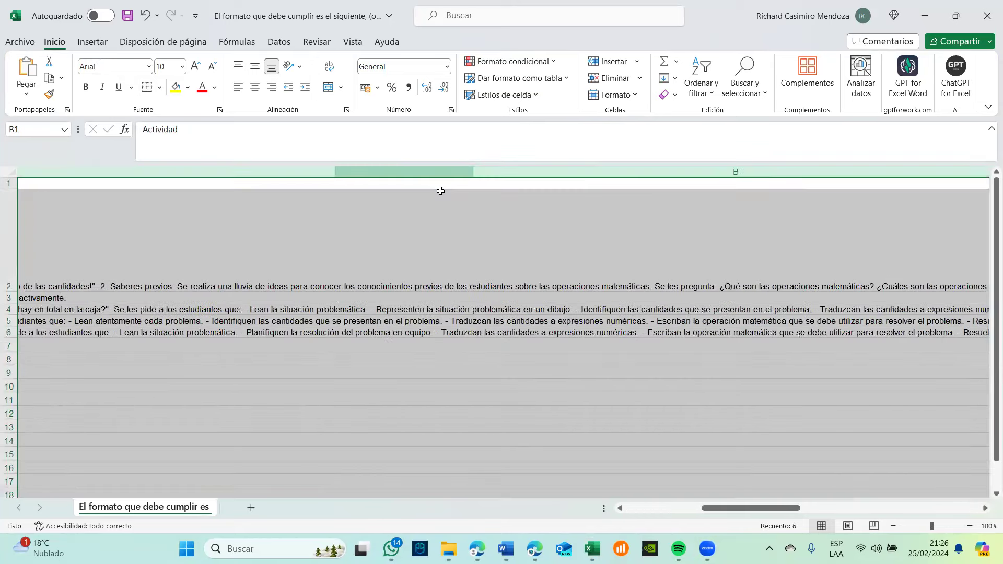
{"action": "scroll", "coordinate": [441, 191], "scroll_direction": "right", "scroll_amount": 10}
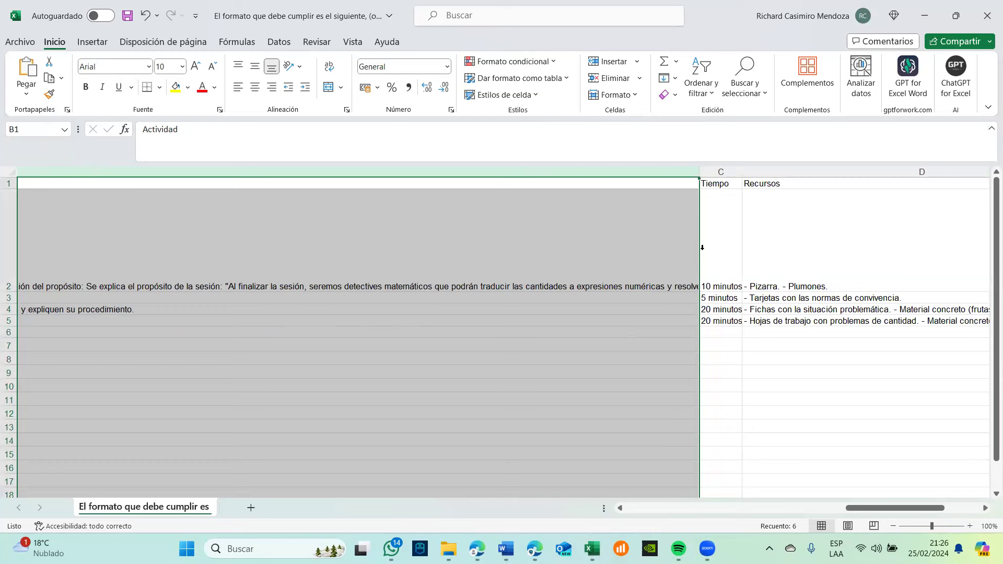
{"action": "left_click_drag", "start_coordinate": [699, 253], "coordinate": [634, 247]}
{"action": "left_click", "coordinate": [727, 421]}
{"action": "scroll", "coordinate": [727, 421], "scroll_direction": "left", "scroll_amount": 10}
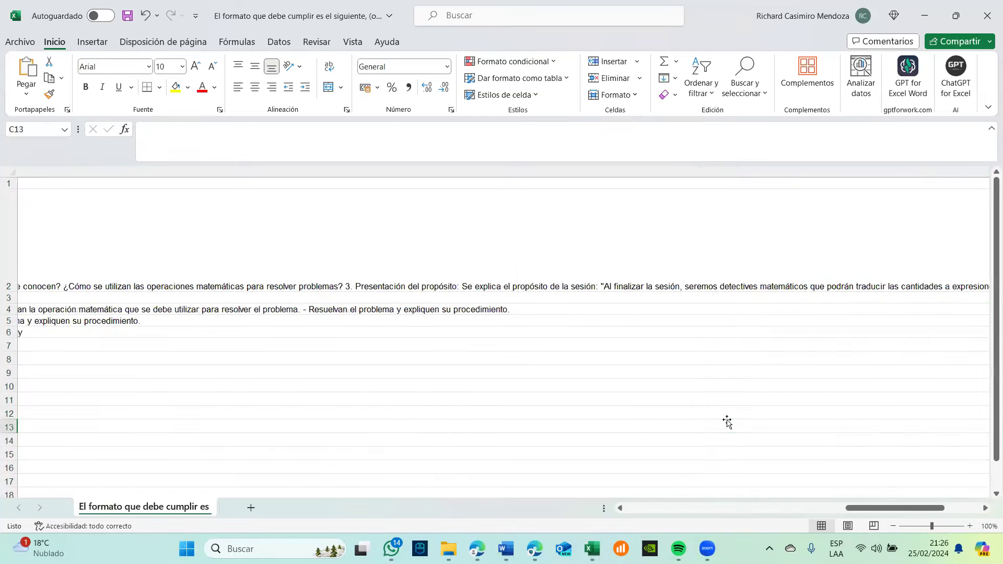
{"action": "scroll", "coordinate": [492, 406], "scroll_direction": "left", "scroll_amount": 5}
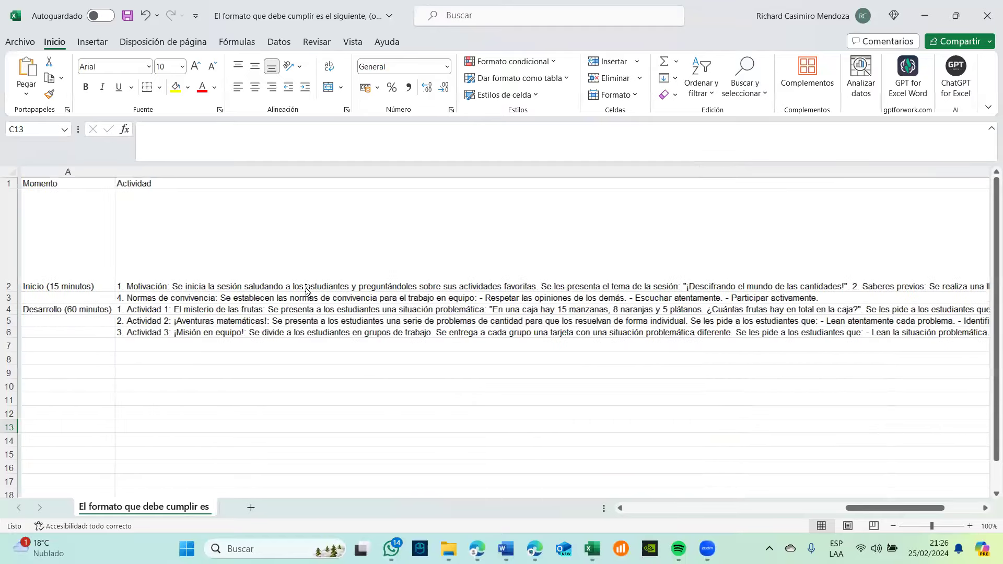
{"action": "left_click", "coordinate": [298, 295]}
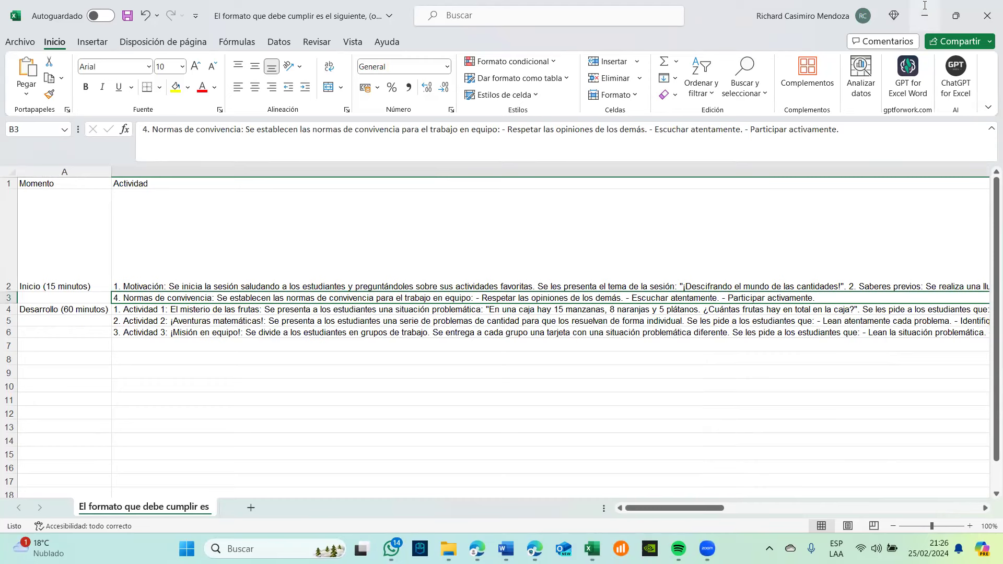
- Minimize both open Excel workbooks and return to the Gemini conversation at the Secuencia didáctica table
{"action": "left_click", "coordinate": [925, 5]}
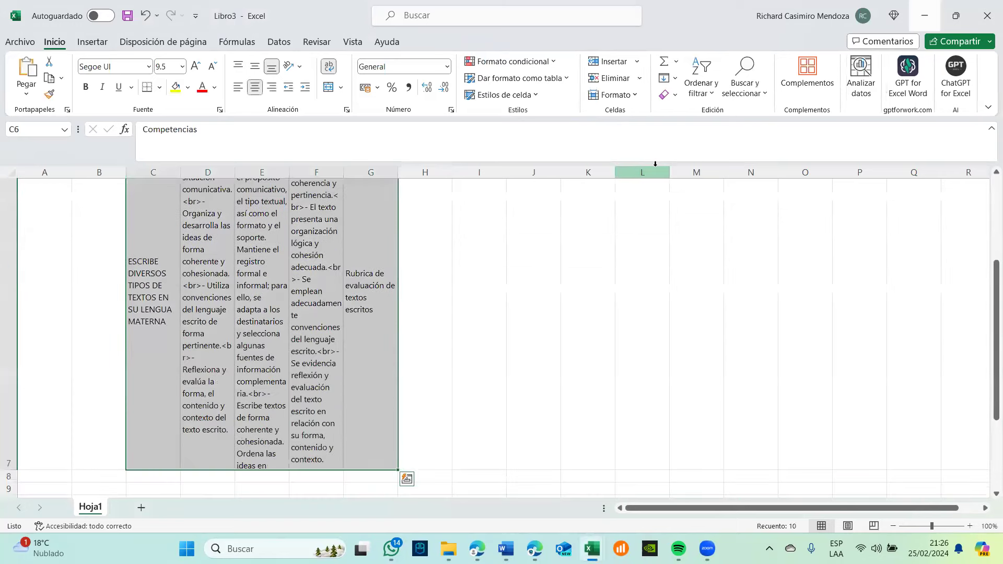
{"action": "scroll", "coordinate": [655, 164], "scroll_direction": "up", "scroll_amount": 3}
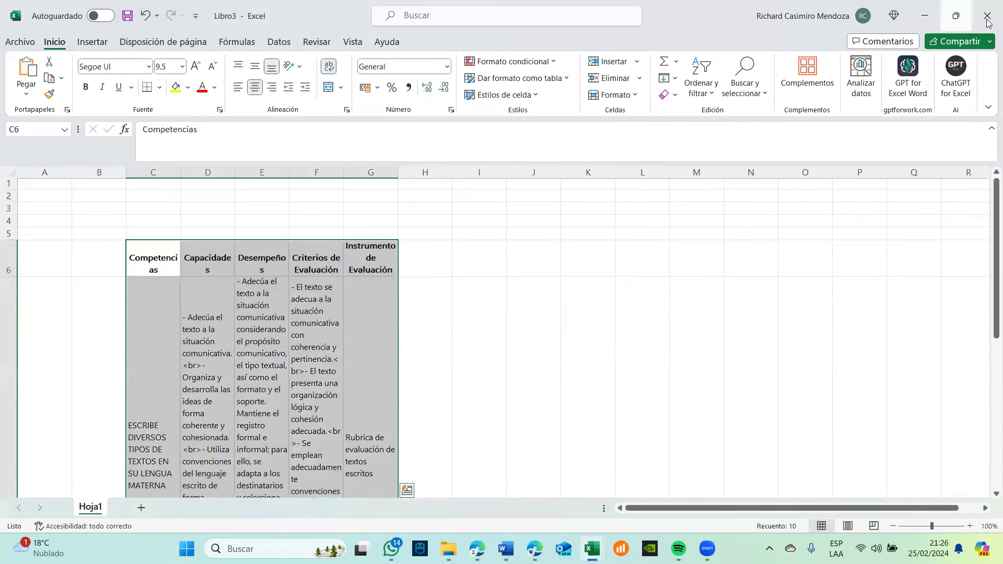
{"action": "left_click", "coordinate": [922, 17]}
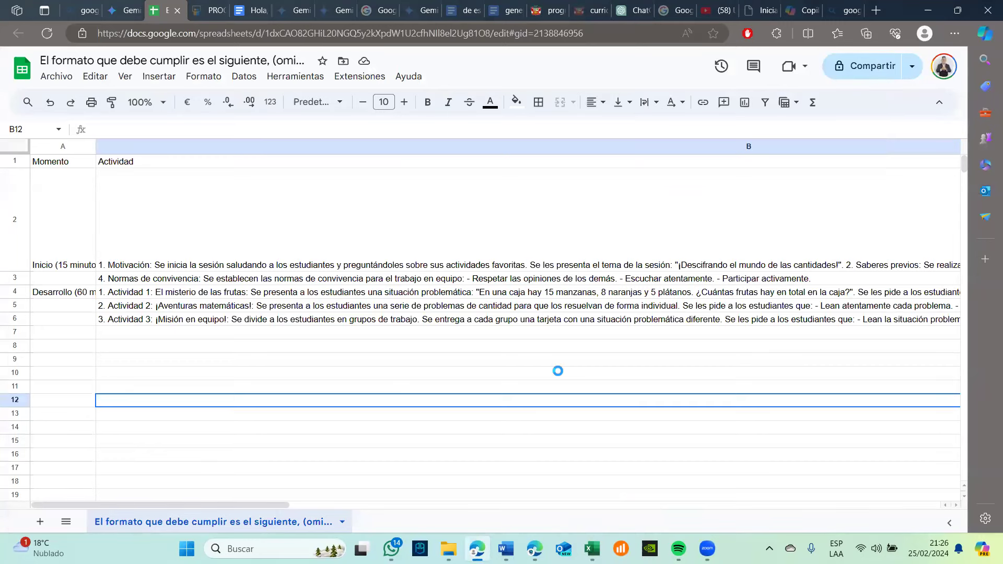
{"action": "left_click", "coordinate": [111, 10]}
{"action": "scroll", "coordinate": [488, 322], "scroll_direction": "down", "scroll_amount": 5}
{"action": "scroll", "coordinate": [487, 321], "scroll_direction": "up", "scroll_amount": 15}
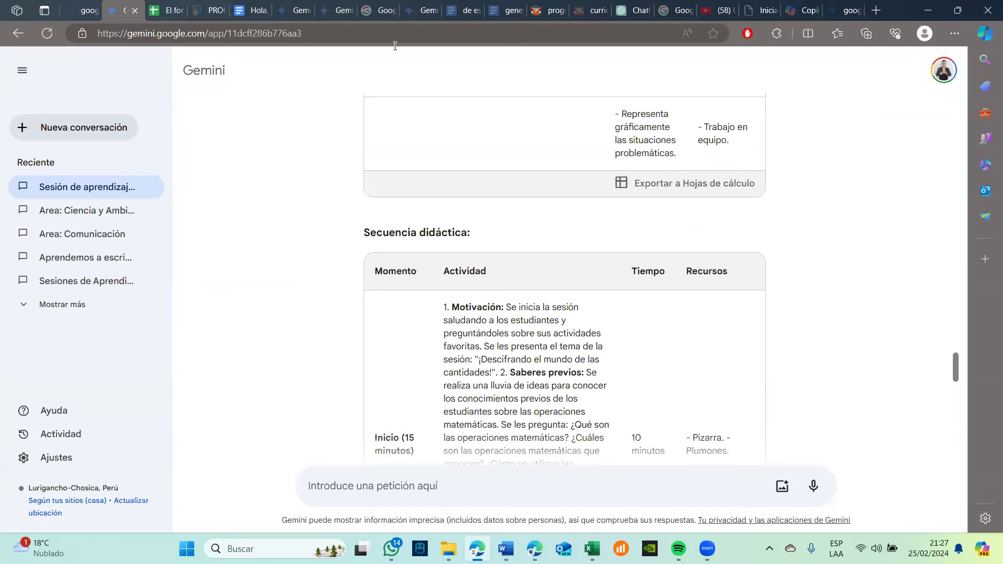
{"action": "mouse_move", "coordinate": [535, 549]}
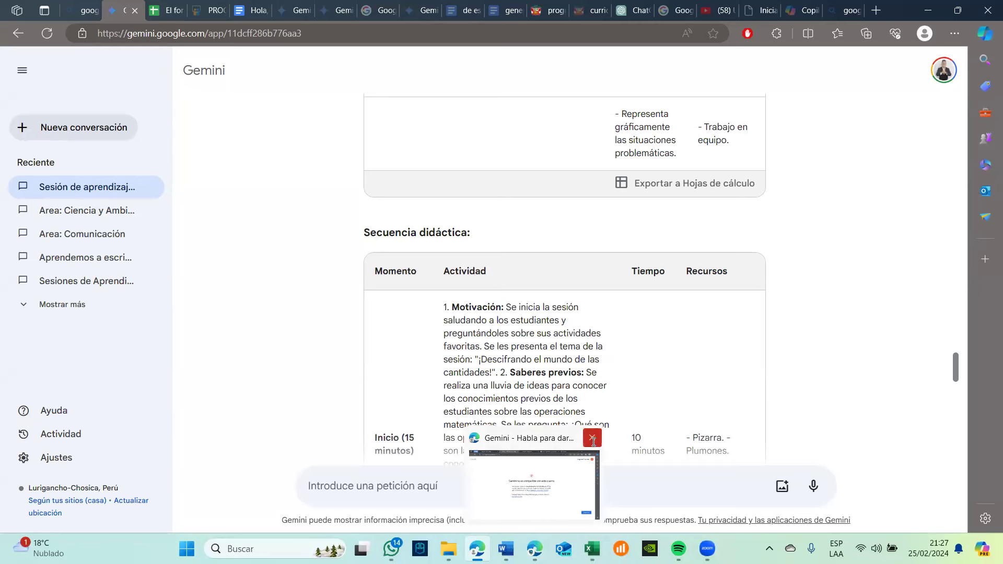
- Close the extra Edge window and switch from Gemini to the open ChatGPT conversation
{"action": "left_click", "coordinate": [592, 441]}
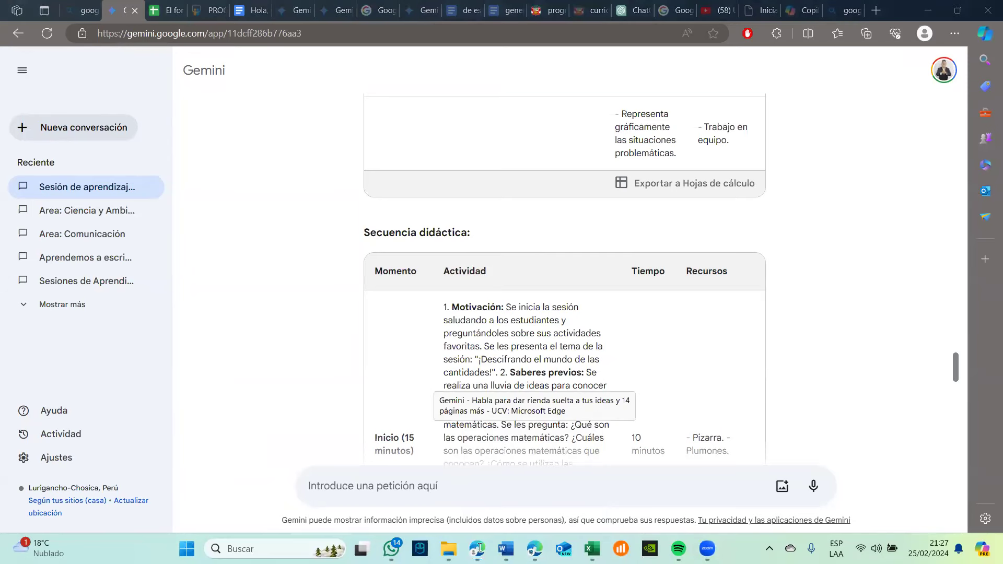
{"action": "mouse_move", "coordinate": [478, 548]}
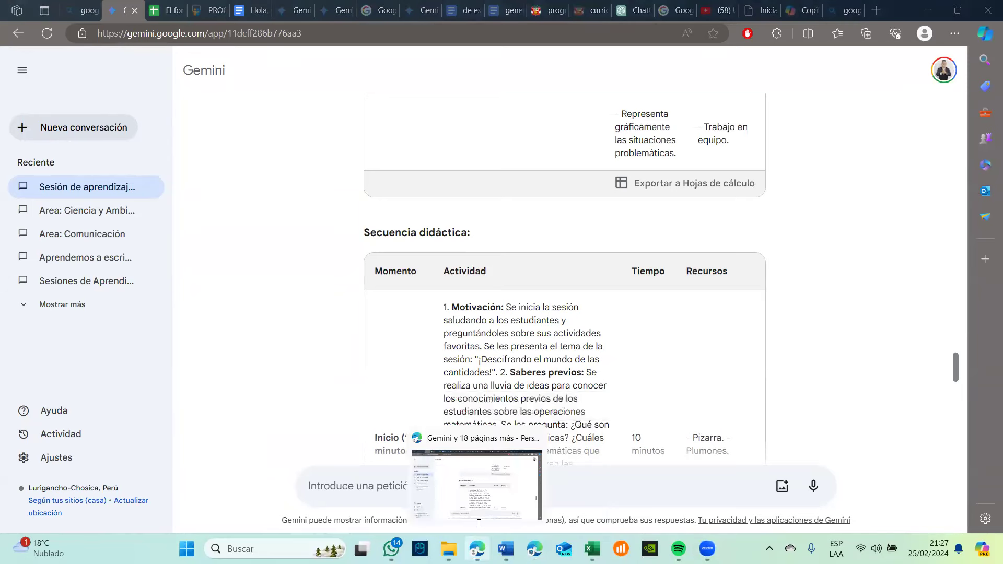
{"action": "left_click", "coordinate": [488, 495]}
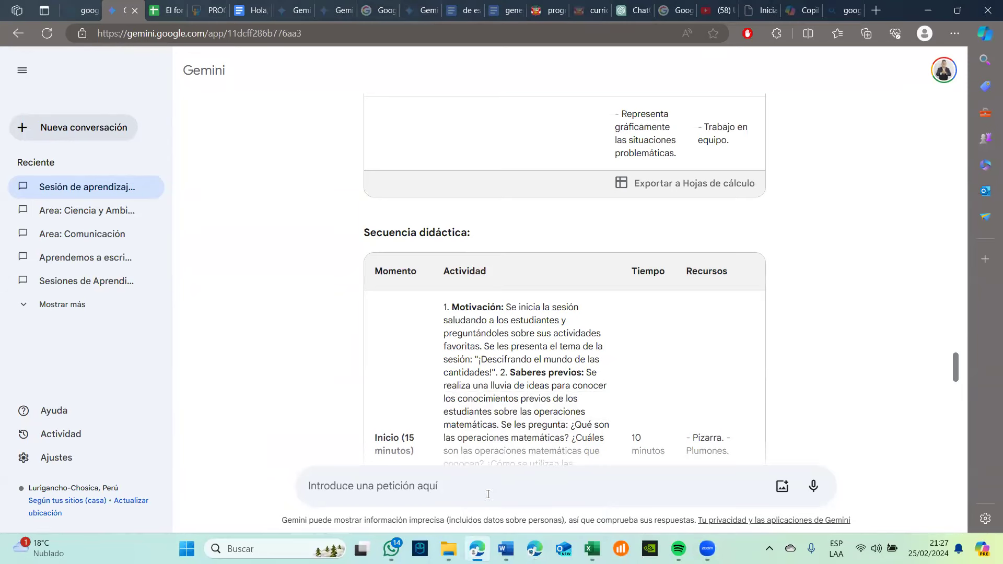
{"action": "left_click", "coordinate": [630, 10]}
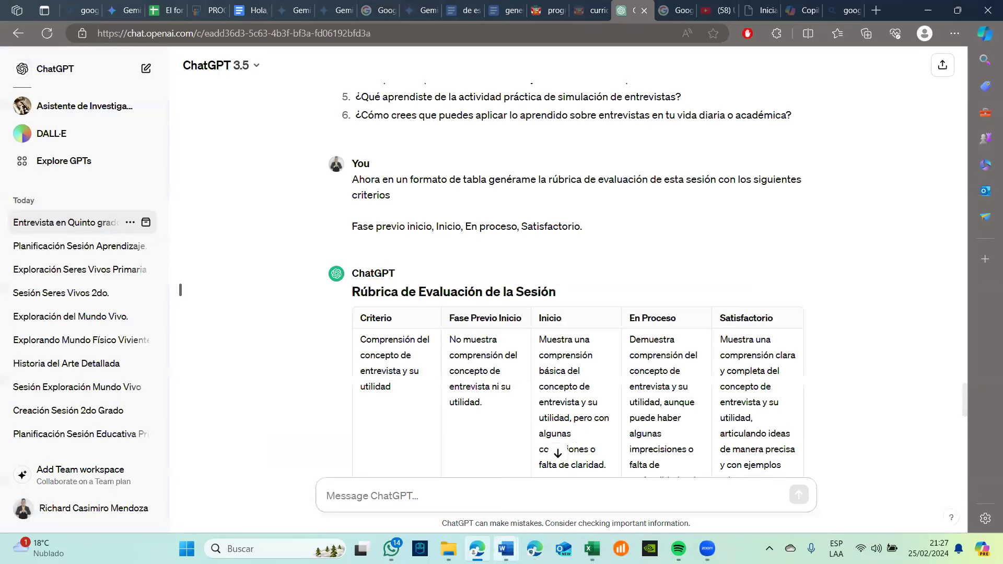
- In the Word document PROMPT SESIONES, copy the first prompt, from "Hola, vamos a crear sesiones" through the red paragraph ending "en formato tabla"
{"action": "mouse_move", "coordinate": [505, 549]}
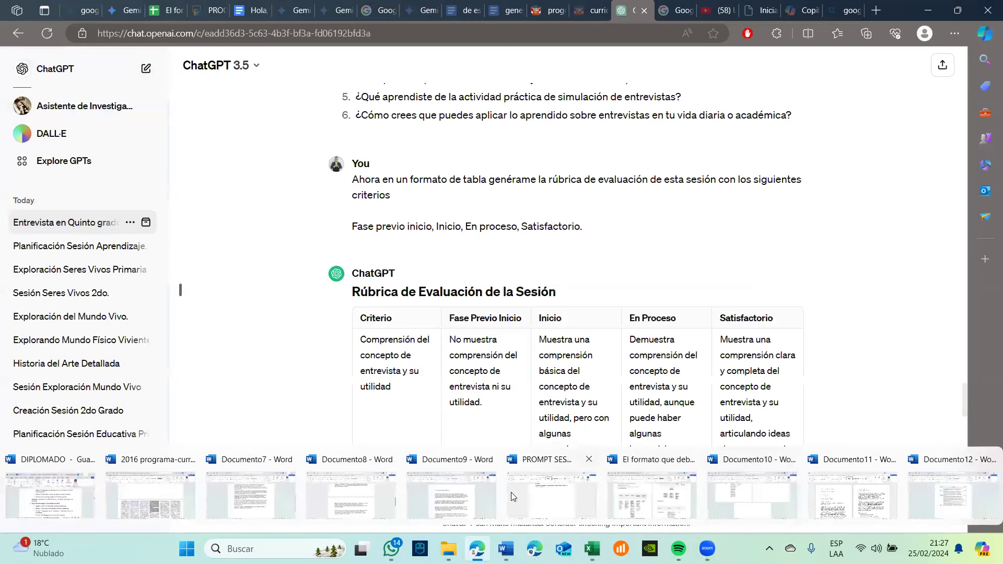
{"action": "left_click", "coordinate": [532, 500]}
{"action": "scroll", "coordinate": [524, 376], "scroll_direction": "up", "scroll_amount": 15}
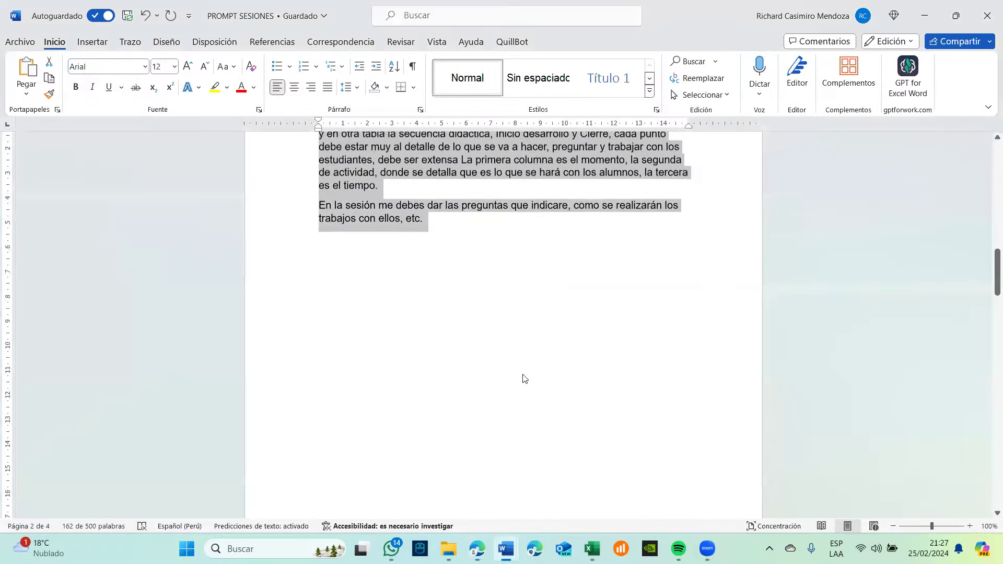
{"action": "scroll", "coordinate": [524, 374], "scroll_direction": "down", "scroll_amount": 12}
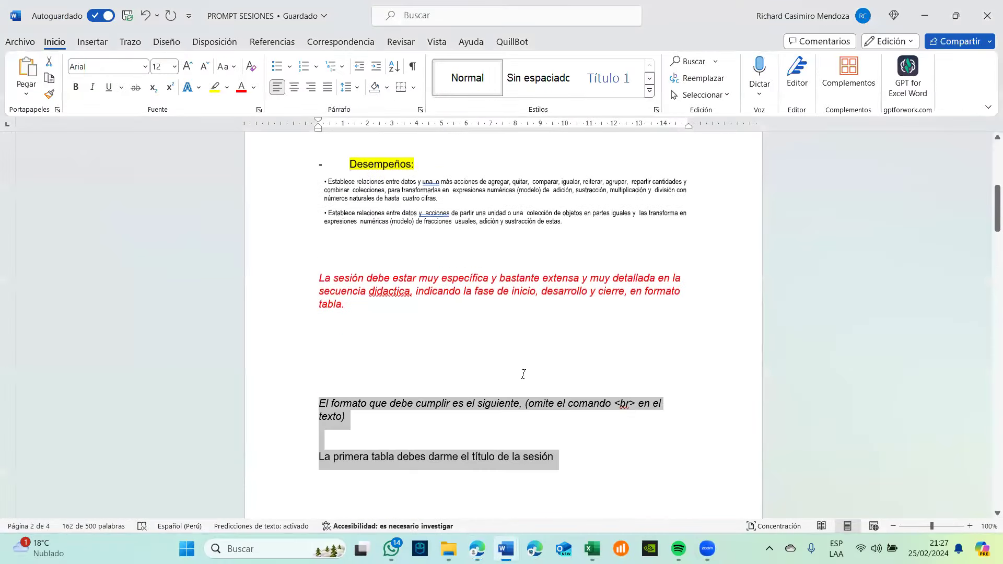
{"action": "left_click", "coordinate": [524, 374]}
{"action": "left_click_drag", "start_coordinate": [393, 296], "coordinate": [287, 84]}
{"action": "key", "text": "ctrl+c"}
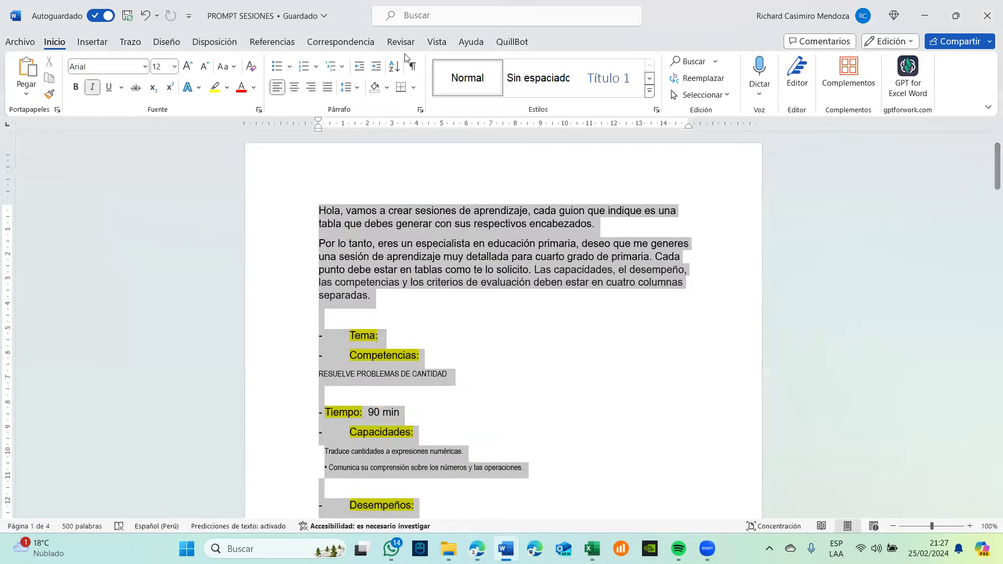
- Return to ChatGPT, start a new chat and send the copied learning-session prompt
{"action": "left_click", "coordinate": [924, 18]}
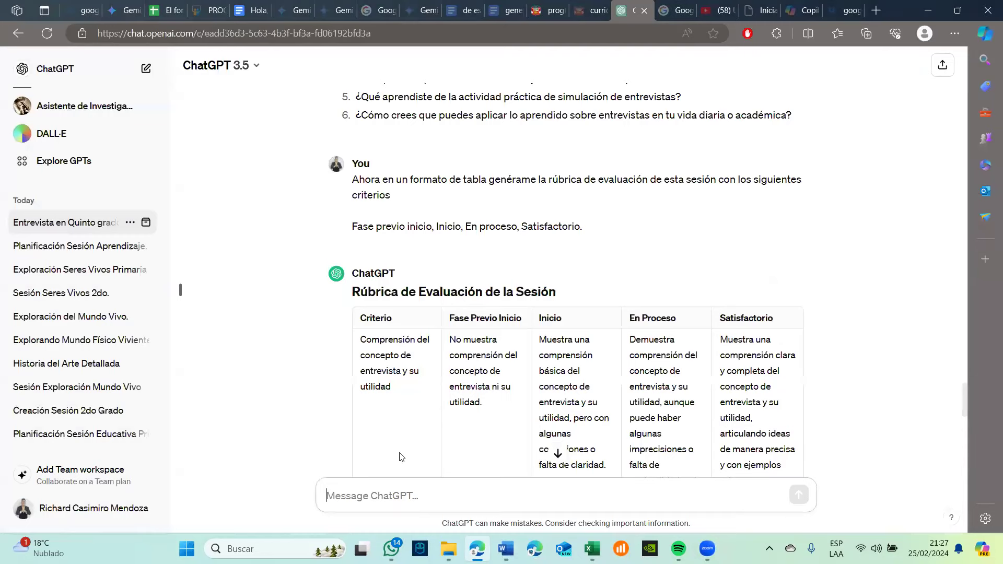
{"action": "left_click", "coordinate": [146, 69]}
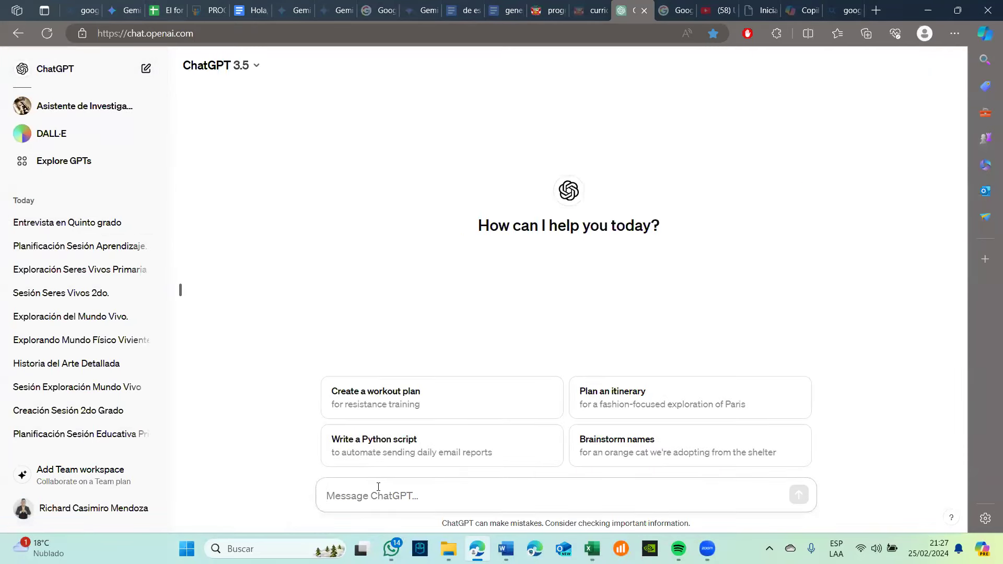
{"action": "key", "text": "ctrl+v"}
{"action": "key", "text": "ctrl+z"}
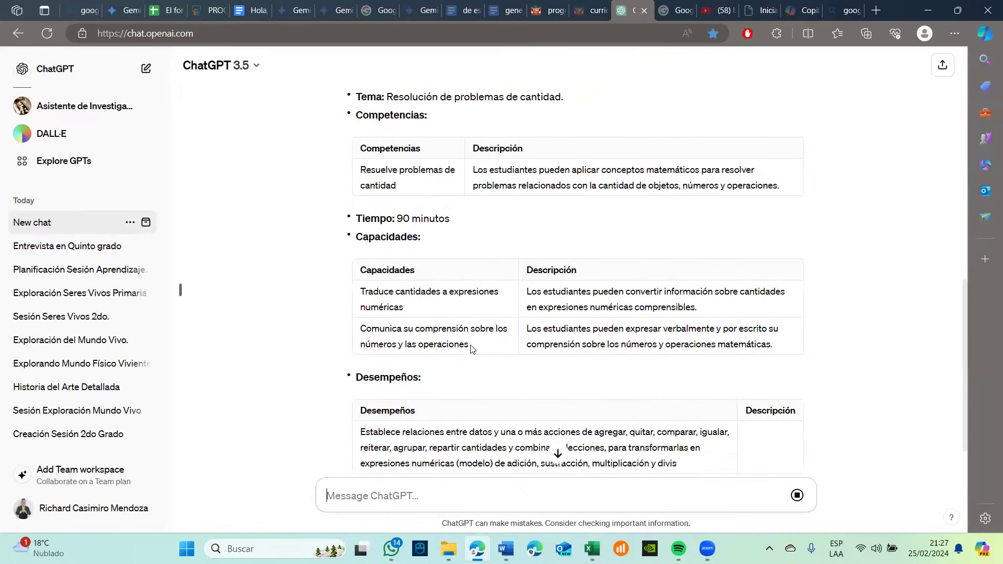
- Read through the generated session and compare its competencies, capacities, performance and activity tables with the submitted prompt
{"action": "scroll", "coordinate": [471, 349], "scroll_direction": "up", "scroll_amount": 3}
{"action": "scroll", "coordinate": [471, 349], "scroll_direction": "down", "scroll_amount": 7}
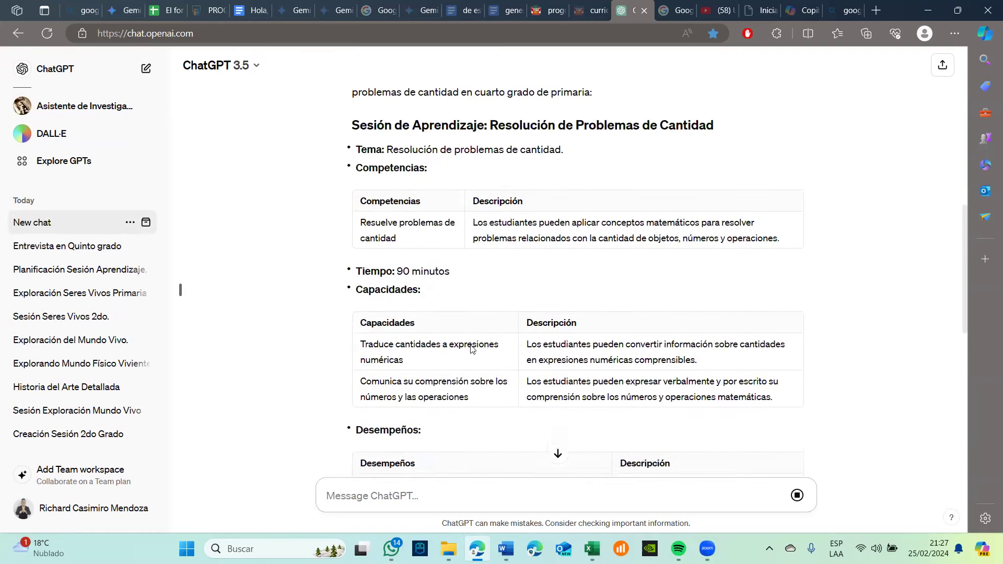
{"action": "scroll", "coordinate": [472, 349], "scroll_direction": "down", "scroll_amount": 5}
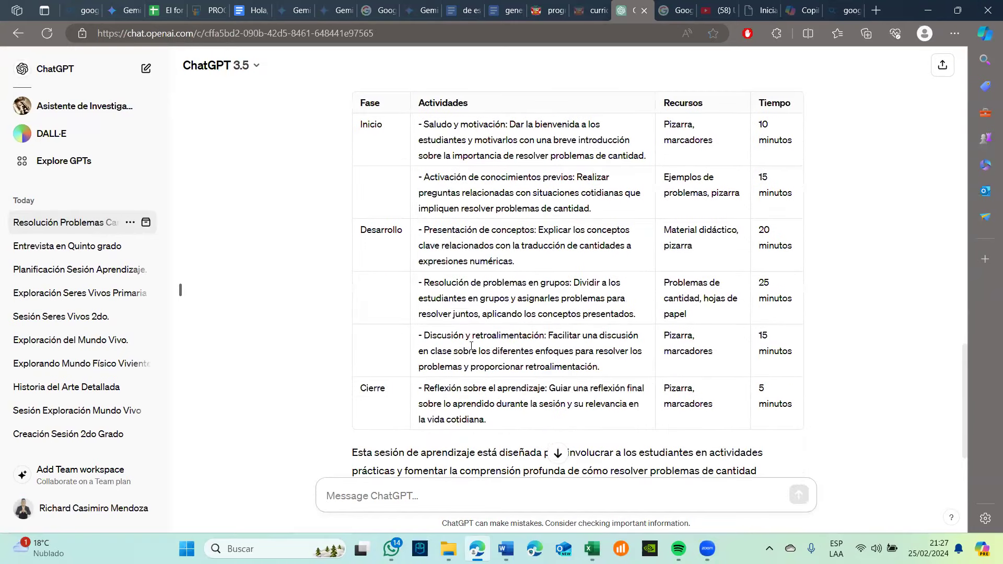
{"action": "scroll", "coordinate": [471, 347], "scroll_direction": "down", "scroll_amount": 1}
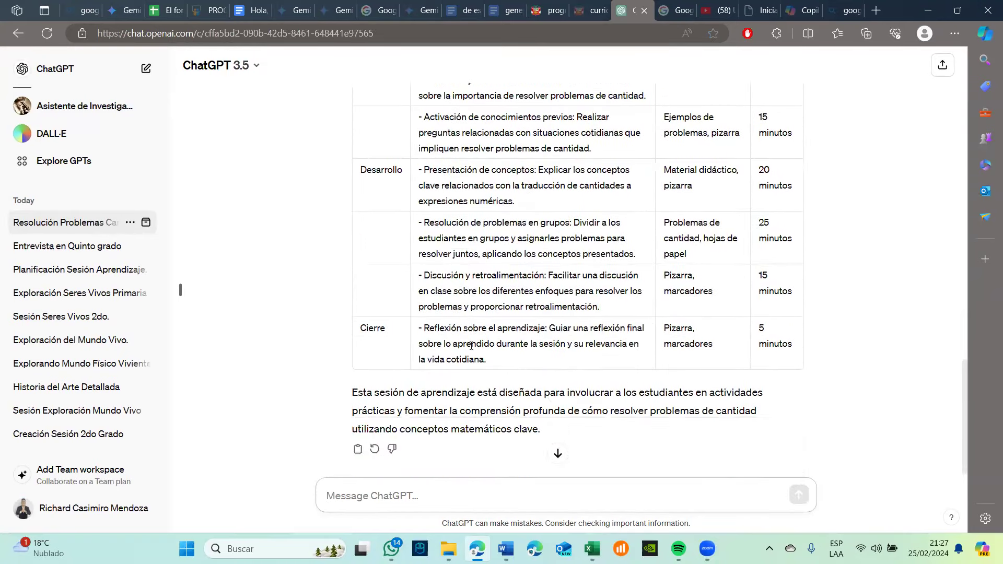
{"action": "scroll", "coordinate": [472, 347], "scroll_direction": "up", "scroll_amount": 14}
{"action": "scroll", "coordinate": [471, 346], "scroll_direction": "up", "scroll_amount": 8}
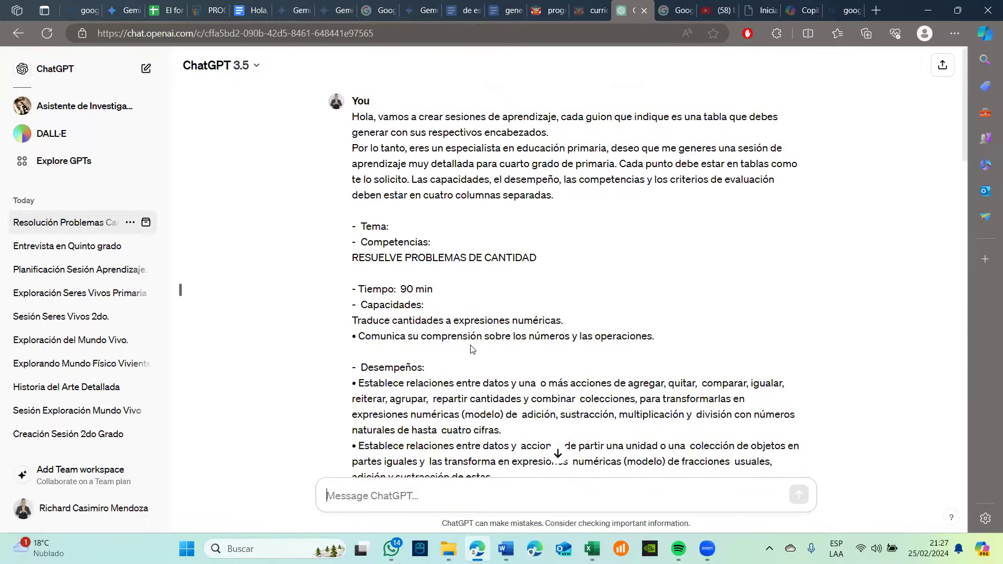
{"action": "scroll", "coordinate": [472, 349], "scroll_direction": "down", "scroll_amount": 3}
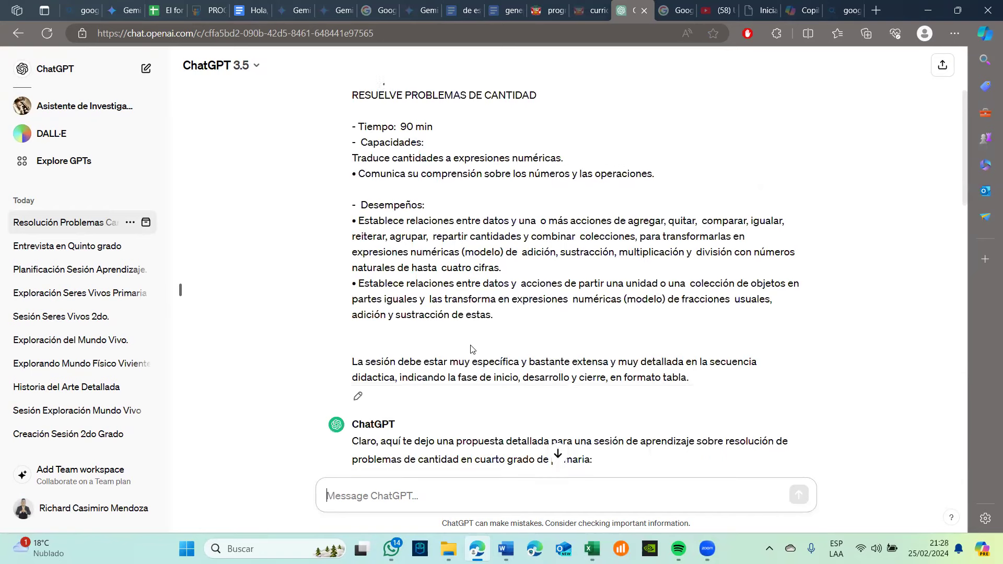
{"action": "scroll", "coordinate": [472, 349], "scroll_direction": "down", "scroll_amount": 5}
{"action": "scroll", "coordinate": [471, 349], "scroll_direction": "down", "scroll_amount": 1}
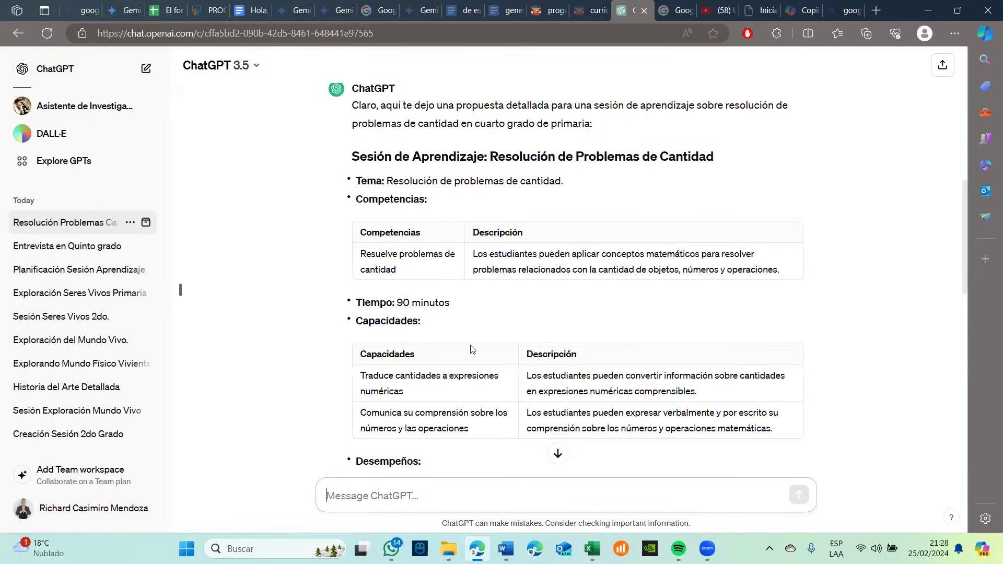
{"action": "scroll", "coordinate": [471, 349], "scroll_direction": "down", "scroll_amount": 1}
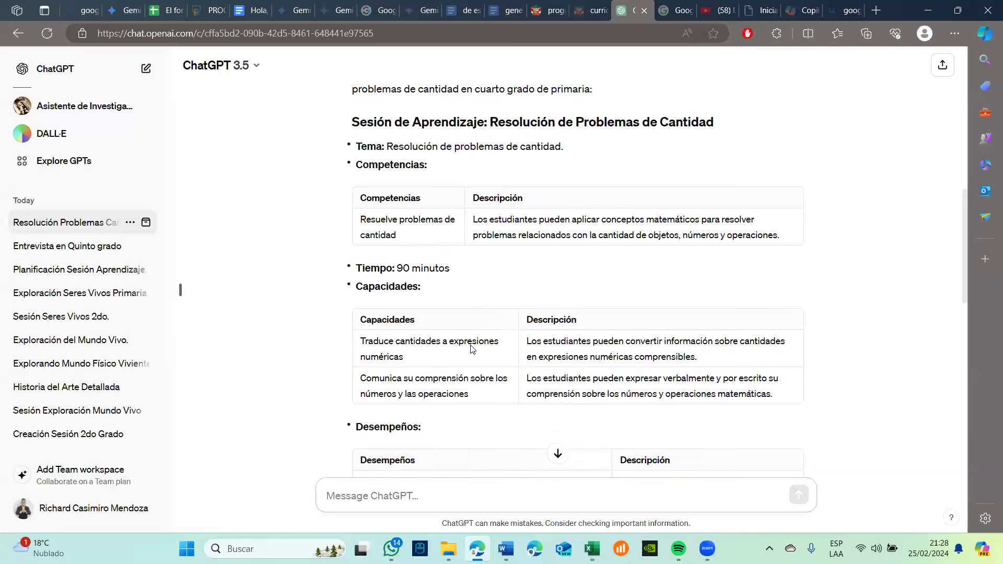
{"action": "scroll", "coordinate": [472, 349], "scroll_direction": "down", "scroll_amount": 2}
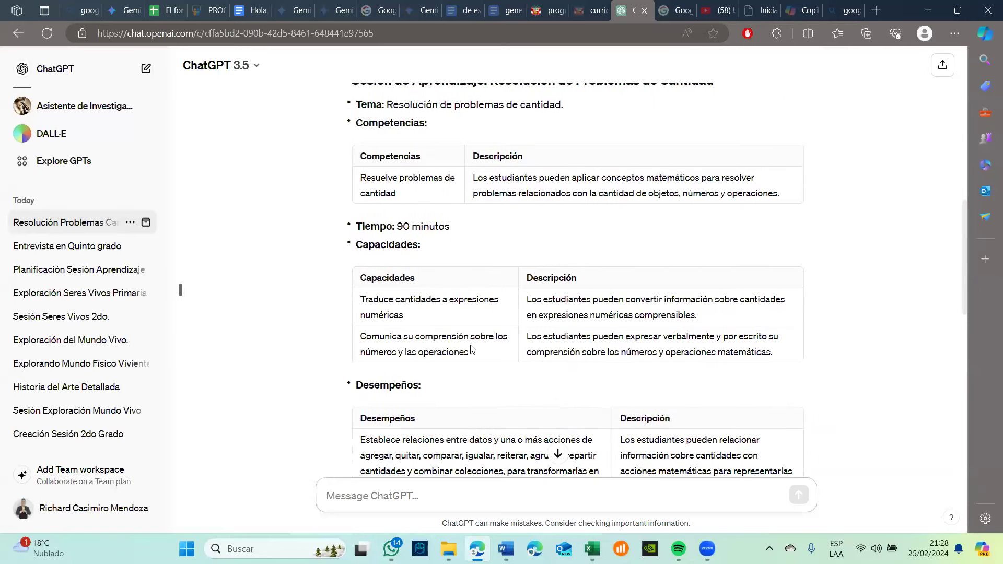
{"action": "scroll", "coordinate": [472, 349], "scroll_direction": "down", "scroll_amount": 2}
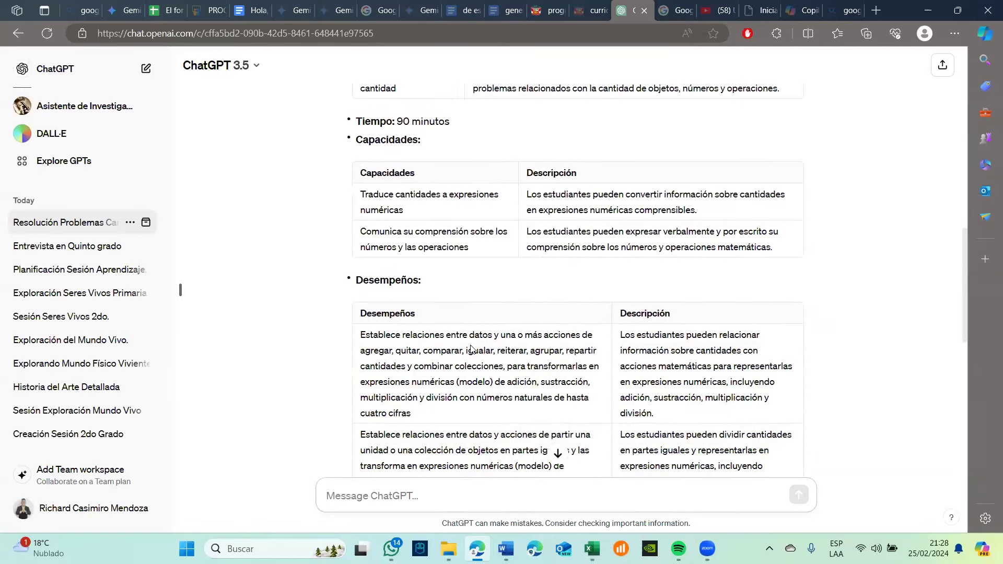
- Reread the submitted prompt, highlight the instruction about four separate columns, and check the response against it down to the closing paragraph
{"action": "scroll", "coordinate": [472, 349], "scroll_direction": "up", "scroll_amount": 10}
{"action": "scroll", "coordinate": [471, 349], "scroll_direction": "down", "scroll_amount": 1}
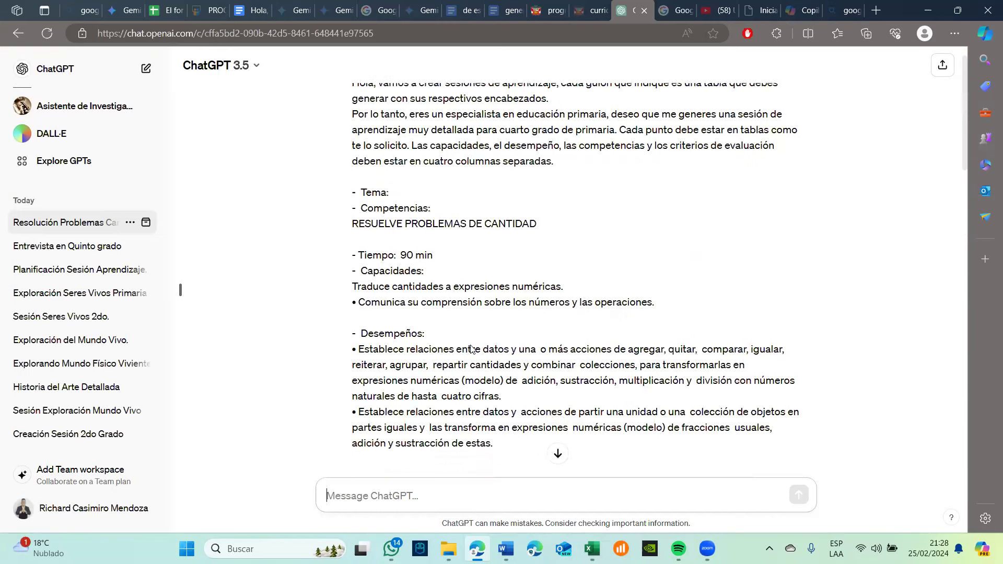
{"action": "scroll", "coordinate": [472, 349], "scroll_direction": "up", "scroll_amount": 1}
{"action": "scroll", "coordinate": [472, 349], "scroll_direction": "down", "scroll_amount": 3}
{"action": "scroll", "coordinate": [472, 349], "scroll_direction": "up", "scroll_amount": 3}
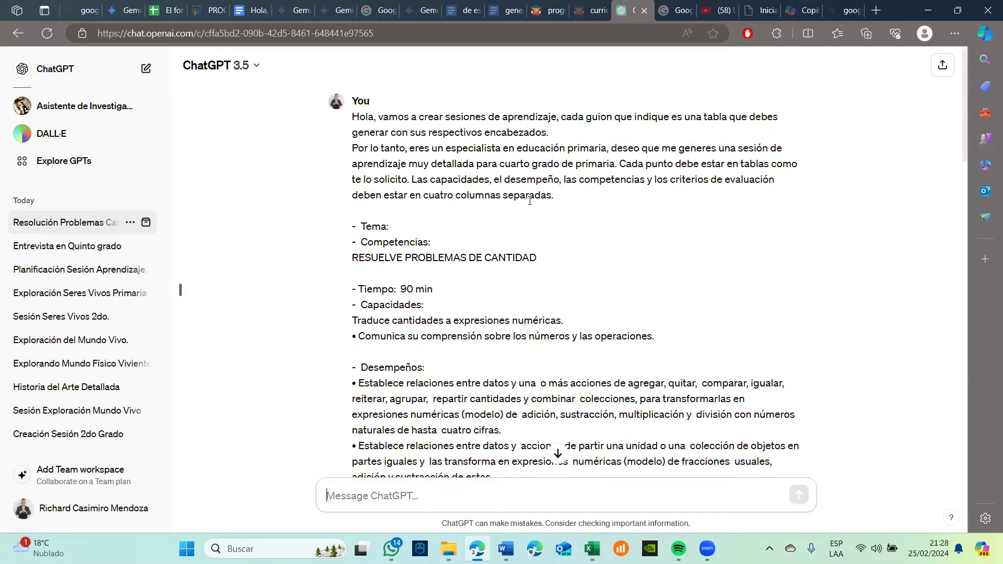
{"action": "left_click_drag", "start_coordinate": [620, 163], "coordinate": [710, 197]}
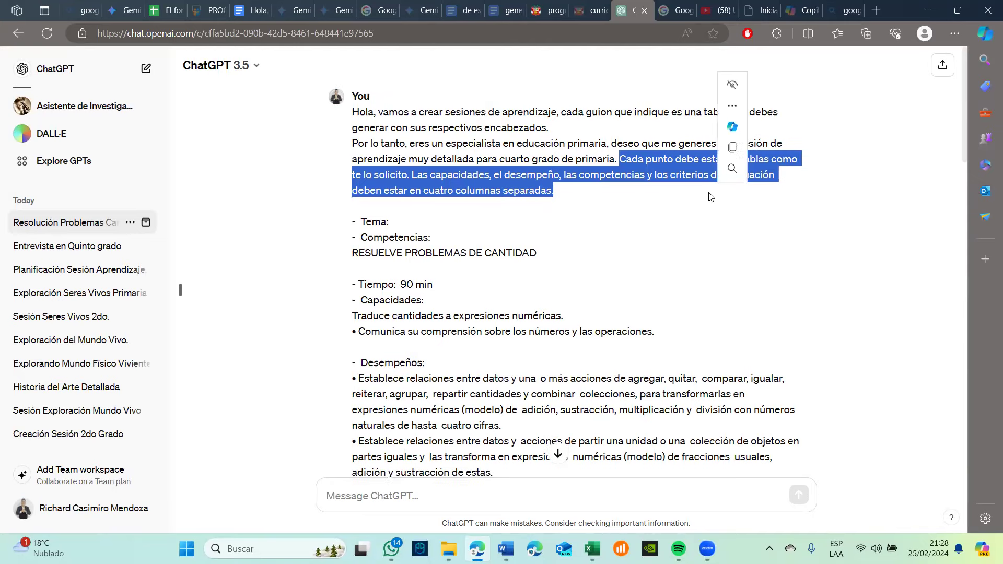
{"action": "scroll", "coordinate": [711, 197], "scroll_direction": "down", "scroll_amount": 9}
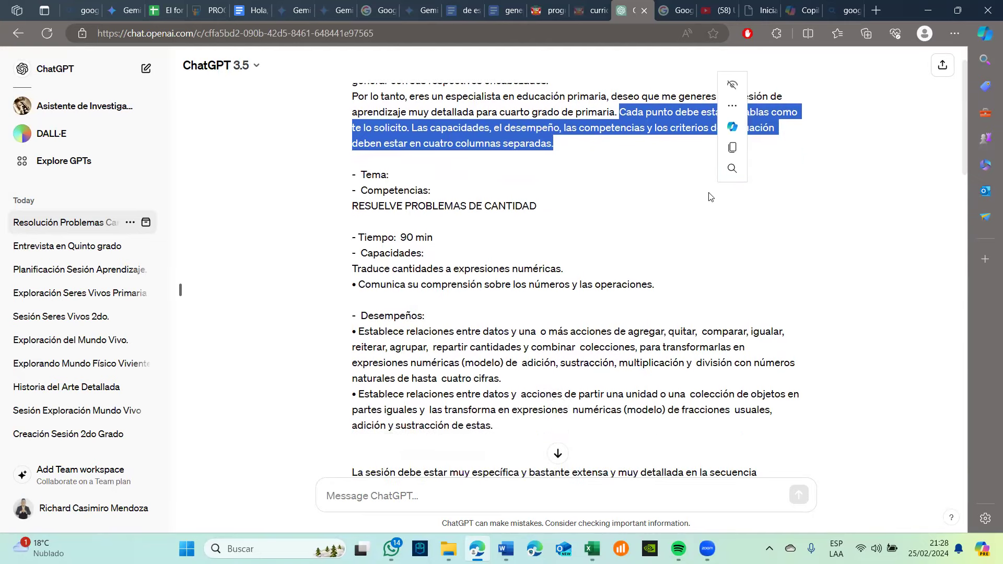
{"action": "scroll", "coordinate": [709, 193], "scroll_direction": "down", "scroll_amount": 15}
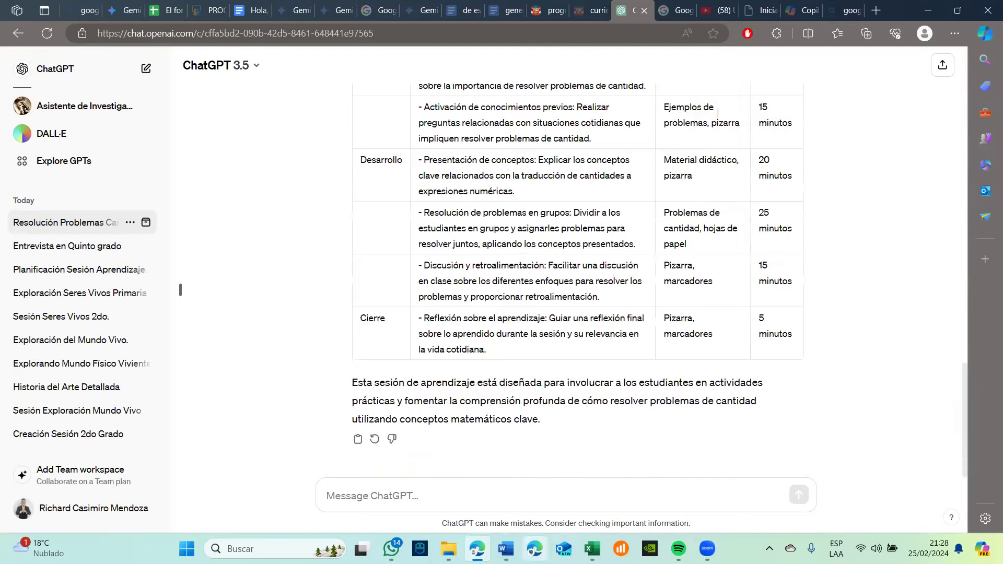
- Switch to the PROMPT SESIONES document in Word and insert a page break before "El formato que debe cumplir es el siguiente"
{"action": "mouse_move", "coordinate": [506, 549]}
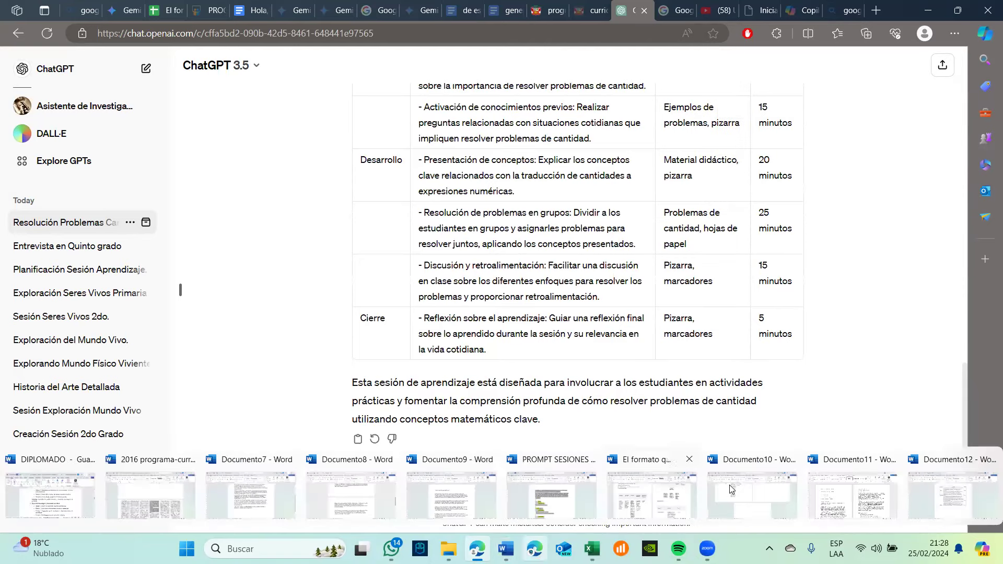
{"action": "left_click", "coordinate": [585, 504]}
{"action": "scroll", "coordinate": [519, 355], "scroll_direction": "down", "scroll_amount": 15}
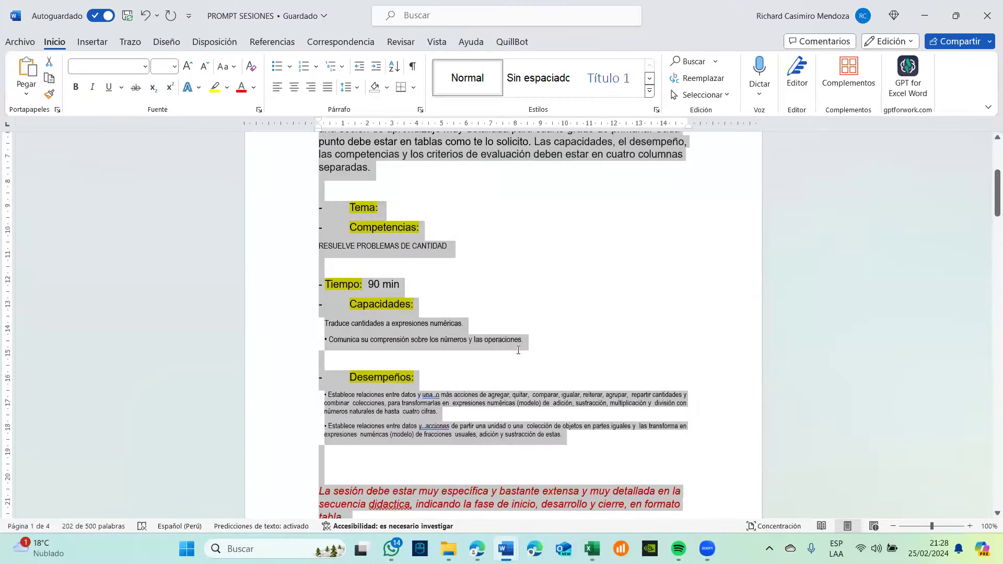
{"action": "scroll", "coordinate": [518, 350], "scroll_direction": "up", "scroll_amount": 4}
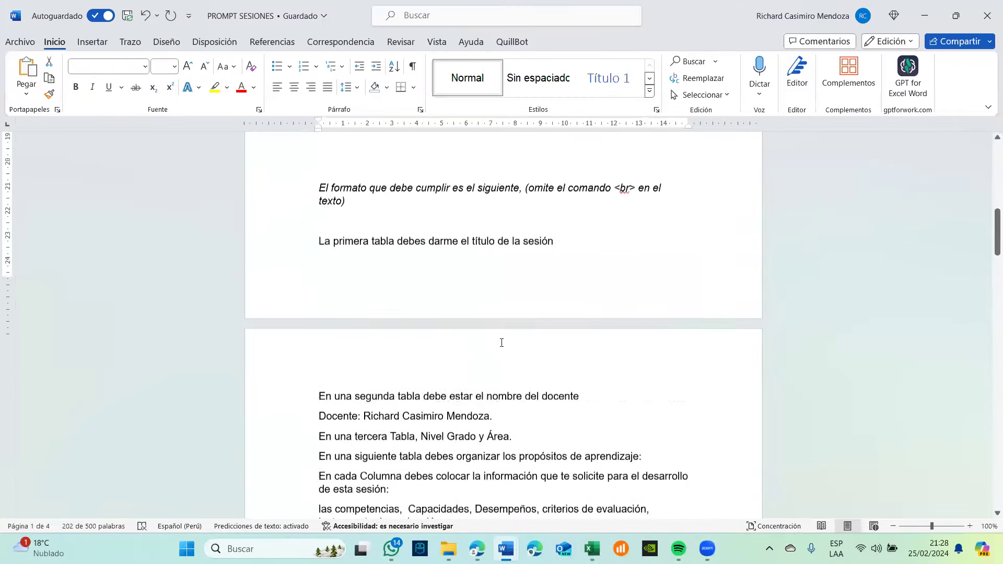
{"action": "left_click", "coordinate": [315, 215]}
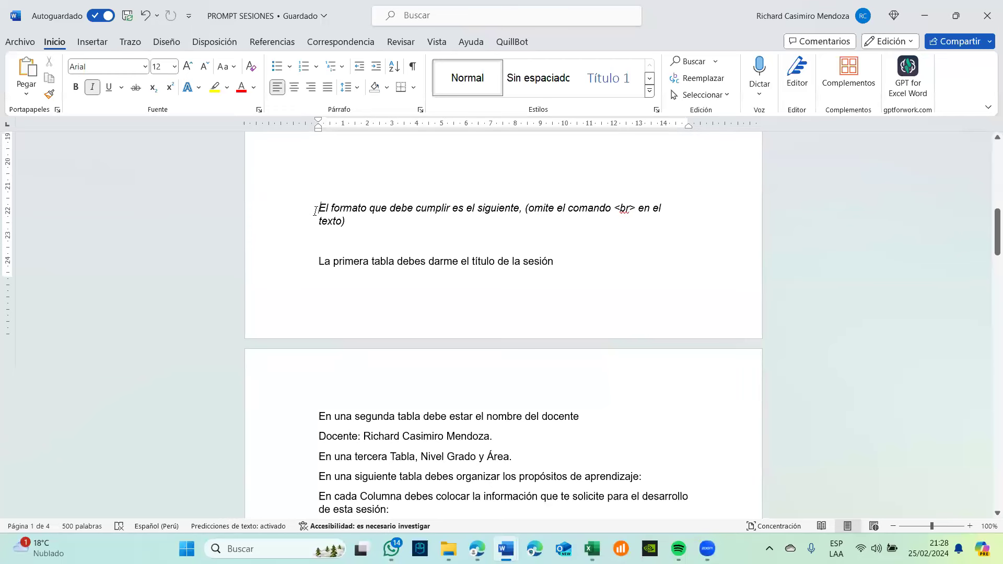
{"action": "key", "text": "ctrl+Return"}
- Copy the format instructions from "El formato que debe cumplir es el siguiente" through "trabajos con ellos, etc."
{"action": "scroll", "coordinate": [347, 255], "scroll_direction": "down", "scroll_amount": 4}
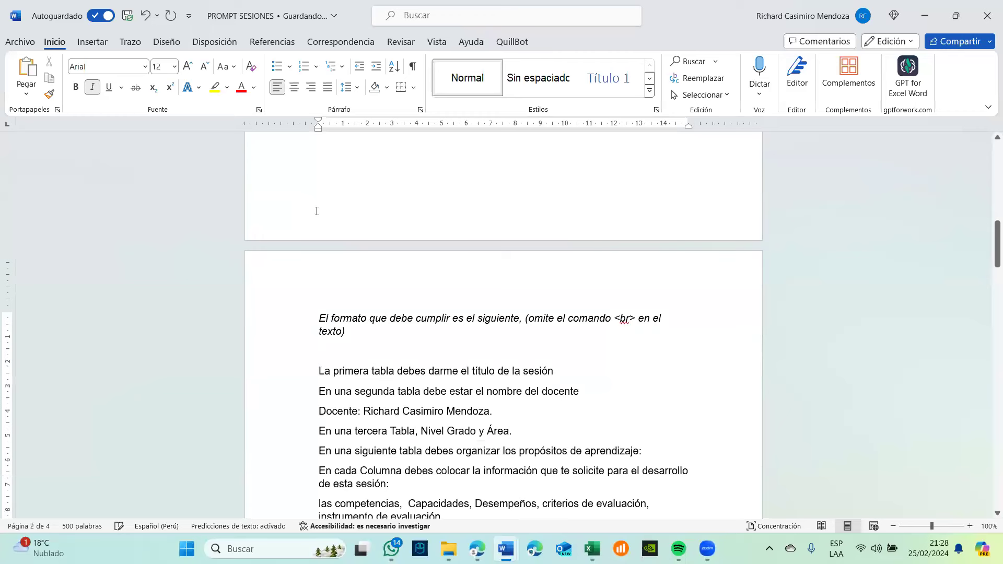
{"action": "scroll", "coordinate": [437, 421], "scroll_direction": "down", "scroll_amount": 2}
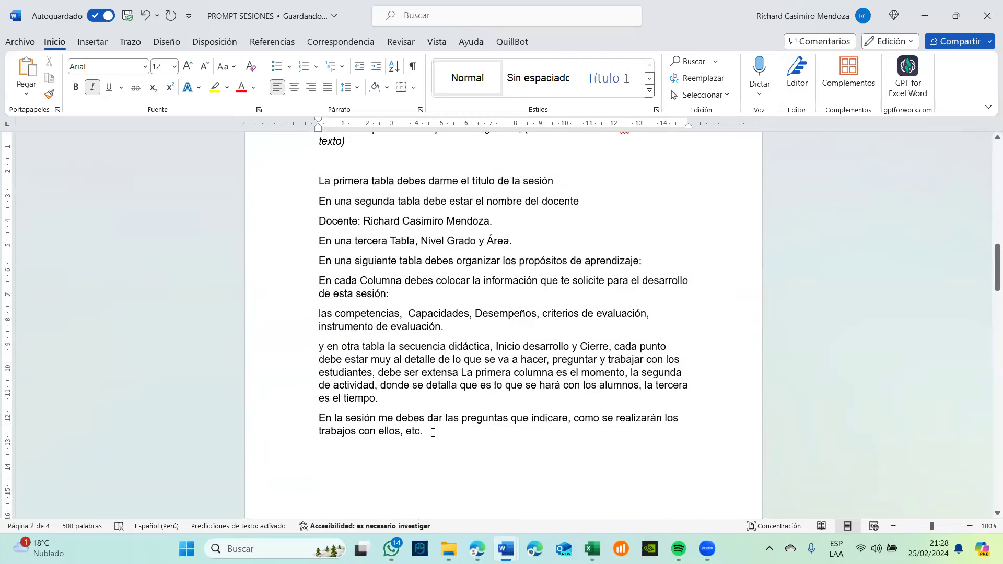
{"action": "left_click_drag", "start_coordinate": [423, 431], "coordinate": [320, 163]}
{"action": "key", "text": "ctrl+c"}
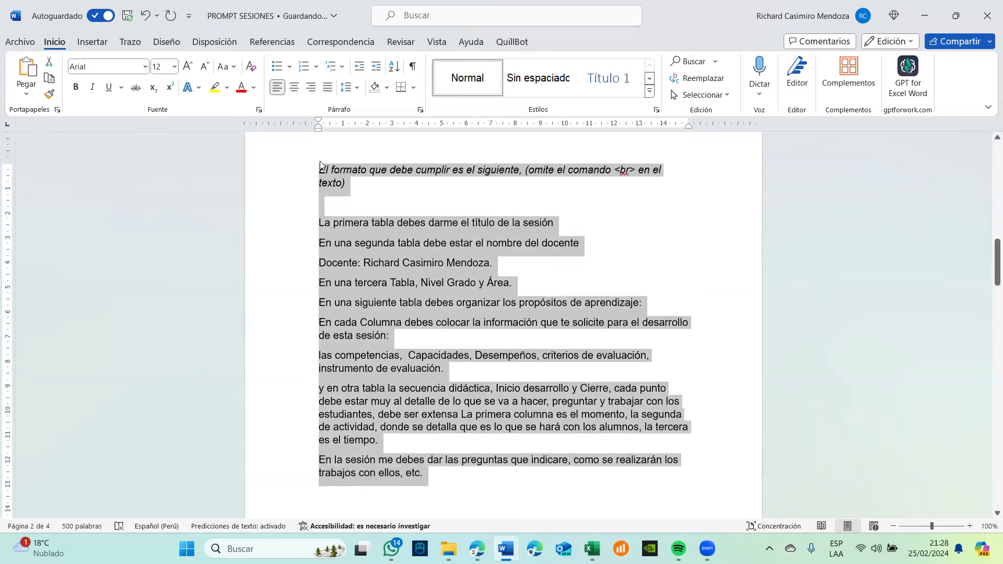
- Return to the ChatGPT conversation, paste the copied format instructions as a follow-up message and send it
{"action": "left_click", "coordinate": [927, 9]}
{"action": "left_click", "coordinate": [379, 497]}
{"action": "key", "text": "ctrl+v"}
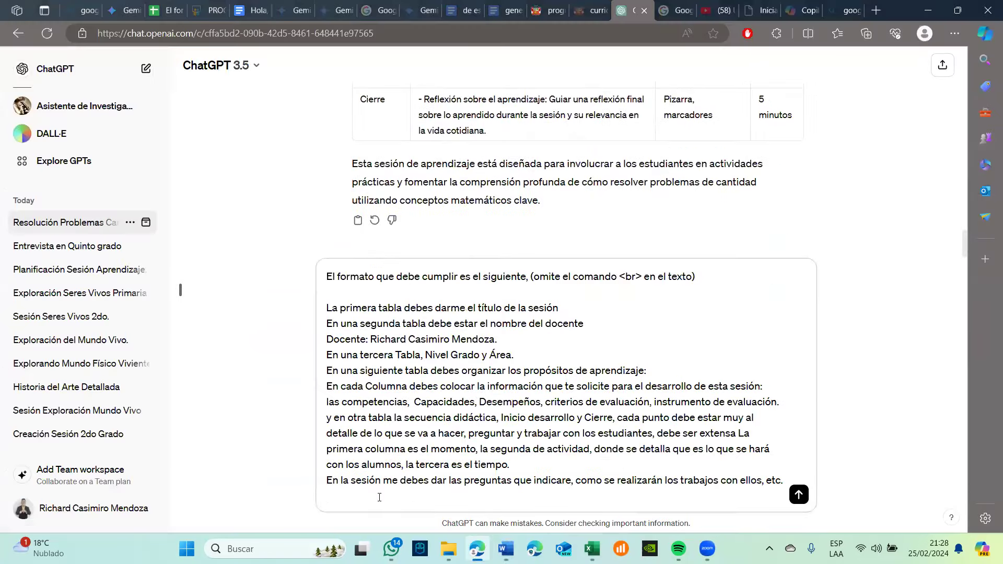
{"action": "key", "text": "ctrl+z"}
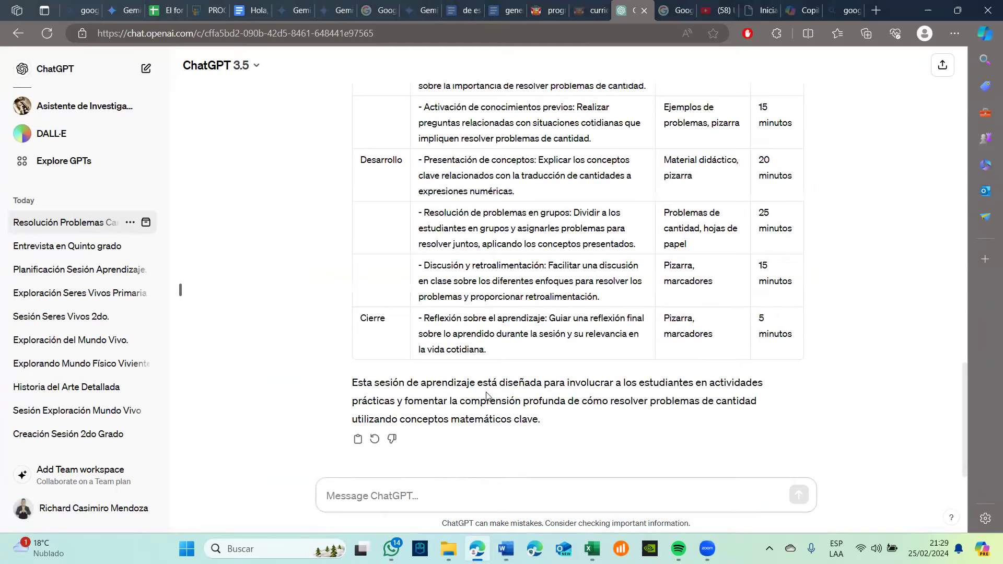
{"action": "key", "text": "ctrl+v"}
{"action": "key", "text": "Return"}
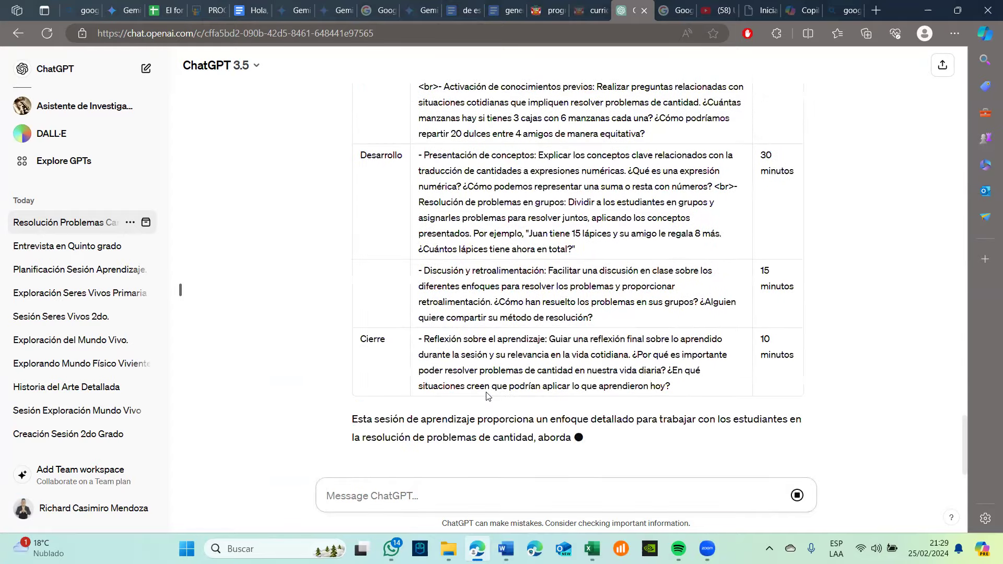
- Check the Secuencia Didáctica table in the response and highlight the "<br>" tag in the Desarrollo activity text
{"action": "scroll", "coordinate": [486, 396], "scroll_direction": "up", "scroll_amount": 4}
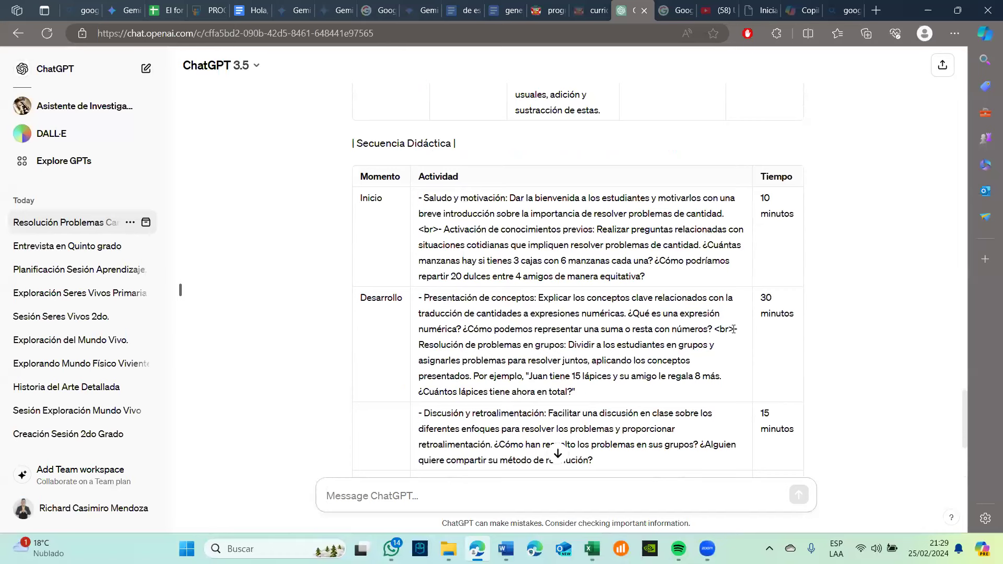
{"action": "left_click_drag", "start_coordinate": [735, 328], "coordinate": [716, 331]}
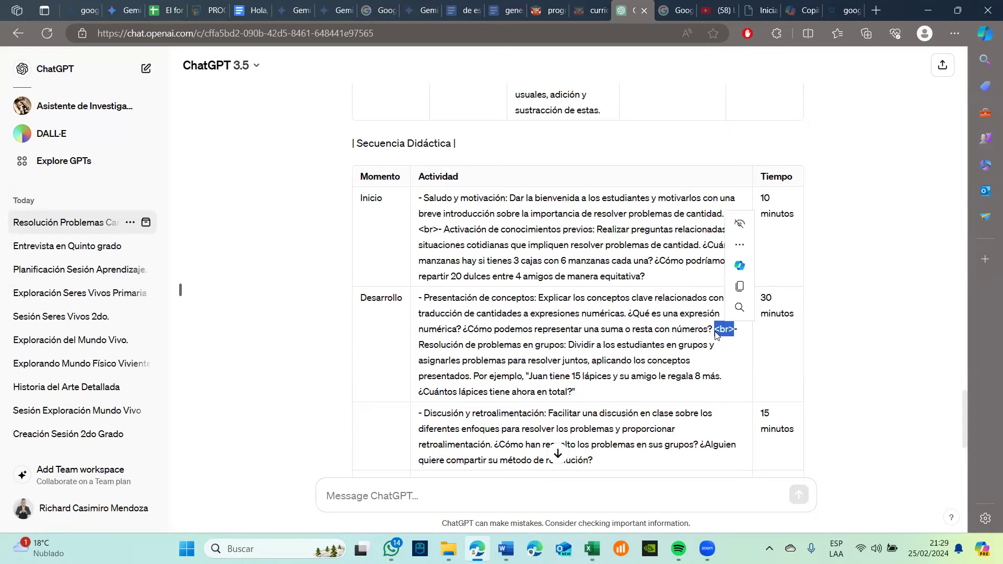
{"action": "key", "text": "ctrl+c"}
{"action": "scroll", "coordinate": [702, 332], "scroll_direction": "down", "scroll_amount": 4}
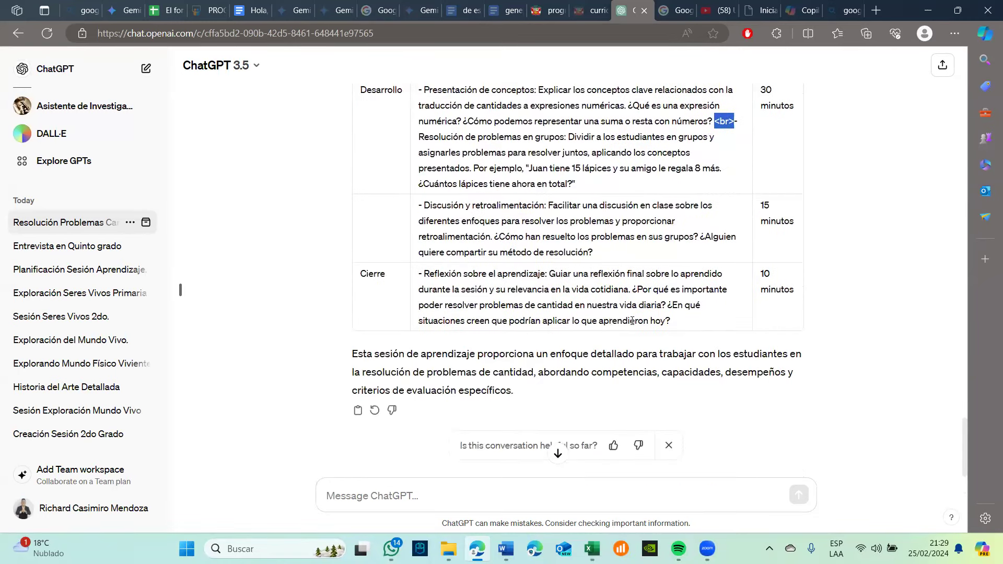
{"action": "scroll", "coordinate": [632, 321], "scroll_direction": "up", "scroll_amount": 1}
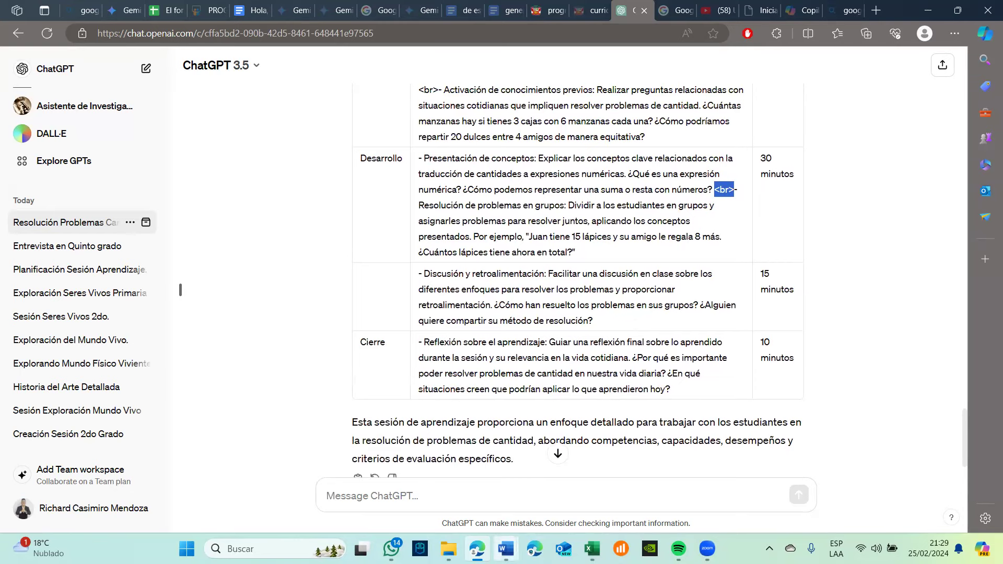
- Switch to the PROMPT SESIONES document in Word and copy the RUBRICA prompt from "Ahora en un formato de tabla" through "Satisfactorio."
{"action": "mouse_move", "coordinate": [506, 548]}
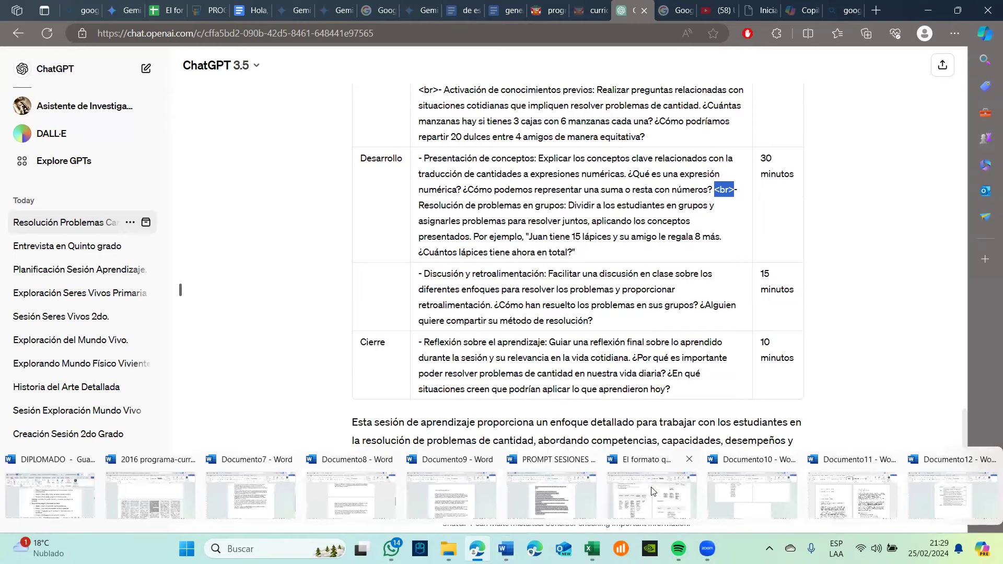
{"action": "left_click", "coordinate": [573, 499]}
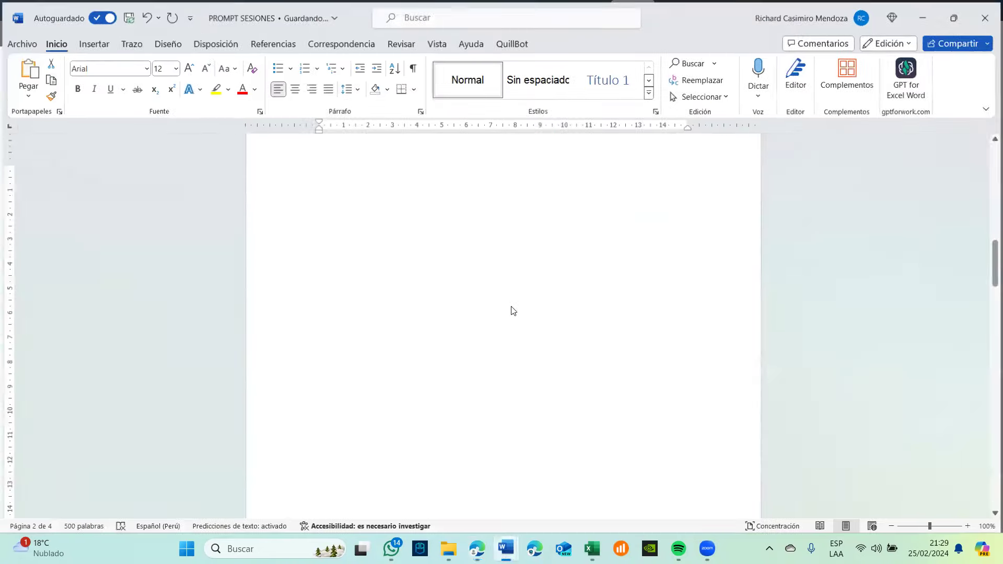
{"action": "scroll", "coordinate": [512, 307], "scroll_direction": "down", "scroll_amount": 5}
{"action": "scroll", "coordinate": [511, 307], "scroll_direction": "down", "scroll_amount": 6}
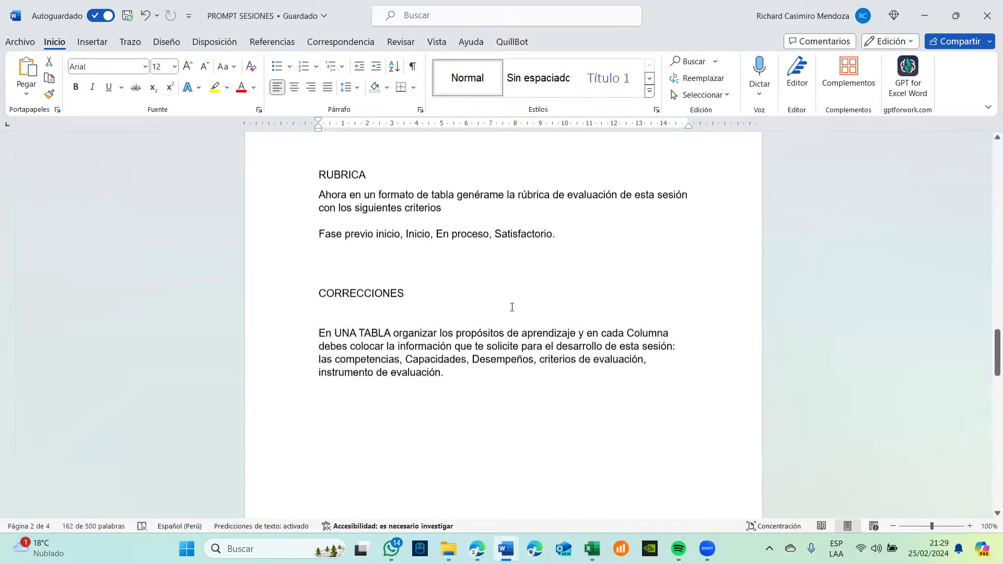
{"action": "left_click_drag", "start_coordinate": [388, 258], "coordinate": [323, 241]}
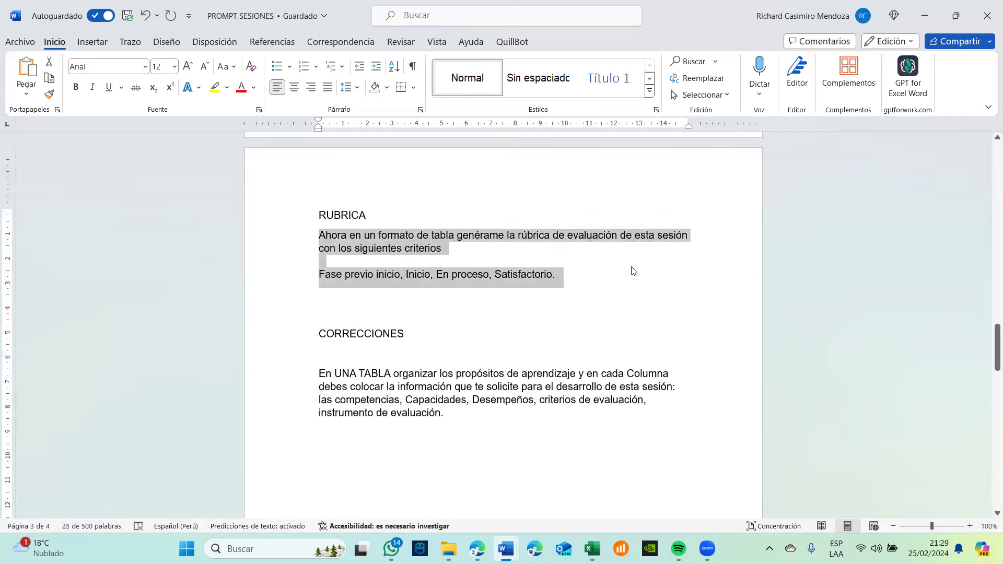
- Return to the ChatGPT conversation and paste the copied rubric prompt into the message box without sending it
{"action": "left_click", "coordinate": [924, 16]}
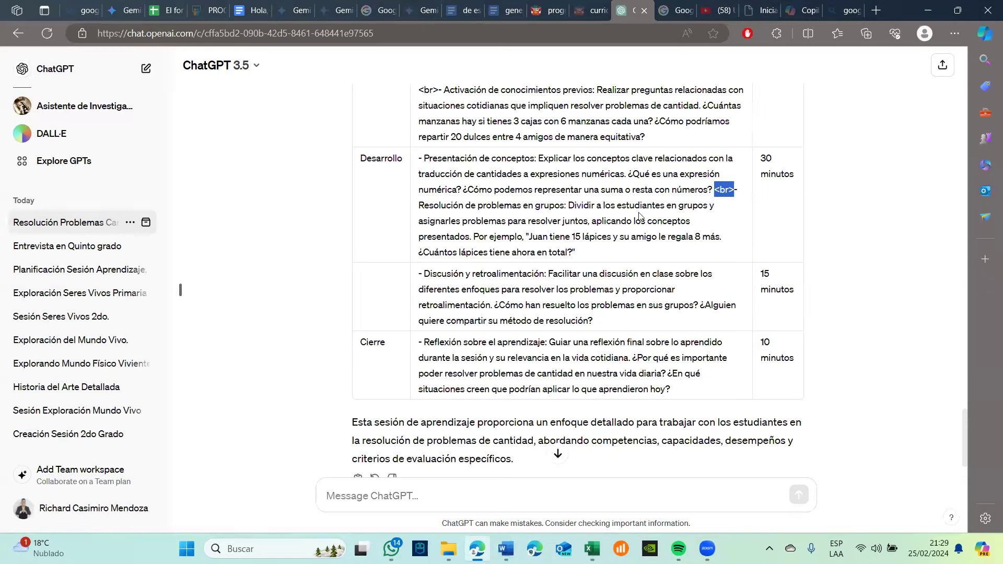
{"action": "left_click", "coordinate": [398, 494]}
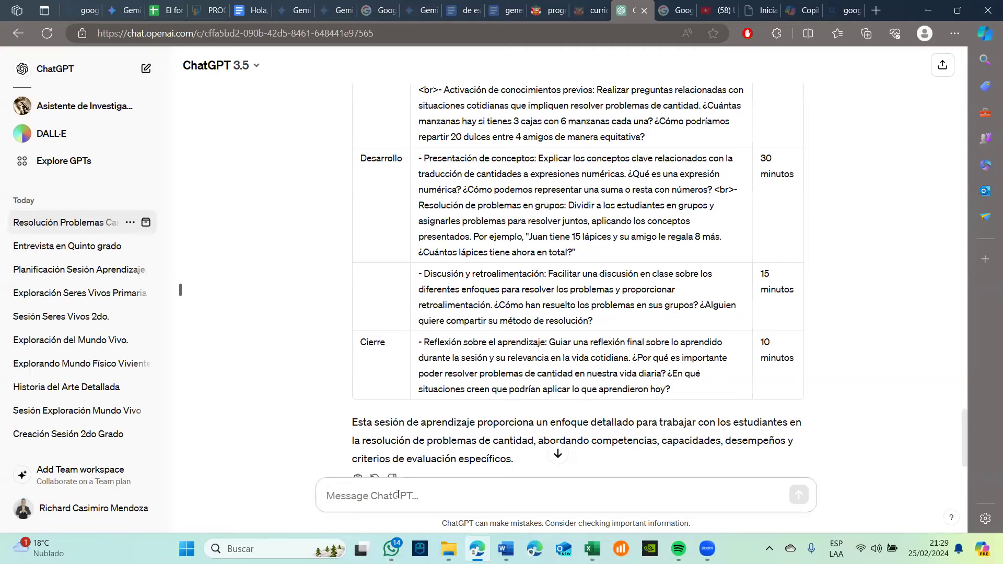
{"action": "key", "text": "ctrl+v"}
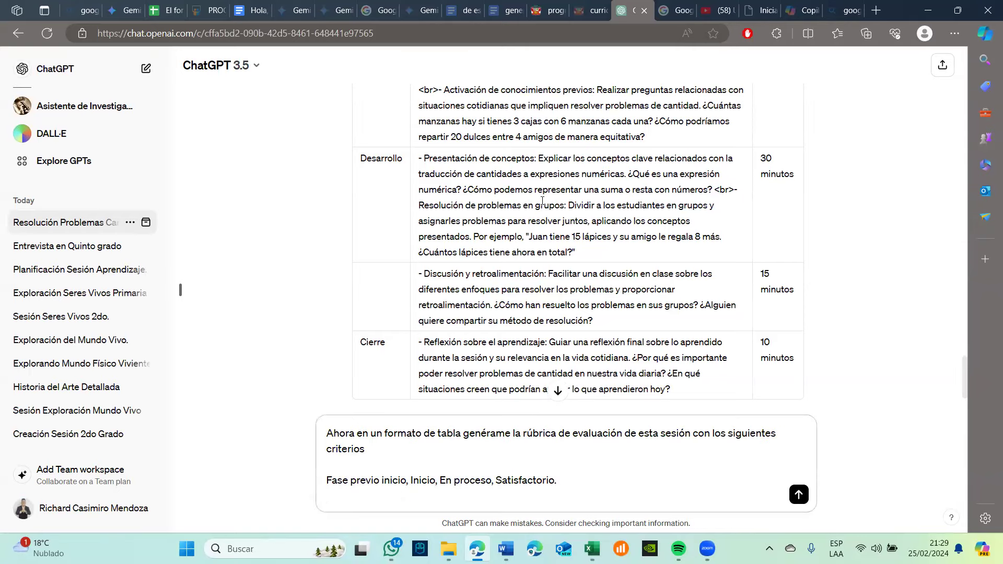
- Reread the format instruction about omitting the <br> command and review the response's tables from the session title through the Secuencia Didáctica
{"action": "scroll", "coordinate": [631, 167], "scroll_direction": "up", "scroll_amount": 15}
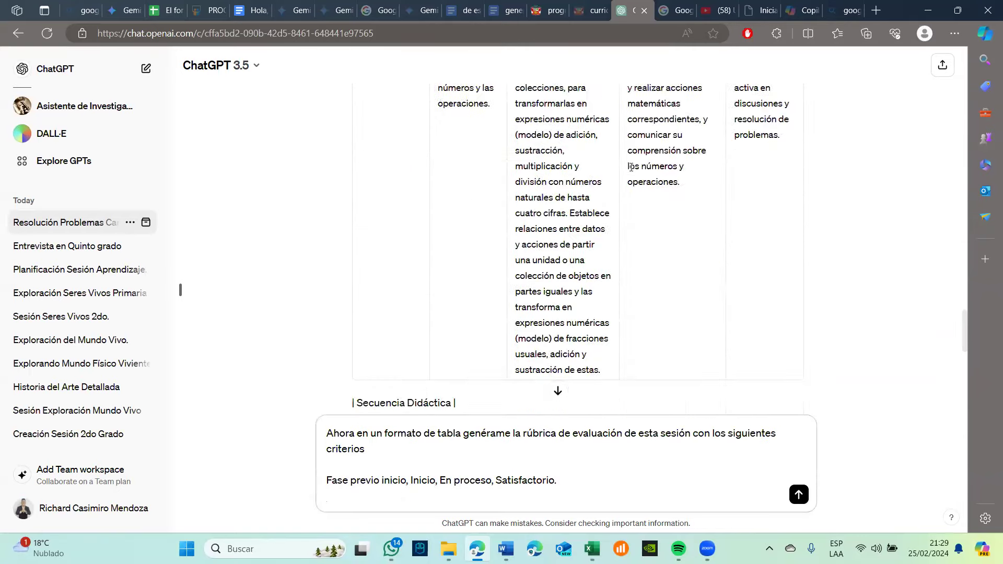
{"action": "scroll", "coordinate": [630, 171], "scroll_direction": "up", "scroll_amount": 6}
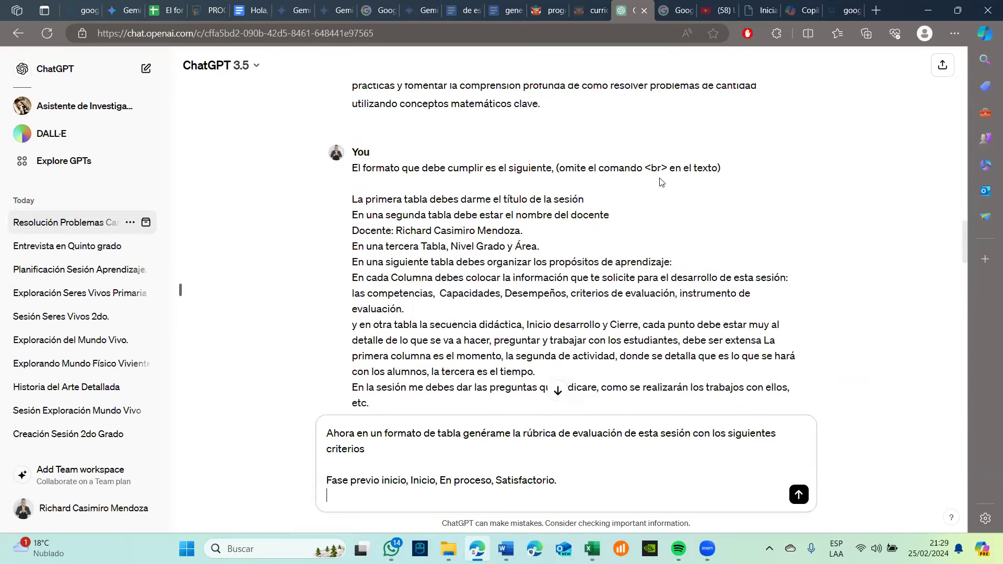
{"action": "scroll", "coordinate": [621, 204], "scroll_direction": "down", "scroll_amount": 10}
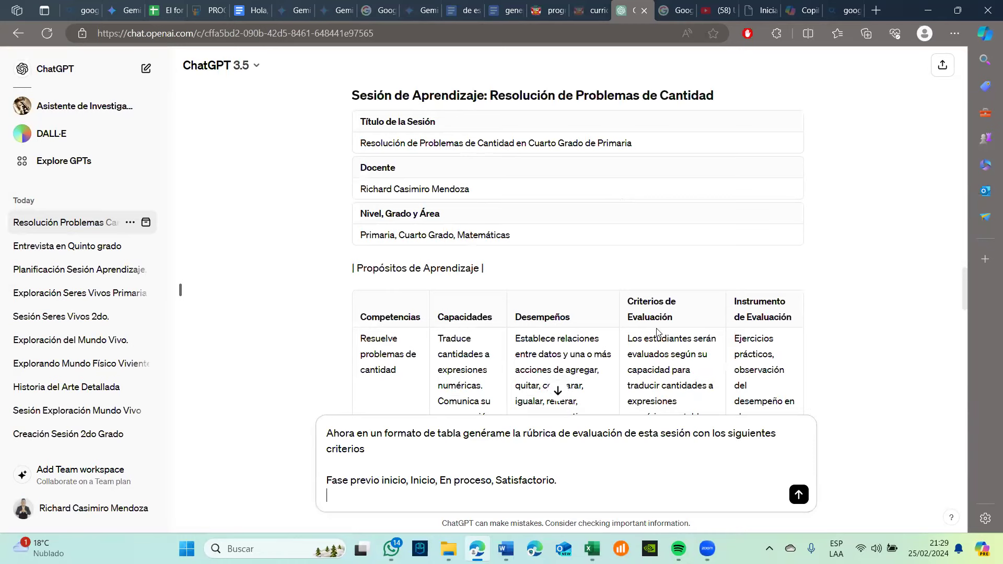
{"action": "scroll", "coordinate": [725, 258], "scroll_direction": "down", "scroll_amount": 1}
{"action": "scroll", "coordinate": [652, 346], "scroll_direction": "down", "scroll_amount": 6}
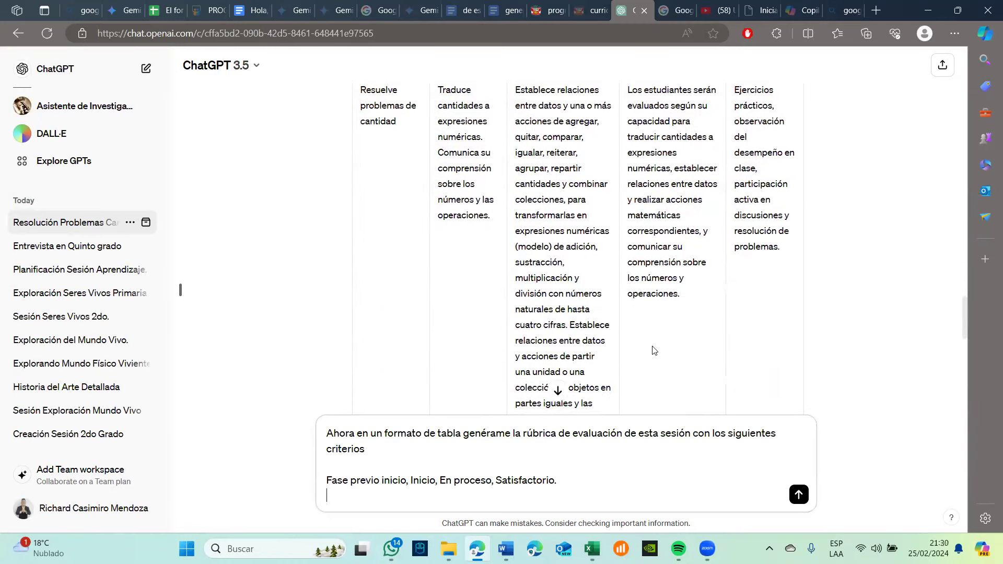
{"action": "scroll", "coordinate": [652, 350], "scroll_direction": "down", "scroll_amount": 5}
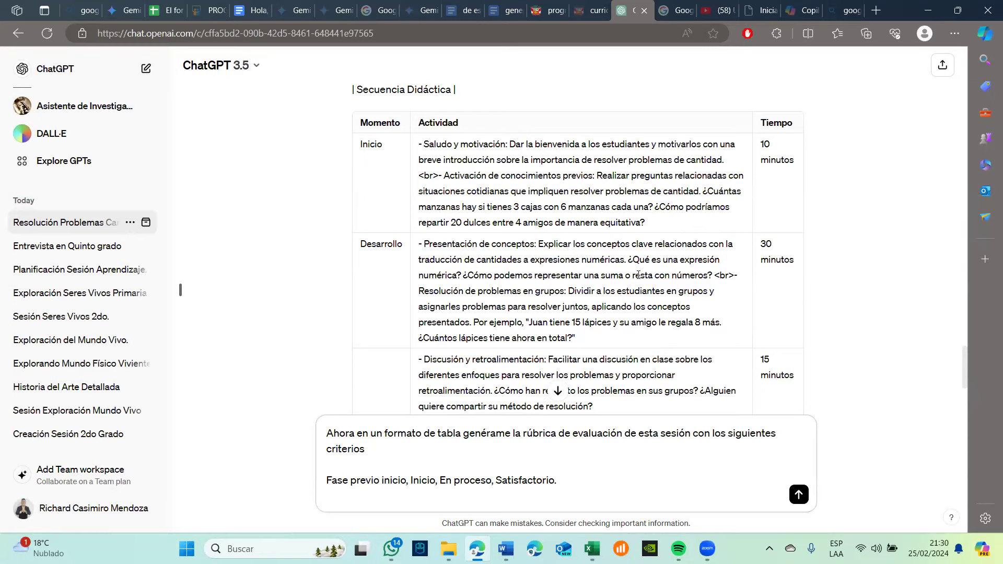
{"action": "scroll", "coordinate": [639, 275], "scroll_direction": "down", "scroll_amount": 1}
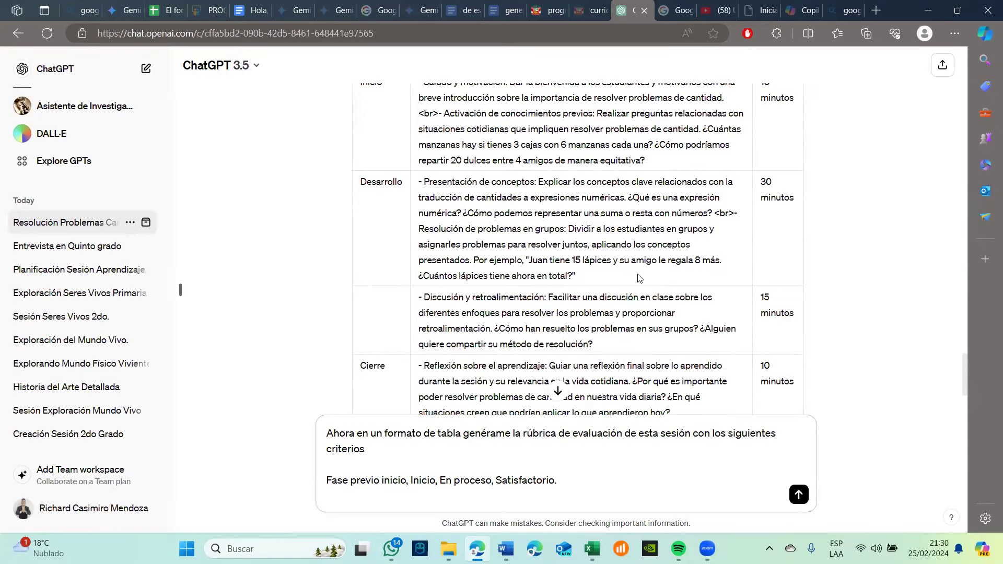
{"action": "scroll", "coordinate": [638, 277], "scroll_direction": "down", "scroll_amount": 2}
{"action": "scroll", "coordinate": [638, 276], "scroll_direction": "up", "scroll_amount": 3}
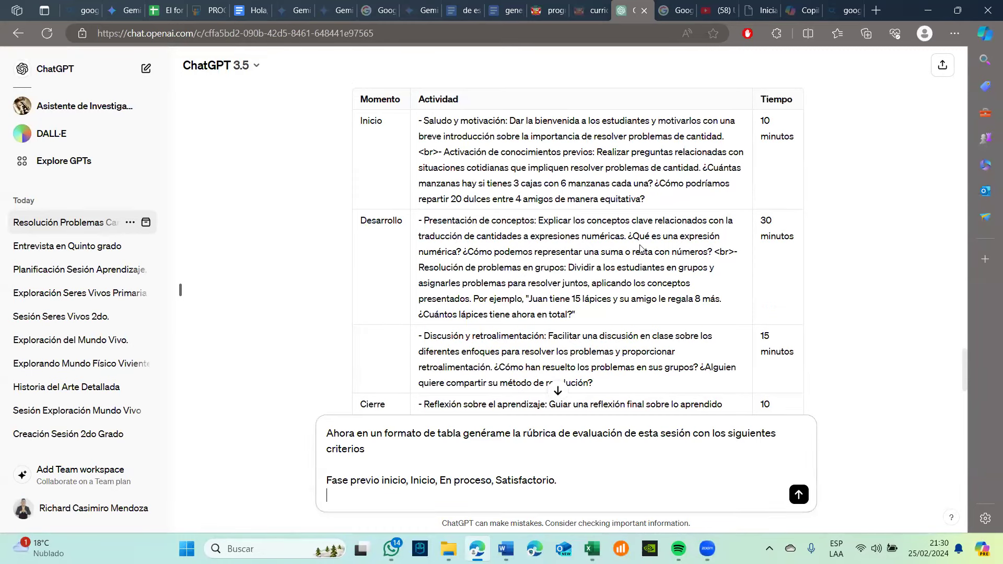
{"action": "scroll", "coordinate": [640, 248], "scroll_direction": "down", "scroll_amount": 1}
{"action": "scroll", "coordinate": [574, 324], "scroll_direction": "up", "scroll_amount": 3}
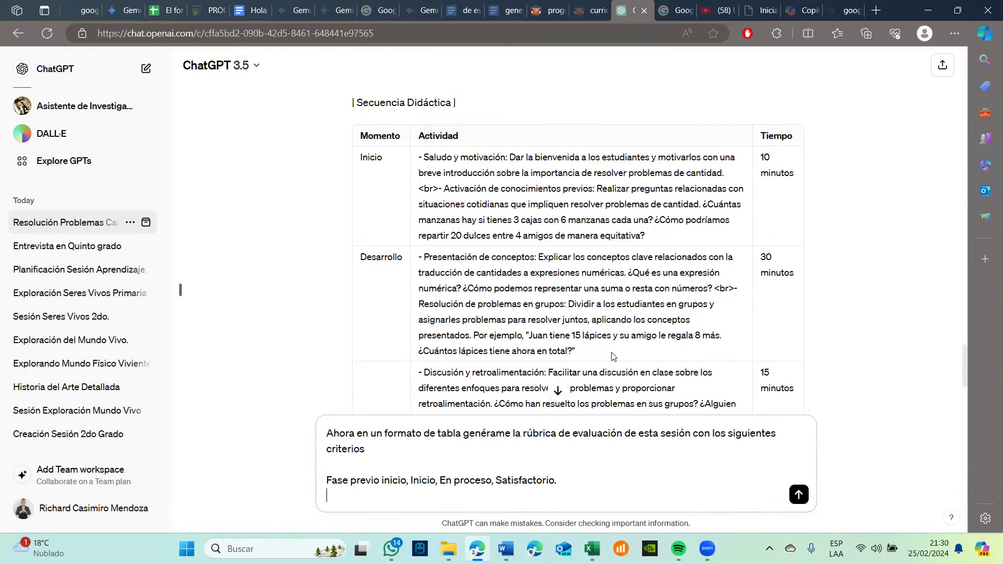
- Copy the whole Secuencia Didáctica table from the response and paste it into a blank Word document with merged formatting
{"action": "left_click_drag", "start_coordinate": [362, 219], "coordinate": [797, 239]}
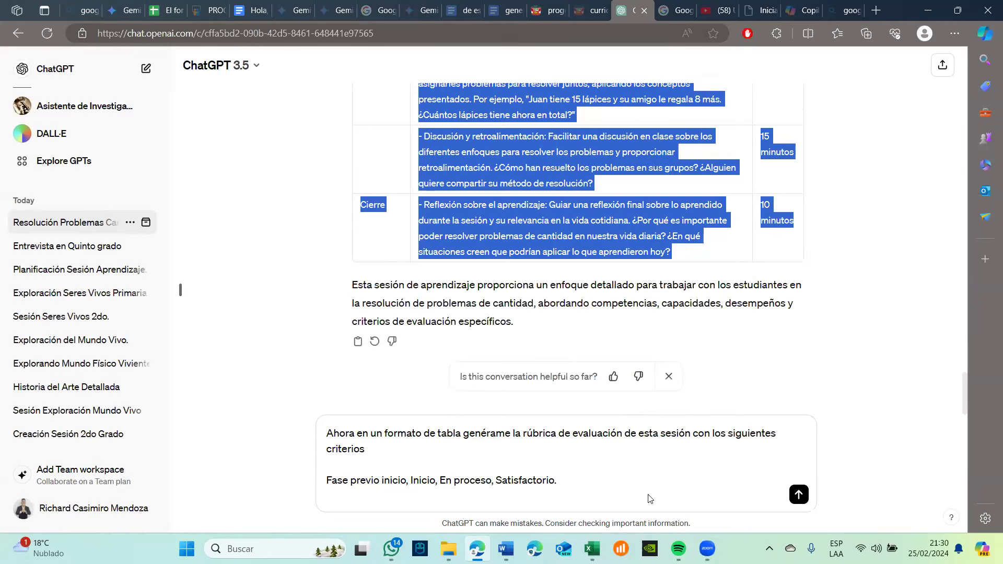
{"action": "mouse_move", "coordinate": [505, 548]}
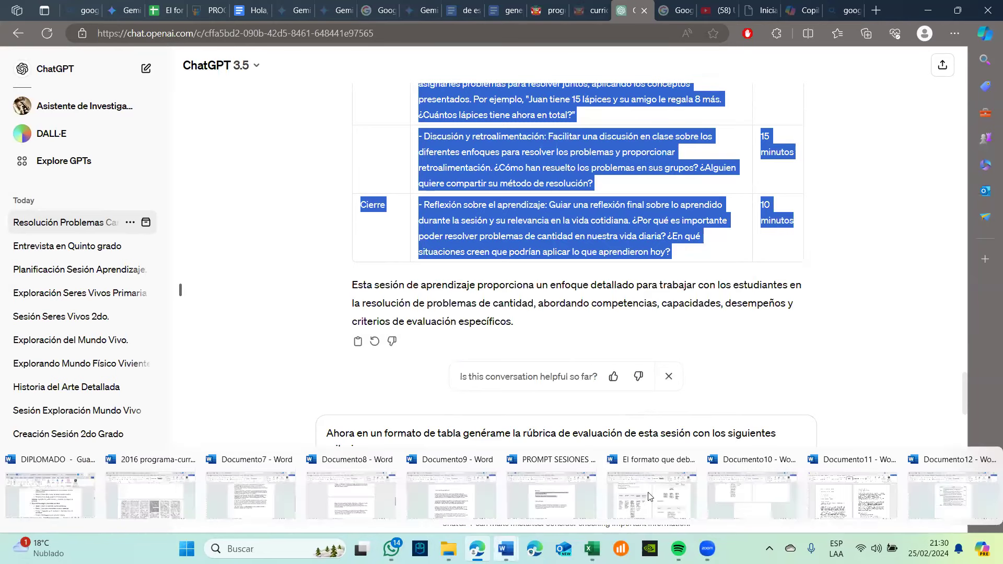
{"action": "left_click", "coordinate": [768, 496]}
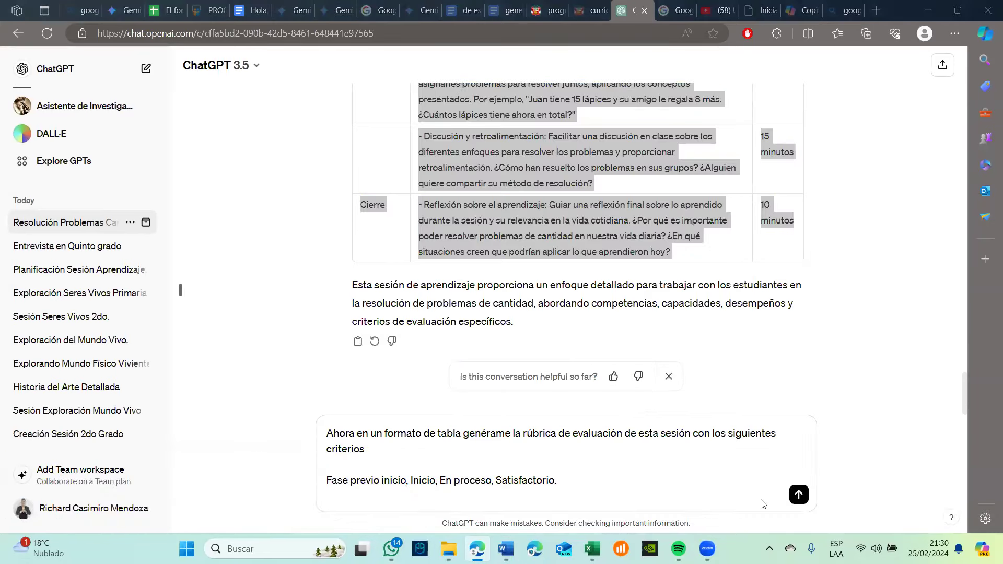
{"action": "key", "text": "ctrl+v"}
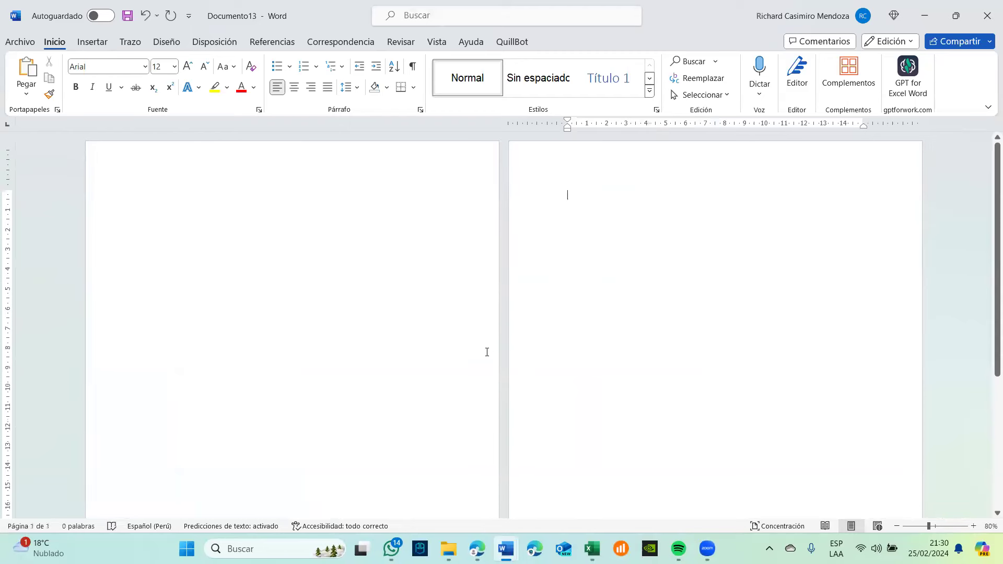
{"action": "key", "text": "ctrl+v"}
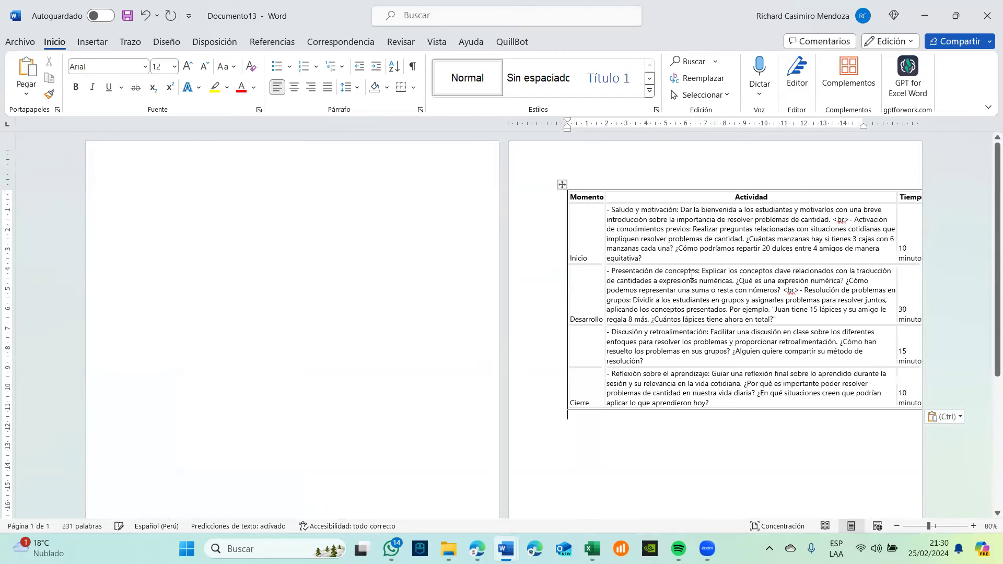
{"action": "left_click", "coordinate": [957, 418]}
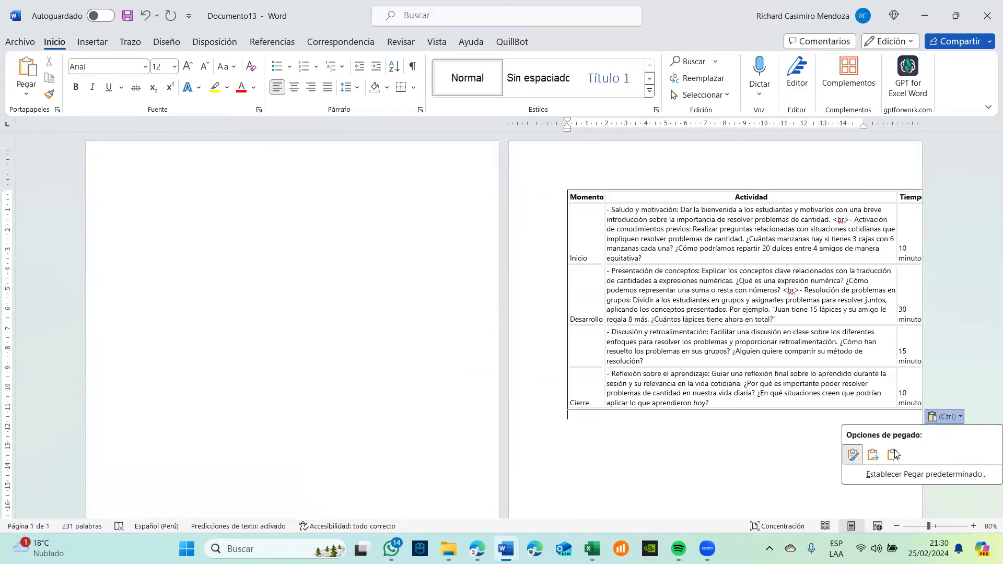
{"action": "left_click", "coordinate": [873, 453]}
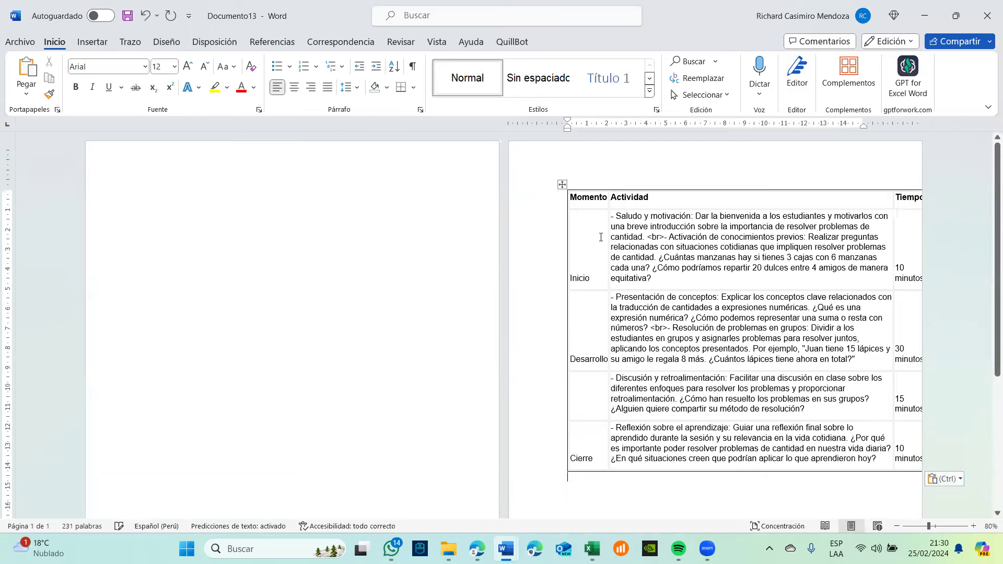
- AutoFit the pasted table to its contents and look over all its rows
{"action": "left_click", "coordinate": [563, 189]}
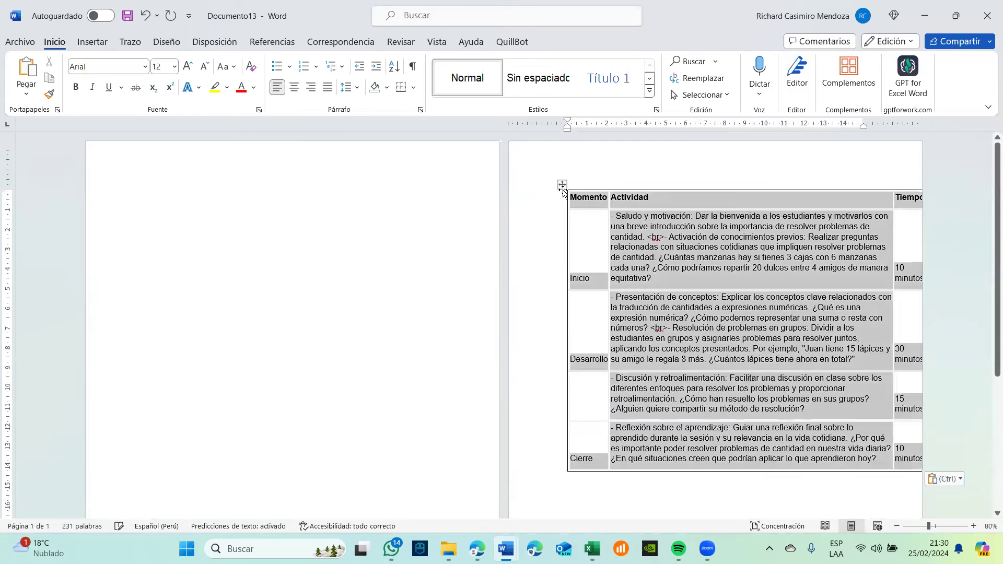
{"action": "right_click", "coordinate": [562, 189]}
{"action": "mouse_move", "coordinate": [662, 423]}
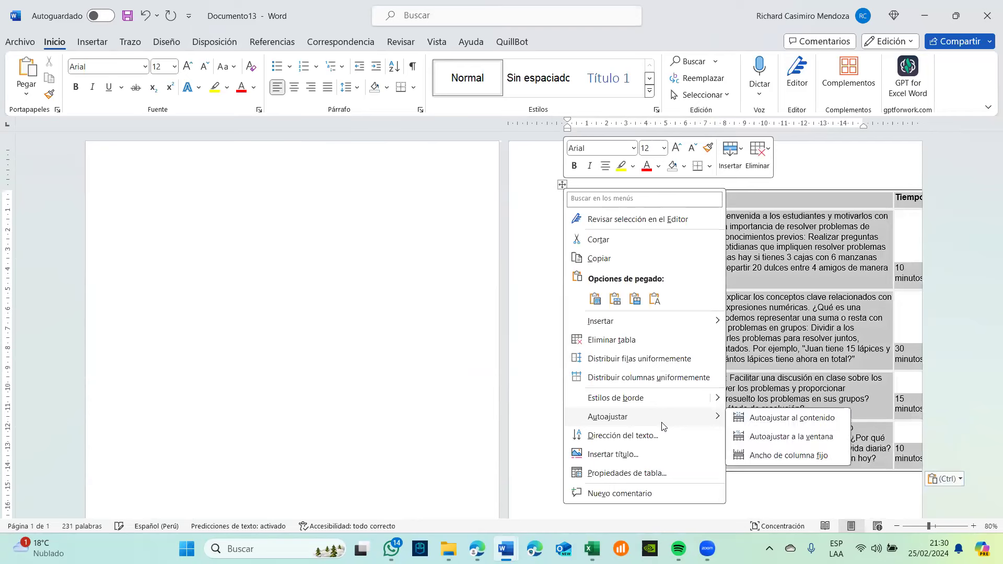
{"action": "left_click", "coordinate": [799, 419]}
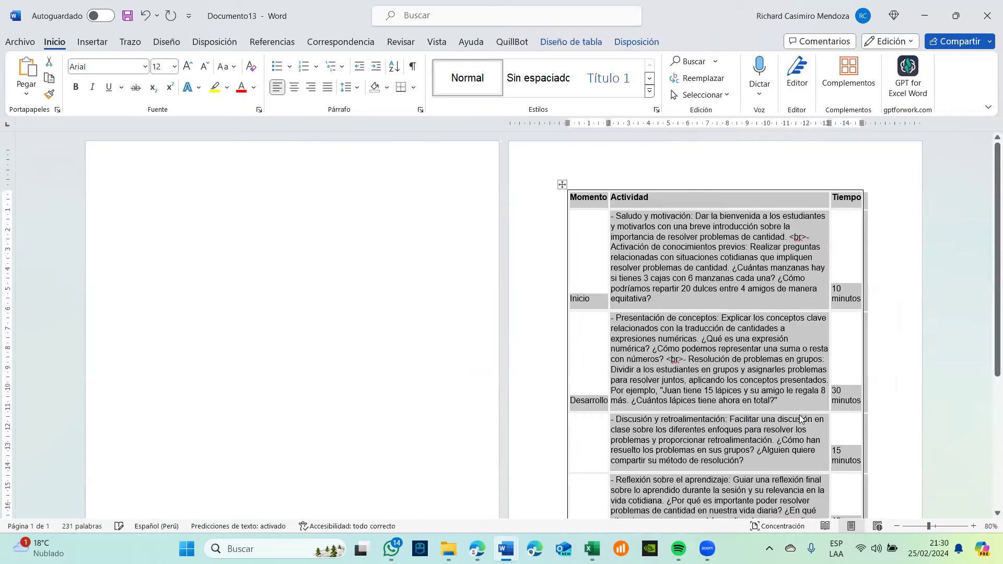
{"action": "left_click", "coordinate": [884, 383]}
{"action": "scroll", "coordinate": [883, 382], "scroll_direction": "down", "scroll_amount": 3}
{"action": "scroll", "coordinate": [884, 382], "scroll_direction": "up", "scroll_amount": 3}
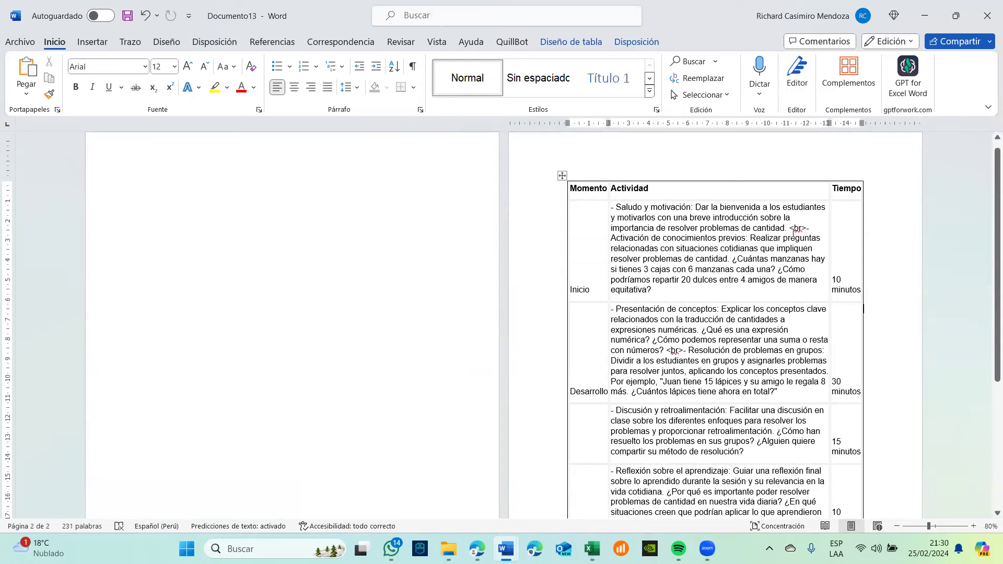
- Search the Word document for the text <br> and look over the matches in the table
{"action": "key", "text": "ctrl+b"}
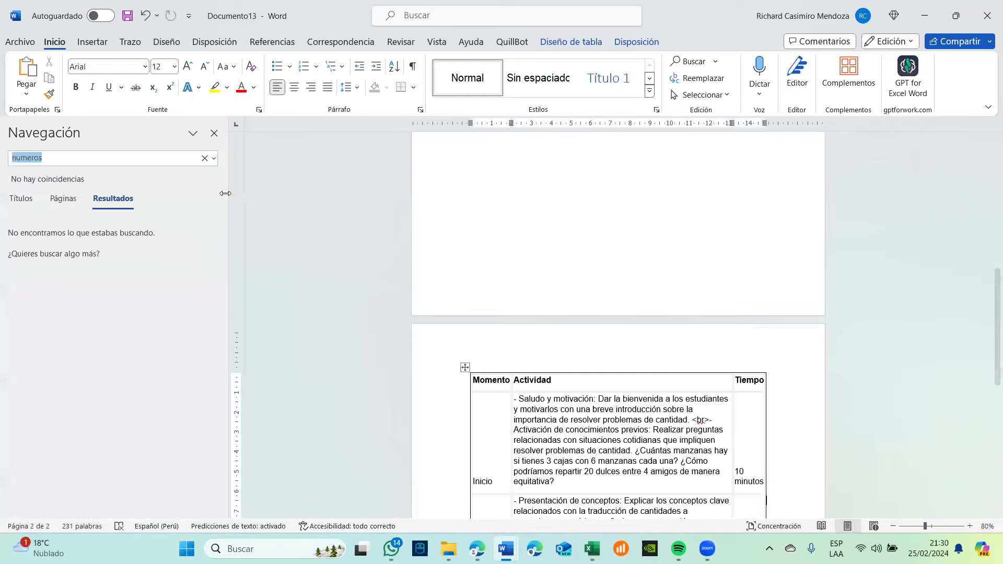
{"action": "type", "text": "<"}
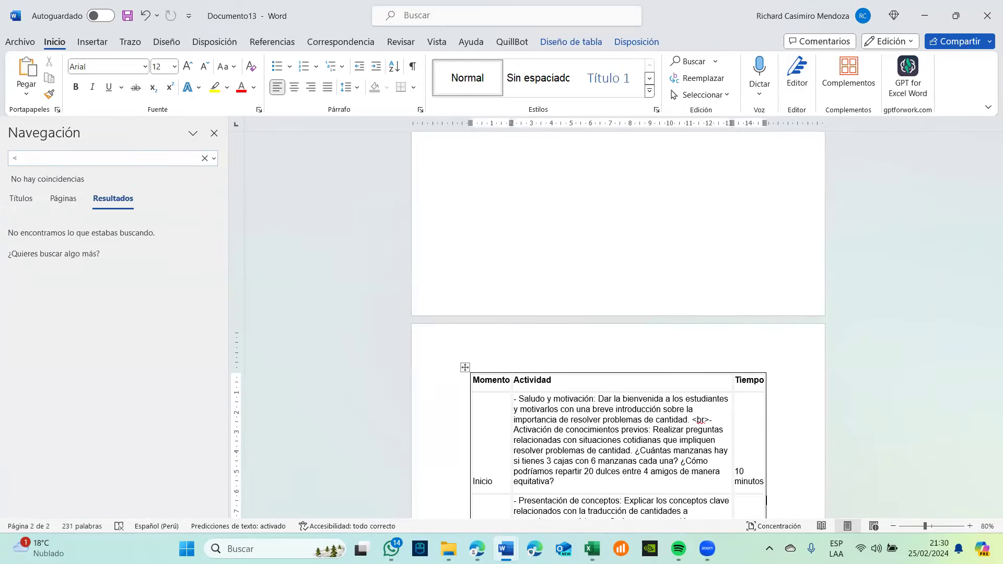
{"action": "type", "text": "br>"}
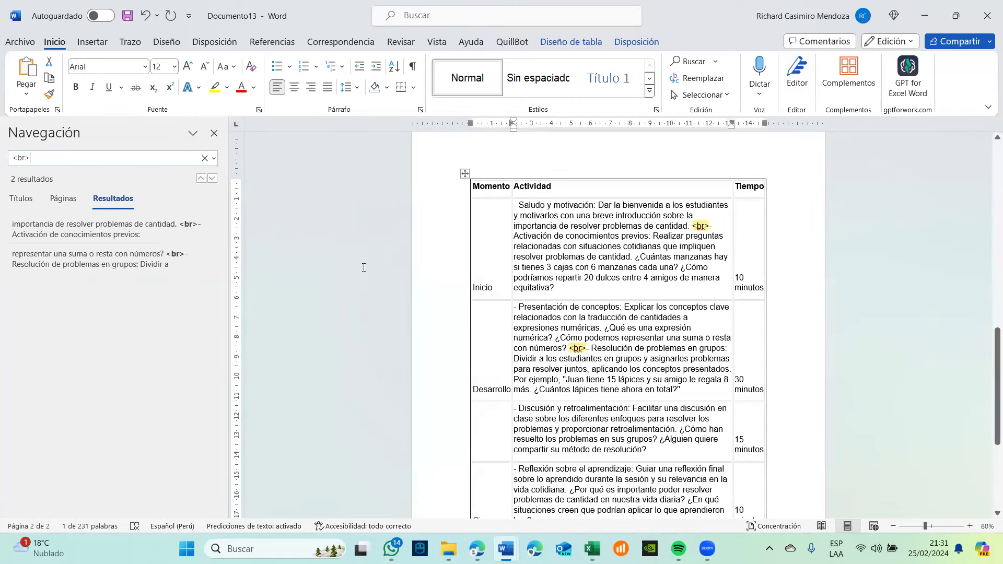
{"action": "scroll", "coordinate": [313, 261], "scroll_direction": "down", "scroll_amount": 2}
{"action": "scroll", "coordinate": [268, 252], "scroll_direction": "up", "scroll_amount": 3}
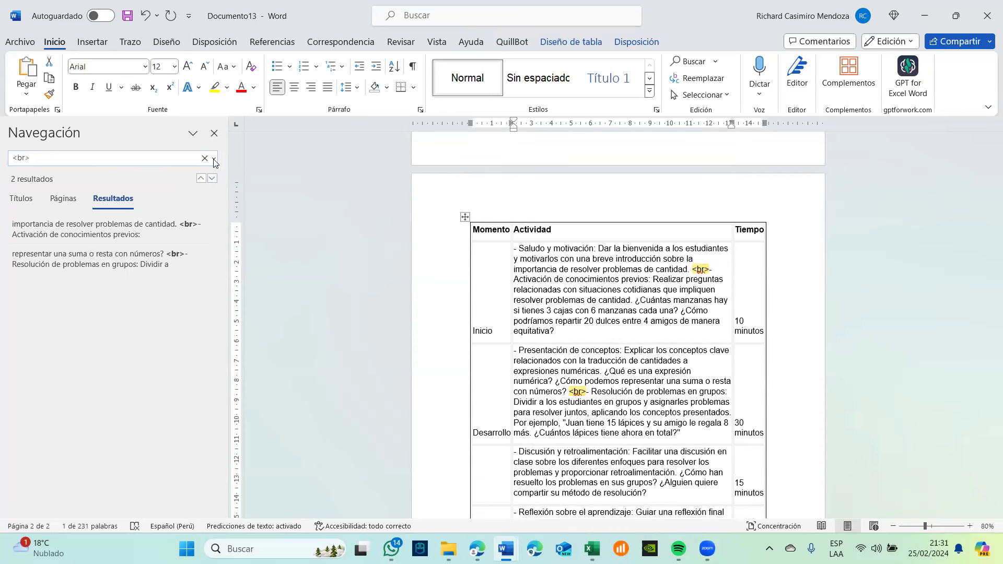
- Replace all <br> tags in the document with nothing, look over the cleaned table and close the navigation pane
{"action": "left_click", "coordinate": [214, 162]}
{"action": "left_click", "coordinate": [231, 213]}
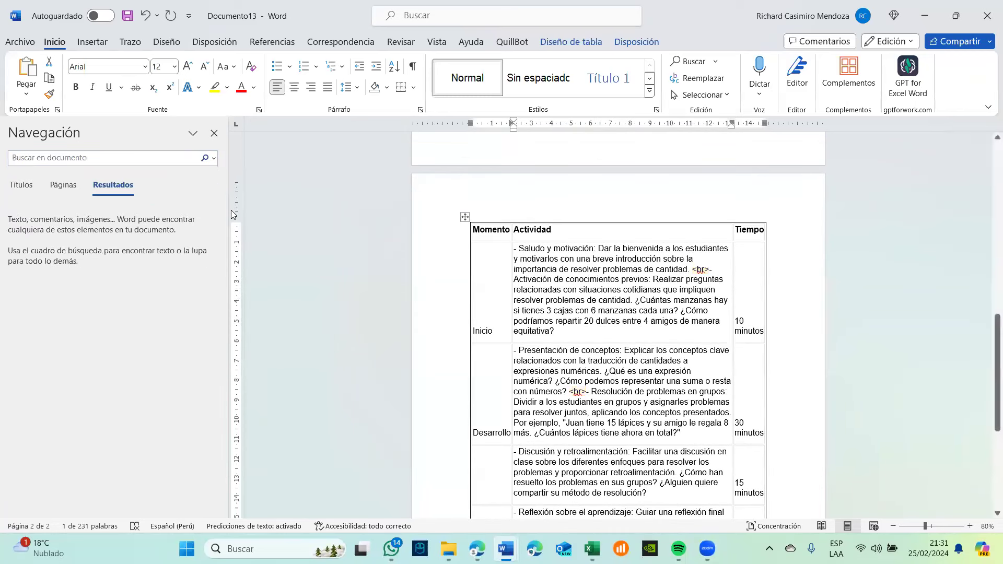
{"action": "left_click", "coordinate": [609, 136]}
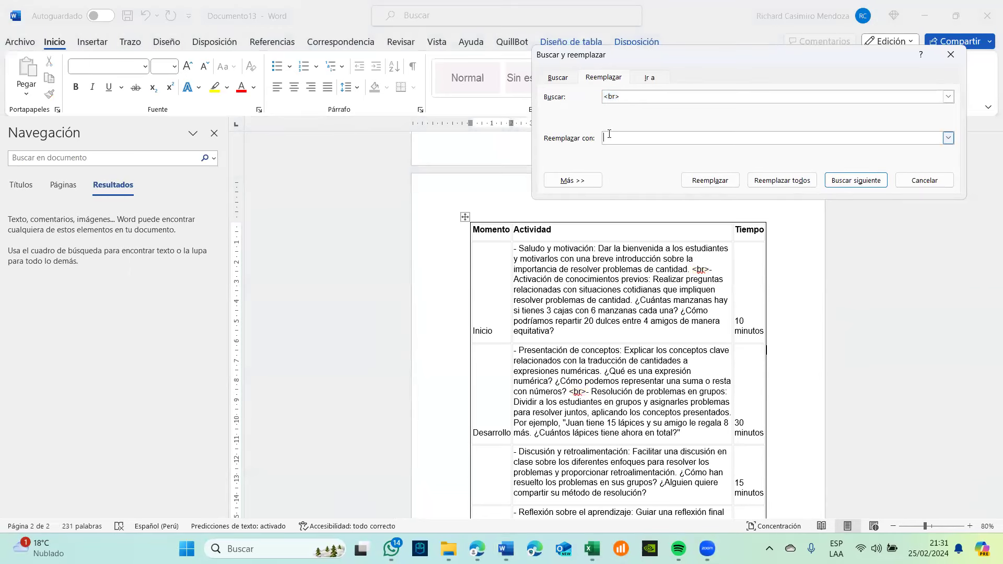
{"action": "left_click", "coordinate": [780, 181]}
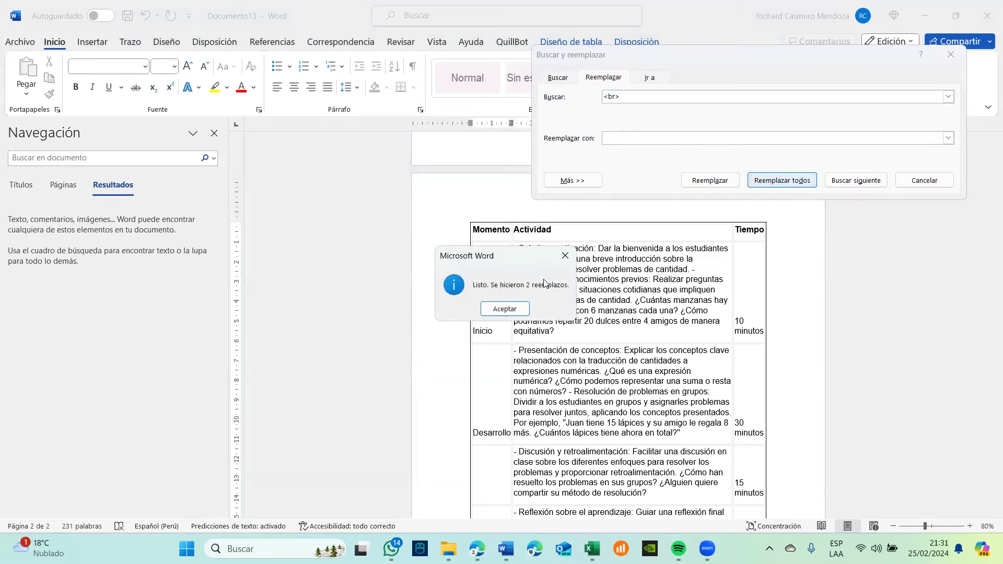
{"action": "left_click", "coordinate": [505, 309]}
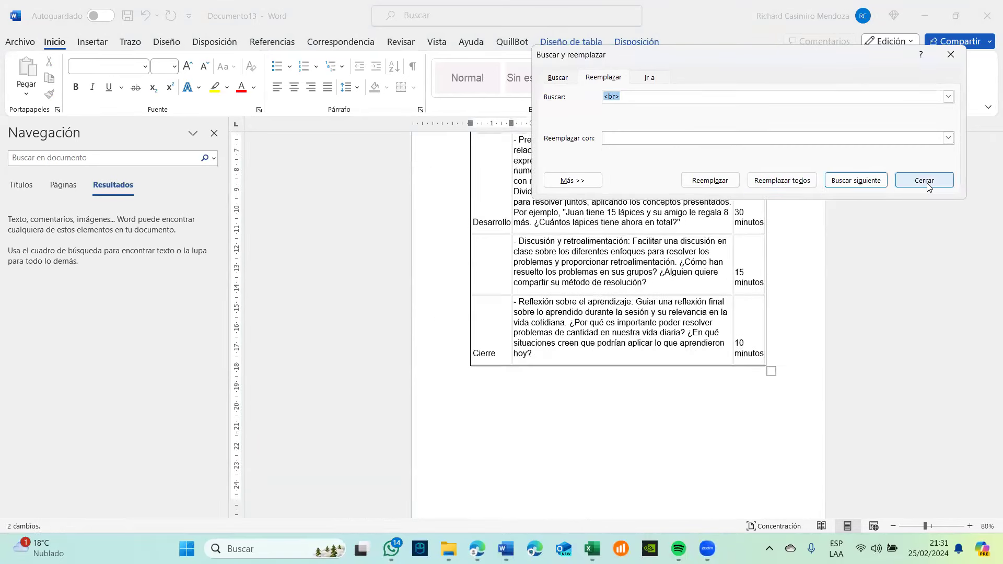
{"action": "left_click", "coordinate": [925, 181]}
{"action": "scroll", "coordinate": [927, 184], "scroll_direction": "up", "scroll_amount": 5}
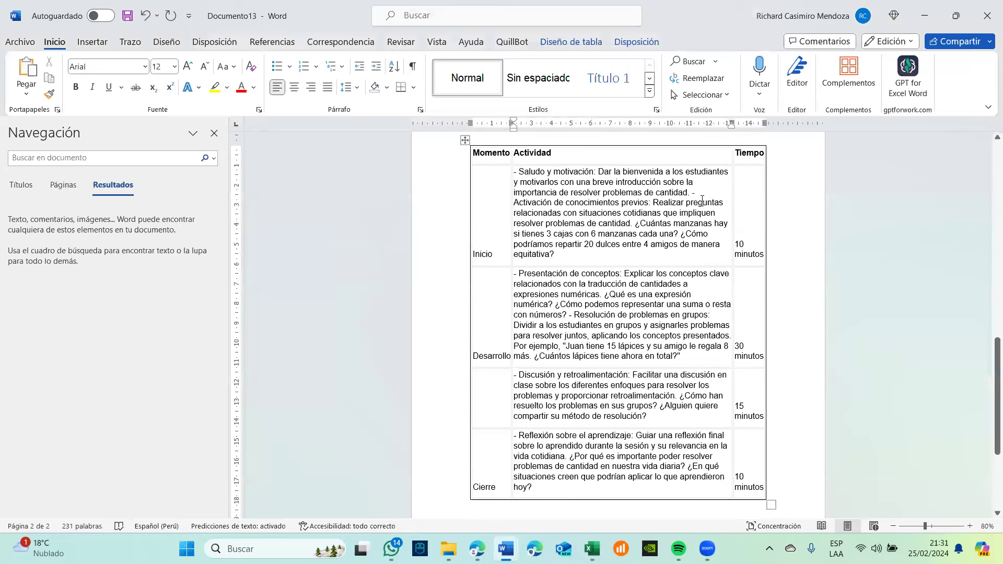
{"action": "scroll", "coordinate": [578, 253], "scroll_direction": "up", "scroll_amount": 1}
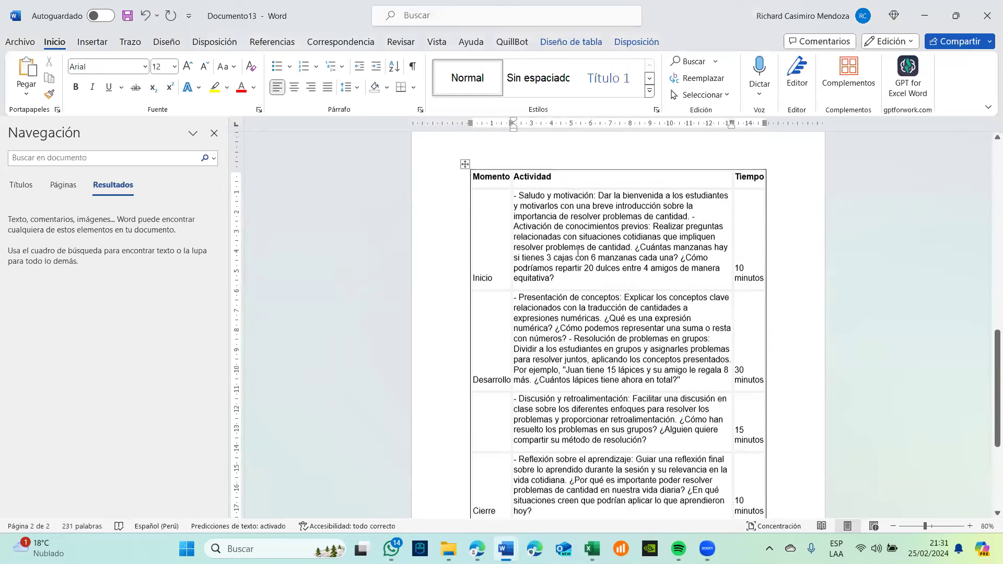
{"action": "left_click", "coordinate": [214, 133]}
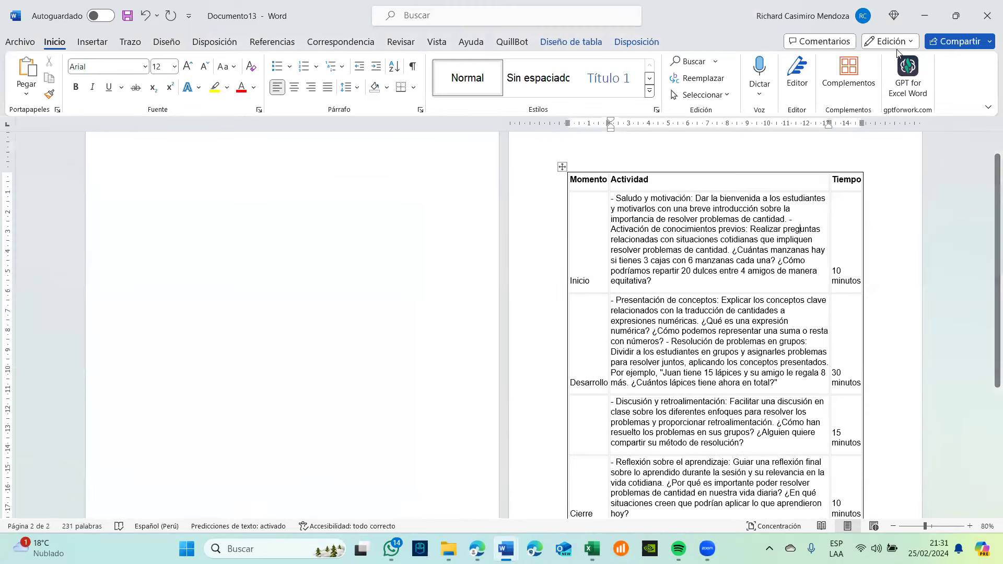
- Minimize the table document, switch to PROMPT SESIONES and reread the format prompt from the <br> instruction through the didactic sequence requirements
{"action": "left_click", "coordinate": [920, 19]}
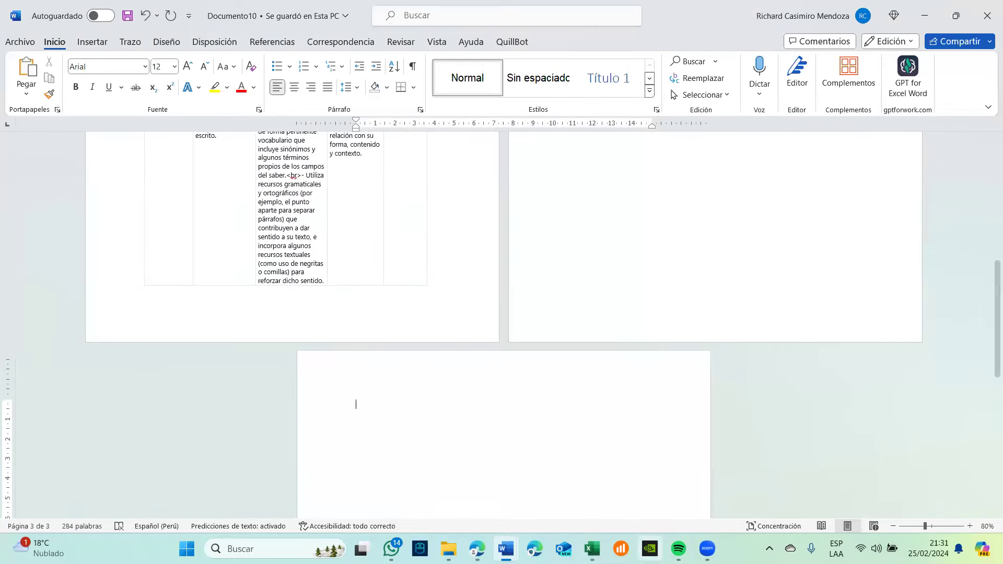
{"action": "mouse_move", "coordinate": [505, 548]}
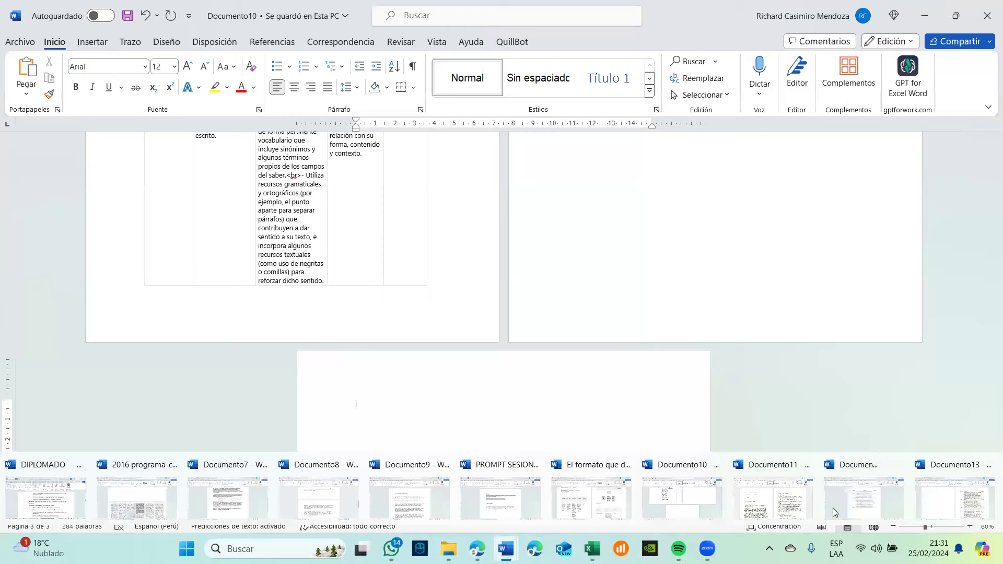
{"action": "left_click", "coordinate": [504, 488]}
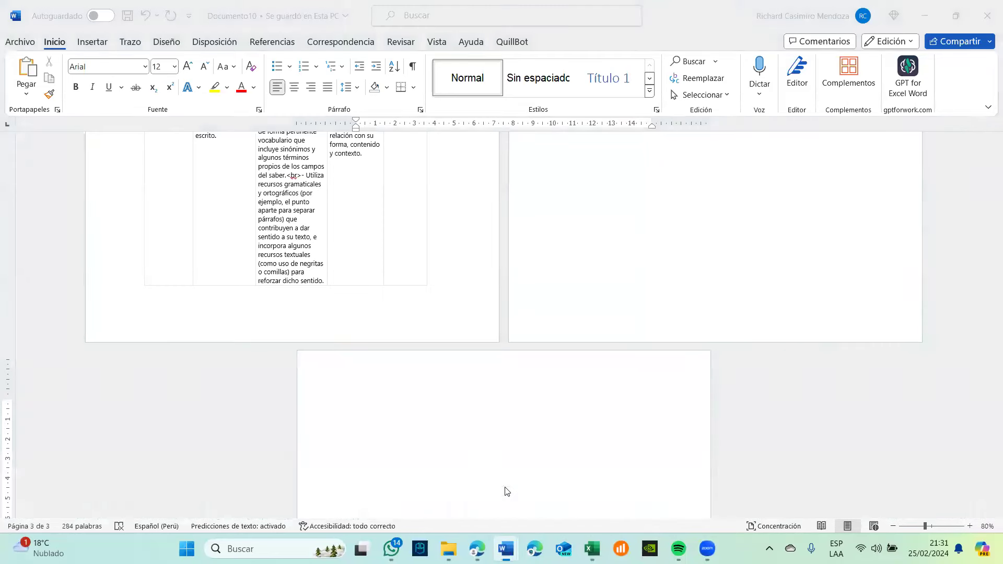
{"action": "scroll", "coordinate": [505, 478], "scroll_direction": "up", "scroll_amount": 15}
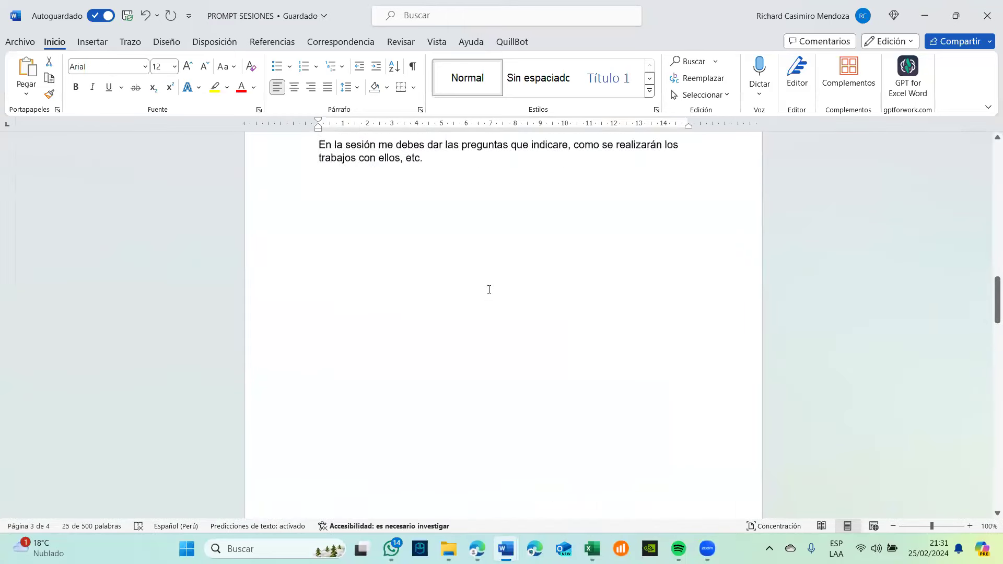
{"action": "scroll", "coordinate": [489, 290], "scroll_direction": "up", "scroll_amount": 6}
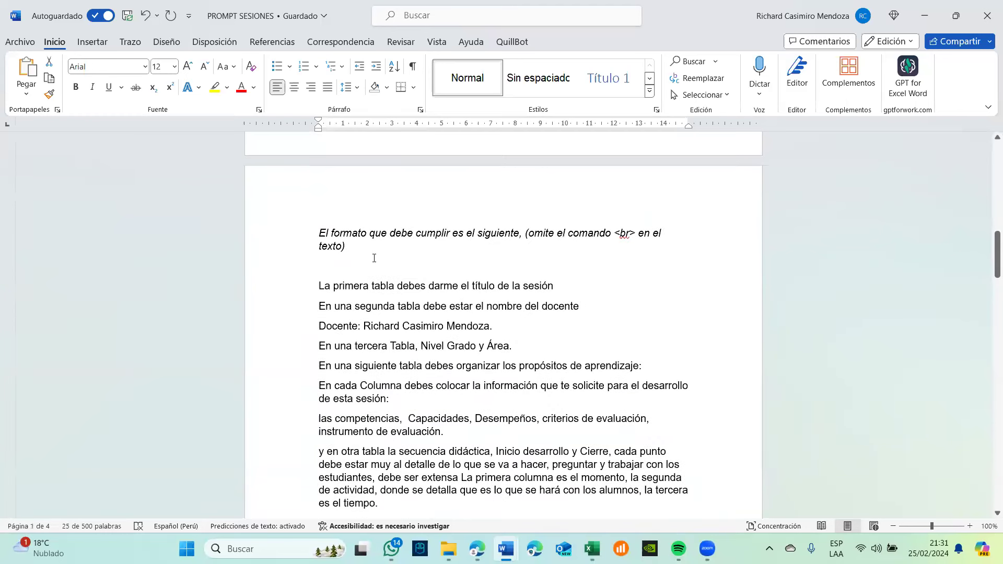
{"action": "left_click", "coordinate": [338, 265]}
{"action": "left_click", "coordinate": [338, 266]}
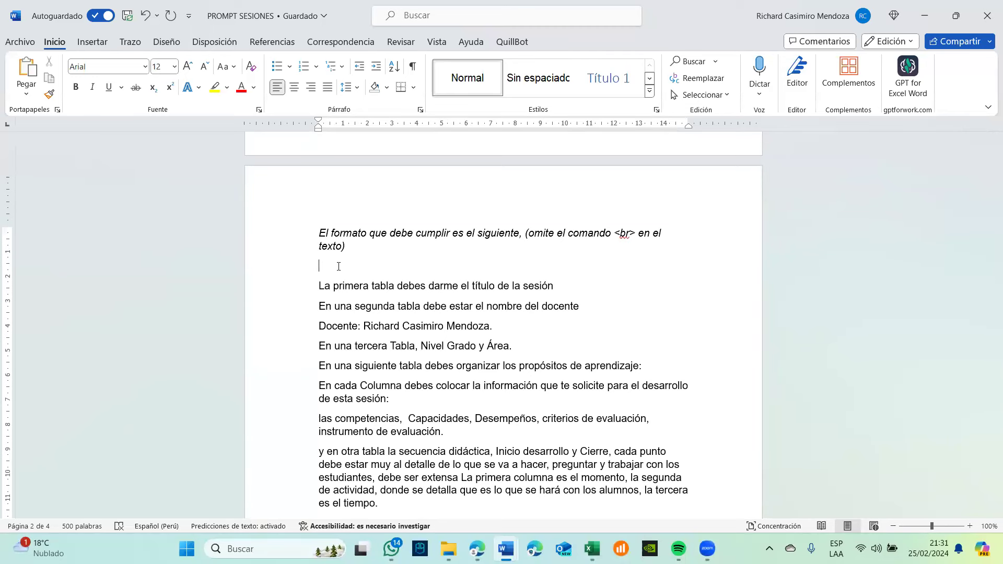
{"action": "scroll", "coordinate": [338, 266], "scroll_direction": "down", "scroll_amount": 1}
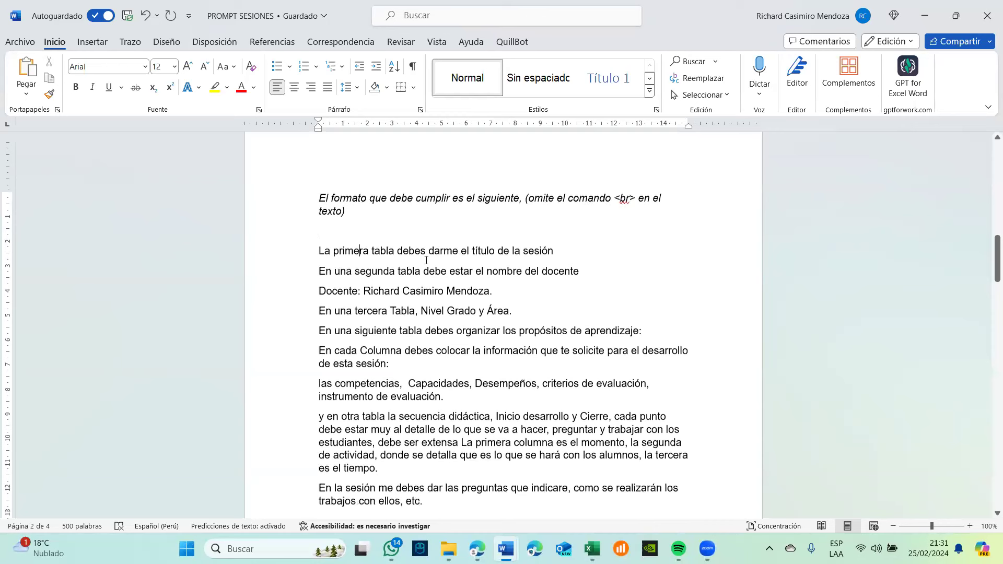
{"action": "scroll", "coordinate": [464, 367], "scroll_direction": "down", "scroll_amount": 1}
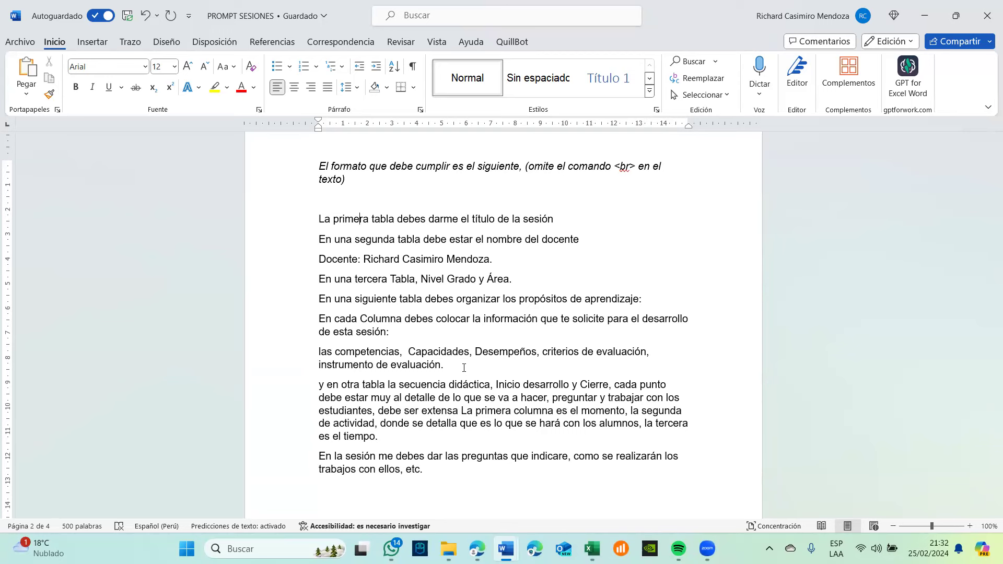
- Review the opening session prompt in PROMPT SESIONES, from the introductory paragraphs through the Tema, Competencias, Tiempo, Capacidades and Desempeños fields
{"action": "scroll", "coordinate": [464, 367], "scroll_direction": "up", "scroll_amount": 15}
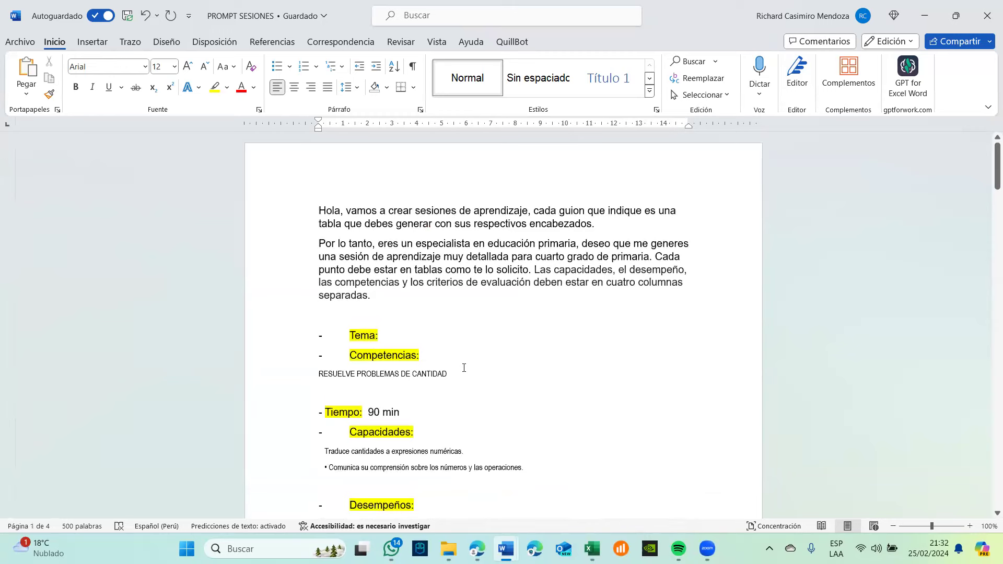
{"action": "scroll", "coordinate": [464, 368], "scroll_direction": "down", "scroll_amount": 6}
{"action": "scroll", "coordinate": [464, 368], "scroll_direction": "up", "scroll_amount": 3}
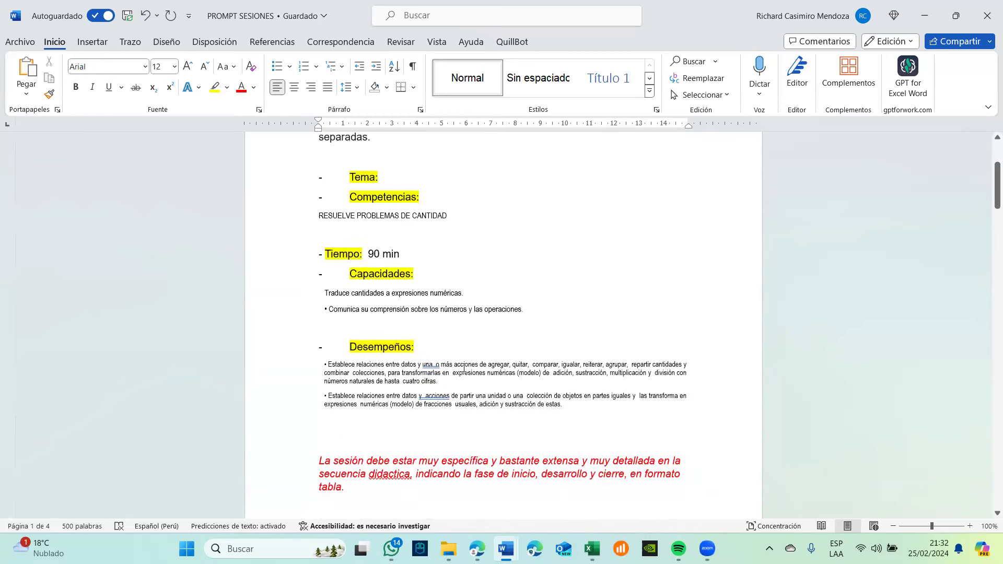
{"action": "scroll", "coordinate": [464, 367], "scroll_direction": "up", "scroll_amount": 3}
{"action": "left_click", "coordinate": [318, 212], "text": "shift"}
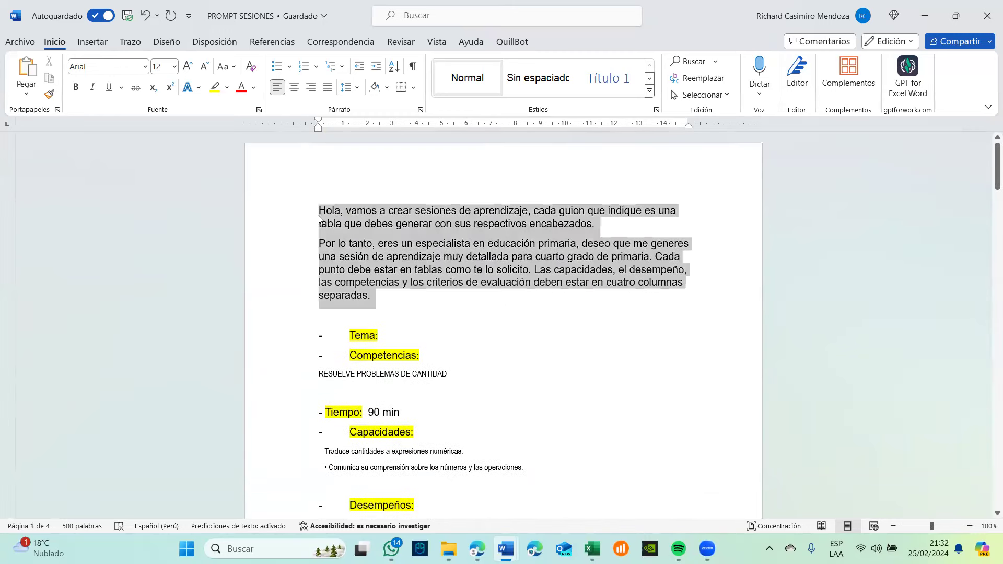
{"action": "left_click", "coordinate": [389, 282]}
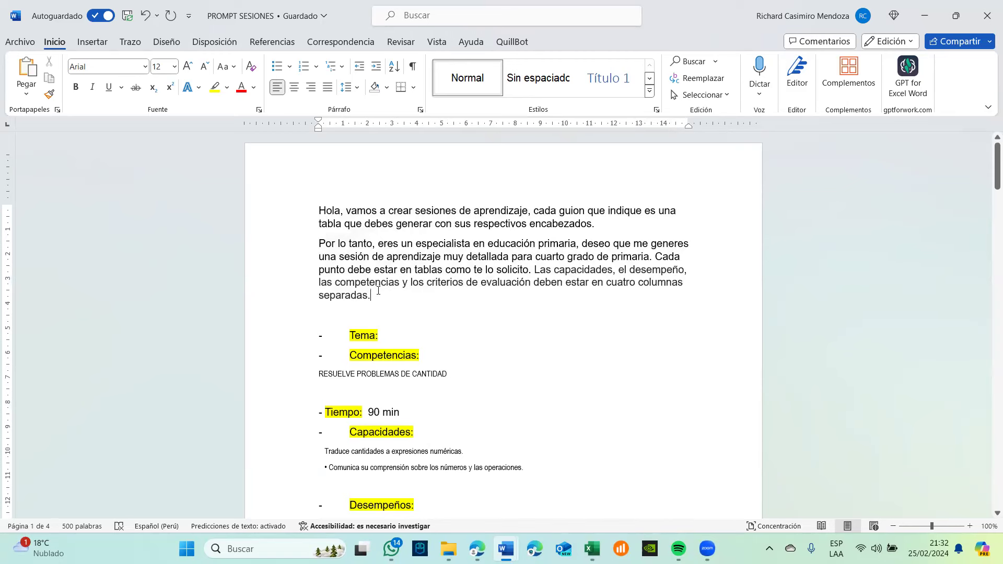
{"action": "scroll", "coordinate": [377, 288], "scroll_direction": "down", "scroll_amount": 6}
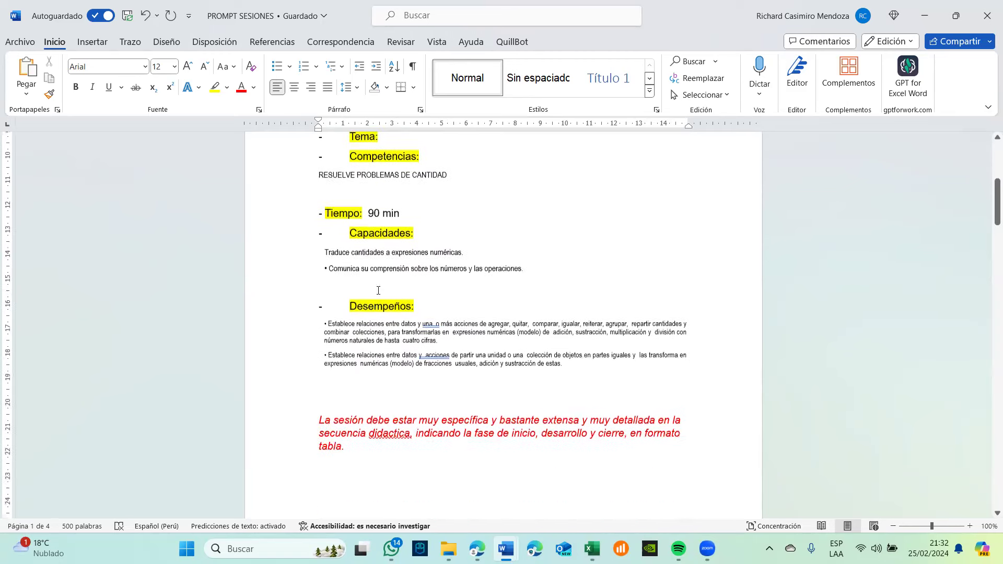
- Switch back to the ChatGPT conversation and review the first session response, the format prompt and the reorganized session tables
{"action": "mouse_move", "coordinate": [476, 548]}
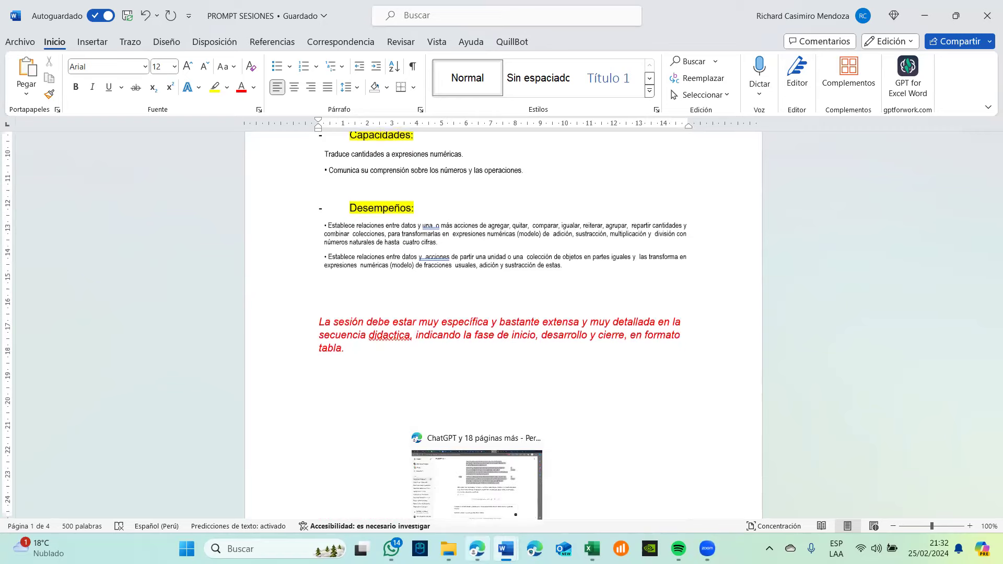
{"action": "left_click", "coordinate": [478, 515]}
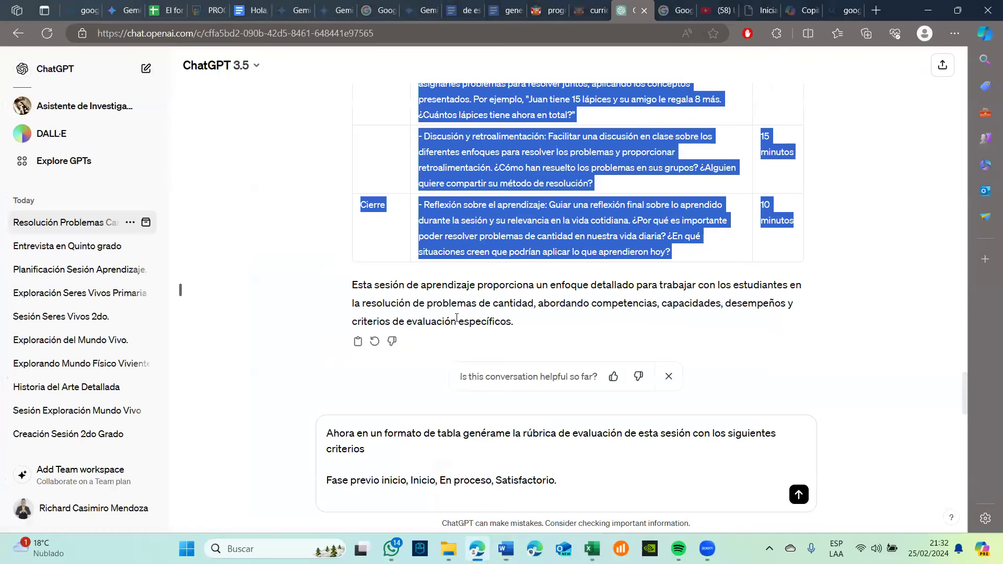
{"action": "scroll", "coordinate": [459, 255], "scroll_direction": "up", "scroll_amount": 15}
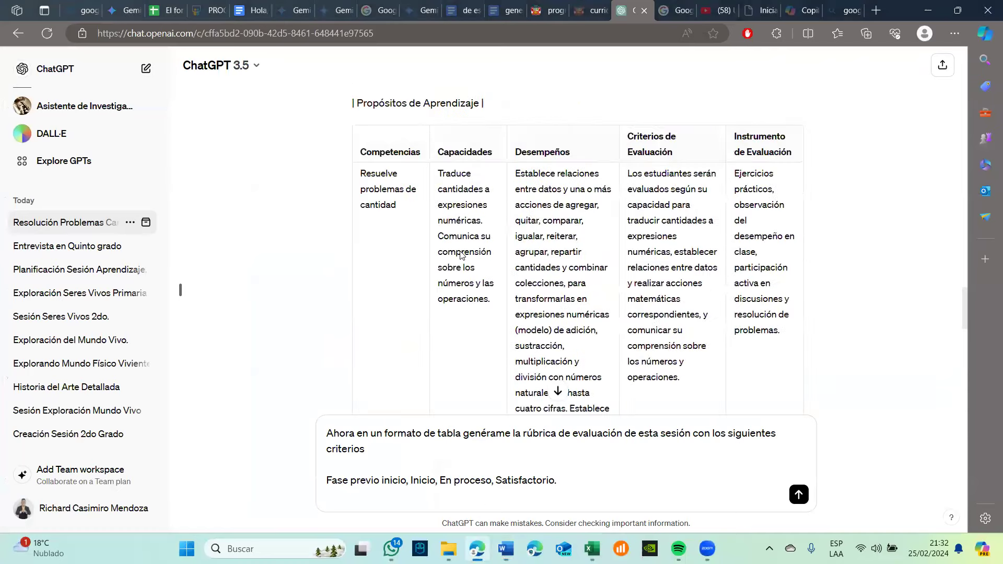
{"action": "scroll", "coordinate": [460, 255], "scroll_direction": "up", "scroll_amount": 20}
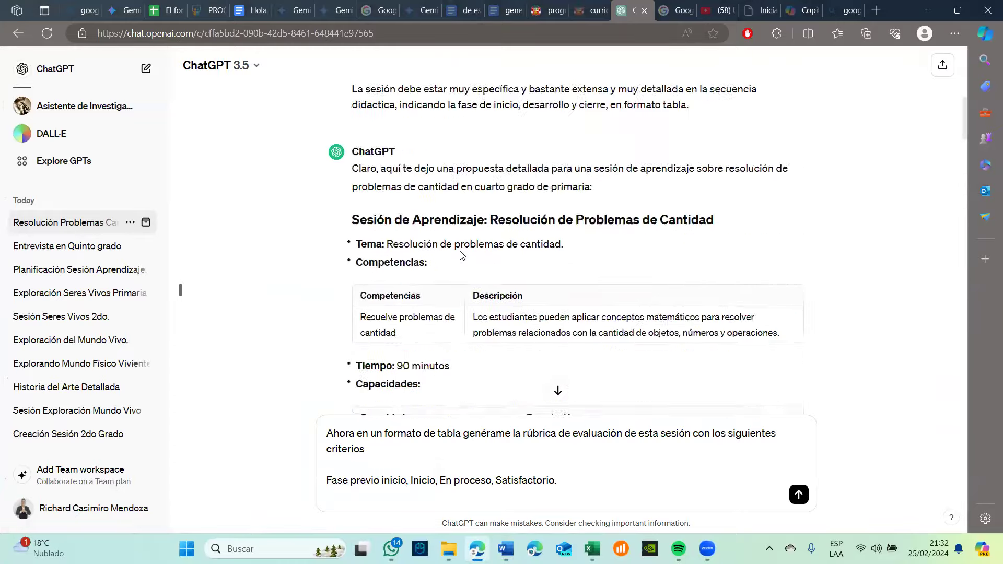
{"action": "scroll", "coordinate": [461, 255], "scroll_direction": "down", "scroll_amount": 15}
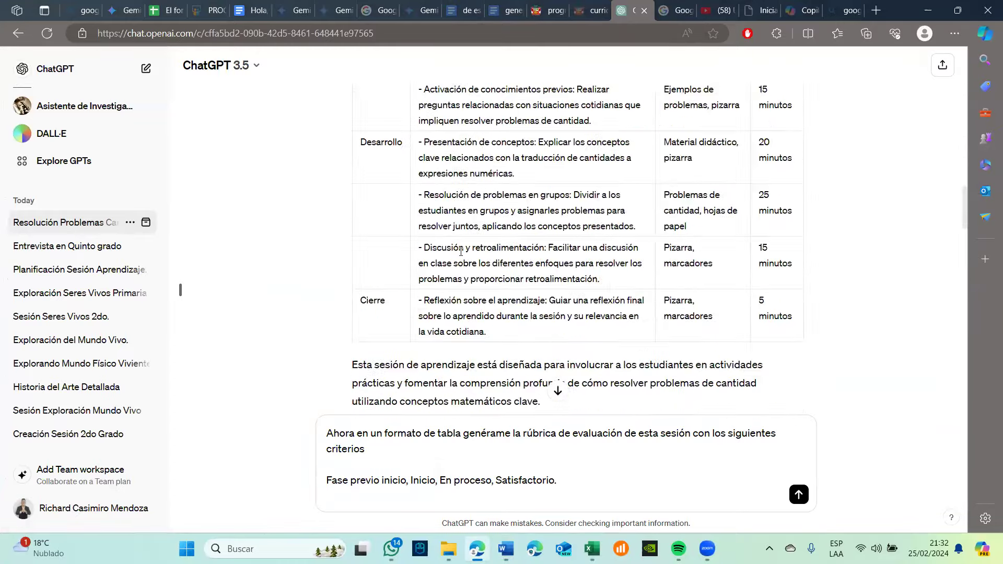
{"action": "scroll", "coordinate": [460, 251], "scroll_direction": "down", "scroll_amount": 4}
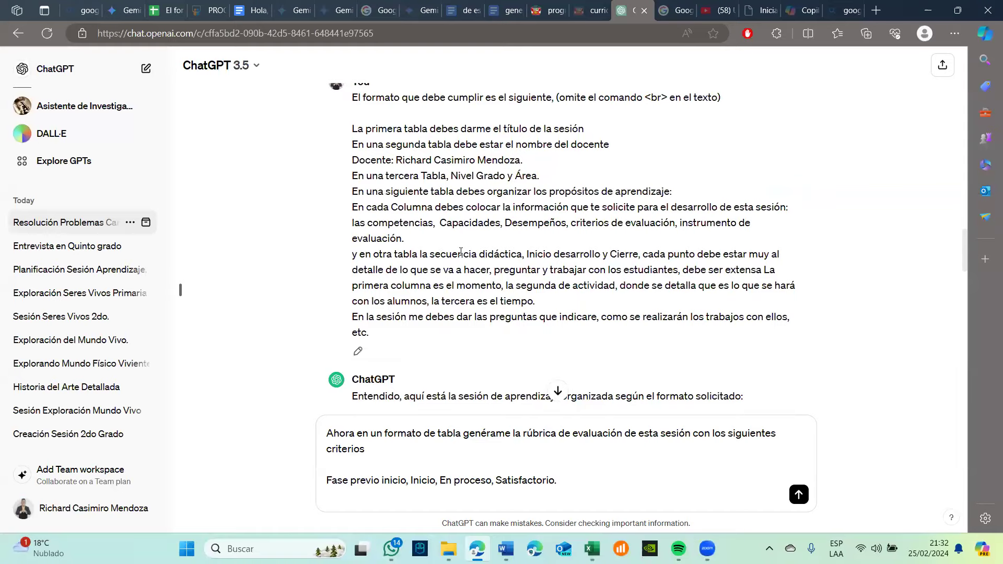
{"action": "scroll", "coordinate": [461, 254], "scroll_direction": "down", "scroll_amount": 10}
{"action": "left_click_drag", "start_coordinate": [461, 255], "coordinate": [518, 416]}
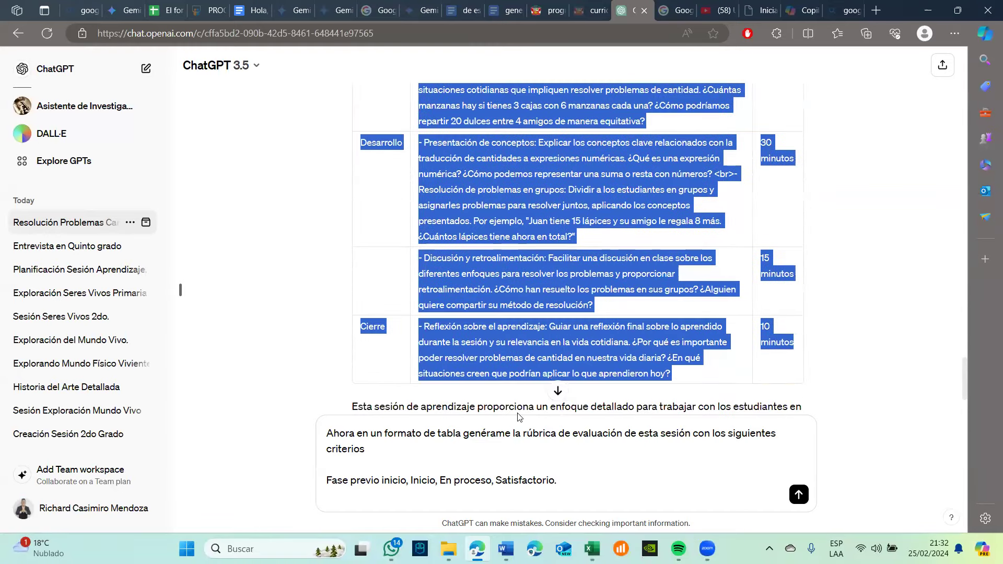
- Send the prepared rubric prompt to ChatGPT and look over the generated evaluation rubric table
{"action": "left_click", "coordinate": [562, 473]}
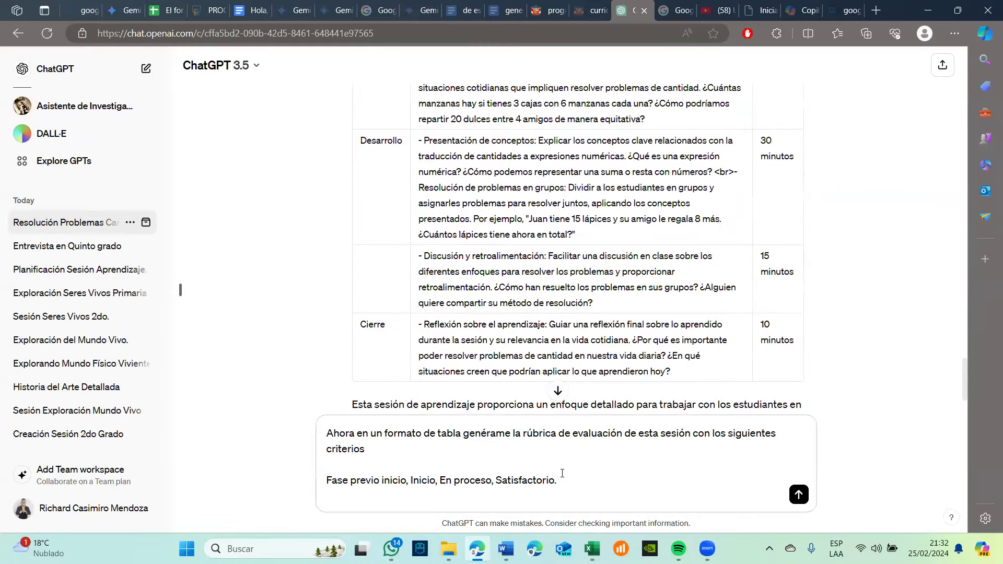
{"action": "key", "text": "Return"}
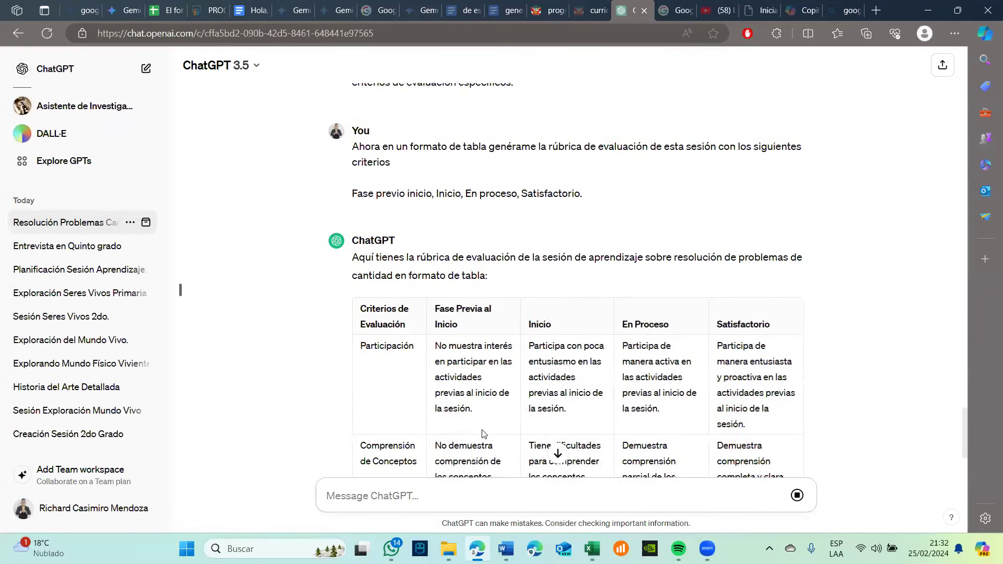
{"action": "scroll", "coordinate": [484, 434], "scroll_direction": "down", "scroll_amount": 3}
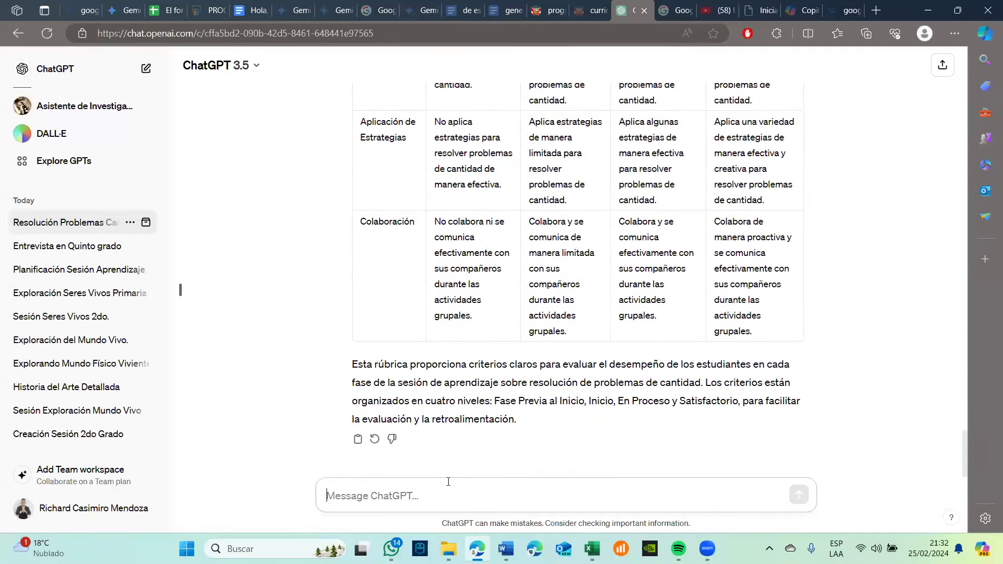
- Send ChatGPT the follow-up request "Ahora quiero otro tema, con la misma solicitud que te pedi"
{"action": "key", "text": "Caps_Lock"}
{"action": "type", "text": "A"}
{"action": "key", "text": "Caps_Lock"}
{"action": "type", "text": "hora quiero uotro tema, con la misma solicitud que te pedi"}
{"action": "key", "text": "Return"}
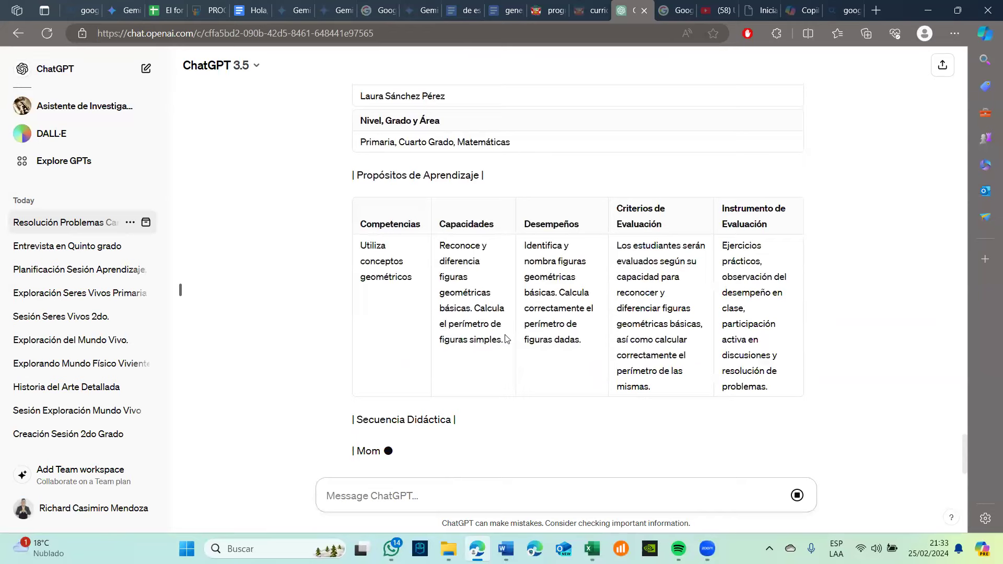
- Review the generated geometry session, covering its learning purposes, didactic sequence and evaluation rubric tables
{"action": "scroll", "coordinate": [493, 319], "scroll_direction": "up", "scroll_amount": 5}
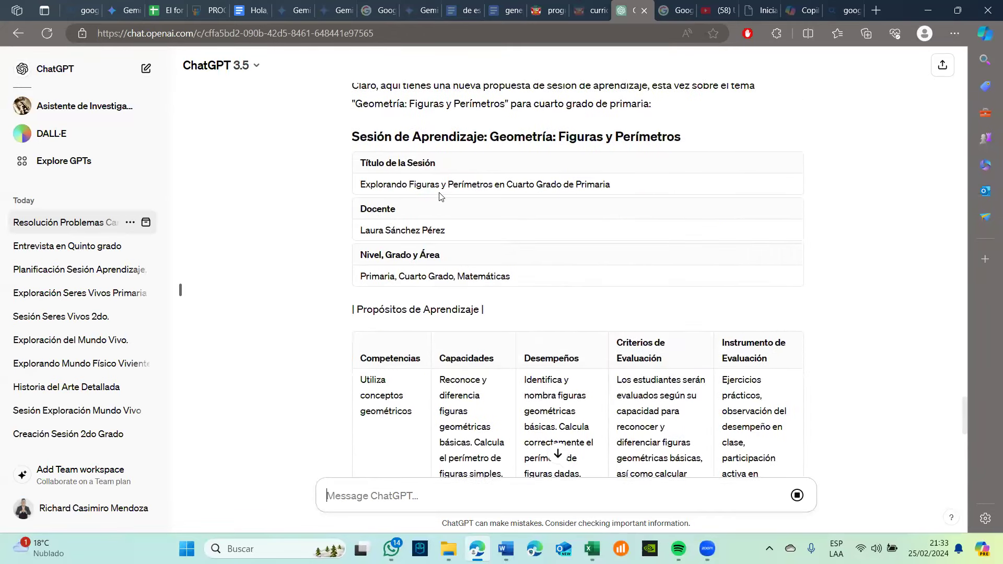
{"action": "scroll", "coordinate": [599, 235], "scroll_direction": "down", "scroll_amount": 7}
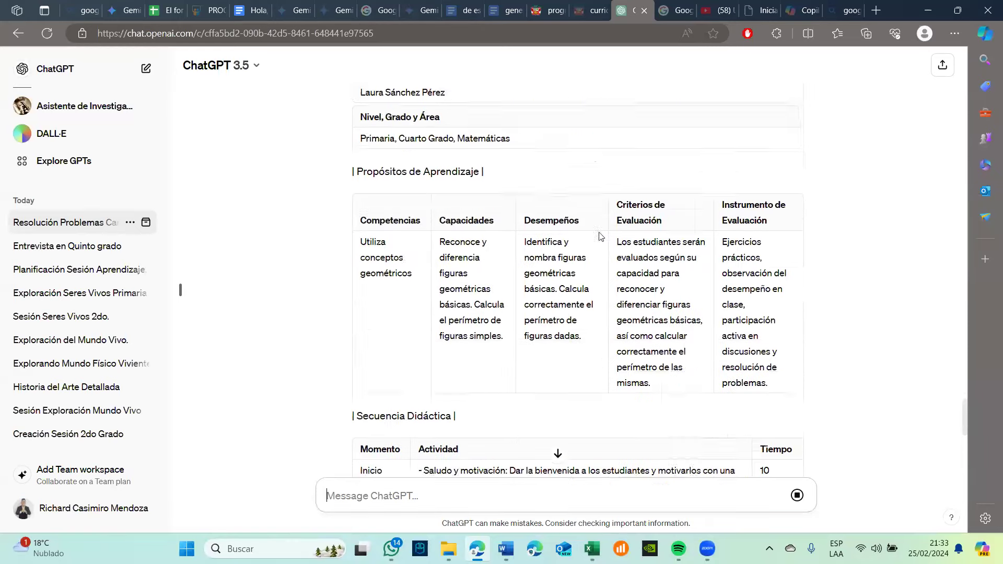
{"action": "scroll", "coordinate": [599, 233], "scroll_direction": "down", "scroll_amount": 5}
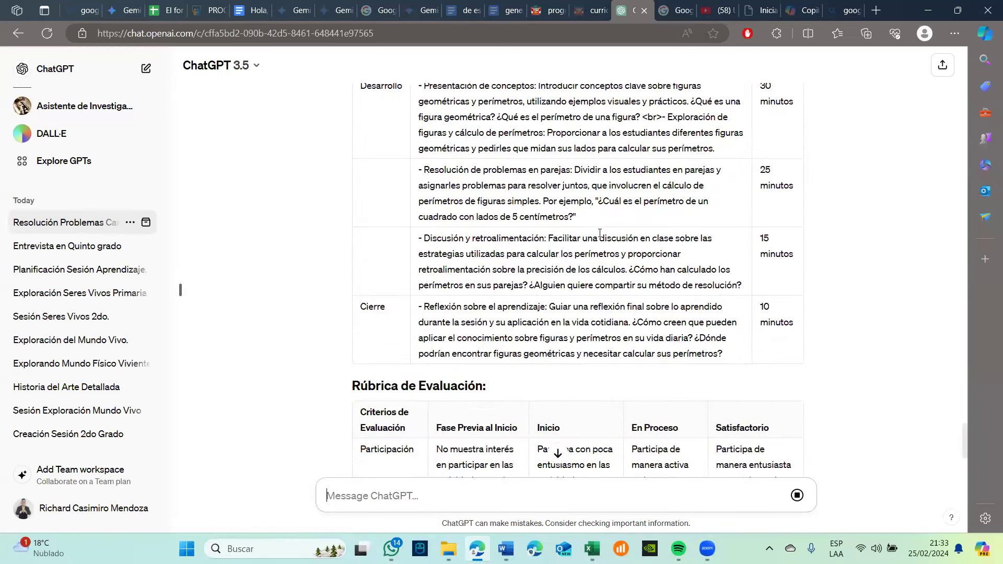
{"action": "scroll", "coordinate": [600, 233], "scroll_direction": "down", "scroll_amount": 6}
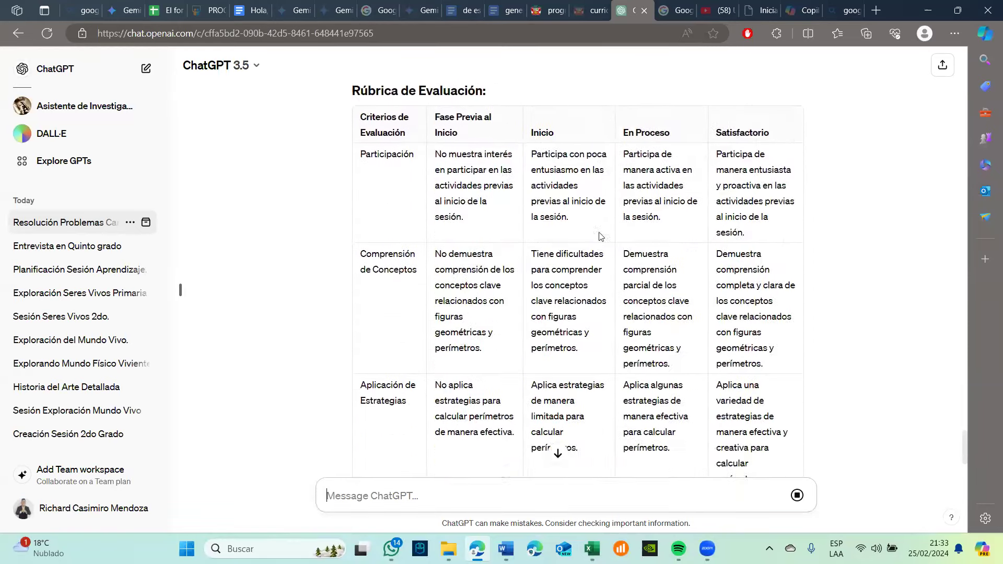
{"action": "scroll", "coordinate": [600, 235], "scroll_direction": "up", "scroll_amount": 5}
{"action": "scroll", "coordinate": [600, 236], "scroll_direction": "down", "scroll_amount": 8}
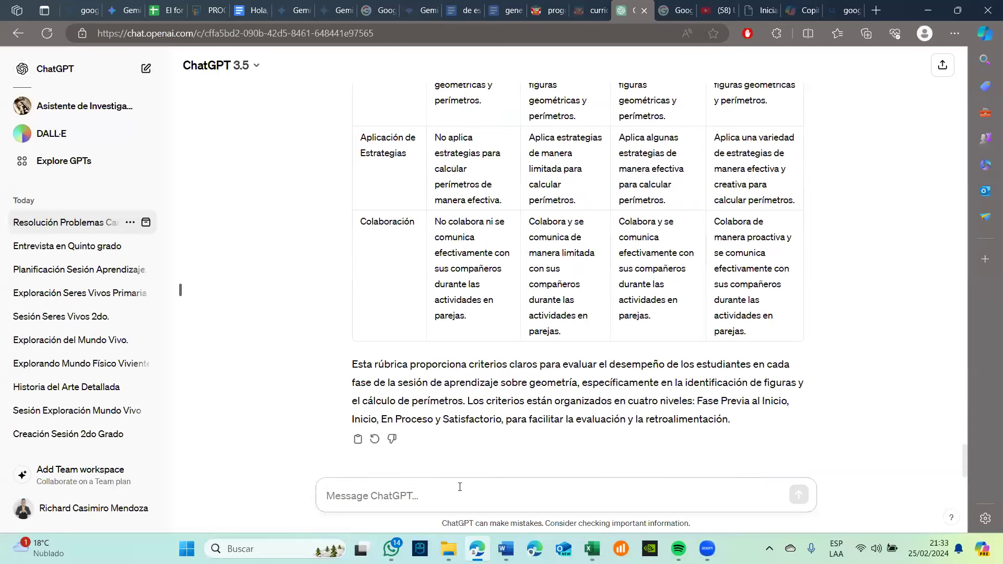
{"action": "type", "text": "me puedes d"}
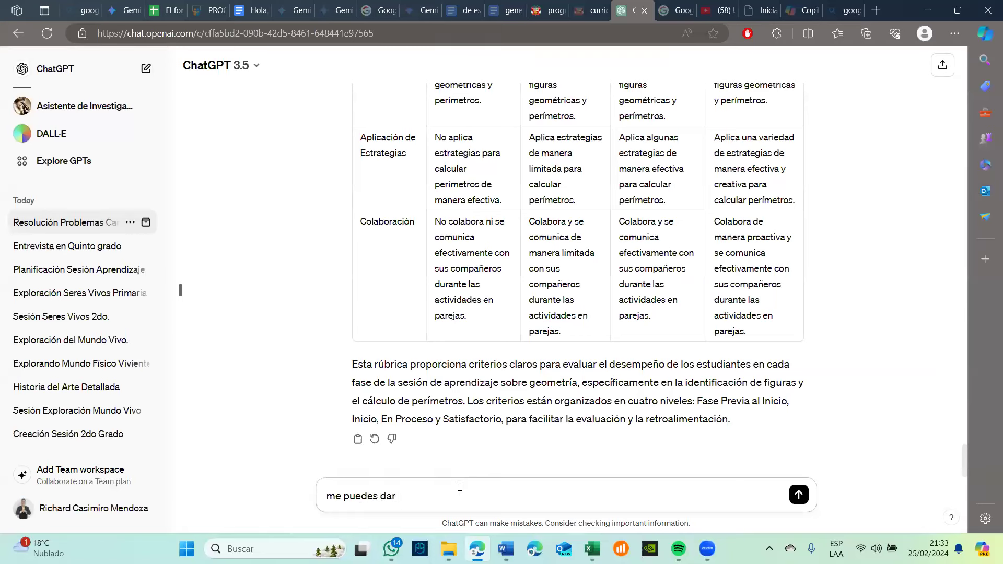
{"action": "type", "text": "a"}
{"action": "key", "text": "ctrl+a"}
{"action": "key", "text": "BackSpace"}
- Send ChatGPT the request "Generame el examen que puedo tomar a mis alumnos para evaluar sus competencias, en este tema."
{"action": "key", "text": "Caps_Lock"}
{"action": "type", "text": "G"}
{"action": "key", "text": "Caps_Lock"}
{"action": "type", "text": "ene"}
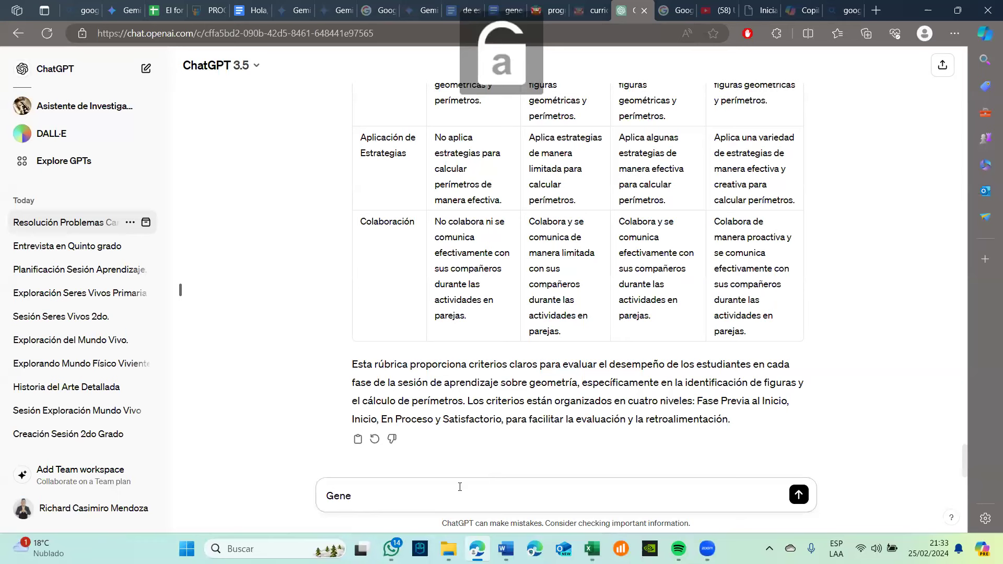
{"action": "type", "text": "rm"}
{"action": "type", "text": "me el exa"}
{"action": "type", "text": "men qu"}
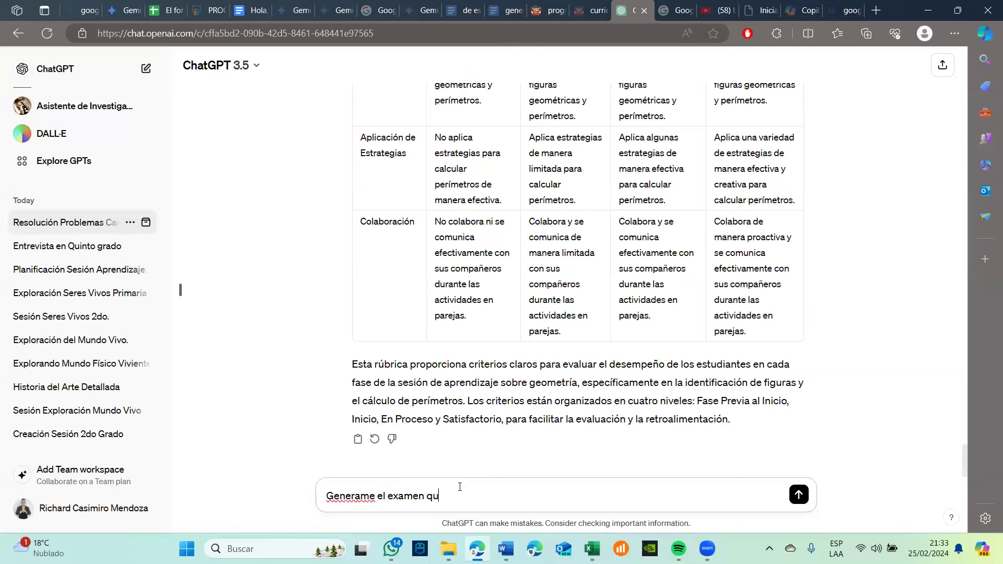
{"action": "type", "text": "e puedo tomar a mis alumnos para "}
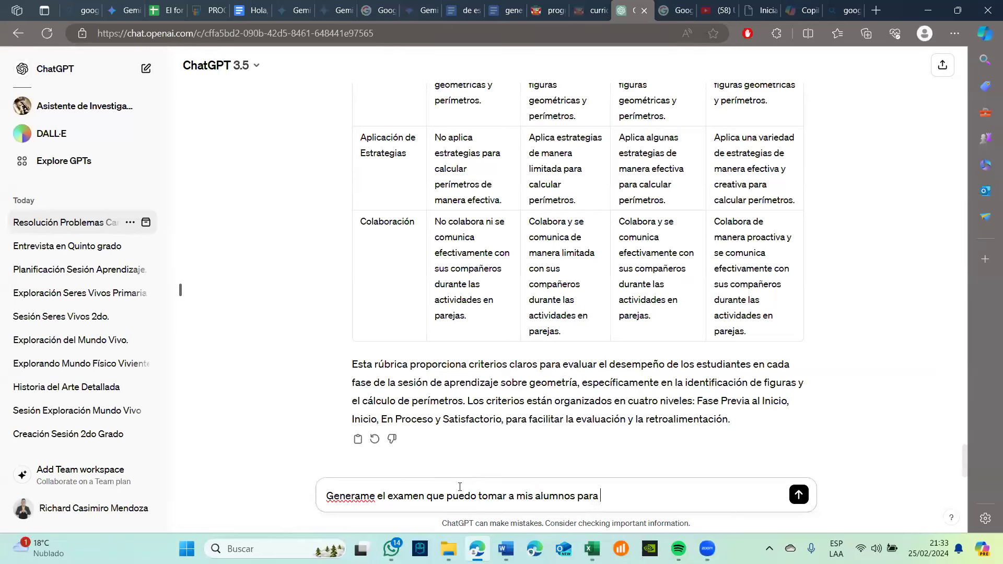
{"action": "type", "text": "evaluar sus comoetencia"}
{"action": "key", "text": "BackSpace"}
{"action": "key", "text": "BackSpace"}
{"action": "key", "text": "BackSpace"}
{"action": "type", "text": "encias, en este tema."}
{"action": "key", "text": "Return"}
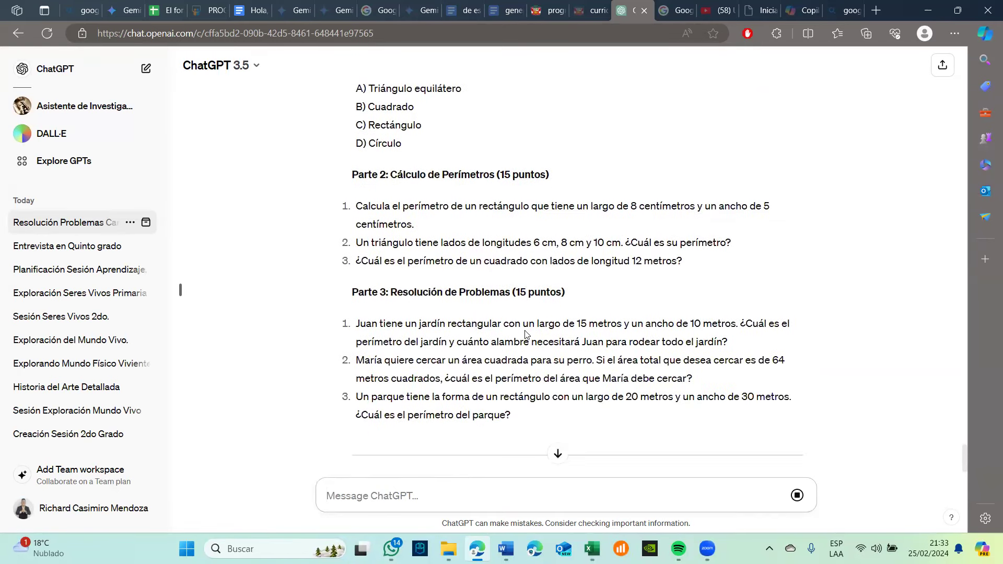
- Examine the generated geometry exam, from its instructions through the figure identification, perimeter calculation and problem-solving parts
{"action": "scroll", "coordinate": [526, 334], "scroll_direction": "up", "scroll_amount": 3}
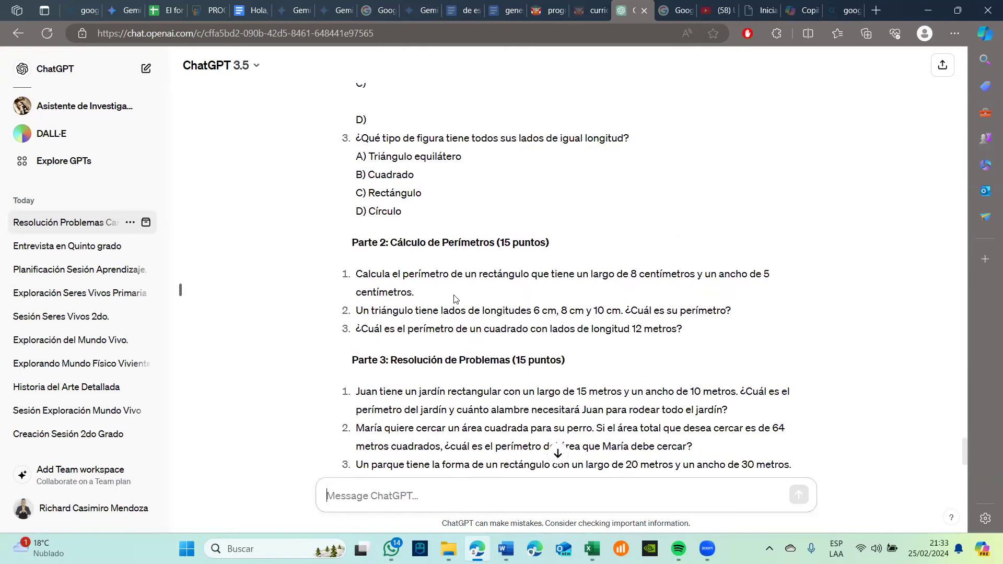
{"action": "scroll", "coordinate": [469, 337], "scroll_direction": "down", "scroll_amount": 3}
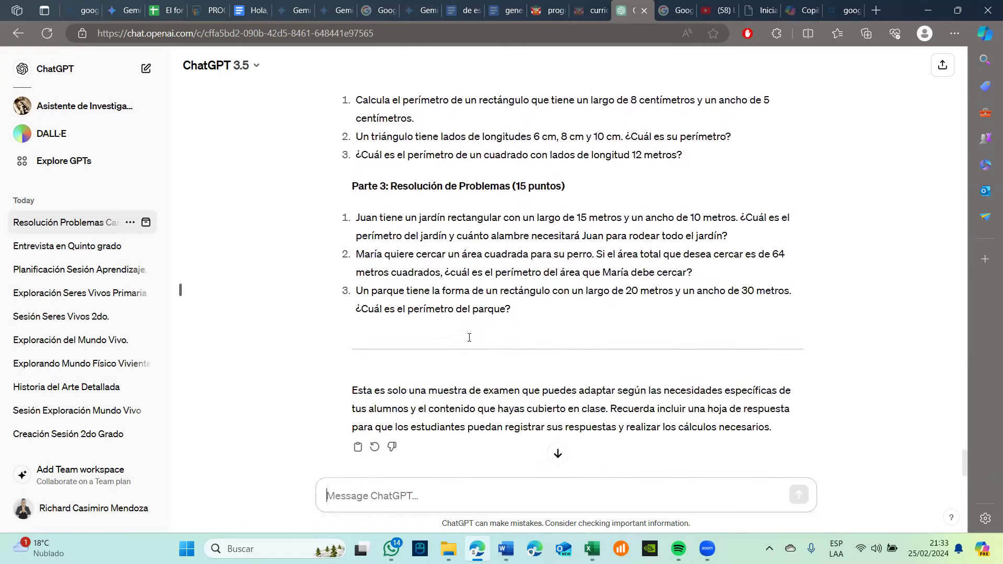
{"action": "scroll", "coordinate": [468, 394], "scroll_direction": "up", "scroll_amount": 15}
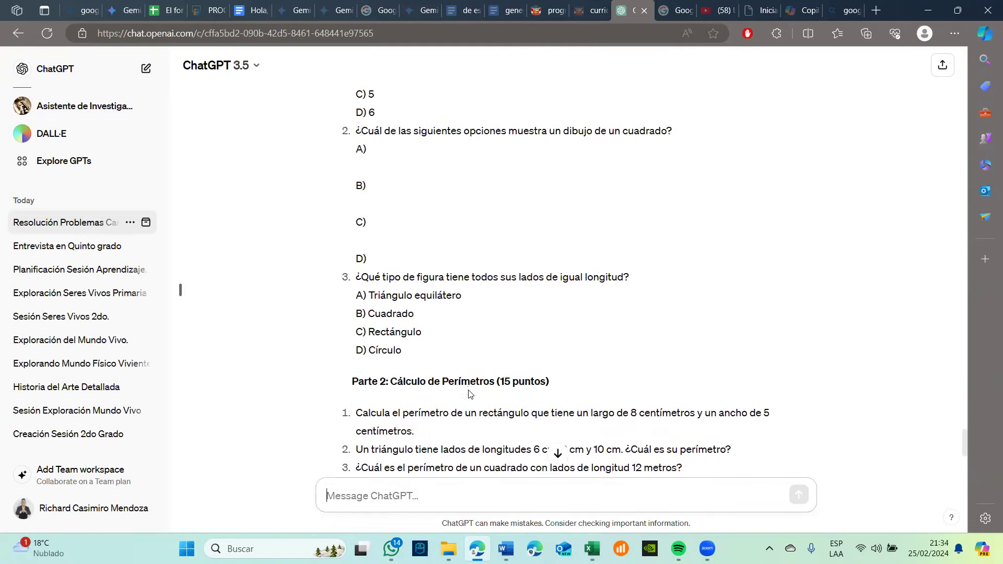
{"action": "scroll", "coordinate": [468, 394], "scroll_direction": "down", "scroll_amount": 10}
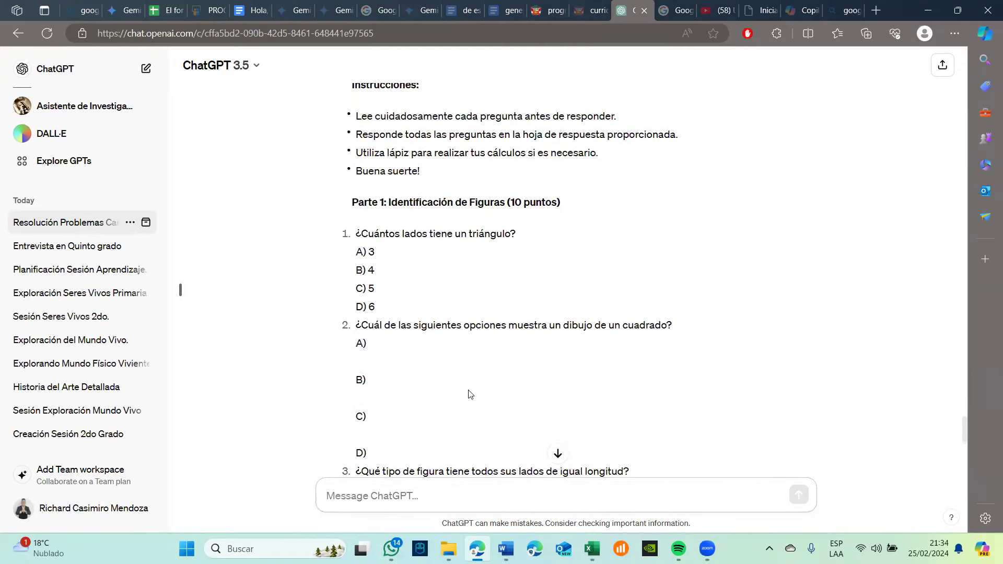
{"action": "scroll", "coordinate": [469, 395], "scroll_direction": "down", "scroll_amount": 1}
{"action": "scroll", "coordinate": [468, 394], "scroll_direction": "up", "scroll_amount": 10}
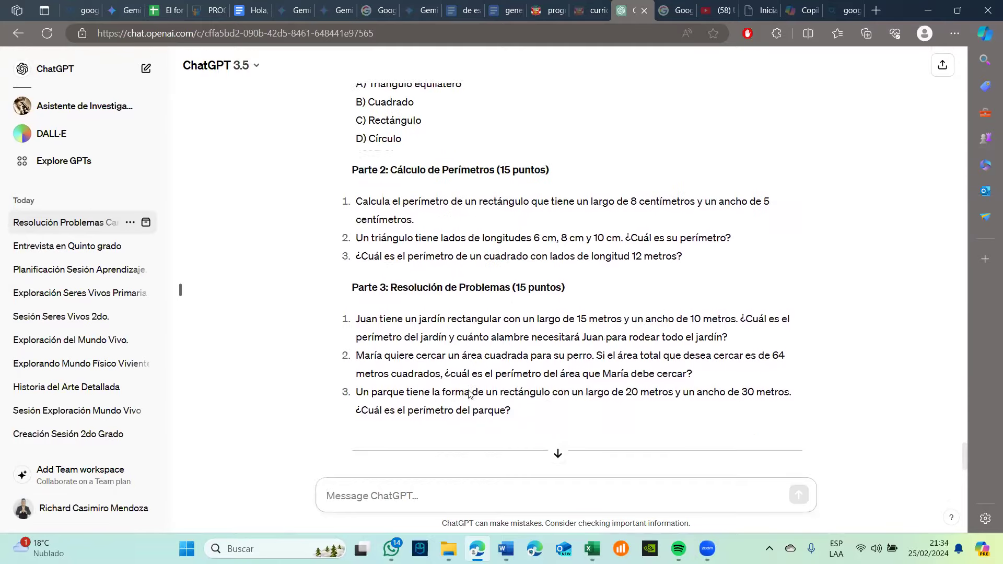
{"action": "scroll", "coordinate": [468, 392], "scroll_direction": "up", "scroll_amount": 4}
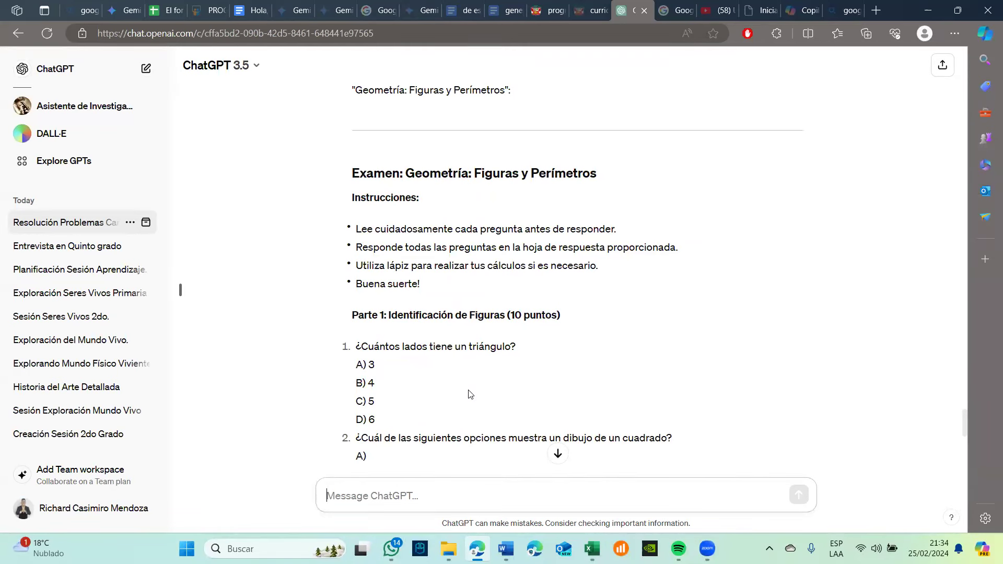
{"action": "scroll", "coordinate": [468, 394], "scroll_direction": "down", "scroll_amount": 2}
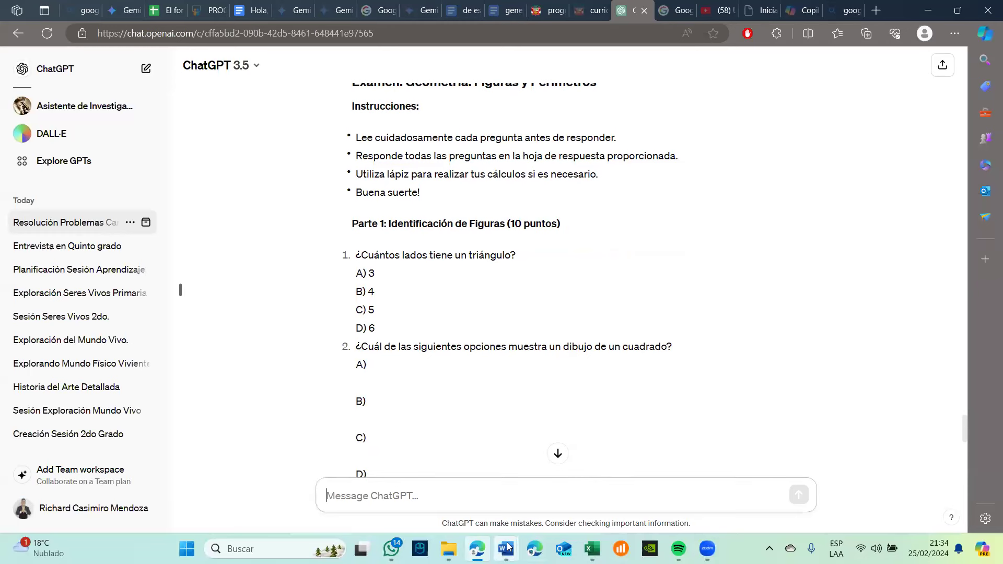
- Switch to the PROMPT SESIONES document in Word, highlight the grade word "cuarto" in yellow, and look over the prompt's fields
{"action": "mouse_move", "coordinate": [507, 546]}
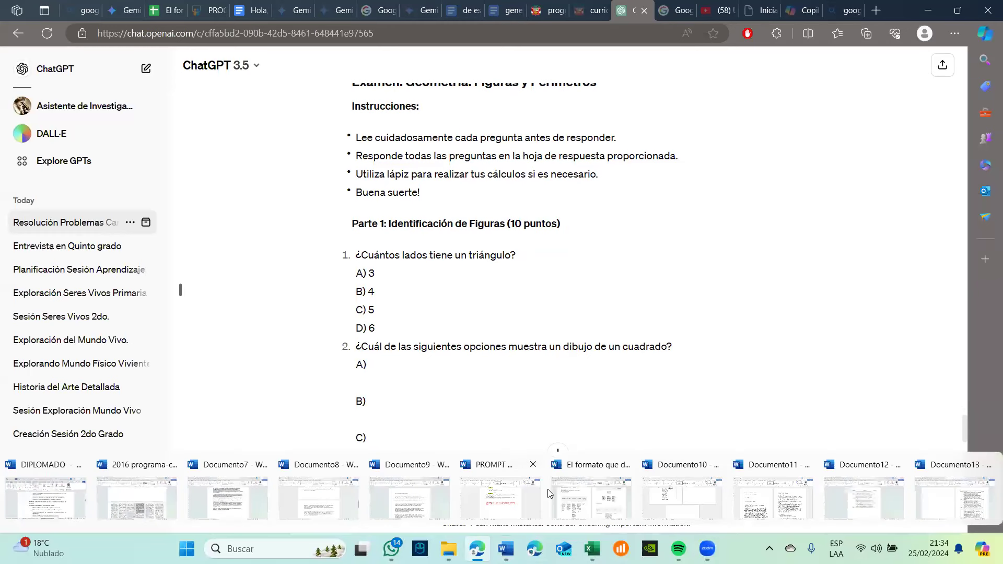
{"action": "left_click", "coordinate": [505, 497]}
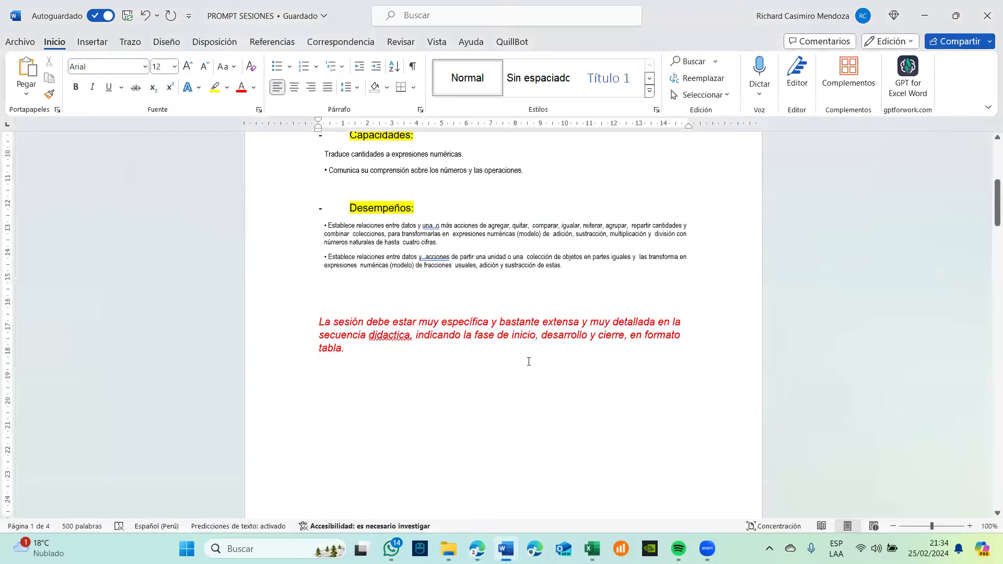
{"action": "scroll", "coordinate": [529, 362], "scroll_direction": "up", "scroll_amount": 5}
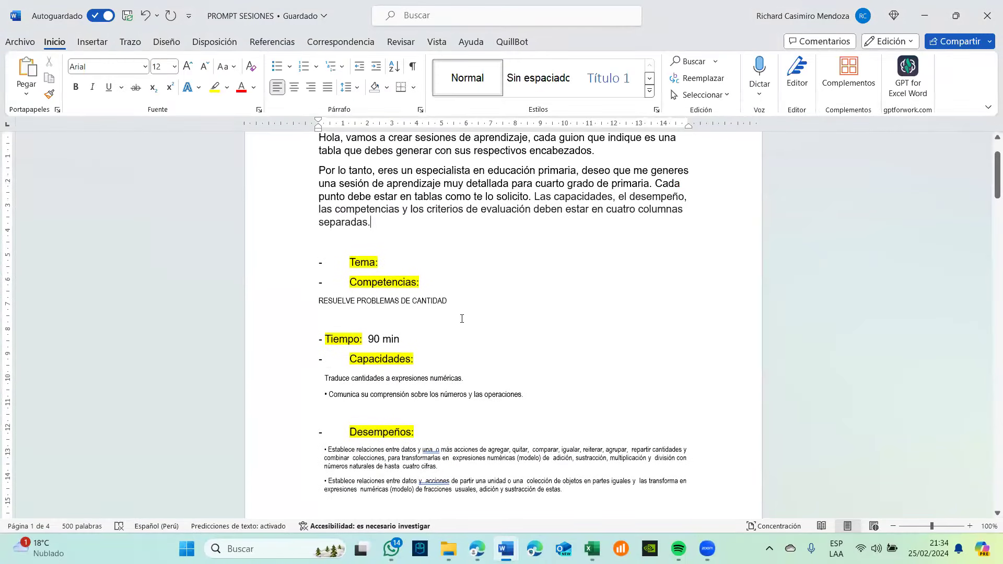
{"action": "scroll", "coordinate": [462, 318], "scroll_direction": "up", "scroll_amount": 2}
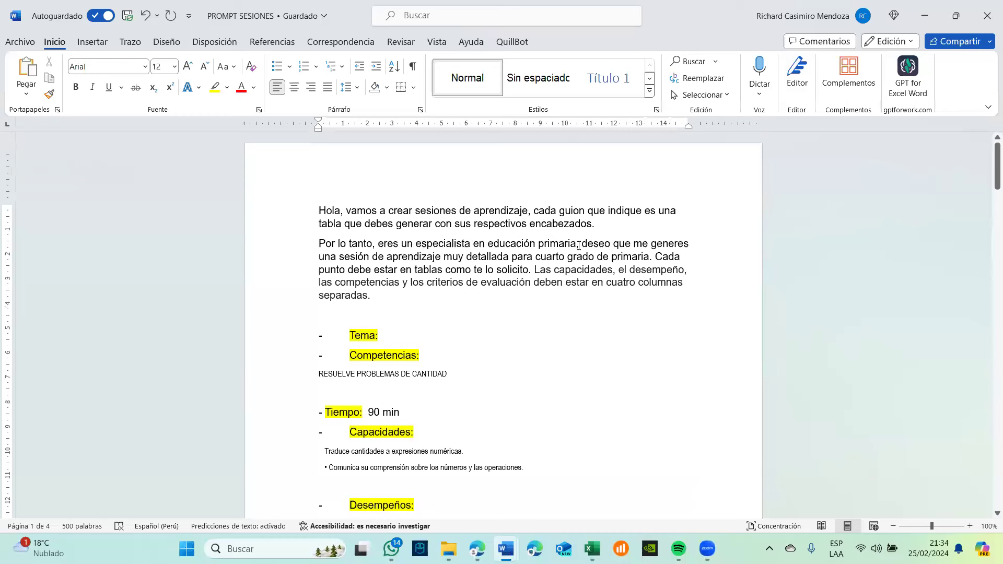
{"action": "double_click", "coordinate": [561, 260]}
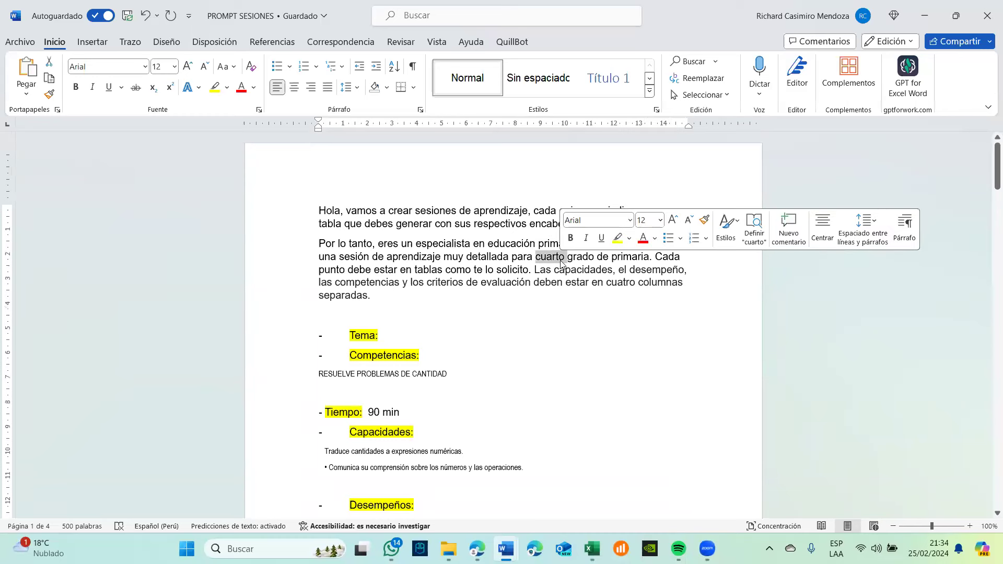
{"action": "left_click", "coordinate": [618, 238]}
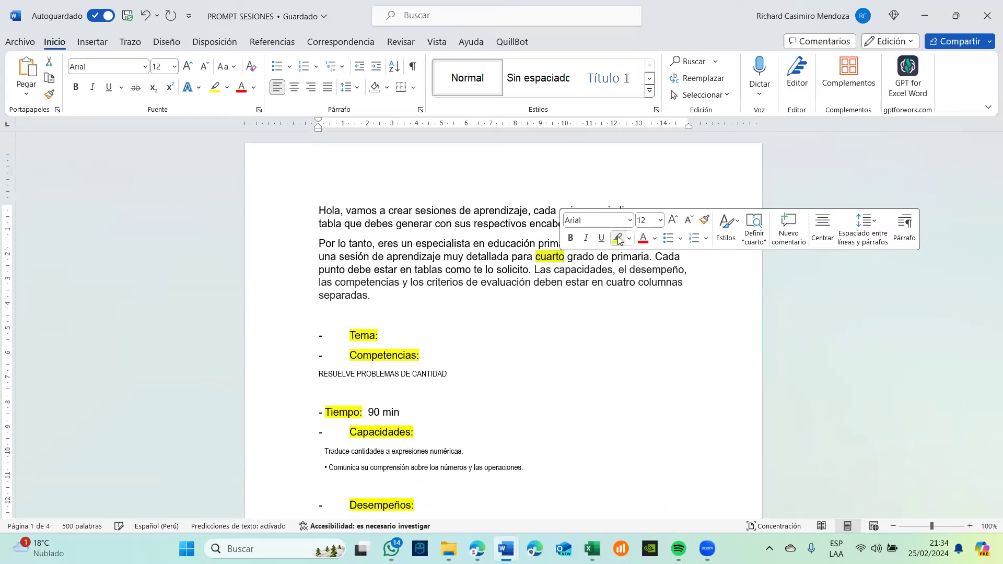
{"action": "left_click", "coordinate": [414, 372]}
{"action": "scroll", "coordinate": [414, 372], "scroll_direction": "down", "scroll_amount": 1}
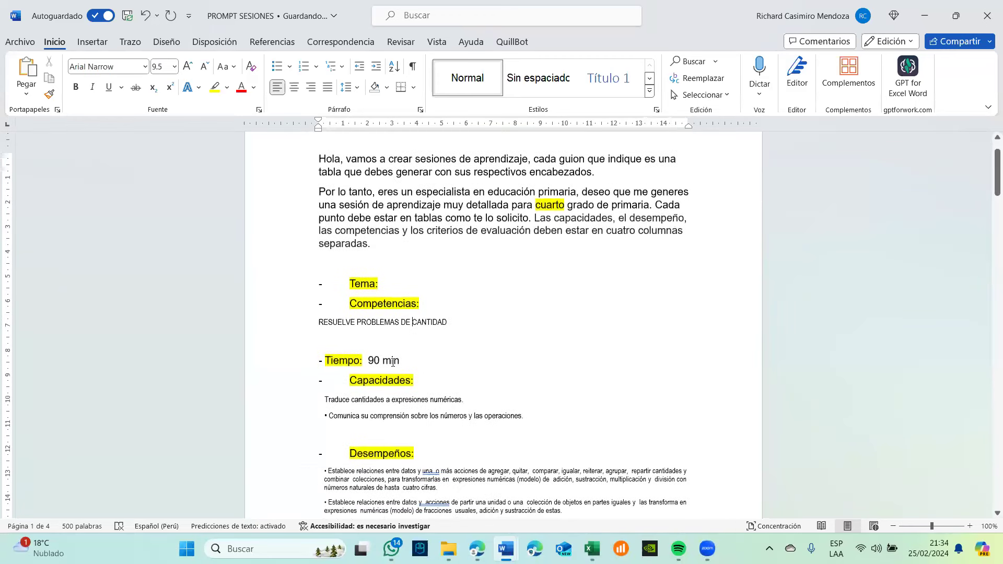
{"action": "left_click", "coordinate": [393, 362]}
{"action": "scroll", "coordinate": [392, 376], "scroll_direction": "down", "scroll_amount": 3}
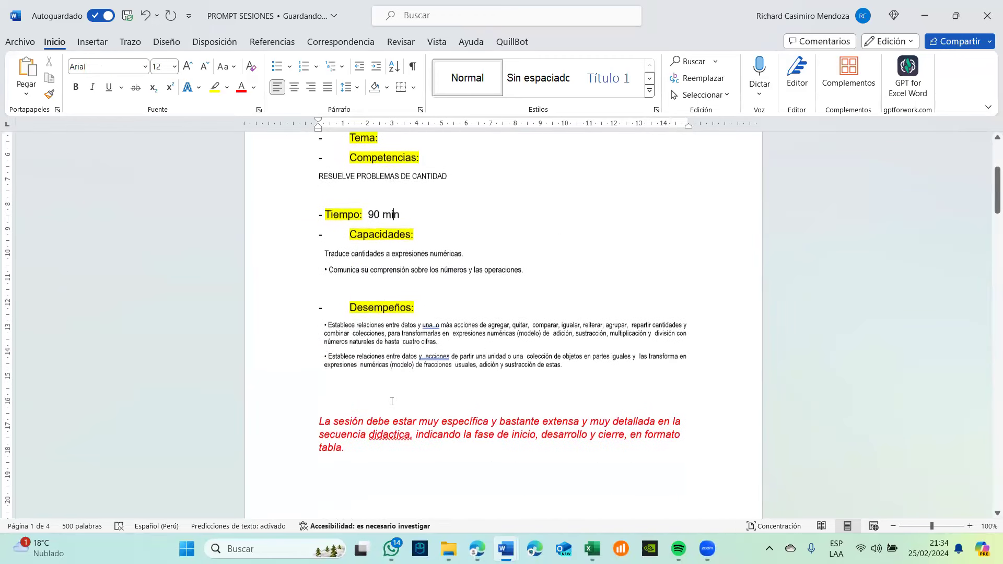
{"action": "scroll", "coordinate": [392, 400], "scroll_direction": "up", "scroll_amount": 3}
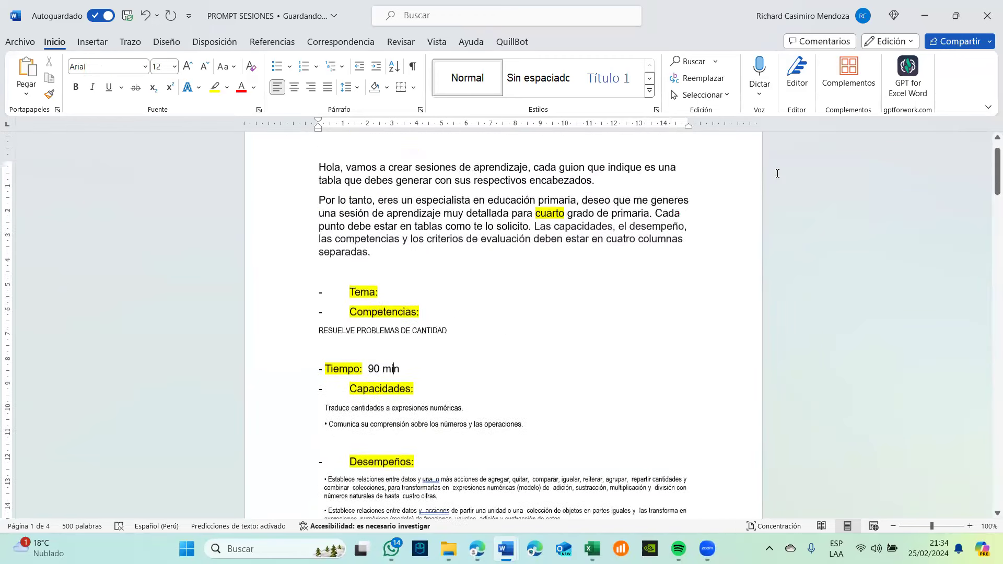
- Return to ChatGPT and send "quiero que me generes una sesion con el primer y segundo tema que hemos venido trabajando."
{"action": "left_click", "coordinate": [921, 13]}
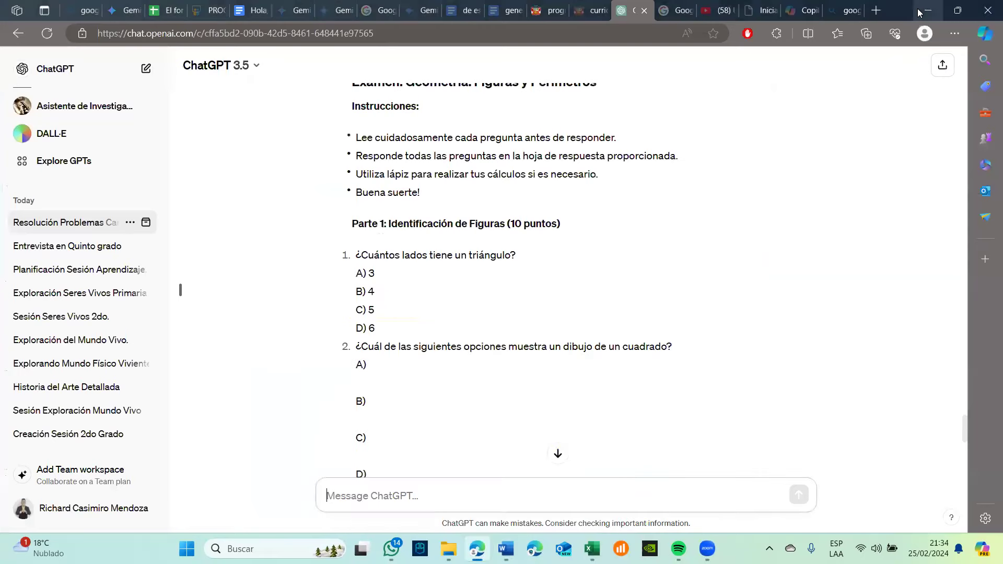
{"action": "scroll", "coordinate": [782, 219], "scroll_direction": "down", "scroll_amount": 8}
{"action": "scroll", "coordinate": [784, 222], "scroll_direction": "down", "scroll_amount": 2}
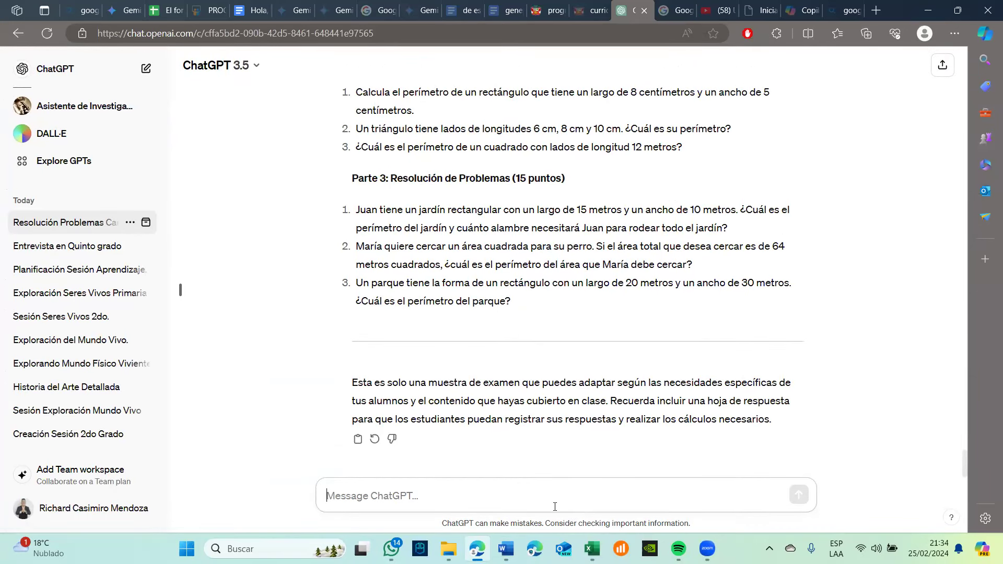
{"action": "type", "text": "quiero que me generes una sesion con el pri"}
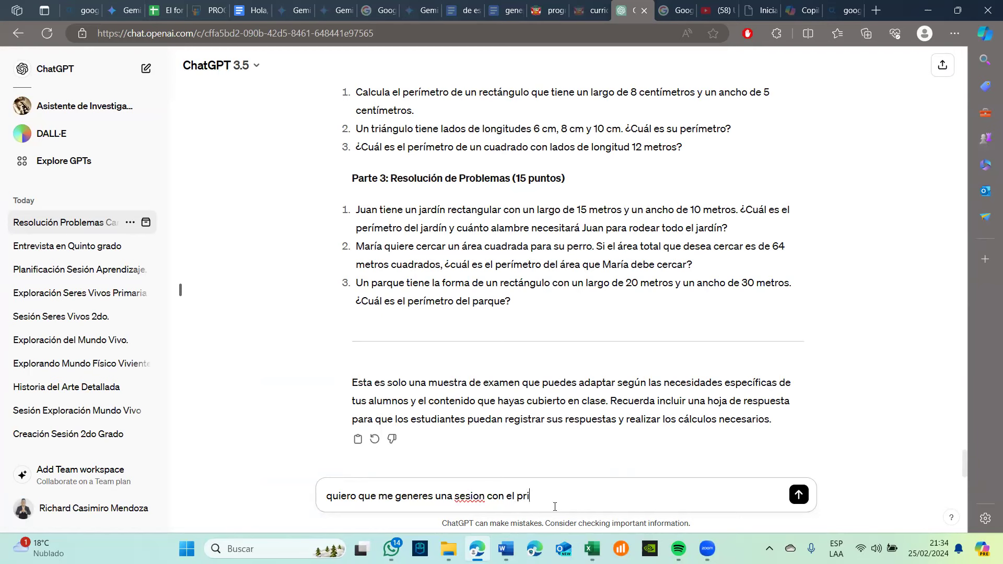
{"action": "type", "text": "mer y segundo tema que hemos ven"}
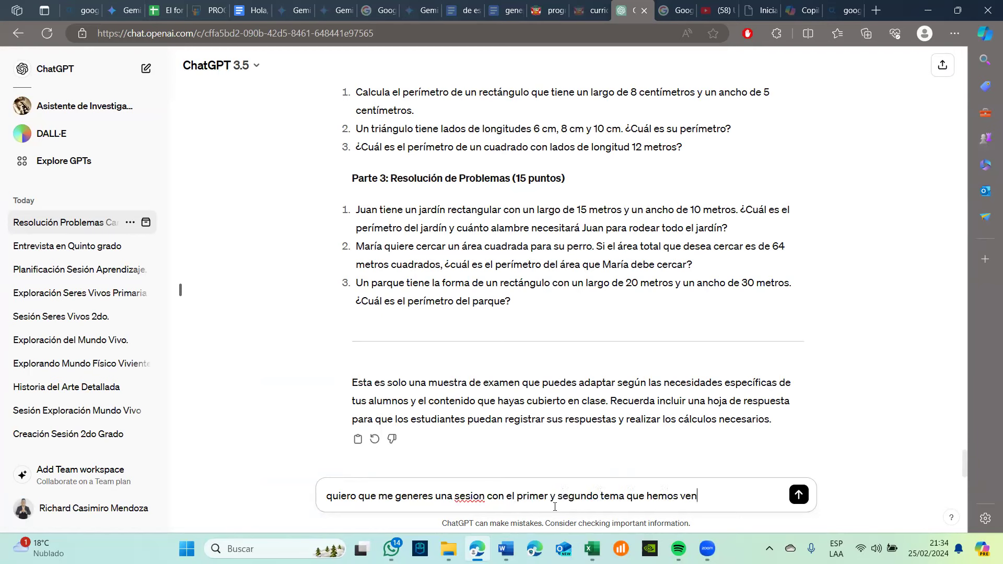
{"action": "type", "text": "ido trabajando."}
{"action": "key", "text": "Return"}
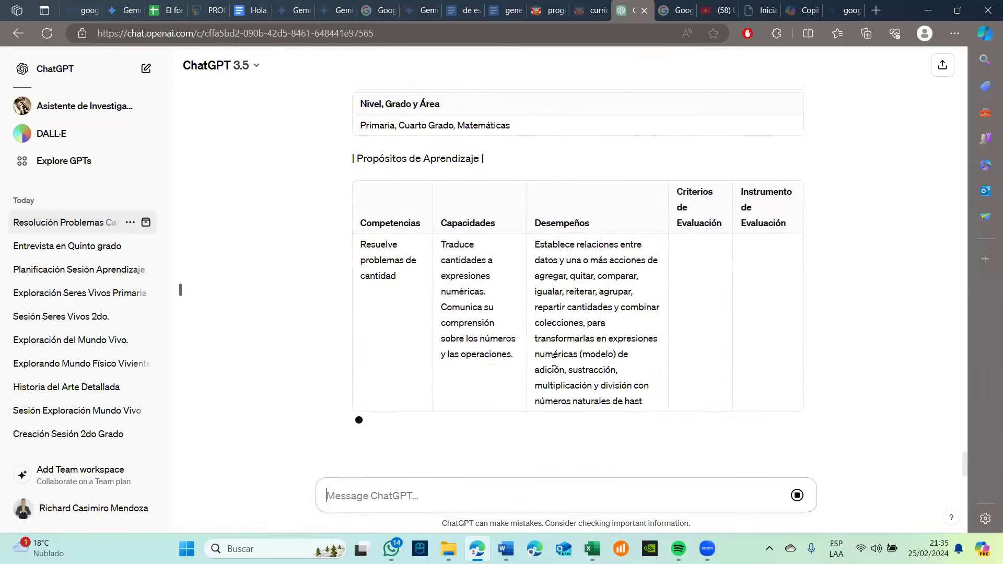
- Examine the generated integrated session, from its title and learning purposes through the Secuencia Didáctica to the Rúbrica de Evaluación
{"action": "scroll", "coordinate": [554, 361], "scroll_direction": "up", "scroll_amount": 3}
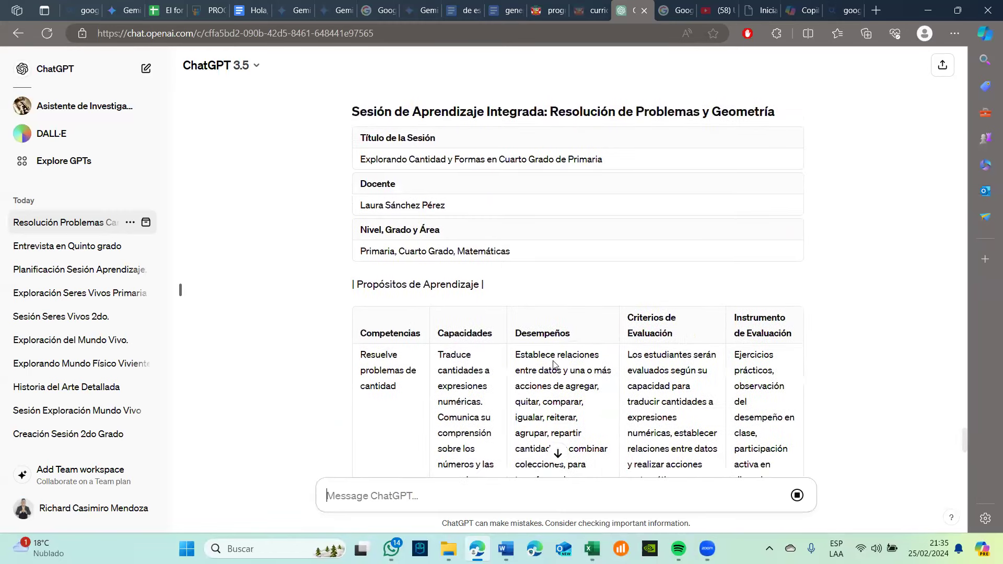
{"action": "scroll", "coordinate": [623, 176], "scroll_direction": "down", "scroll_amount": 1}
{"action": "scroll", "coordinate": [570, 169], "scroll_direction": "up", "scroll_amount": 2}
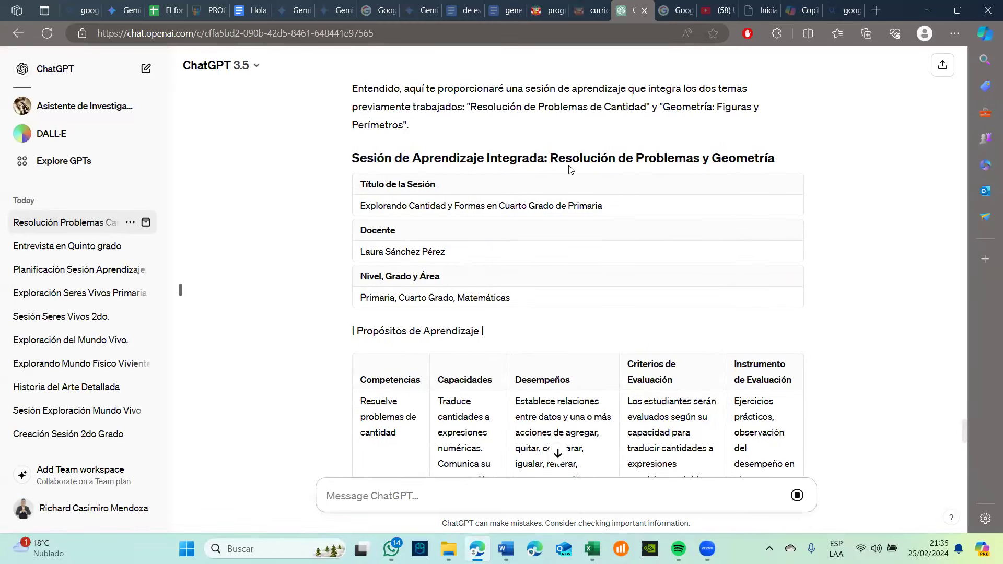
{"action": "scroll", "coordinate": [533, 215], "scroll_direction": "down", "scroll_amount": 1}
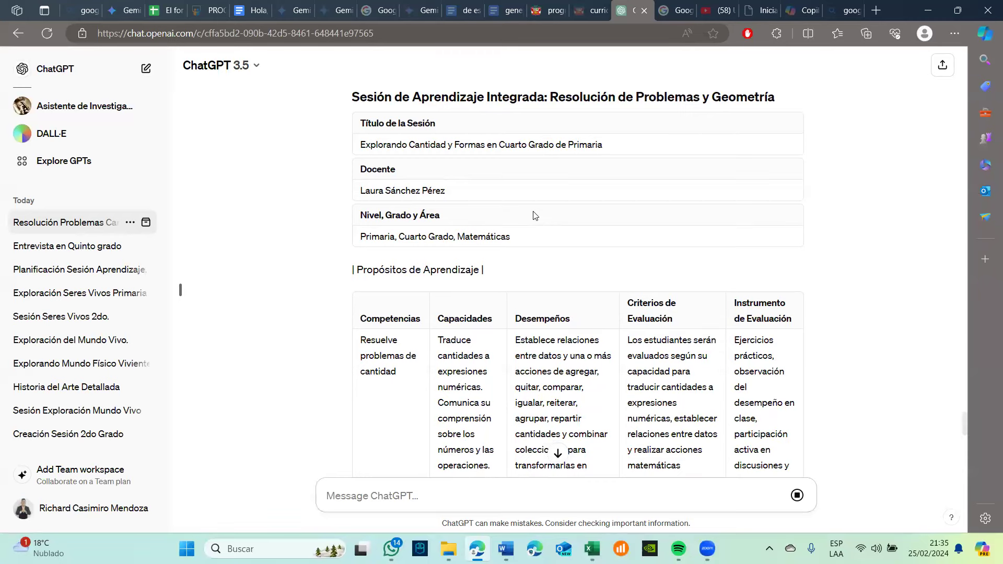
{"action": "scroll", "coordinate": [533, 215], "scroll_direction": "down", "scroll_amount": 10}
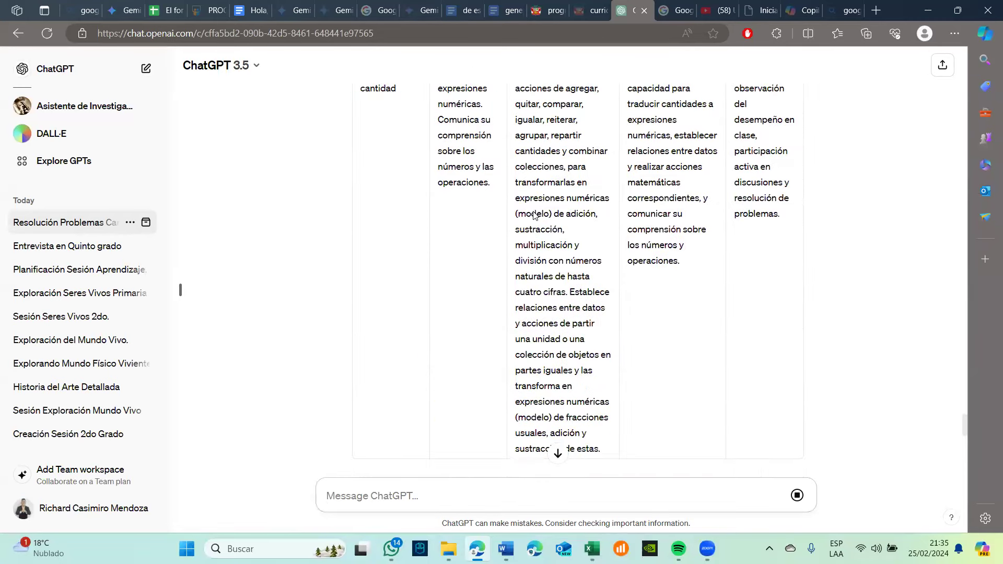
{"action": "scroll", "coordinate": [534, 213], "scroll_direction": "down", "scroll_amount": 5}
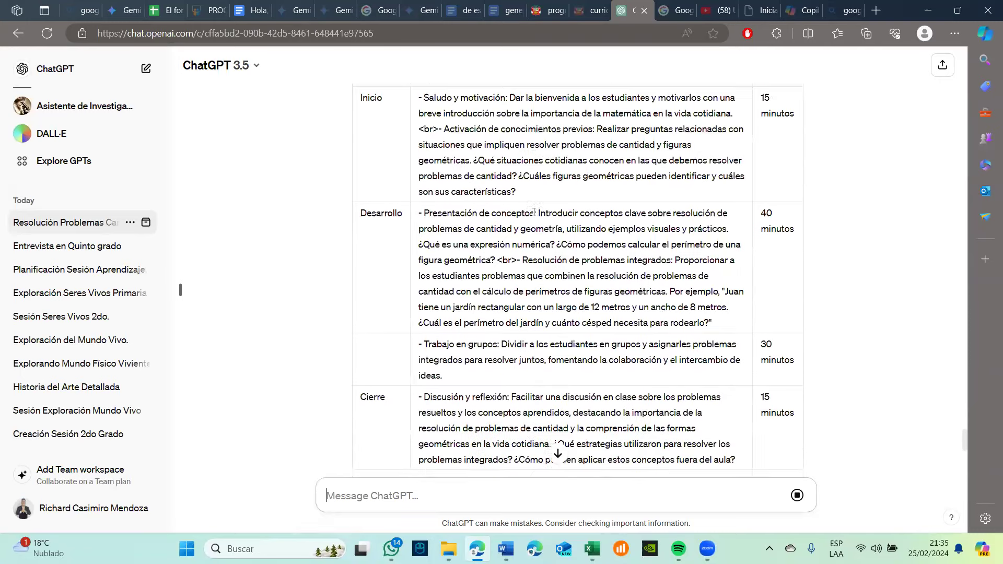
{"action": "scroll", "coordinate": [534, 215], "scroll_direction": "down", "scroll_amount": 11}
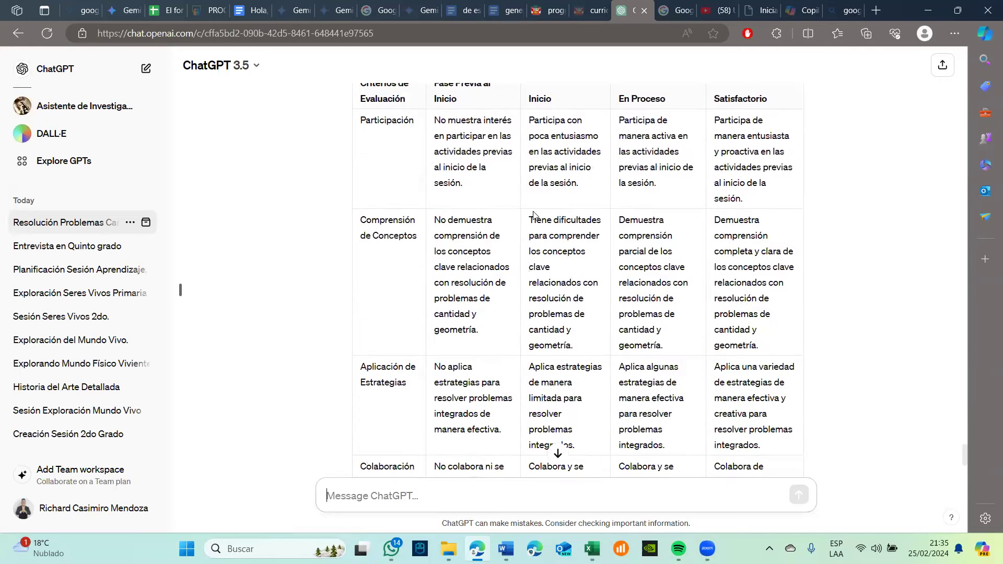
{"action": "scroll", "coordinate": [533, 213], "scroll_direction": "up", "scroll_amount": 14}
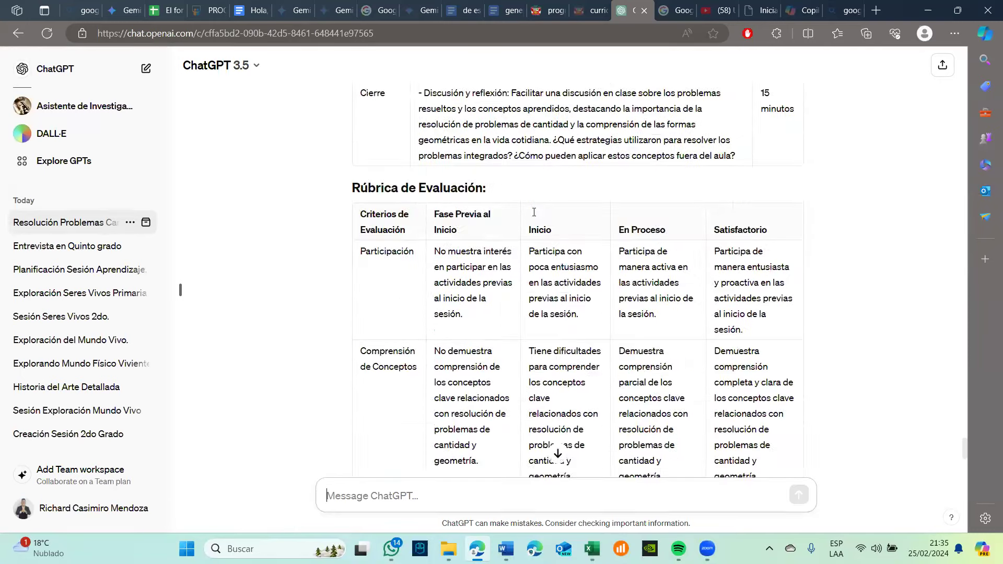
{"action": "scroll", "coordinate": [534, 214], "scroll_direction": "down", "scroll_amount": 10}
{"action": "scroll", "coordinate": [533, 214], "scroll_direction": "up", "scroll_amount": 13}
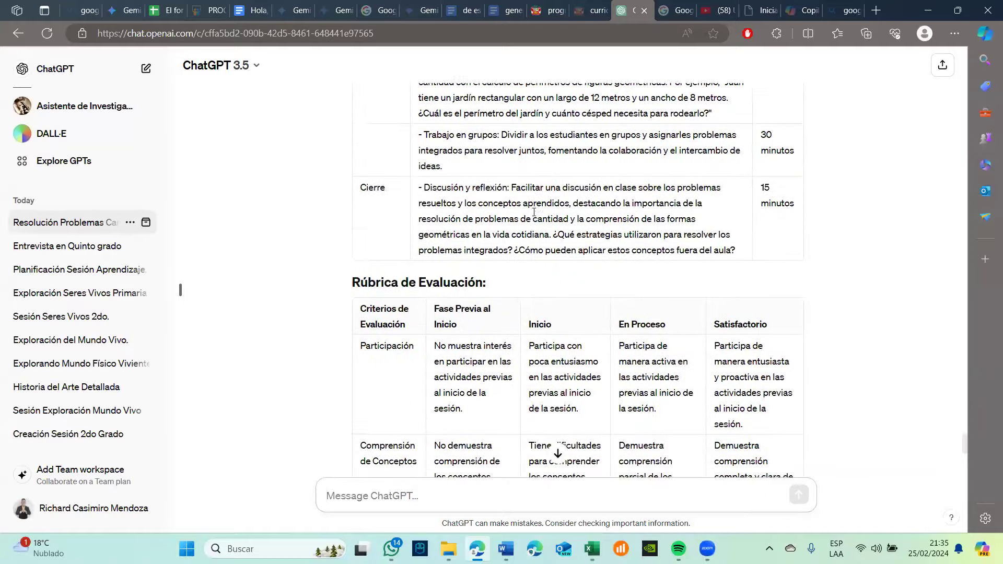
{"action": "scroll", "coordinate": [533, 216], "scroll_direction": "up", "scroll_amount": 2}
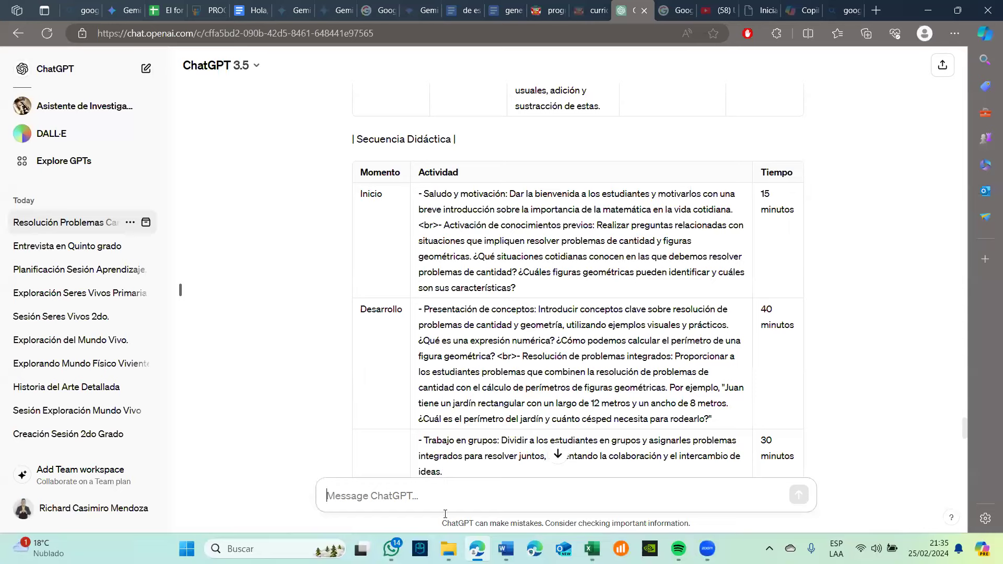
- Send ChatGPT the request "Haz la secuencia didactica mucho mas amplia."
{"action": "left_click", "coordinate": [429, 502]}
{"action": "type", "text": "haz"}
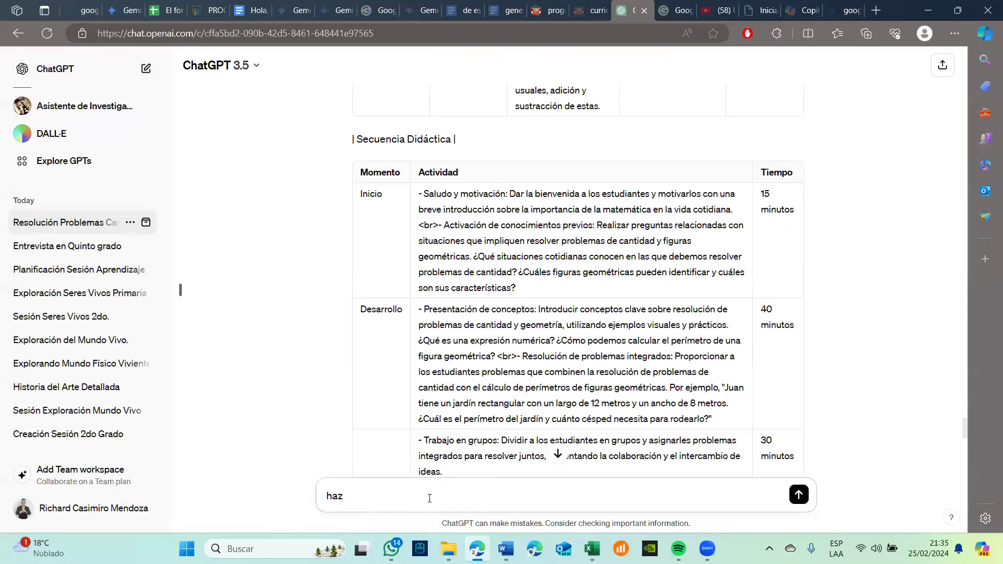
{"action": "key", "text": "BackSpace"}
{"action": "key", "text": "BackSpace"}
{"action": "key", "text": "BackSpace"}
{"action": "key", "text": "Caps_Lock"}
{"action": "type", "text": "H"}
{"action": "key", "text": "Caps_Lock"}
{"action": "type", "text": "az "}
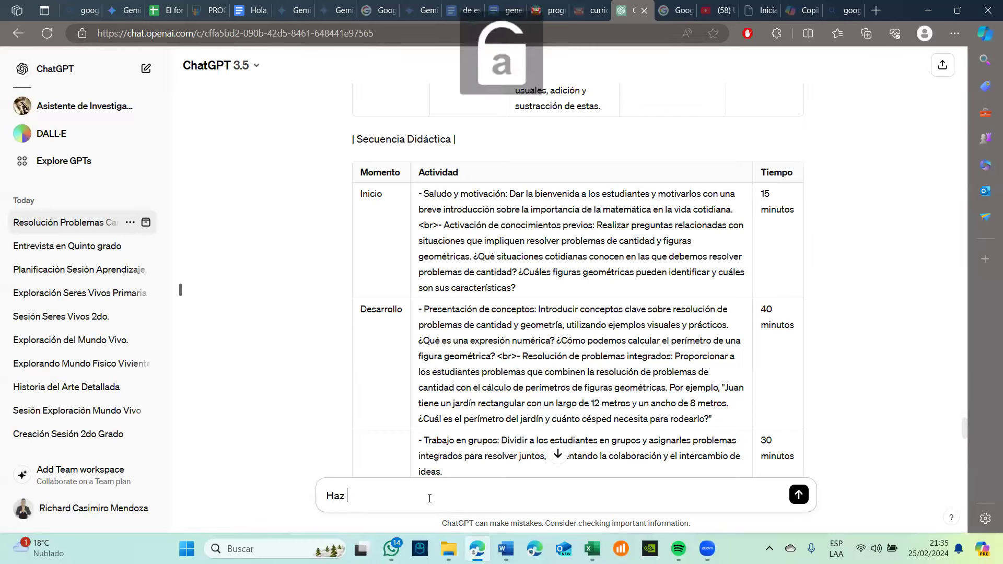
{"action": "type", "text": "la secuencia didac"}
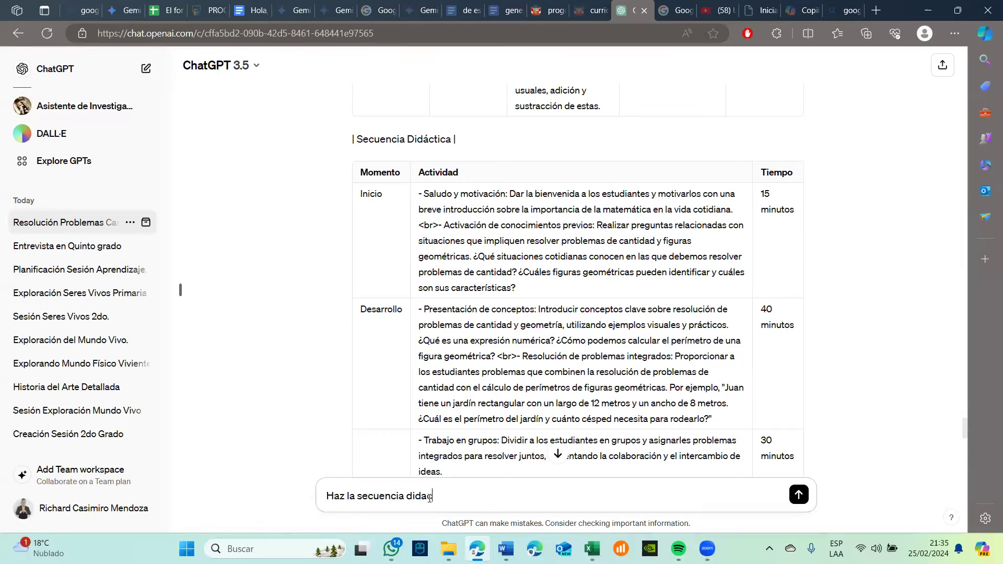
{"action": "type", "text": "tica mucho mas amplia."}
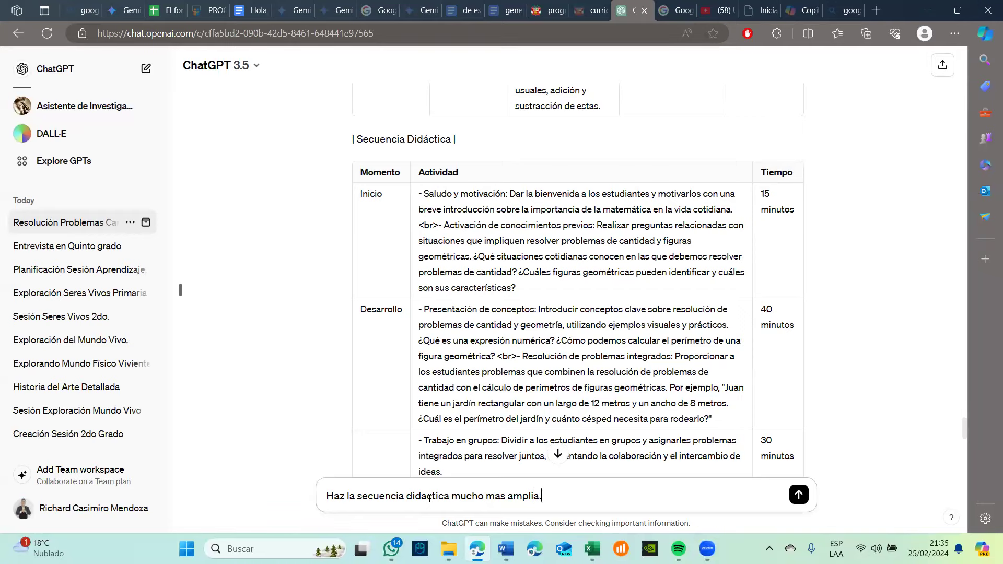
{"action": "key", "text": "Return"}
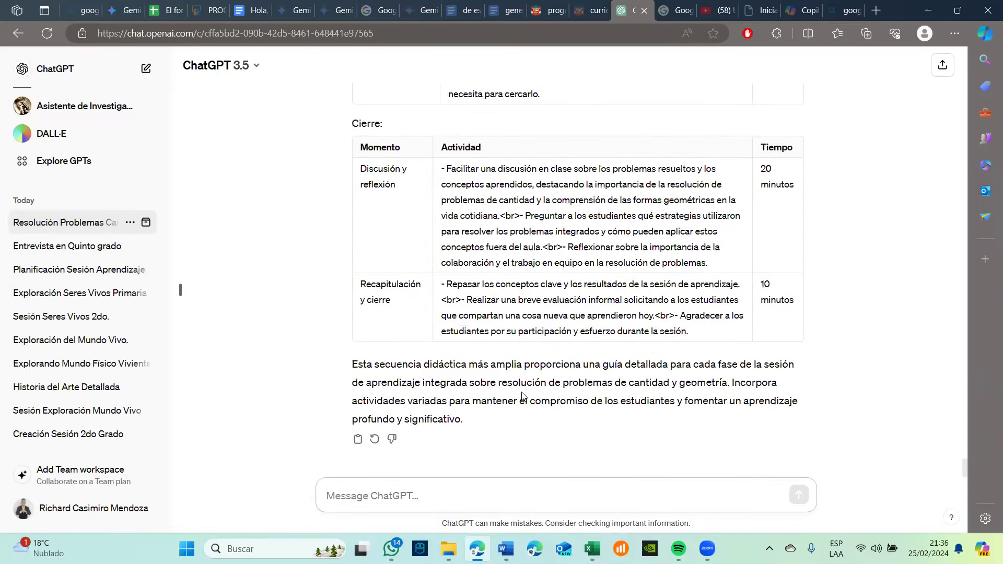
- Examine the expanded Secuencia Didáctica, covering the activities and times of the Inicio, Desarrollo and Cierre tables
{"action": "scroll", "coordinate": [522, 393], "scroll_direction": "up", "scroll_amount": 8}
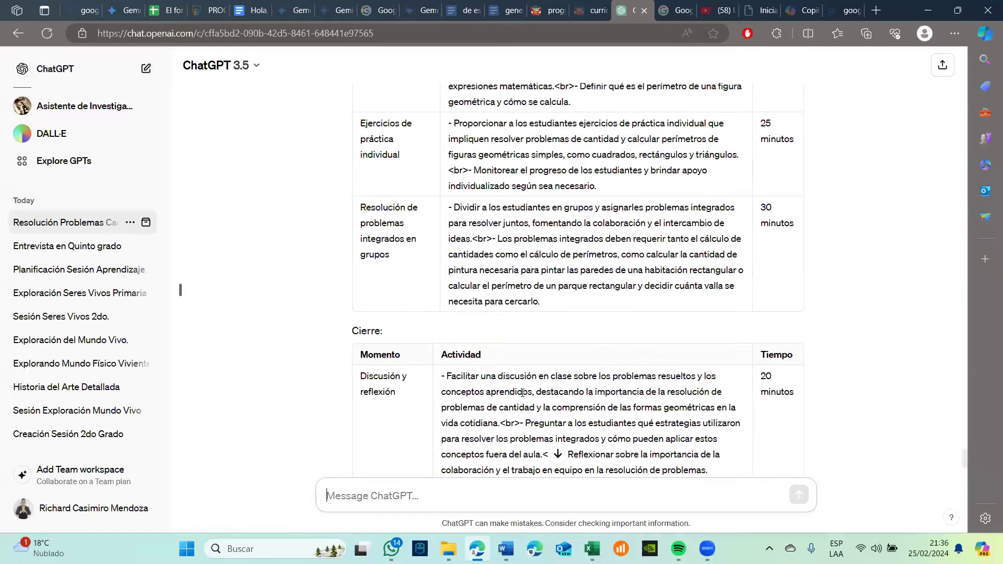
{"action": "scroll", "coordinate": [523, 393], "scroll_direction": "up", "scroll_amount": 4}
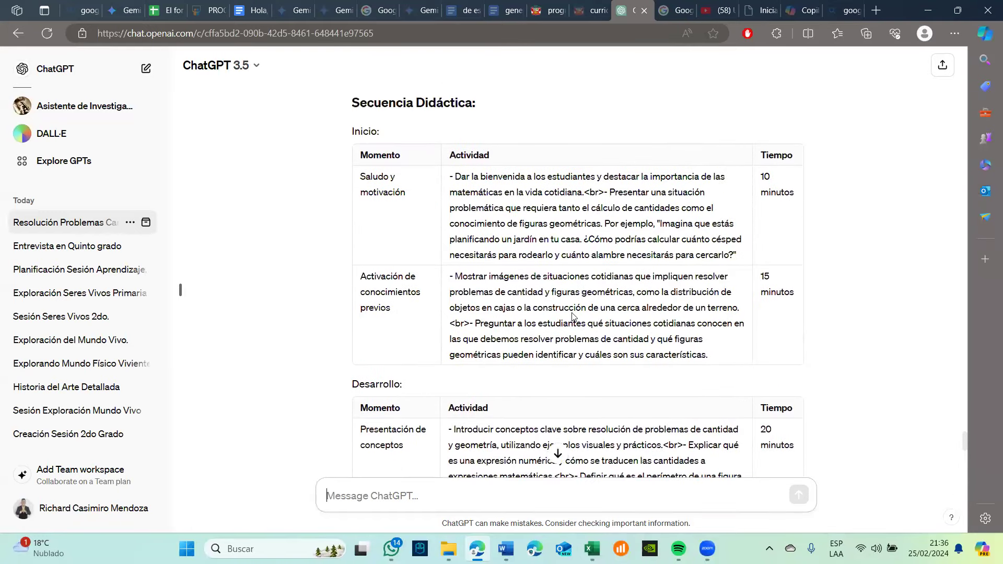
{"action": "scroll", "coordinate": [572, 316], "scroll_direction": "up", "scroll_amount": 1}
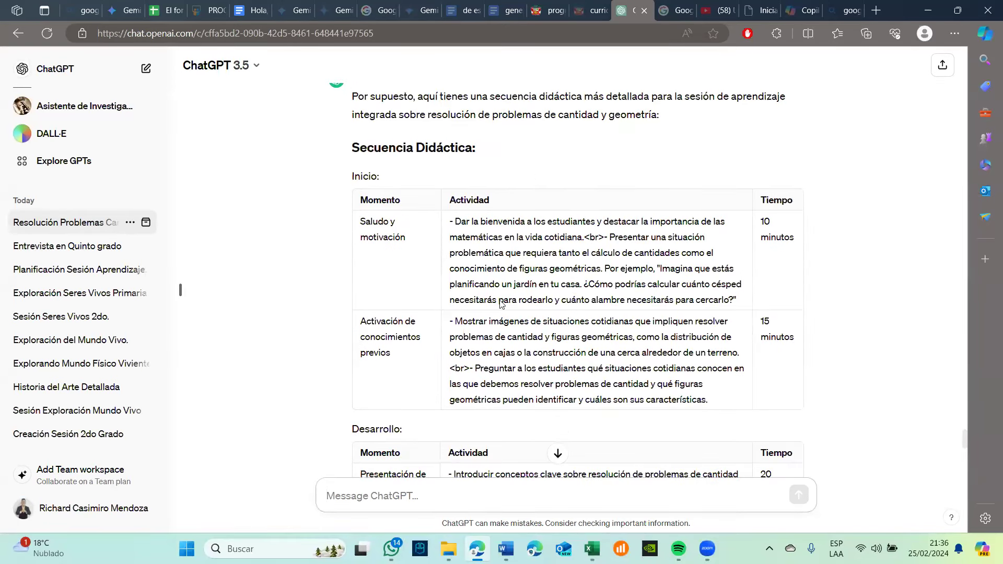
{"action": "scroll", "coordinate": [500, 301], "scroll_direction": "down", "scroll_amount": 8}
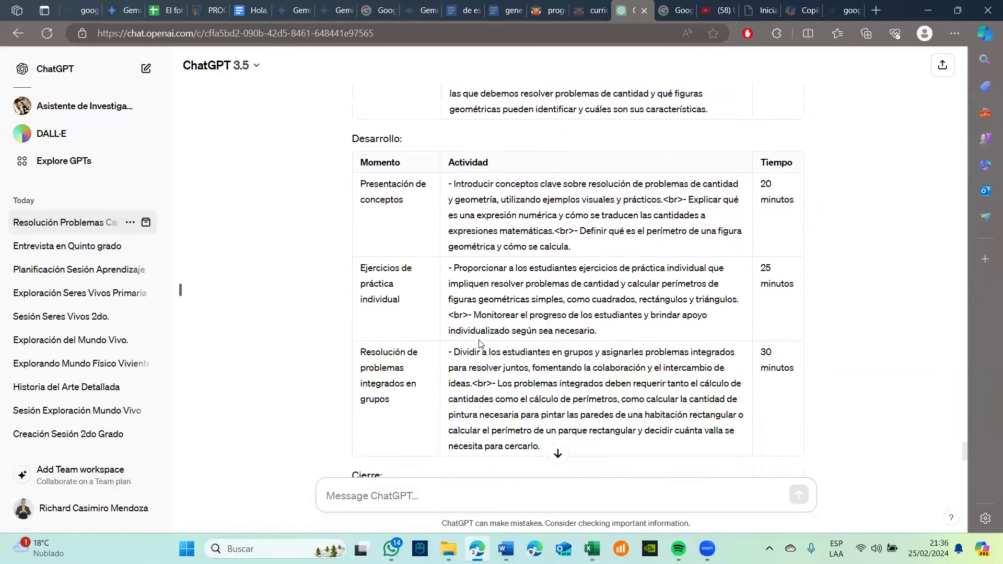
{"action": "scroll", "coordinate": [479, 344], "scroll_direction": "down", "scroll_amount": 5}
{"action": "scroll", "coordinate": [479, 344], "scroll_direction": "up", "scroll_amount": 4}
{"action": "scroll", "coordinate": [479, 343], "scroll_direction": "up", "scroll_amount": 8}
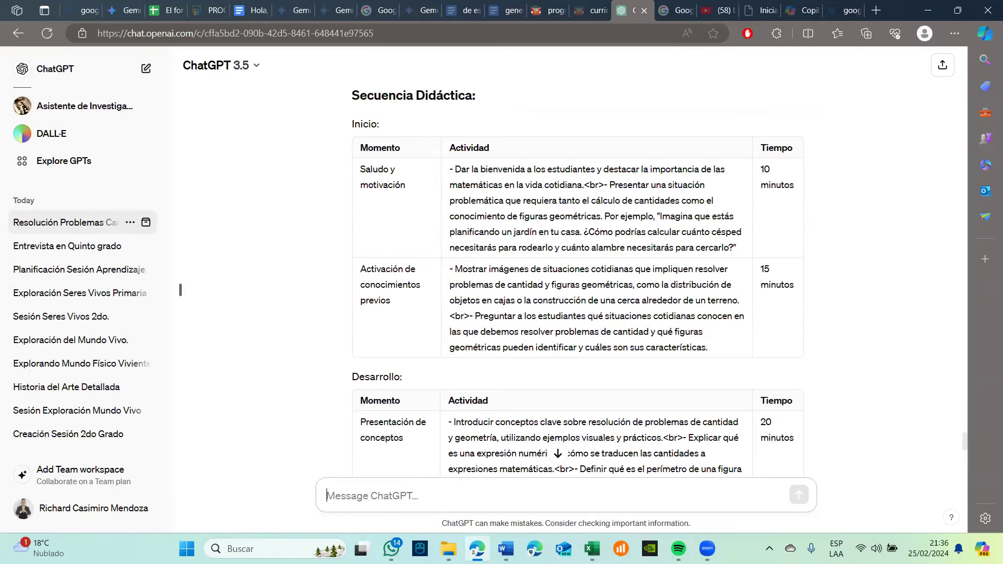
- Switch to the DIPLOMADO document in Word and look through its numbered topics with their modules and Abordaje notes
{"action": "mouse_move", "coordinate": [506, 550]}
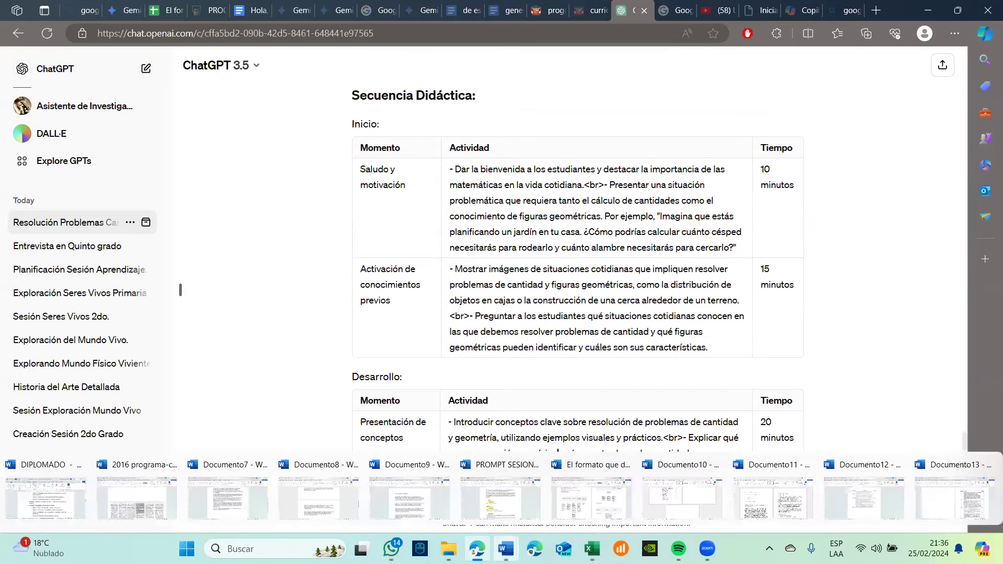
{"action": "left_click", "coordinate": [50, 503]}
{"action": "scroll", "coordinate": [251, 310], "scroll_direction": "up", "scroll_amount": 7}
{"action": "scroll", "coordinate": [250, 310], "scroll_direction": "down", "scroll_amount": 5}
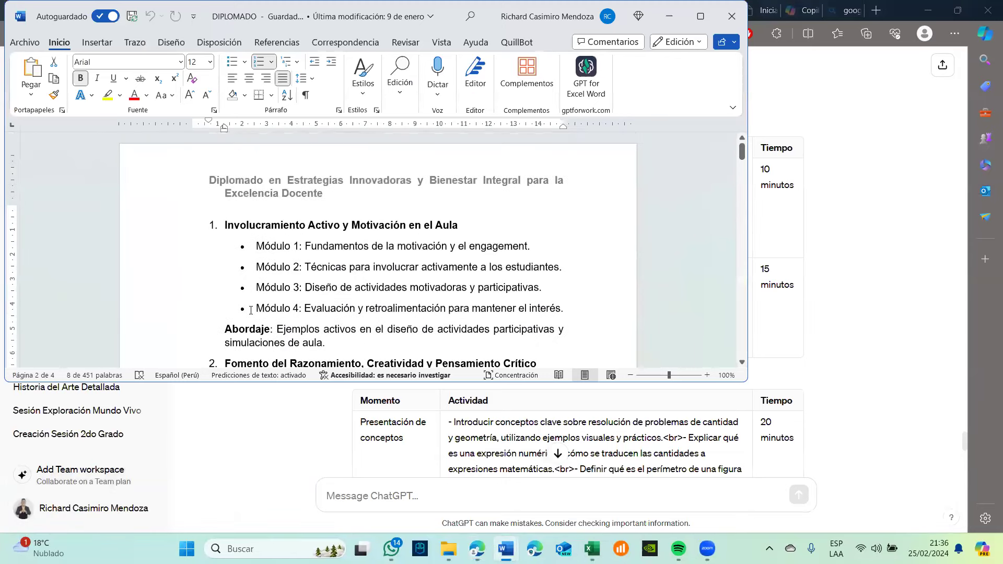
{"action": "scroll", "coordinate": [250, 310], "scroll_direction": "down", "scroll_amount": 4}
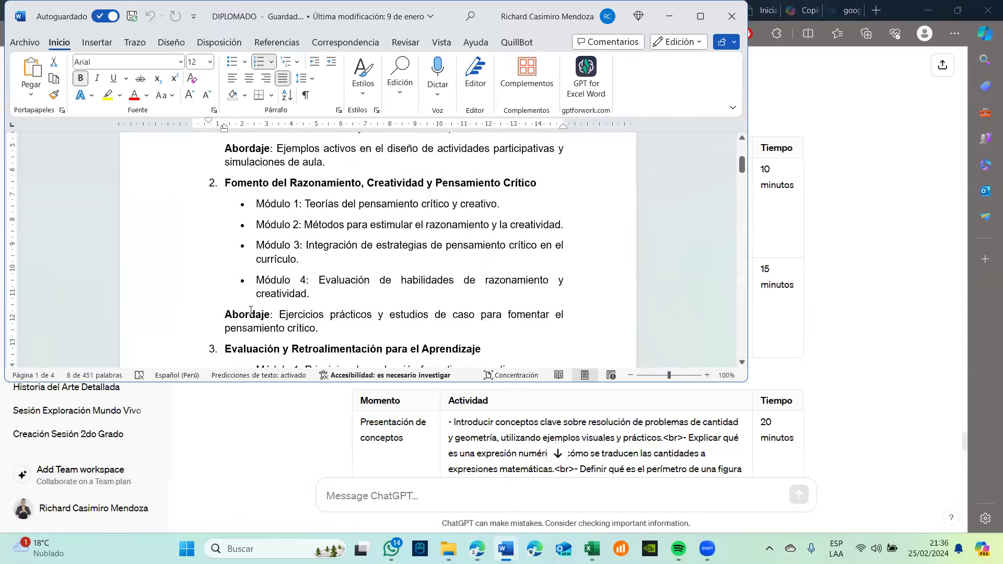
{"action": "scroll", "coordinate": [251, 309], "scroll_direction": "down", "scroll_amount": 5}
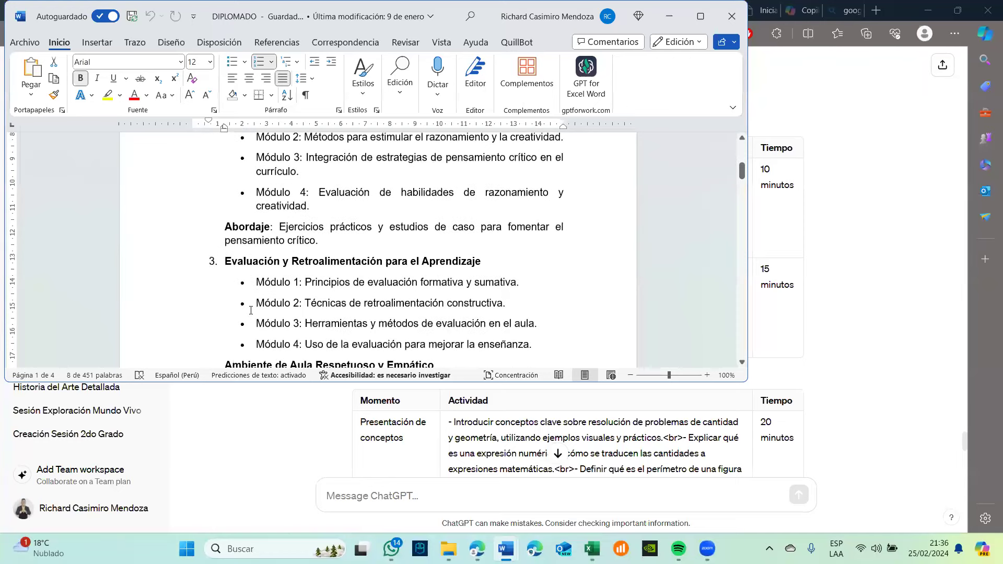
{"action": "scroll", "coordinate": [251, 310], "scroll_direction": "down", "scroll_amount": 5}
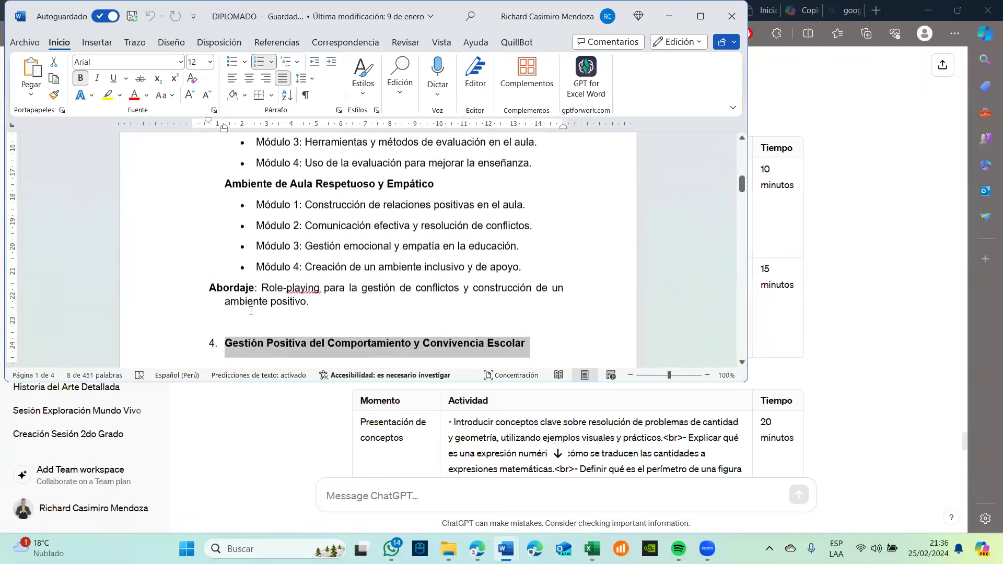
{"action": "scroll", "coordinate": [251, 310], "scroll_direction": "down", "scroll_amount": 1}
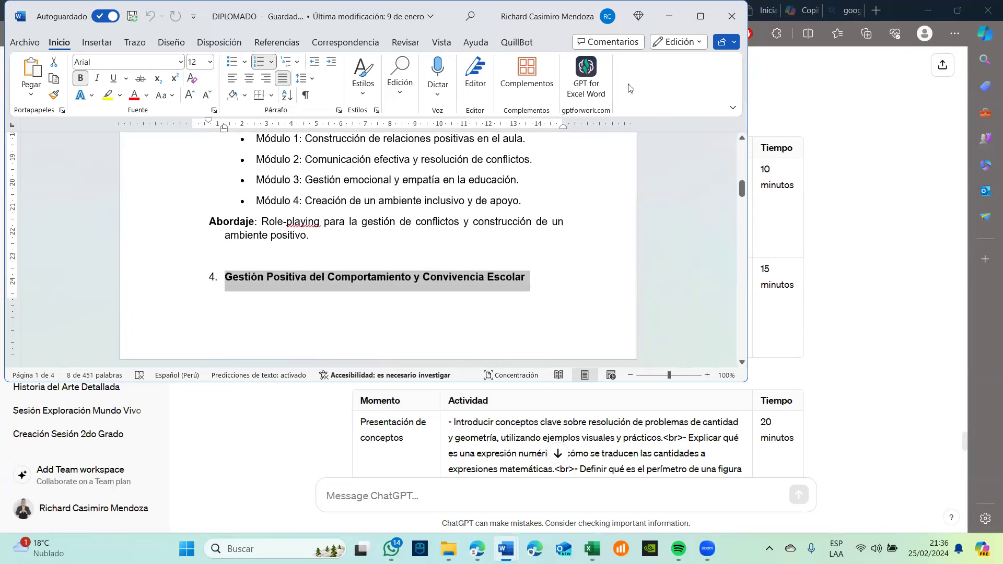
- Return to ChatGPT and review the expanded sequence's Desarrollo and Cierre tables, going back up to Inicio
{"action": "left_click", "coordinate": [666, 21]}
{"action": "scroll", "coordinate": [519, 296], "scroll_direction": "down", "scroll_amount": 1}
{"action": "scroll", "coordinate": [518, 296], "scroll_direction": "up", "scroll_amount": 1}
{"action": "scroll", "coordinate": [518, 296], "scroll_direction": "down", "scroll_amount": 5}
{"action": "scroll", "coordinate": [518, 296], "scroll_direction": "down", "scroll_amount": 5}
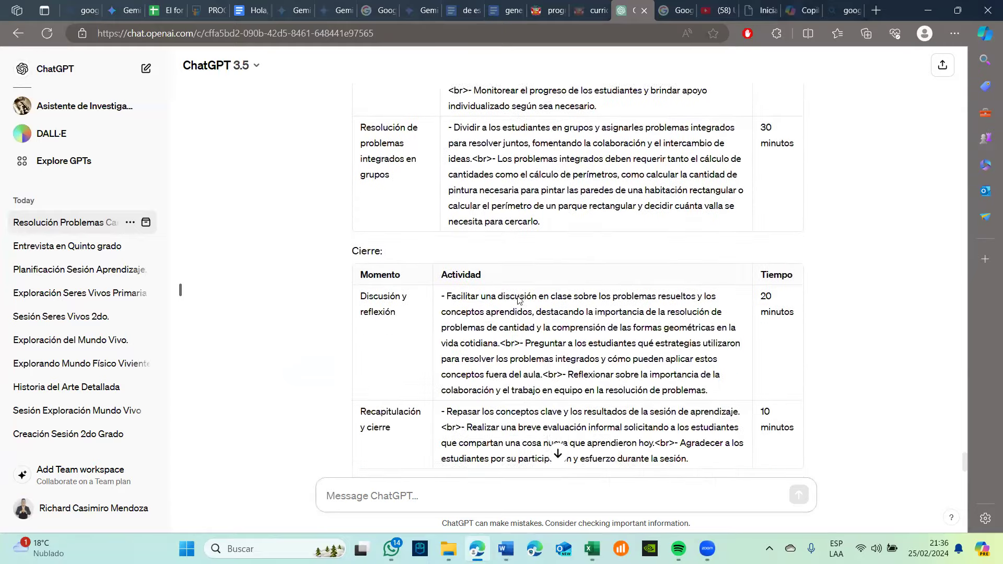
{"action": "scroll", "coordinate": [518, 295], "scroll_direction": "up", "scroll_amount": 7}
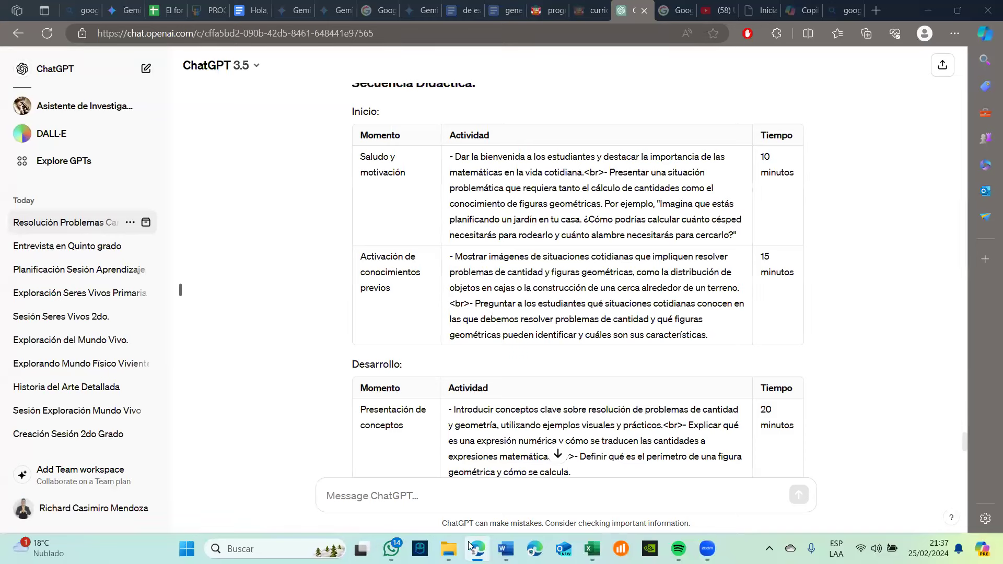
- Switch to the PROMPT SESIONES document in Word and look over the Tema, Competencias, Tiempo, Capacidades and Desempeños fields and the red instruction
{"action": "mouse_move", "coordinate": [505, 549]}
{"action": "key", "text": "alt+Tab"}
{"action": "scroll", "coordinate": [463, 328], "scroll_direction": "down", "scroll_amount": 5}
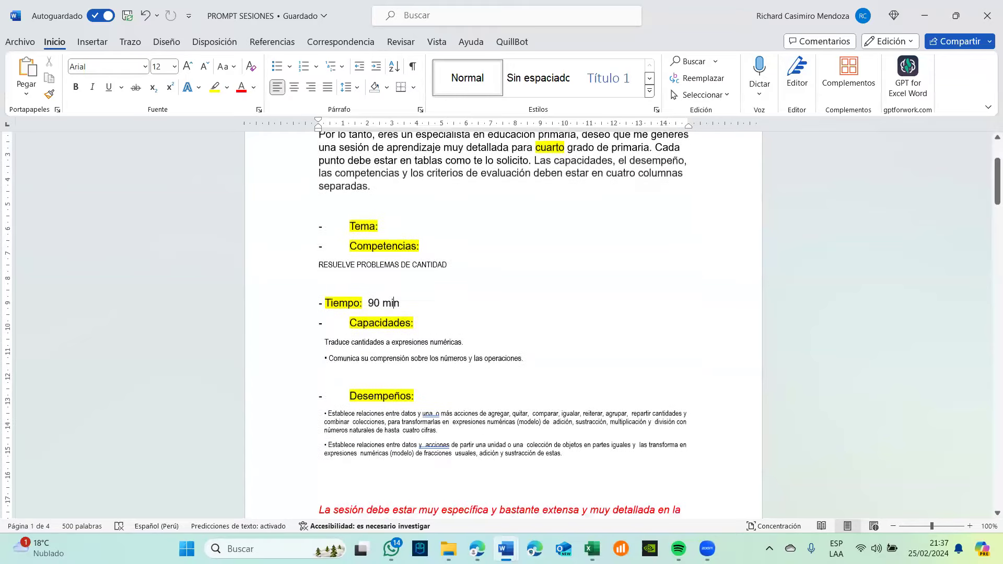
{"action": "scroll", "coordinate": [464, 328], "scroll_direction": "up", "scroll_amount": 1}
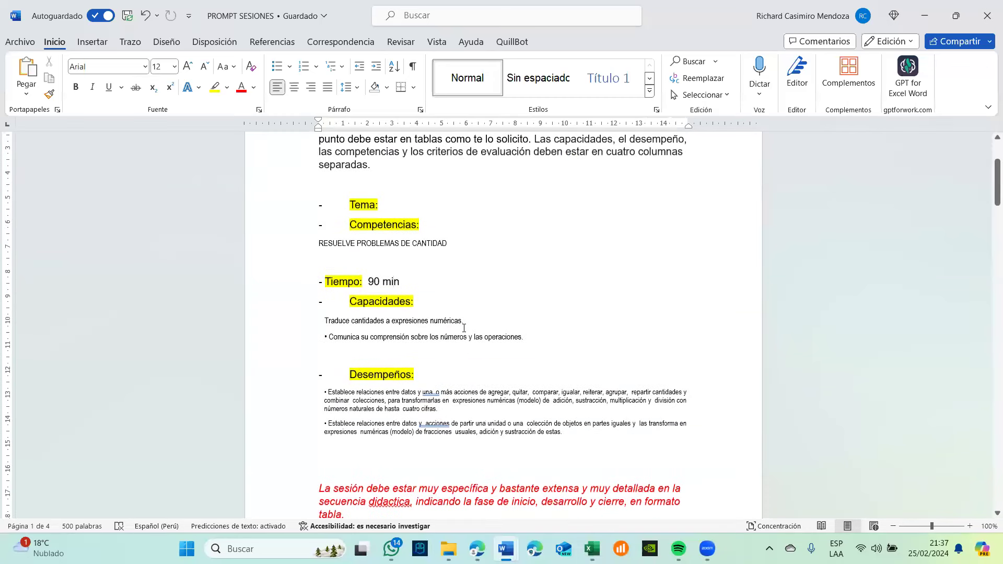
{"action": "scroll", "coordinate": [463, 328], "scroll_direction": "up", "scroll_amount": 1}
{"action": "scroll", "coordinate": [465, 314], "scroll_direction": "down", "scroll_amount": 2}
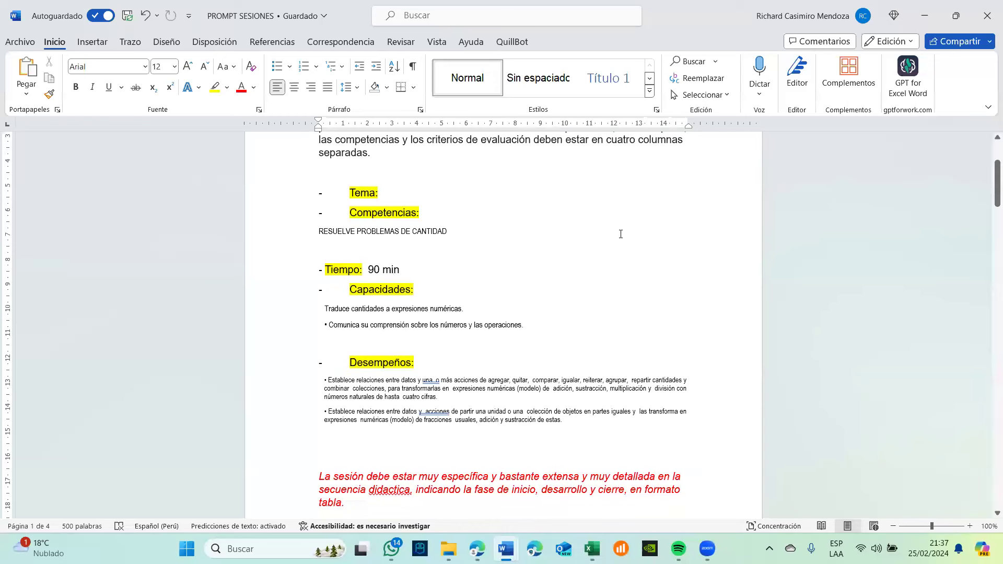
{"action": "scroll", "coordinate": [621, 233], "scroll_direction": "down", "scroll_amount": 1}
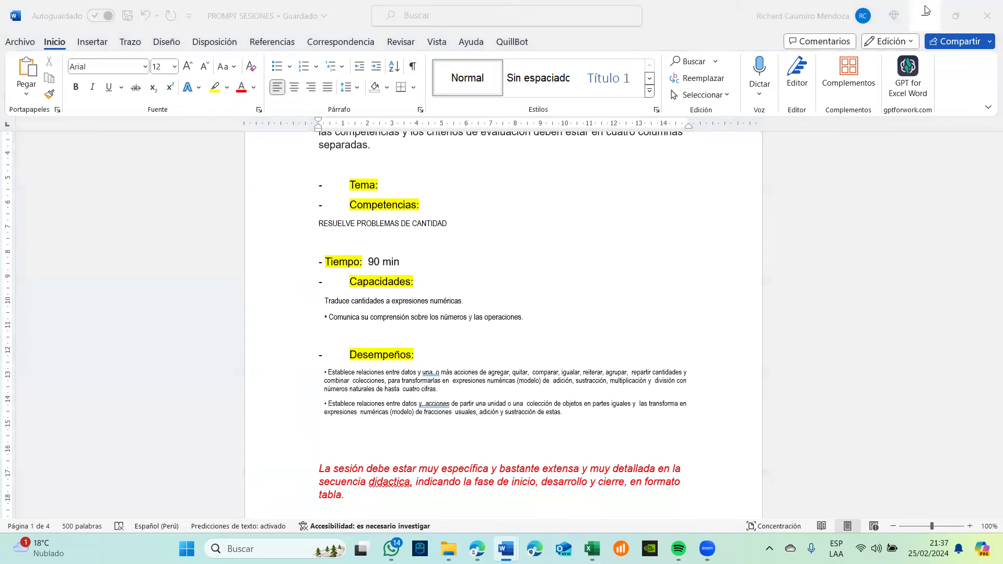
- Return to ChatGPT and copy the Inicio table of the Secuencia Didáctica, without its heading
{"action": "key", "text": "alt+Tab"}
{"action": "scroll", "coordinate": [578, 238], "scroll_direction": "down", "scroll_amount": 1}
{"action": "scroll", "coordinate": [578, 238], "scroll_direction": "up", "scroll_amount": 2}
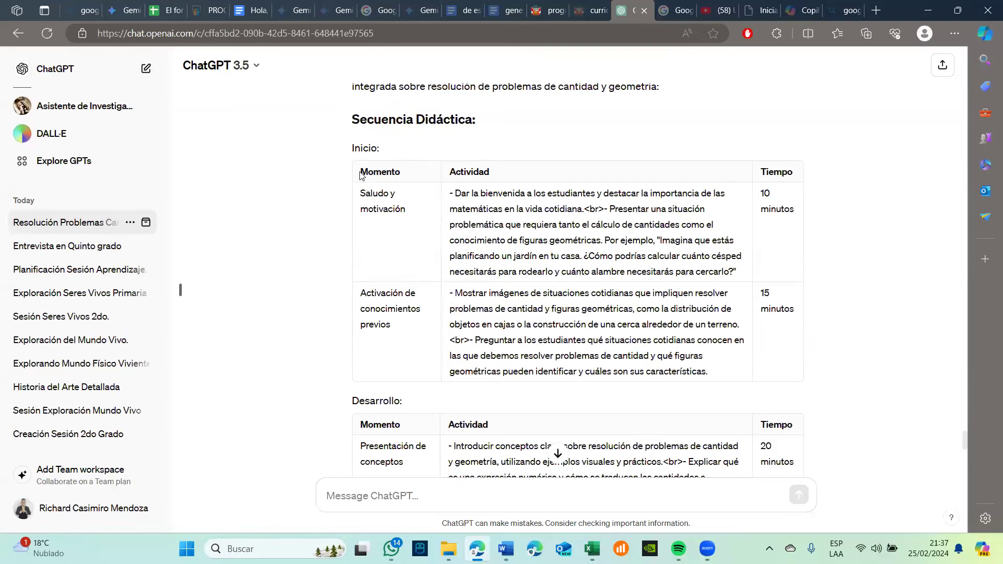
{"action": "left_click_drag", "start_coordinate": [593, 236], "coordinate": [811, 361]}
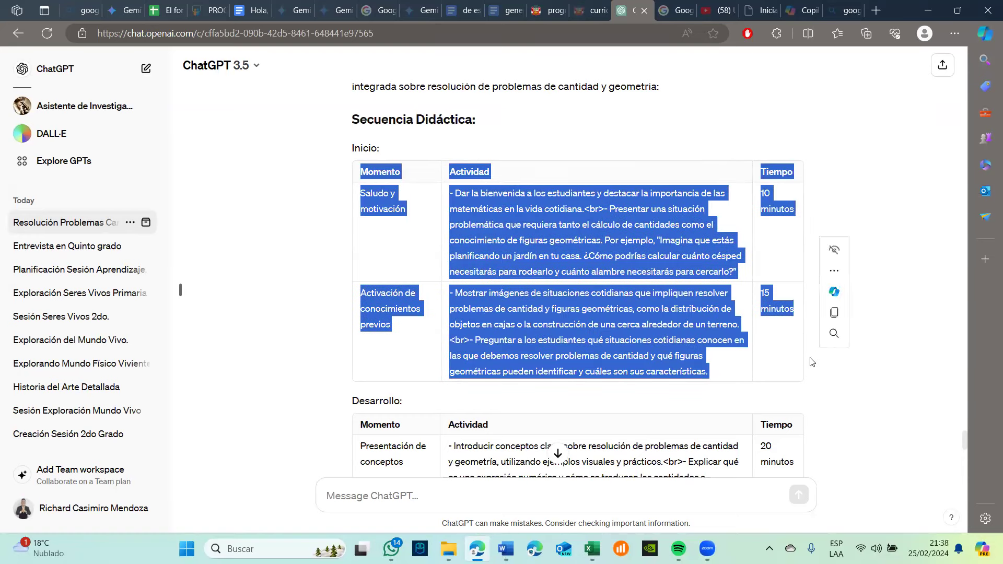
{"action": "key", "text": "ctrl+c"}
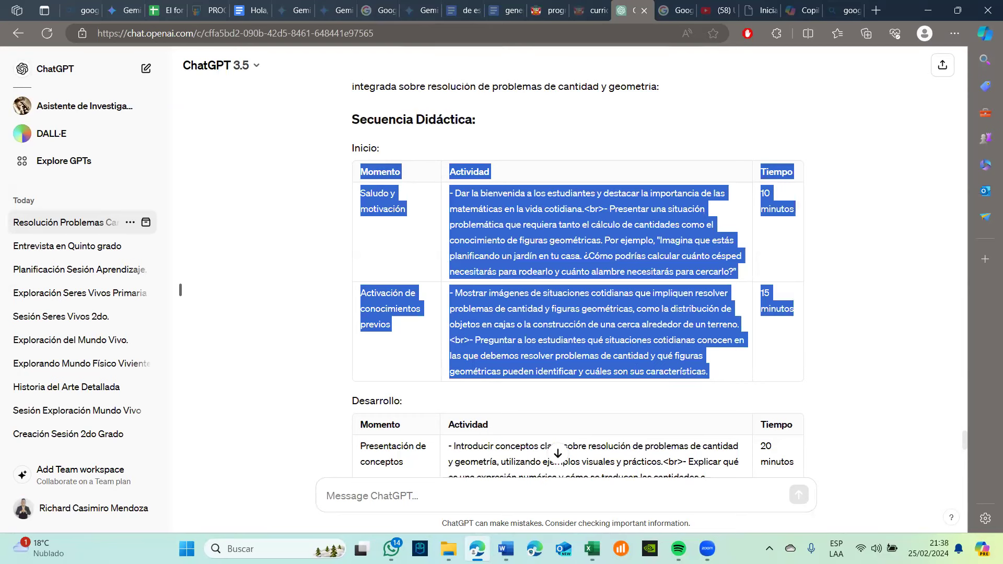
- Switch to Documento13 in Word, start a new page after the existing table, paste the copied content there and show its paste options
{"action": "left_click", "coordinate": [855, 473]}
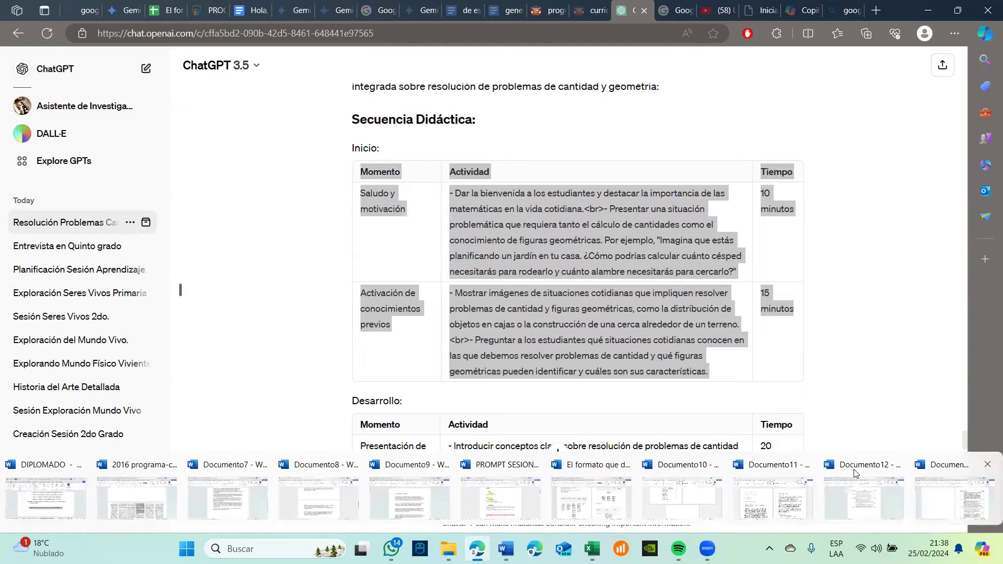
{"action": "left_click", "coordinate": [254, 228]}
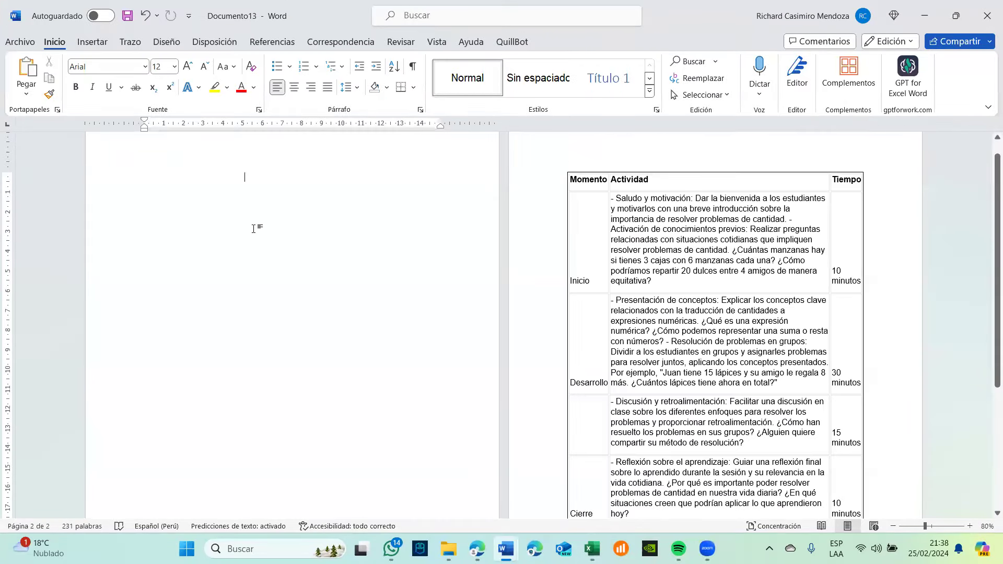
{"action": "scroll", "coordinate": [254, 229], "scroll_direction": "down", "scroll_amount": 5}
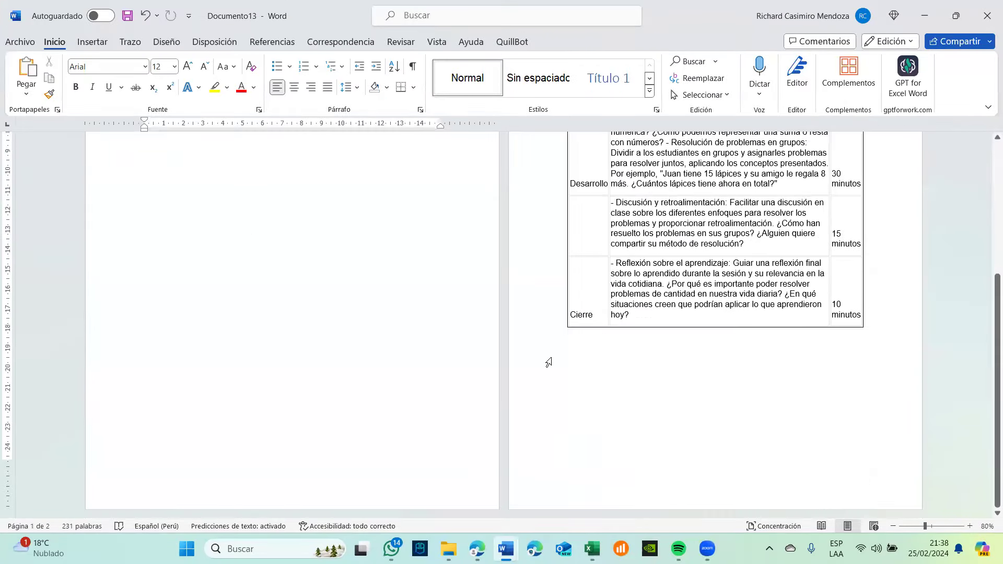
{"action": "left_click", "coordinate": [592, 374]}
{"action": "key", "text": "ctrl+Return"}
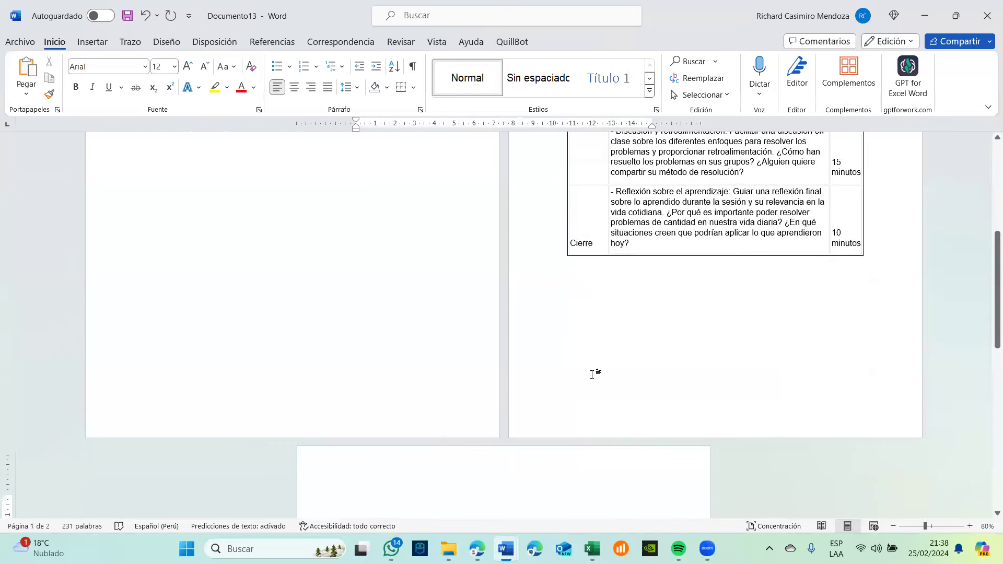
{"action": "key", "text": "ctrl+v"}
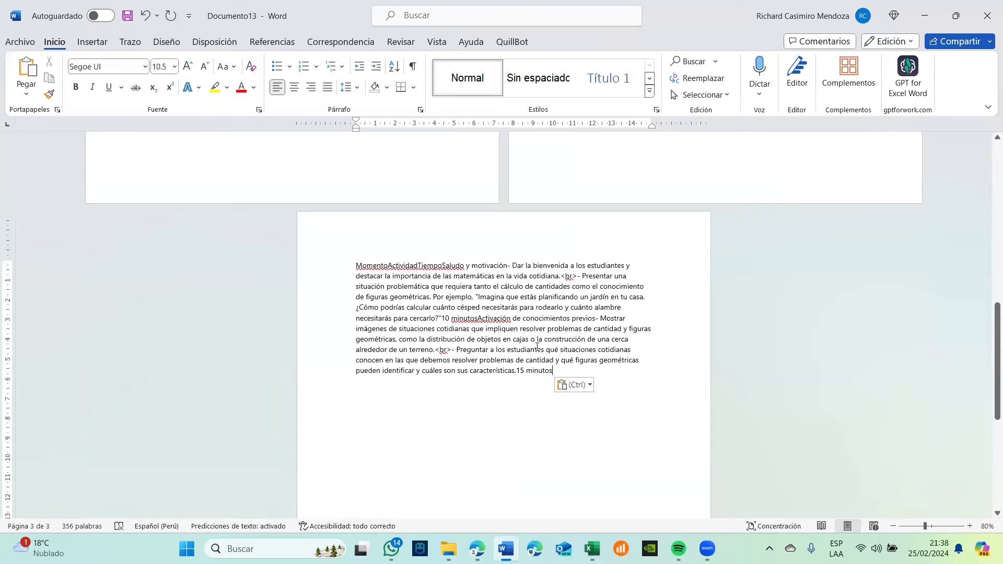
{"action": "left_click", "coordinate": [580, 386]}
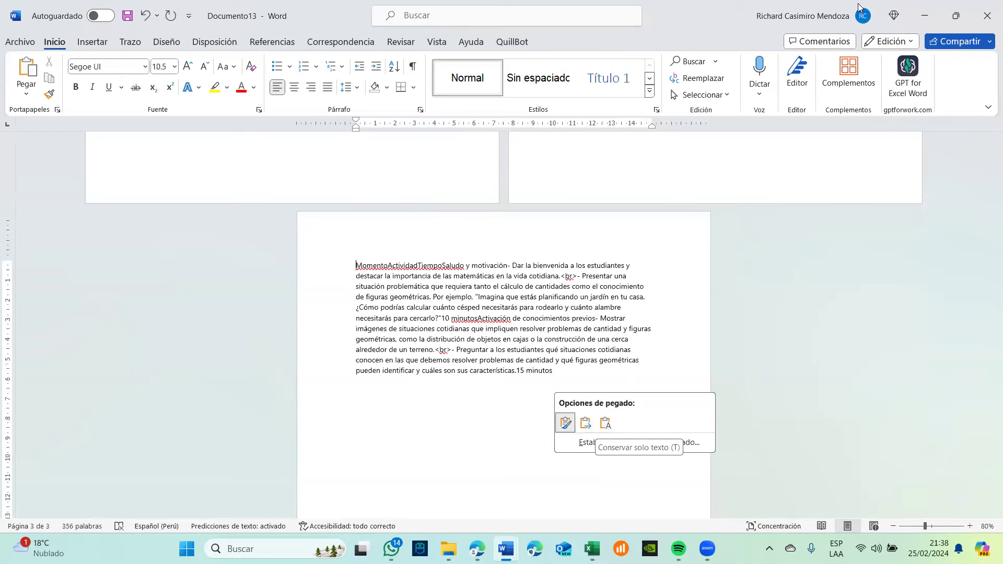
- Go back to ChatGPT and copy the Inicio heading together with its whole table
{"action": "left_click", "coordinate": [924, 16]}
{"action": "left_click", "coordinate": [492, 239]}
{"action": "left_click_drag", "start_coordinate": [359, 150], "coordinate": [810, 377]}
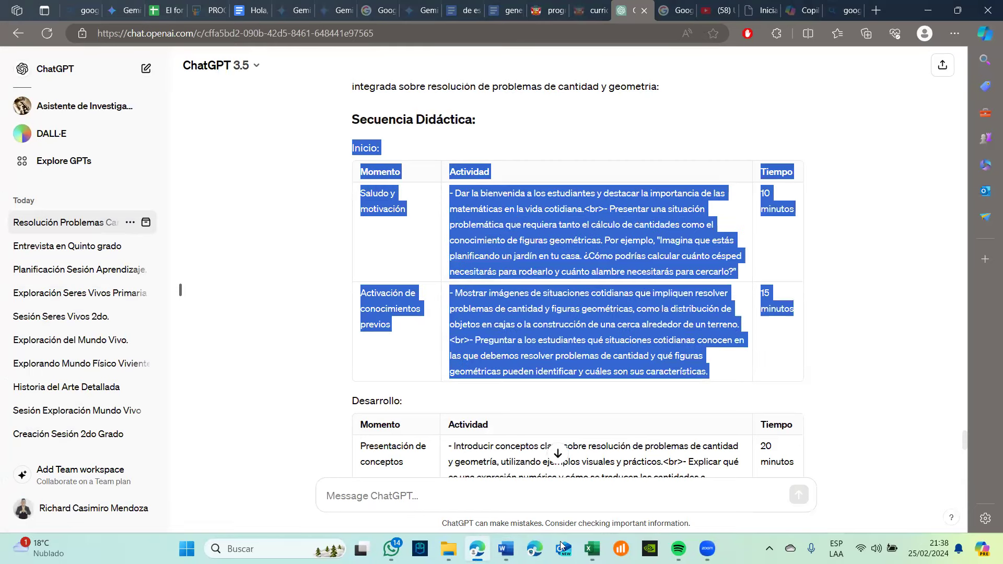
- Paste the Inicio heading and table below the plain text in Documento13 with the Combinar formato option
{"action": "mouse_move", "coordinate": [506, 549]}
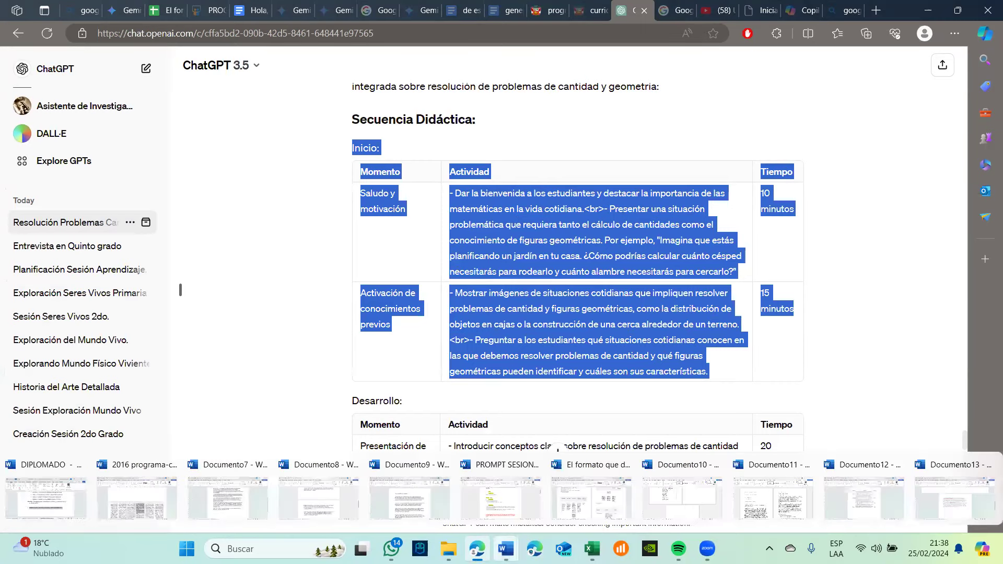
{"action": "left_click", "coordinate": [954, 493]}
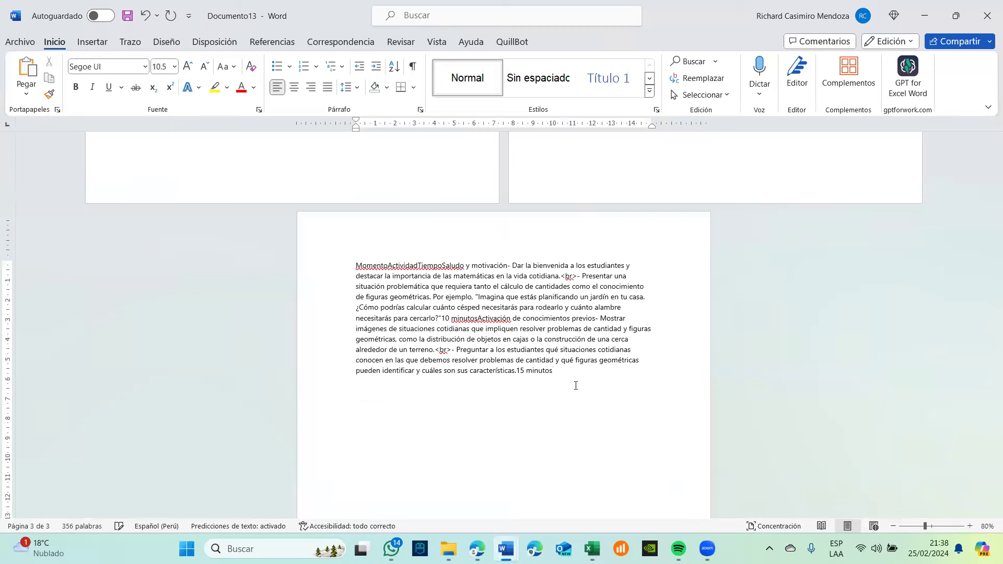
{"action": "key", "text": "ctrl+v"}
{"action": "scroll", "coordinate": [575, 385], "scroll_direction": "down", "scroll_amount": 3}
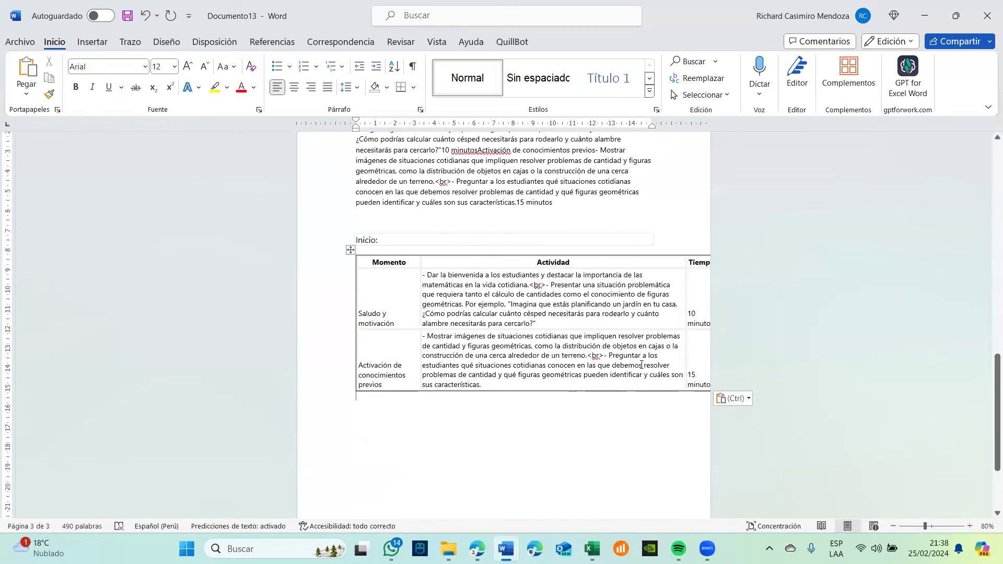
{"action": "left_click", "coordinate": [726, 399]}
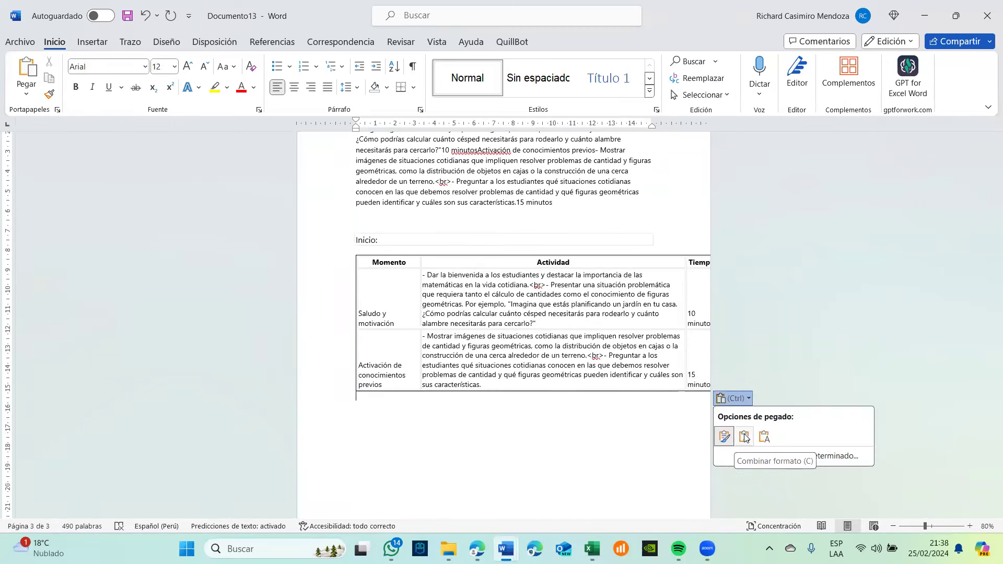
{"action": "left_click", "coordinate": [745, 438]}
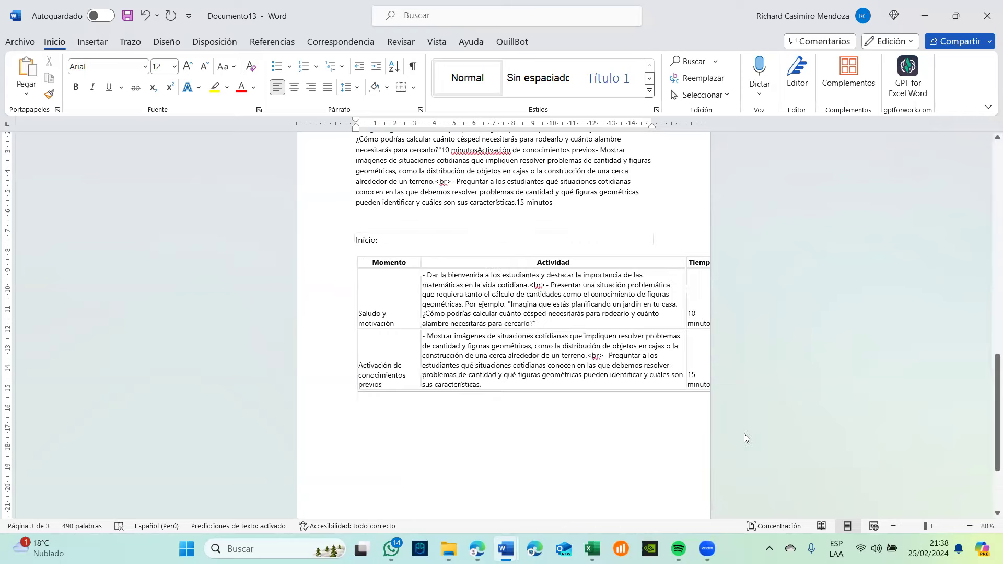
- Autofit the pasted Inicio table so that it fits within the page margins, and place the cursor below it
{"action": "left_click", "coordinate": [348, 242]}
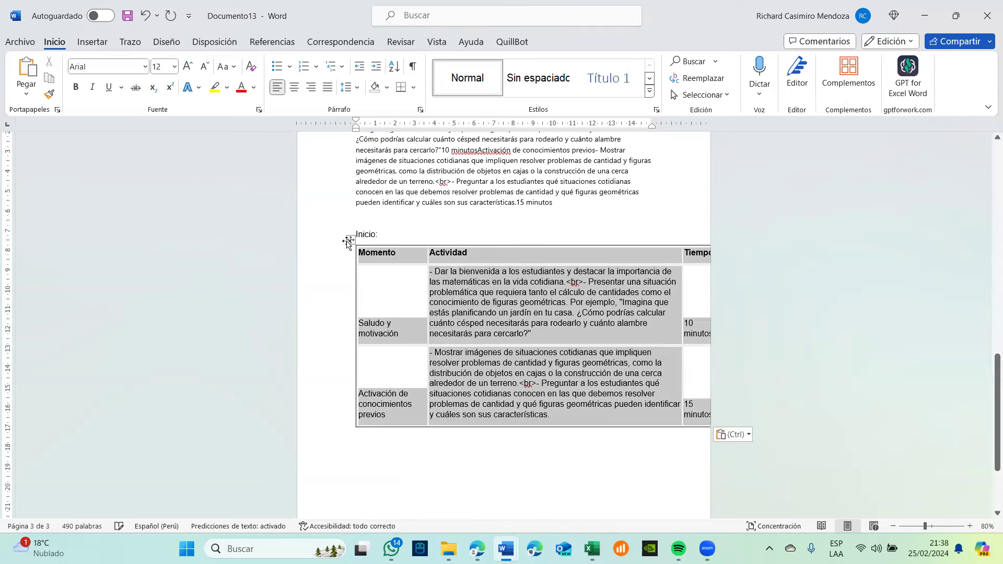
{"action": "right_click", "coordinate": [348, 242]}
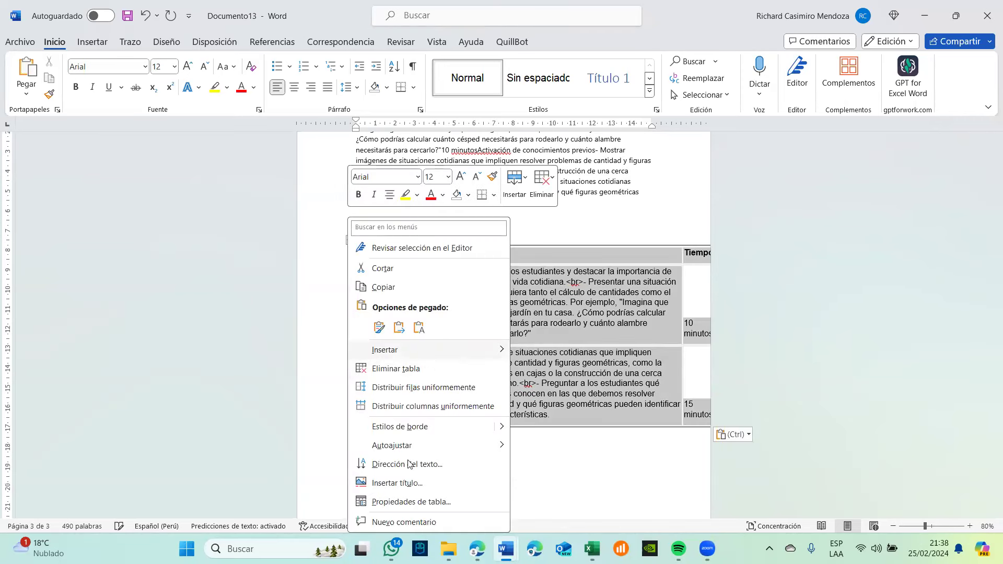
{"action": "mouse_move", "coordinate": [418, 450]}
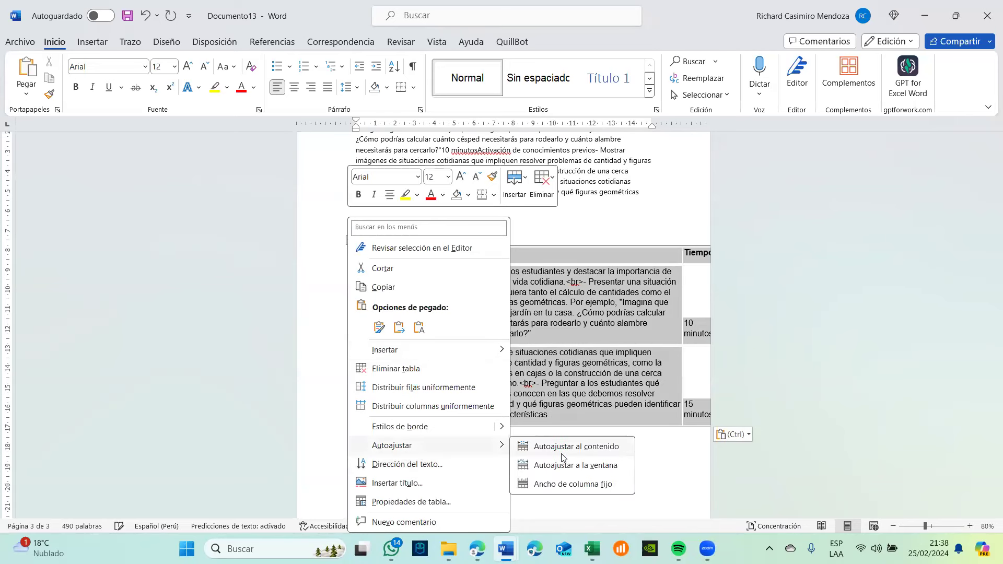
{"action": "left_click", "coordinate": [562, 455]}
{"action": "scroll", "coordinate": [601, 396], "scroll_direction": "down", "scroll_amount": 2}
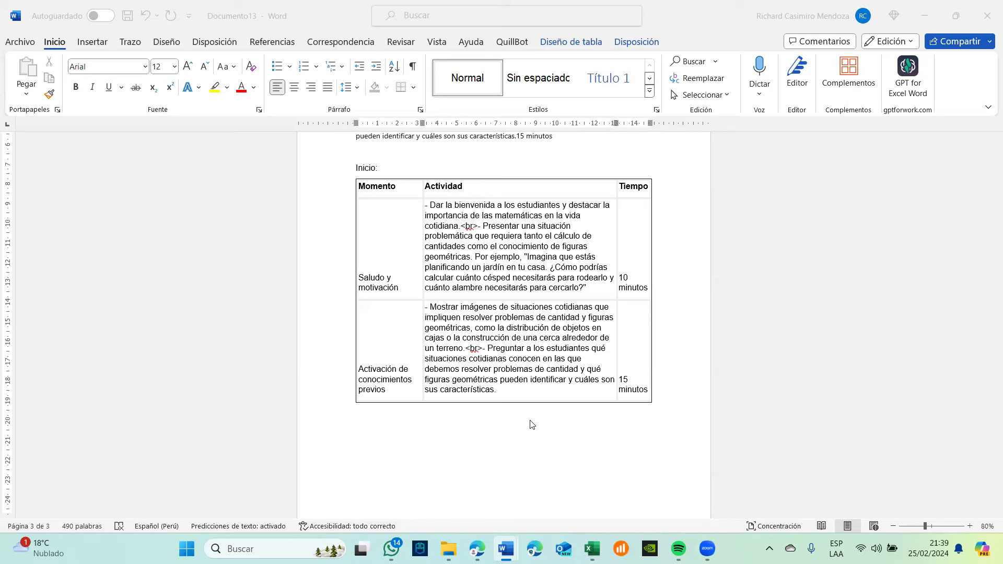
{"action": "left_click", "coordinate": [505, 425]}
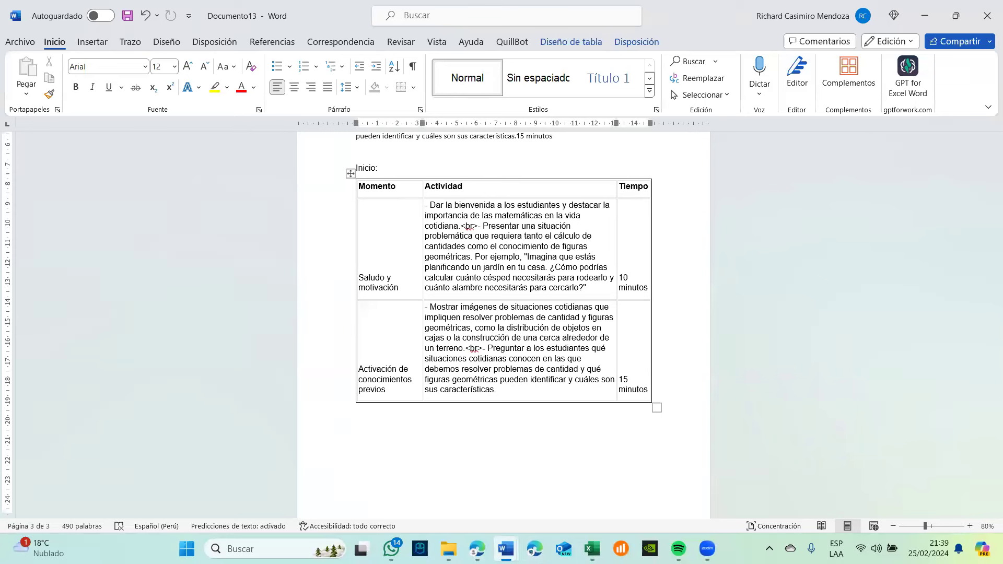
- Switch to ChatGPT and view the Entrevista en Quinto grado and Planificación Sesión Aprendizaje chats
{"action": "mouse_move", "coordinate": [476, 549]}
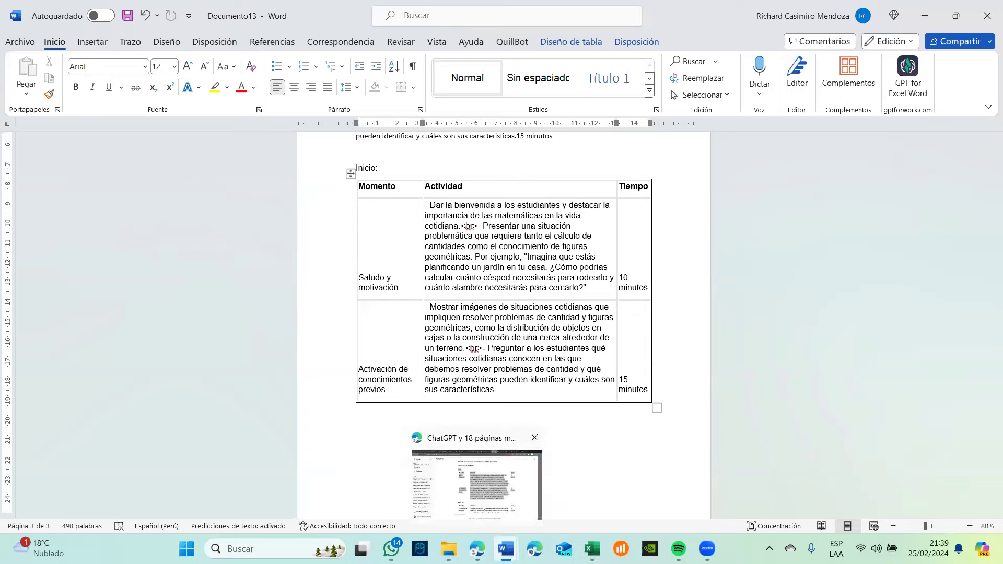
{"action": "key", "text": "alt+Tab"}
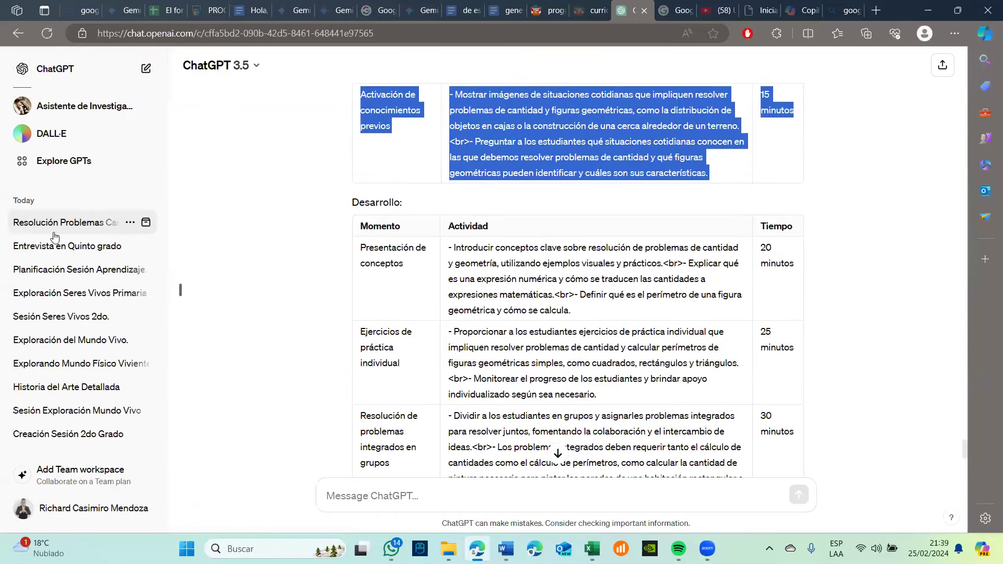
{"action": "left_click", "coordinate": [53, 251]}
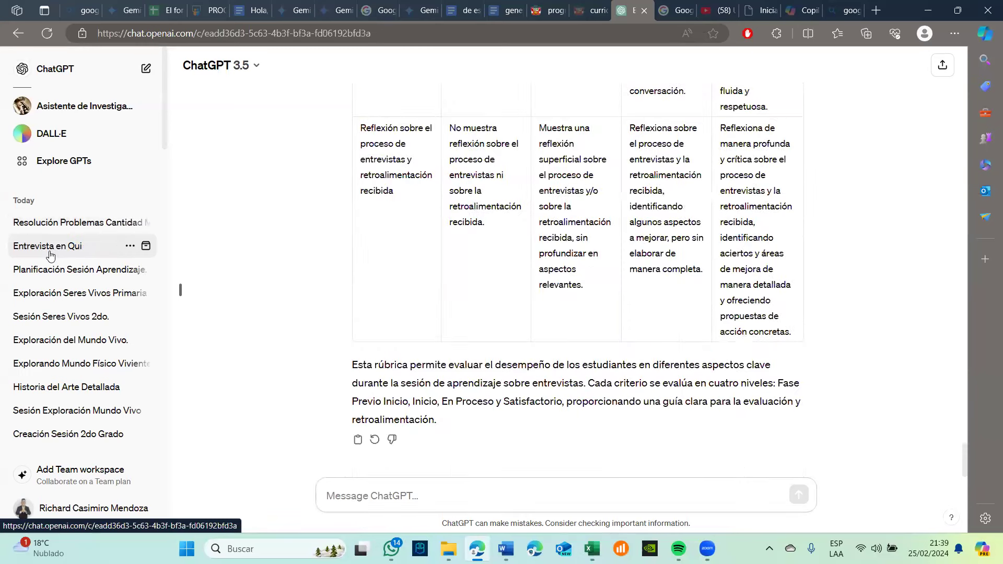
{"action": "left_click", "coordinate": [38, 269]}
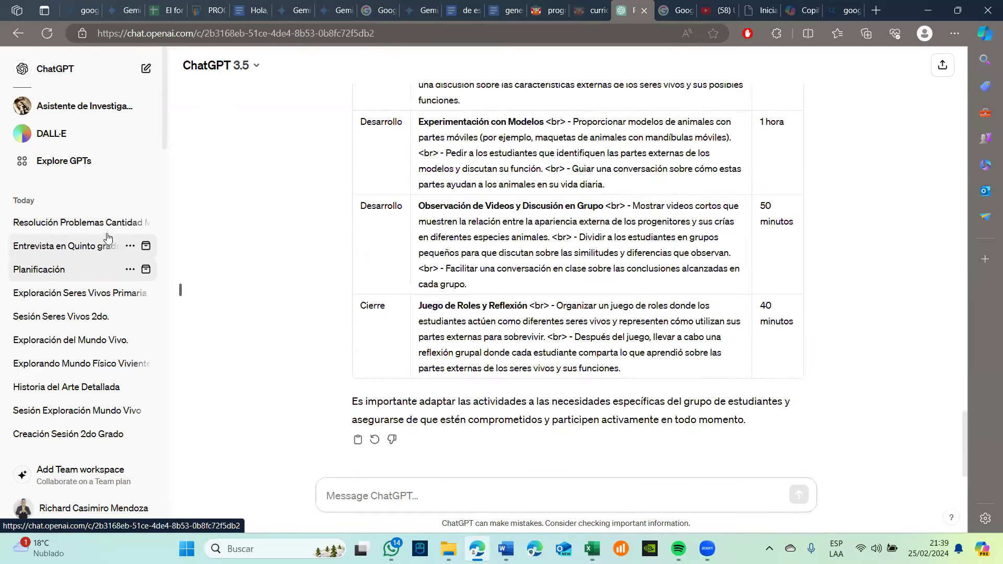
- Rename the Entrevista en Quinto grado chat as "Comunicación" and open it
{"action": "left_click", "coordinate": [130, 248]}
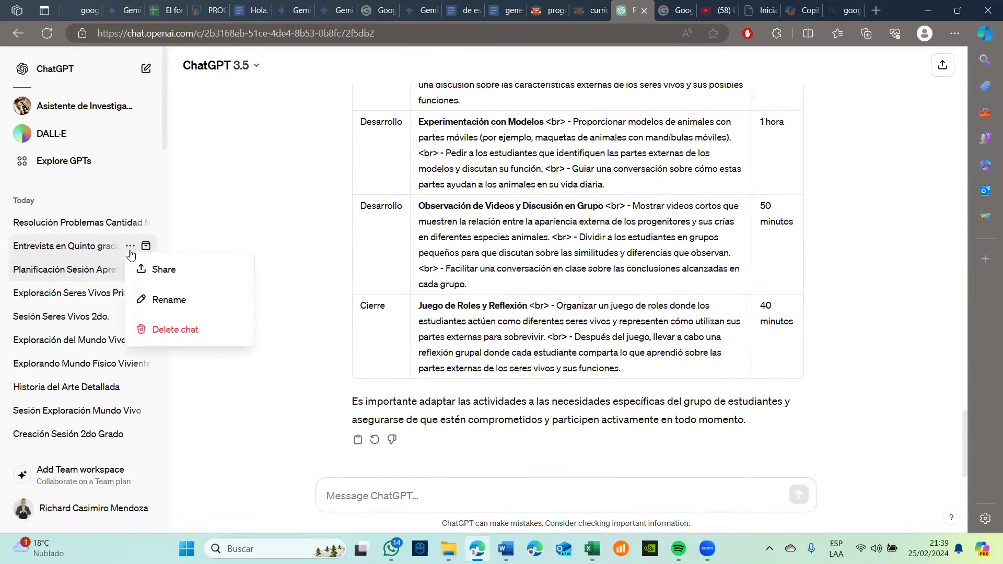
{"action": "left_click", "coordinate": [148, 299]}
{"action": "left_click_drag", "start_coordinate": [68, 246], "coordinate": [2, 251]}
{"action": "key", "text": "BackSpace"}
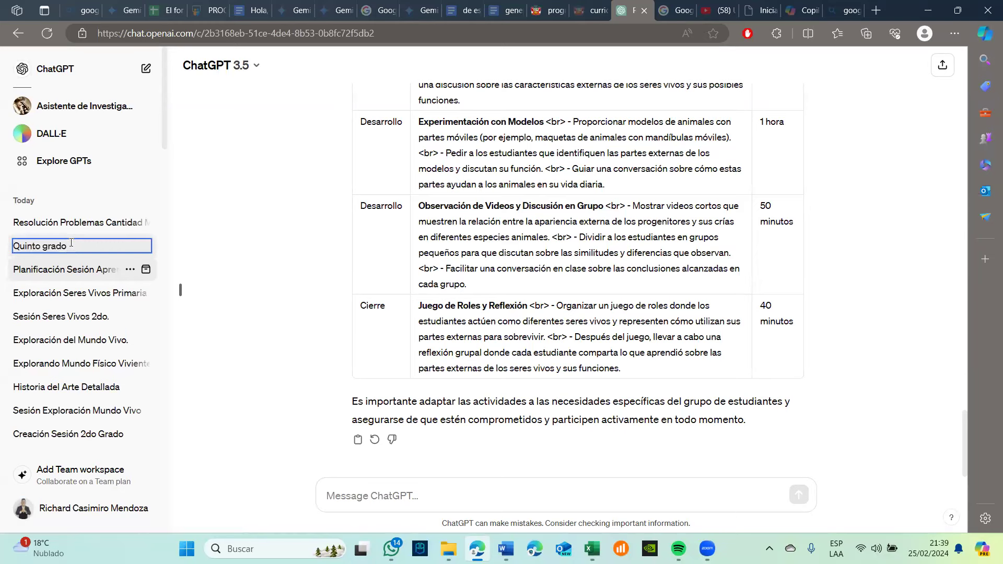
{"action": "left_click_drag", "start_coordinate": [71, 243], "coordinate": [12, 256]}
{"action": "key", "text": "Caps_Lock"}
{"action": "type", "text": "C"}
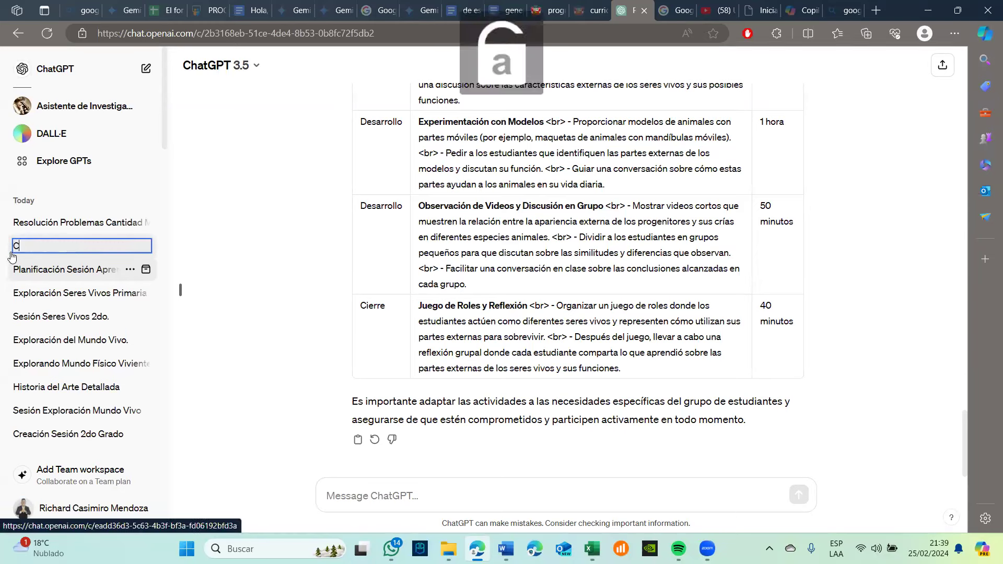
{"action": "type", "text": "ounicacion"}
{"action": "key", "text": "BackSpace"}
{"action": "key", "text": "BackSpace"}
{"action": "key", "text": "BackSpace"}
{"action": "key", "text": "BackSpace"}
{"action": "key", "text": "BackSpace"}
{"action": "type", "text": "municac"}
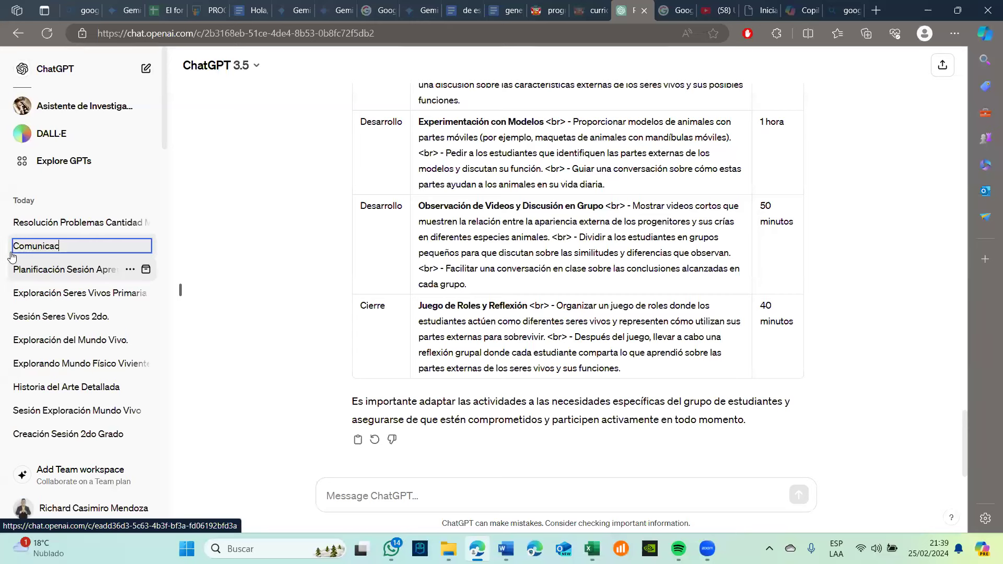
{"action": "type", "text": "ón"}
{"action": "key", "text": "Return"}
{"action": "left_click", "coordinate": [72, 255]}
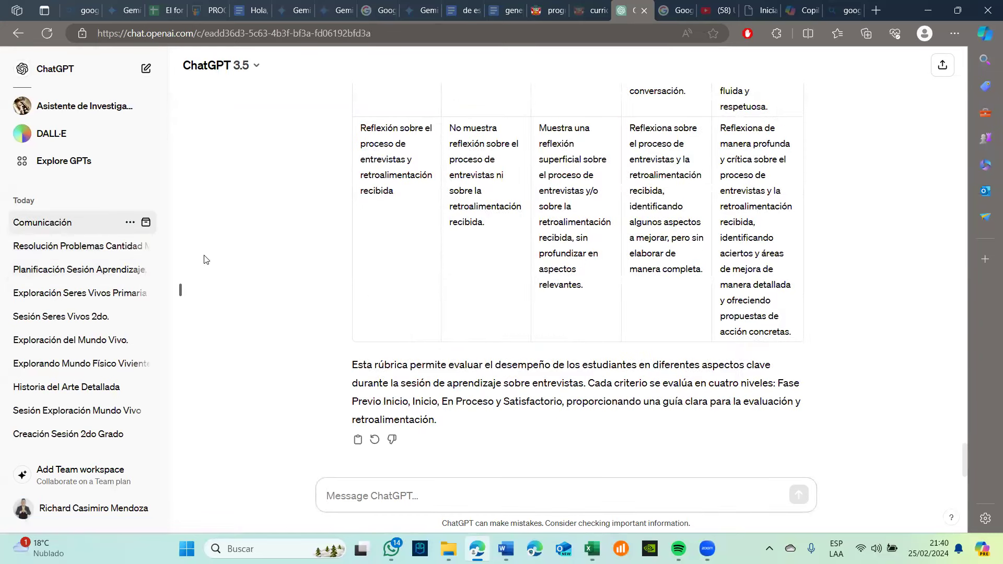
- Reopen the Resolución Problemas Cantidad chat and copy the Desarrollo heading with its table
{"action": "left_click", "coordinate": [51, 246]}
{"action": "scroll", "coordinate": [402, 241], "scroll_direction": "up", "scroll_amount": 7}
{"action": "left_click_drag", "start_coordinate": [351, 204], "coordinate": [691, 262]}
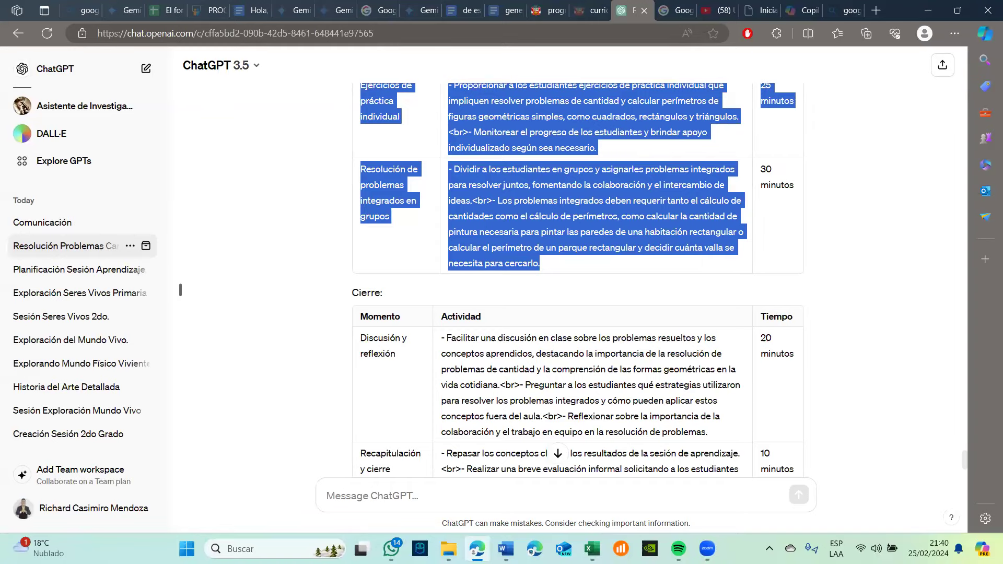
- Paste the Desarrollo heading and table below the Inicio table in Documento13 with the Combinar formato option
{"action": "left_click", "coordinate": [428, 486]}
{"action": "left_click", "coordinate": [428, 425]}
{"action": "key", "text": "ctrl+v"}
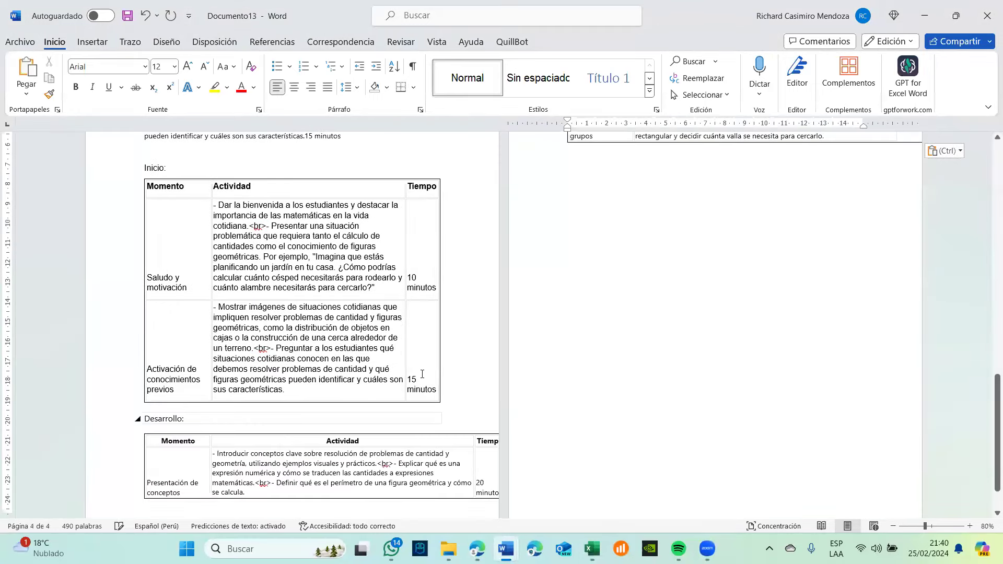
{"action": "scroll", "coordinate": [407, 366], "scroll_direction": "down", "scroll_amount": 2}
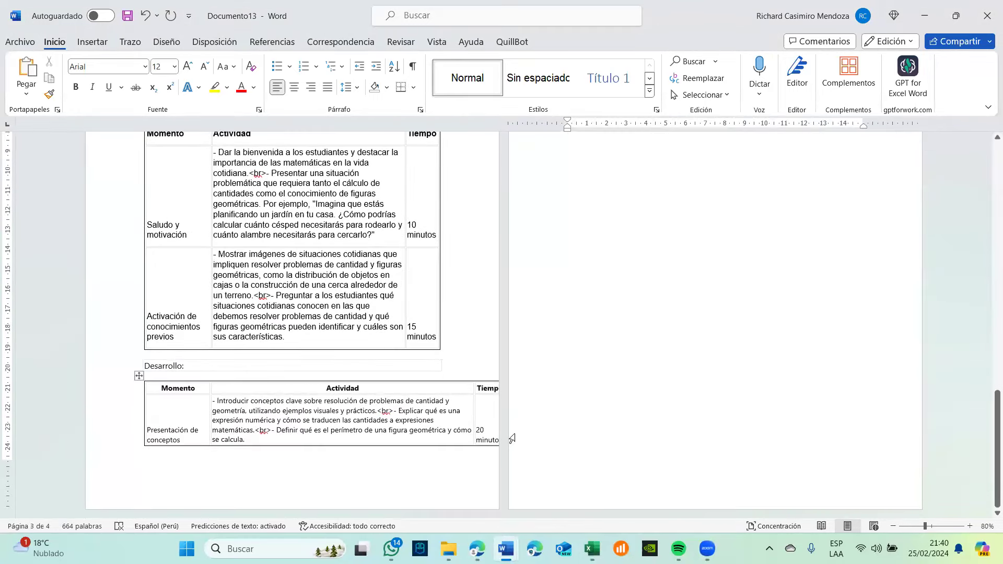
{"action": "scroll", "coordinate": [512, 437], "scroll_direction": "up", "scroll_amount": 5}
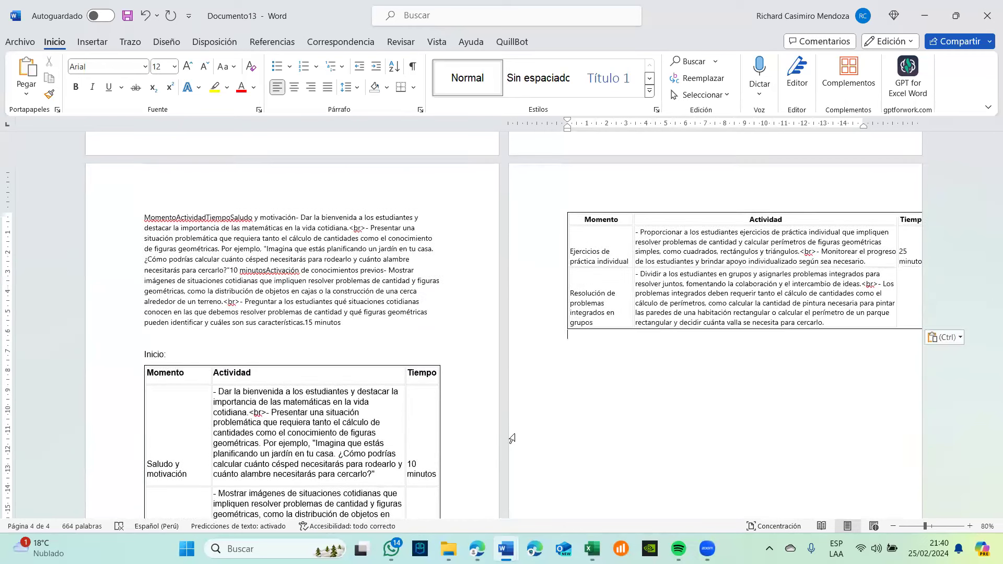
{"action": "left_click", "coordinate": [950, 337]}
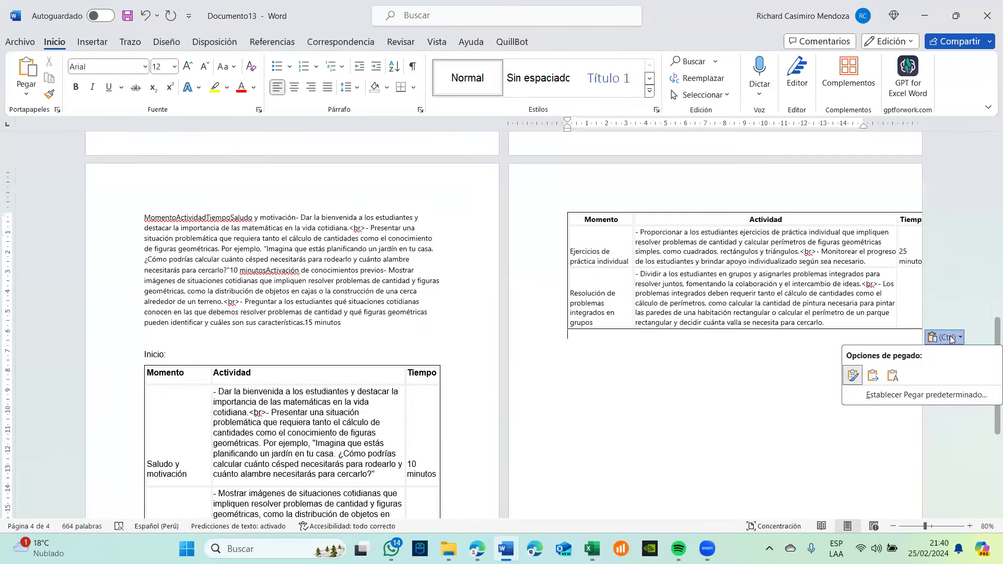
{"action": "left_click", "coordinate": [873, 376]}
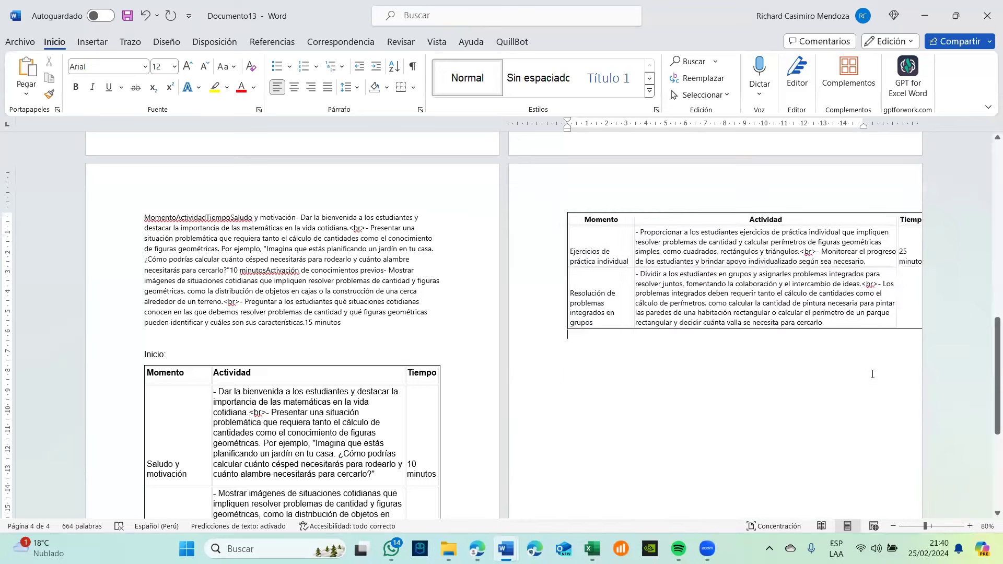
- Autofit the Desarrollo table in Documento13 with the Autoajustar al contenido option and check it against the Inicio table
{"action": "scroll", "coordinate": [597, 312], "scroll_direction": "down", "scroll_amount": 5}
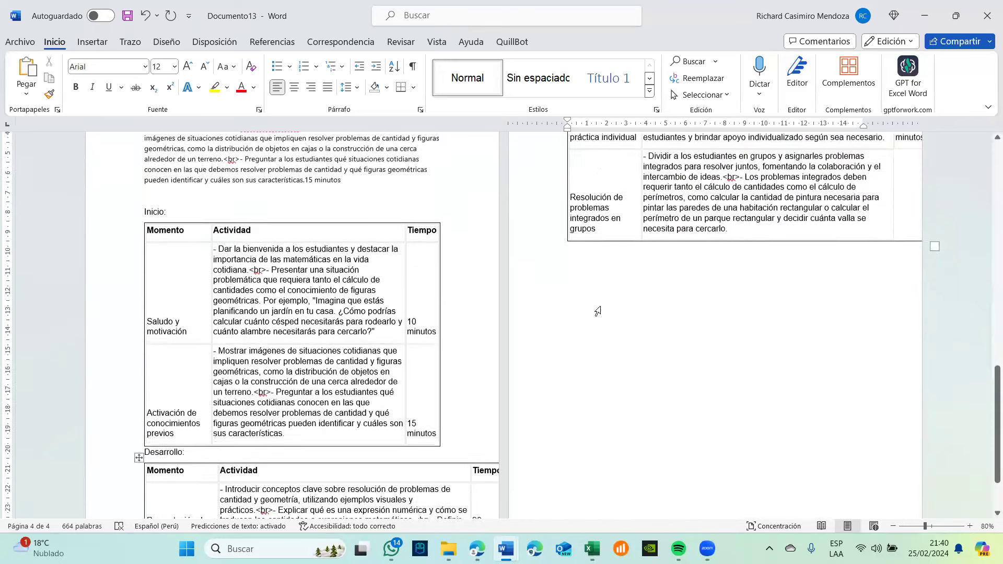
{"action": "left_click", "coordinate": [137, 361]}
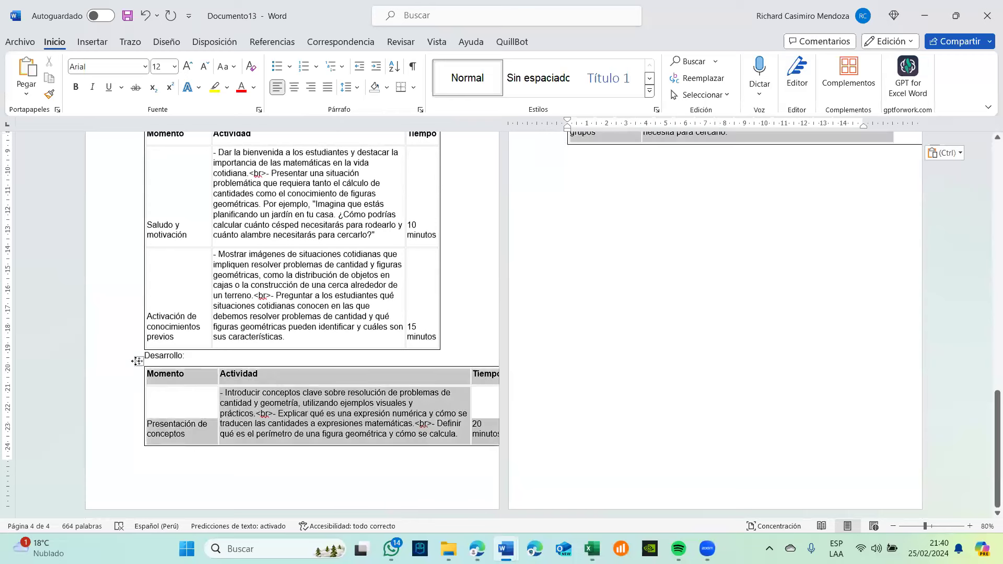
{"action": "right_click", "coordinate": [137, 361]}
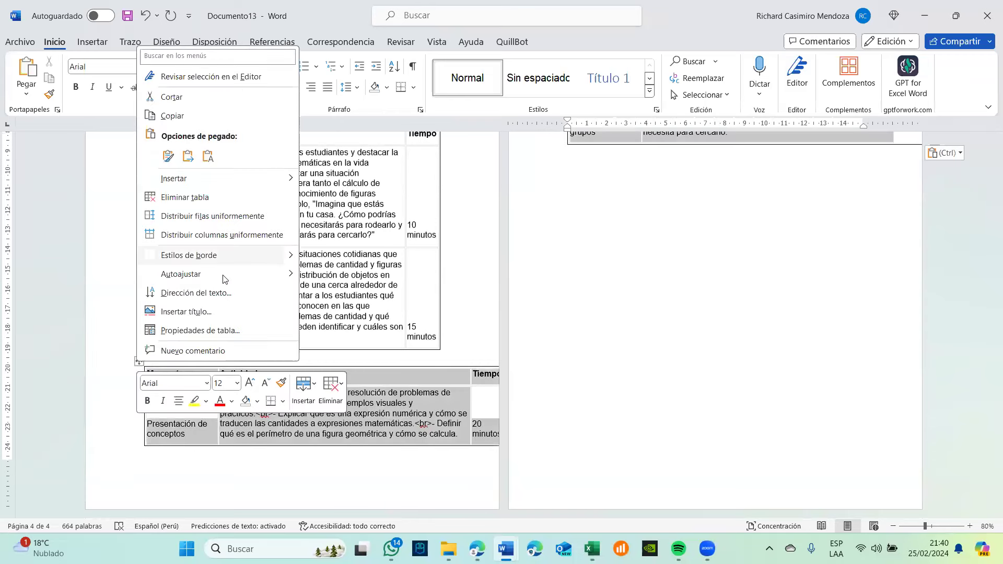
{"action": "mouse_move", "coordinate": [228, 282]}
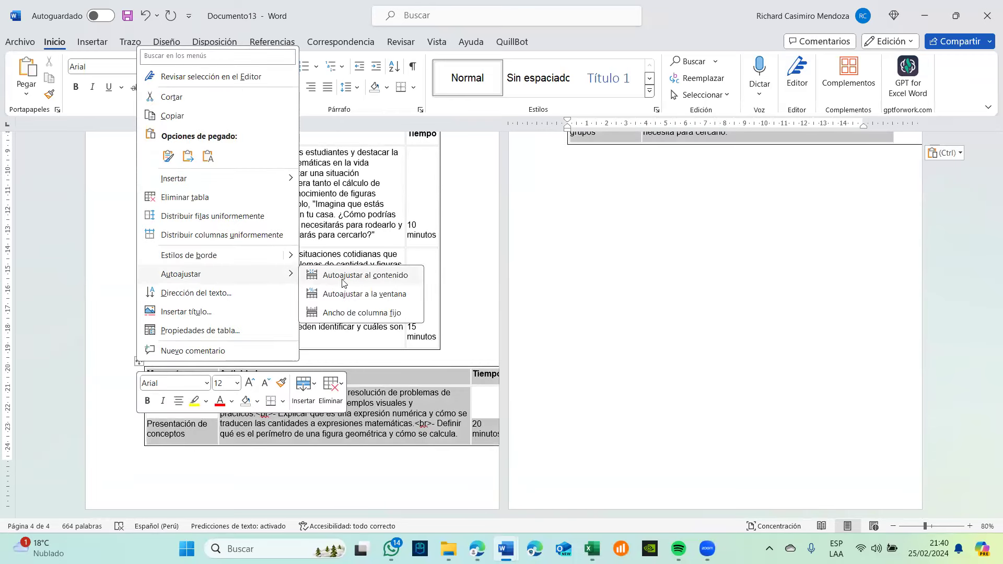
{"action": "left_click", "coordinate": [343, 282]}
{"action": "left_click", "coordinate": [498, 386]}
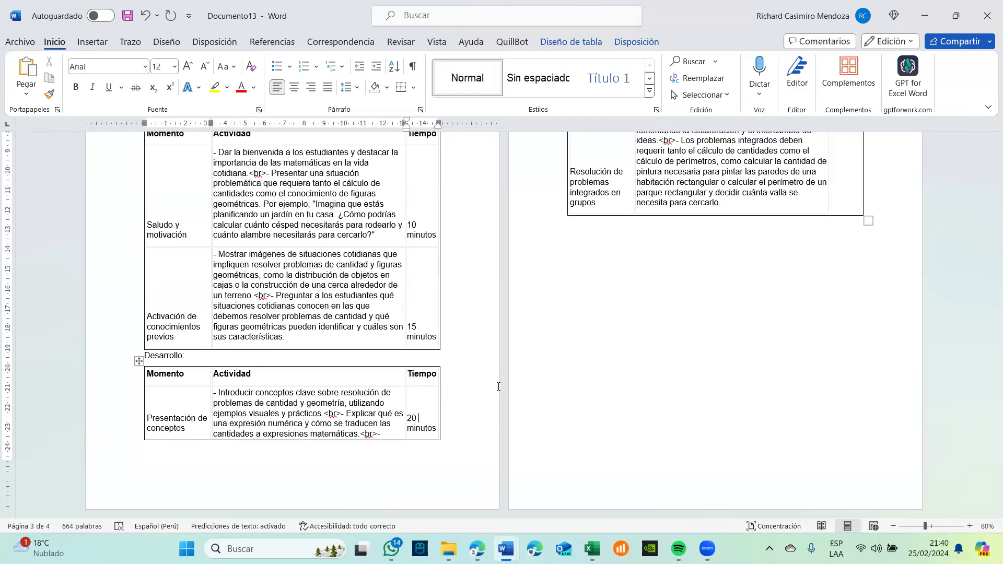
{"action": "scroll", "coordinate": [498, 387], "scroll_direction": "up", "scroll_amount": 1}
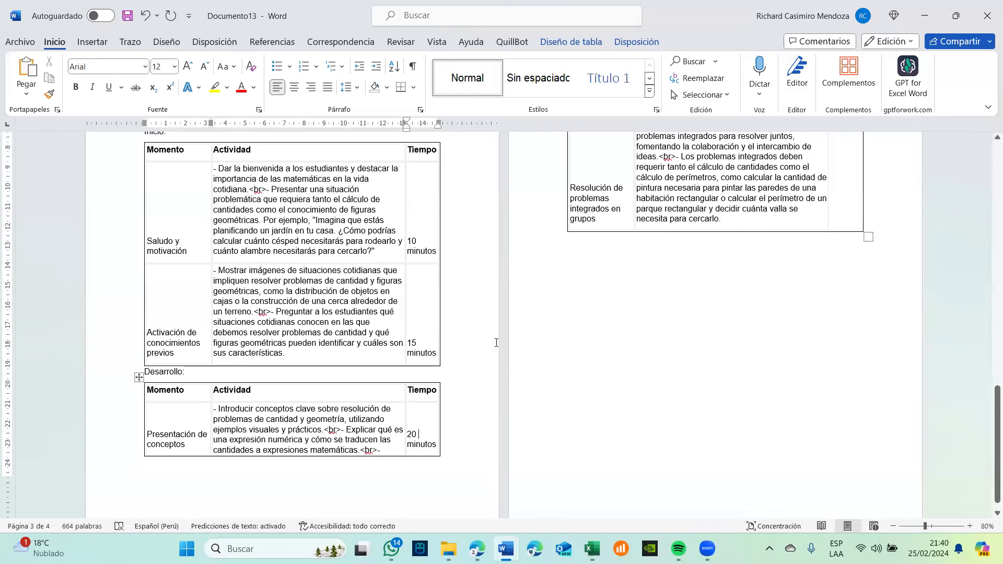
{"action": "scroll", "coordinate": [486, 343], "scroll_direction": "down", "scroll_amount": 1}
{"action": "scroll", "coordinate": [486, 343], "scroll_direction": "up", "scroll_amount": 8}
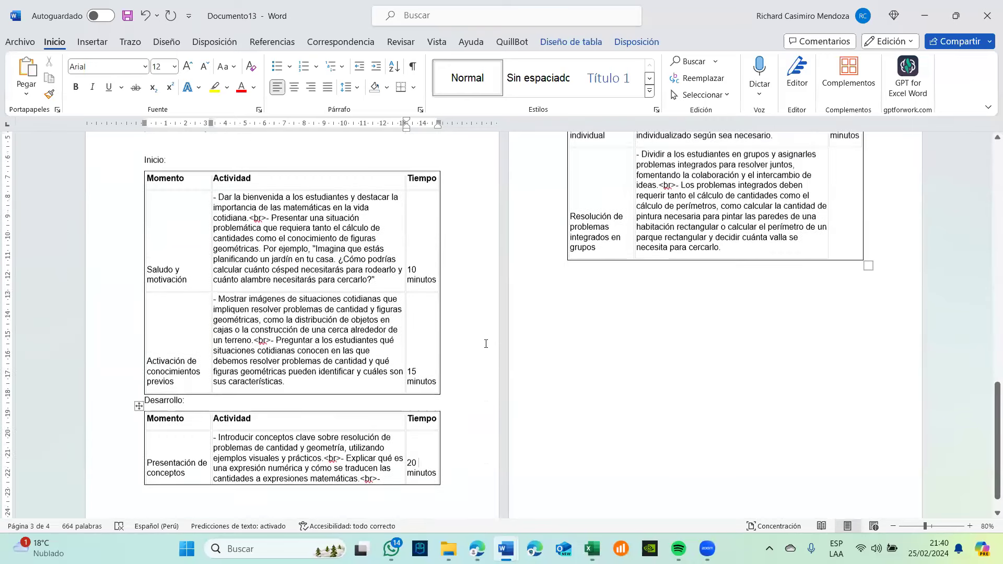
{"action": "scroll", "coordinate": [486, 344], "scroll_direction": "up", "scroll_amount": 2}
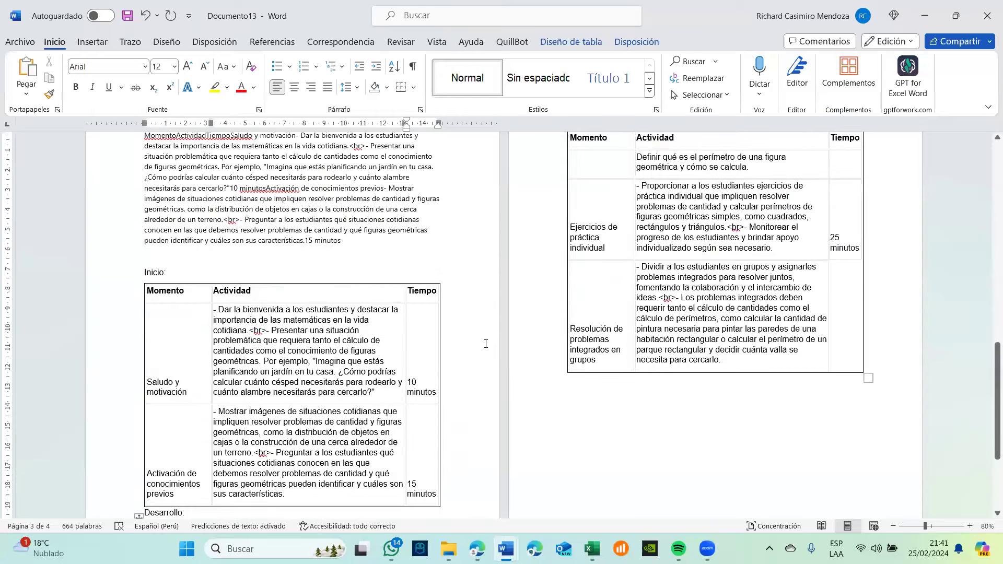
{"action": "scroll", "coordinate": [486, 344], "scroll_direction": "down", "scroll_amount": 3}
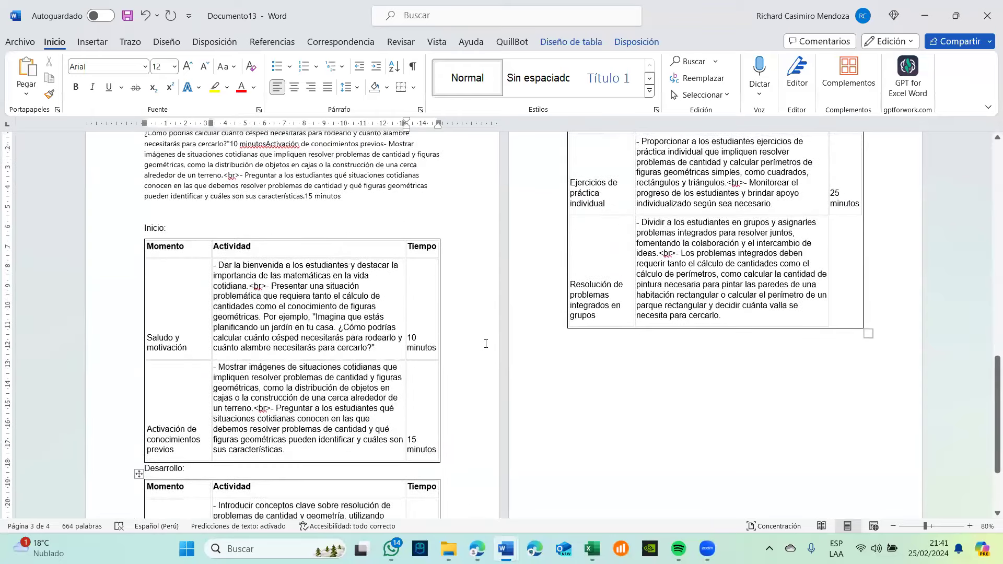
{"action": "scroll", "coordinate": [486, 343], "scroll_direction": "down", "scroll_amount": 3}
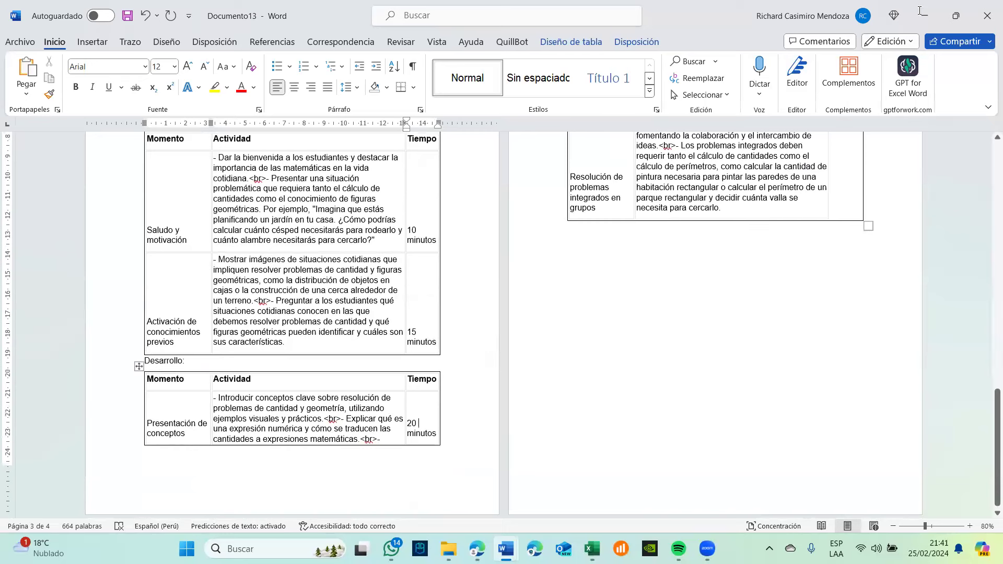
- Switch to the PROMPT SESIONES document and review the format instructions on its second page, from the heading to the session questions
{"action": "left_click", "coordinate": [922, 12]}
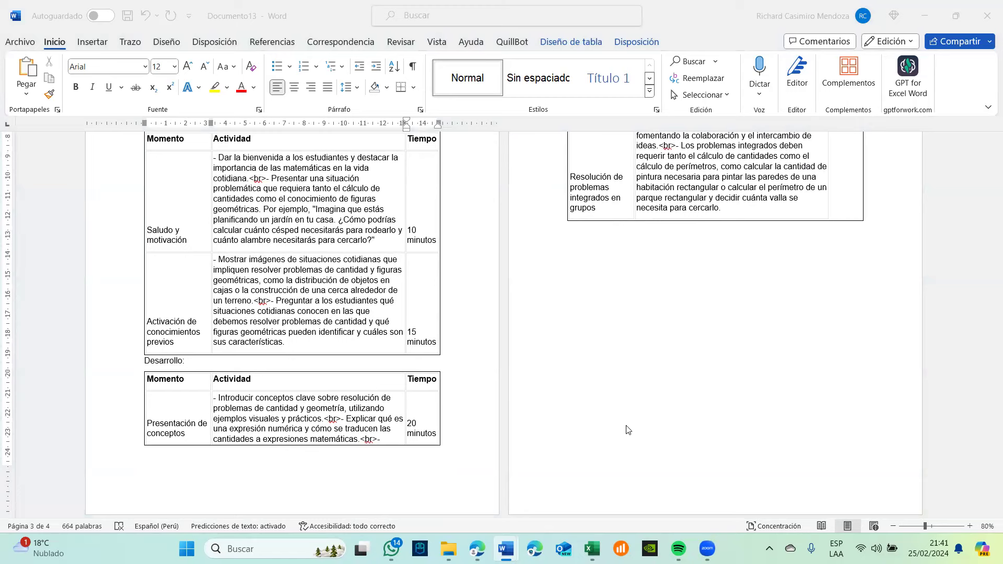
{"action": "mouse_move", "coordinate": [506, 548]}
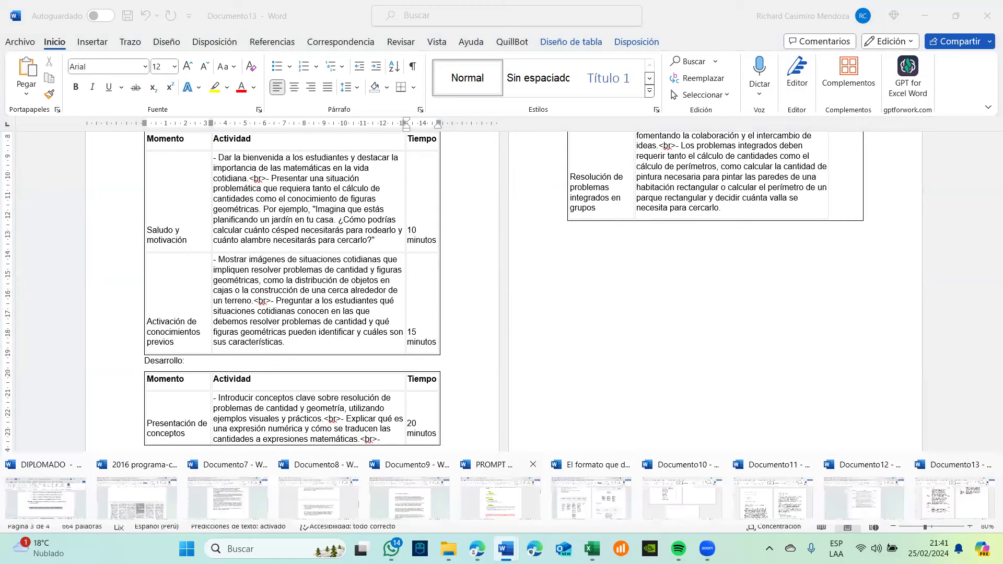
{"action": "left_click", "coordinate": [500, 494]}
{"action": "scroll", "coordinate": [481, 327], "scroll_direction": "down", "scroll_amount": 10}
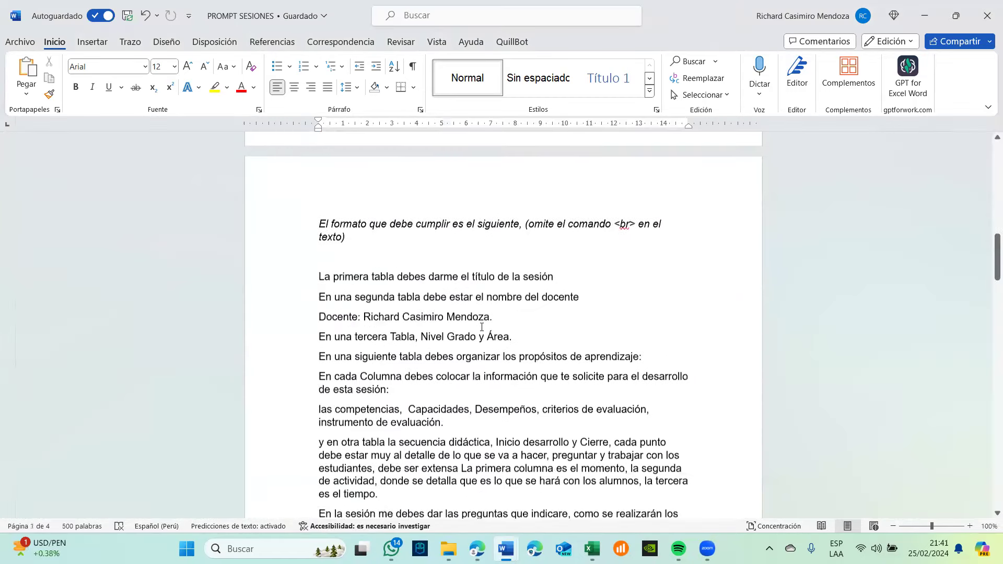
{"action": "scroll", "coordinate": [481, 327], "scroll_direction": "up", "scroll_amount": 1}
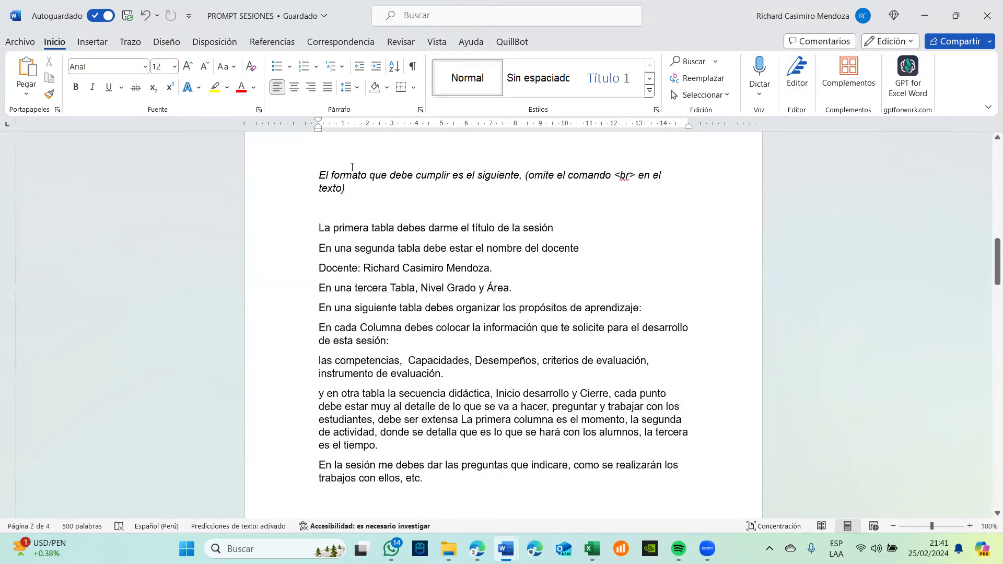
{"action": "scroll", "coordinate": [436, 212], "scroll_direction": "down", "scroll_amount": 1}
{"action": "scroll", "coordinate": [435, 212], "scroll_direction": "up", "scroll_amount": 1}
{"action": "scroll", "coordinate": [435, 212], "scroll_direction": "up", "scroll_amount": 1}
{"action": "scroll", "coordinate": [528, 184], "scroll_direction": "down", "scroll_amount": 1}
{"action": "scroll", "coordinate": [529, 185], "scroll_direction": "down", "scroll_amount": 1}
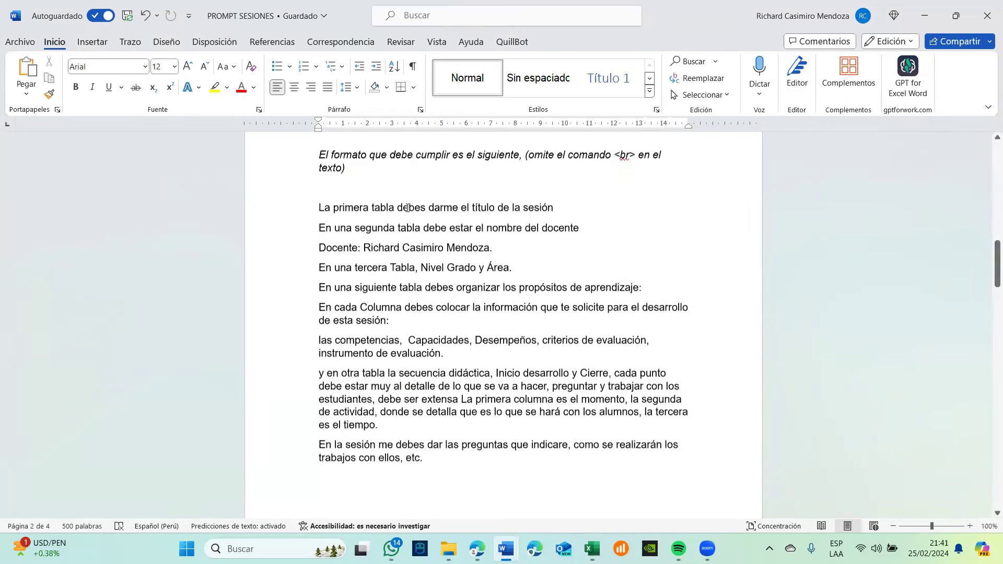
{"action": "left_click_drag", "start_coordinate": [329, 215], "coordinate": [433, 459]}
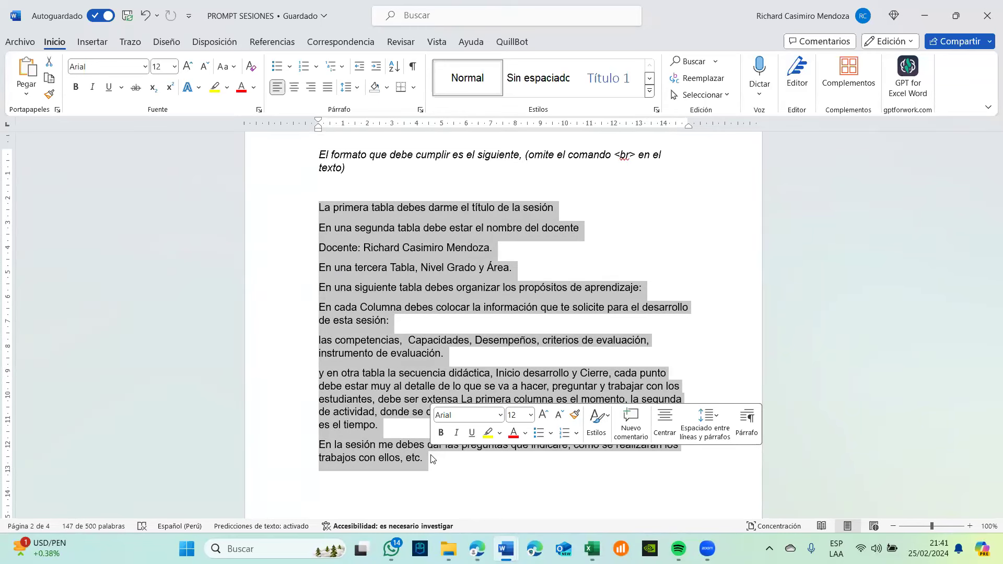
{"action": "left_click", "coordinate": [406, 293]}
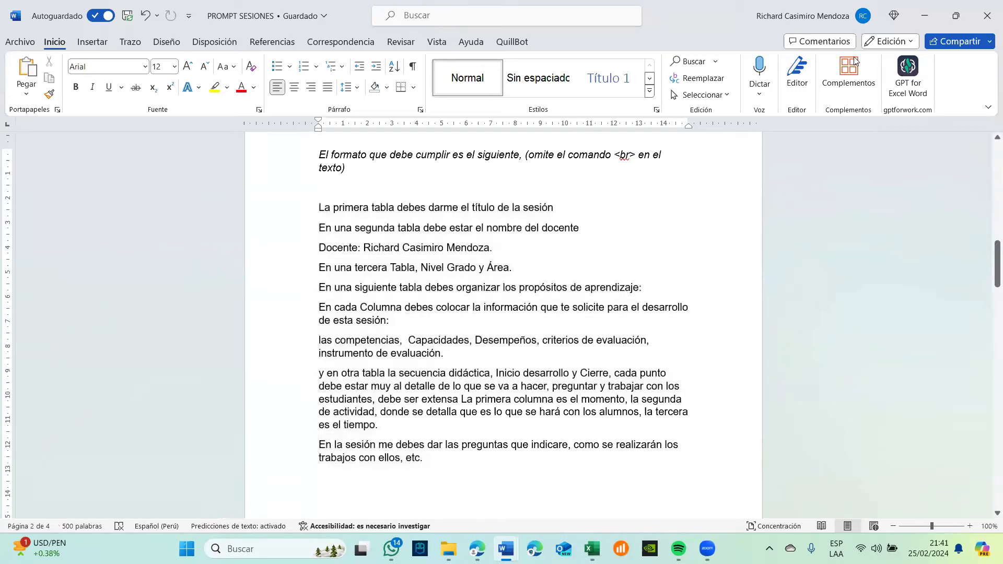
- Copy the opening section of the prompt, from the greeting through the red instruction about the detailed didactic sequence
{"action": "scroll", "coordinate": [559, 323], "scroll_direction": "up", "scroll_amount": 8}
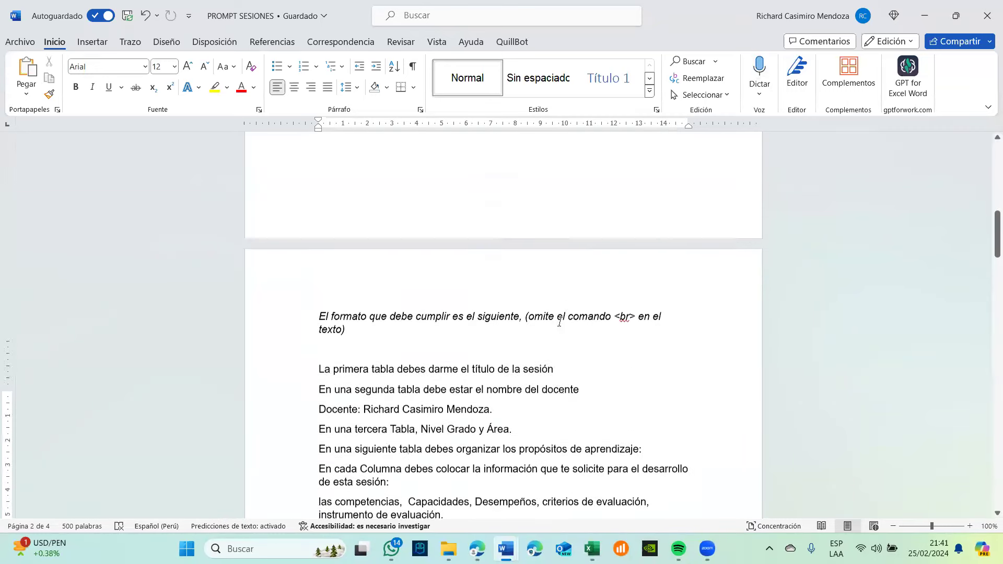
{"action": "scroll", "coordinate": [560, 323], "scroll_direction": "up", "scroll_amount": 10}
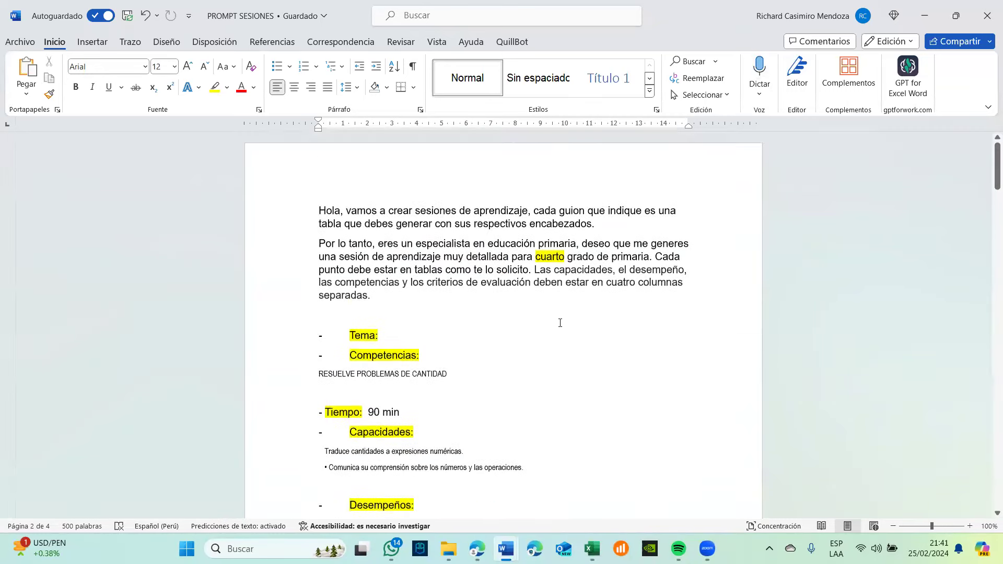
{"action": "scroll", "coordinate": [560, 323], "scroll_direction": "down", "scroll_amount": 2}
{"action": "scroll", "coordinate": [560, 323], "scroll_direction": "down", "scroll_amount": 2}
{"action": "scroll", "coordinate": [560, 322], "scroll_direction": "down", "scroll_amount": 1}
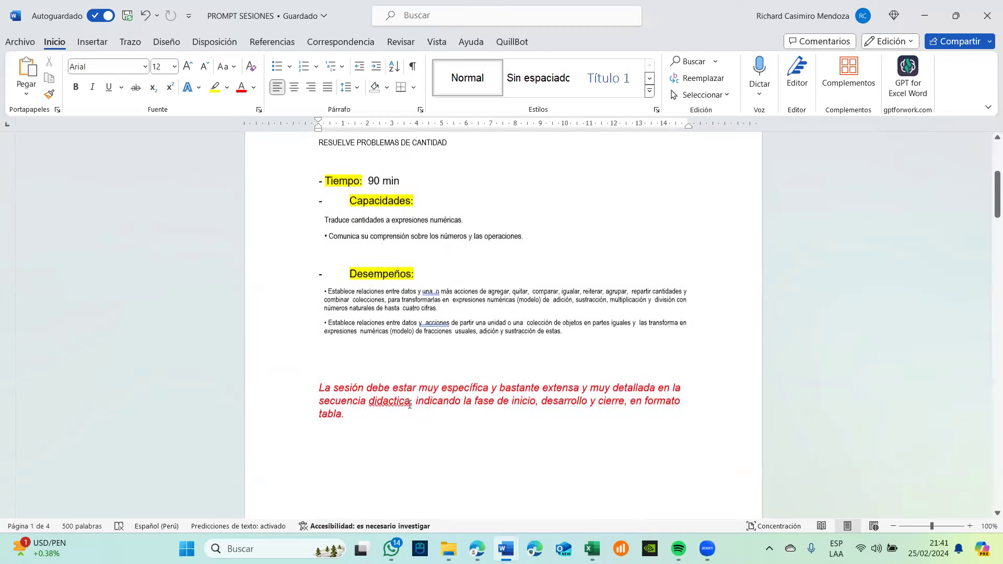
{"action": "left_click", "coordinate": [386, 414]}
{"action": "key", "text": "ctrl+shift+Home"}
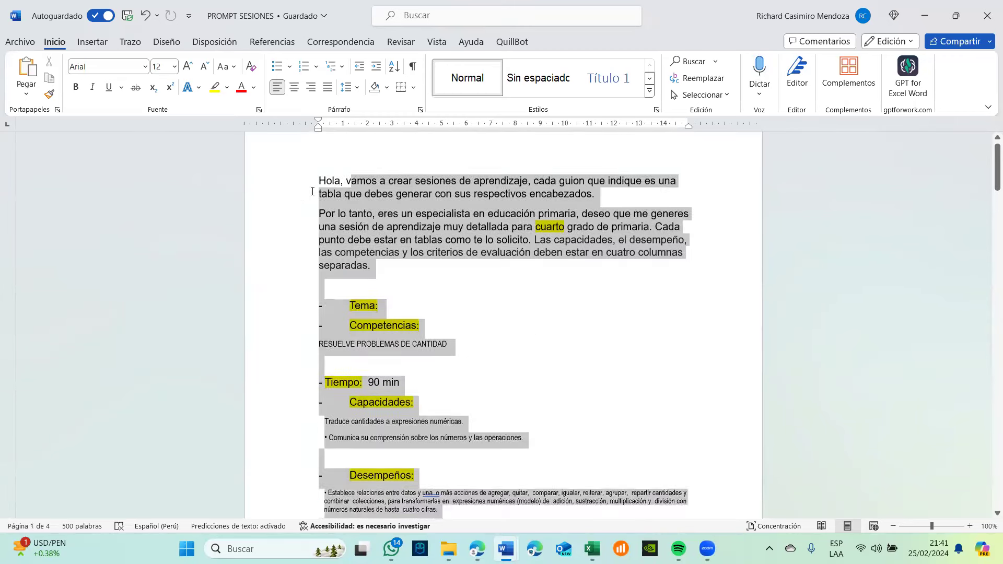
{"action": "scroll", "coordinate": [301, 226], "scroll_direction": "up", "scroll_amount": 1}
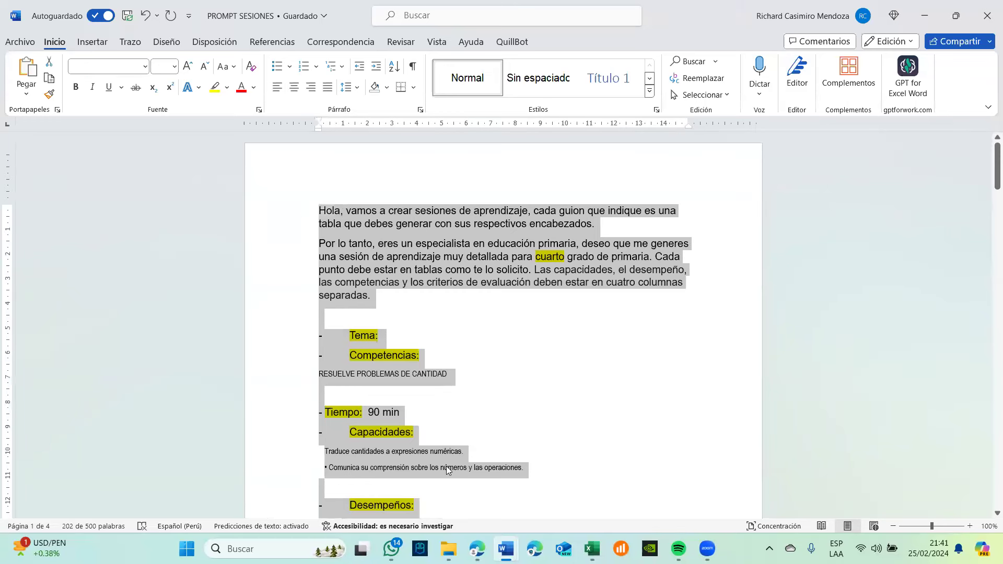
- Switch to Microsoft Copilot in the browser and submit the copied fourth-grade session prompt
{"action": "mouse_move", "coordinate": [477, 548]}
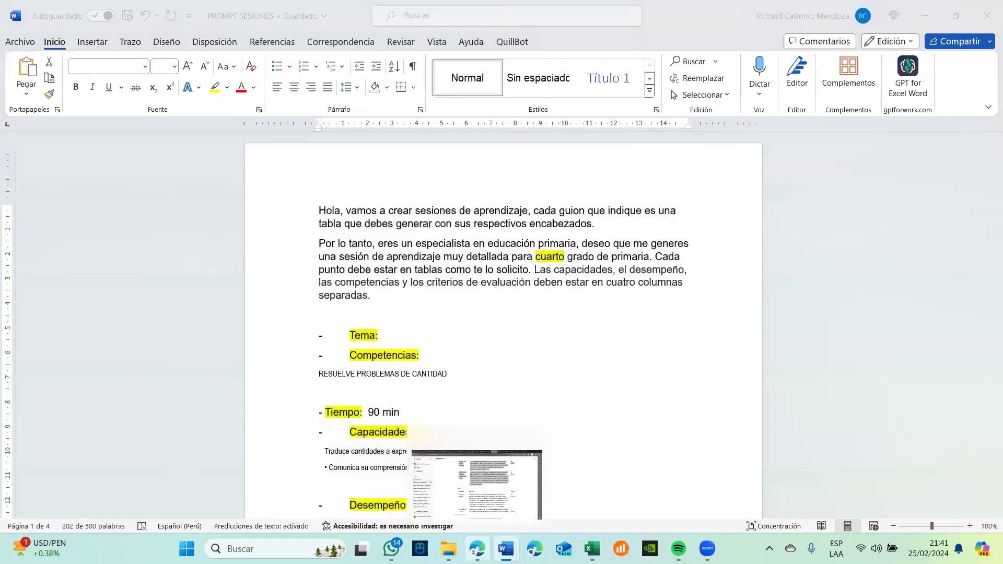
{"action": "left_click", "coordinate": [477, 514]}
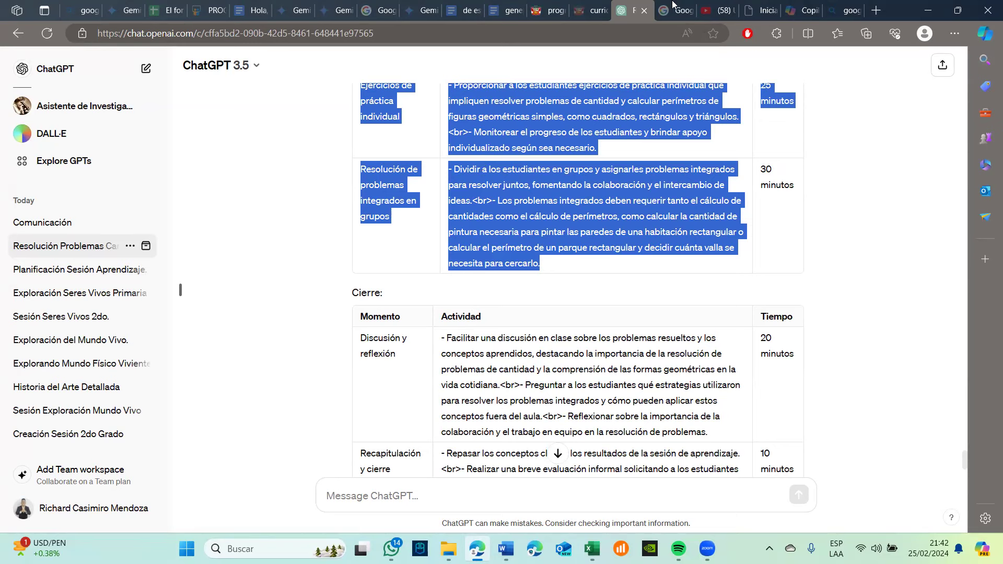
{"action": "left_click", "coordinate": [797, 8]}
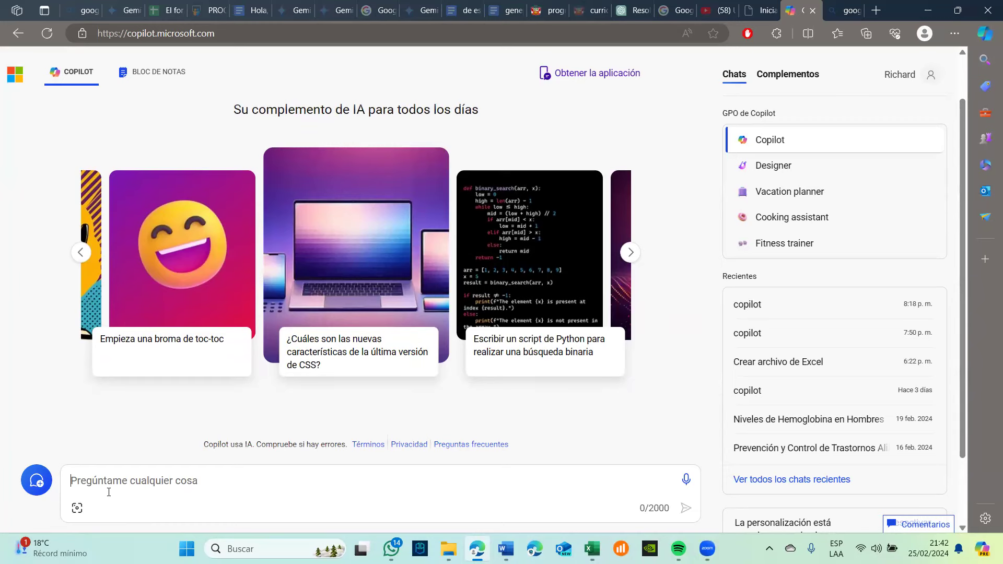
{"action": "key", "text": "ctrl+v"}
{"action": "scroll", "coordinate": [223, 366], "scroll_direction": "up", "scroll_amount": 3}
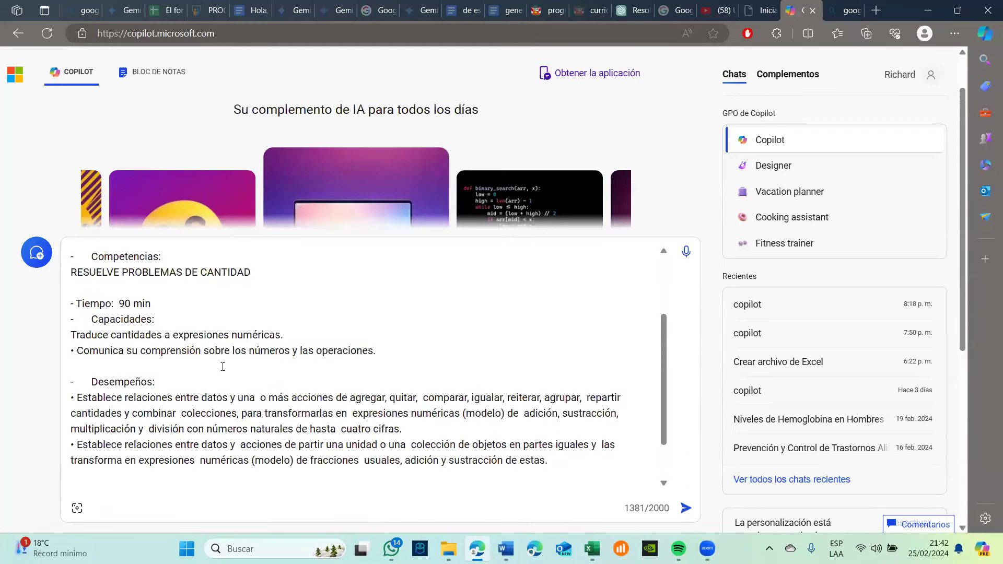
{"action": "scroll", "coordinate": [223, 366], "scroll_direction": "down", "scroll_amount": 3}
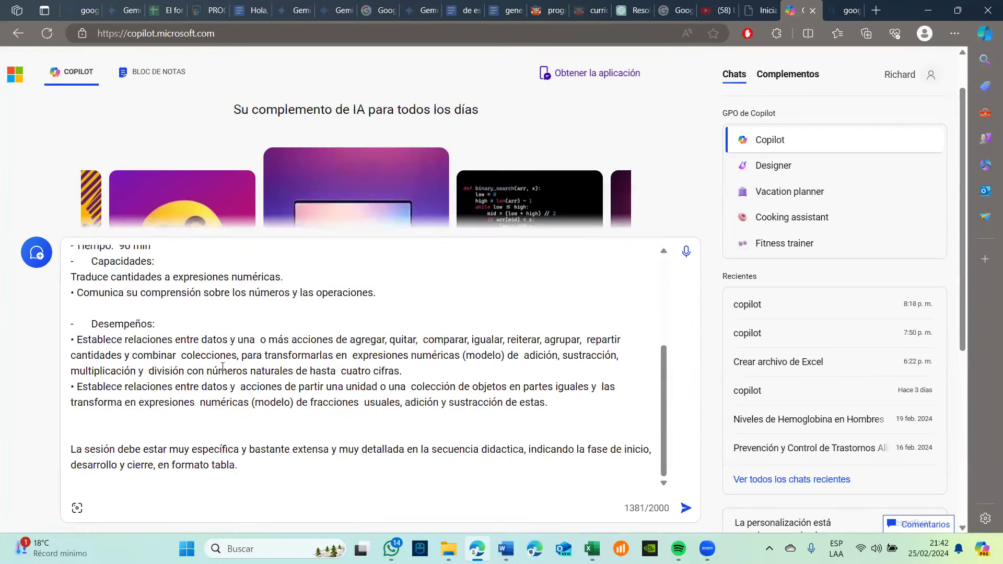
{"action": "key", "text": "Return"}
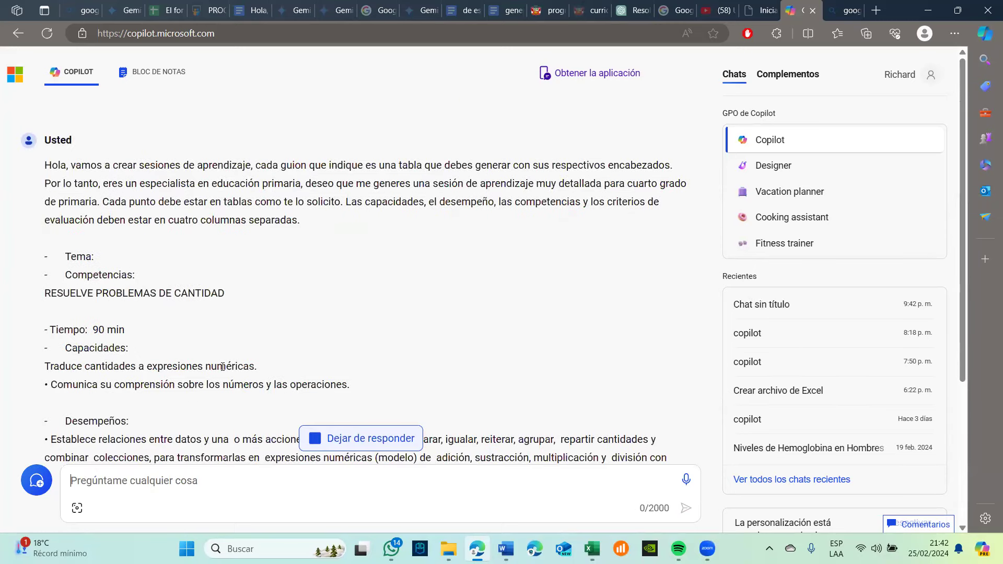
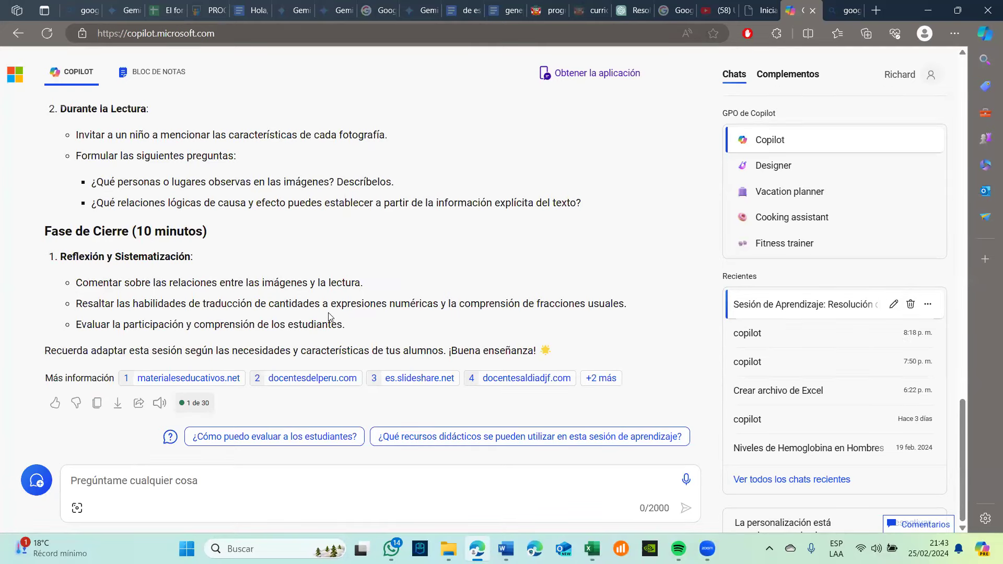
- Return to the PROMPT SESIONES document and copy the format instructions, from "El formato que debe cumplir es el siguiente" to the session questions
{"action": "scroll", "coordinate": [328, 316], "scroll_direction": "up", "scroll_amount": 1}
{"action": "scroll", "coordinate": [329, 316], "scroll_direction": "down", "scroll_amount": 1}
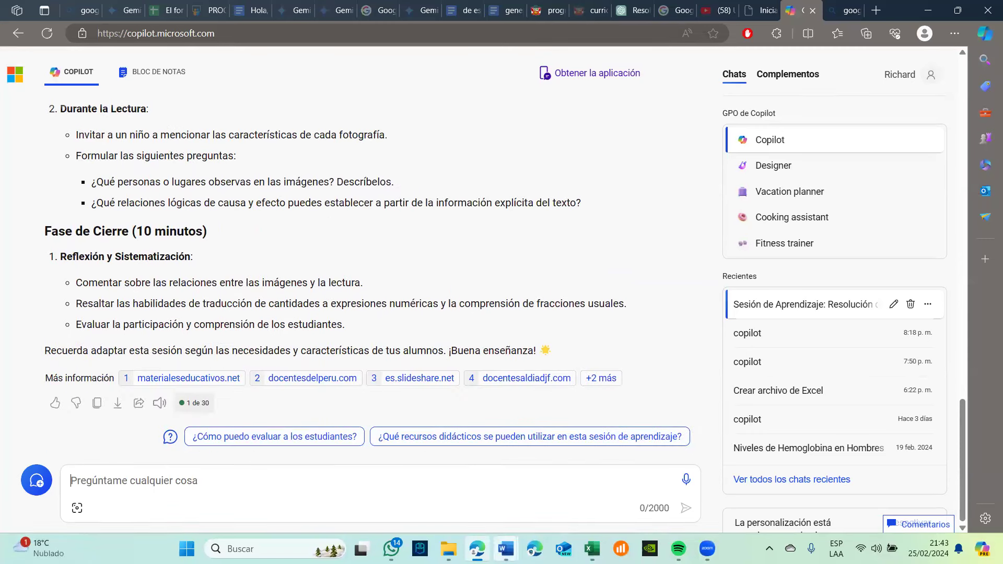
{"action": "mouse_move", "coordinate": [506, 549]}
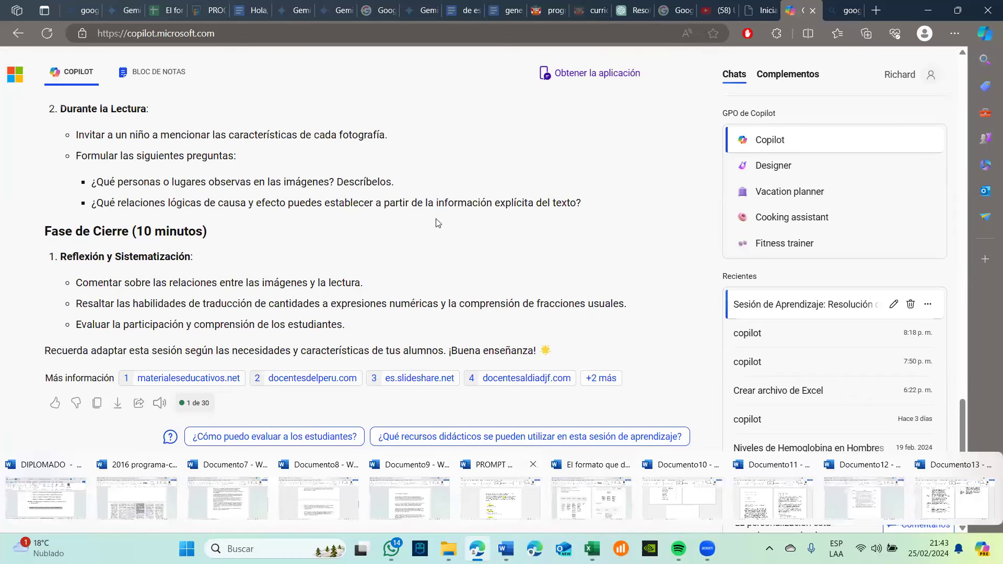
{"action": "scroll", "coordinate": [436, 218], "scroll_direction": "down", "scroll_amount": 6}
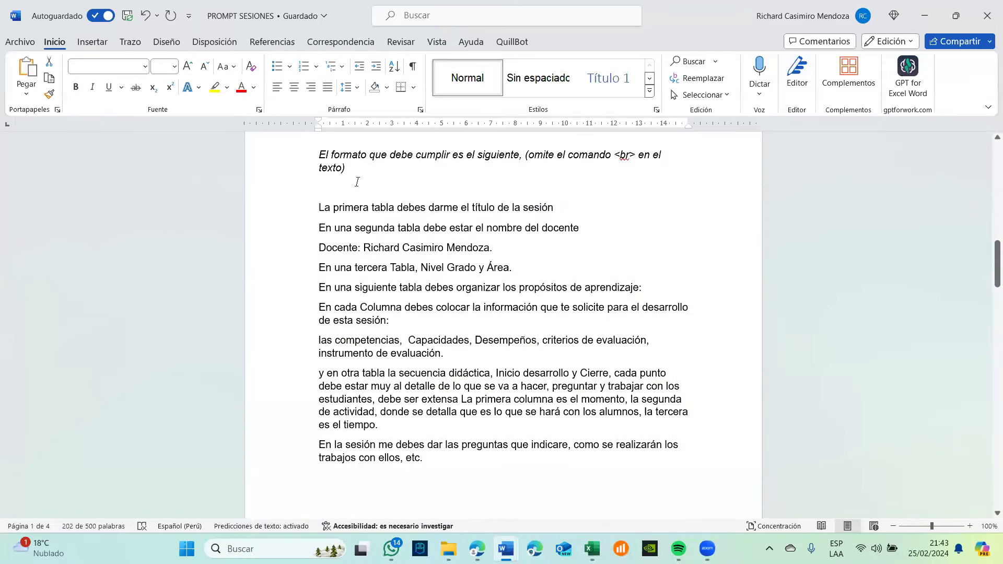
{"action": "left_click_drag", "start_coordinate": [319, 154], "coordinate": [439, 466]}
{"action": "key", "text": "ctrl+c"}
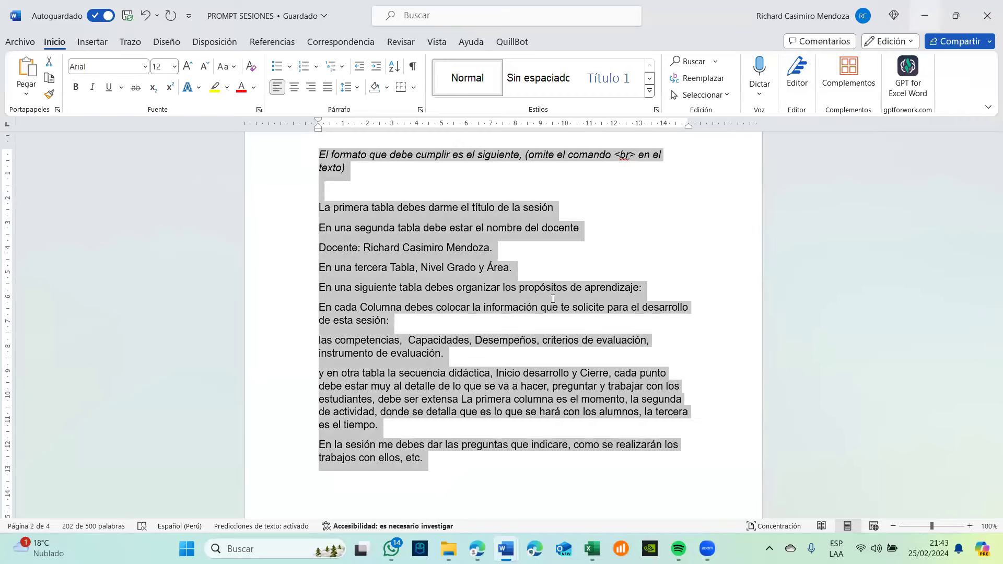
- Go back to the Copilot chat and submit the copied table format instructions as a follow-up prompt
{"action": "left_click", "coordinate": [924, 20]}
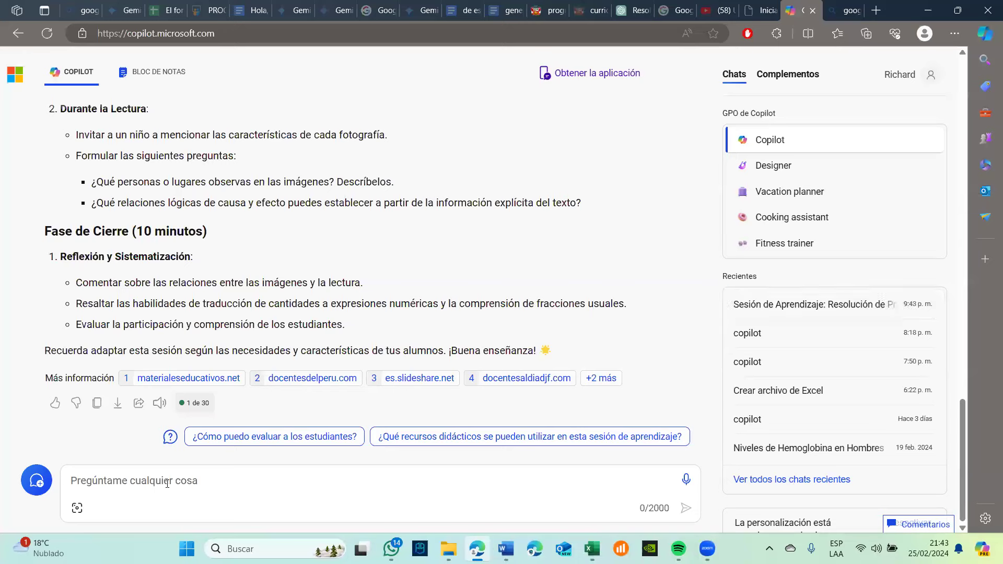
{"action": "key", "text": "ctrl+v"}
{"action": "key", "text": "Return"}
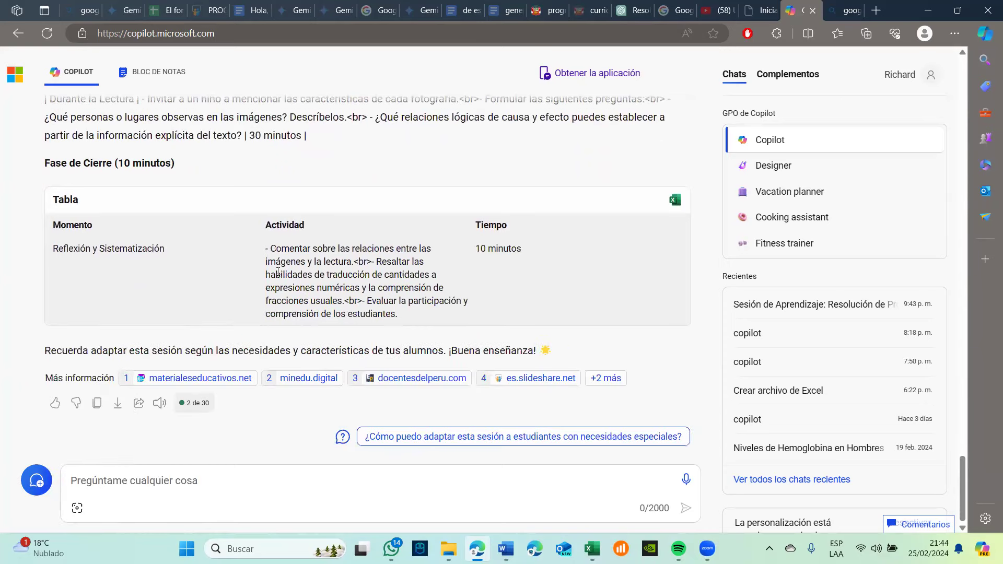
- Try to open the Propósitos de Aprendizaje table from the Copilot response in Excel
{"action": "scroll", "coordinate": [277, 271], "scroll_direction": "up", "scroll_amount": 1}
{"action": "scroll", "coordinate": [278, 271], "scroll_direction": "up", "scroll_amount": 7}
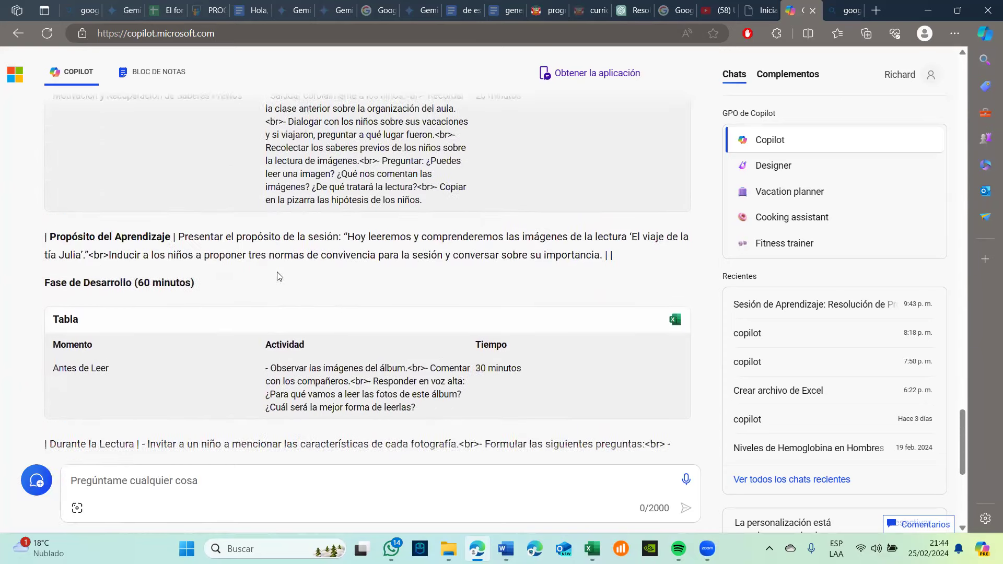
{"action": "scroll", "coordinate": [278, 272], "scroll_direction": "up", "scroll_amount": 4}
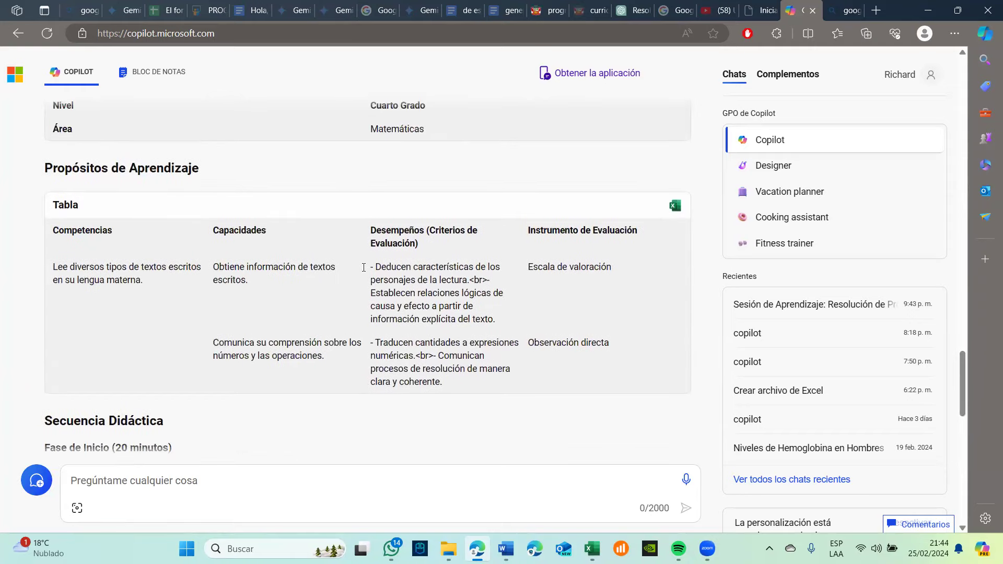
{"action": "left_click", "coordinate": [674, 207]}
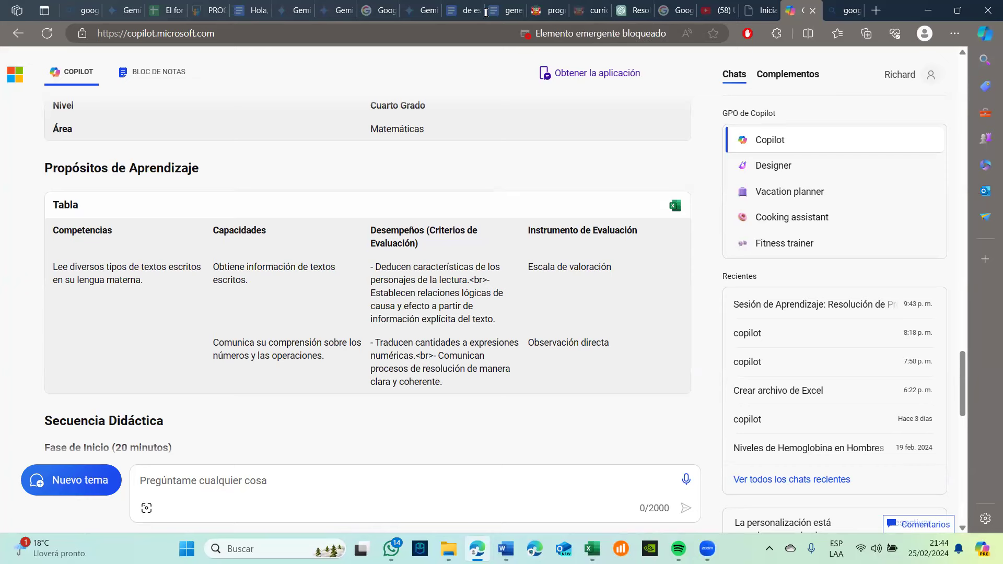
- Set pop-ups and redirects from copilot.microsoft.com to always allowed, and open the Propósitos de Aprendizaje table in Excel
{"action": "left_click", "coordinate": [697, 41]}
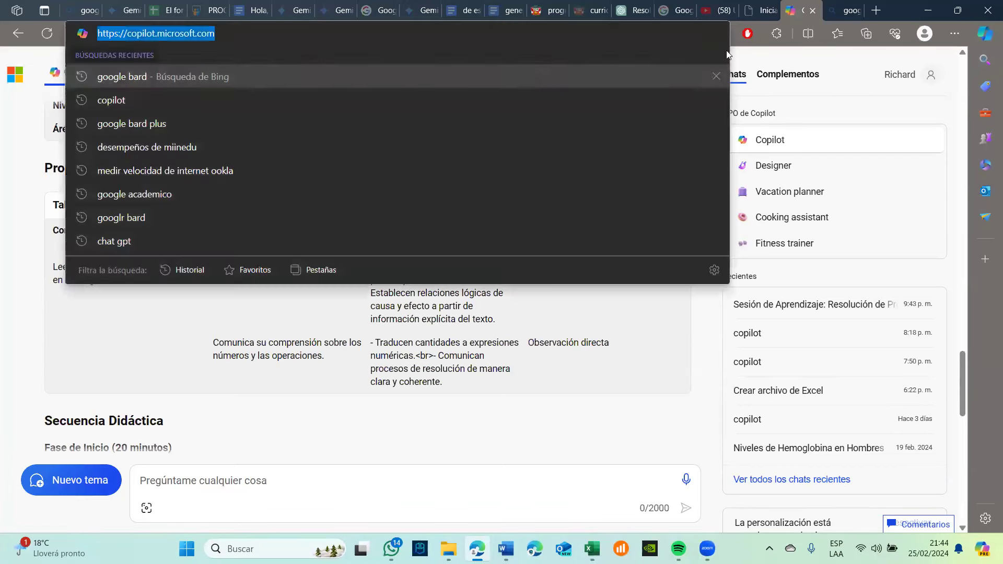
{"action": "left_click", "coordinate": [630, 54]}
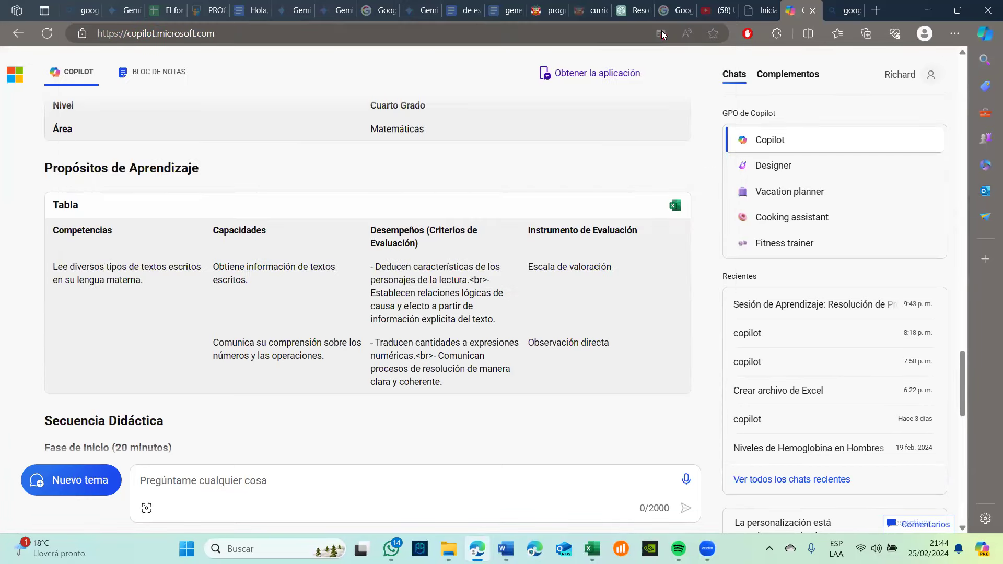
{"action": "left_click", "coordinate": [666, 32]}
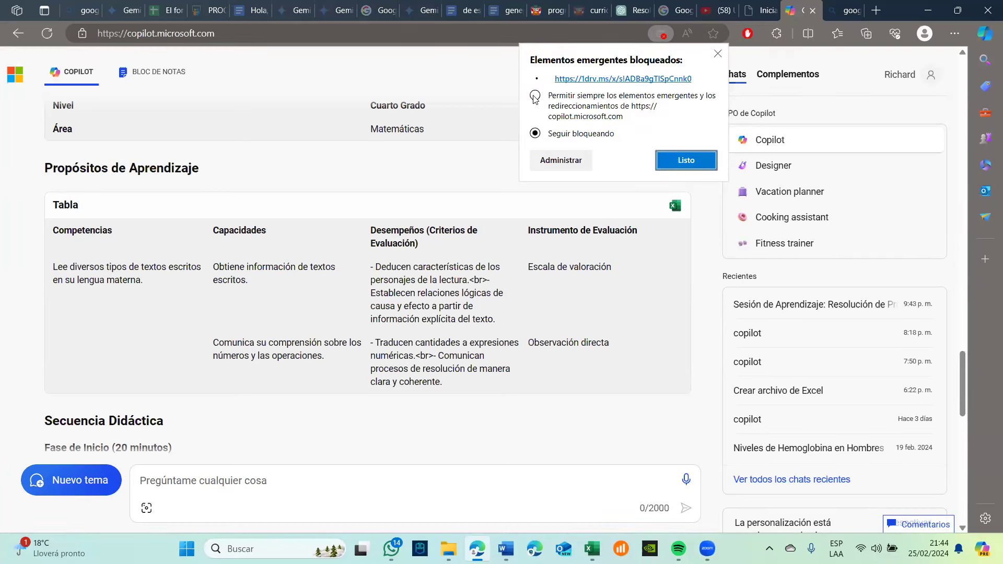
{"action": "left_click", "coordinate": [611, 100]}
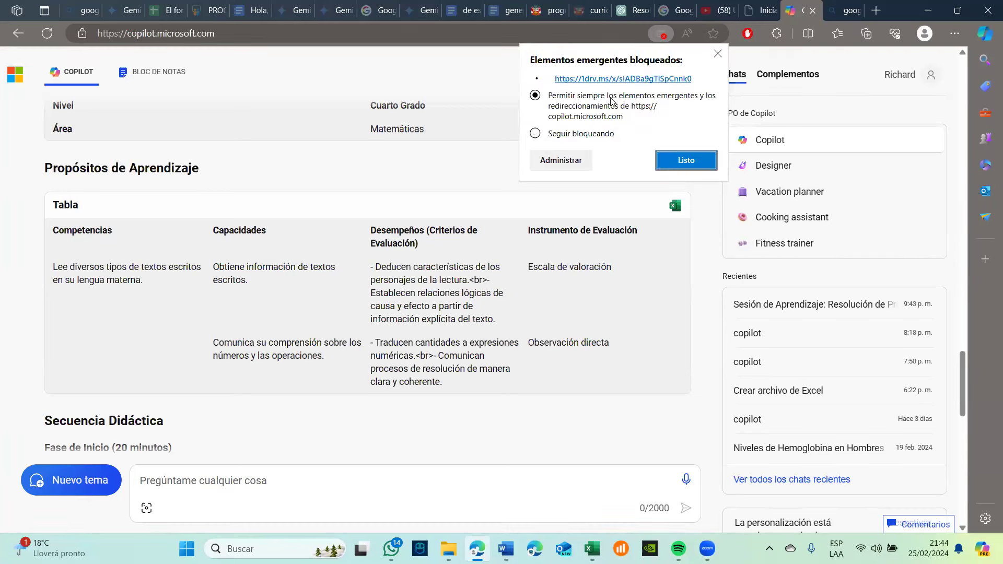
{"action": "left_click", "coordinate": [717, 55]}
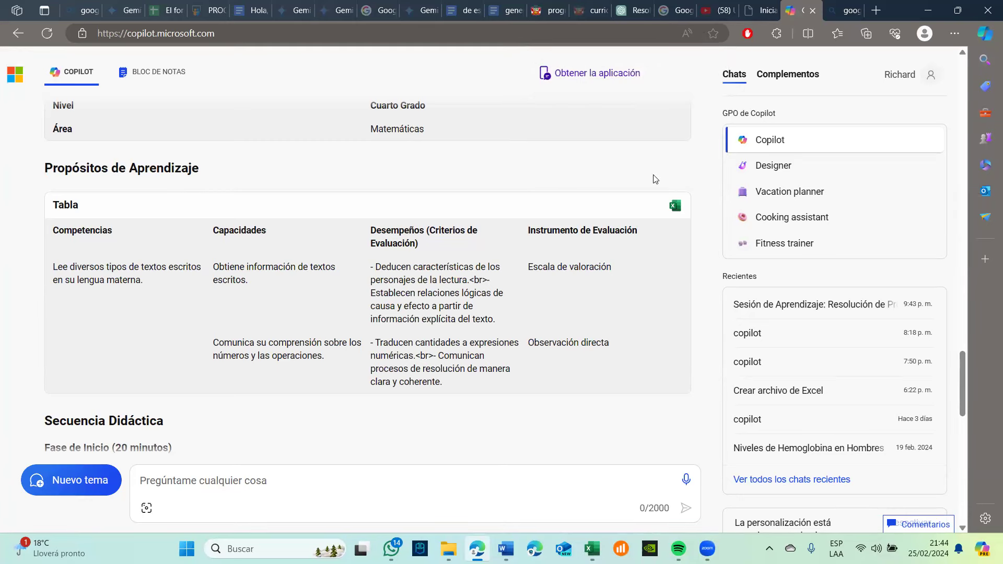
{"action": "left_click", "coordinate": [675, 207]}
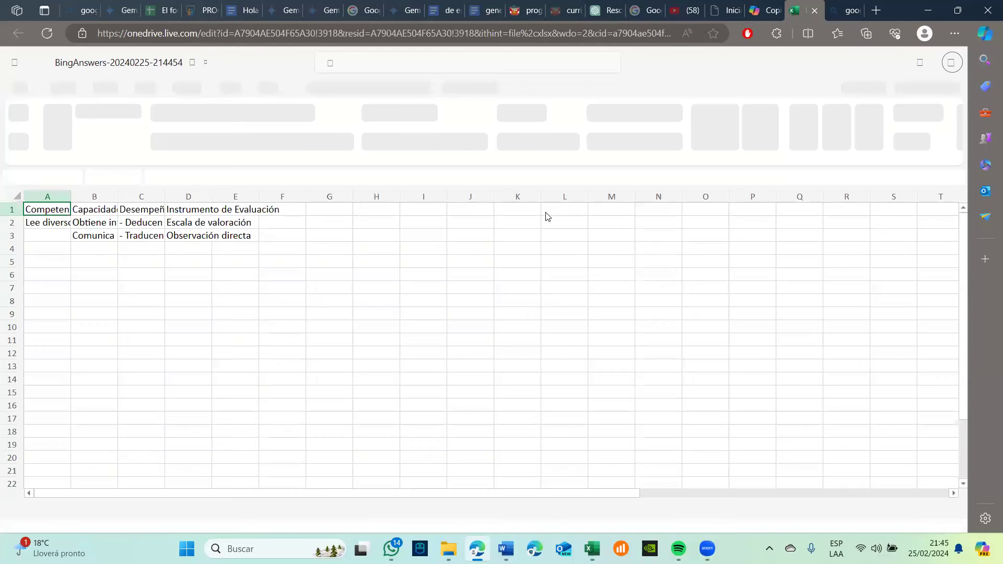
- Fit columns B and C to their text in the exported sheet, narrow column C, and select cell C2
{"action": "left_click", "coordinate": [154, 236]}
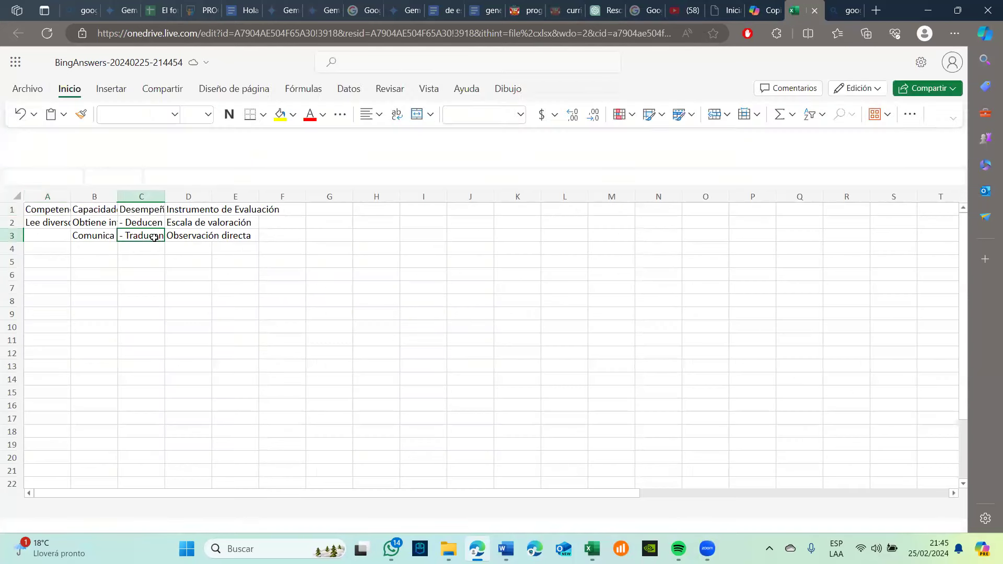
{"action": "left_click", "coordinate": [117, 200]}
{"action": "left_click", "coordinate": [117, 157]}
{"action": "left_click", "coordinate": [118, 159]}
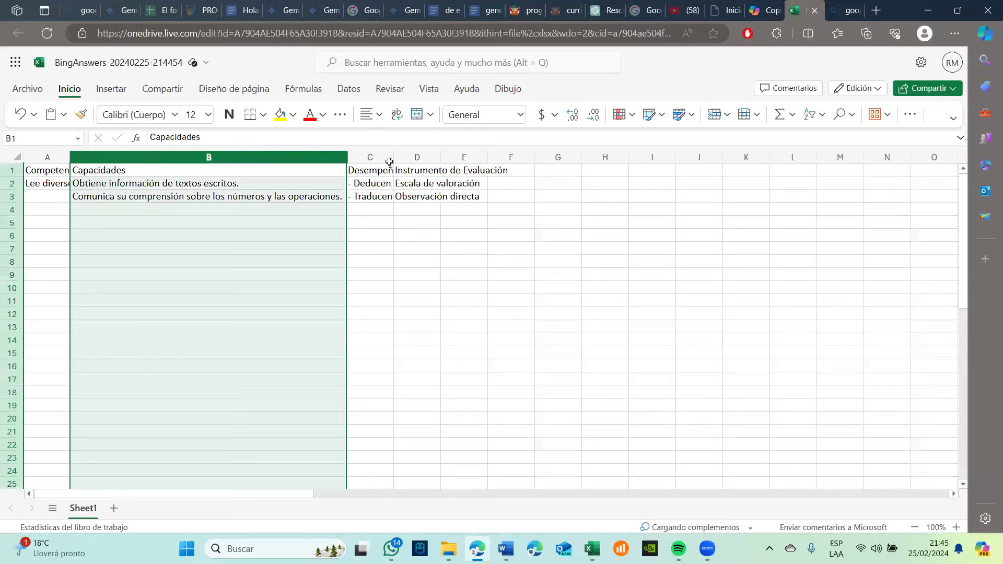
{"action": "double_click", "coordinate": [394, 157]}
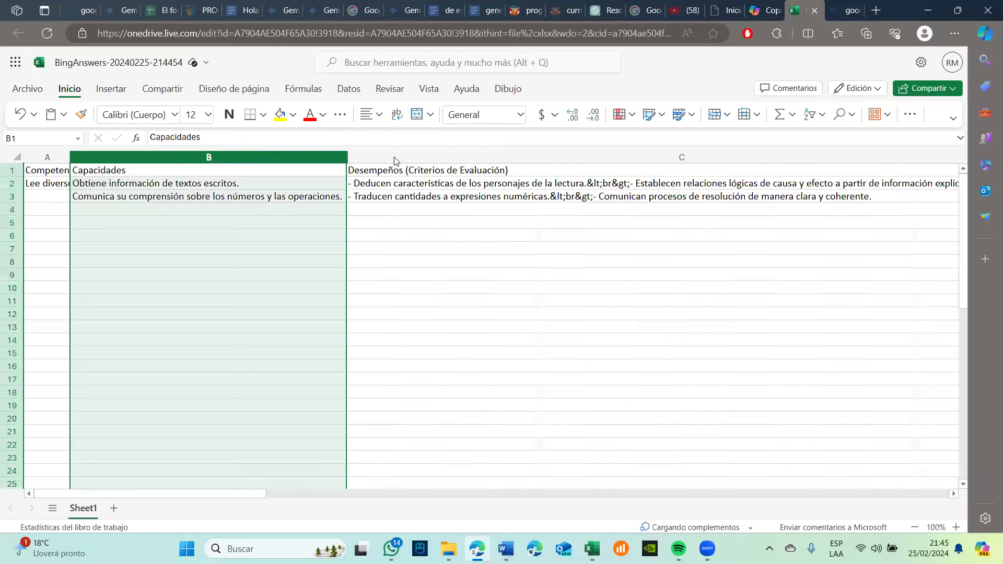
{"action": "scroll", "coordinate": [508, 228], "scroll_direction": "right", "scroll_amount": 3}
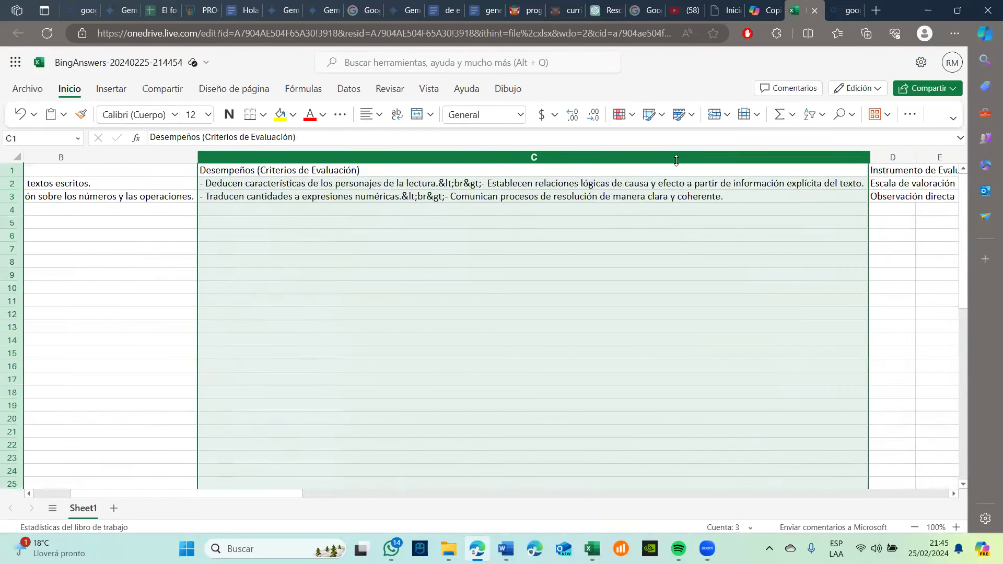
{"action": "left_click_drag", "start_coordinate": [865, 156], "coordinate": [719, 156]}
{"action": "left_click", "coordinate": [473, 187]}
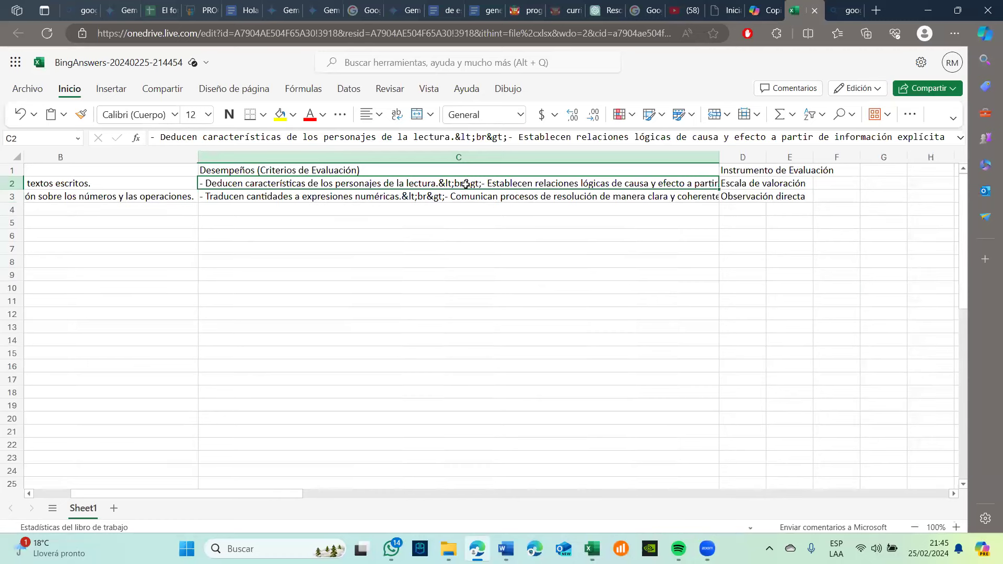
- Return to the Copilot chat and review both generated fourth-grade sessions along with the prompts that produced them
{"action": "left_click", "coordinate": [761, 11]}
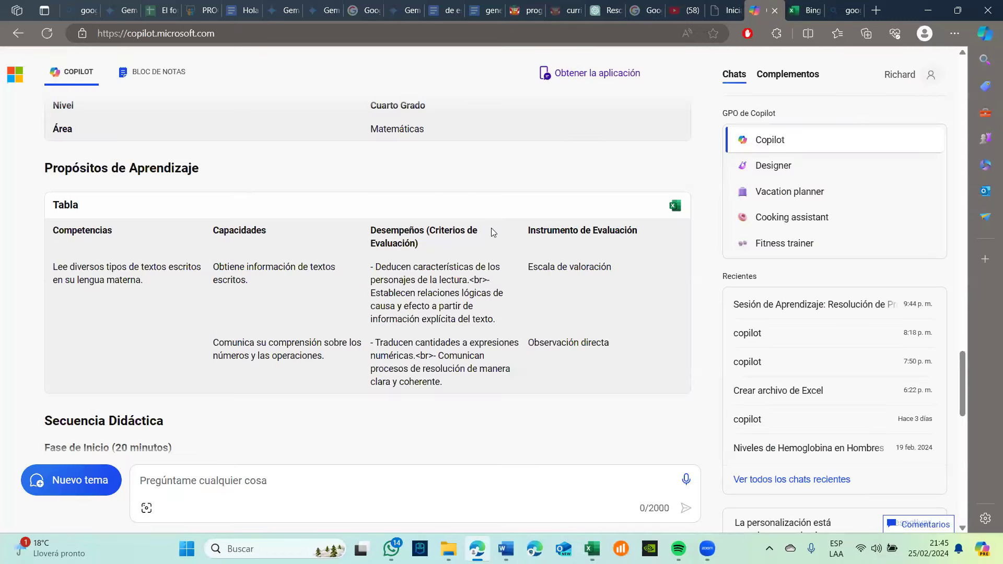
{"action": "scroll", "coordinate": [491, 232], "scroll_direction": "down", "scroll_amount": 7}
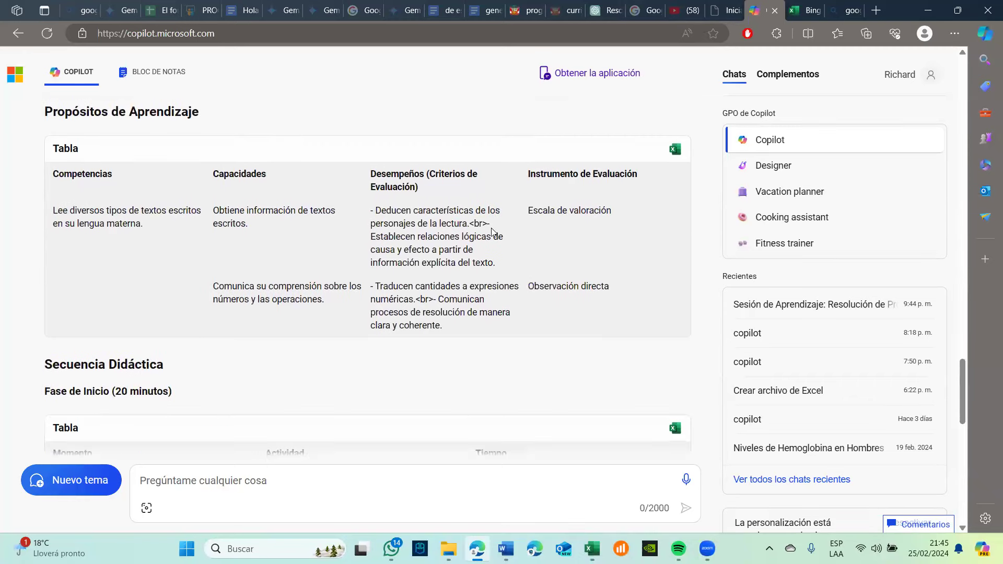
{"action": "scroll", "coordinate": [491, 233], "scroll_direction": "down", "scroll_amount": 7}
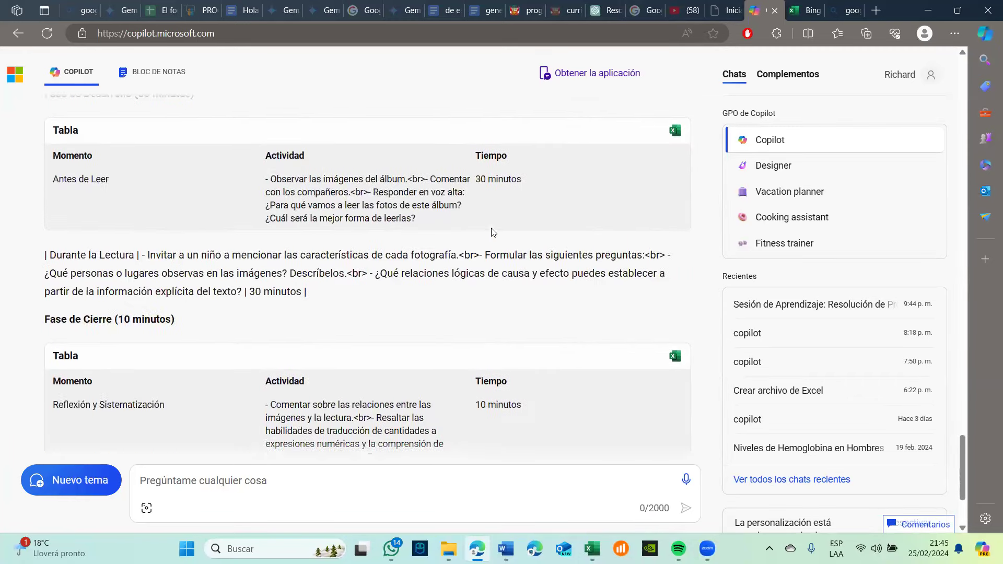
{"action": "scroll", "coordinate": [492, 229], "scroll_direction": "up", "scroll_amount": 14}
{"action": "scroll", "coordinate": [492, 231], "scroll_direction": "up", "scroll_amount": 20}
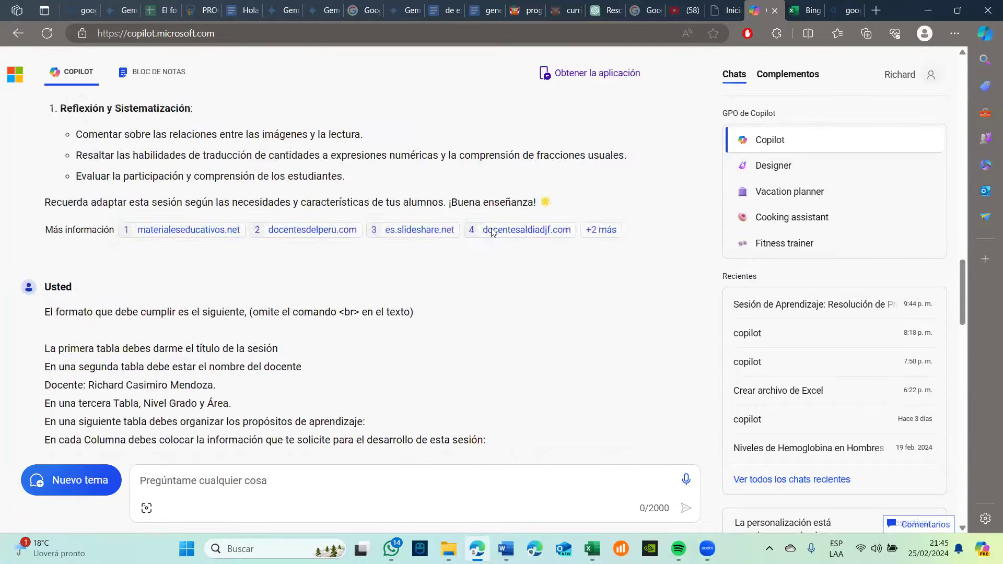
{"action": "scroll", "coordinate": [492, 230], "scroll_direction": "up", "scroll_amount": 10}
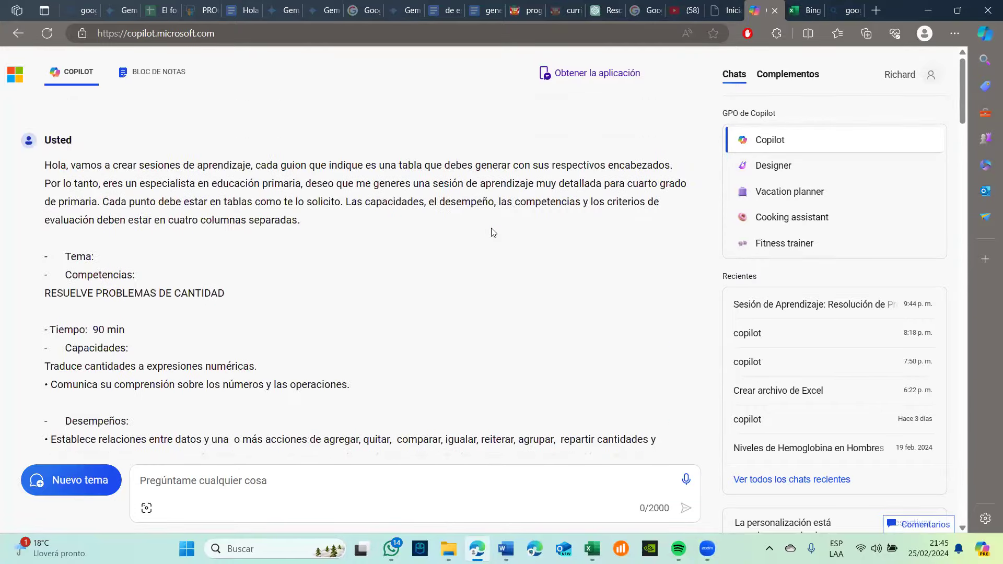
{"action": "scroll", "coordinate": [492, 232], "scroll_direction": "down", "scroll_amount": 15}
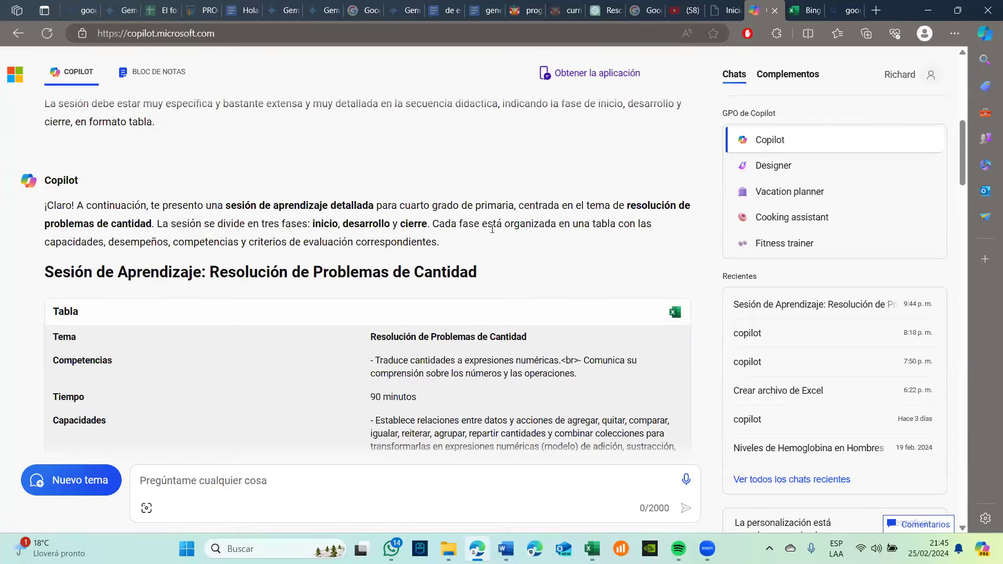
{"action": "scroll", "coordinate": [492, 232], "scroll_direction": "down", "scroll_amount": 10}
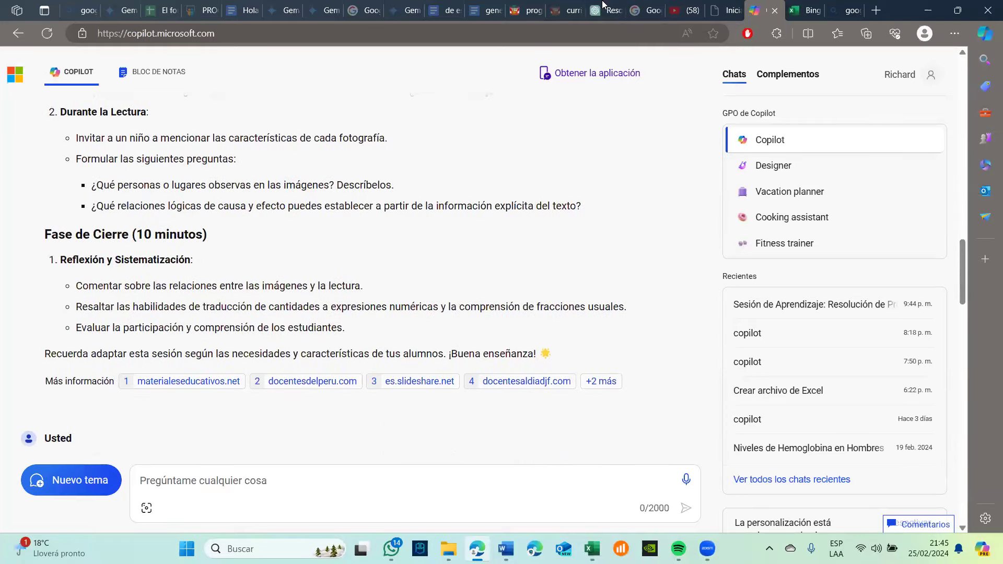
{"action": "mouse_move", "coordinate": [602, 4]}
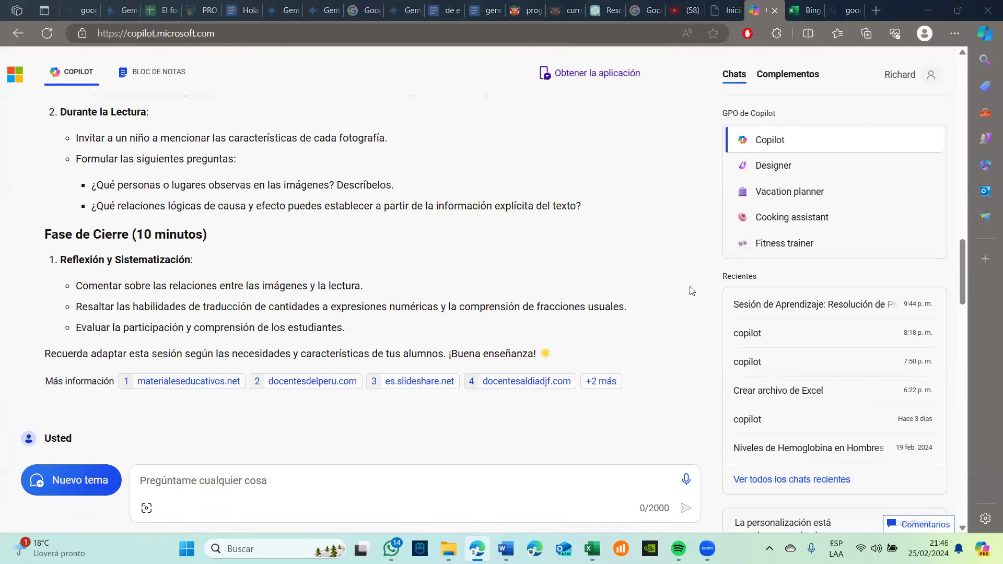
- Go to Google in the current tab and search for "microsoft copilot"
{"action": "left_click", "coordinate": [283, 28]}
{"action": "key", "text": "ctrl+a"}
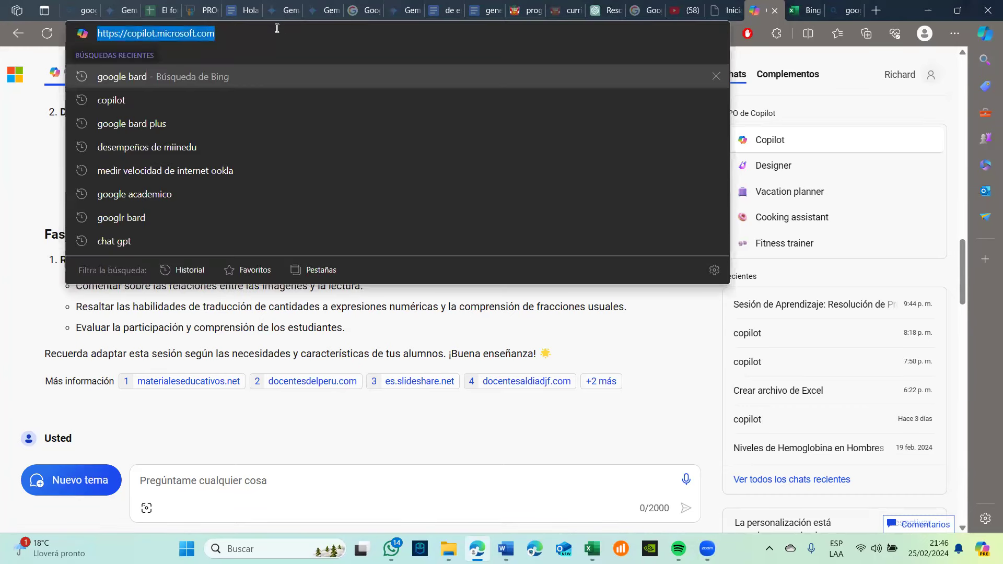
{"action": "type", "text": "google"}
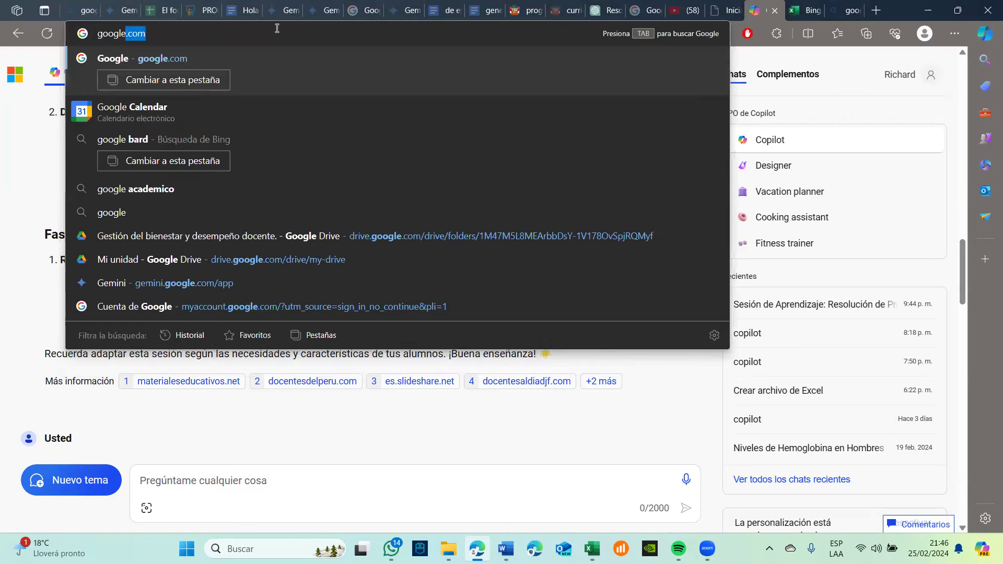
{"action": "key", "text": "Return"}
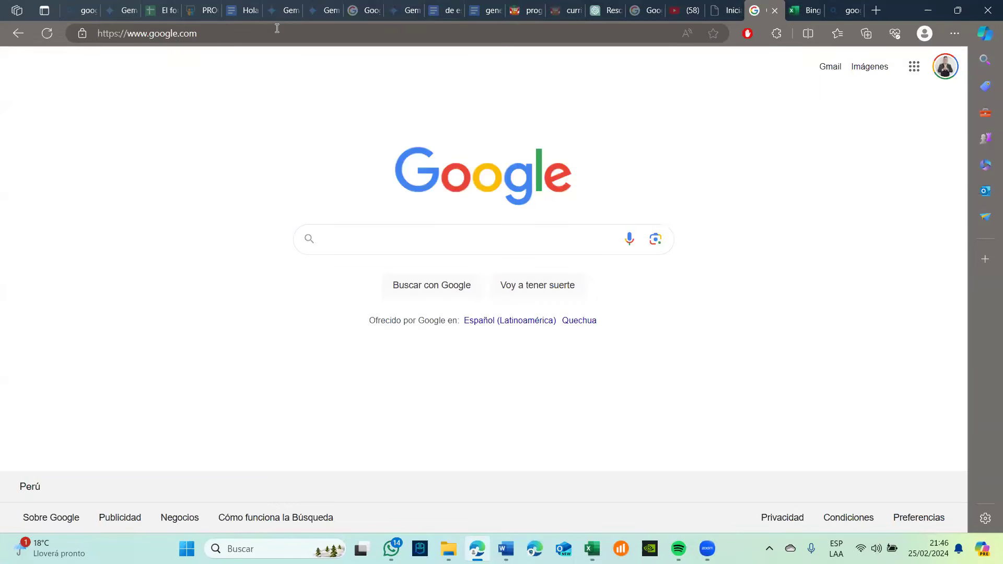
{"action": "type", "text": "mic"}
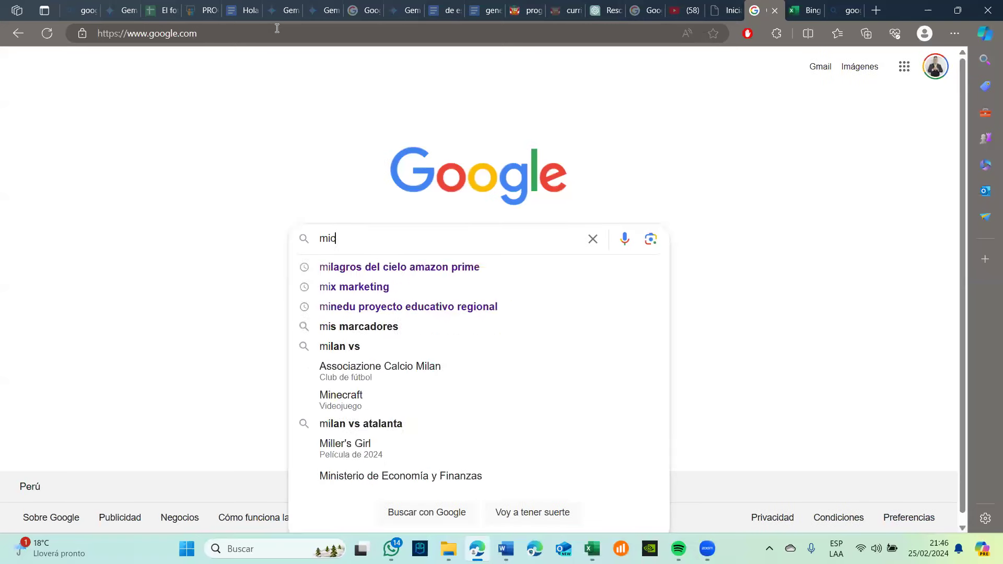
{"action": "type", "text": "rosoft copilot"}
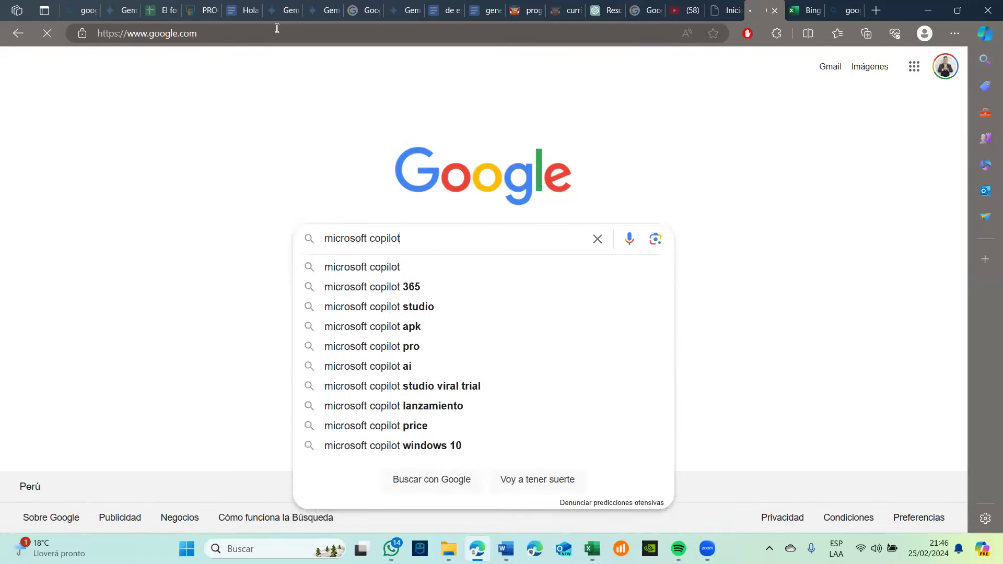
{"action": "key", "text": "Return"}
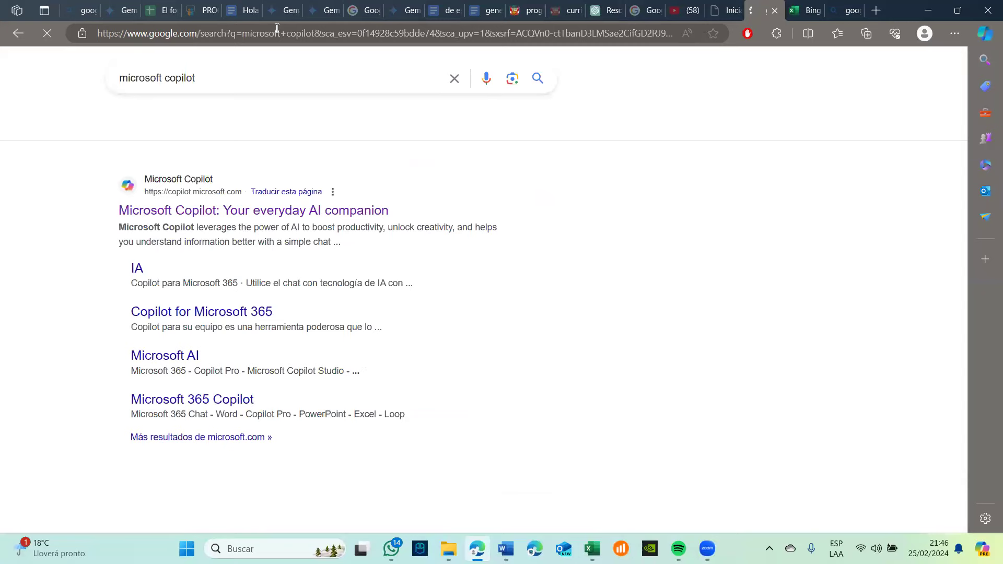
- Open the Microsoft Copilot site from the results and reopen the recent chat "Sesión de Aprendizaje: Resolución de Problemas"
{"action": "left_click", "coordinate": [174, 217]}
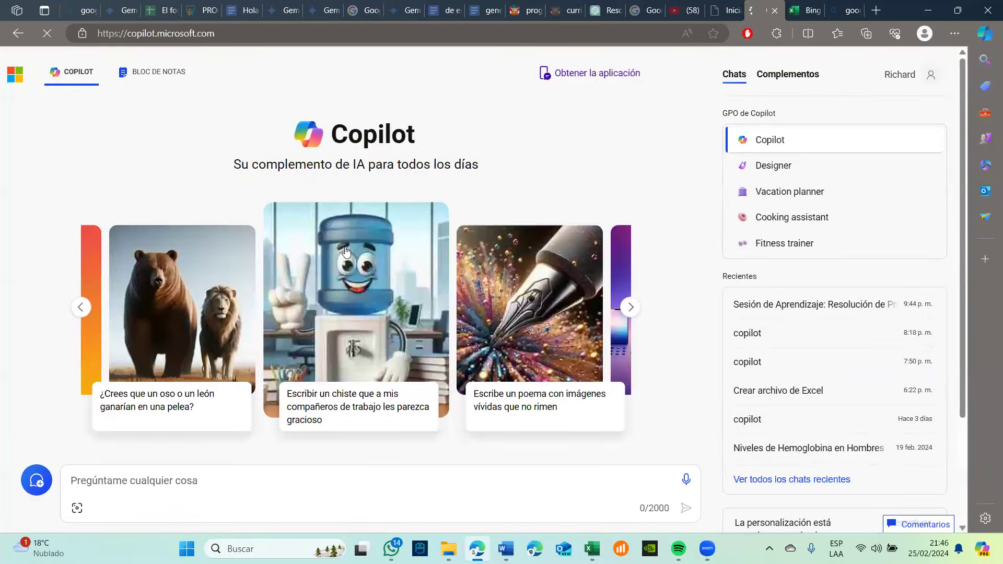
{"action": "scroll", "coordinate": [346, 253], "scroll_direction": "down", "scroll_amount": 1}
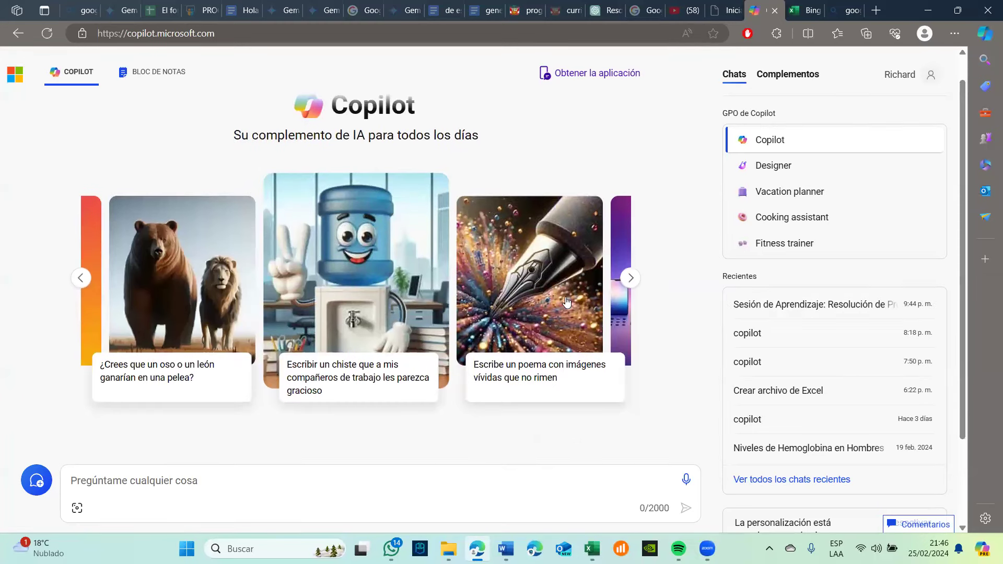
{"action": "left_click", "coordinate": [815, 314]}
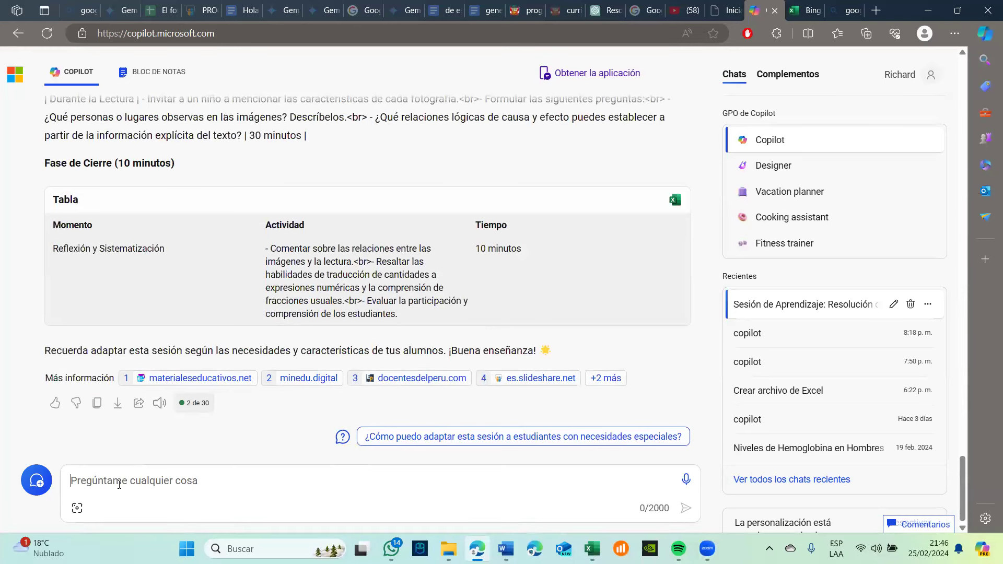
- Ask Copilot for topic-related images with the prompt "me púedes dar imagenes relacionadas al tema"
{"action": "key", "text": "Caps_Lock"}
{"action": "type", "text": "A"}
{"action": "key", "text": "Caps_Lock"}
{"action": "key", "text": "BackSpace"}
{"action": "type", "text": "me púedes dar im"}
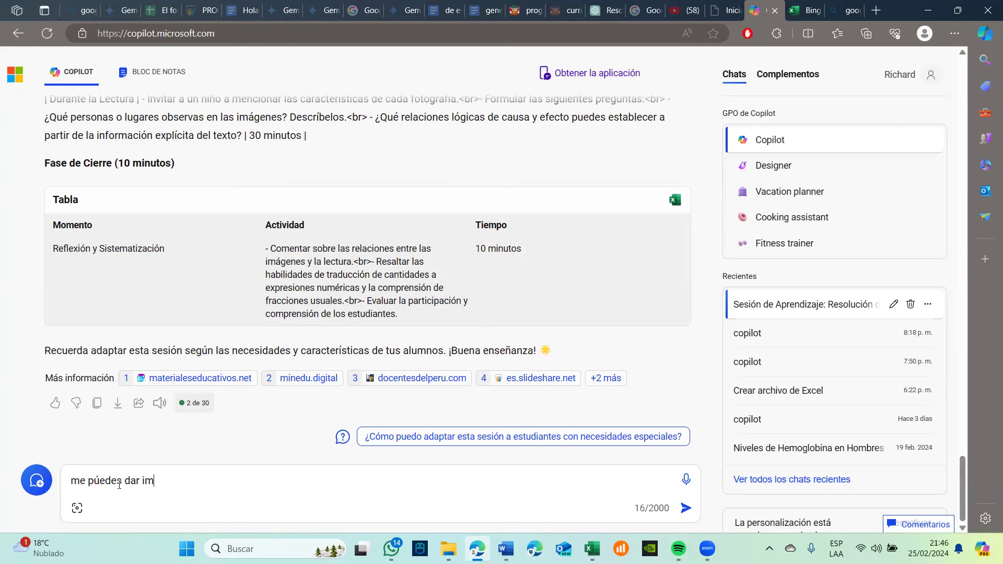
{"action": "type", "text": "agenes realcionadas"}
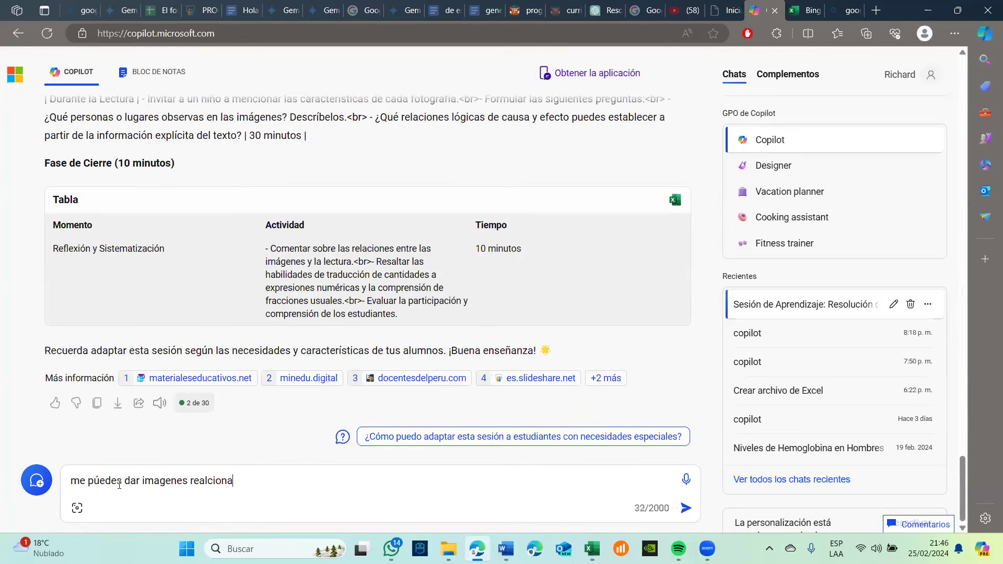
{"action": "key", "text": "BackSpace"}
{"action": "key", "text": "BackSpace"}
{"action": "key", "text": "BackSpace"}
{"action": "key", "text": "BackSpace"}
{"action": "key", "text": "BackSpace"}
{"action": "key", "text": "BackSpace"}
{"action": "key", "text": "BackSpace"}
{"action": "type", "text": "lacionadas al tema"}
{"action": "key", "text": "Return"}
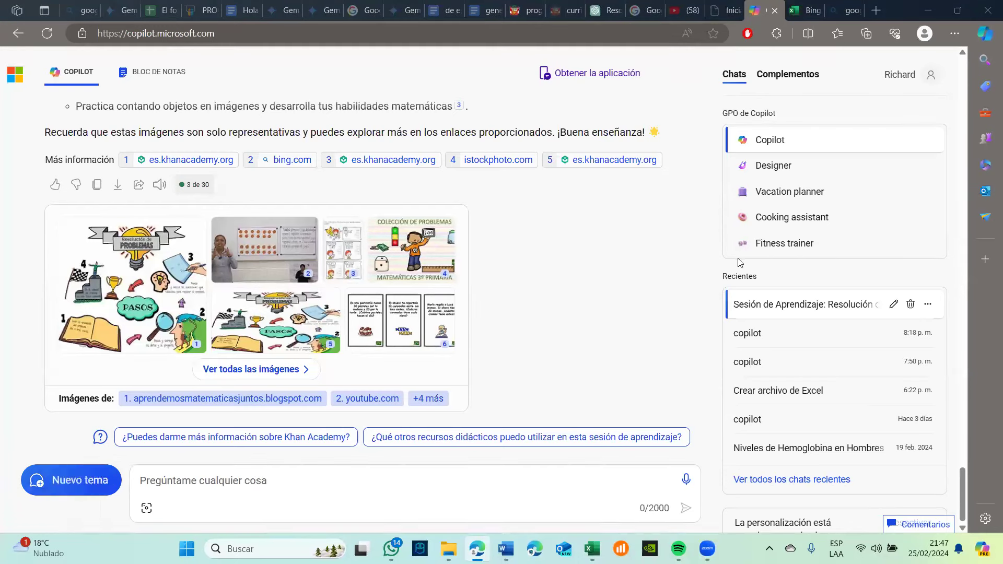
- Highlight the teacher's name in the session format of the Word document PROMPT SESIONES, and return to the Copilot chat in the browser
{"action": "mouse_move", "coordinate": [506, 549]}
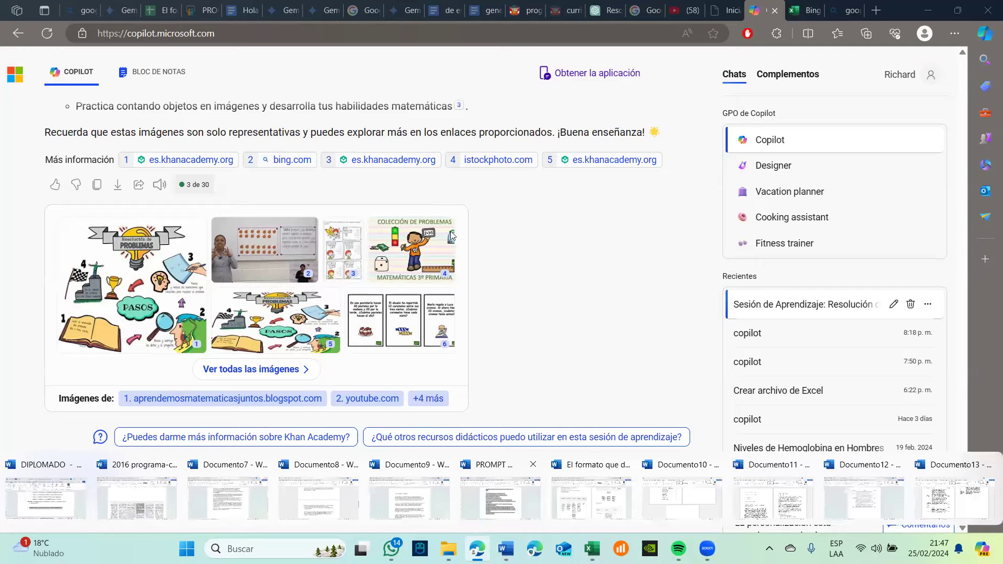
{"action": "left_click", "coordinate": [500, 494]}
{"action": "left_click_drag", "start_coordinate": [491, 250], "coordinate": [376, 250]}
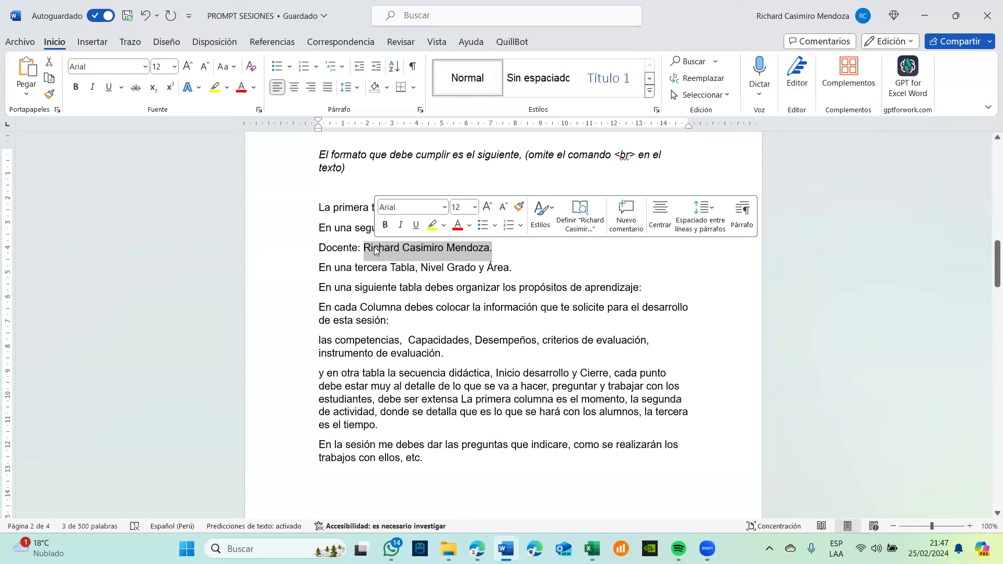
{"action": "left_click", "coordinate": [376, 250]}
{"action": "left_click_drag", "start_coordinate": [495, 248], "coordinate": [369, 251]}
{"action": "left_click", "coordinate": [442, 267]}
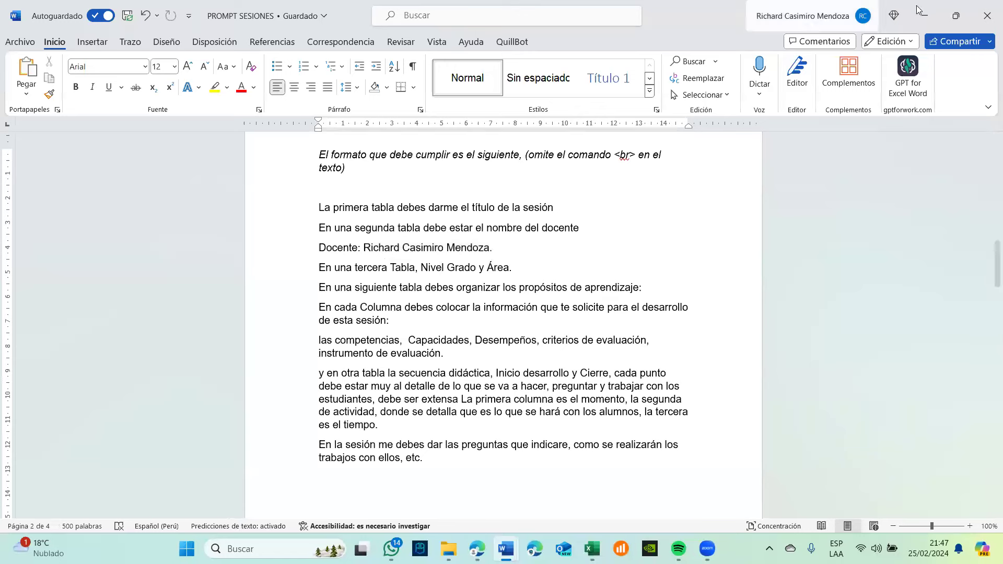
{"action": "key", "text": "alt+Tab"}
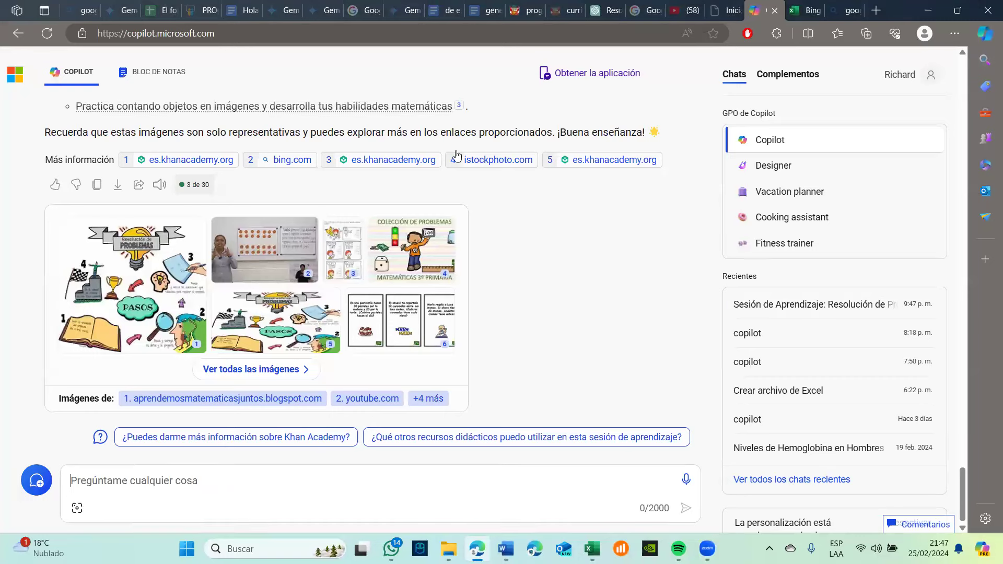
- Switch the ChatGPT model to GPT-4 and return to the Copilot chat
{"action": "left_click", "coordinate": [606, 10]}
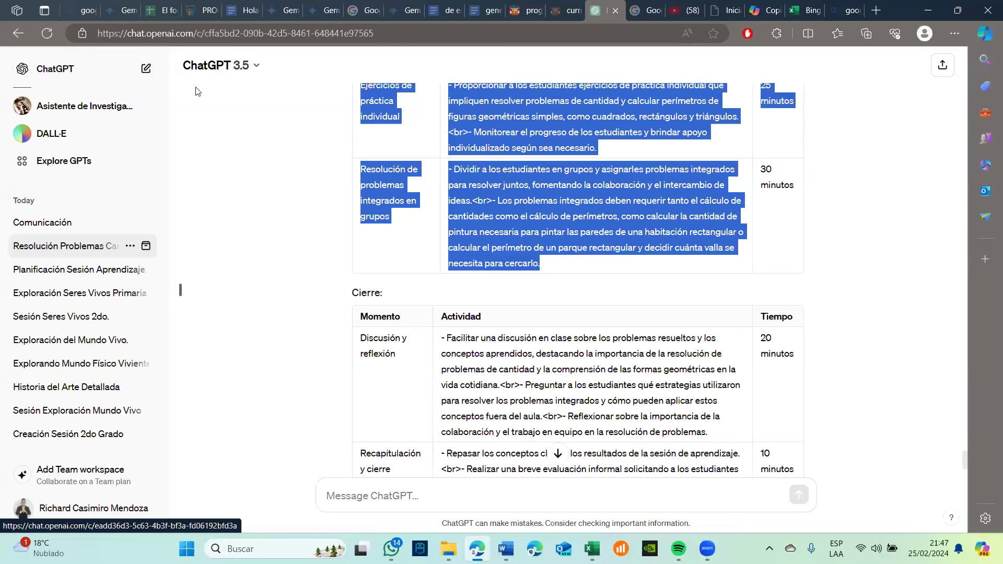
{"action": "left_click", "coordinate": [226, 67]}
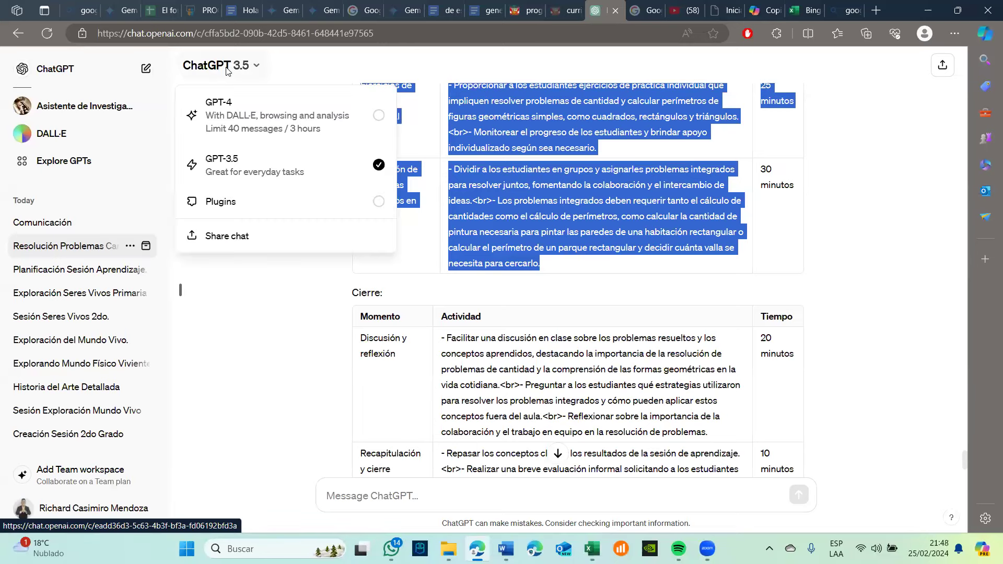
{"action": "left_click", "coordinate": [264, 114]}
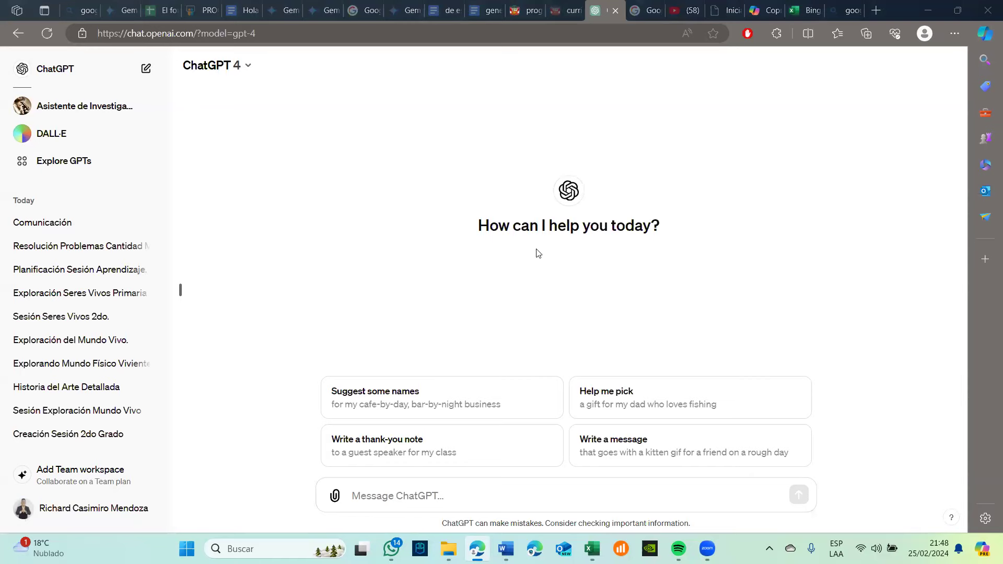
{"action": "key", "text": "ctrl+Tab"}
{"action": "key", "text": "ctrl+Tab"}
{"action": "key", "text": "ctrl+Tab"}
{"action": "key", "text": "ctrl+Tab"}
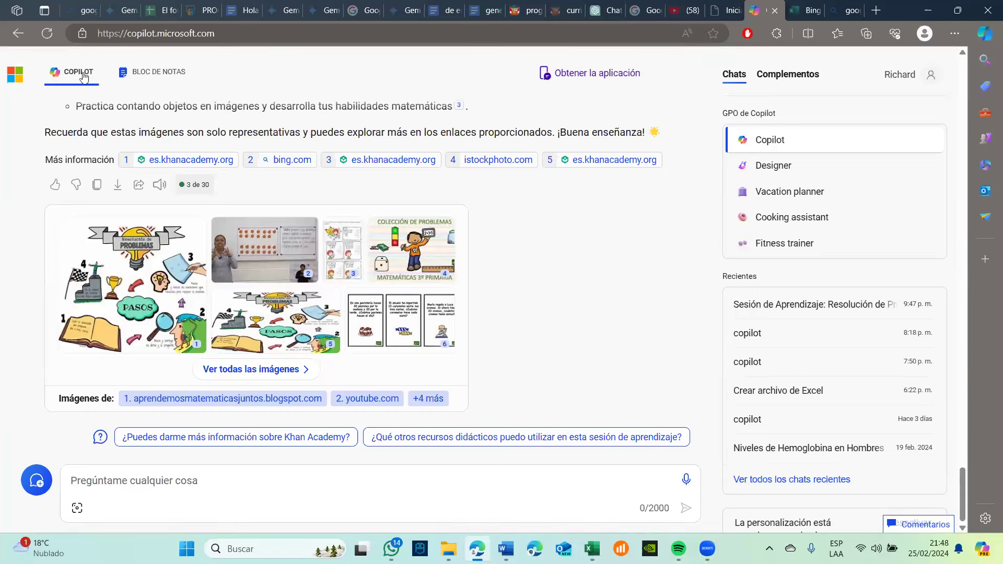
{"action": "left_click", "coordinate": [922, 82]}
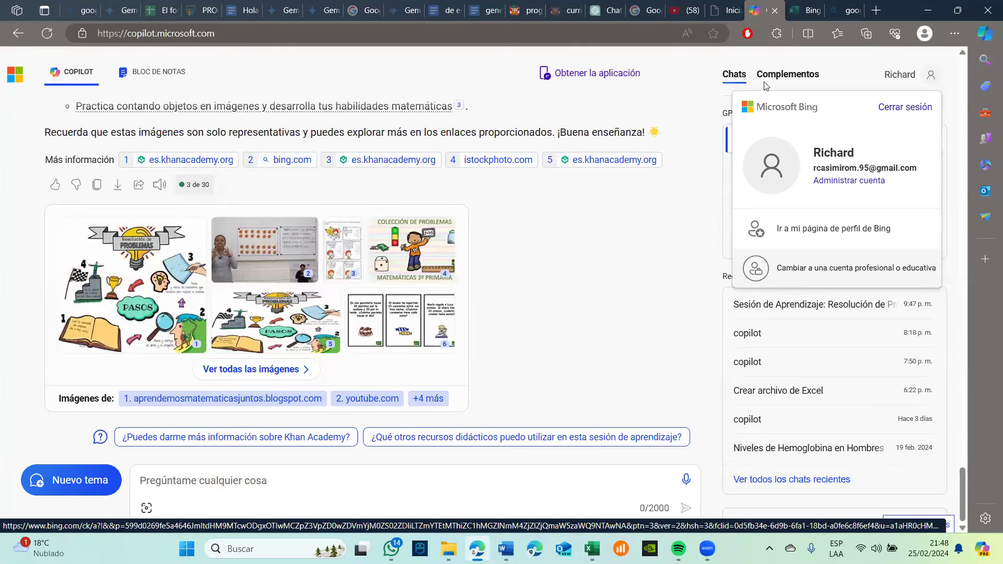
{"action": "left_click", "coordinate": [689, 225]}
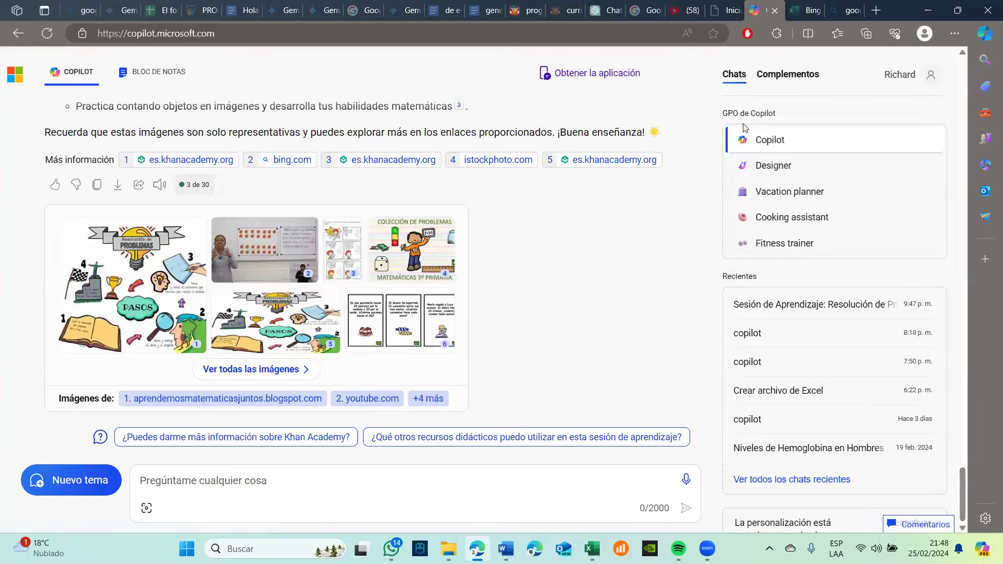
{"action": "left_click", "coordinate": [774, 78]}
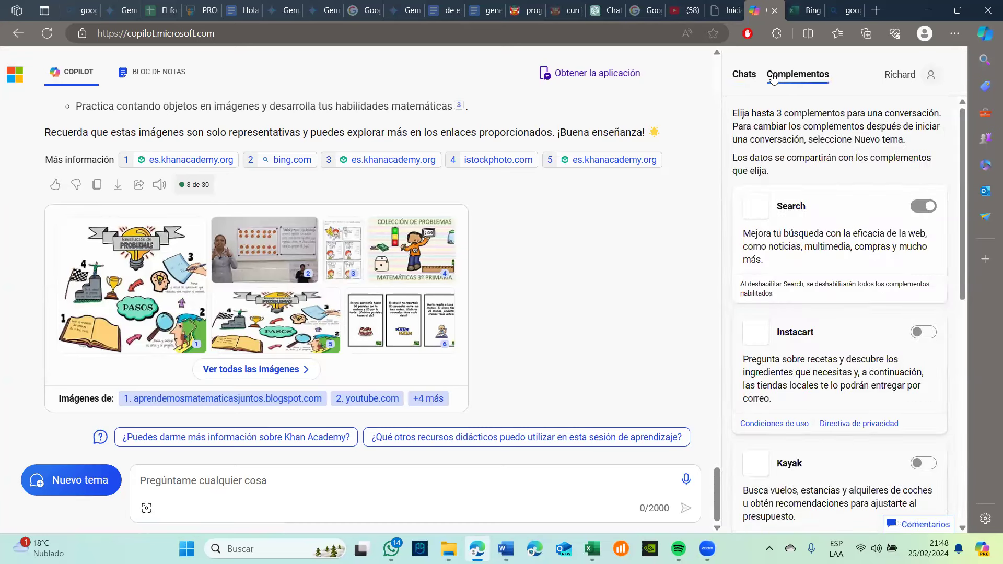
{"action": "scroll", "coordinate": [803, 203], "scroll_direction": "down", "scroll_amount": 1}
{"action": "scroll", "coordinate": [803, 203], "scroll_direction": "down", "scroll_amount": 3}
{"action": "scroll", "coordinate": [802, 199], "scroll_direction": "down", "scroll_amount": 2}
{"action": "scroll", "coordinate": [802, 199], "scroll_direction": "up", "scroll_amount": 6}
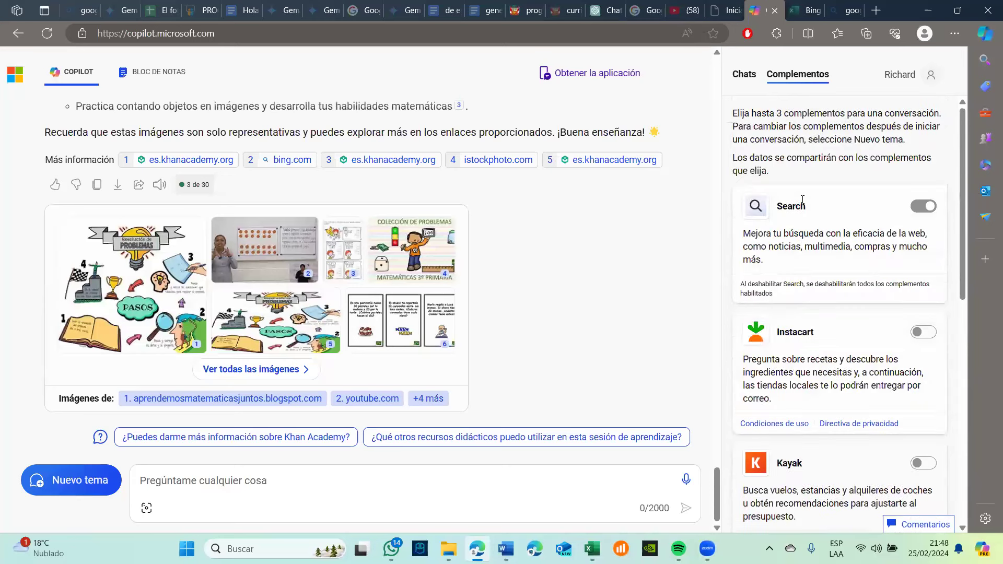
{"action": "left_click", "coordinate": [743, 76]}
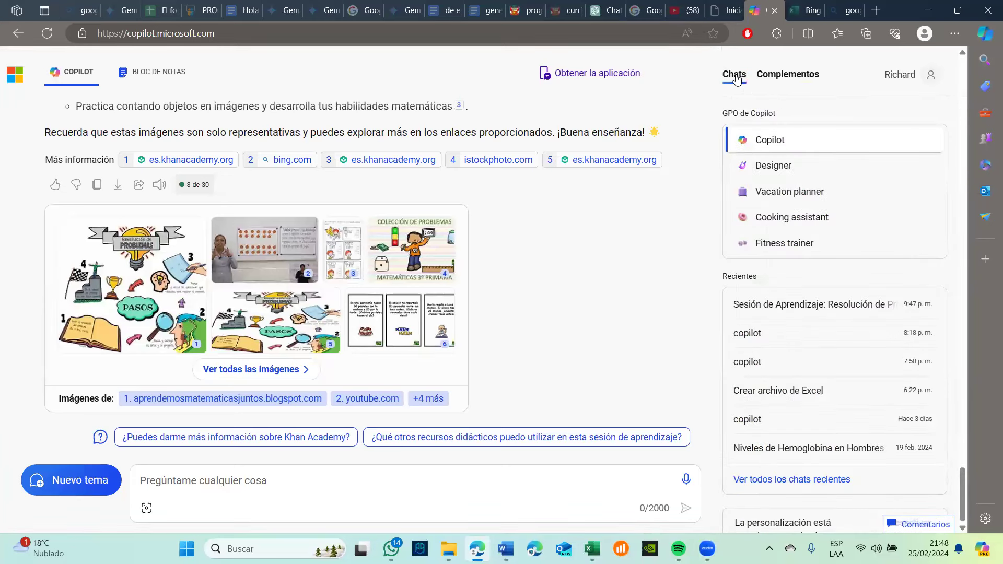
{"action": "scroll", "coordinate": [462, 211], "scroll_direction": "up", "scroll_amount": 20}
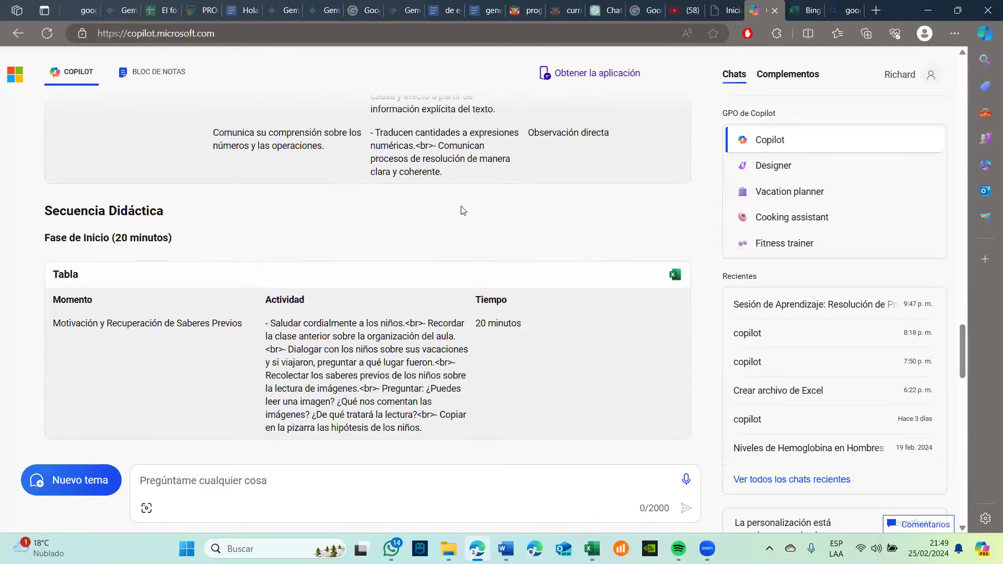
{"action": "left_click", "coordinate": [792, 177]}
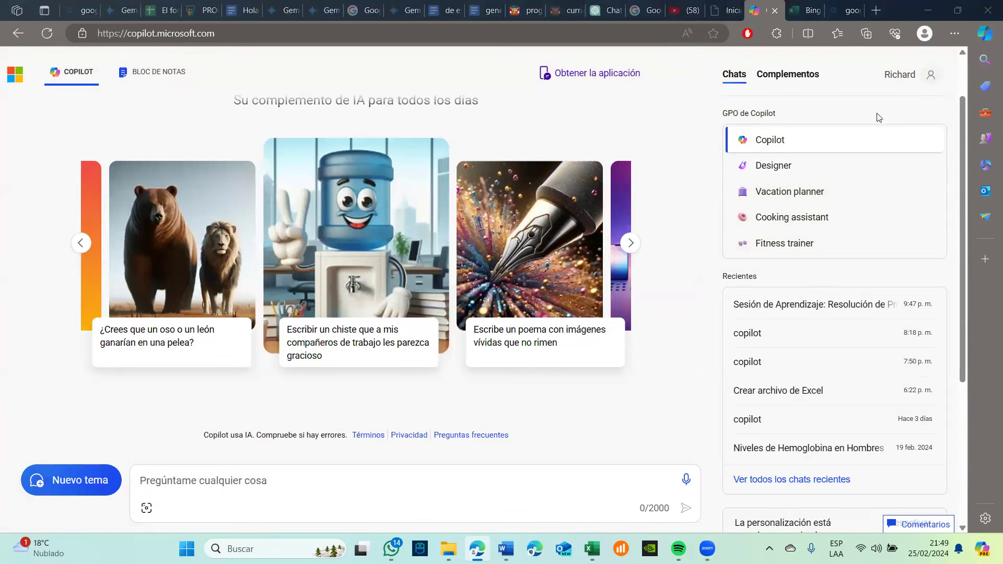
- Search for "microsoftcopilot" from the Zoom meeting tab and open the Microsoft Copilot site from the results
{"action": "key", "text": "ctrl+shift+Tab"}
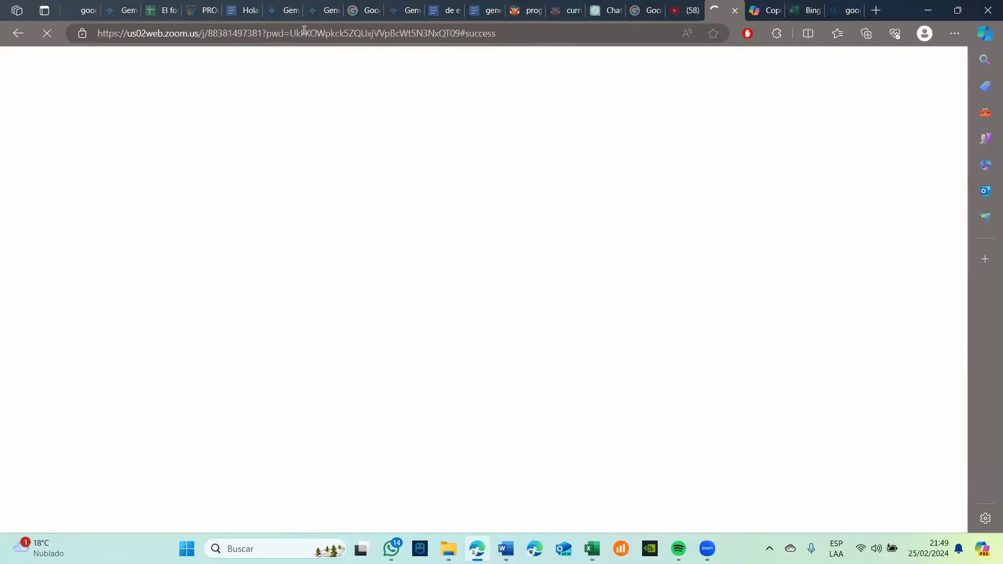
{"action": "left_click", "coordinate": [304, 32]}
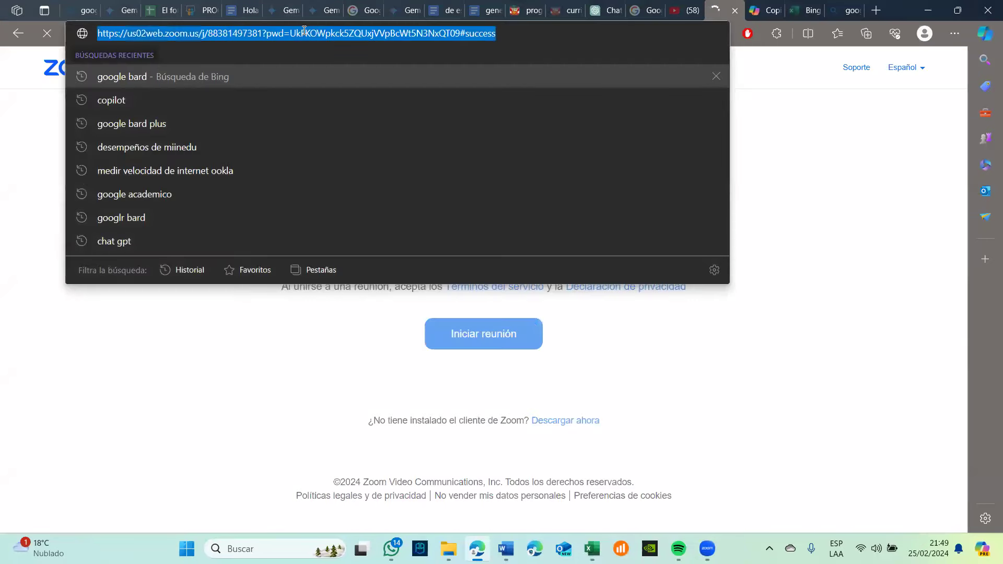
{"action": "type", "text": "micr"}
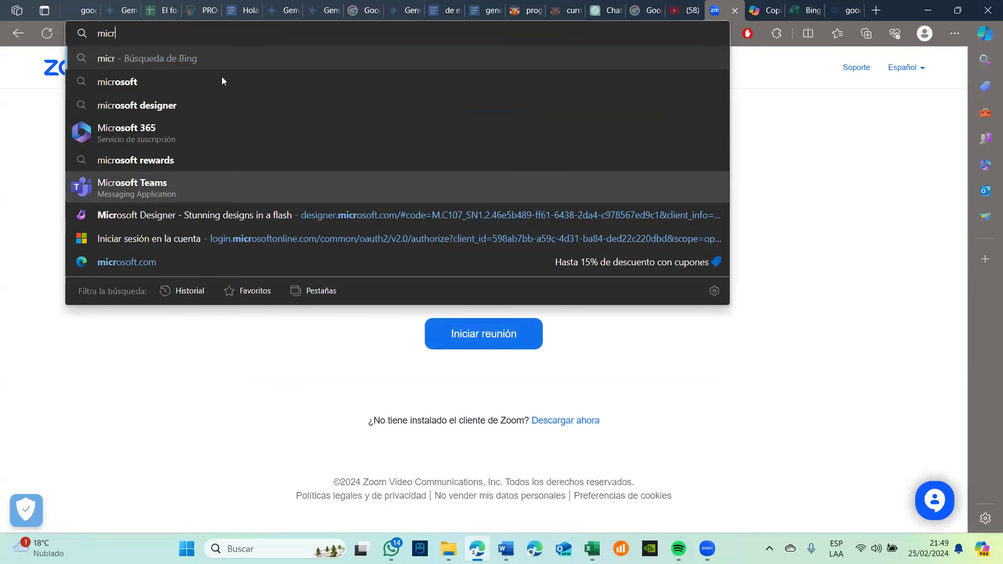
{"action": "key", "text": "Down"}
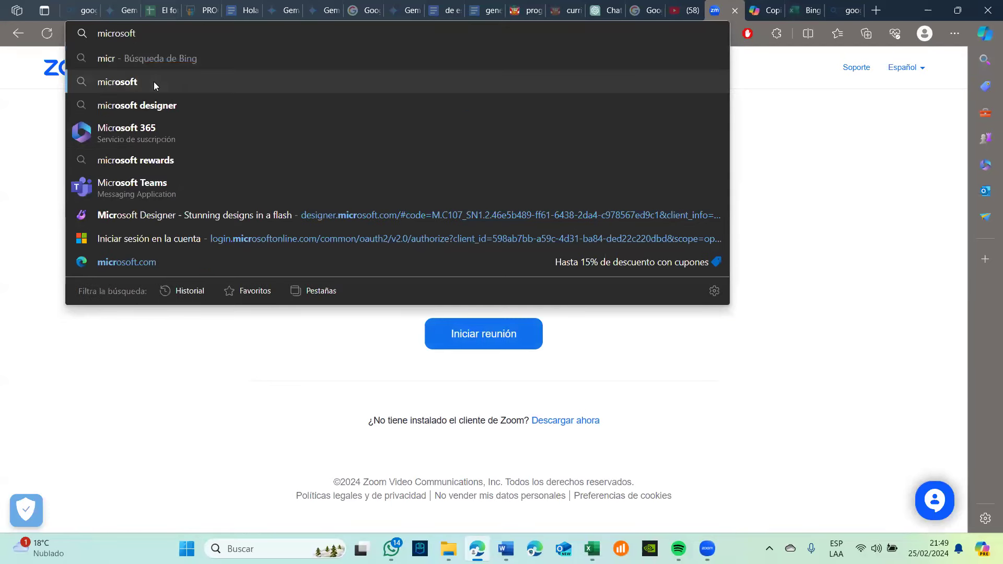
{"action": "type", "text": "copilot"}
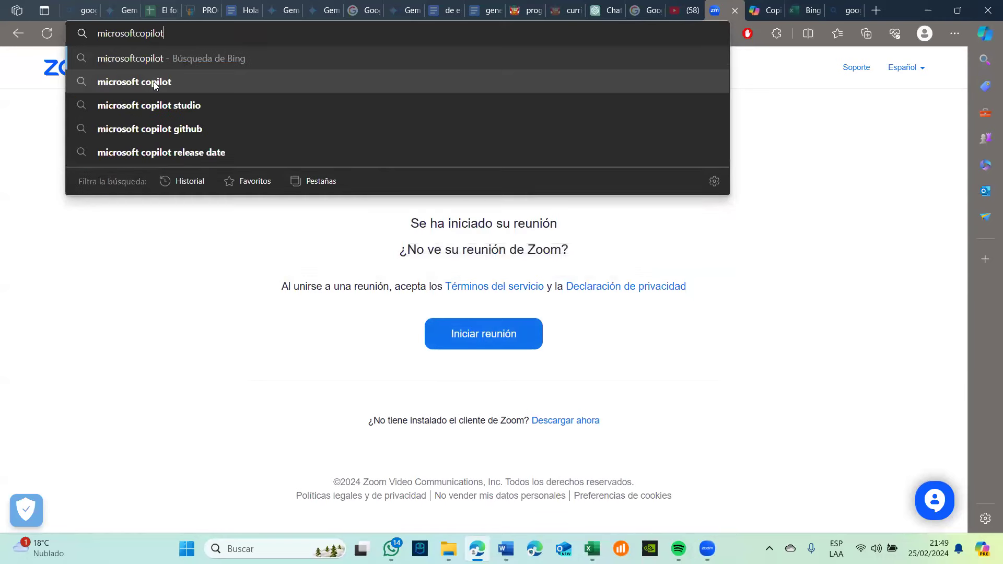
{"action": "key", "text": "Return"}
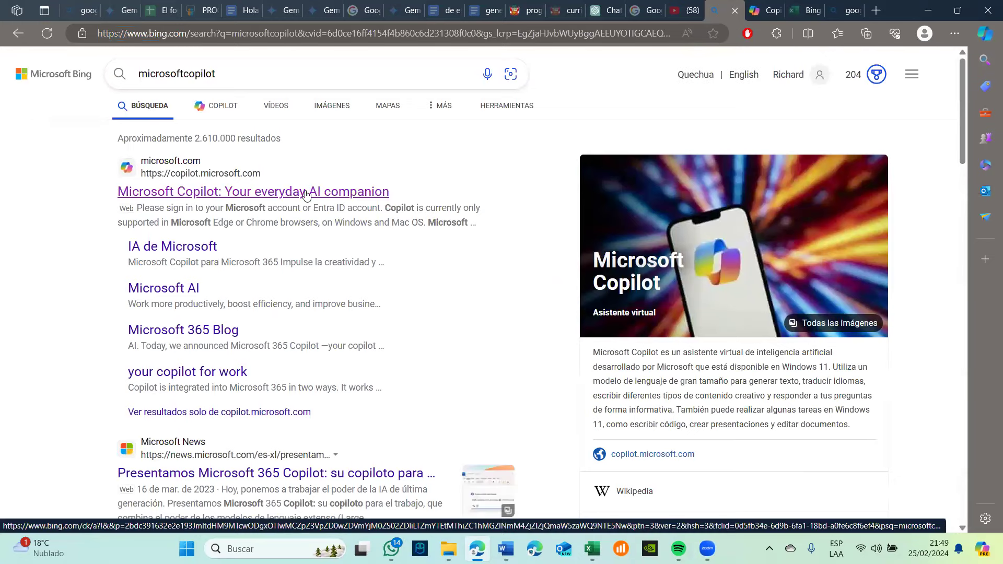
{"action": "left_click", "coordinate": [269, 198]}
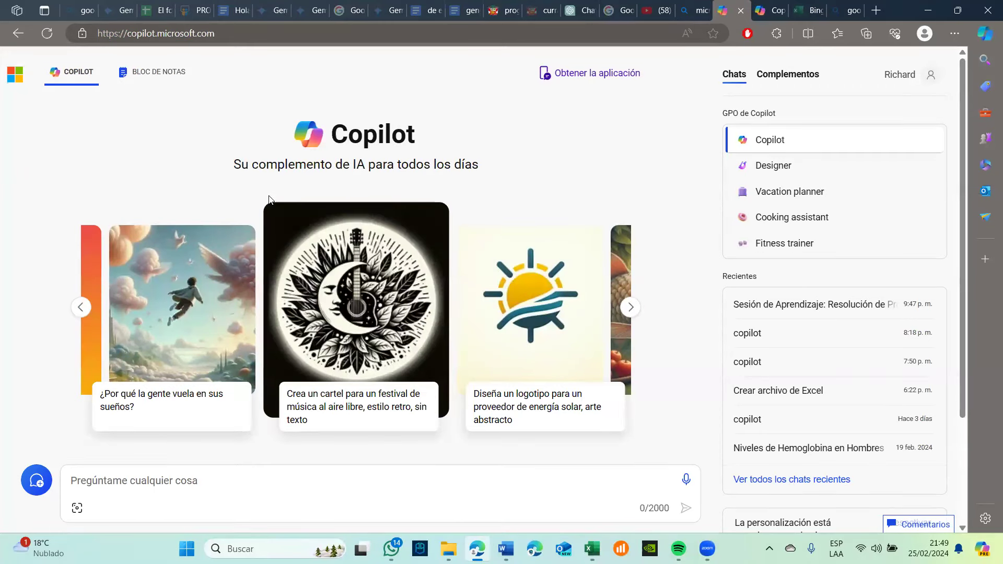
- Switch to the other Edge window, search for "copilot" and open the Microsoft Copilot site
{"action": "left_click", "coordinate": [533, 548]}
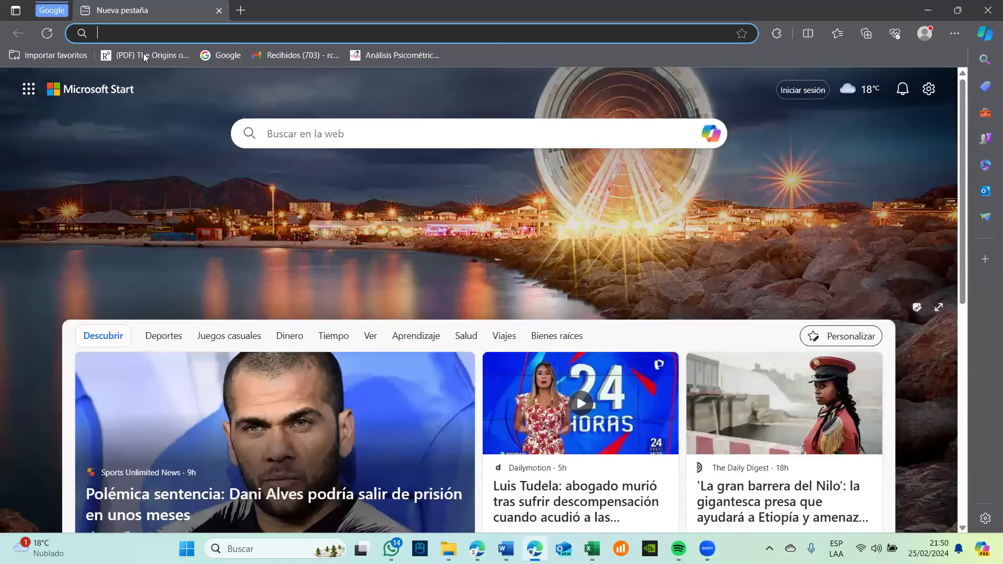
{"action": "type", "text": "copilot"}
{"action": "key", "text": "Return"}
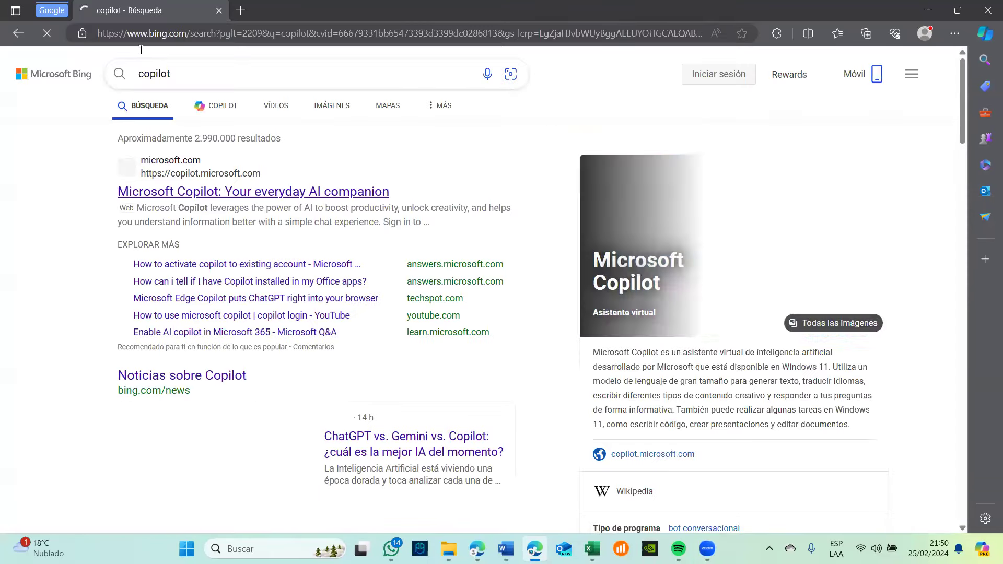
{"action": "left_click", "coordinate": [227, 192]}
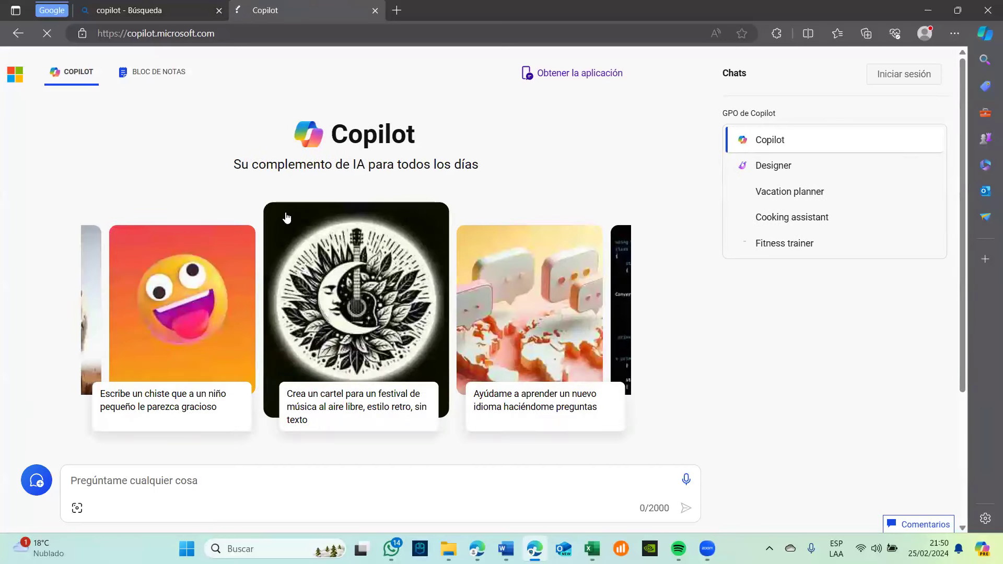
- Start signing in with a work or school account by filling in the saved account e-mail, and minimise that browser window
{"action": "left_click", "coordinate": [910, 78]}
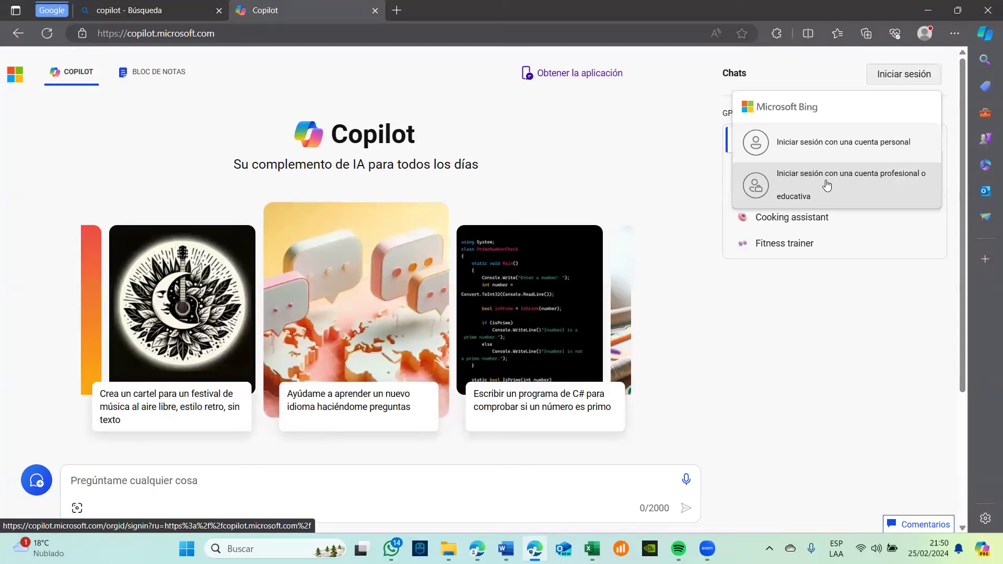
{"action": "left_click", "coordinate": [826, 185]}
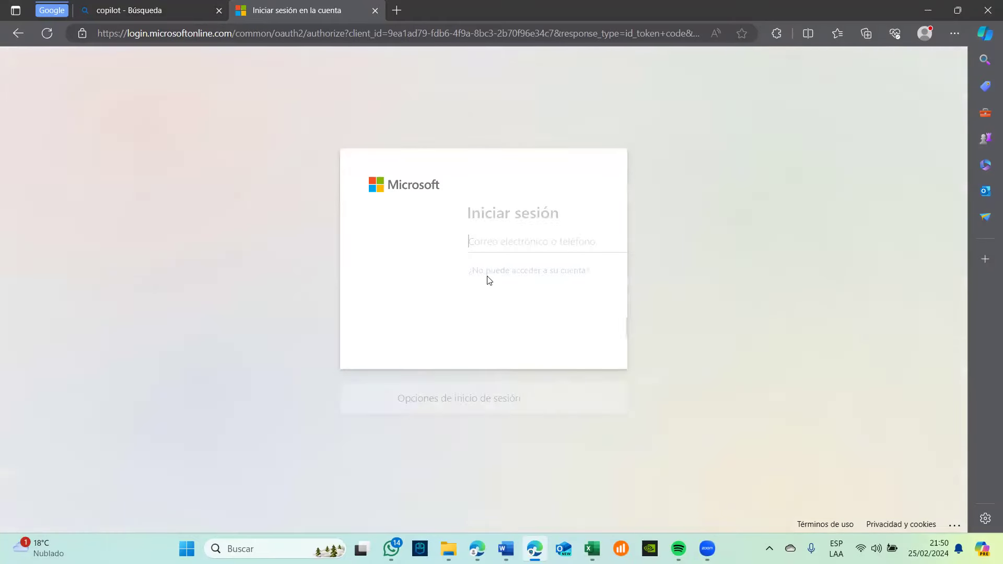
{"action": "left_click", "coordinate": [426, 240]}
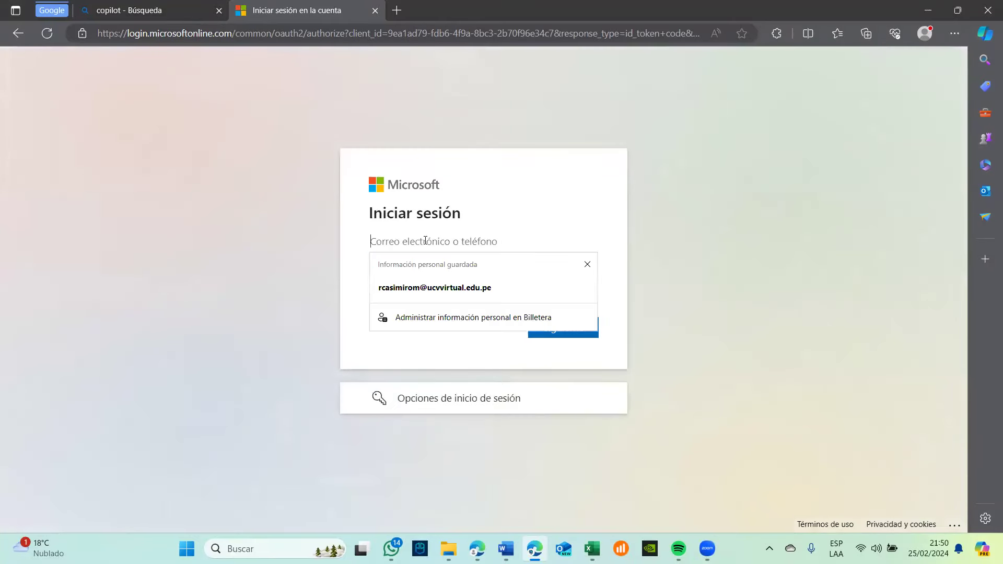
{"action": "left_click", "coordinate": [438, 287]}
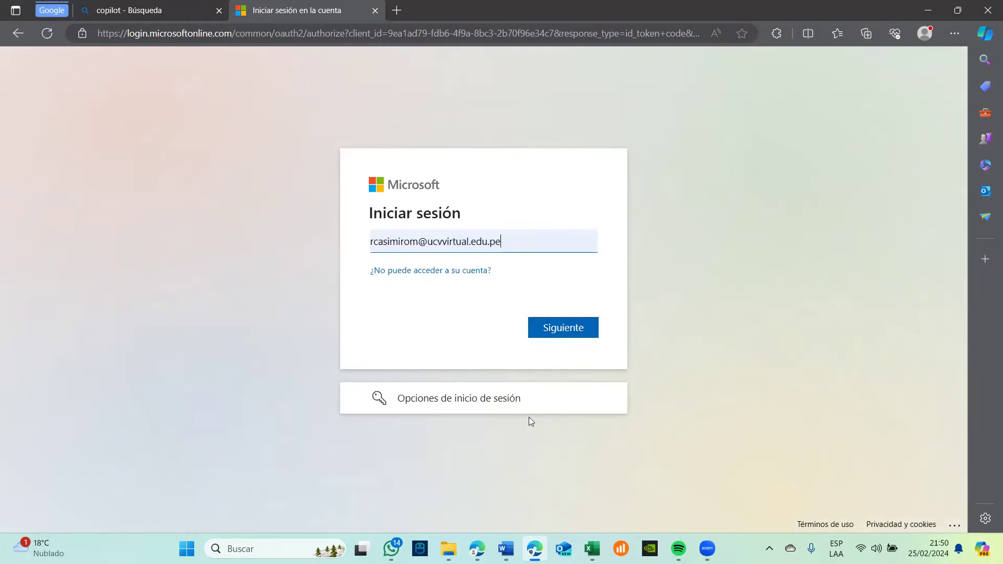
{"action": "left_click", "coordinate": [927, 10]}
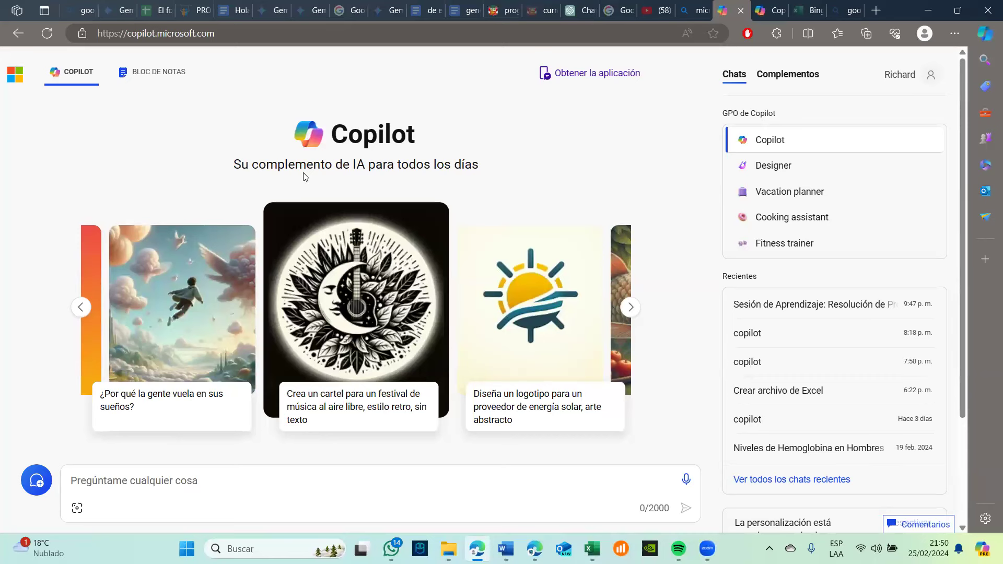
- Reopen the recent chat "Sesión de Aprendizaje: Resolución de Problemas" and review Copilot's reply to the image request
{"action": "left_click", "coordinate": [750, 310]}
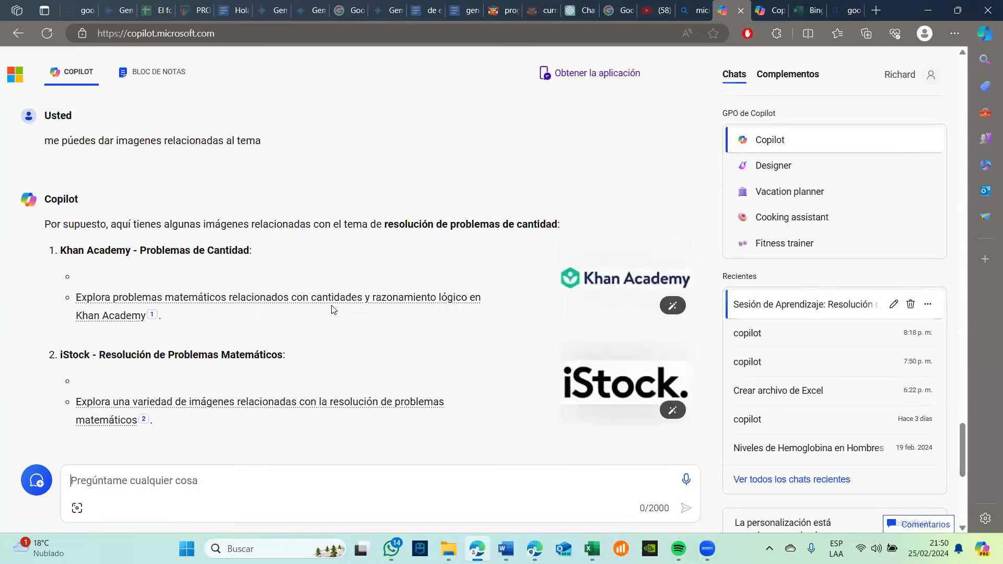
{"action": "scroll", "coordinate": [332, 309], "scroll_direction": "down", "scroll_amount": 8}
{"action": "scroll", "coordinate": [333, 309], "scroll_direction": "up", "scroll_amount": 6}
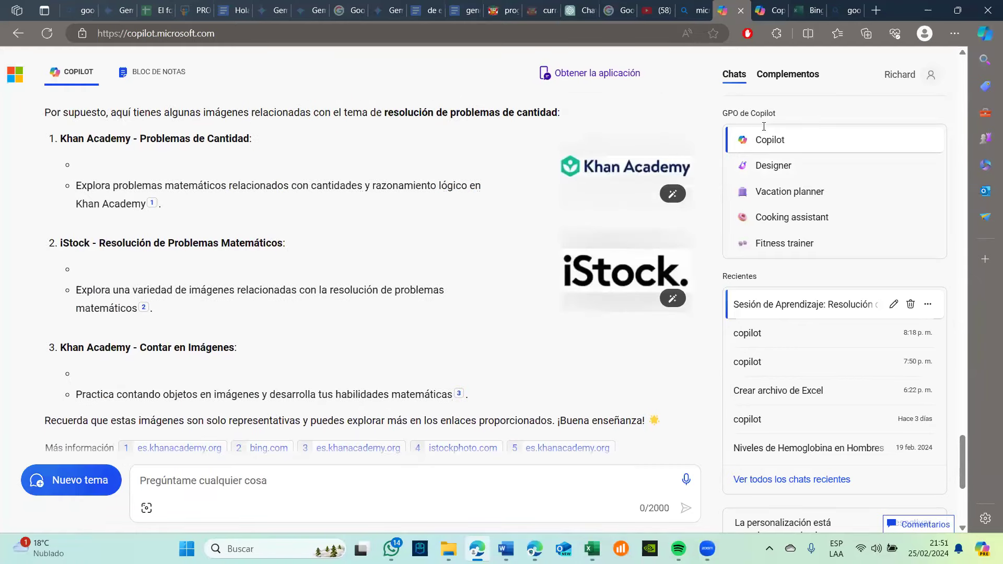
- Open the Designer GPT and send "QUIERO QUE GENERES UNA IMAGEN DE UN INCA EN BLANCO Y NEGRO, QUE ME PERMITA COLOREAR"
{"action": "left_click", "coordinate": [762, 177]}
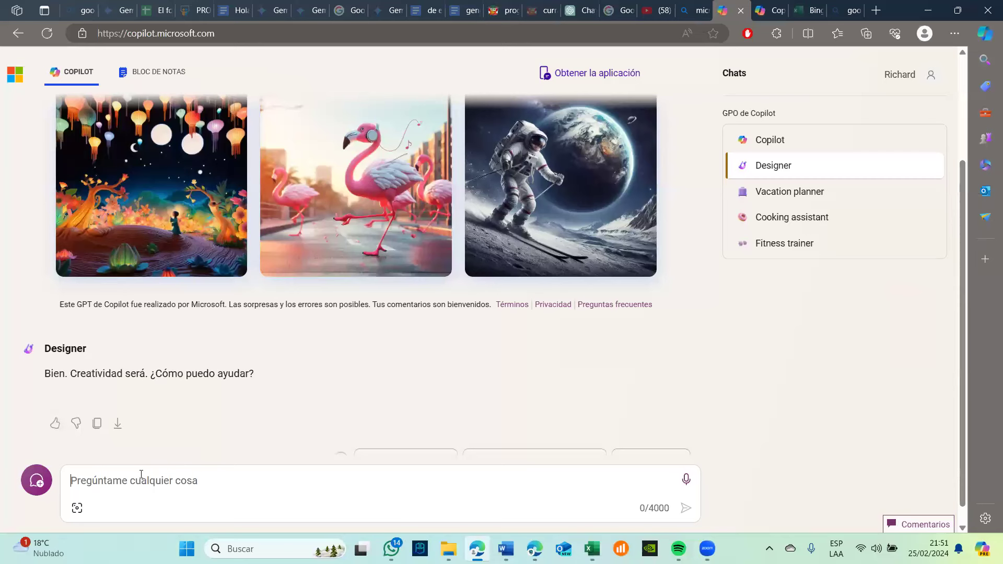
{"action": "key", "text": "Caps_Lock"}
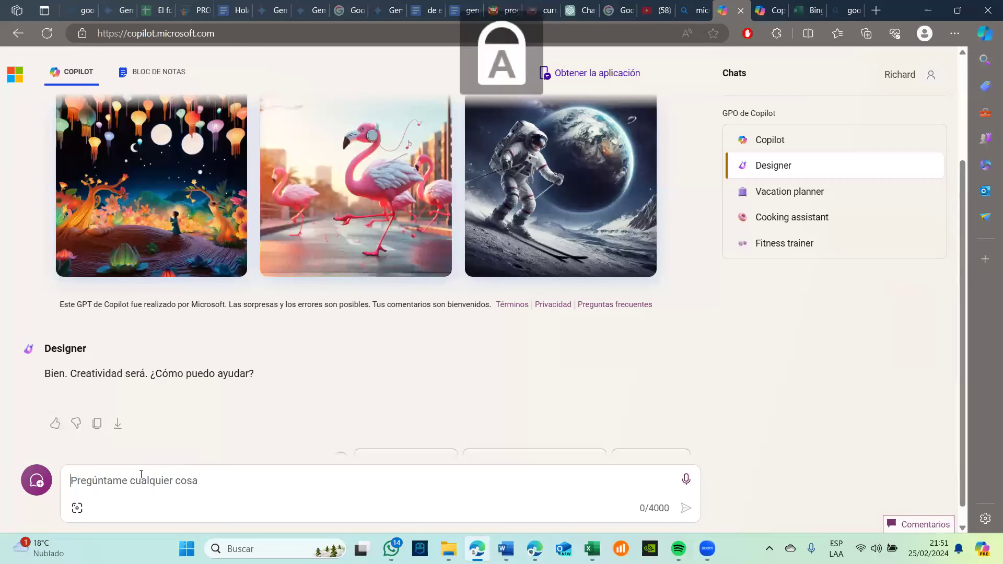
{"action": "type", "text": "QUIERO"}
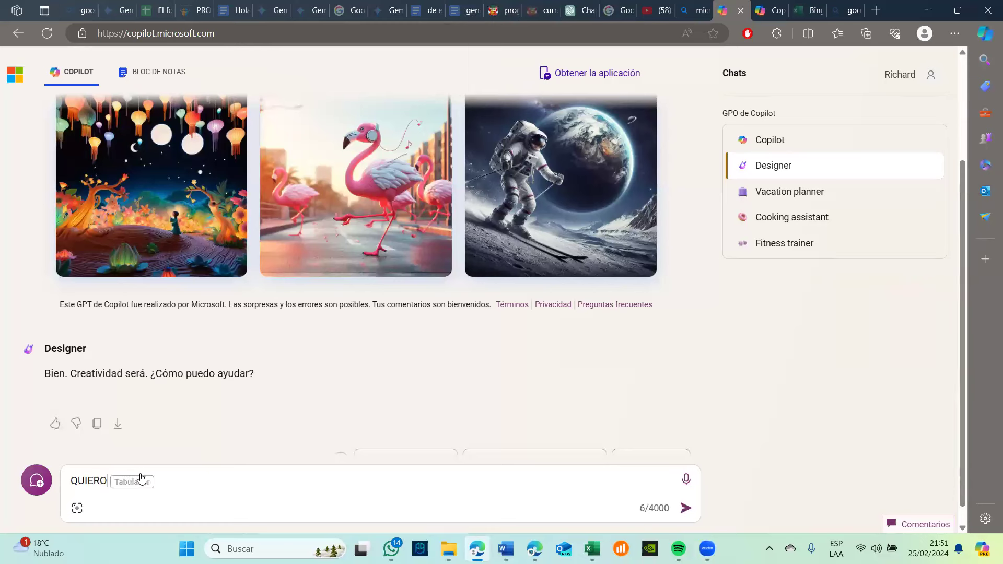
{"action": "type", "text": " QUE GENERES UNA "}
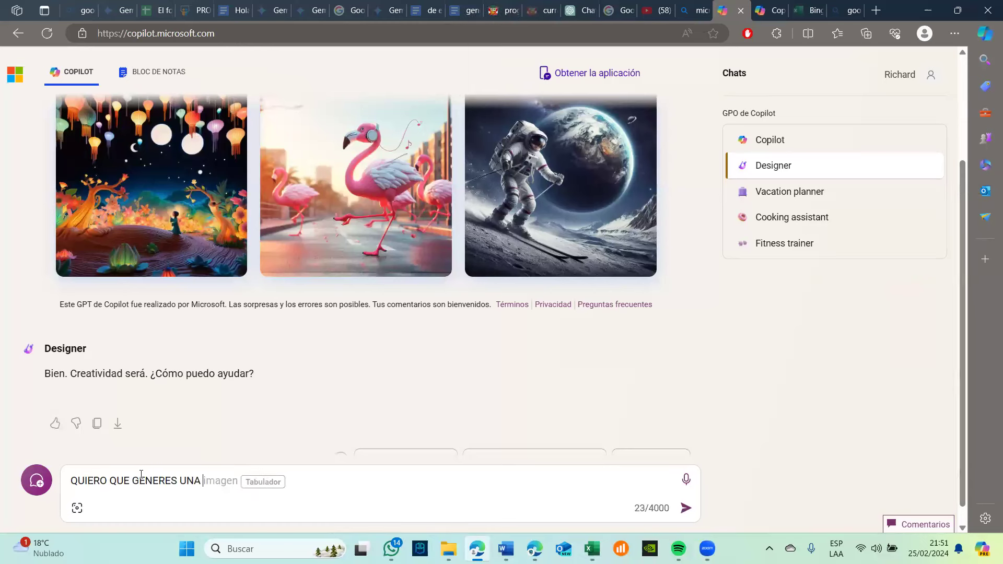
{"action": "type", "text": "IMAGEN DE UN"}
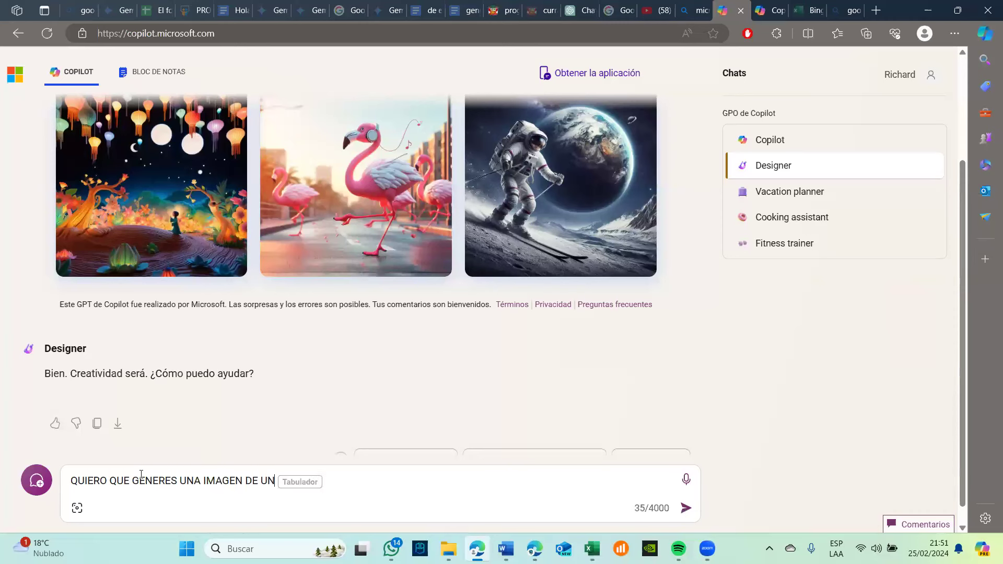
{"action": "type", "text": " INCA "}
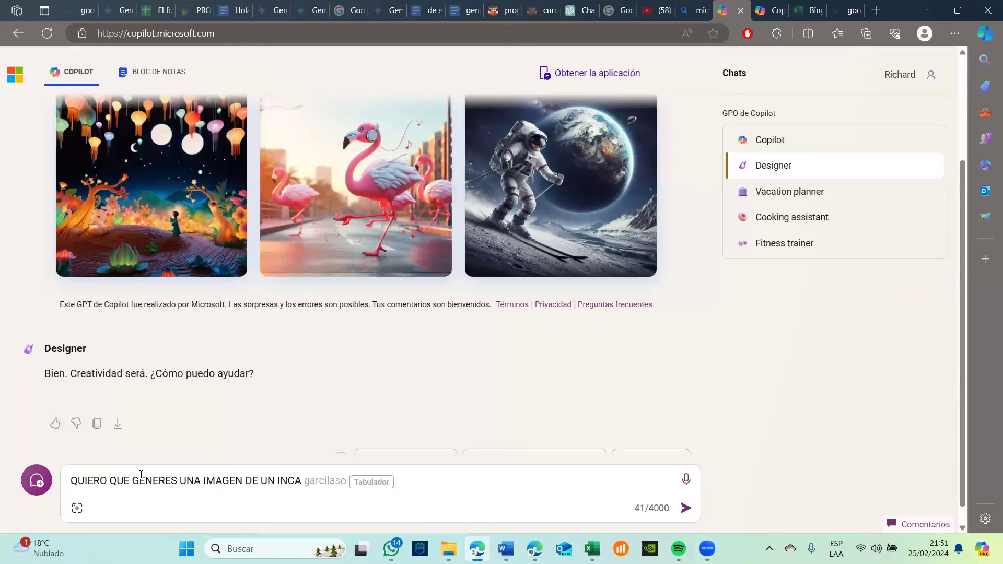
{"action": "type", "text": "EN BLANCO Y NE"}
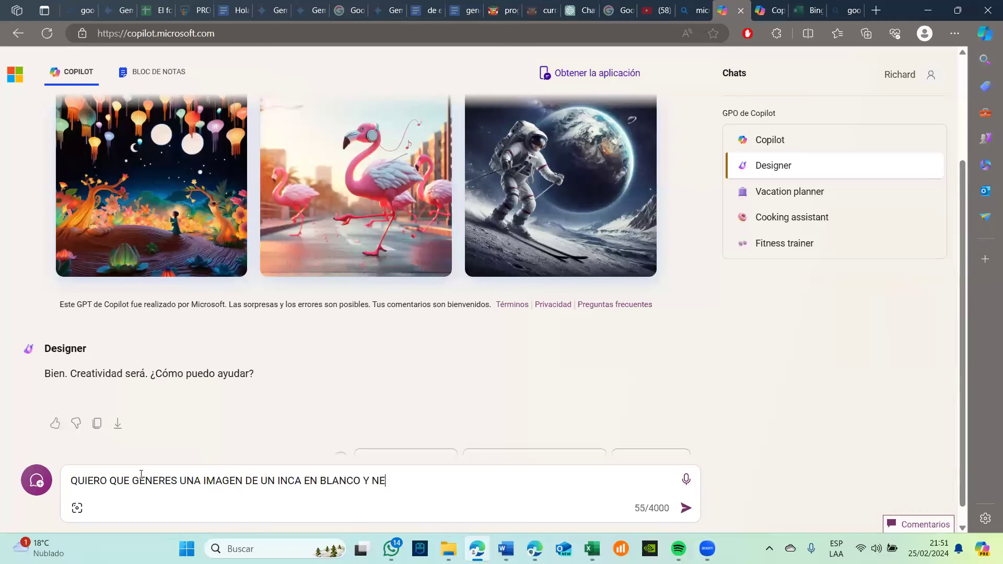
{"action": "type", "text": "GRO, QQUE ME PERMITA COLOREAR"}
{"action": "key", "text": "Return"}
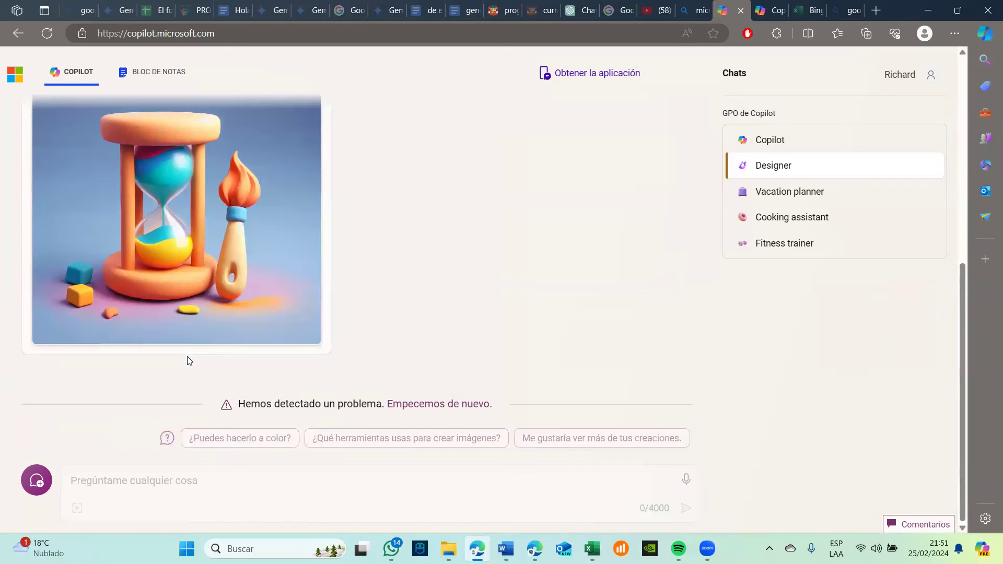
- Review the generated Inca colouring images, viewing the close-up portrait with the spear at full size before returning to the chat
{"action": "scroll", "coordinate": [191, 340], "scroll_direction": "up", "scroll_amount": 3}
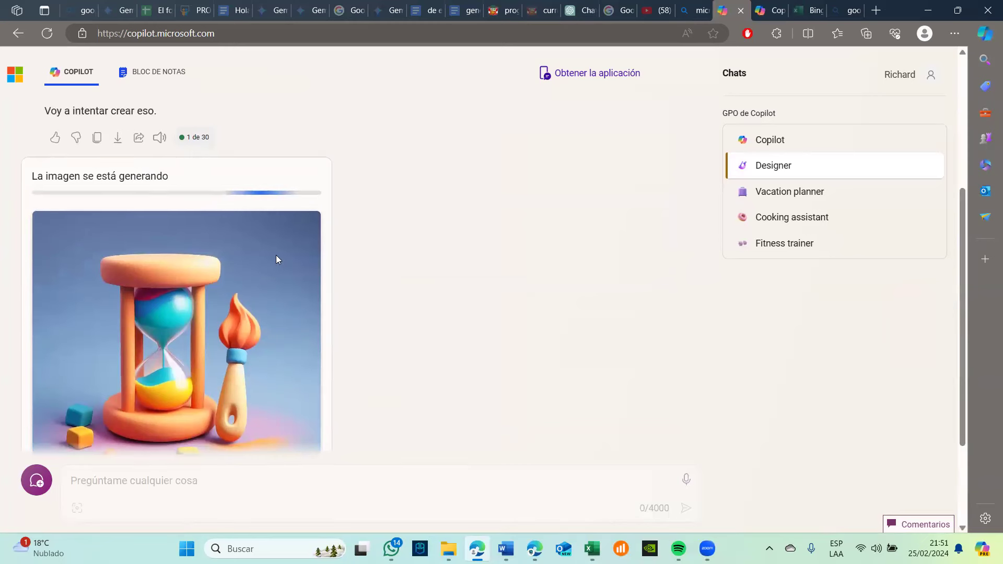
{"action": "scroll", "coordinate": [276, 255], "scroll_direction": "up", "scroll_amount": 4}
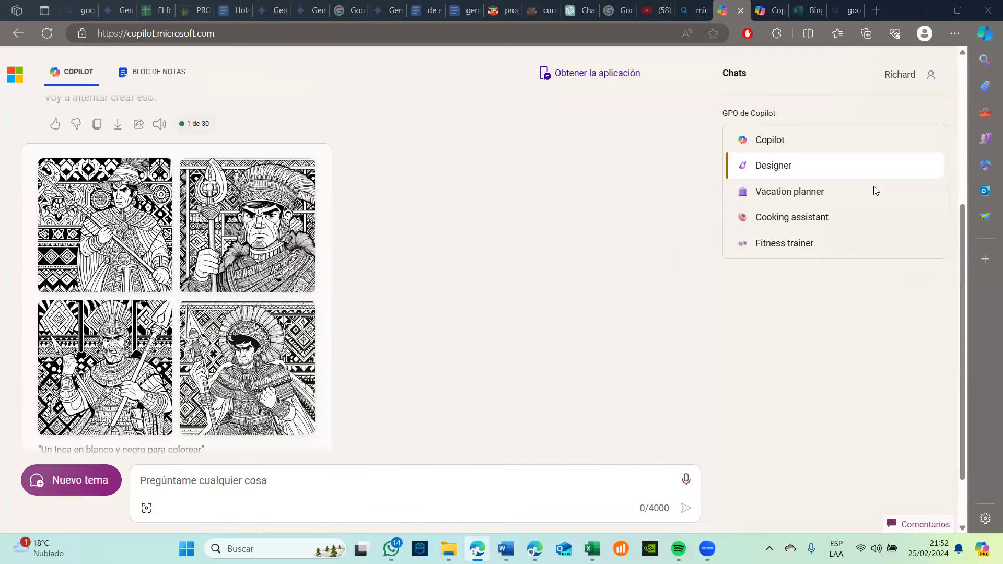
{"action": "left_click", "coordinate": [245, 201]}
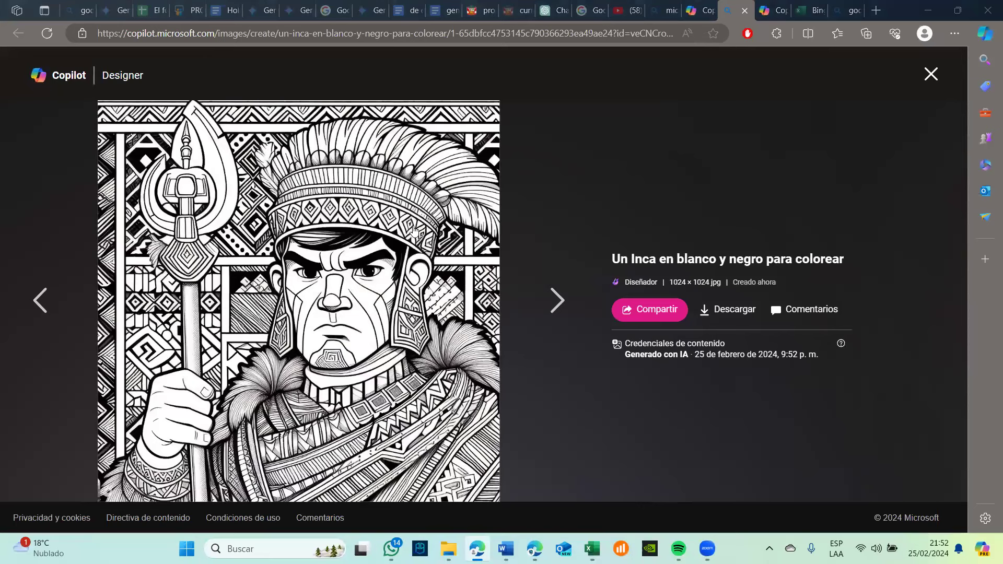
{"action": "left_click", "coordinate": [932, 83]}
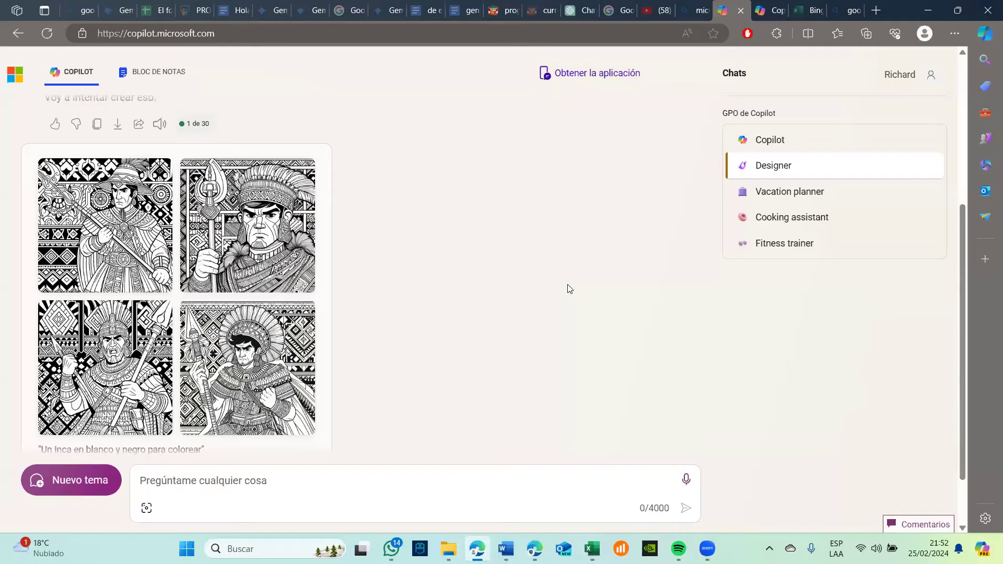
{"action": "scroll", "coordinate": [569, 289], "scroll_direction": "down", "scroll_amount": 1}
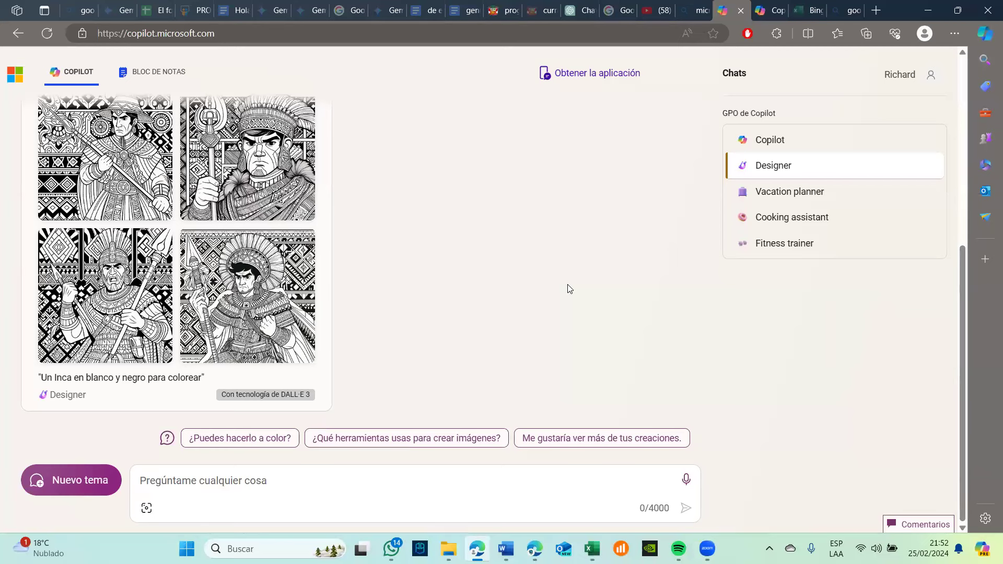
- Send Designer the request "GENERAME IMAGENES DEL PROCESO DE FOTOSINTESIS DE LAS PLANTAS"
{"action": "left_click", "coordinate": [186, 472]}
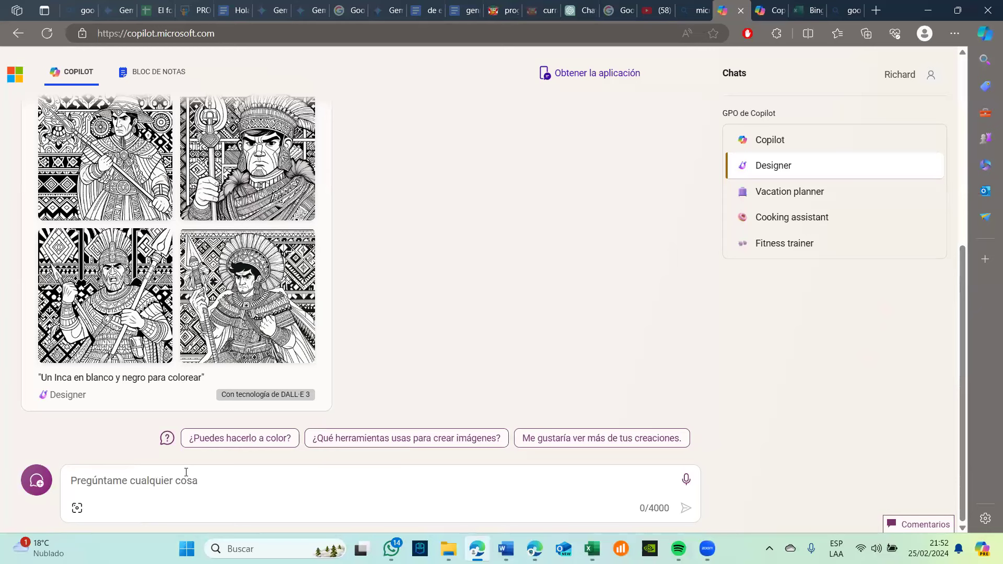
{"action": "key", "text": "Caps_Lock"}
{"action": "type", "text": "g"}
{"action": "key", "text": "Caps_Lock"}
{"action": "type", "text": "ENE"}
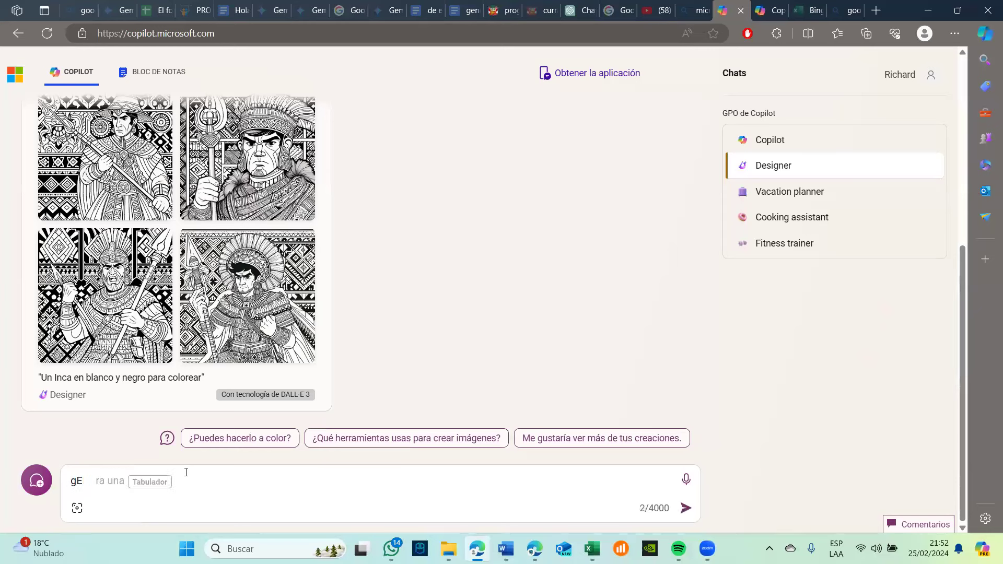
{"action": "key", "text": "BackSpace"}
{"action": "key", "text": "BackSpace"}
{"action": "key", "text": "BackSpace"}
{"action": "type", "text": "GENERAME IMAGENES DEL PROCESO DE FOTOS"}
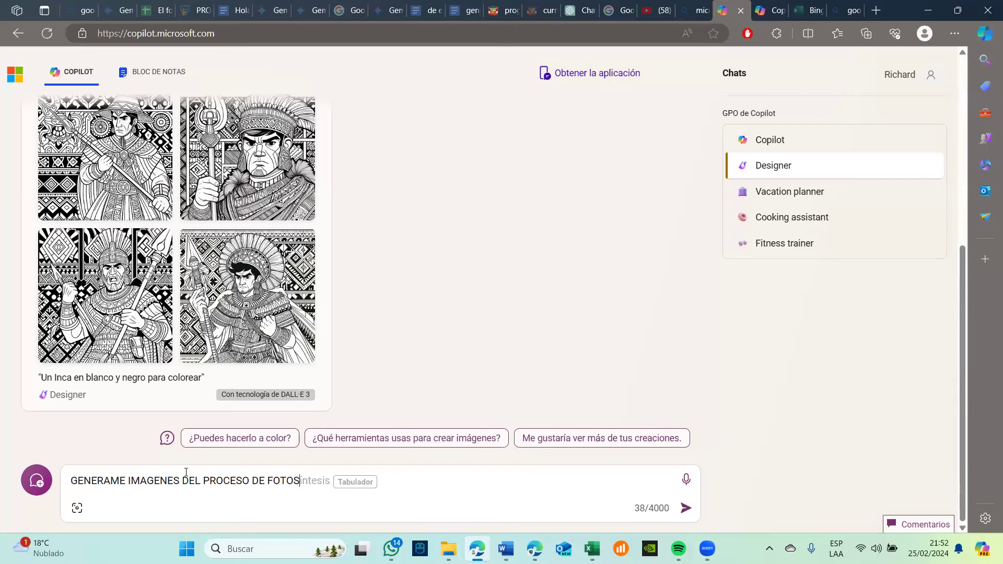
{"action": "type", "text": "INTESIS DE LAS PLANTAS"}
{"action": "key", "text": "Return"}
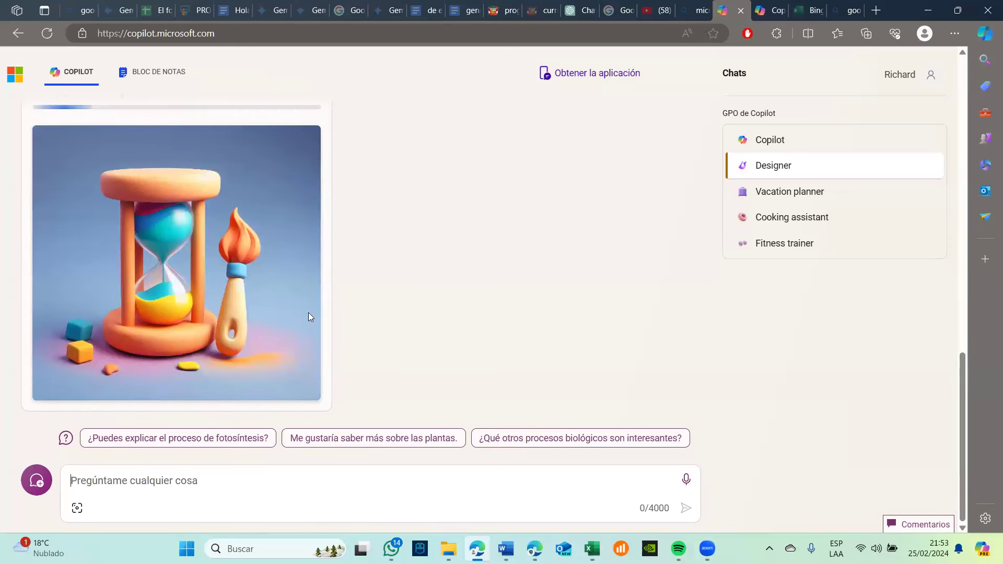
- Examine the large-leaf and circular-diagram photosynthesis images at full size, inspecting the circular one's labels up close, and return to the chat
{"action": "scroll", "coordinate": [308, 314], "scroll_direction": "up", "scroll_amount": 1}
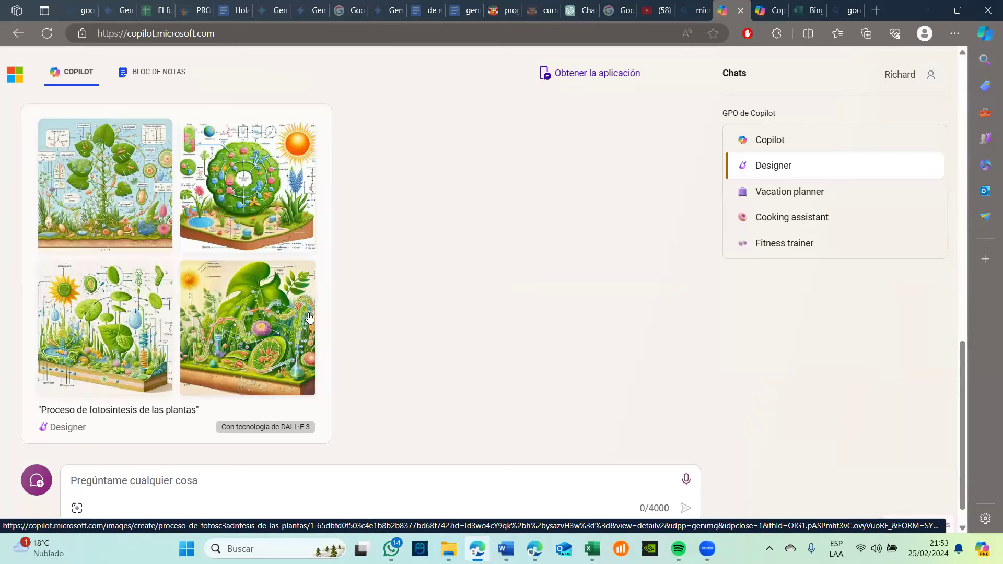
{"action": "left_click", "coordinate": [238, 333]}
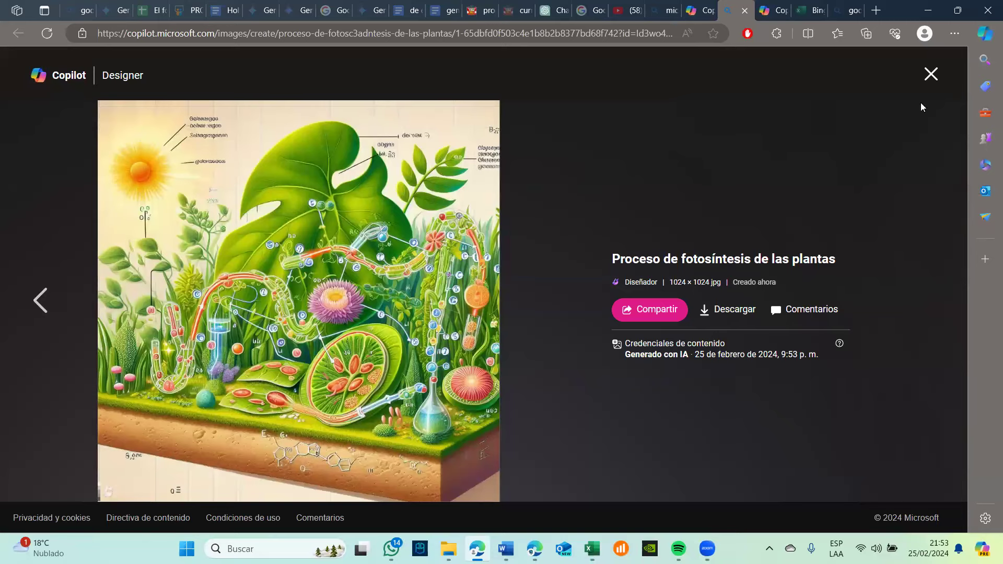
{"action": "left_click", "coordinate": [931, 76]}
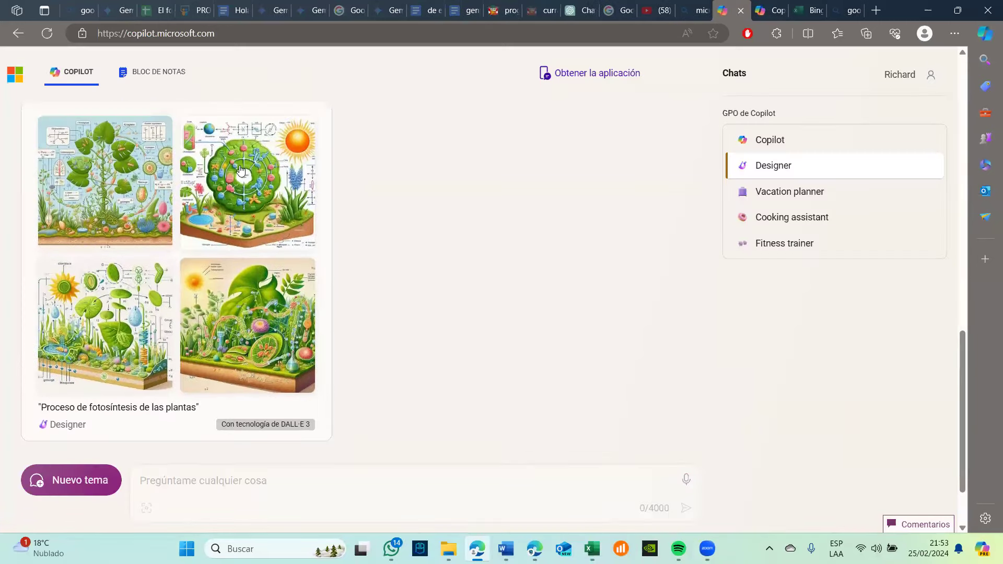
{"action": "left_click", "coordinate": [240, 170]}
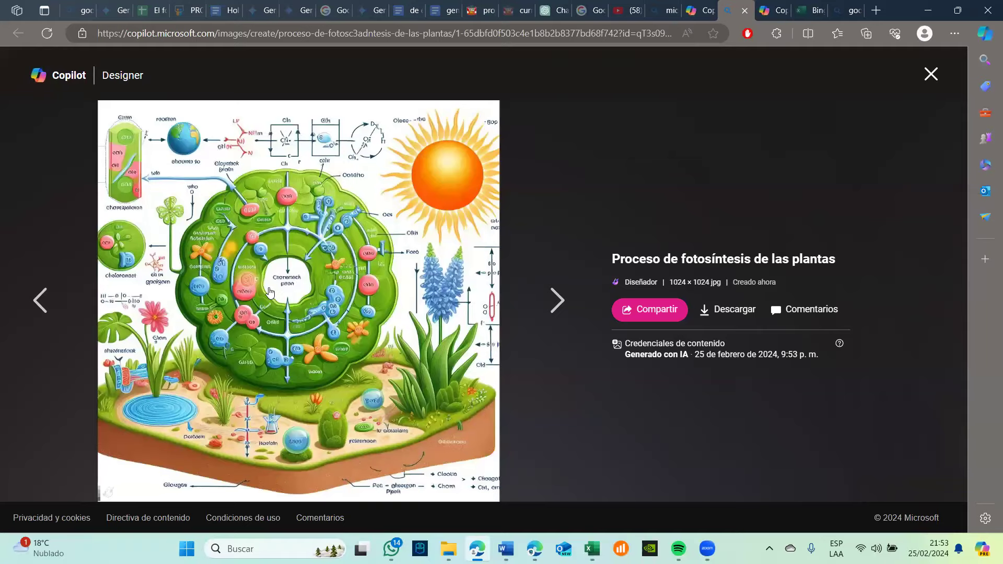
{"action": "scroll", "coordinate": [269, 292], "scroll_direction": "up", "scroll_amount": 10}
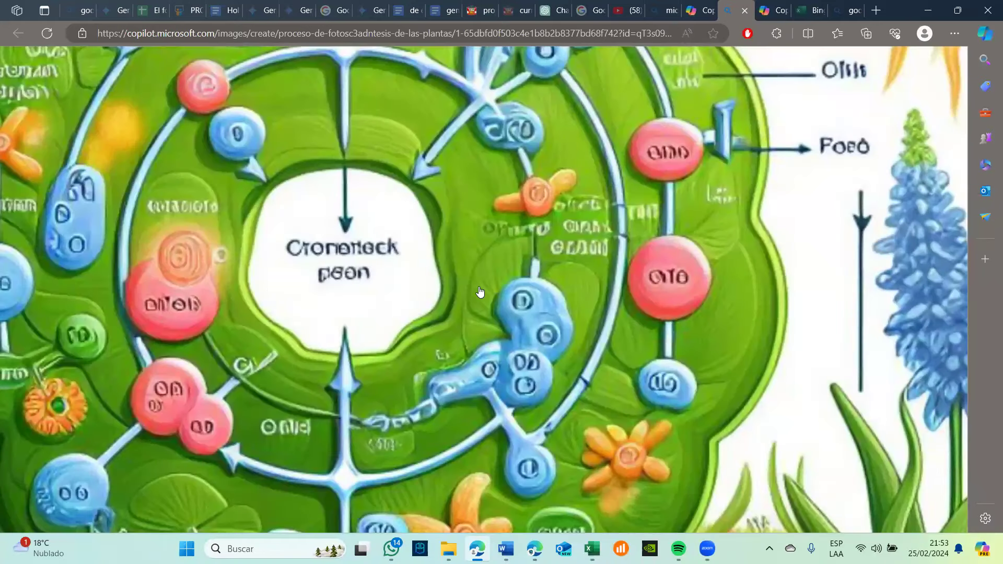
{"action": "scroll", "coordinate": [423, 311], "scroll_direction": "down", "scroll_amount": 10}
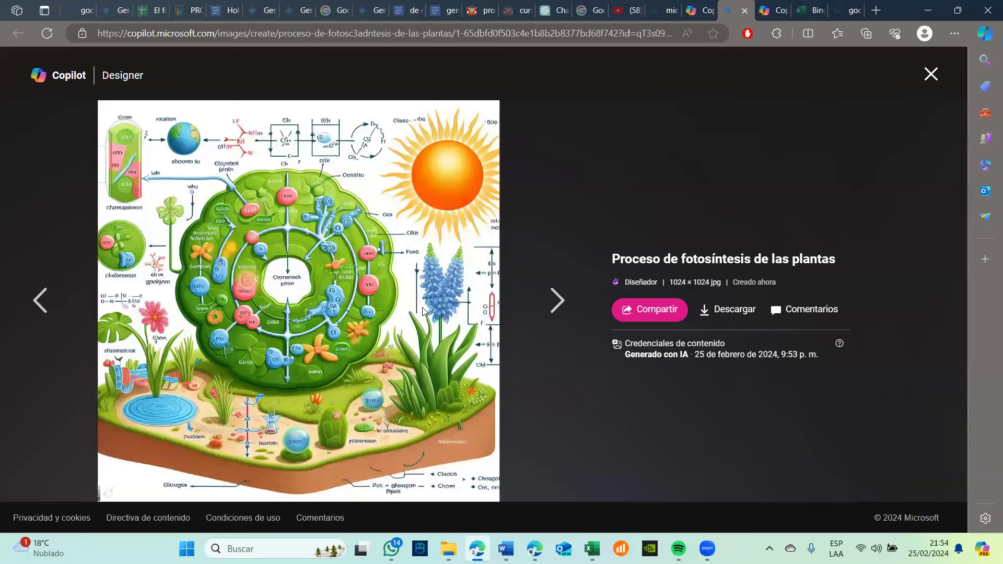
{"action": "key", "text": "ctrl+w"}
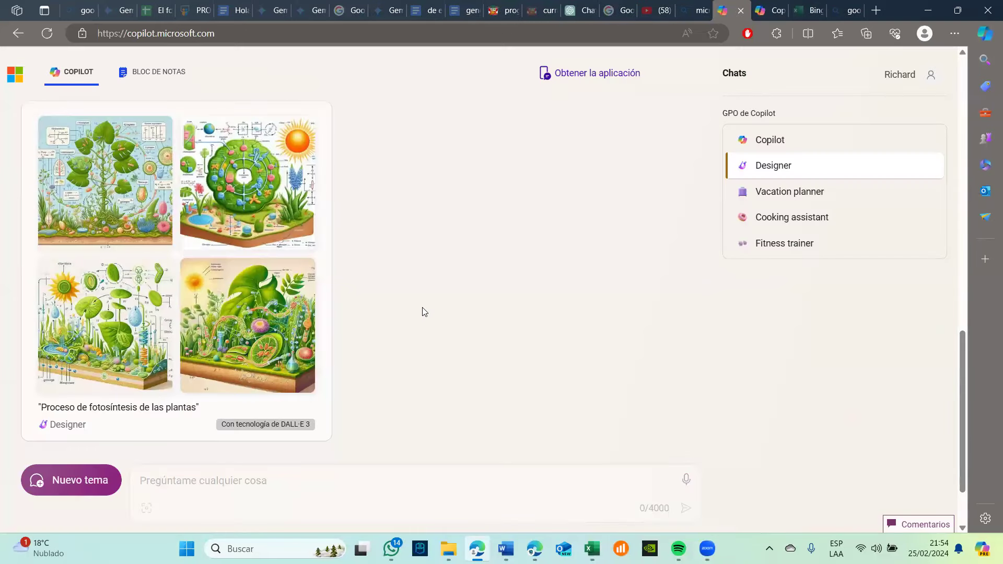
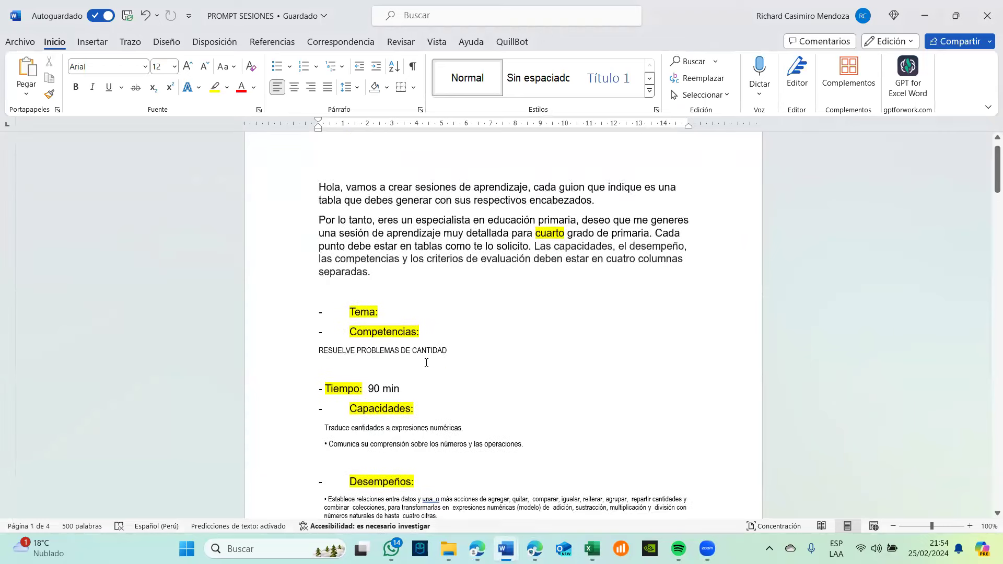
- Copy the full fourth-grade session prompt from the PROMPT SESIONES document and send it in a new ChatGPT 4 chat
{"action": "left_click_drag", "start_coordinate": [317, 141], "coordinate": [416, 201]}
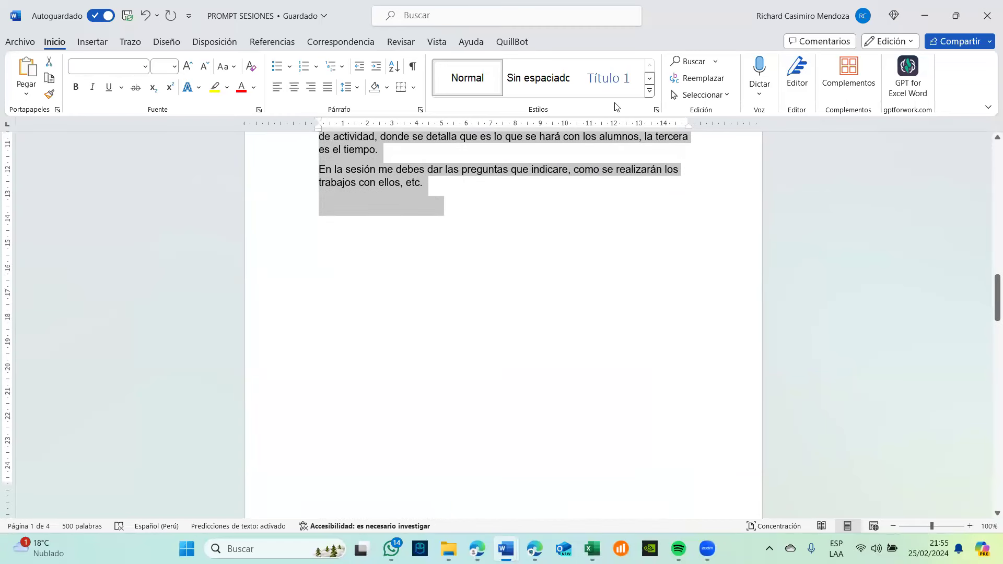
{"action": "left_click", "coordinate": [923, 21]}
{"action": "left_click", "coordinate": [400, 494]}
{"action": "key", "text": "ctrl+v"}
{"action": "key", "text": "Return"}
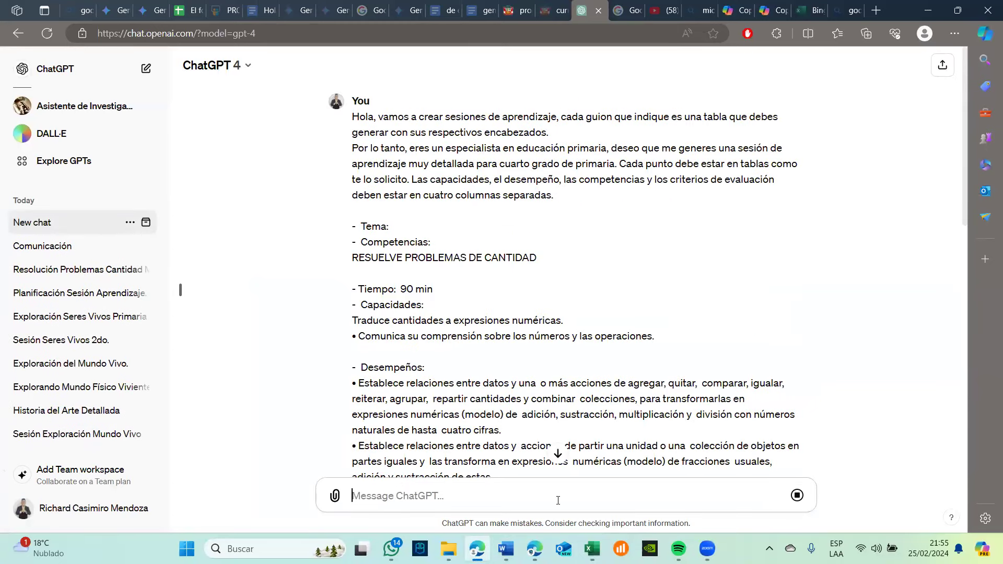
{"action": "scroll", "coordinate": [583, 377], "scroll_direction": "down", "scroll_amount": 15}
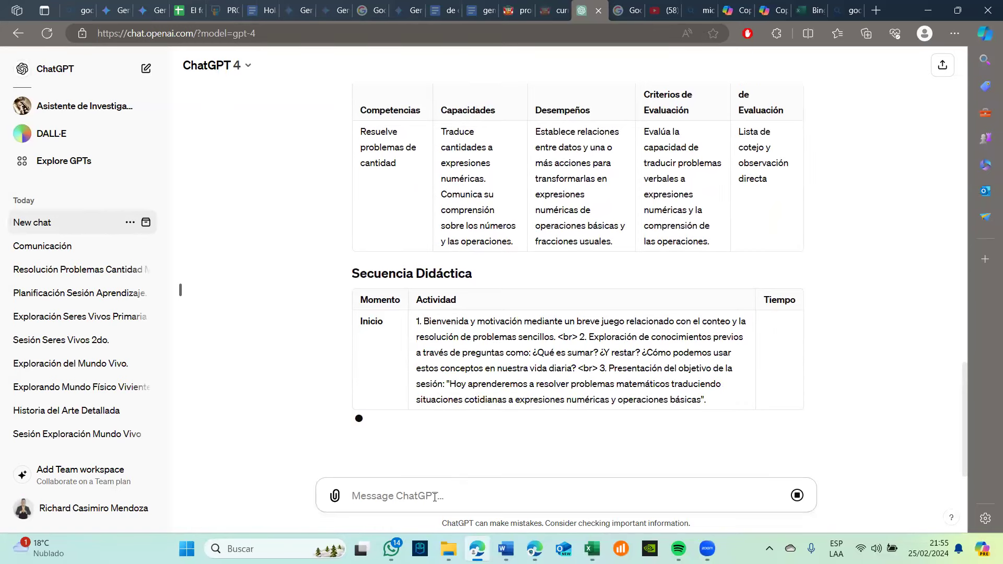
- Ask ChatGPT to export the generated session with the message "Exportalo a word"
{"action": "key", "text": "Caps_Lock"}
{"action": "type", "text": "e"}
{"action": "key", "text": "Caps_Lock"}
{"action": "type", "text": "XPROTAR"}
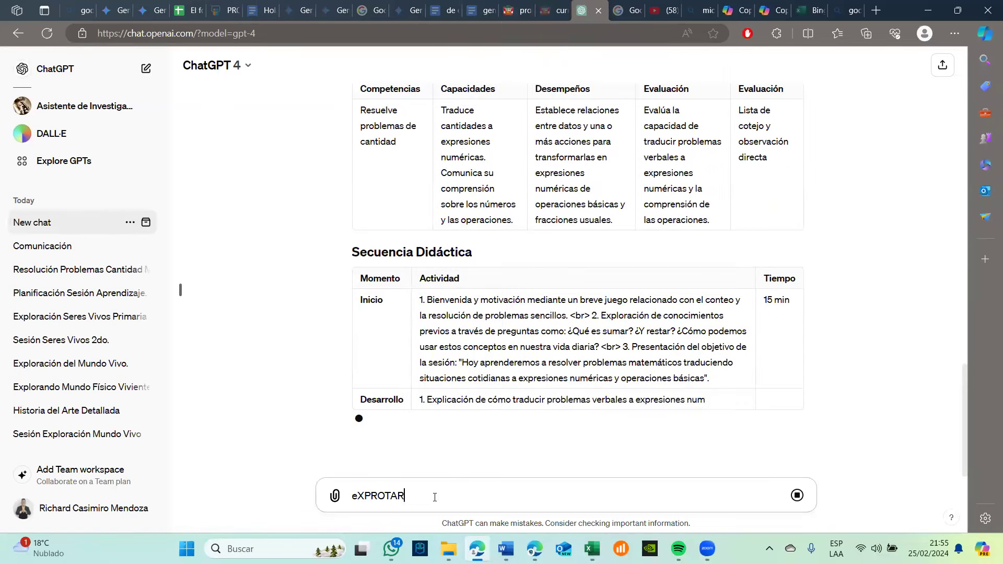
{"action": "key", "text": "BackSpace"}
{"action": "key", "text": "BackSpace"}
{"action": "key", "text": "BackSpace"}
{"action": "key", "text": "BackSpace"}
{"action": "key", "text": "BackSpace"}
{"action": "key", "text": "BackSpace"}
{"action": "key", "text": "BackSpace"}
{"action": "key", "text": "BackSpace"}
{"action": "type", "text": "E"}
{"action": "key", "text": "Caps_Lock"}
{"action": "type", "text": "xpor"}
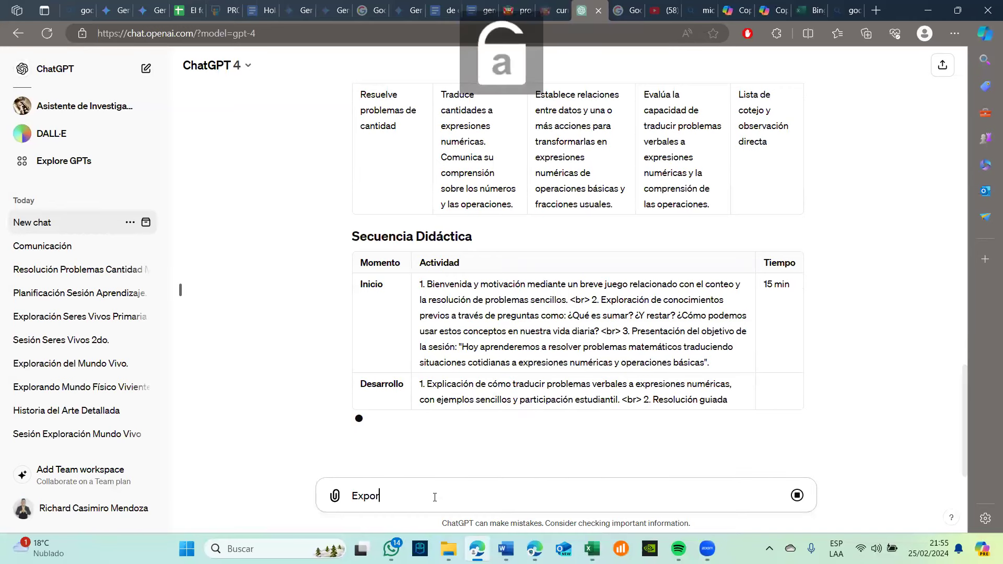
{"action": "type", "text": "talo a word"}
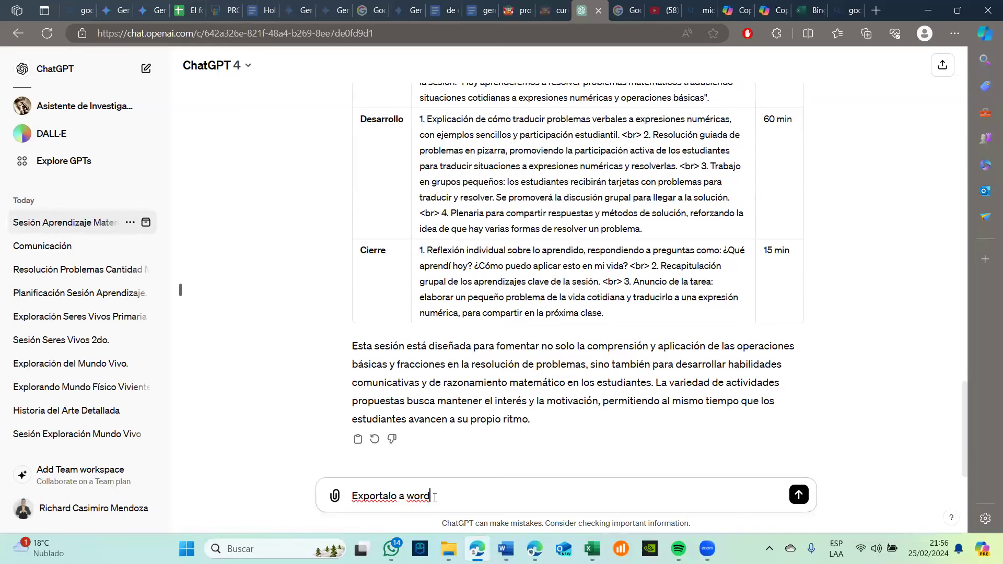
{"action": "key", "text": "Return"}
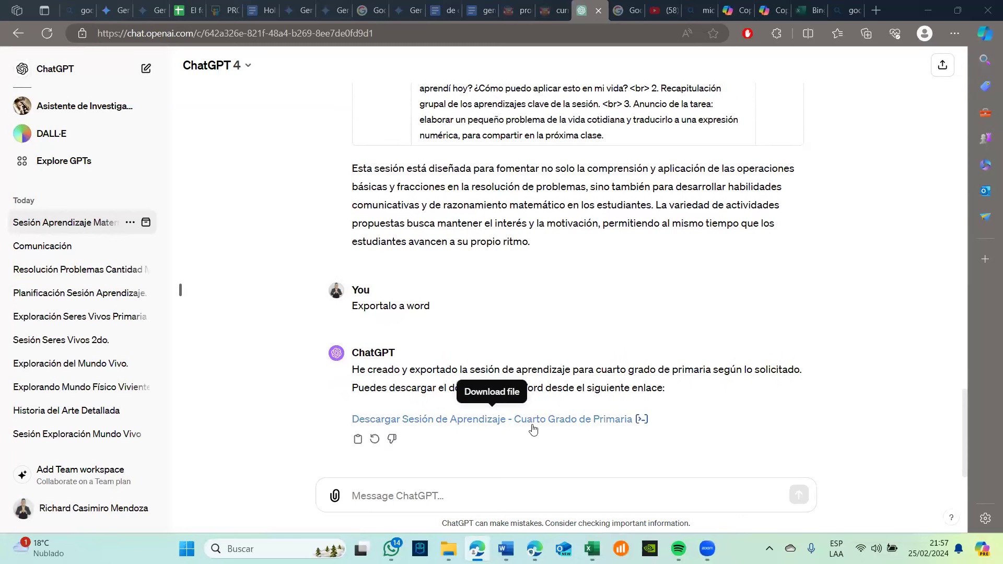
- Download the exported Sesion_Aprendizaje_Cuarto_Grado.docx, open it in Word and review its first sections
{"action": "left_click", "coordinate": [533, 427]}
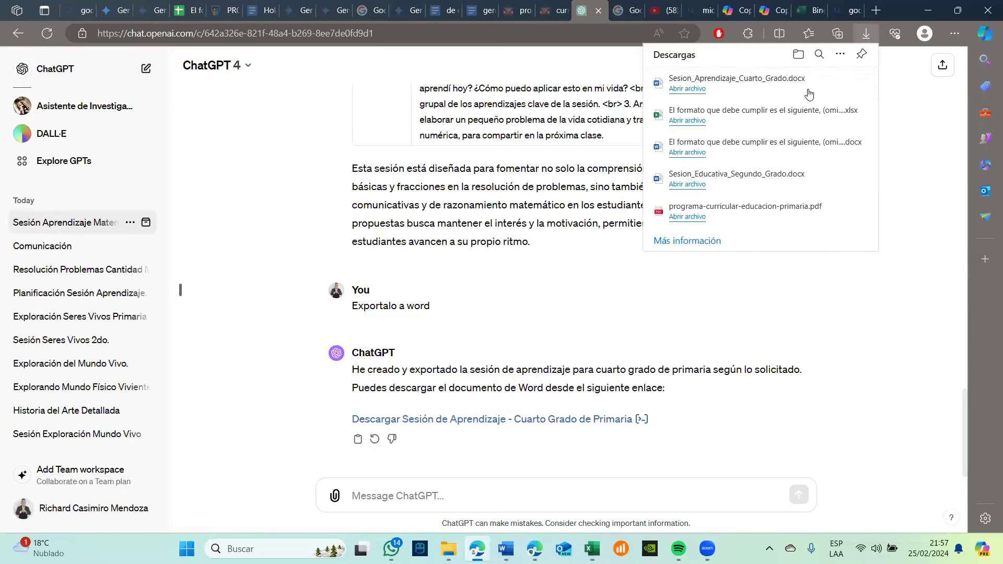
{"action": "left_click", "coordinate": [688, 99]}
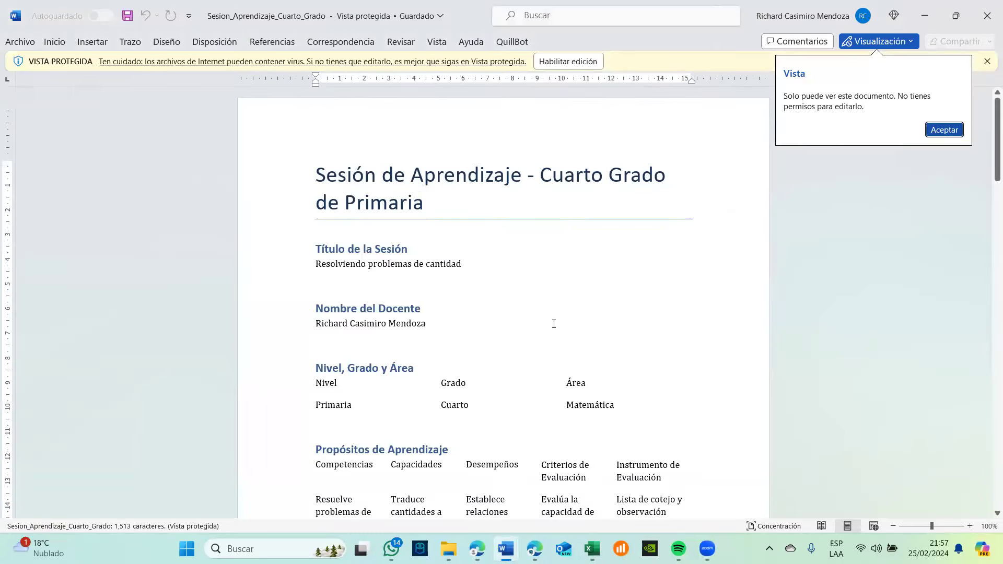
{"action": "scroll", "coordinate": [554, 324], "scroll_direction": "down", "scroll_amount": 3}
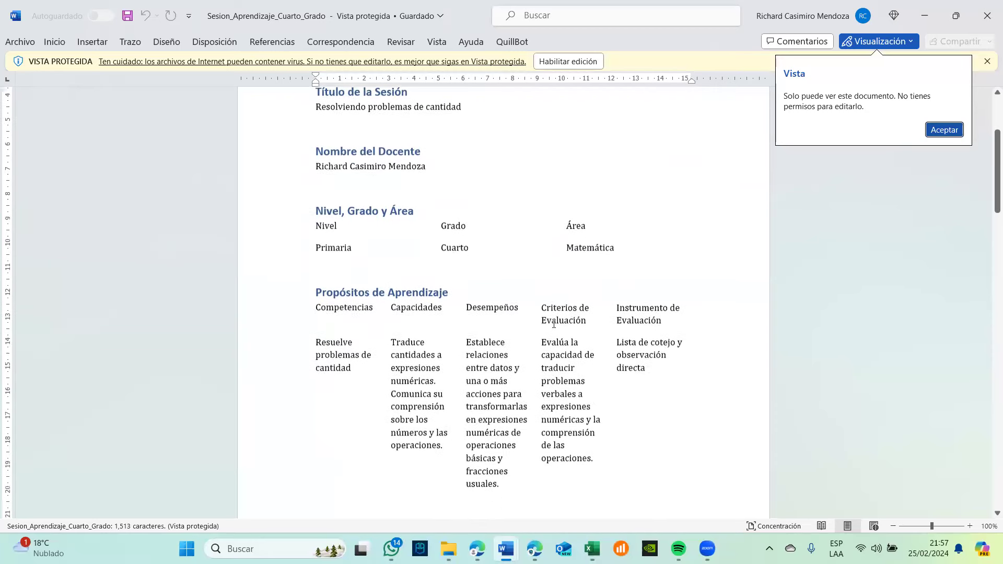
- Review the exported Sesion_Aprendizaje_Cuarto_Grado document through its development section, return to its title, and close it
{"action": "scroll", "coordinate": [553, 323], "scroll_direction": "down", "scroll_amount": 12}
{"action": "scroll", "coordinate": [554, 324], "scroll_direction": "down", "scroll_amount": 15}
{"action": "scroll", "coordinate": [554, 324], "scroll_direction": "up", "scroll_amount": 14}
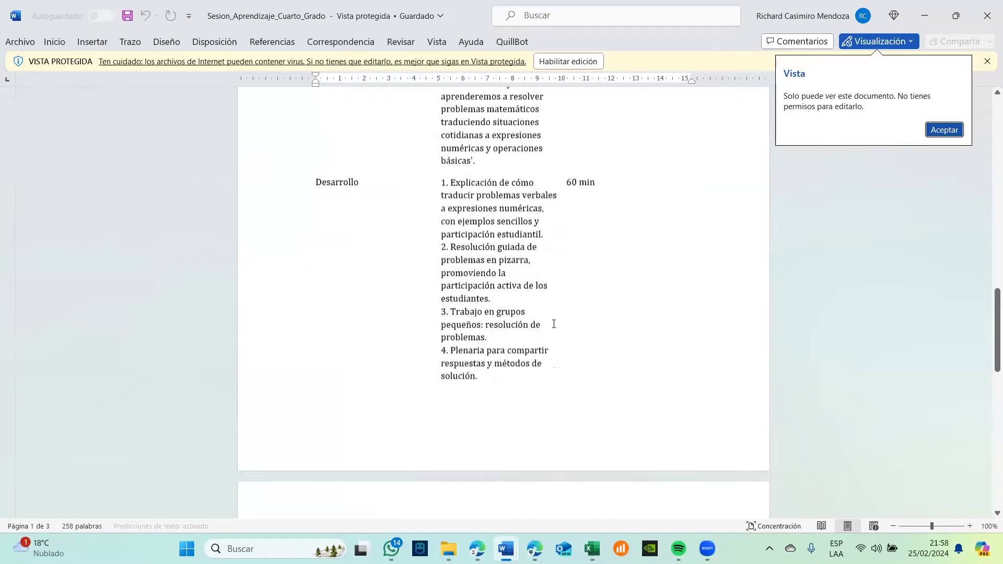
{"action": "scroll", "coordinate": [553, 324], "scroll_direction": "up", "scroll_amount": 15}
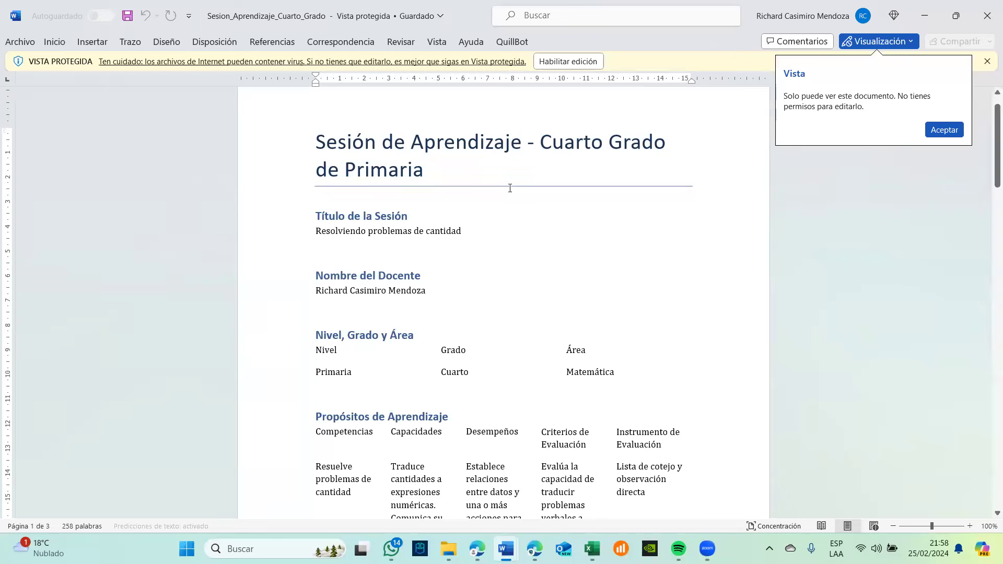
{"action": "scroll", "coordinate": [510, 188], "scroll_direction": "up", "scroll_amount": 1}
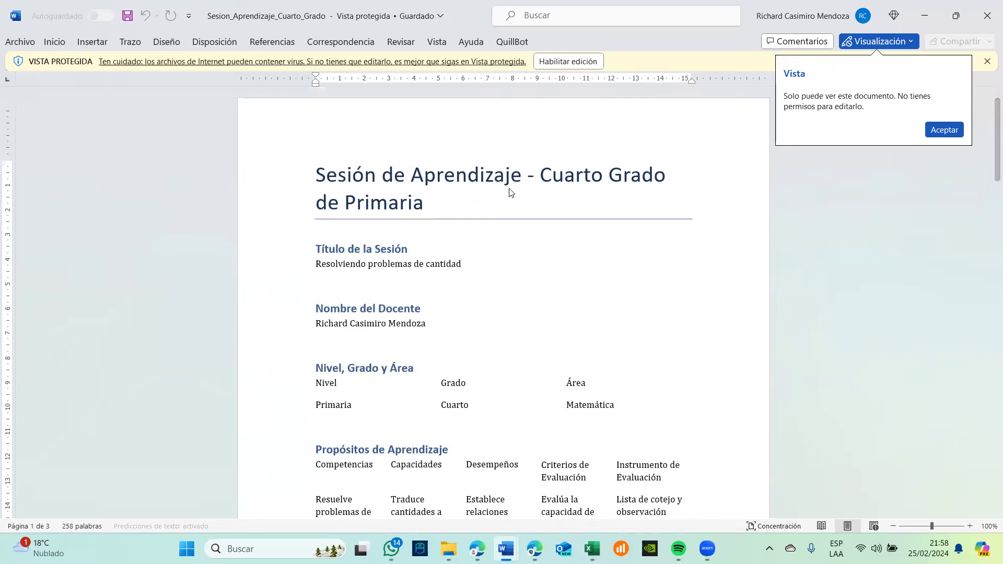
{"action": "left_click", "coordinate": [938, 10]}
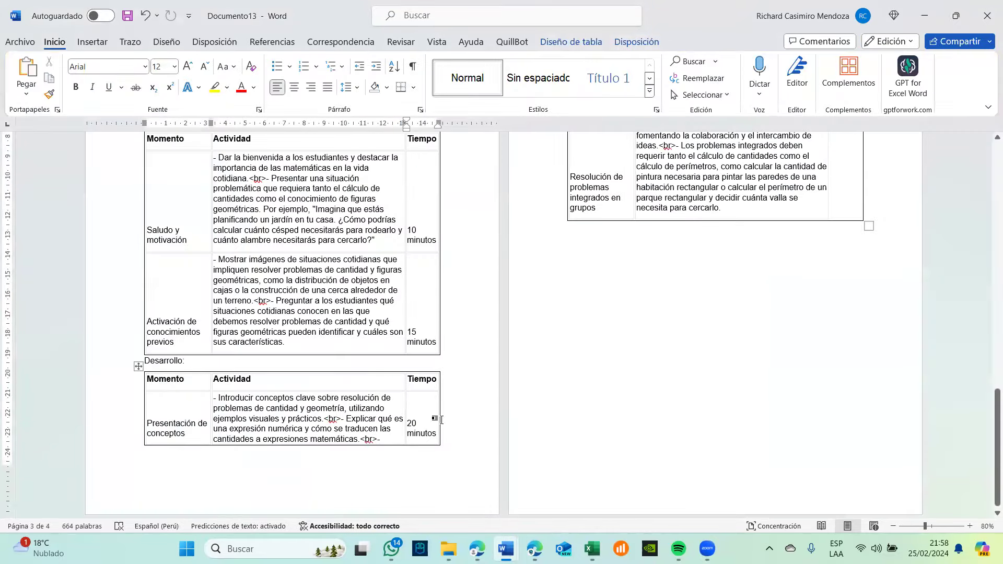
- Switch back to the ChatGPT session chat and send the message "Quiero imagenes relacionadas al tema."
{"action": "left_click", "coordinate": [477, 548]}
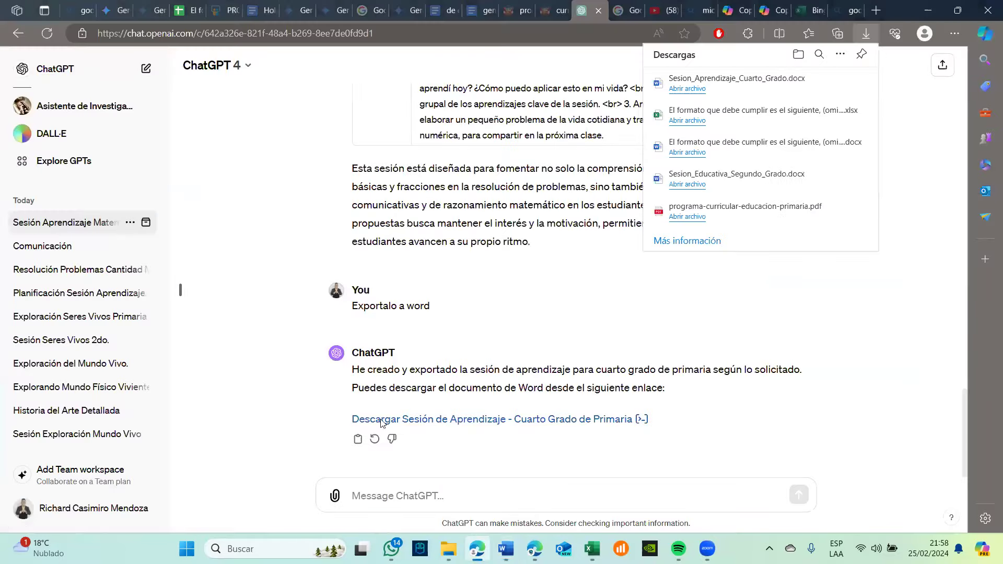
{"action": "left_click", "coordinate": [362, 494]}
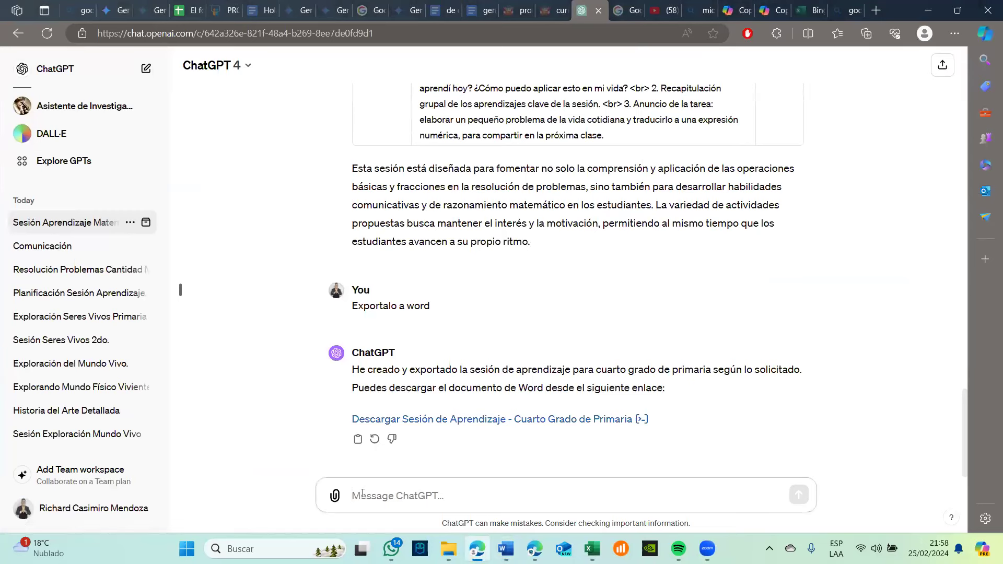
{"action": "key", "text": "Caps_Lock"}
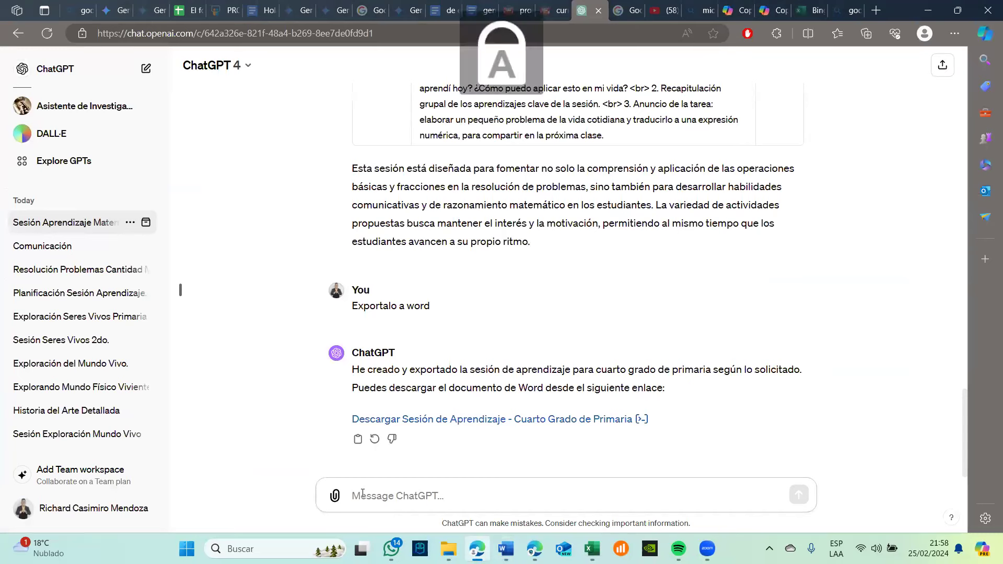
{"action": "type", "text": "Quiero imagenes realciona"}
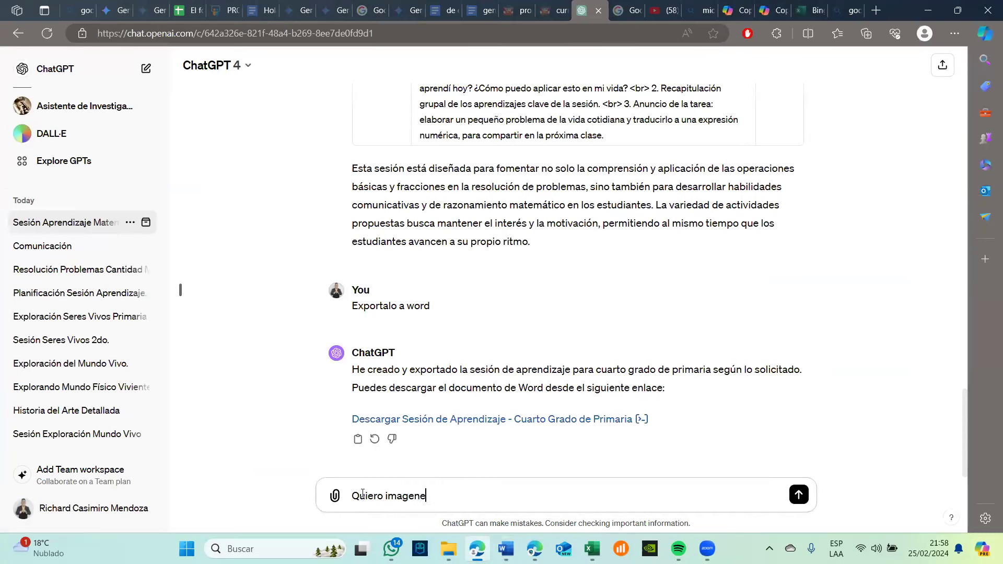
{"action": "key", "text": "BackSpace"}
{"action": "key", "text": "BackSpace"}
{"action": "key", "text": "BackSpace"}
{"action": "key", "text": "BackSpace"}
{"action": "key", "text": "BackSpace"}
{"action": "key", "text": "BackSpace"}
{"action": "type", "text": "lacionadas al tema."}
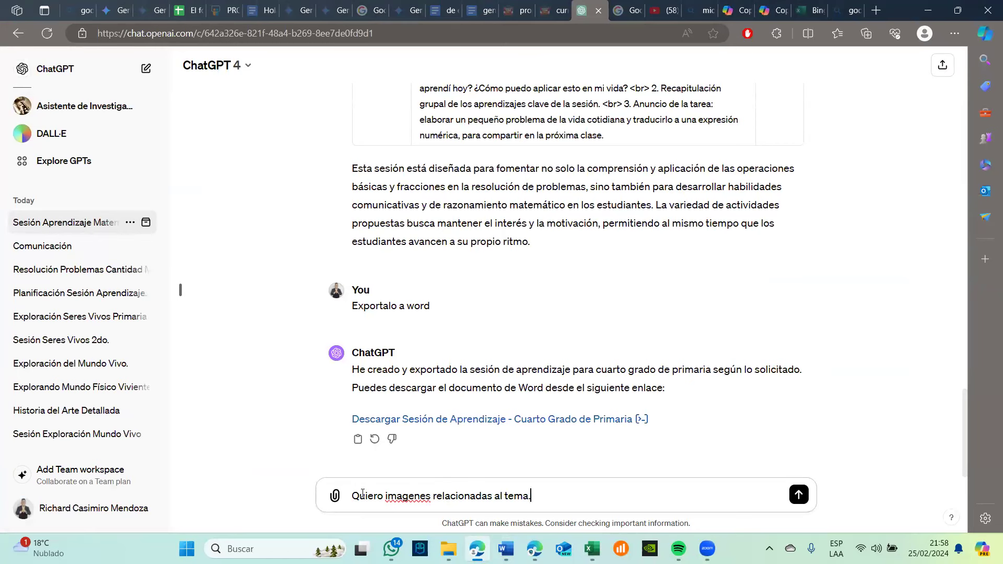
{"action": "key", "text": "Return"}
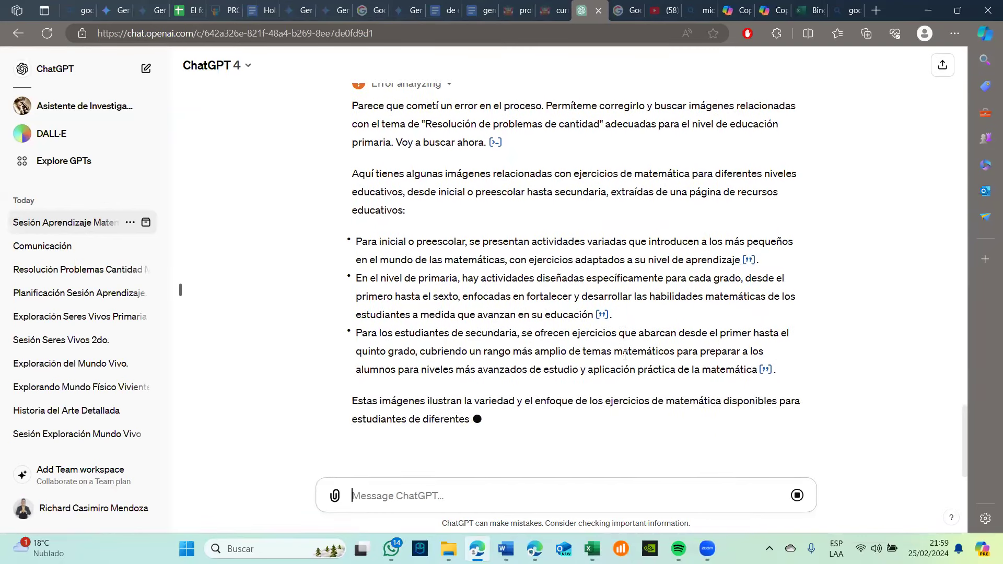
- Check the source website cited for the preschool exercises, close it, and reread the image request and ChatGPT's reply
{"action": "mouse_move", "coordinate": [747, 244]}
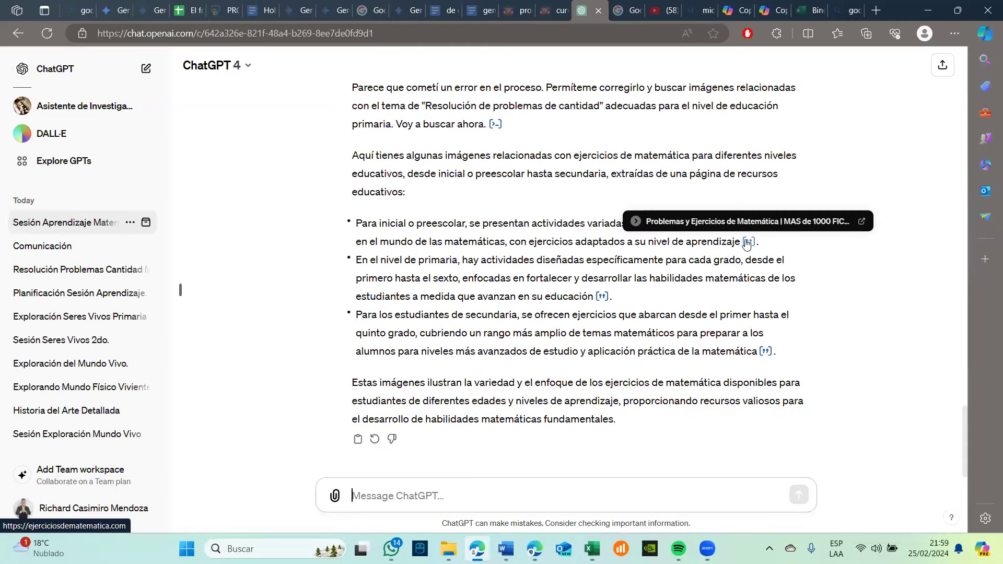
{"action": "left_click", "coordinate": [747, 243]}
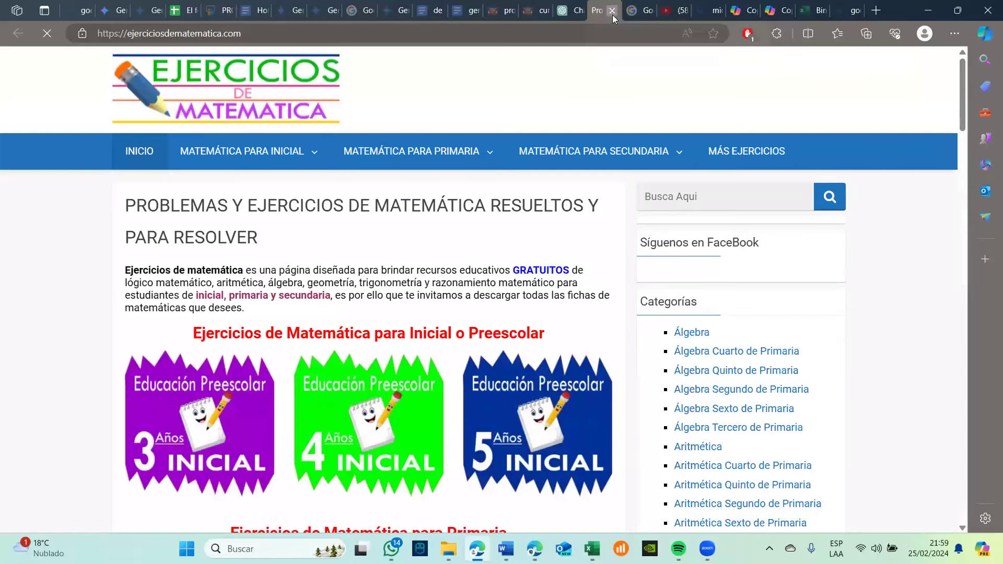
{"action": "left_click", "coordinate": [612, 11]}
{"action": "scroll", "coordinate": [517, 385], "scroll_direction": "up", "scroll_amount": 2}
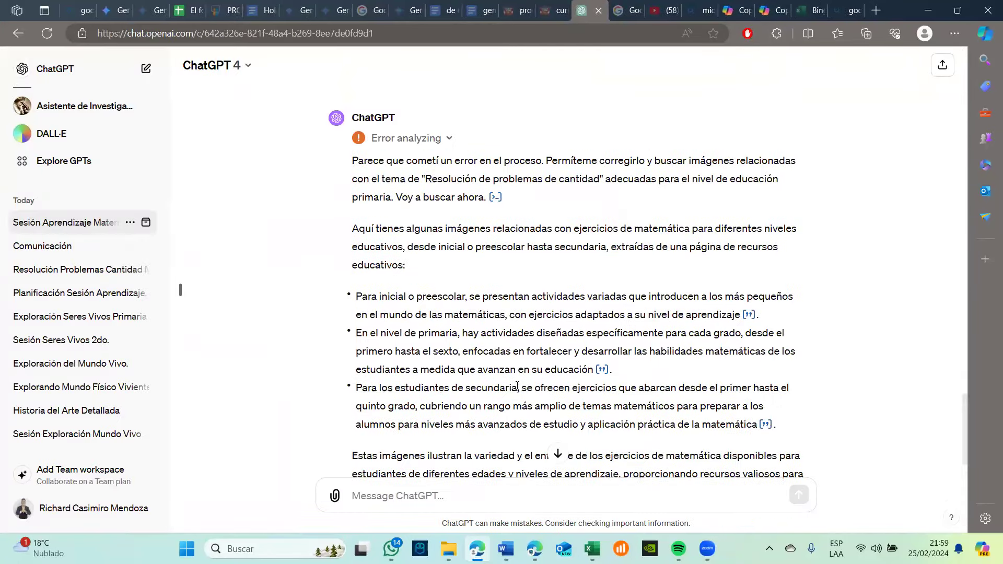
{"action": "scroll", "coordinate": [517, 385], "scroll_direction": "up", "scroll_amount": 5}
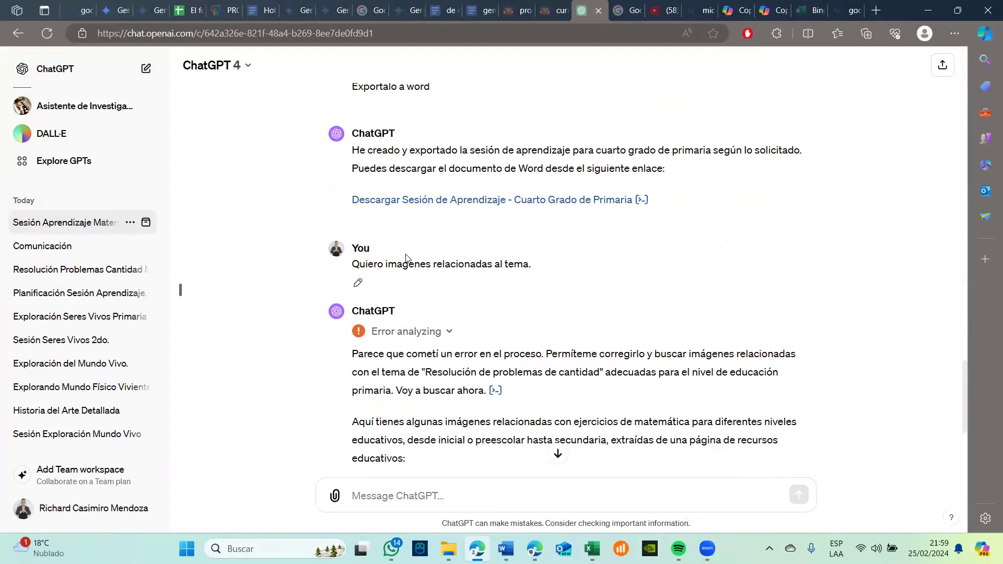
{"action": "scroll", "coordinate": [406, 255], "scroll_direction": "down", "scroll_amount": 7}
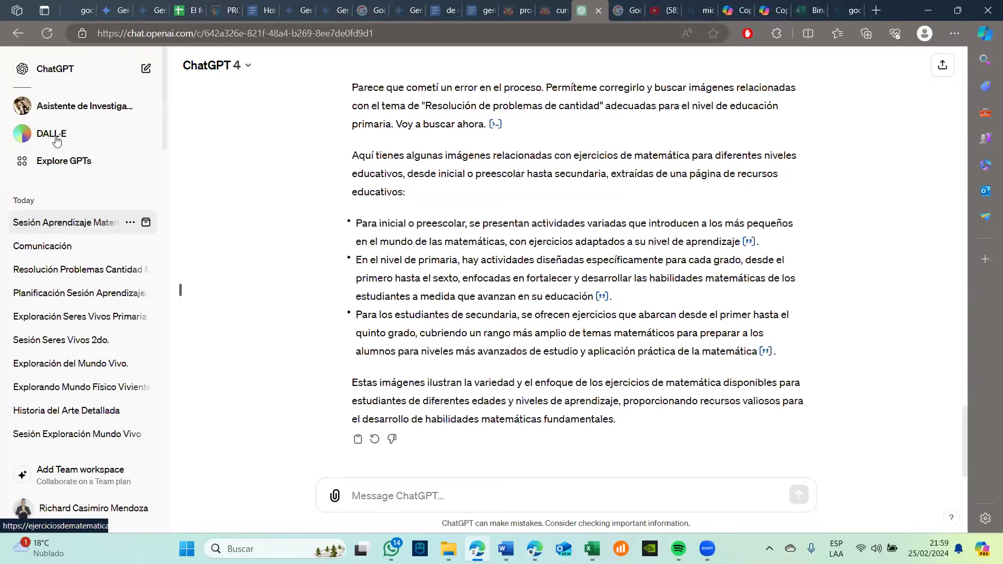
- Start a DALL·E chat and send the request "quiero imagenes relacionadas a temas de cantidades en niños de primaria"
{"action": "left_click", "coordinate": [56, 141]}
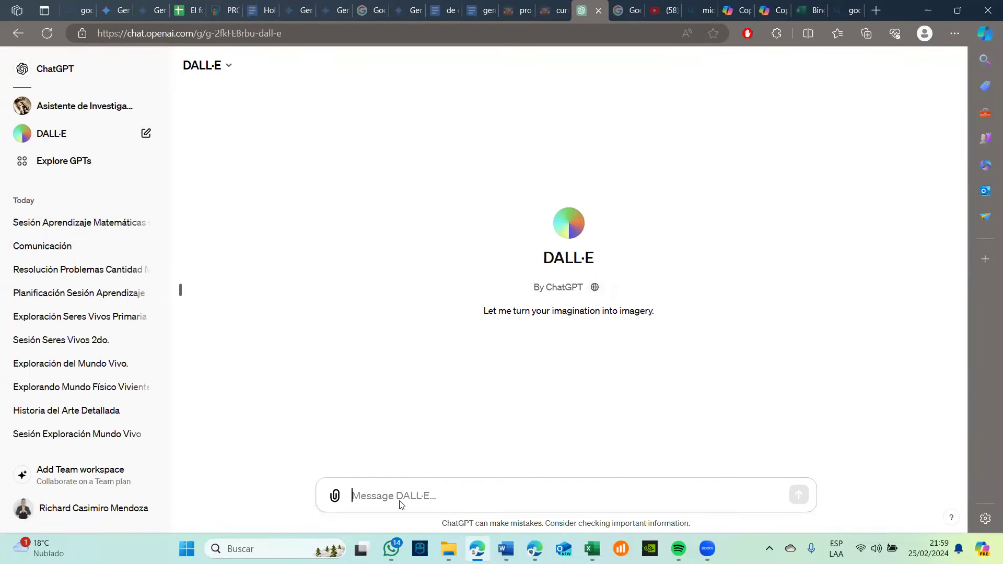
{"action": "type", "text": "quiero "}
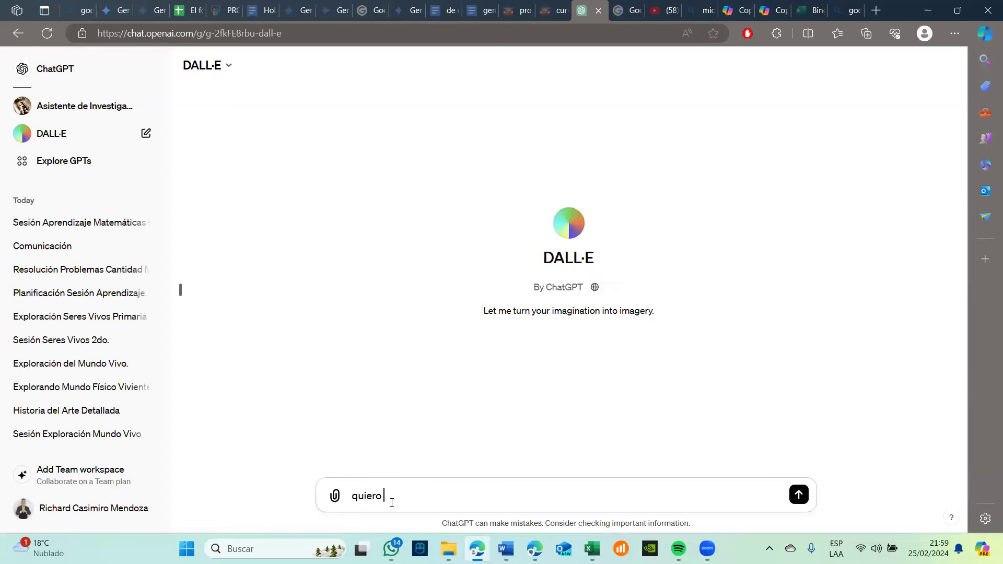
{"action": "type", "text": "imagenes relacioionadas a temas de cantidades en niños de primaria"}
{"action": "key", "text": "Return"}
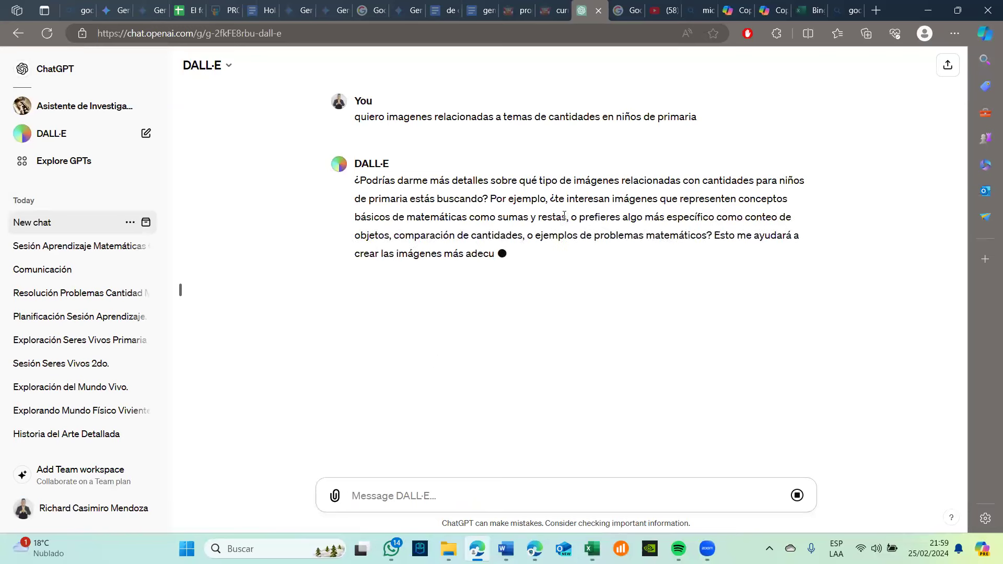
- Answer DALL·E with the phrase copied from its reply, "imágenes que representen conceptos básicos de matemáticas como sumas y resta"
{"action": "left_click_drag", "start_coordinate": [562, 217], "coordinate": [613, 205]}
{"action": "key", "text": "ctrl+c"}
{"action": "left_click", "coordinate": [400, 500]}
{"action": "key", "text": "ctrl+v"}
{"action": "key", "text": "ctrl+z"}
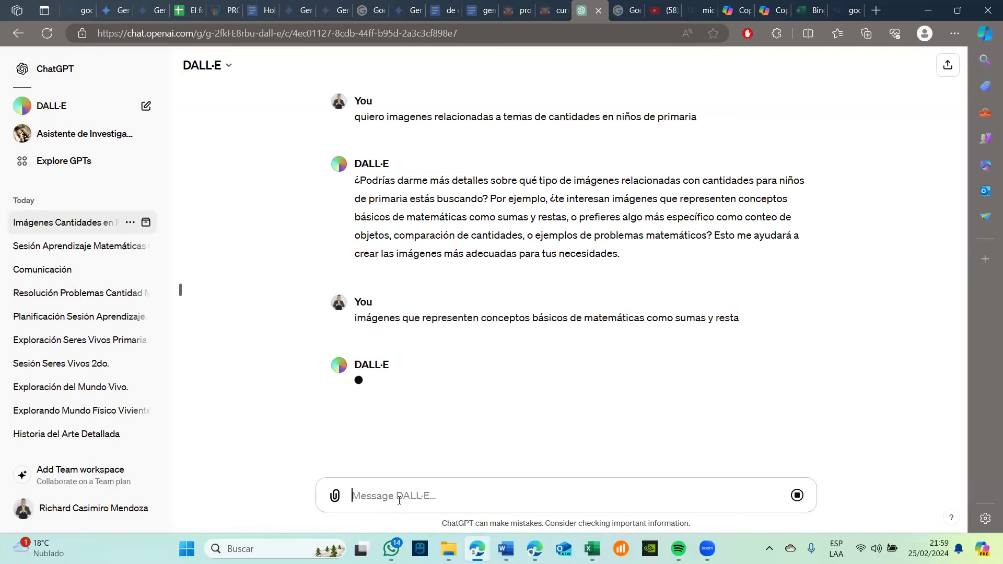